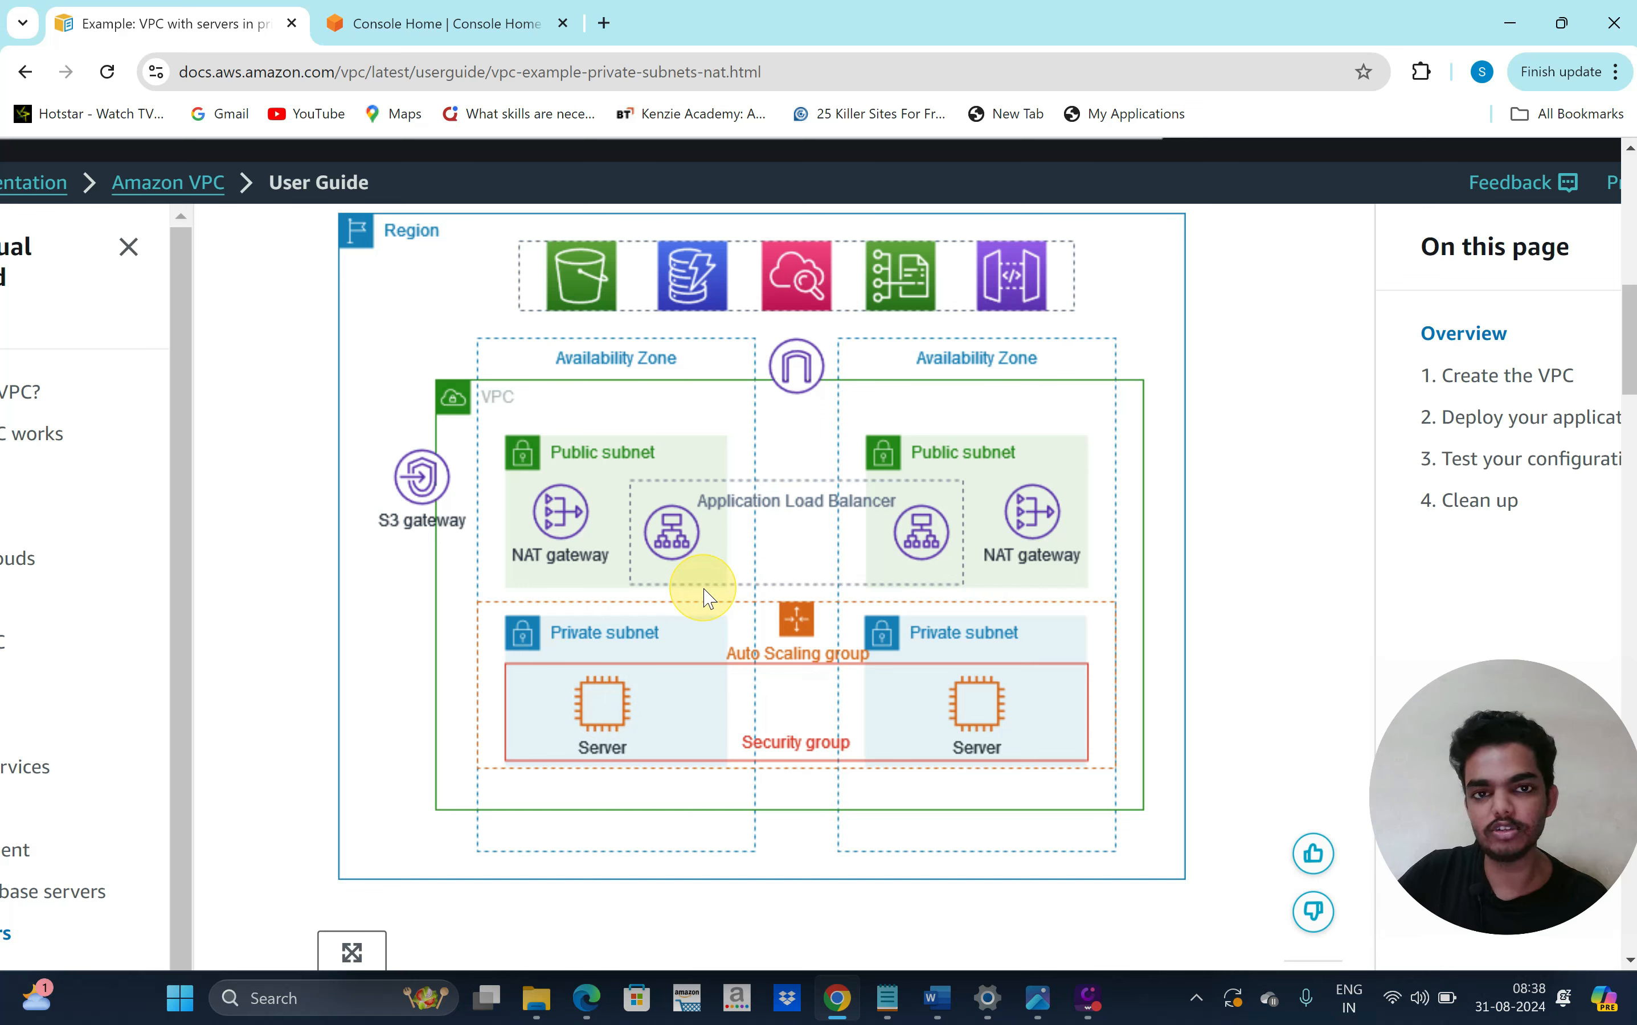
From Console Home, search 'vpc', open the VPC service and list your VPCs, showing the default 172.31.0.0/16 VPC
{"action": "right_click", "coordinate": [638, 562]}
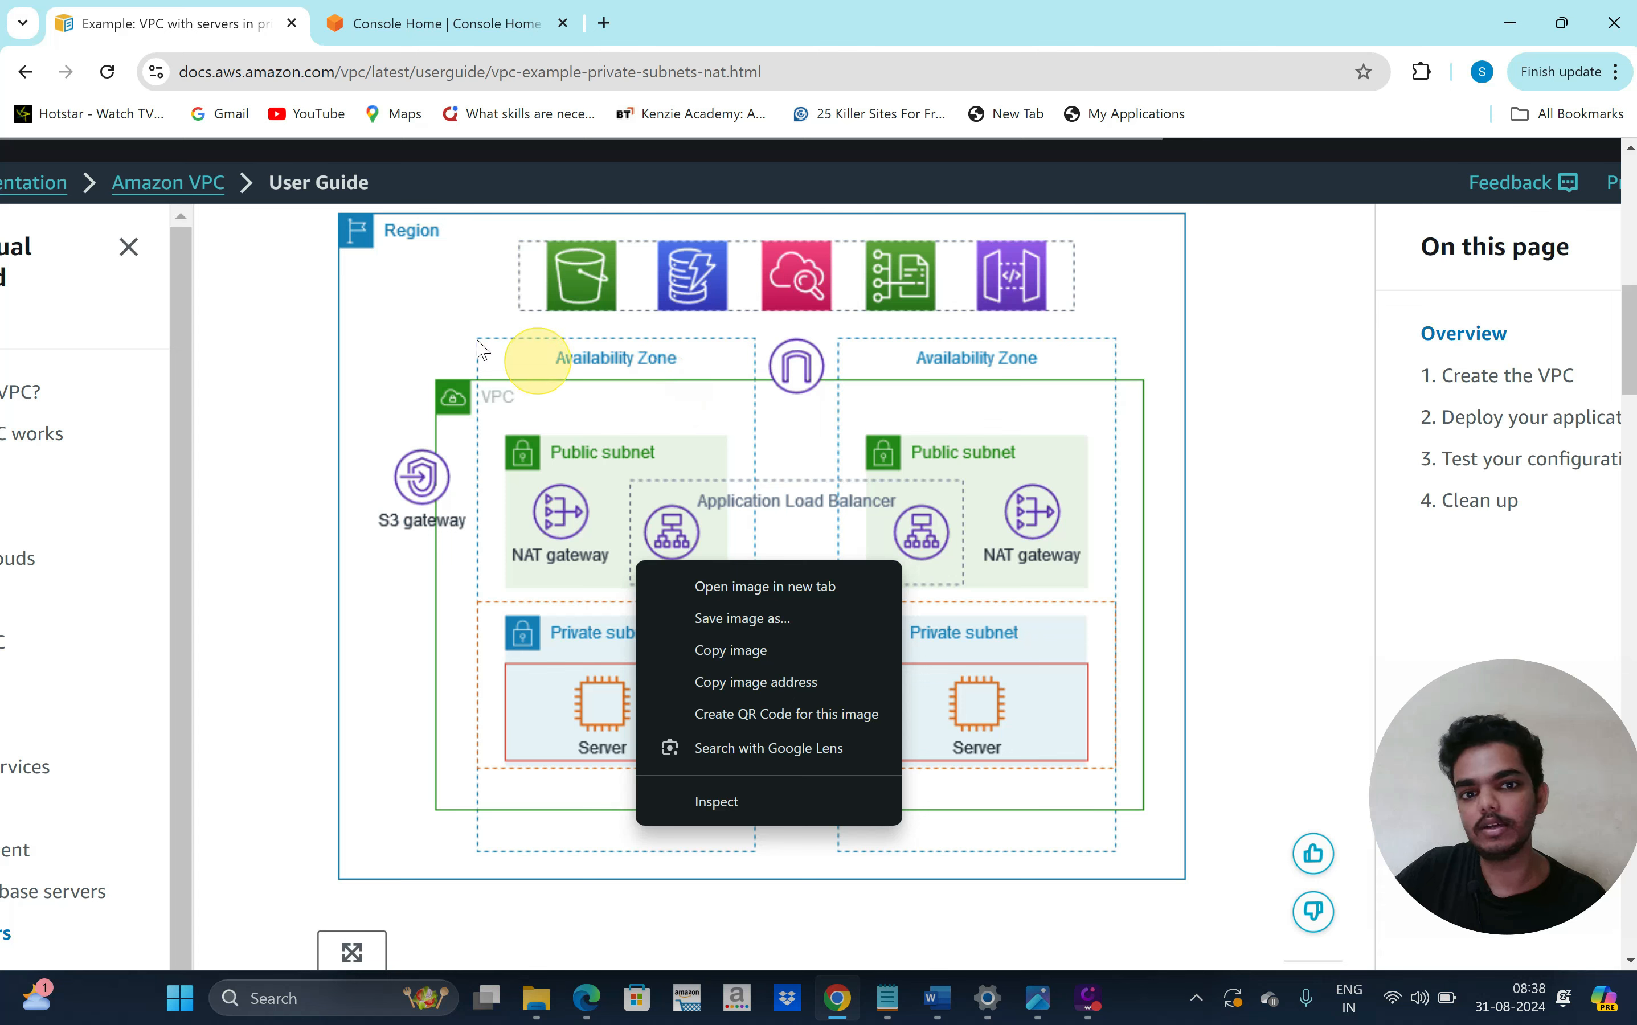
{"action": "left_click", "coordinate": [428, 30]}
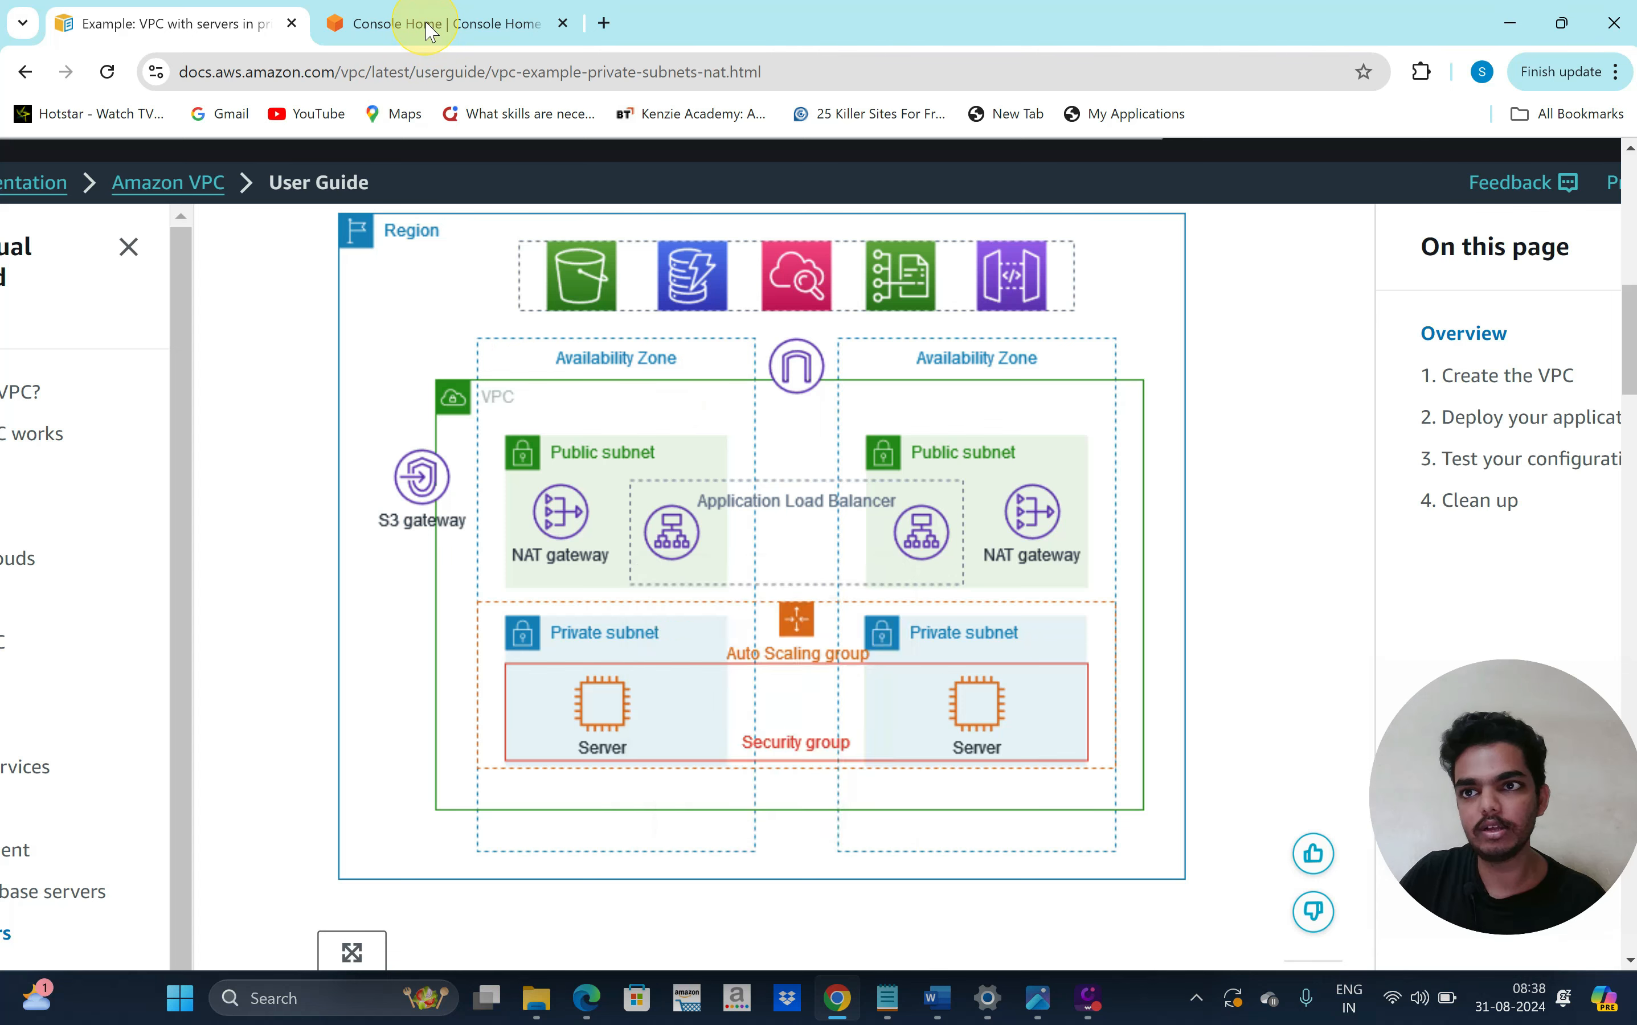
{"action": "left_click", "coordinate": [427, 29]}
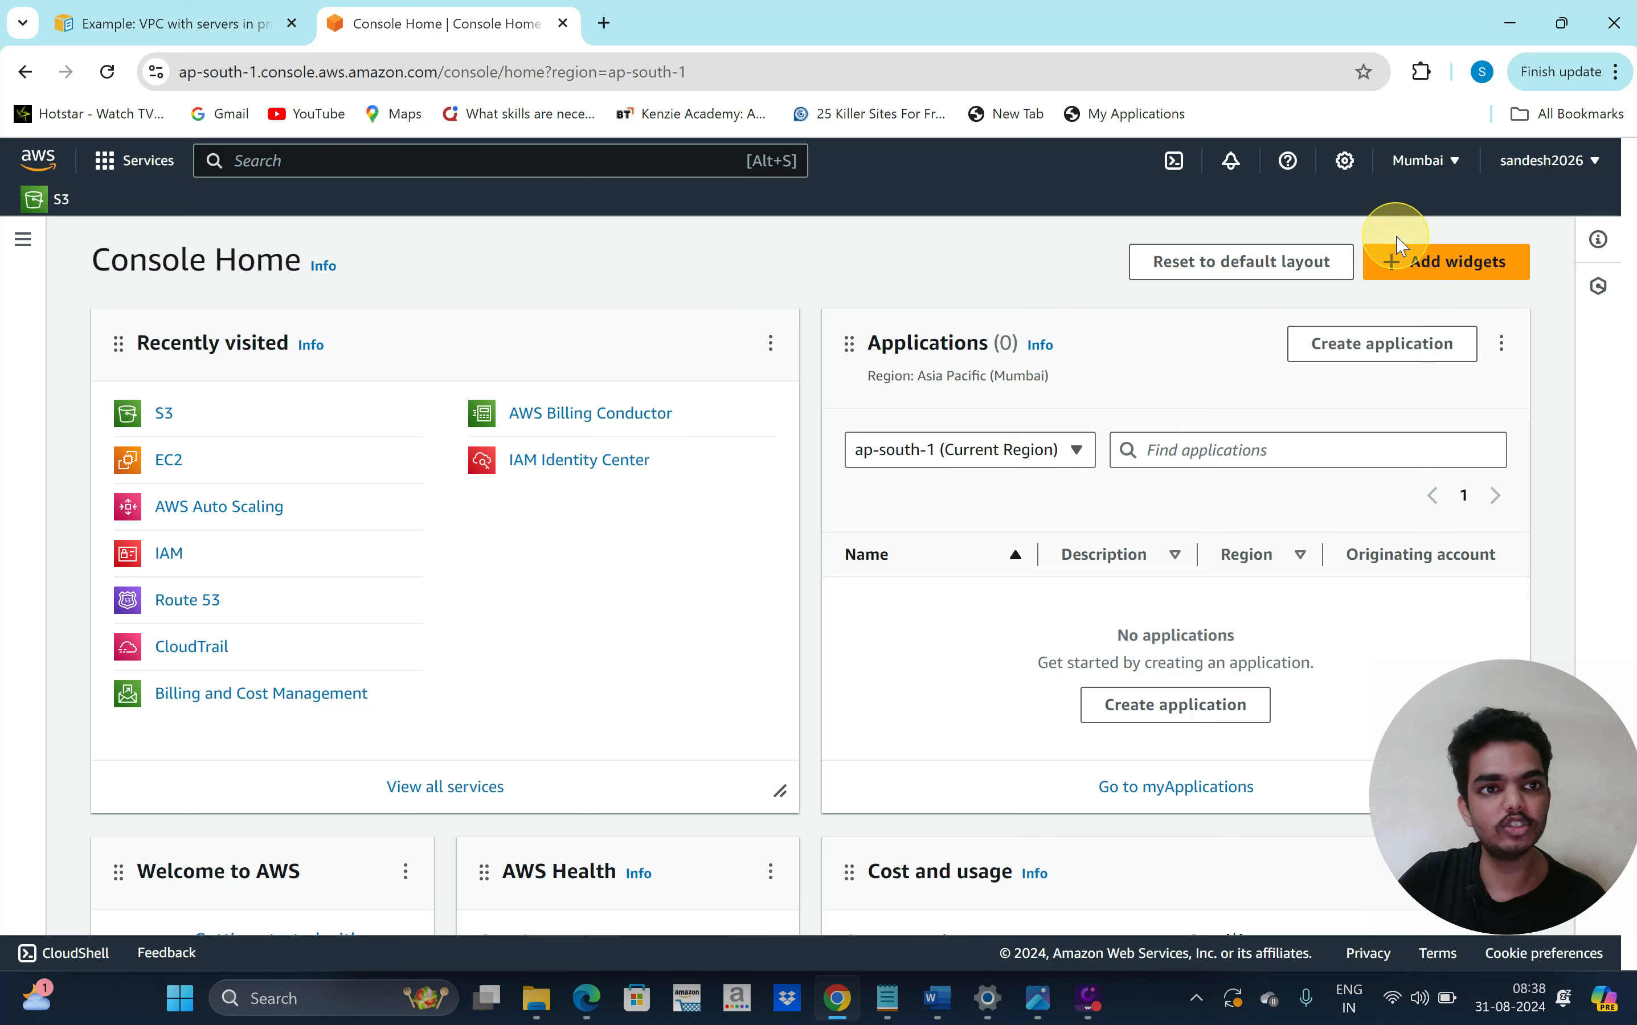
{"action": "left_click", "coordinate": [1442, 181]}
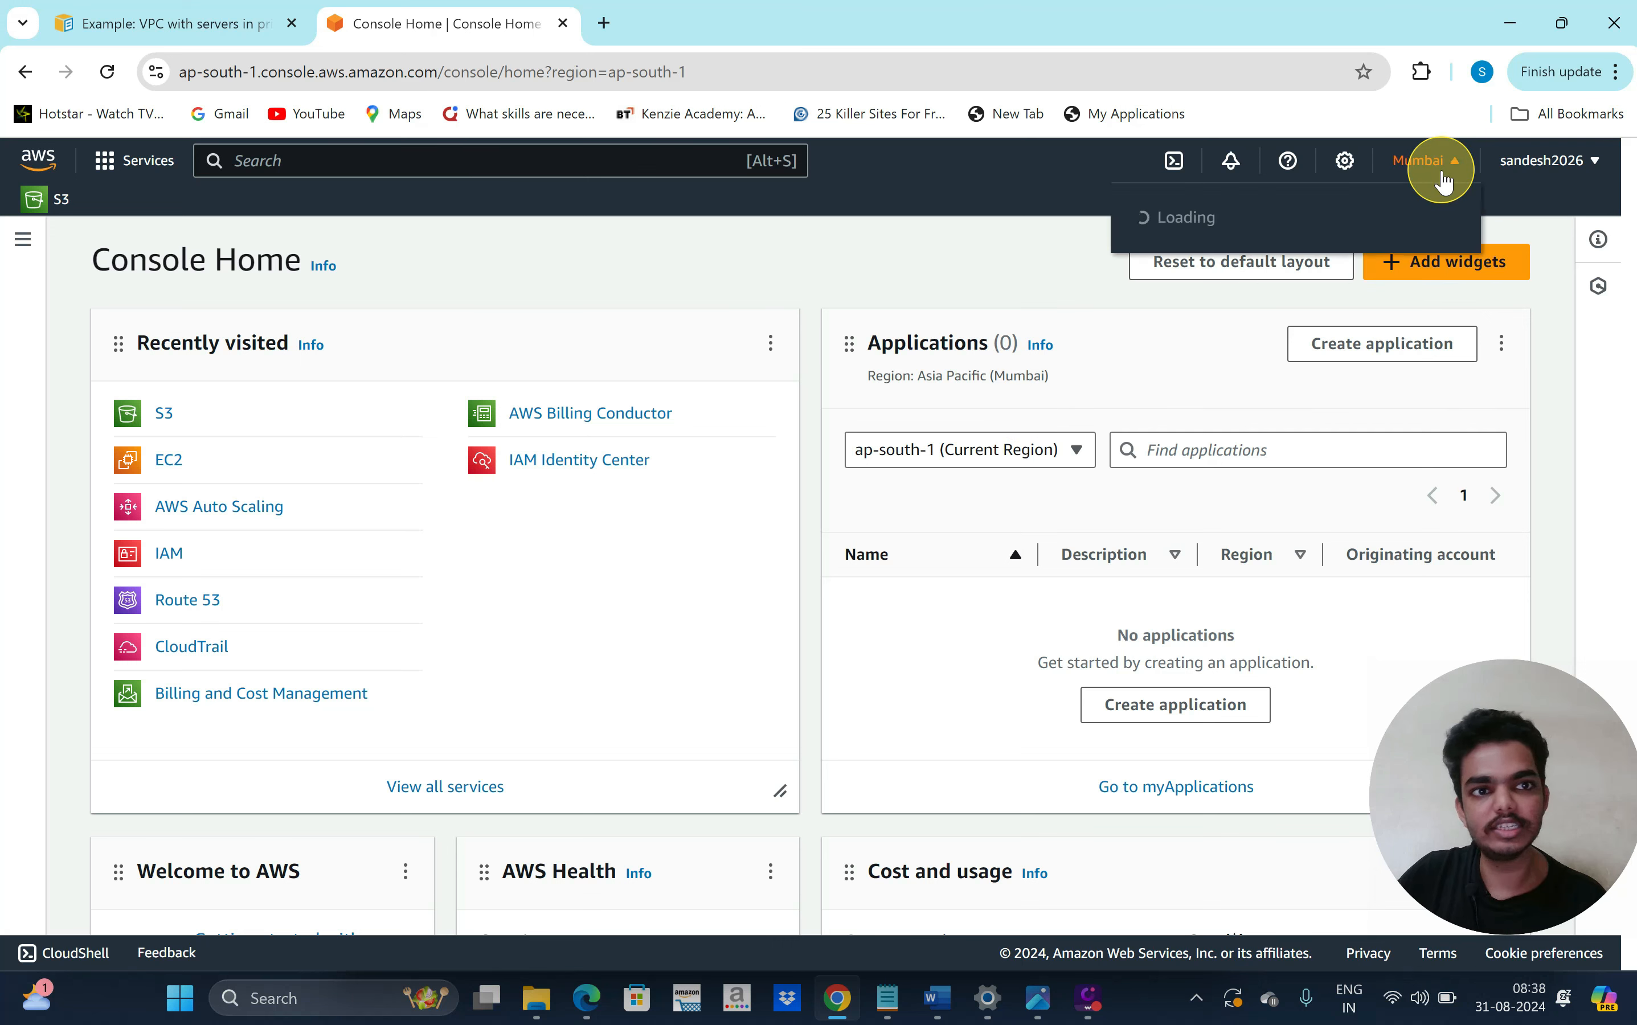
{"action": "left_click", "coordinate": [879, 253]}
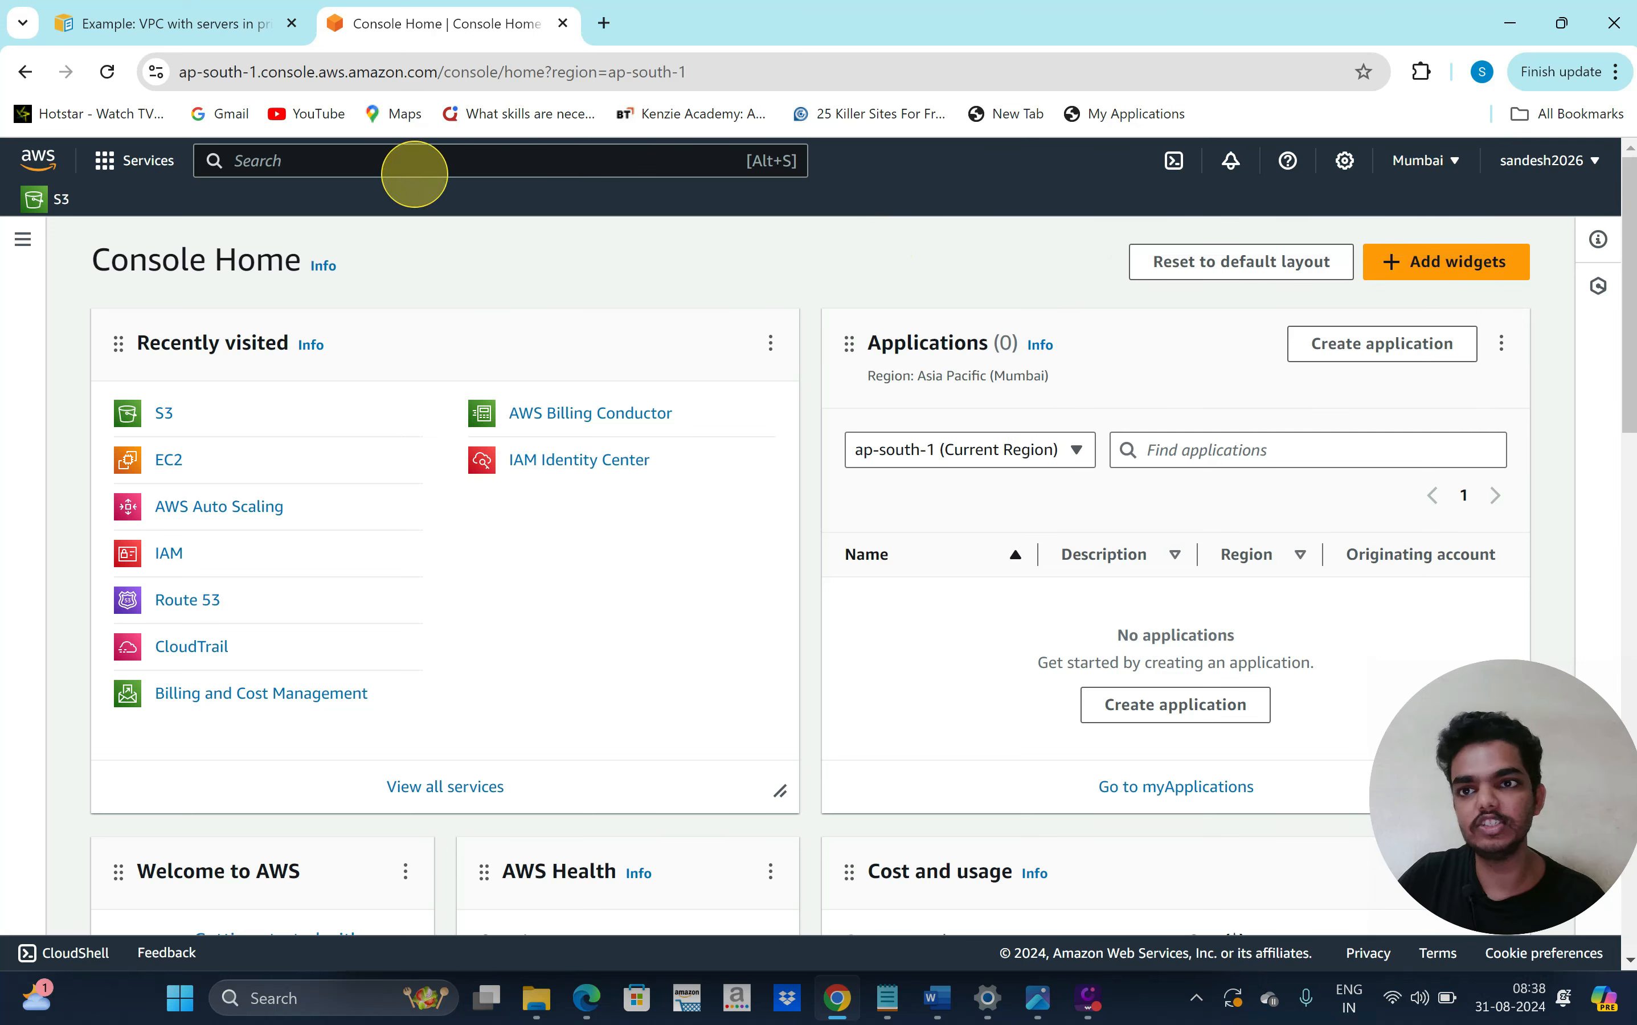
{"action": "type", "text": "vpc"}
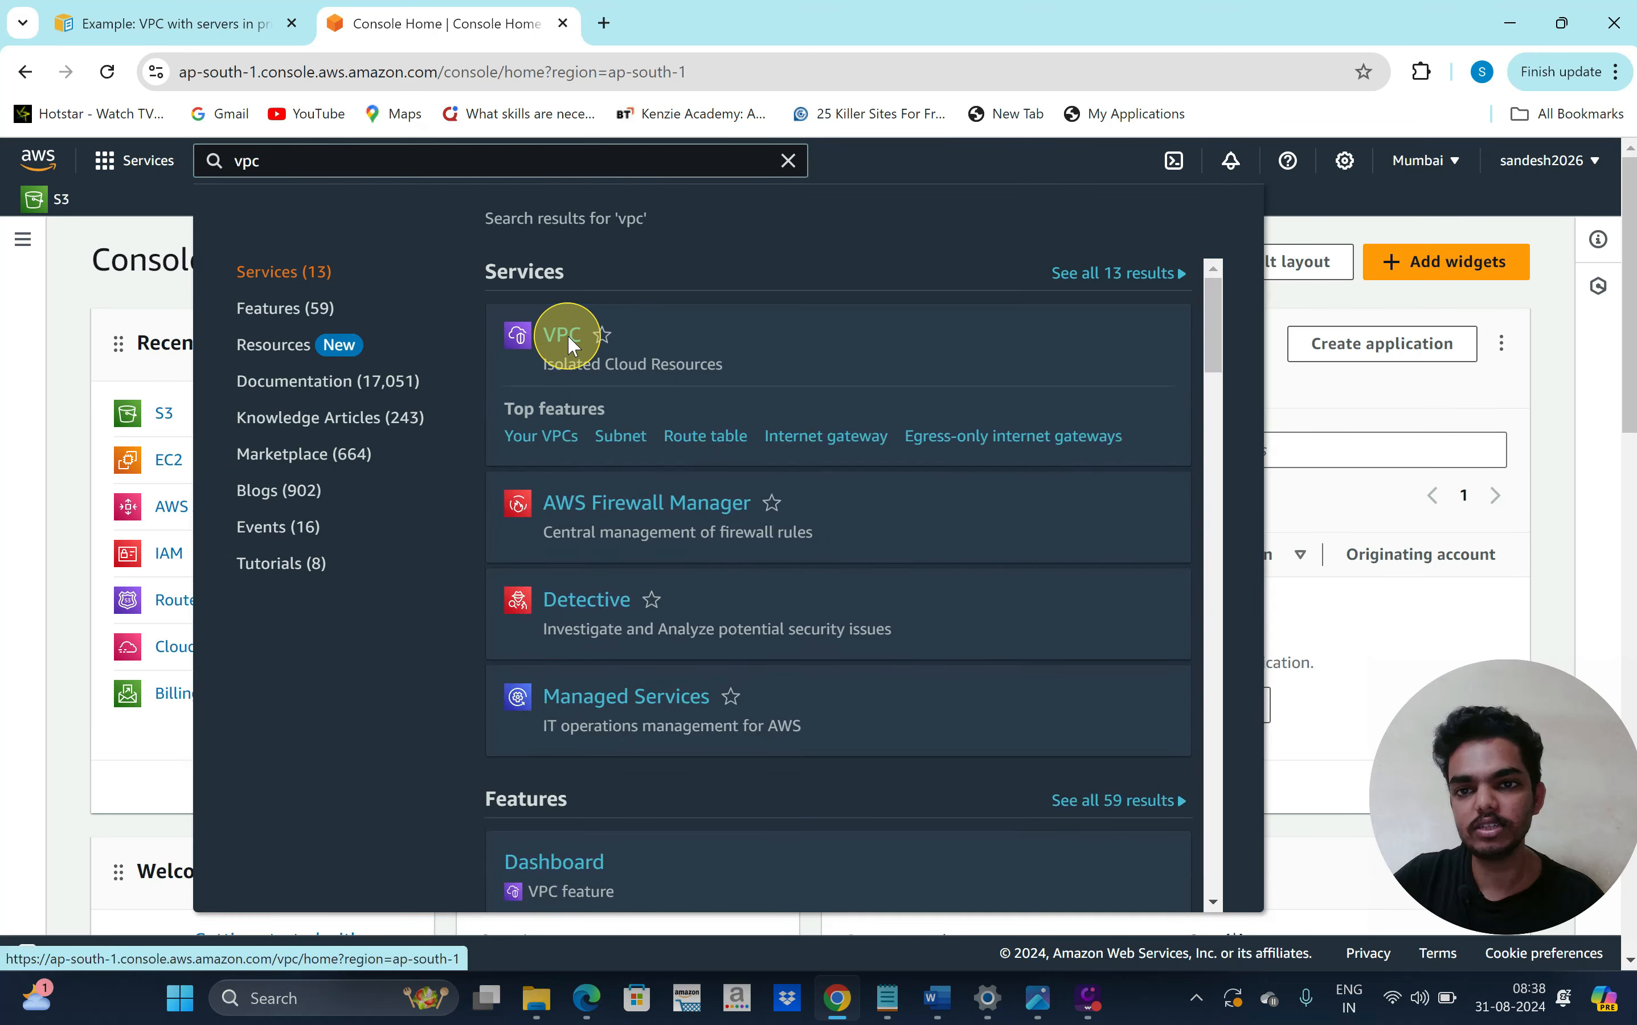
{"action": "left_click", "coordinate": [563, 335]}
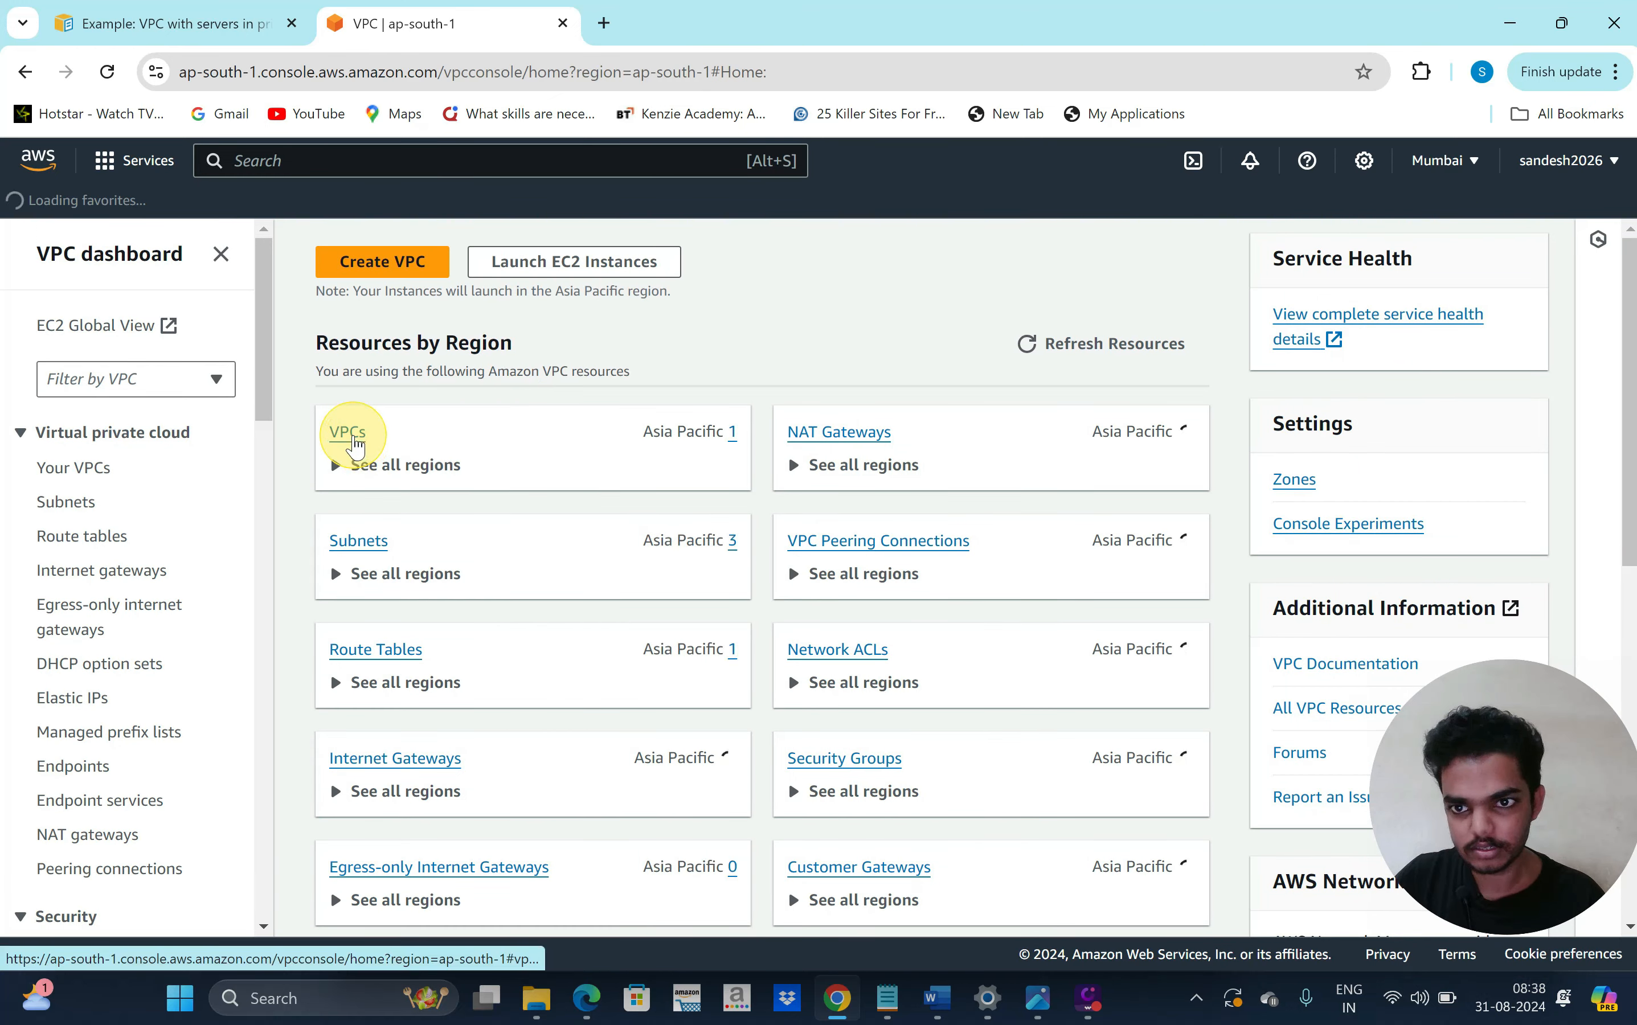
{"action": "left_click", "coordinate": [350, 434]}
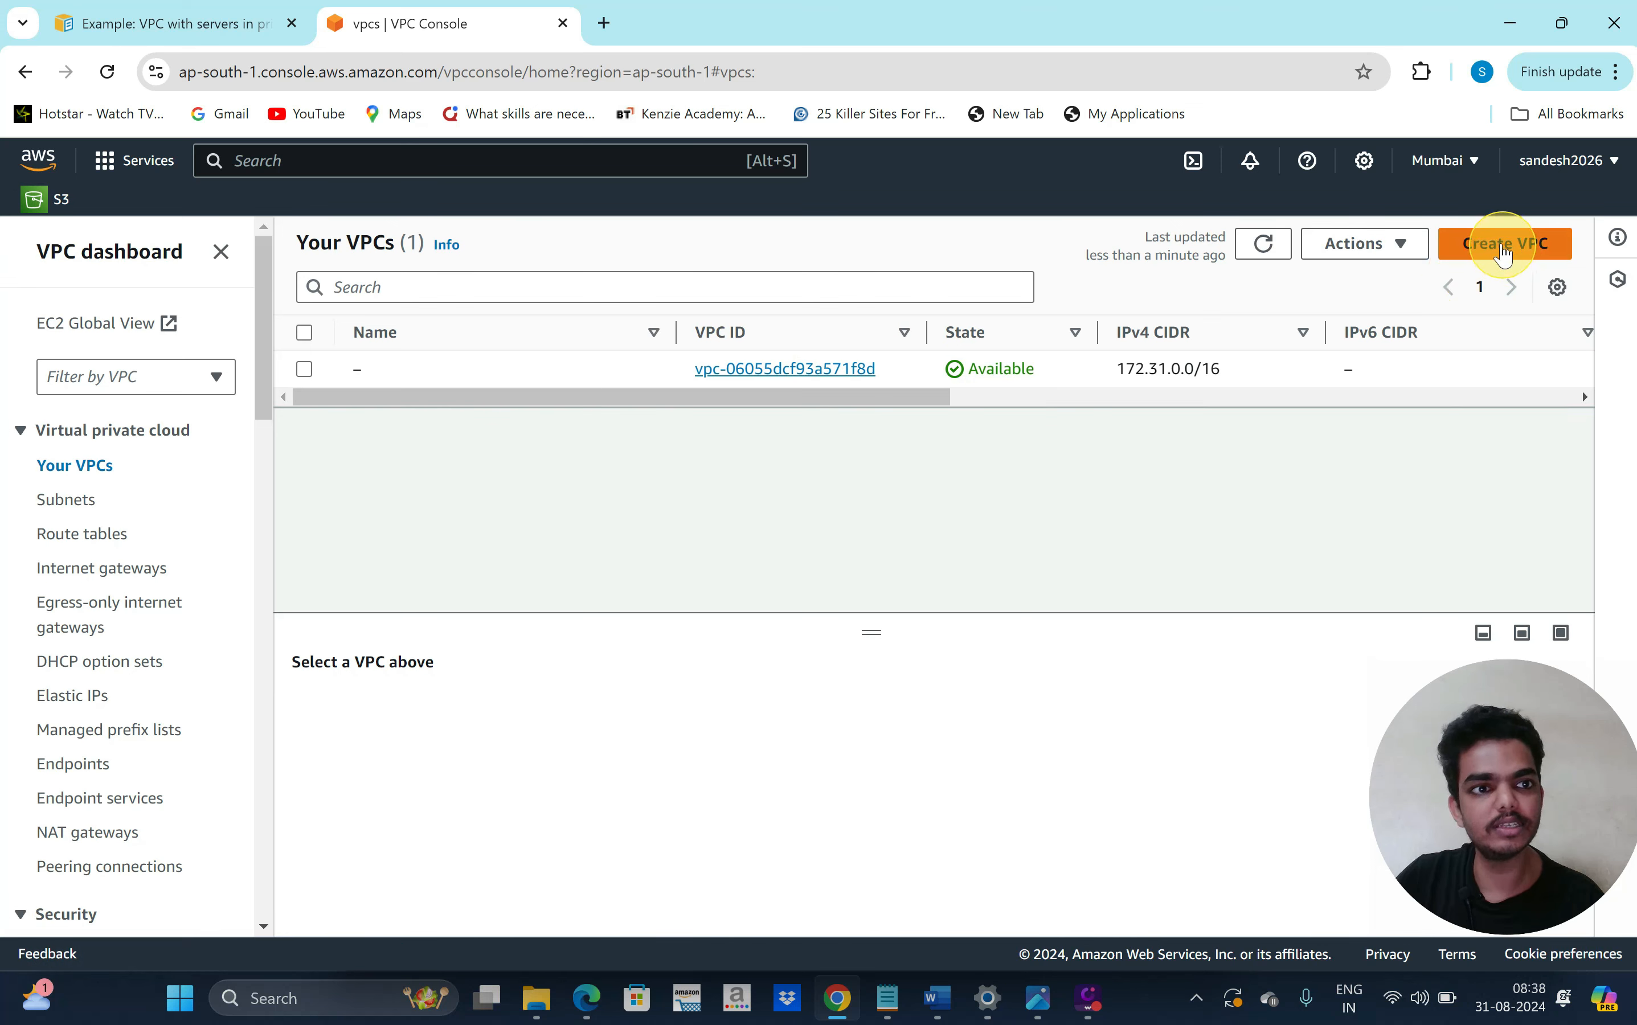
Start a new VPC with 'VPC and more' and review its preview of 4 subnets and 3 route tables
{"action": "left_click", "coordinate": [1502, 251]}
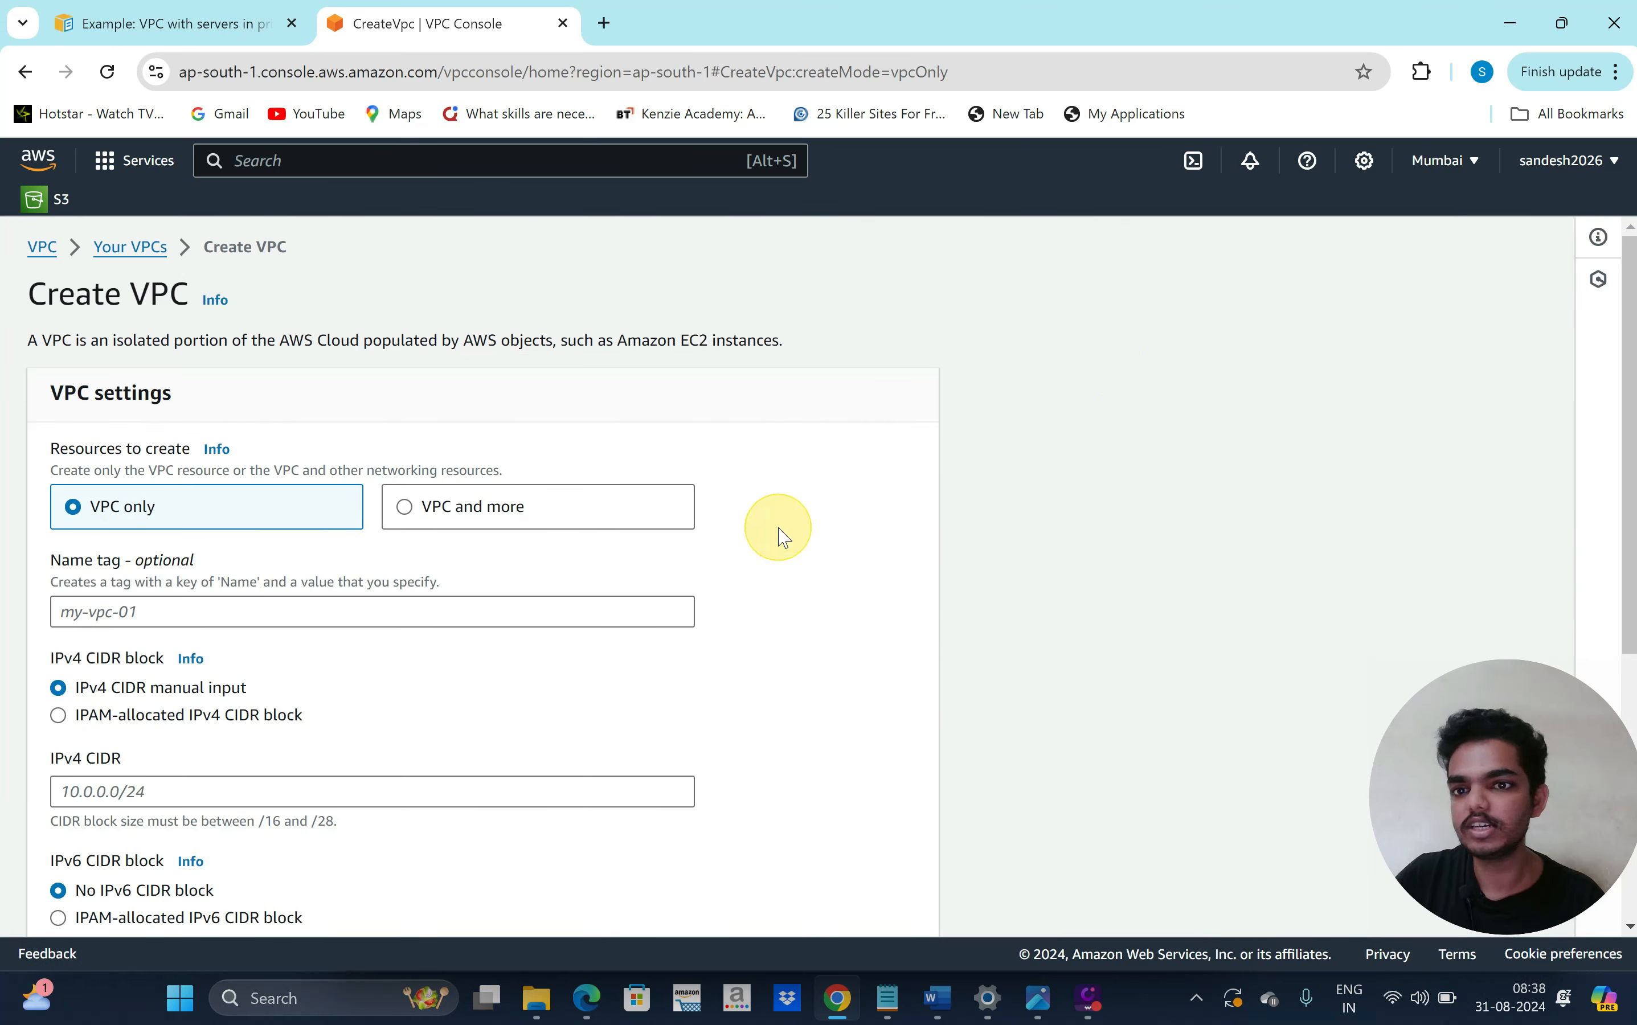
{"action": "scroll", "coordinate": [778, 534], "scroll_direction": "down", "scroll_amount": 1}
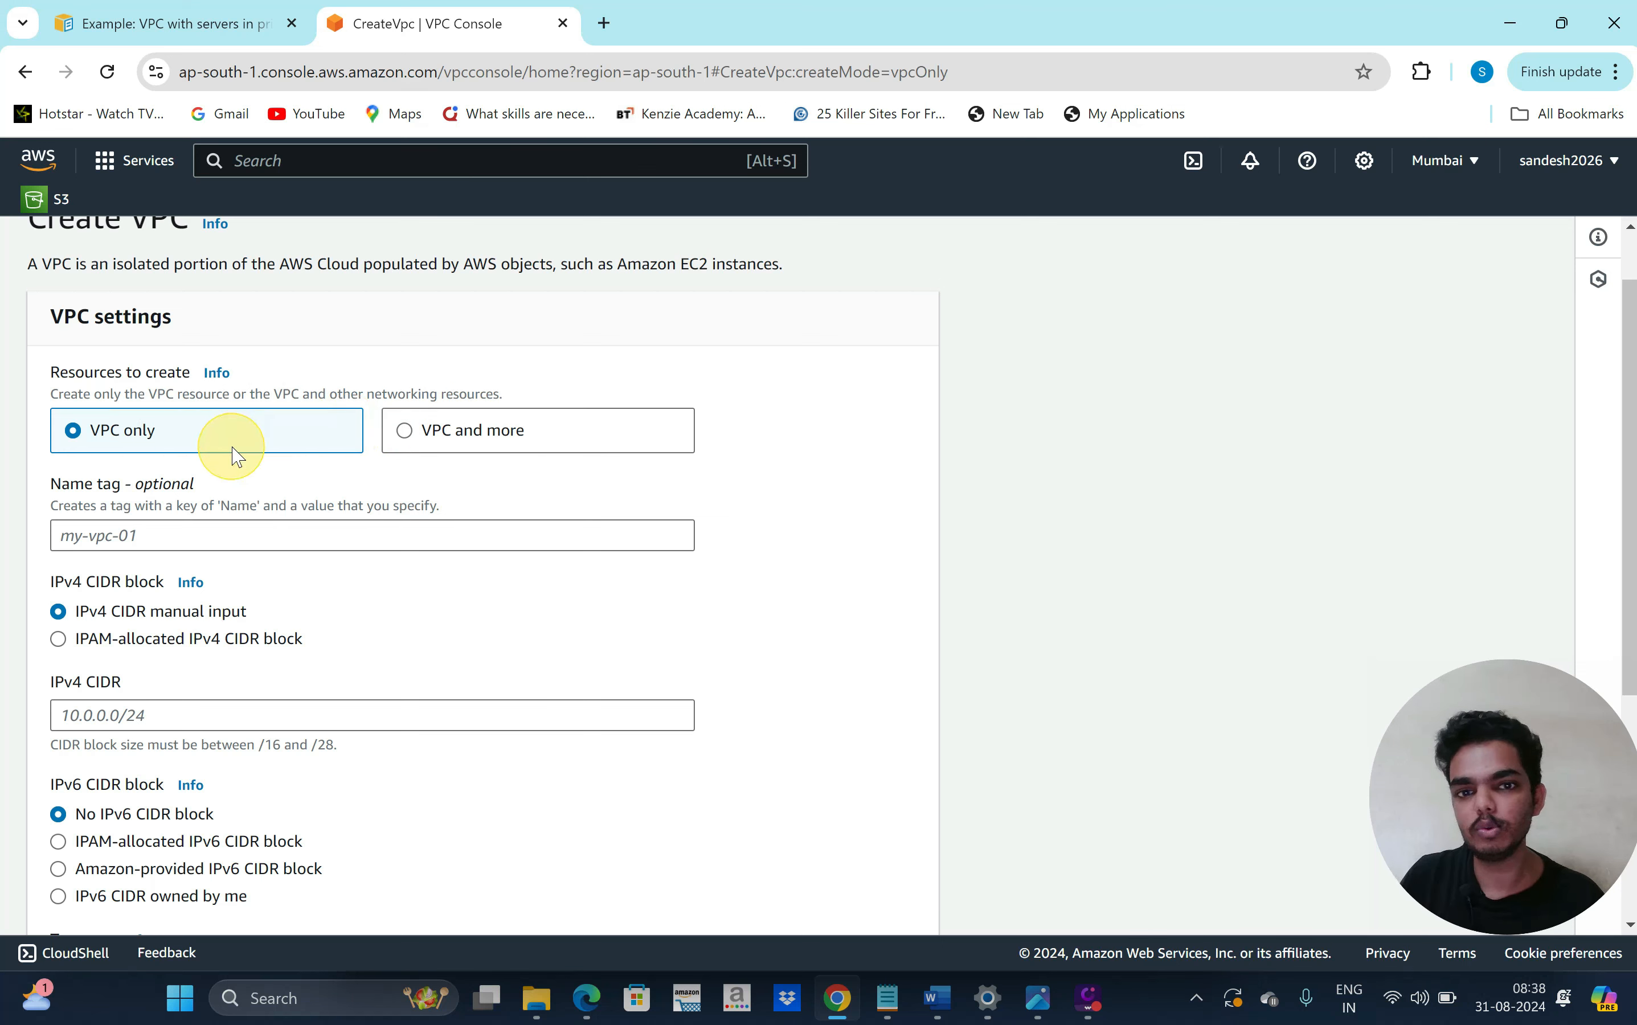
{"action": "left_click", "coordinate": [407, 433]}
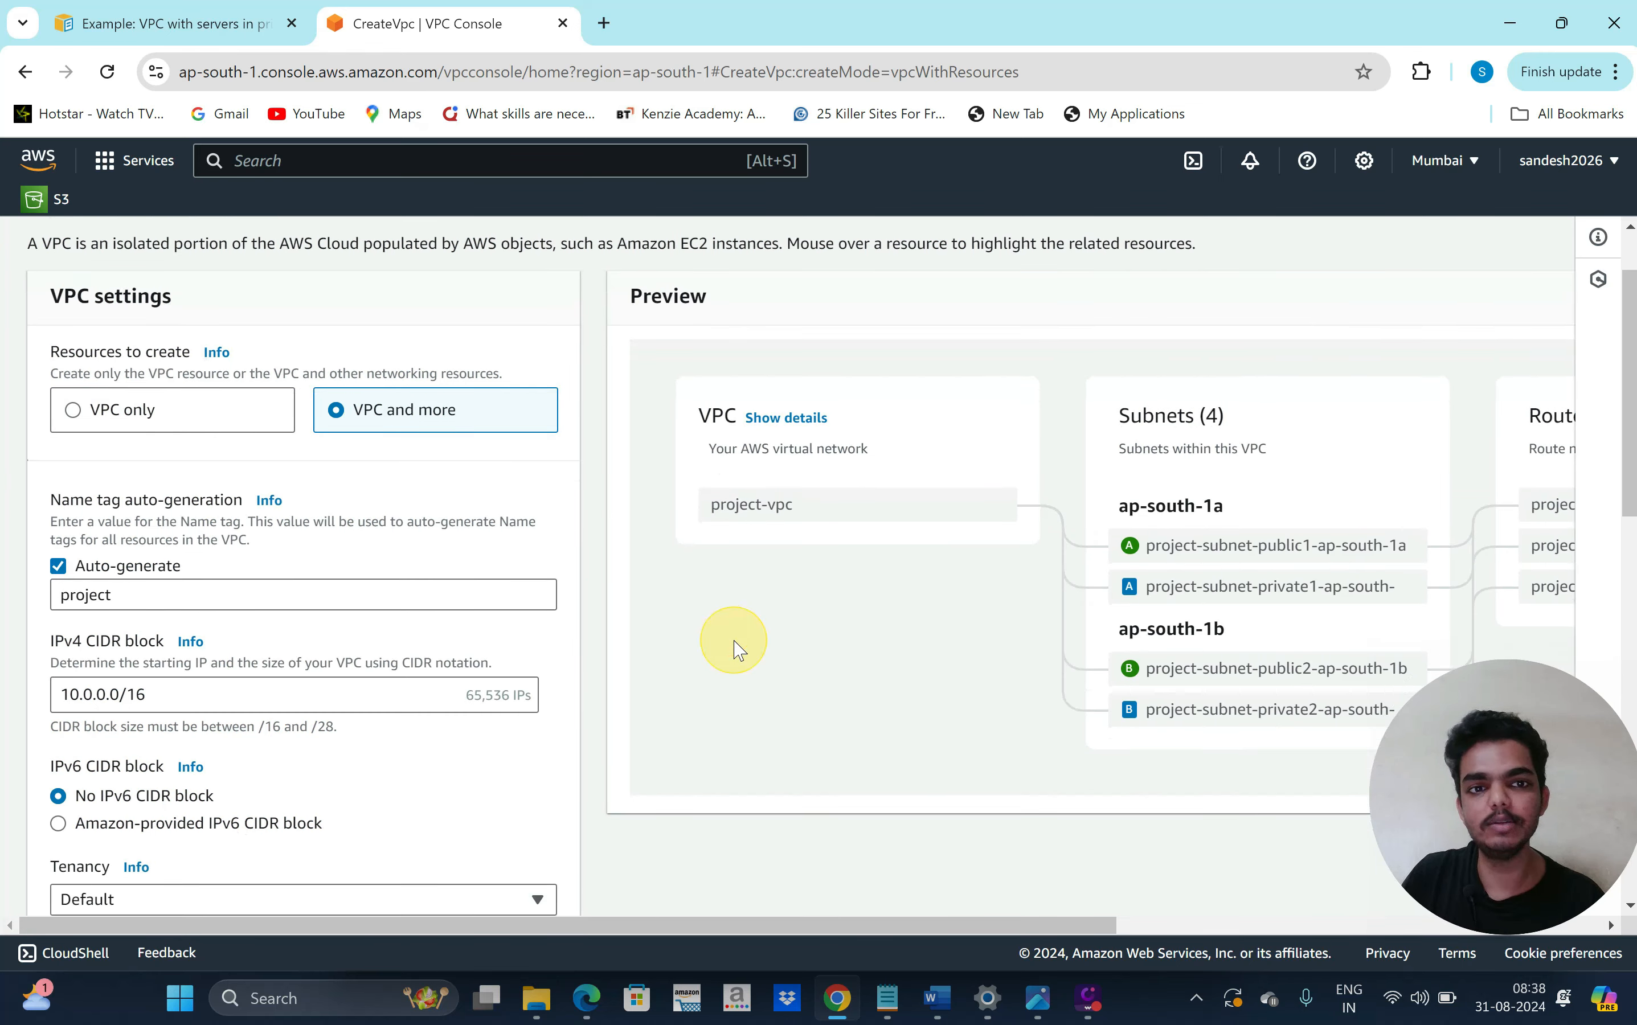
{"action": "scroll", "coordinate": [894, 675], "scroll_direction": "right", "scroll_amount": 2}
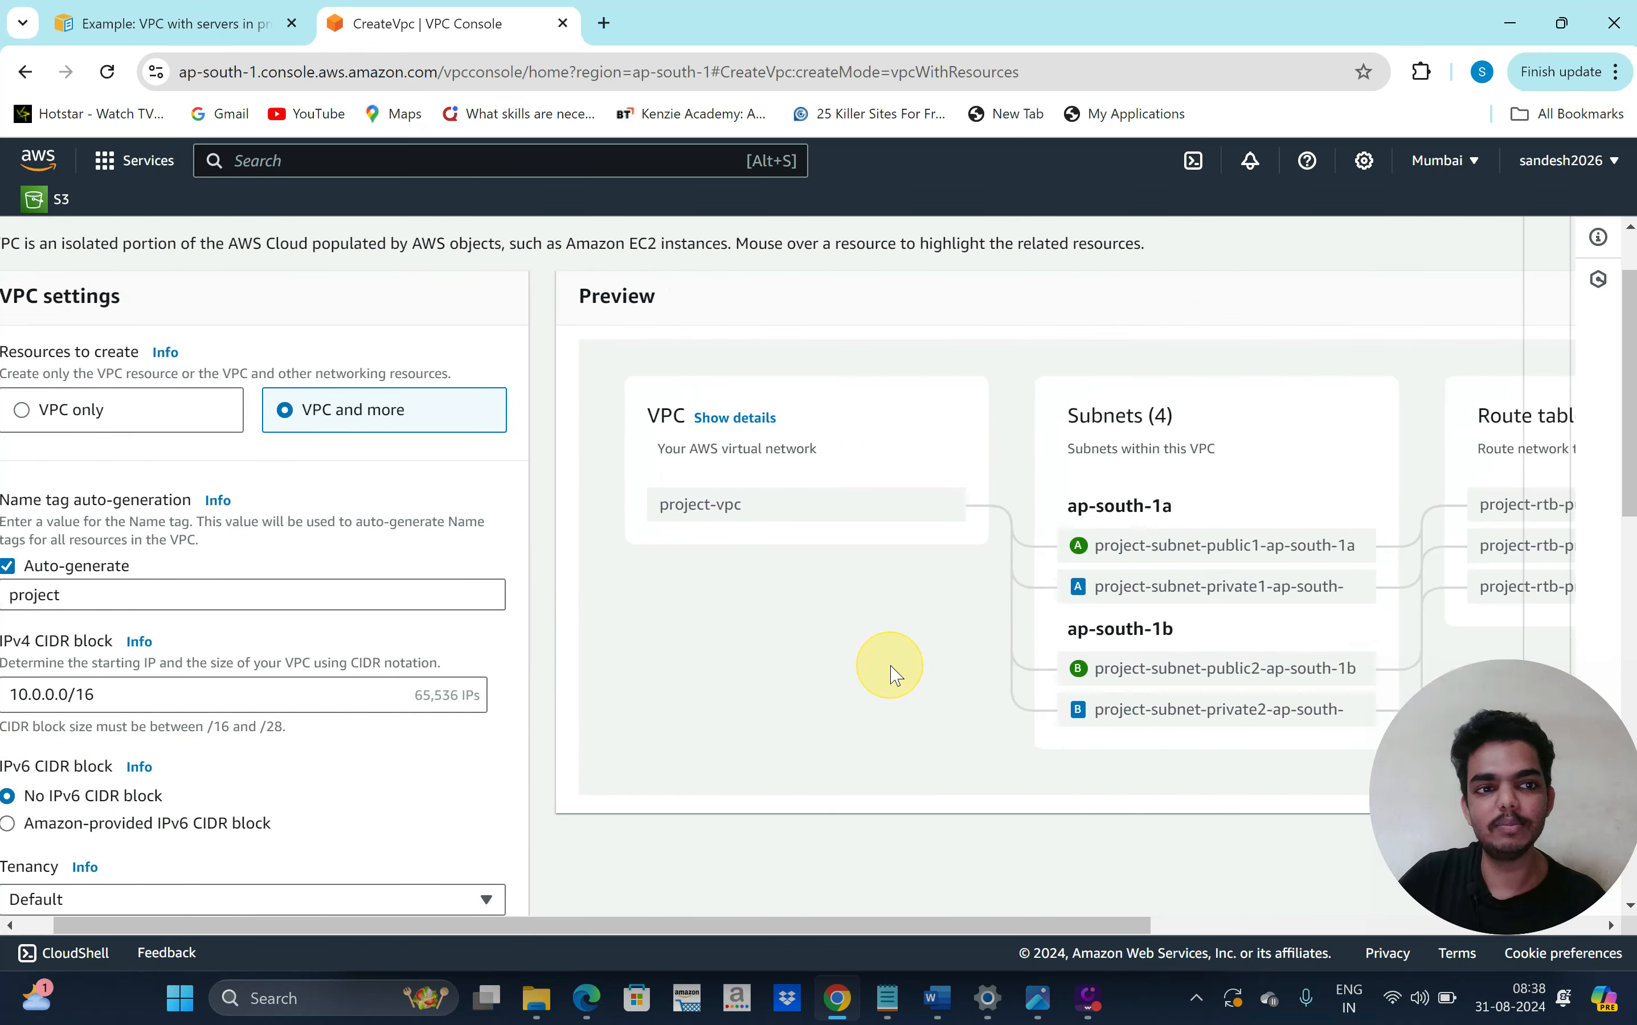
{"action": "scroll", "coordinate": [967, 699], "scroll_direction": "right", "scroll_amount": 6}
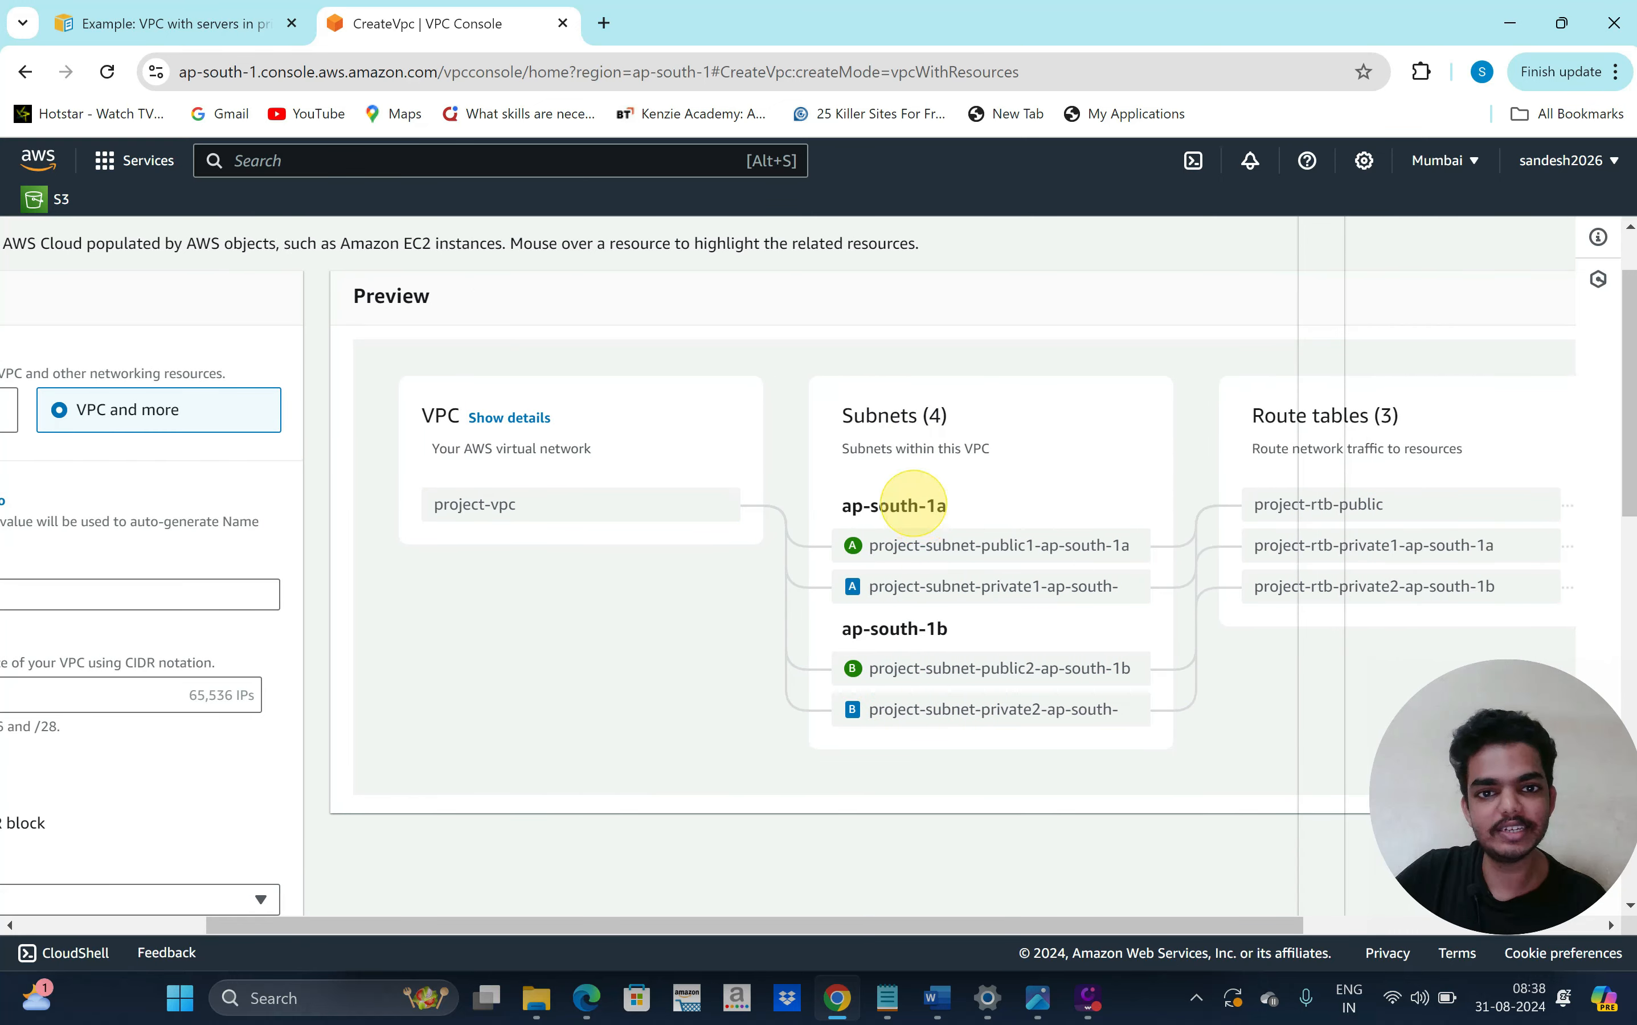
{"action": "left_click_drag", "start_coordinate": [916, 504], "coordinate": [846, 504]}
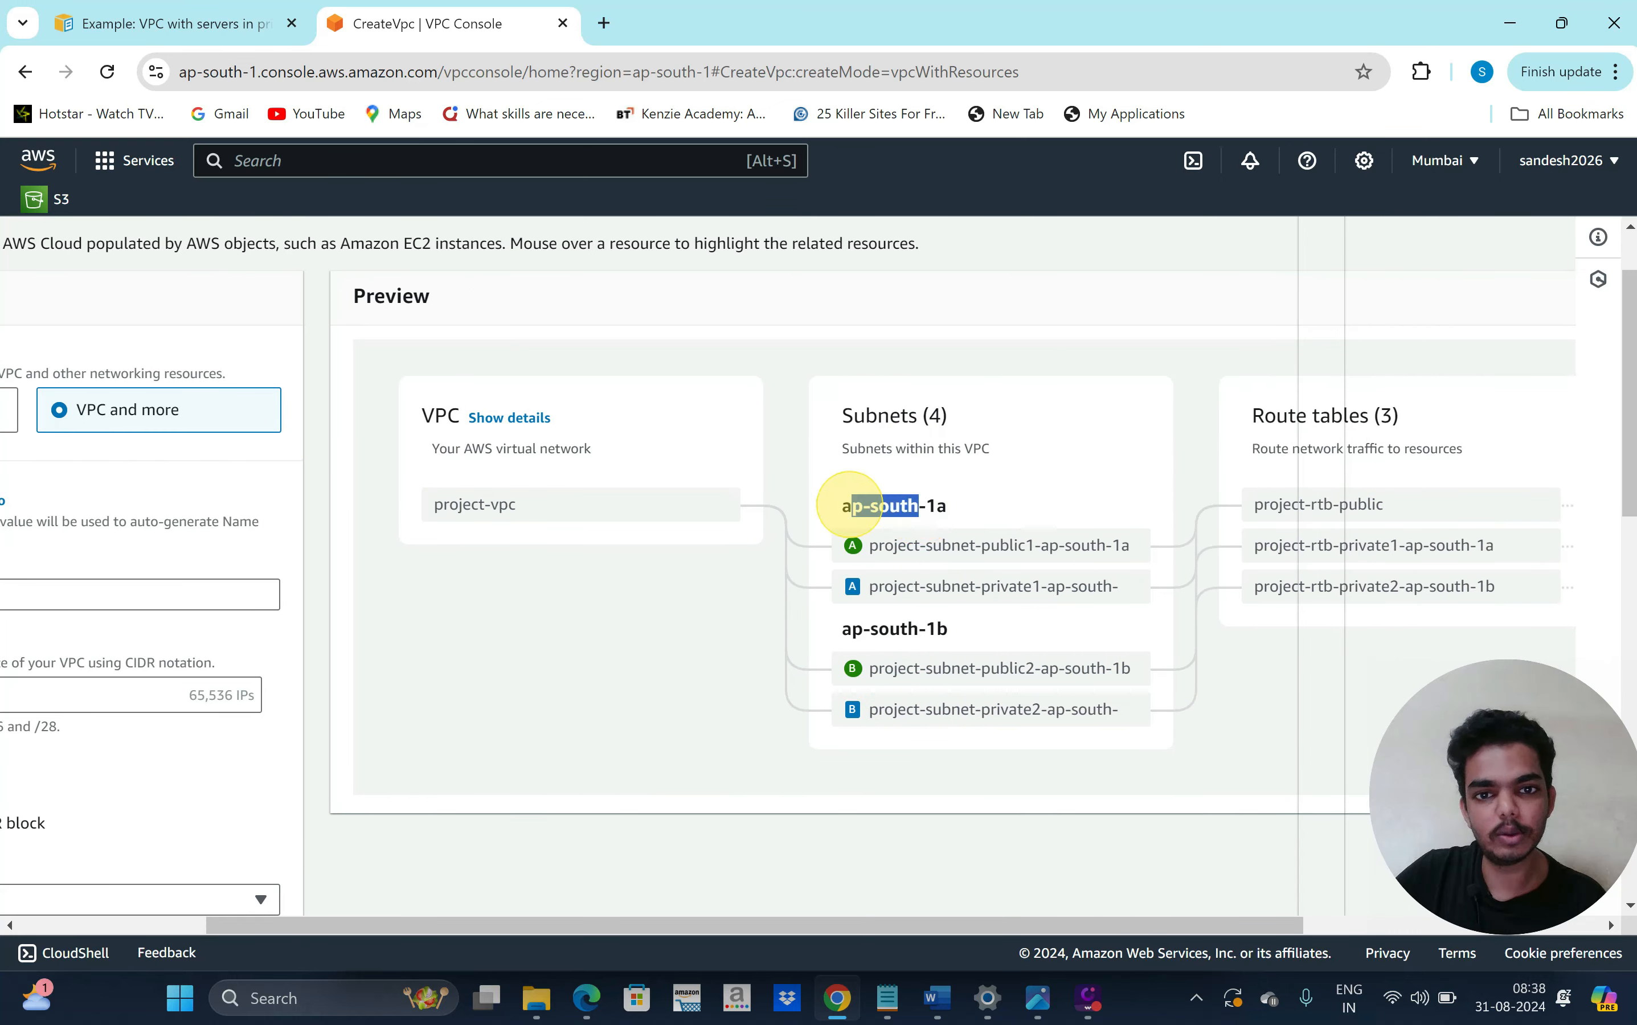
{"action": "left_click", "coordinate": [938, 625]}
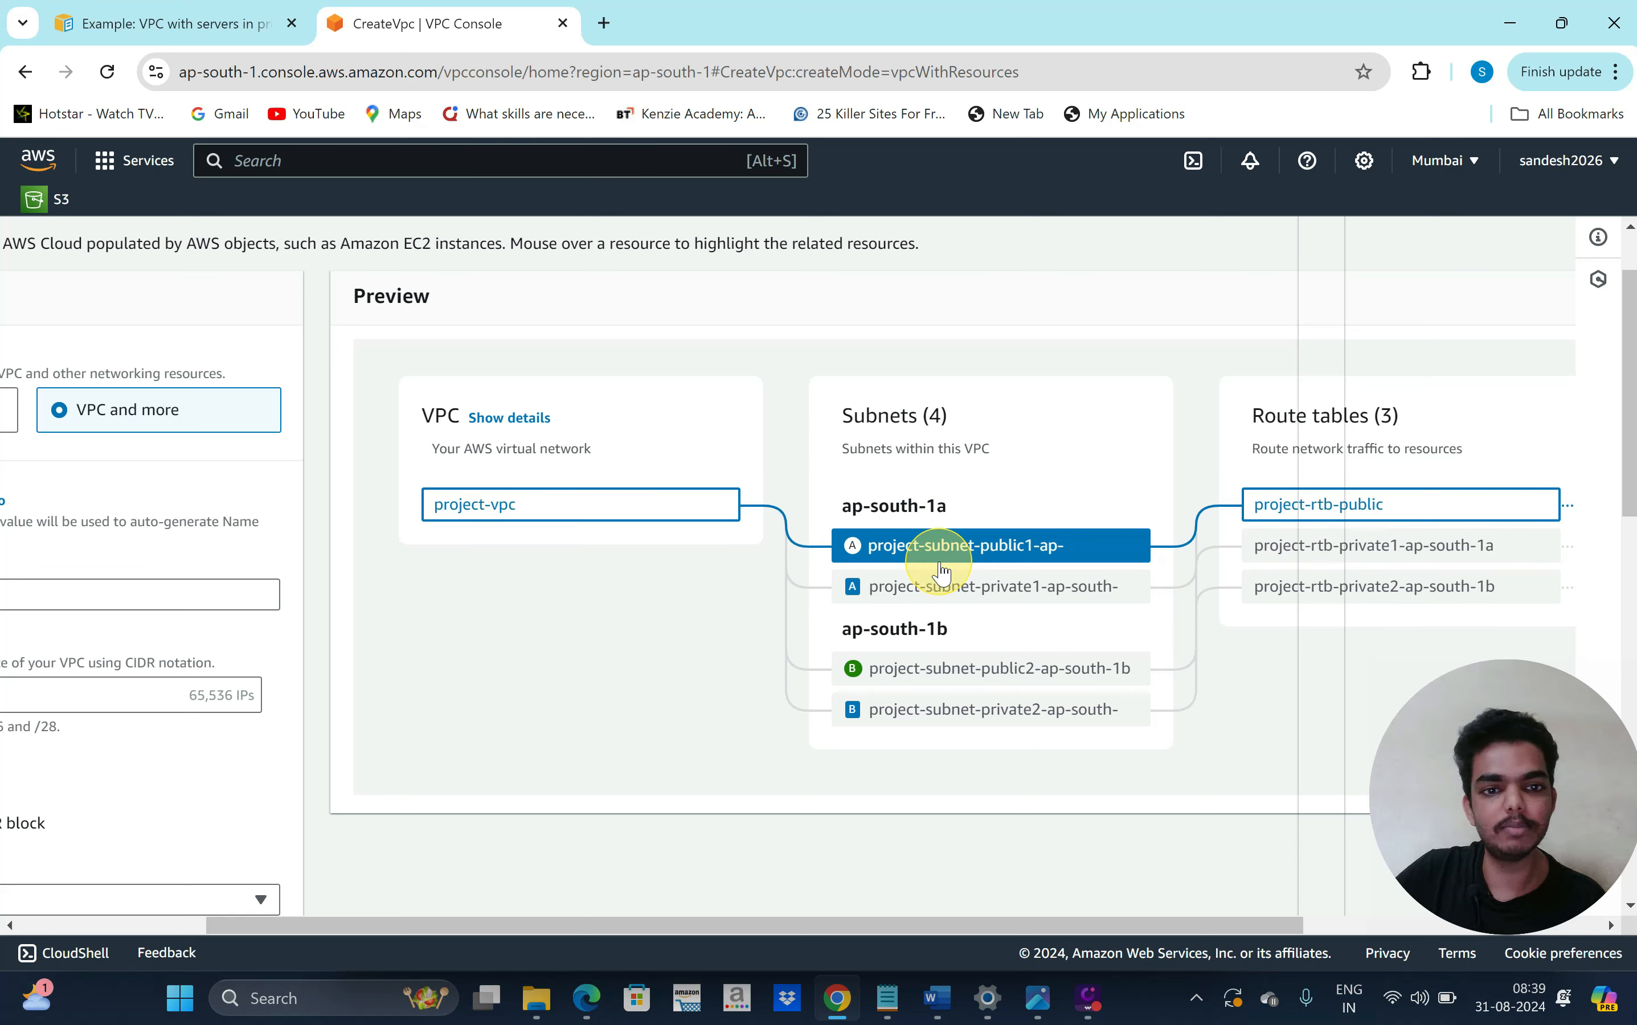
{"action": "scroll", "coordinate": [986, 671], "scroll_direction": "right", "scroll_amount": 5}
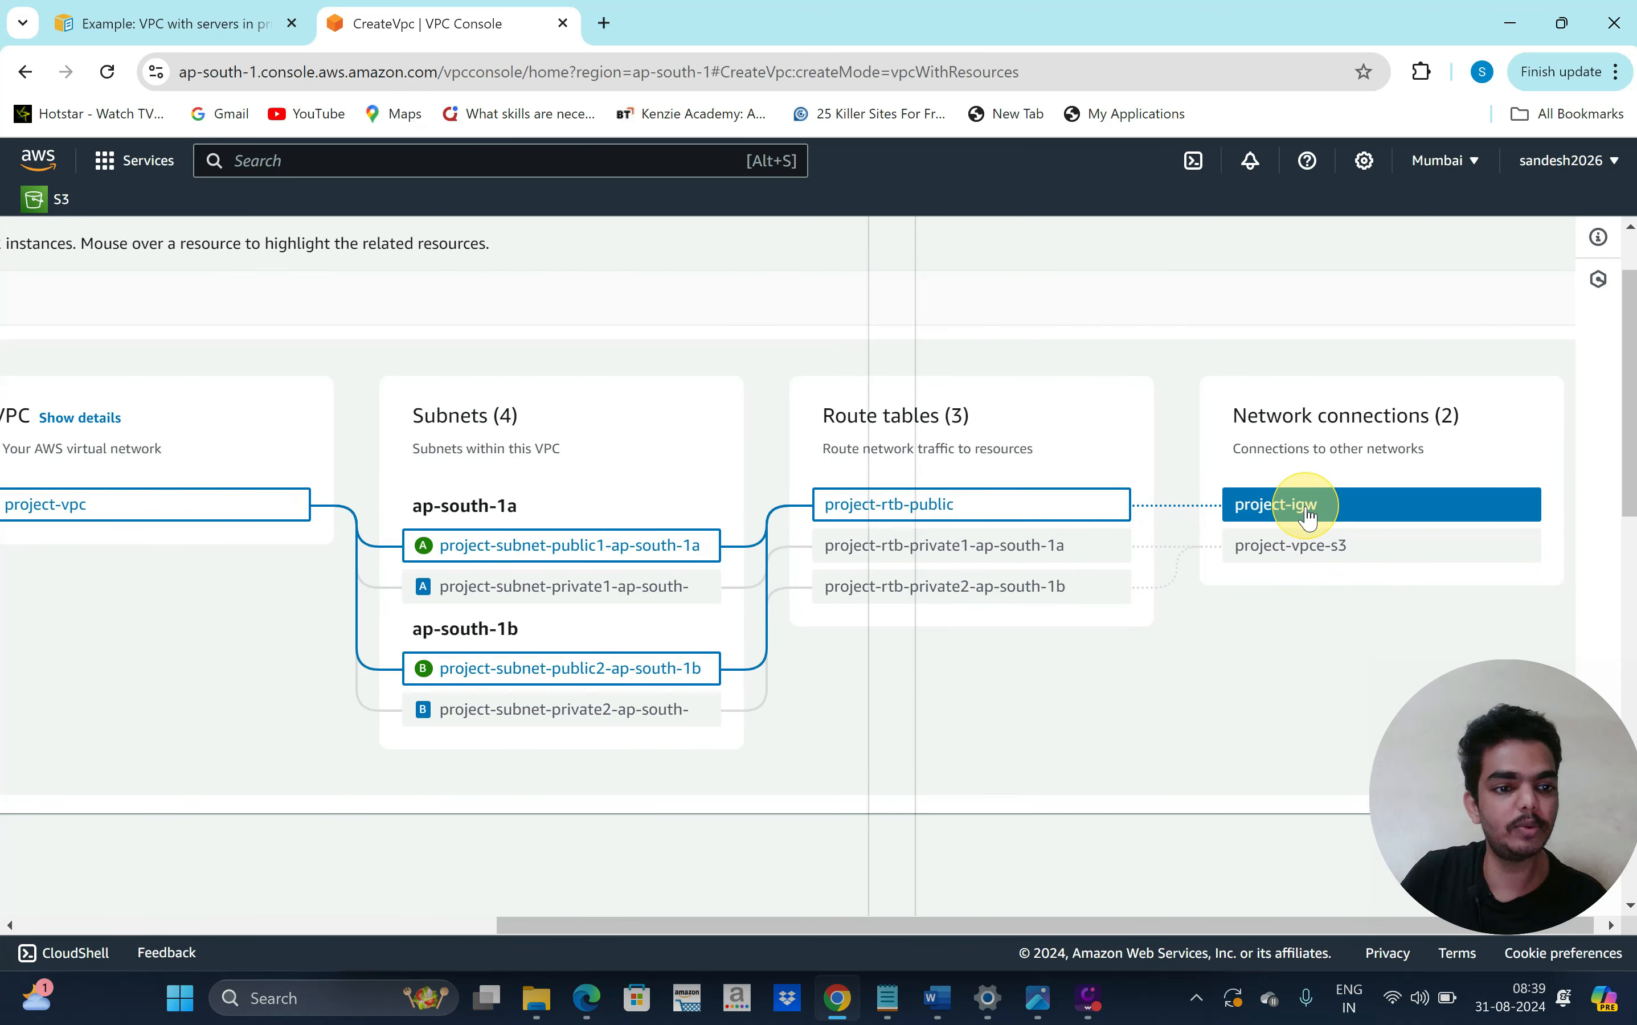
{"action": "scroll", "coordinate": [990, 712], "scroll_direction": "left", "scroll_amount": 10}
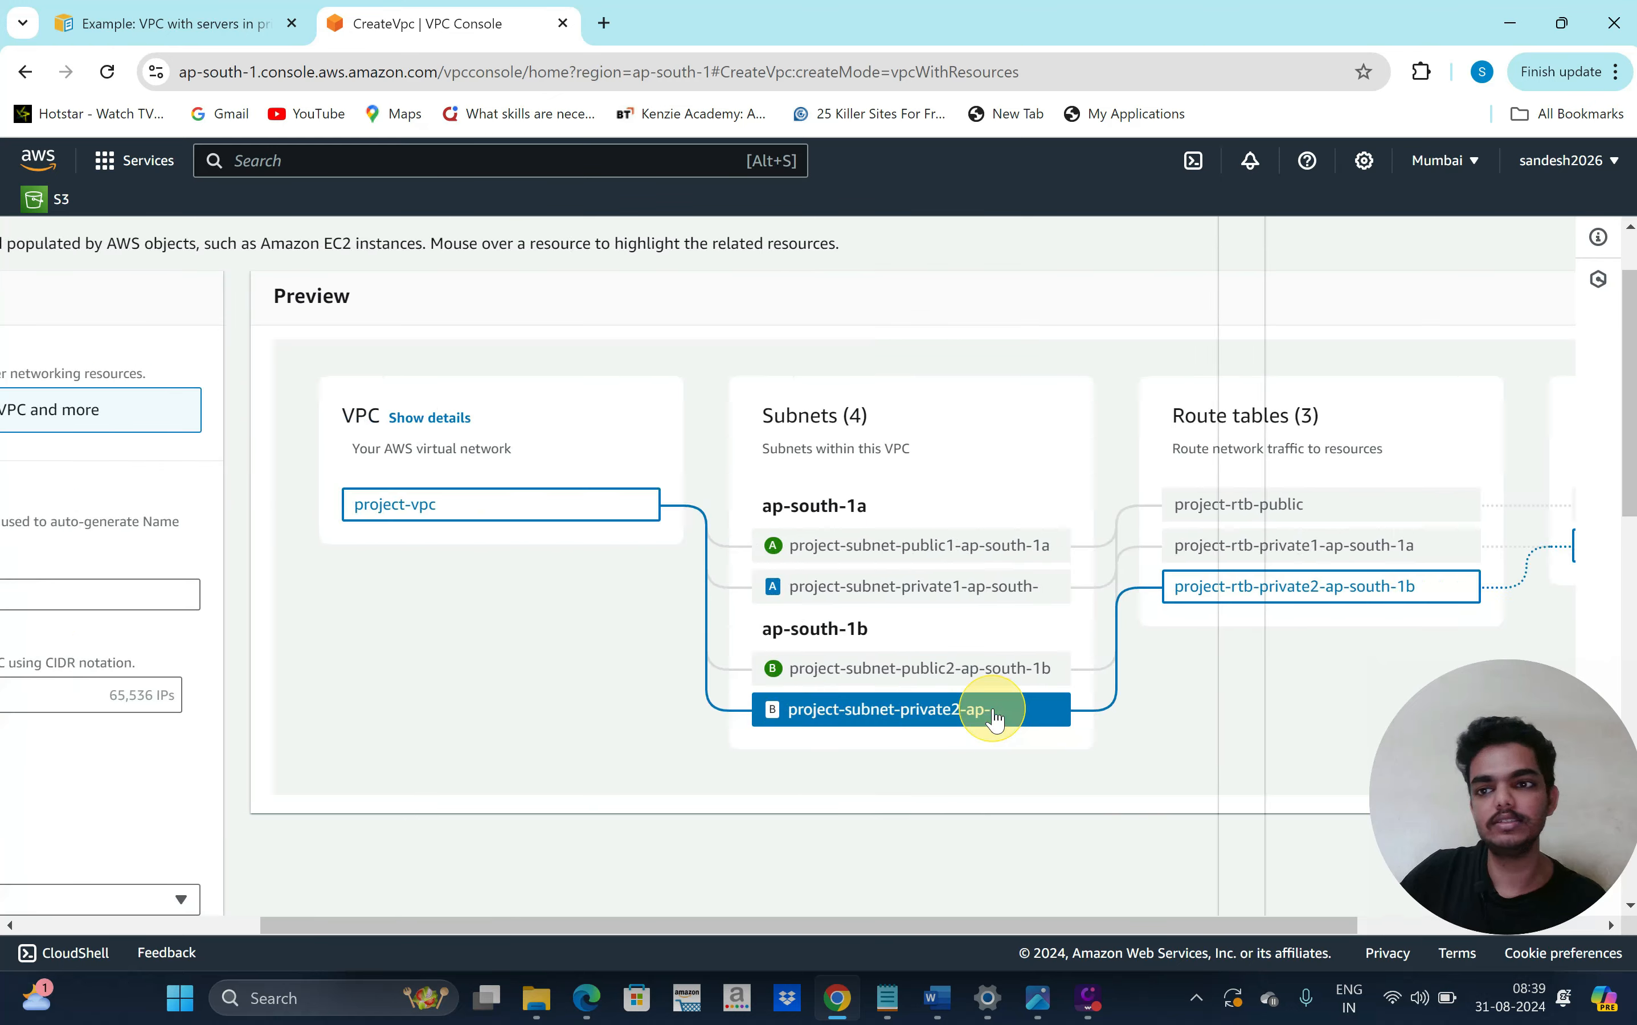
{"action": "scroll", "coordinate": [736, 678], "scroll_direction": "left", "scroll_amount": 2}
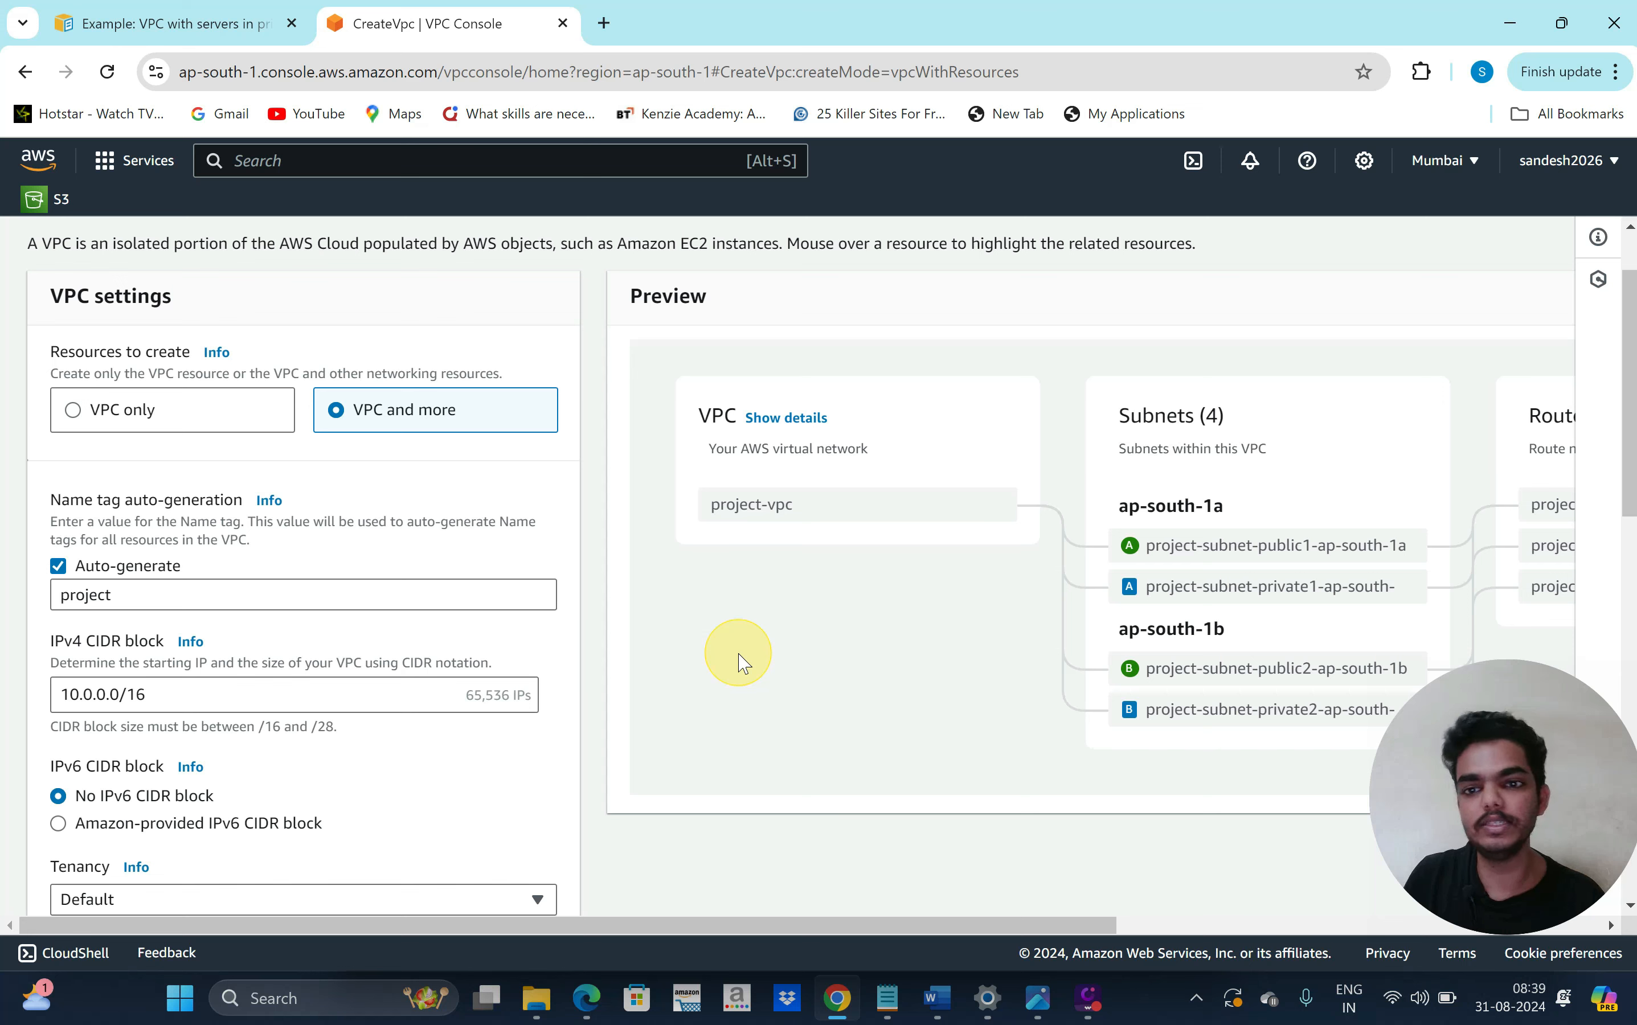
{"action": "scroll", "coordinate": [395, 621], "scroll_direction": "down", "scroll_amount": 1}
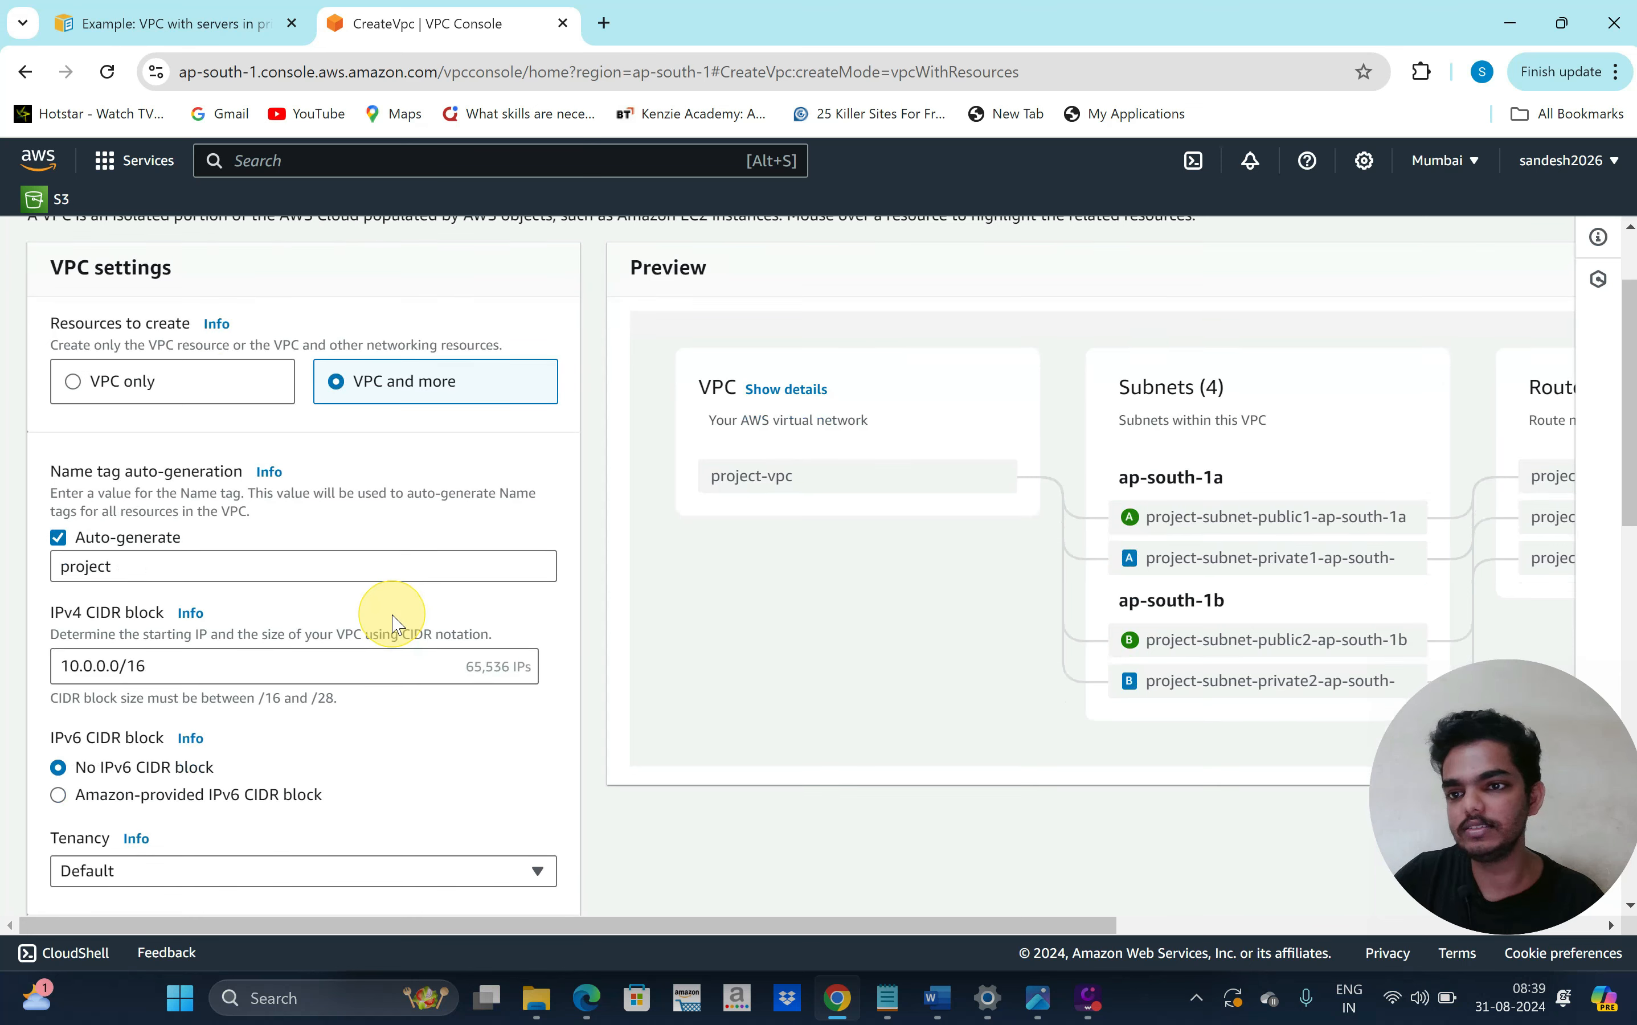
{"action": "scroll", "coordinate": [394, 617], "scroll_direction": "down", "scroll_amount": 1}
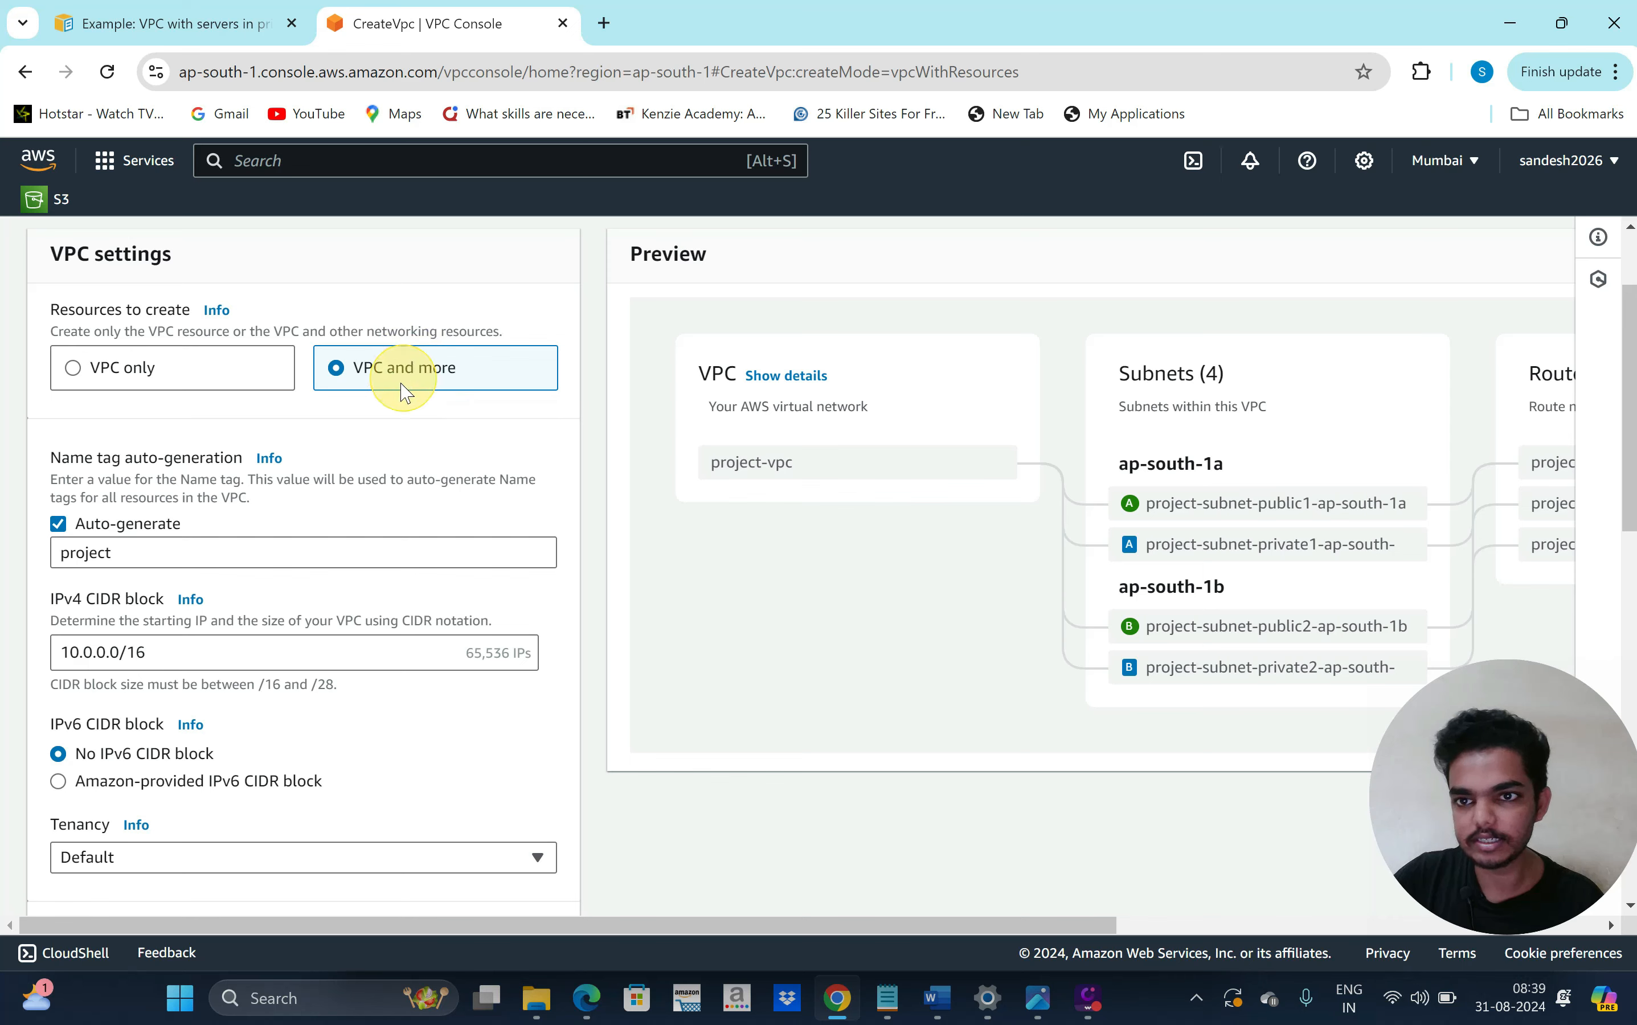
Change the auto-generated name tag from project to 'production'
{"action": "scroll", "coordinate": [384, 427], "scroll_direction": "down", "scroll_amount": 1}
{"action": "left_click", "coordinate": [237, 516]}
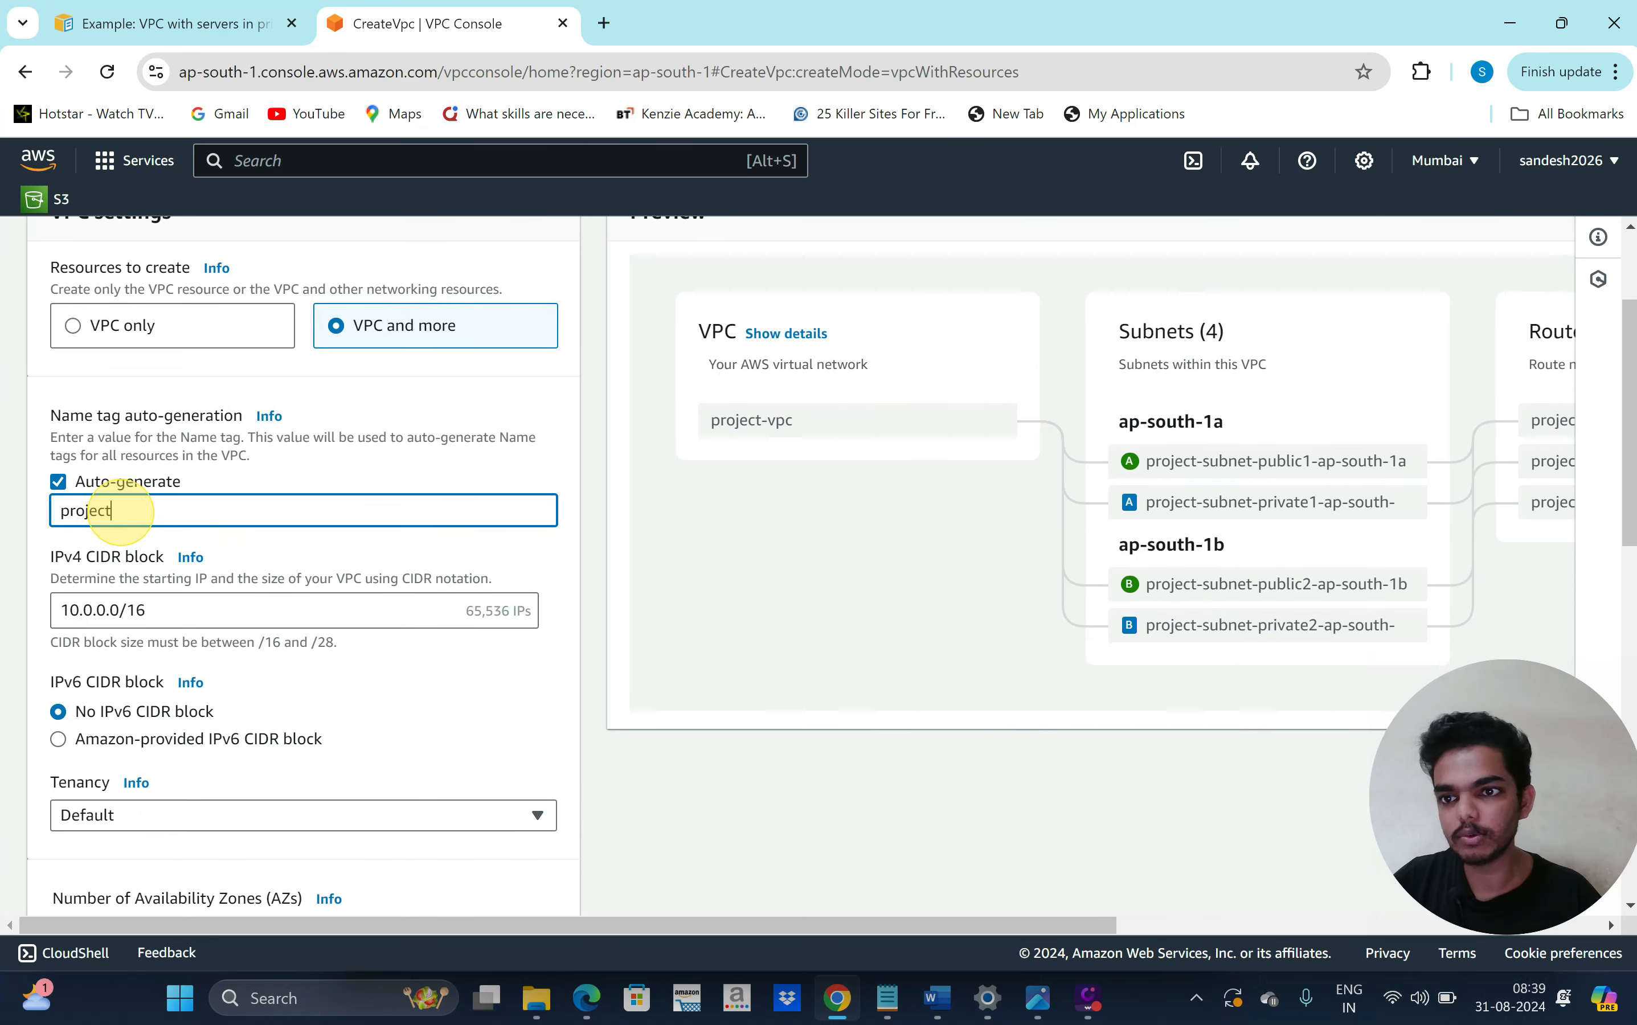
{"action": "scroll", "coordinate": [135, 536], "scroll_direction": "down", "scroll_amount": 1}
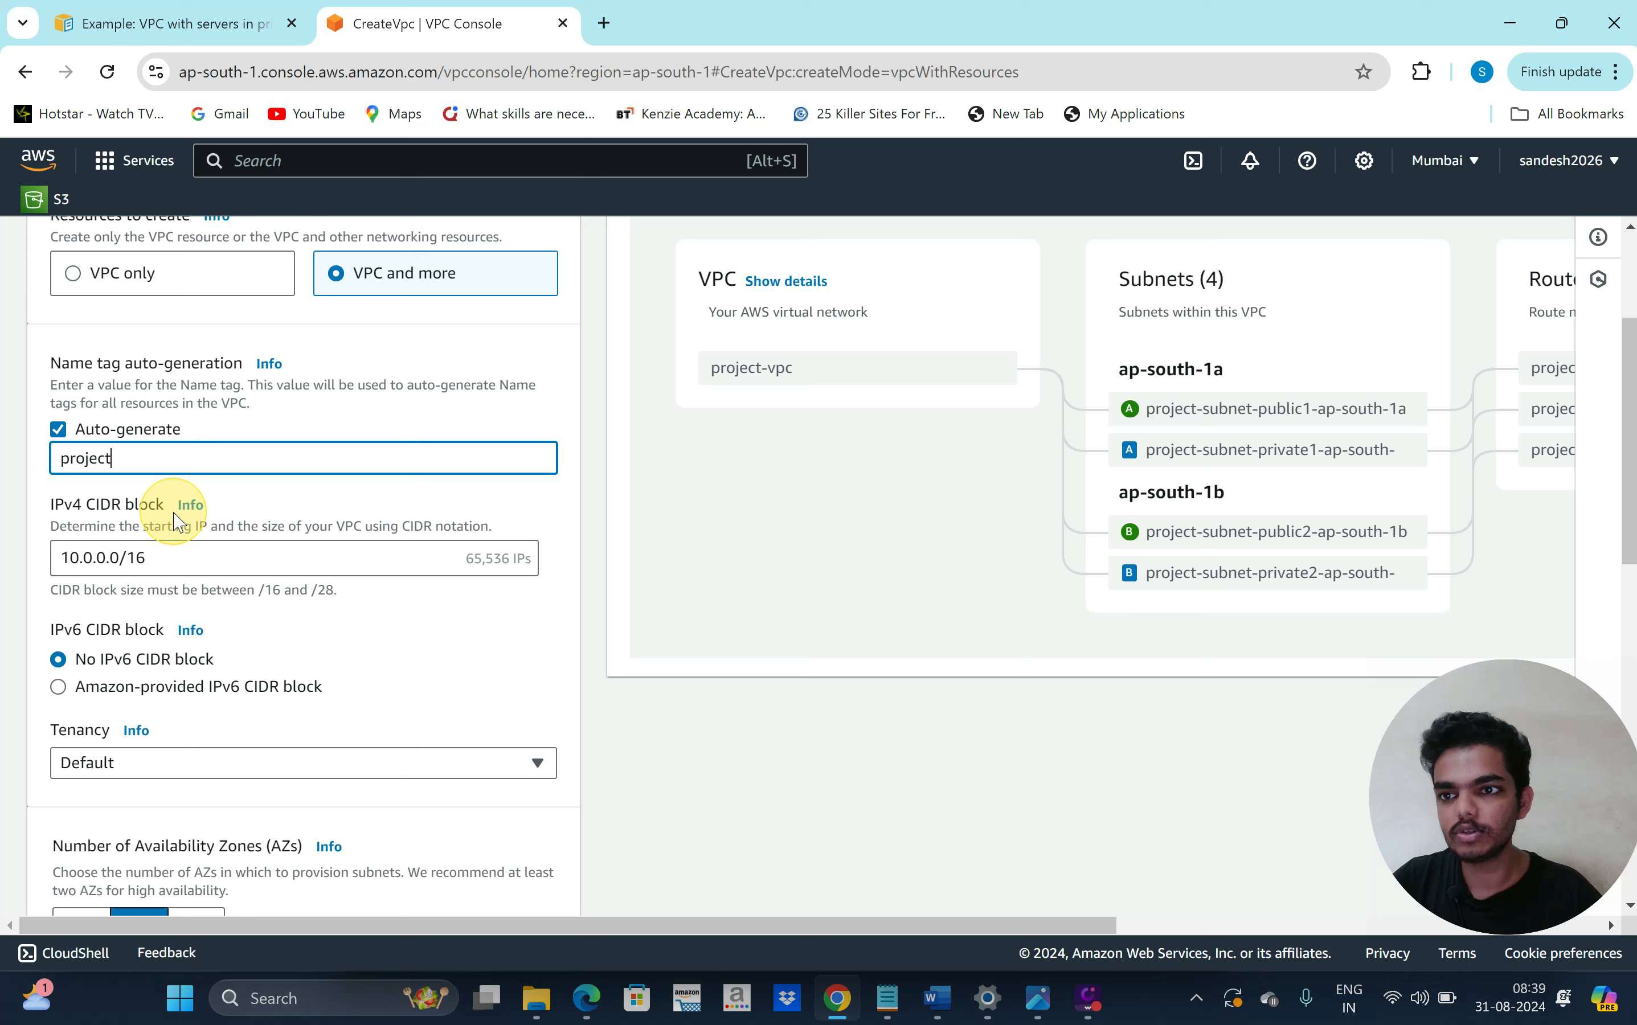
{"action": "key", "text": "BackSpace"}
{"action": "key", "text": "BackSpace"}
{"action": "key", "text": "BackSpace"}
{"action": "key", "text": "BackSpace"}
{"action": "key", "text": "BackSpace"}
{"action": "key", "text": "BackSpace"}
{"action": "key", "text": "BackSpace"}
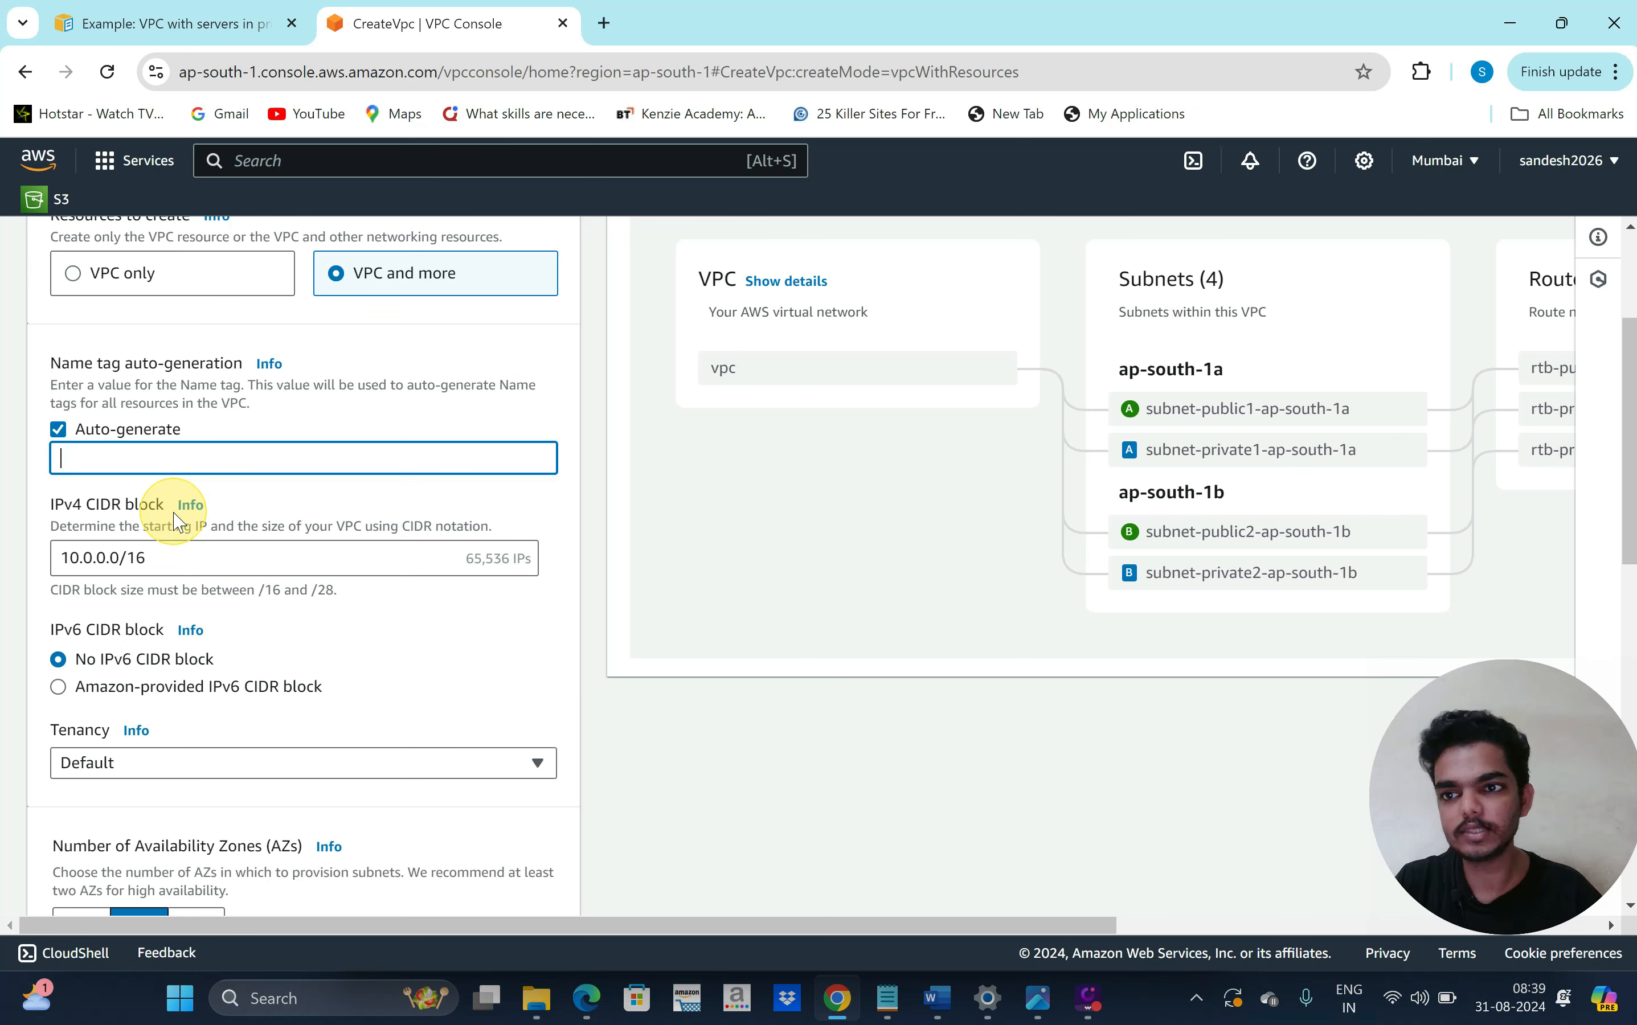
{"action": "type", "text": "prod"}
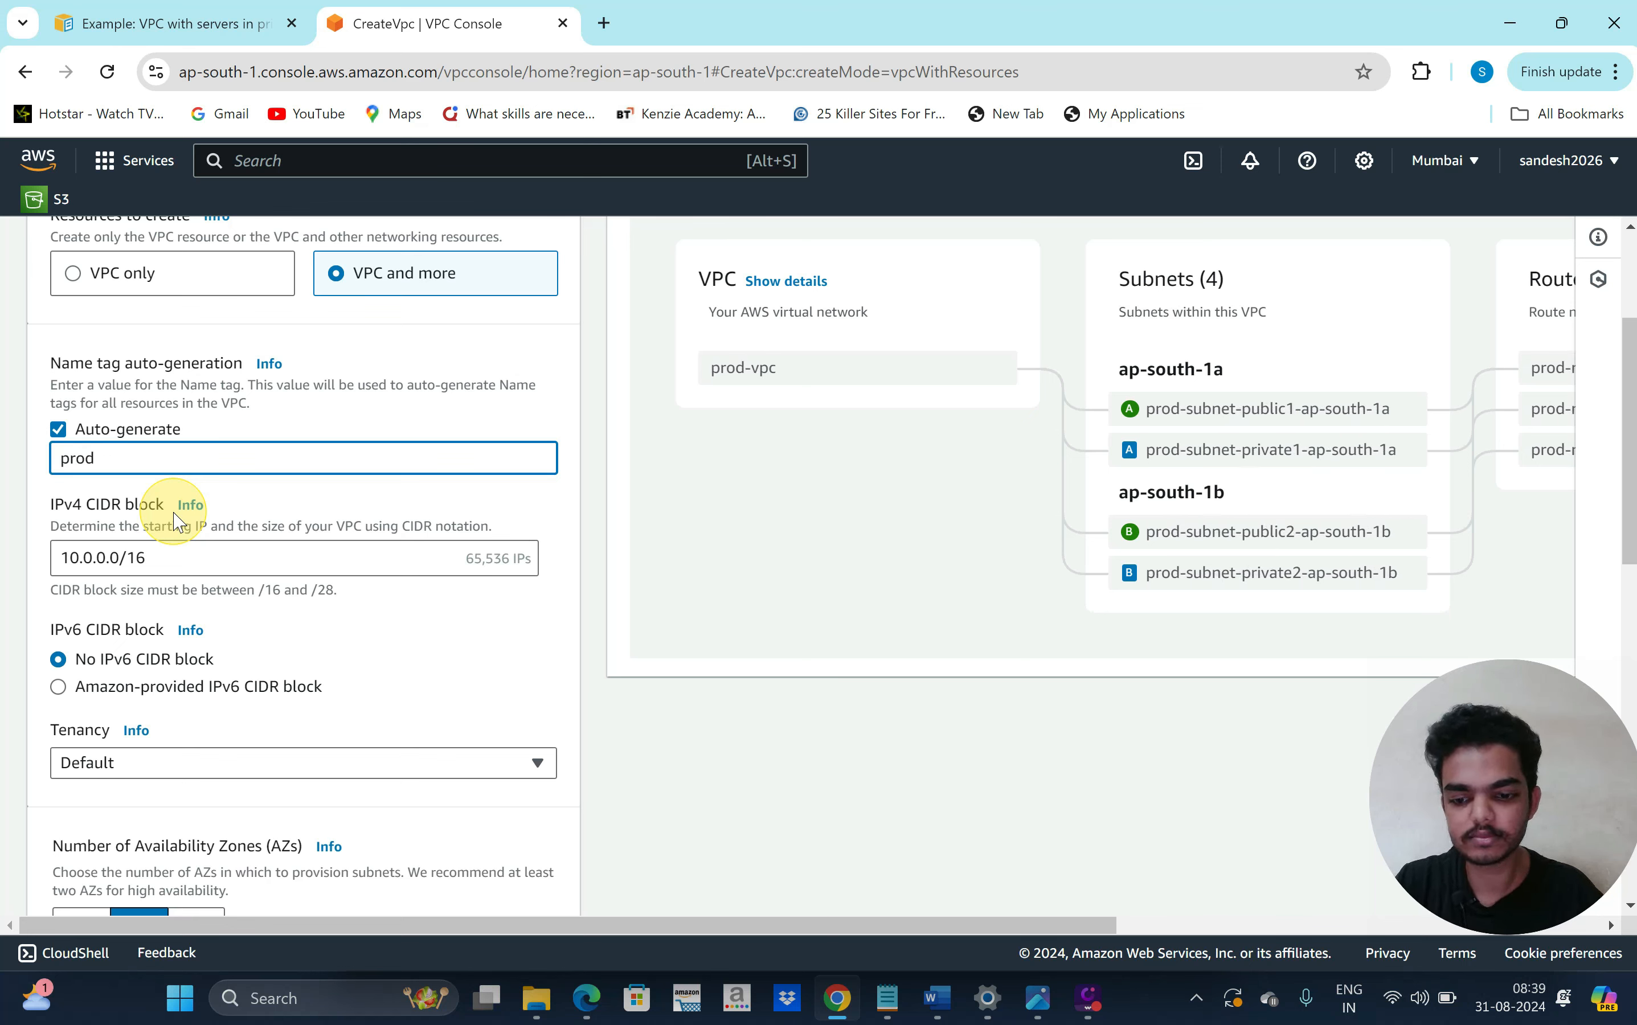
{"action": "type", "text": "uction"}
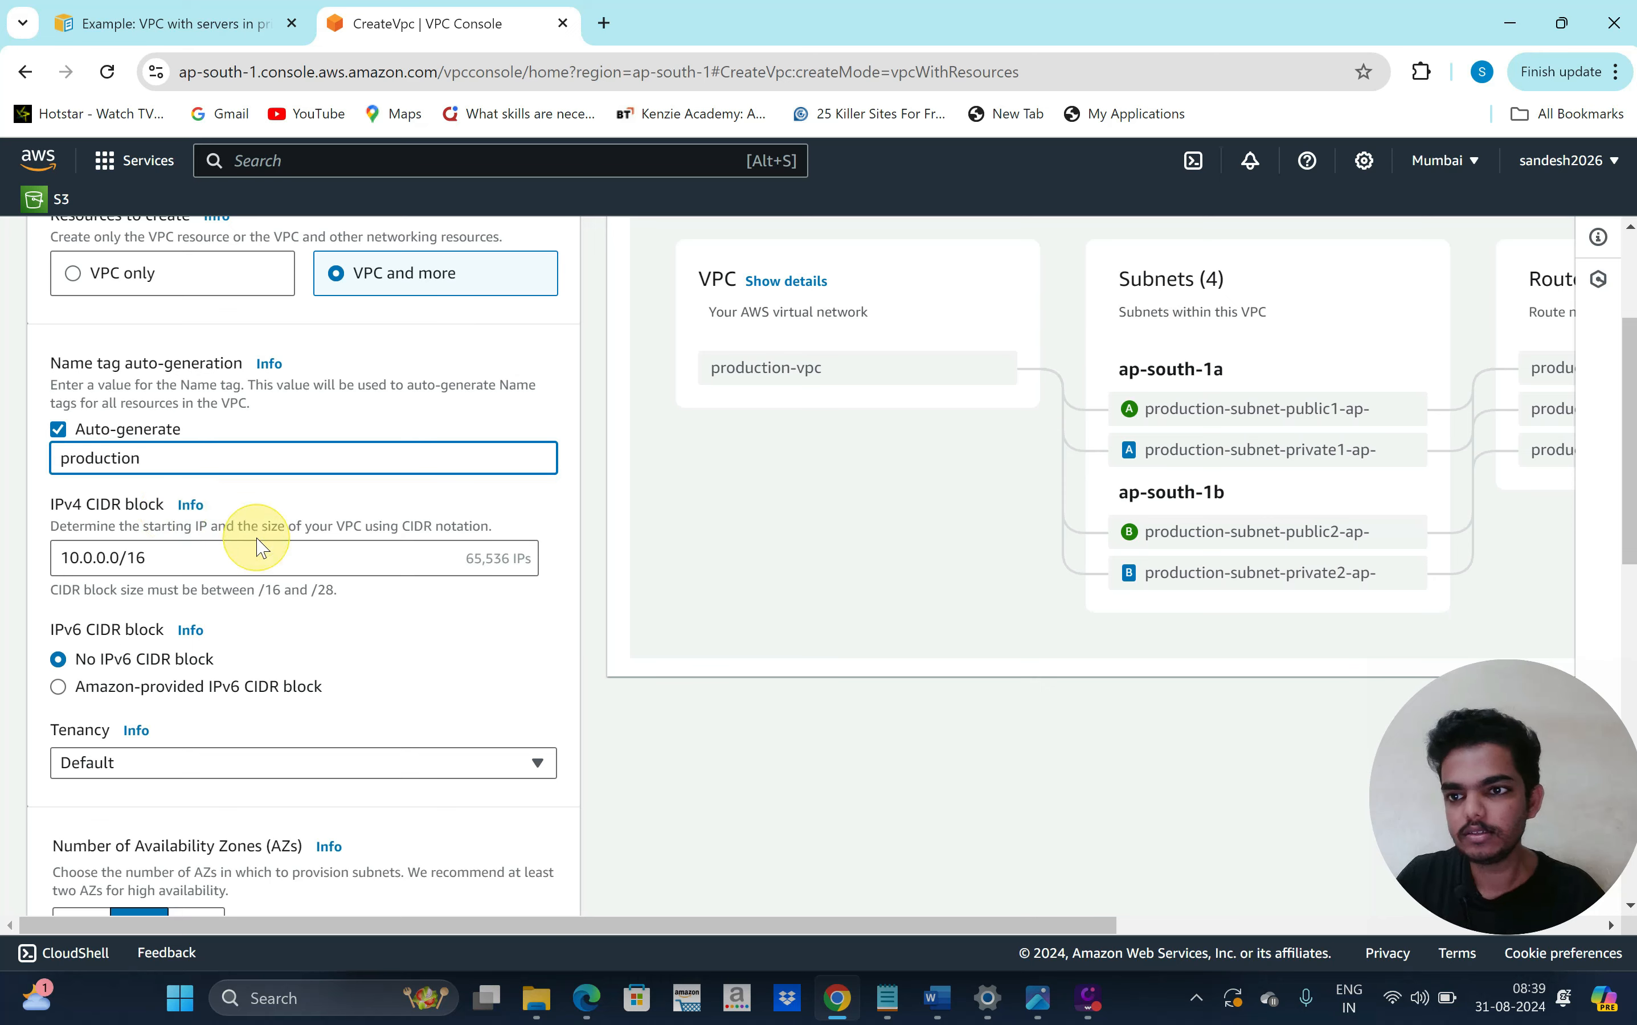
{"action": "scroll", "coordinate": [260, 545], "scroll_direction": "down", "scroll_amount": 1}
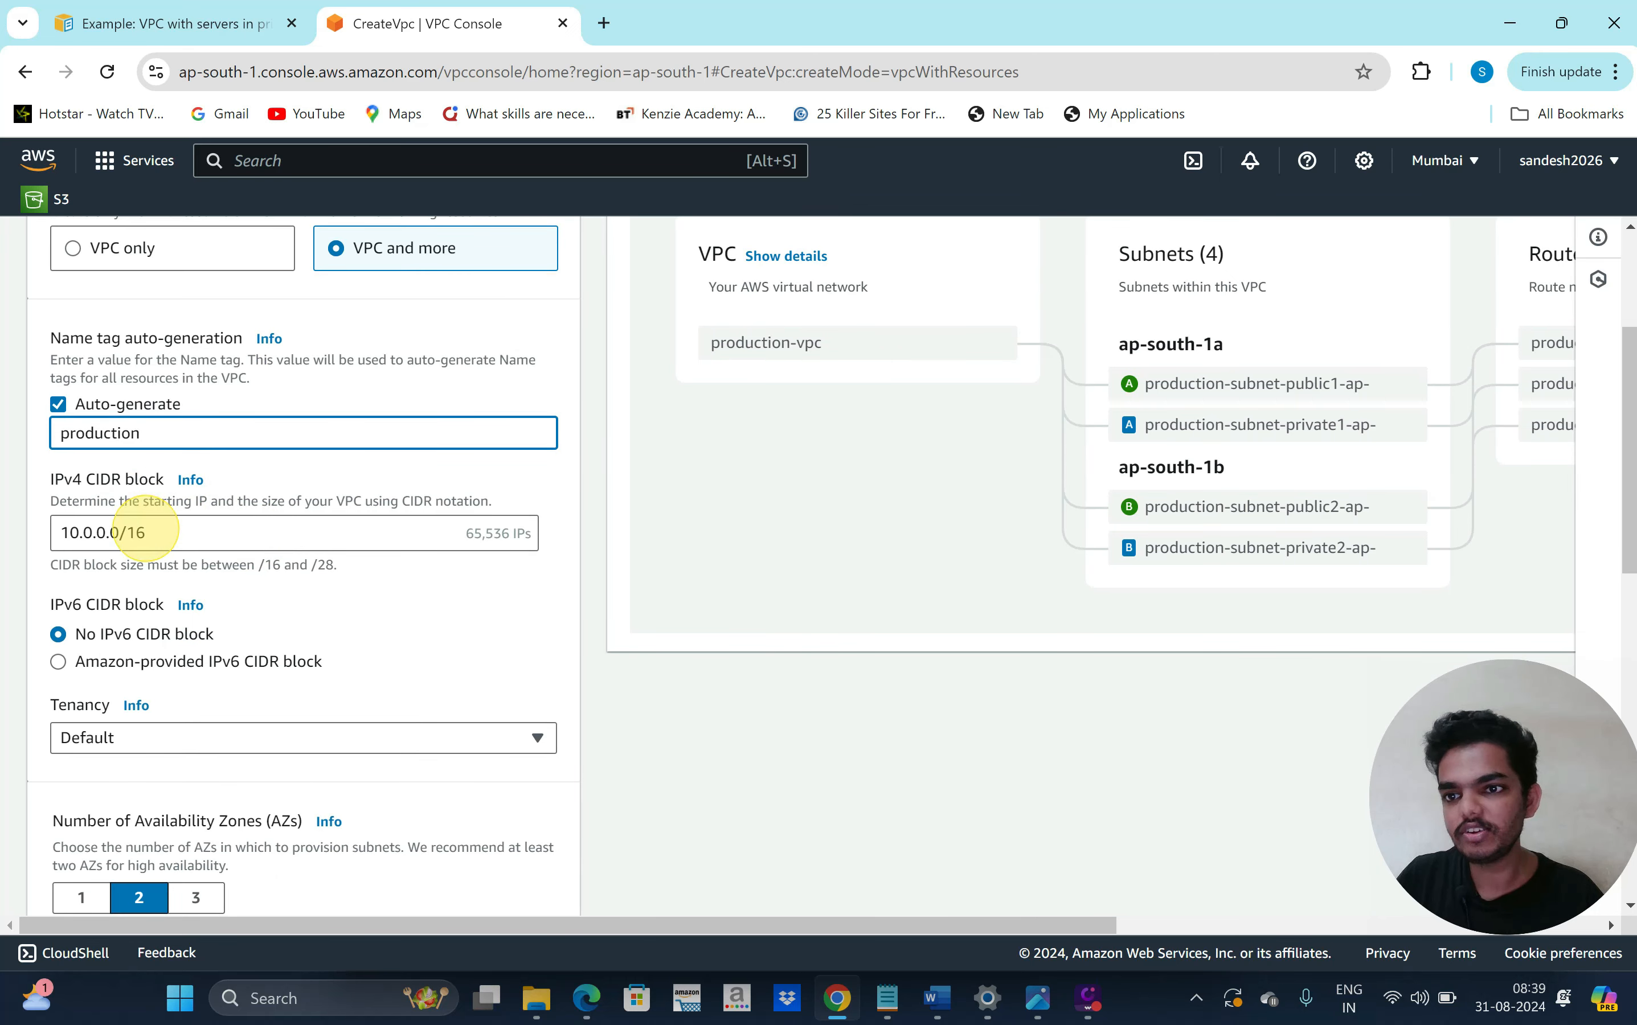
Set the IPv4 CIDR block to 10.0.0.0/16
{"action": "left_click", "coordinate": [148, 531]}
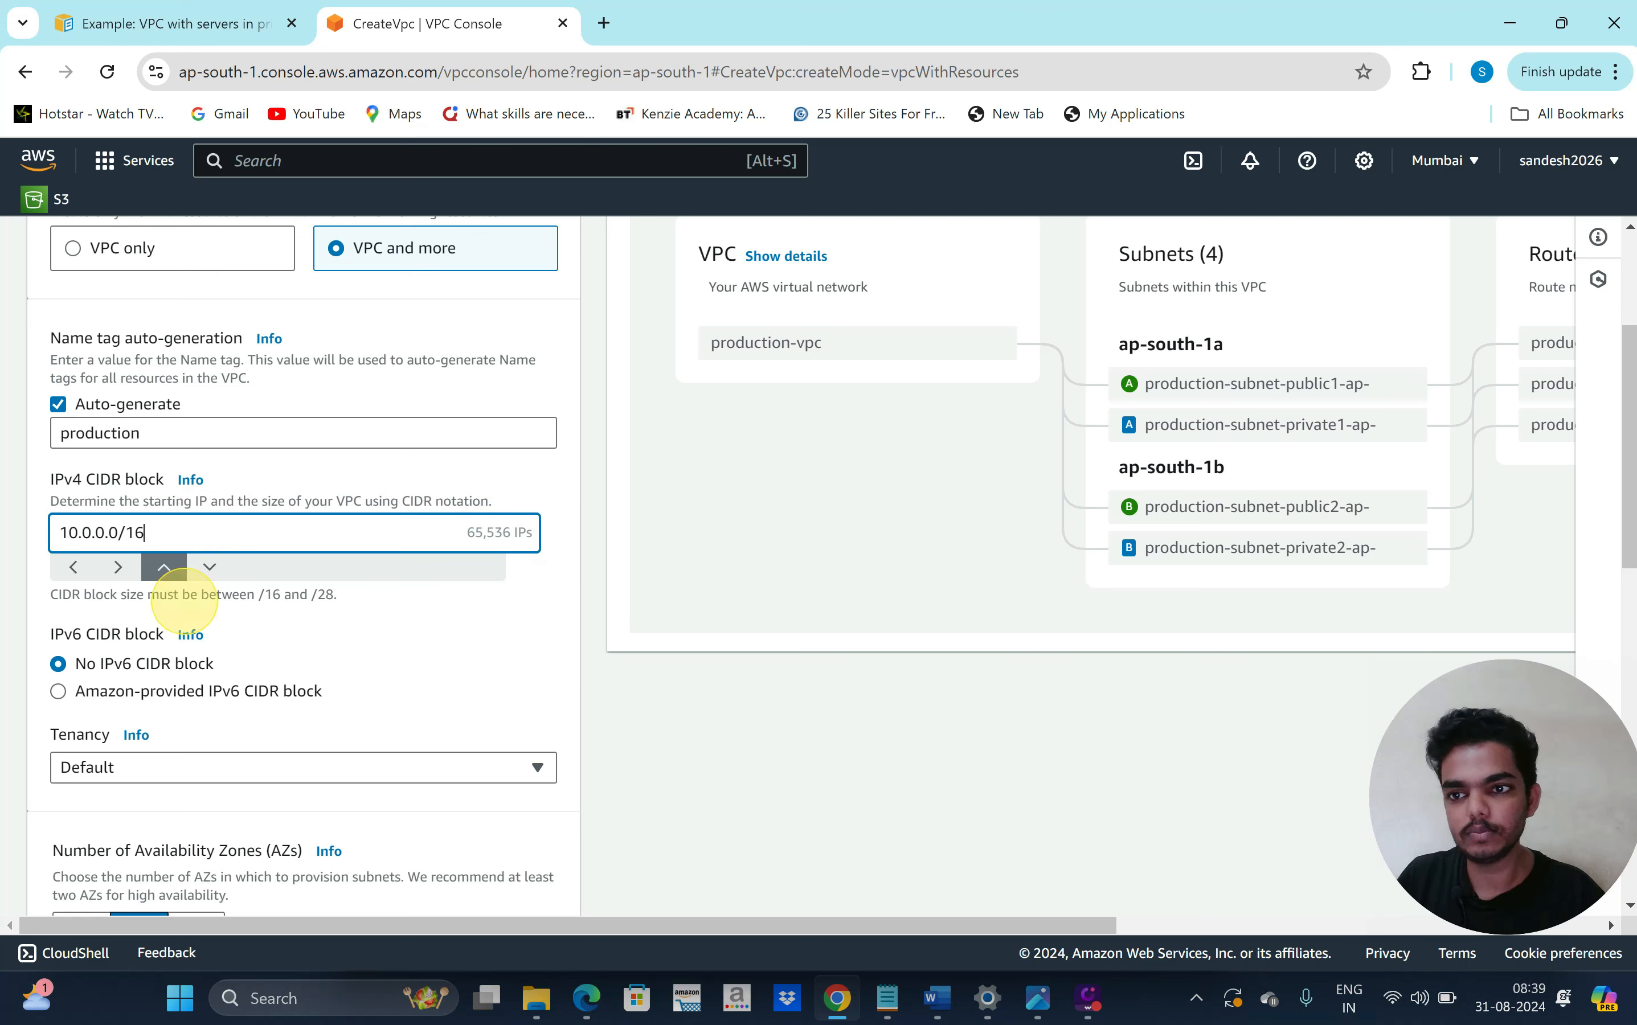
{"action": "scroll", "coordinate": [203, 576], "scroll_direction": "down", "scroll_amount": 1}
{"action": "key", "text": "BackSpace"}
{"action": "key", "text": "BackSpace"}
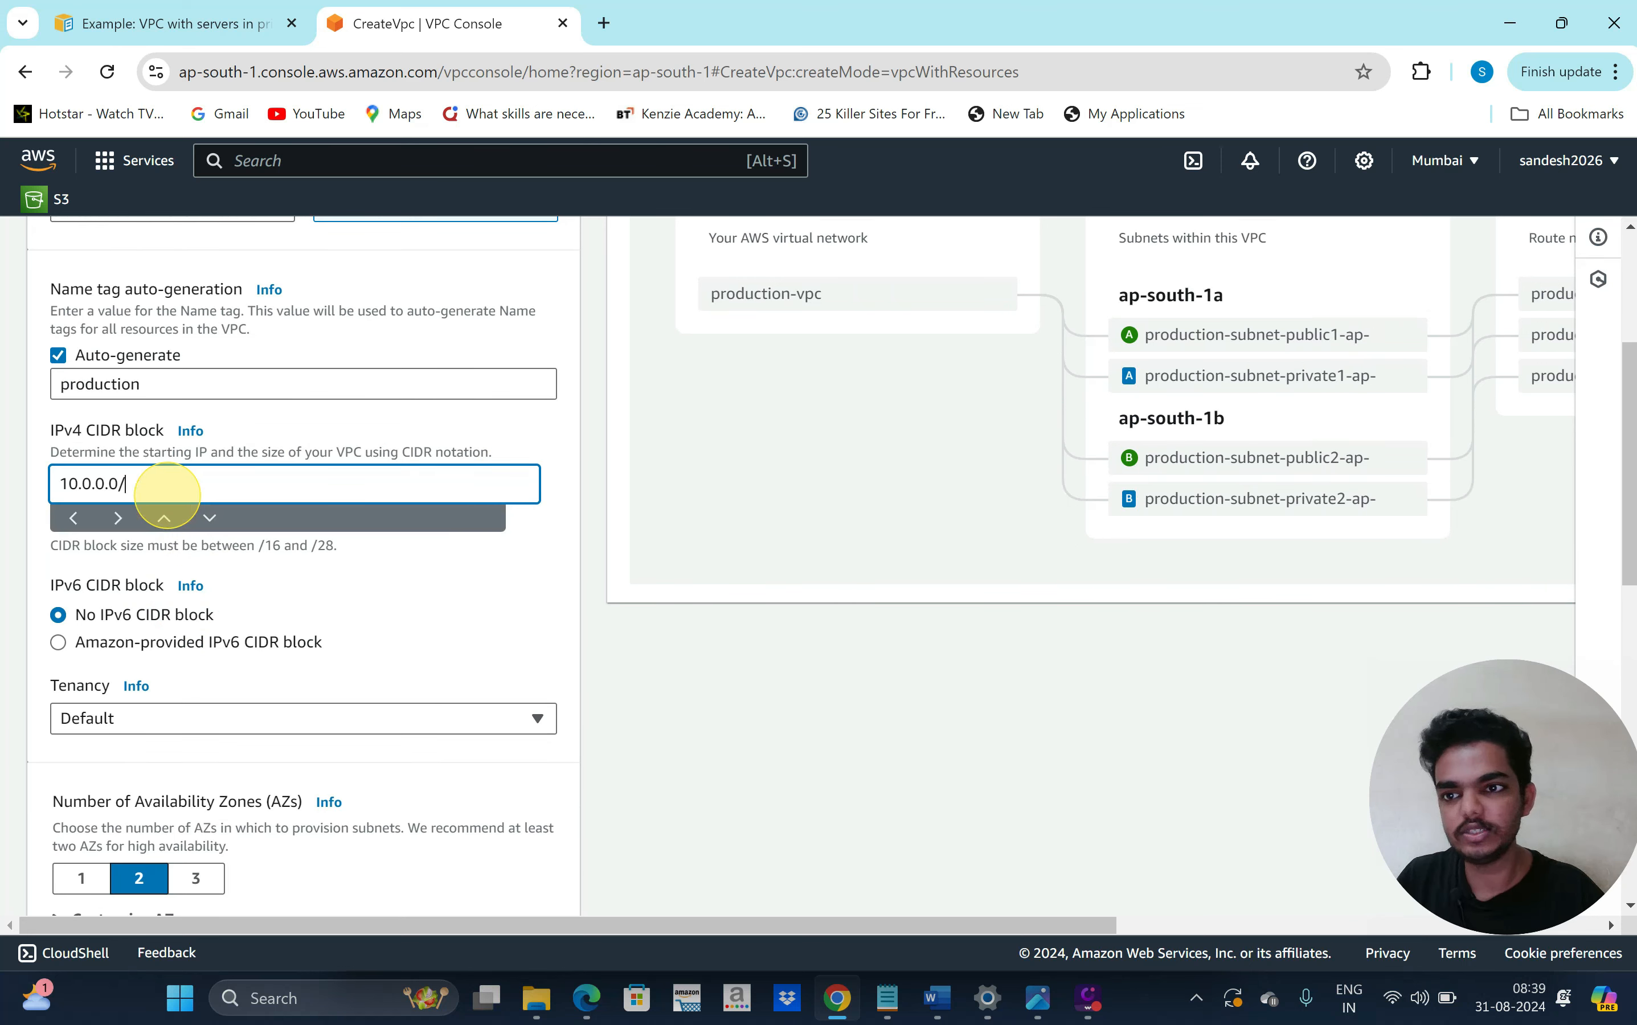
{"action": "type", "text": "24"}
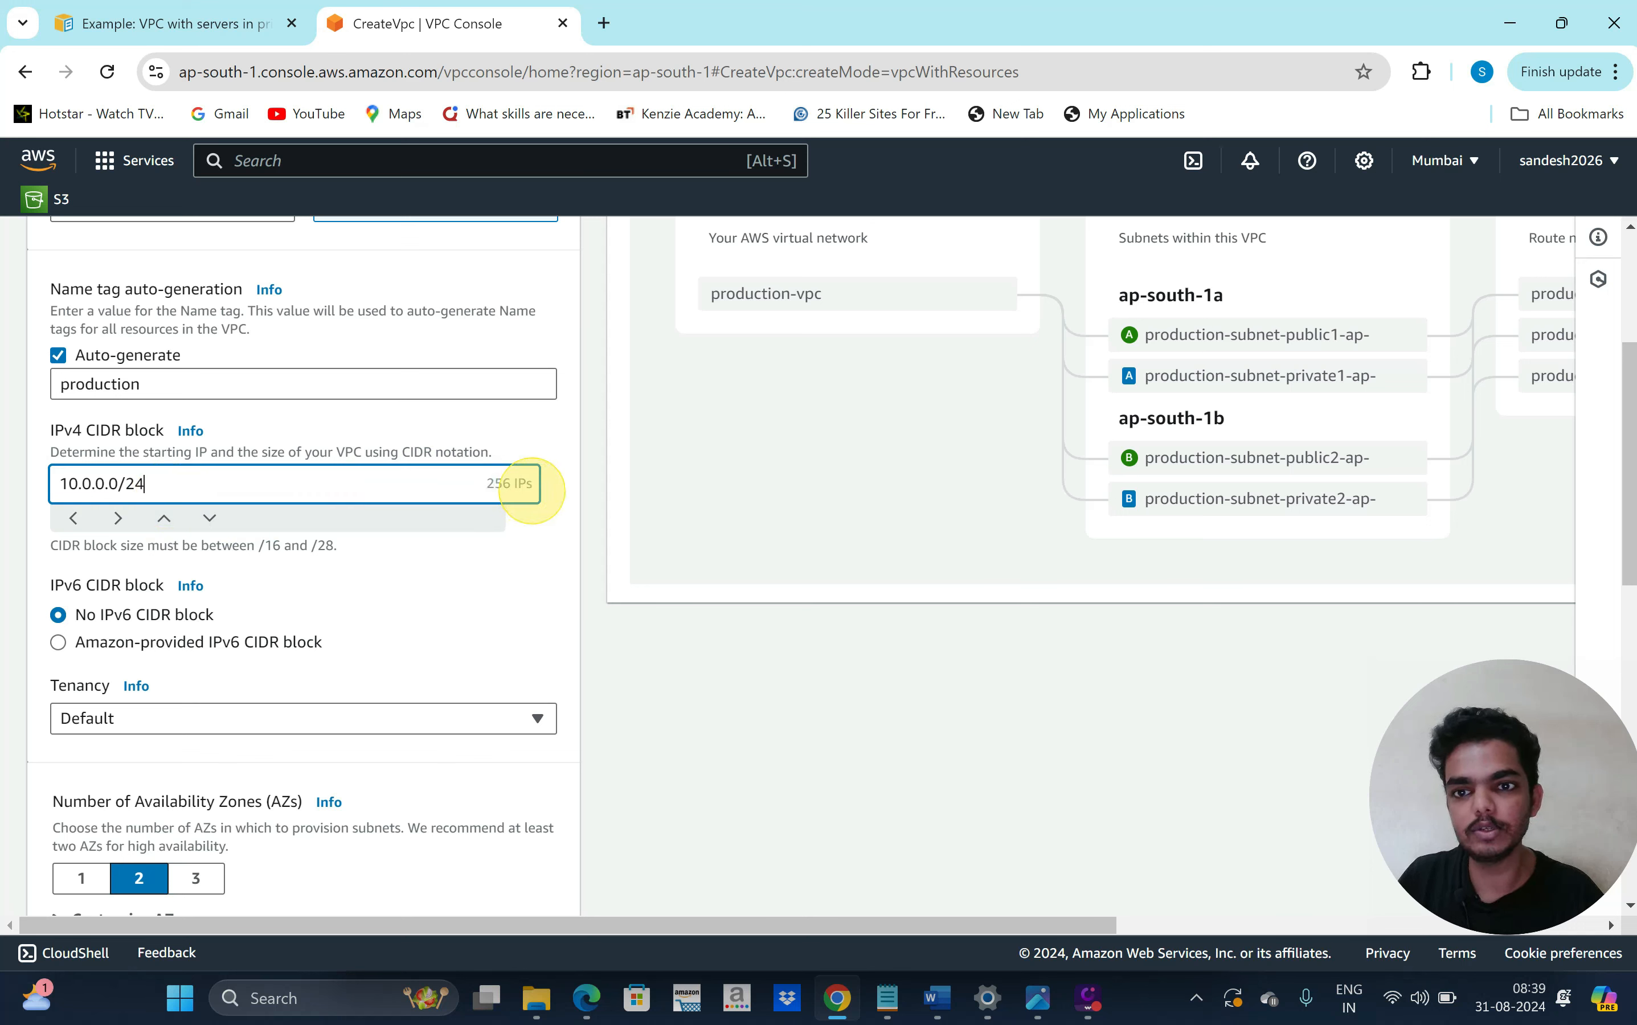
{"action": "key", "text": "BackSpace"}
{"action": "key", "text": "BackSpace"}
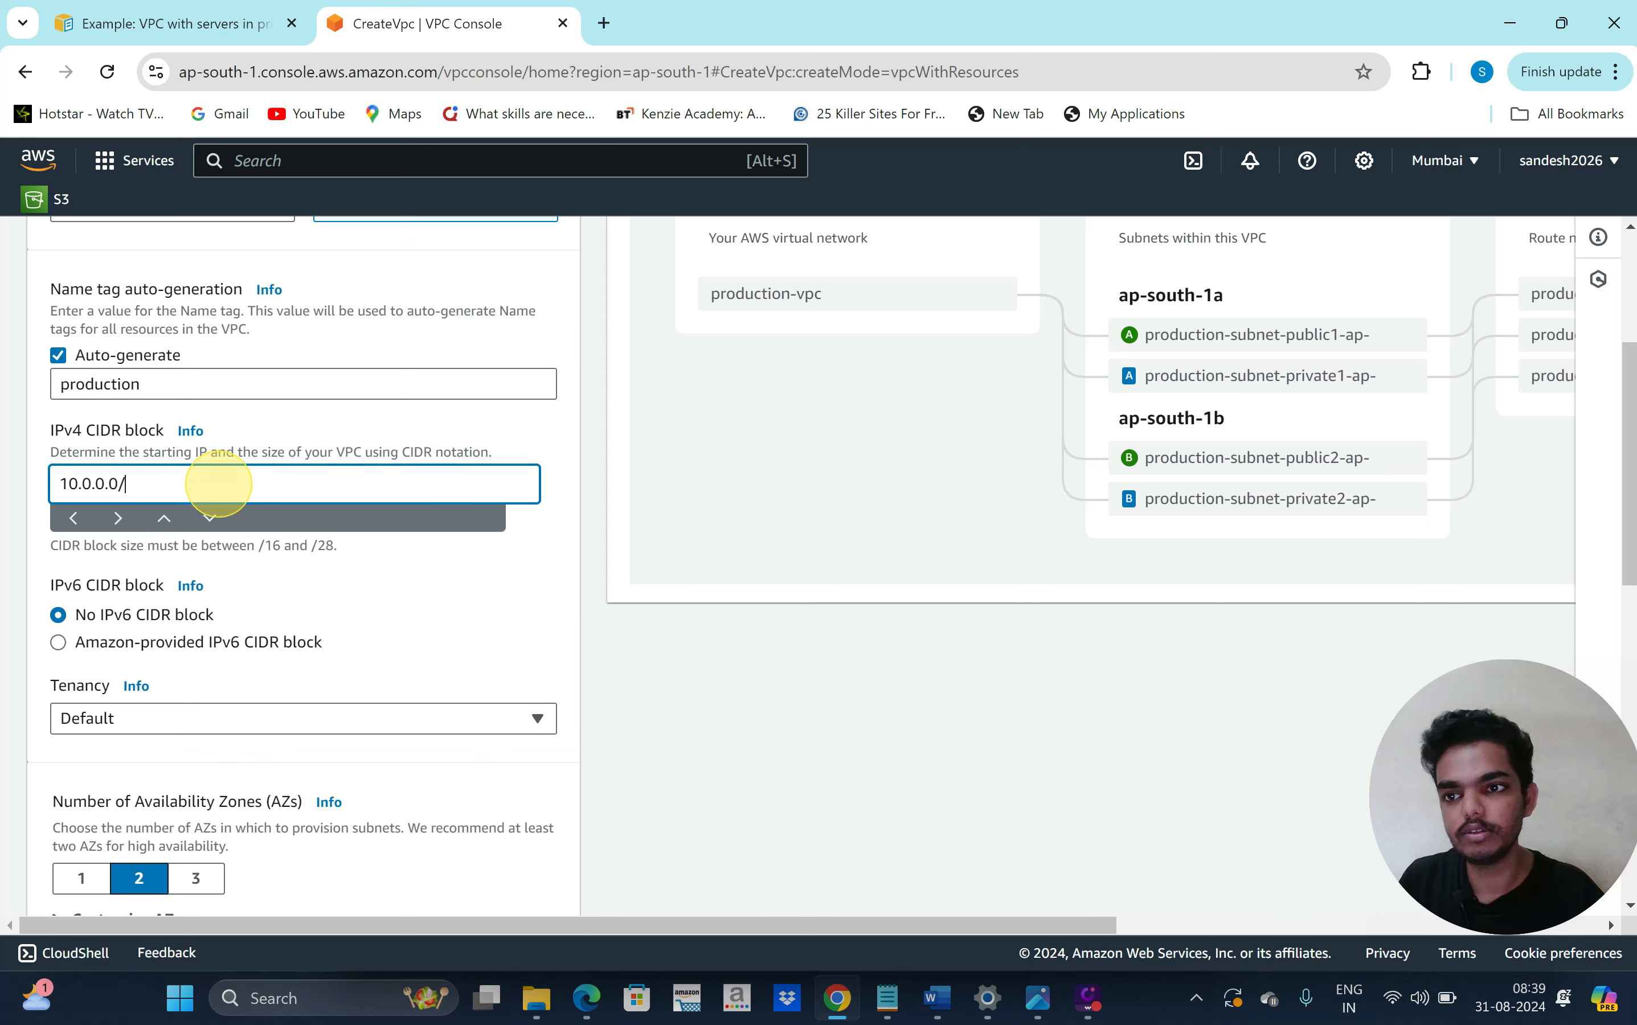
{"action": "type", "text": "1"}
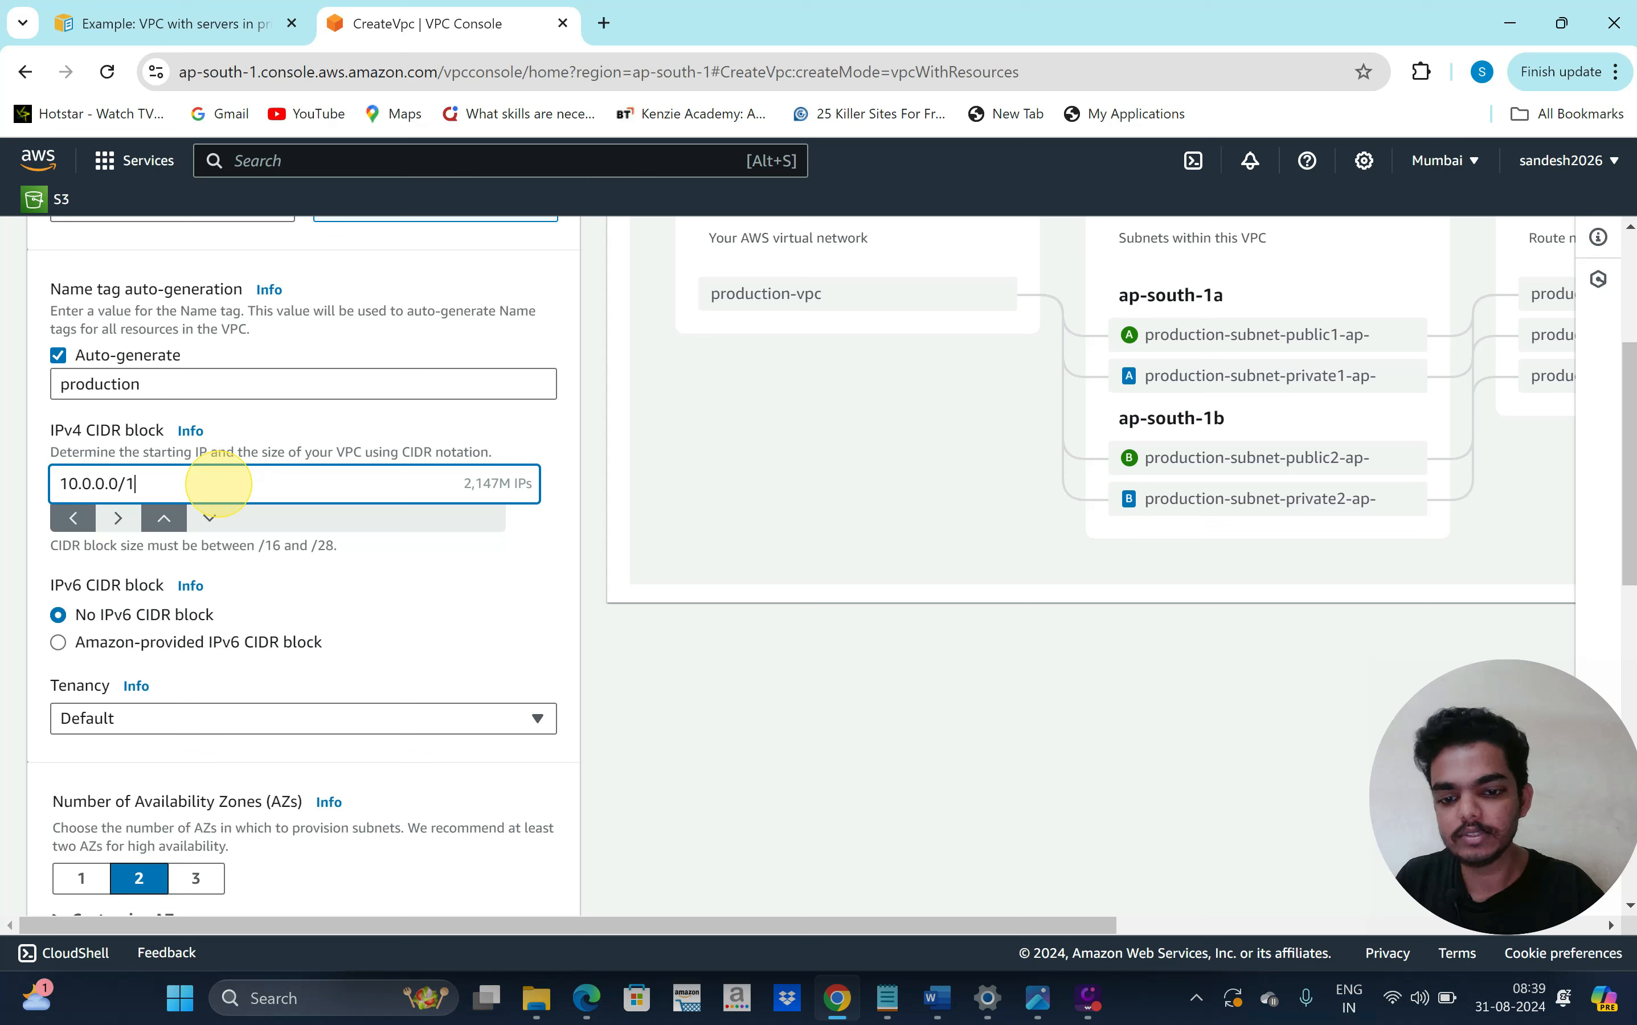
{"action": "type", "text": "6"}
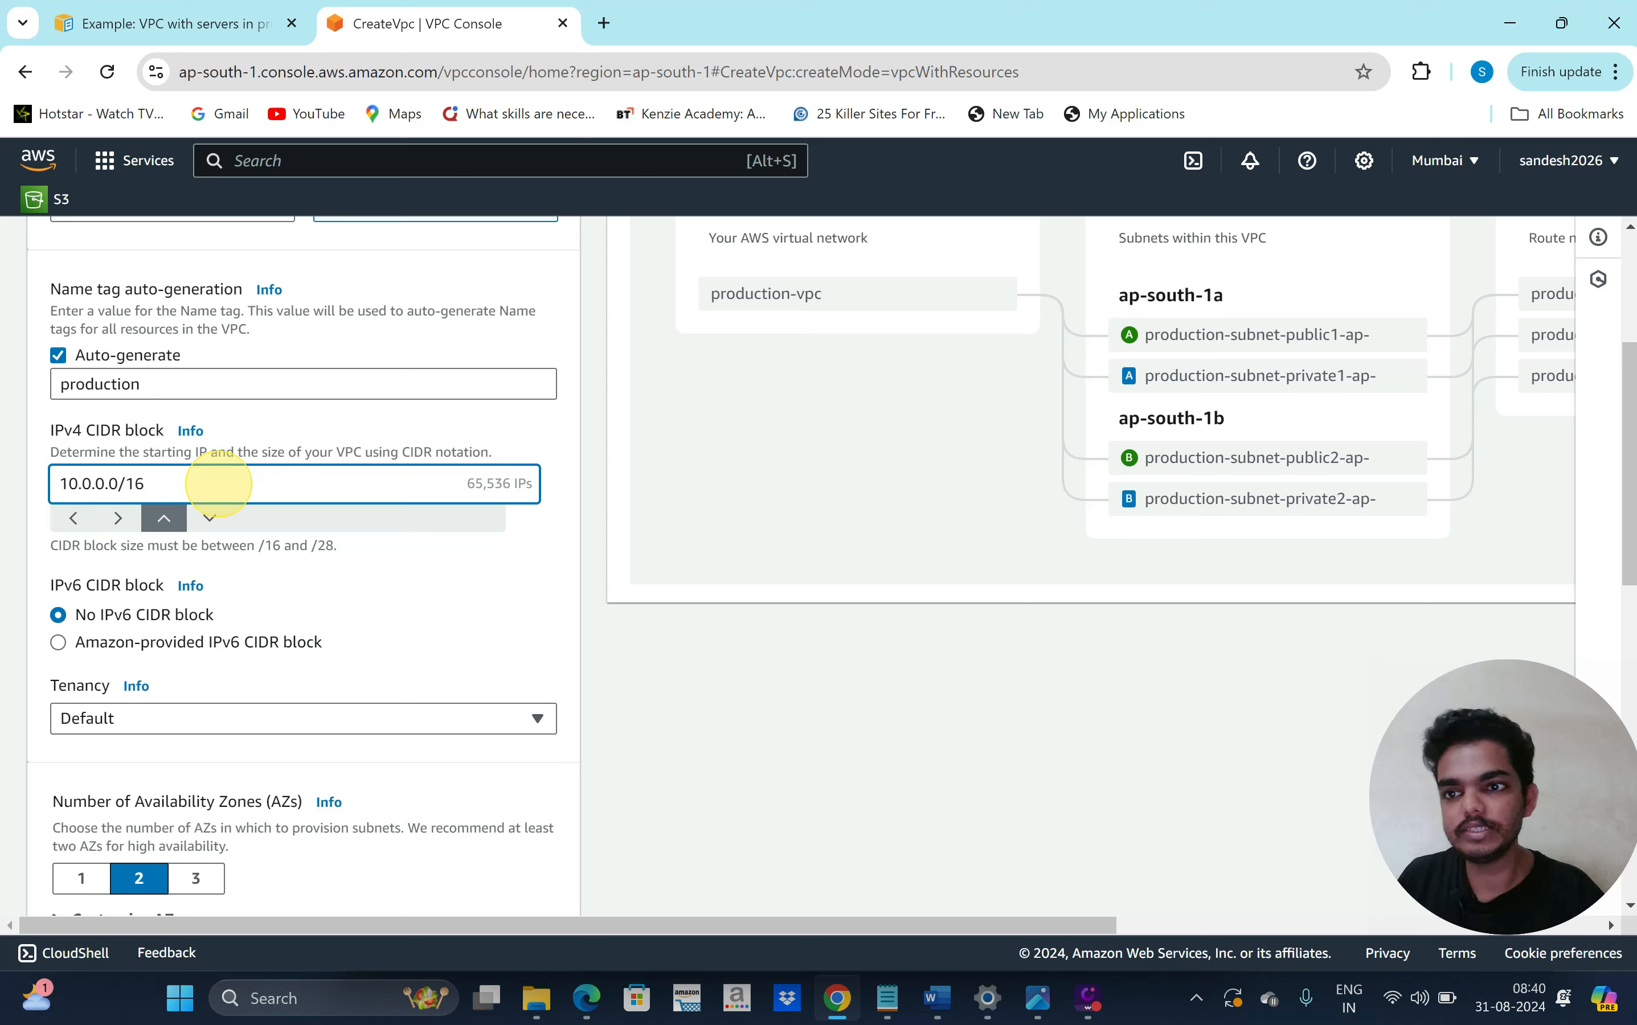
{"action": "left_click", "coordinate": [473, 595]}
Choose one NAT gateway per availability zone and no VPC endpoints
{"action": "scroll", "coordinate": [439, 540], "scroll_direction": "down", "scroll_amount": 1}
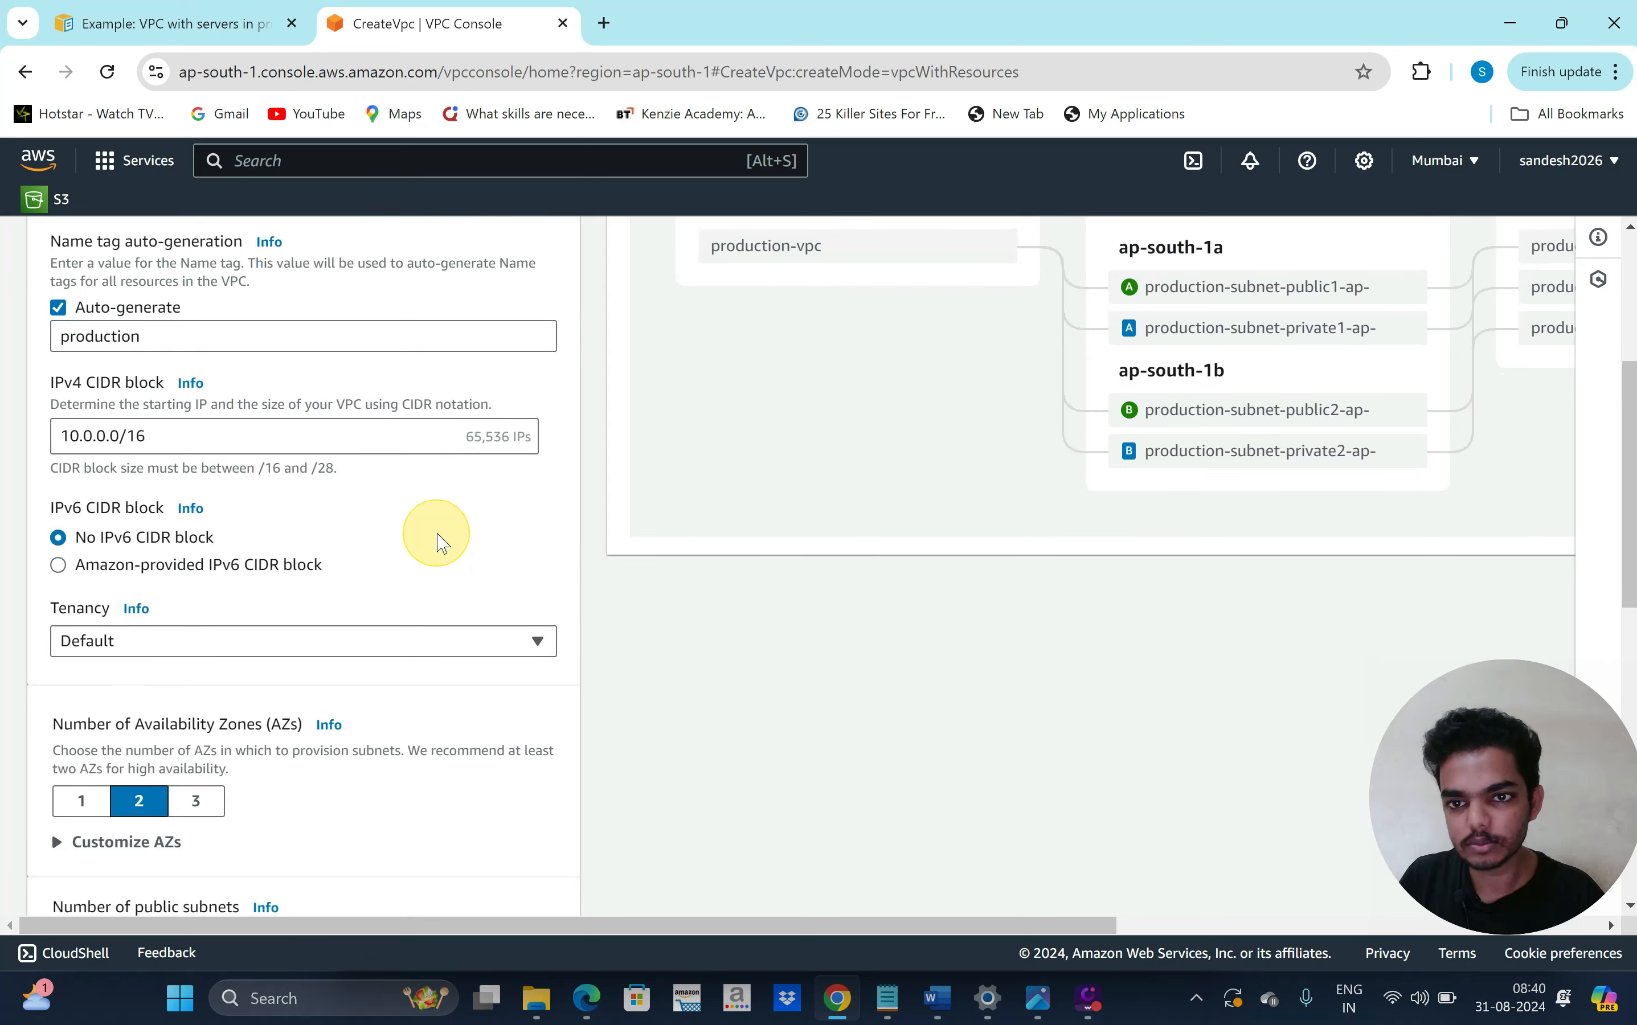
{"action": "scroll", "coordinate": [513, 530], "scroll_direction": "down", "scroll_amount": 4}
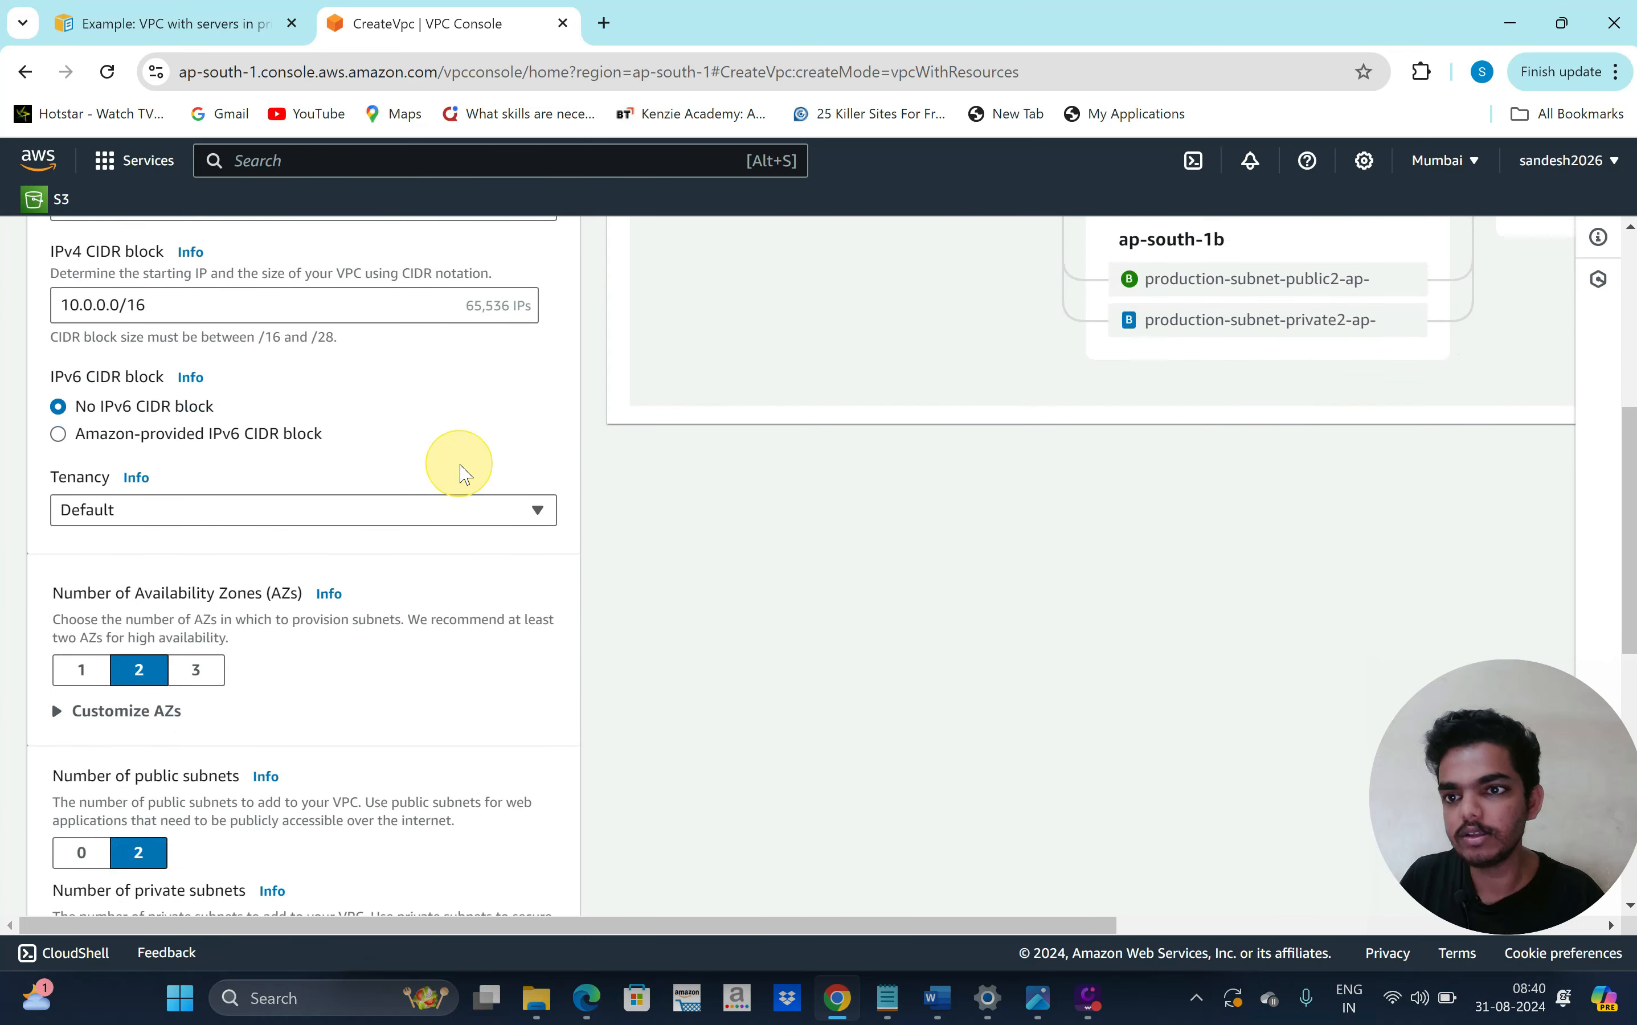
{"action": "scroll", "coordinate": [462, 609], "scroll_direction": "down", "scroll_amount": 3}
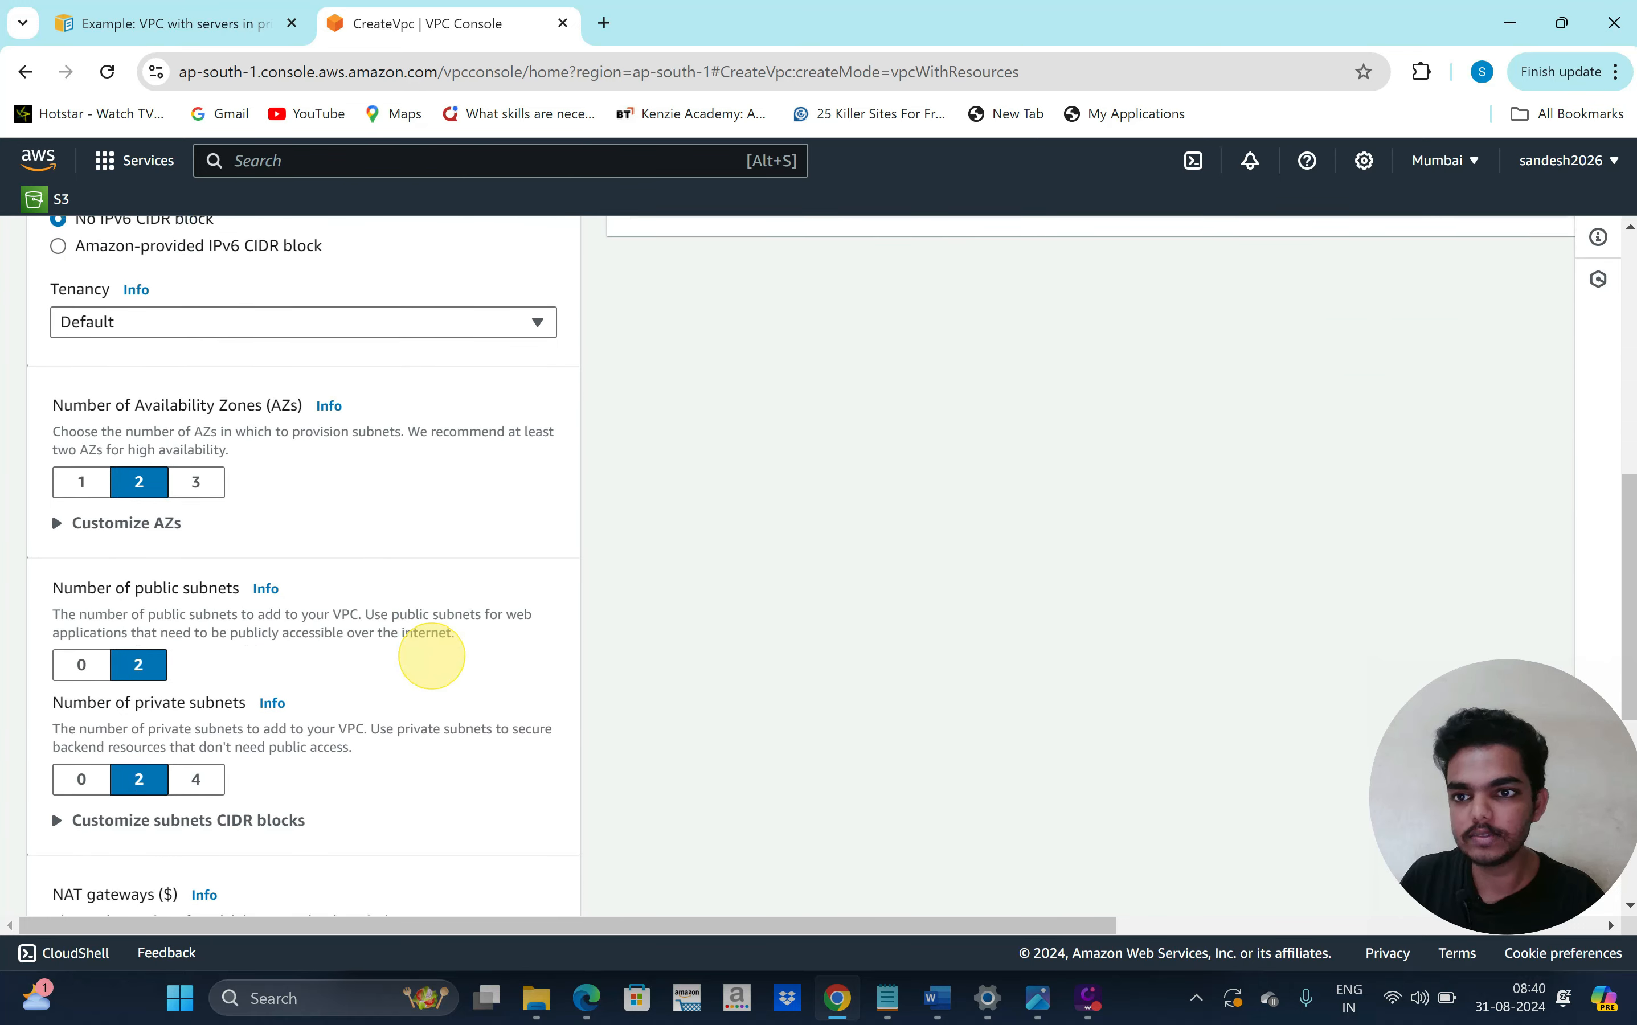
{"action": "scroll", "coordinate": [432, 665], "scroll_direction": "down", "scroll_amount": 3}
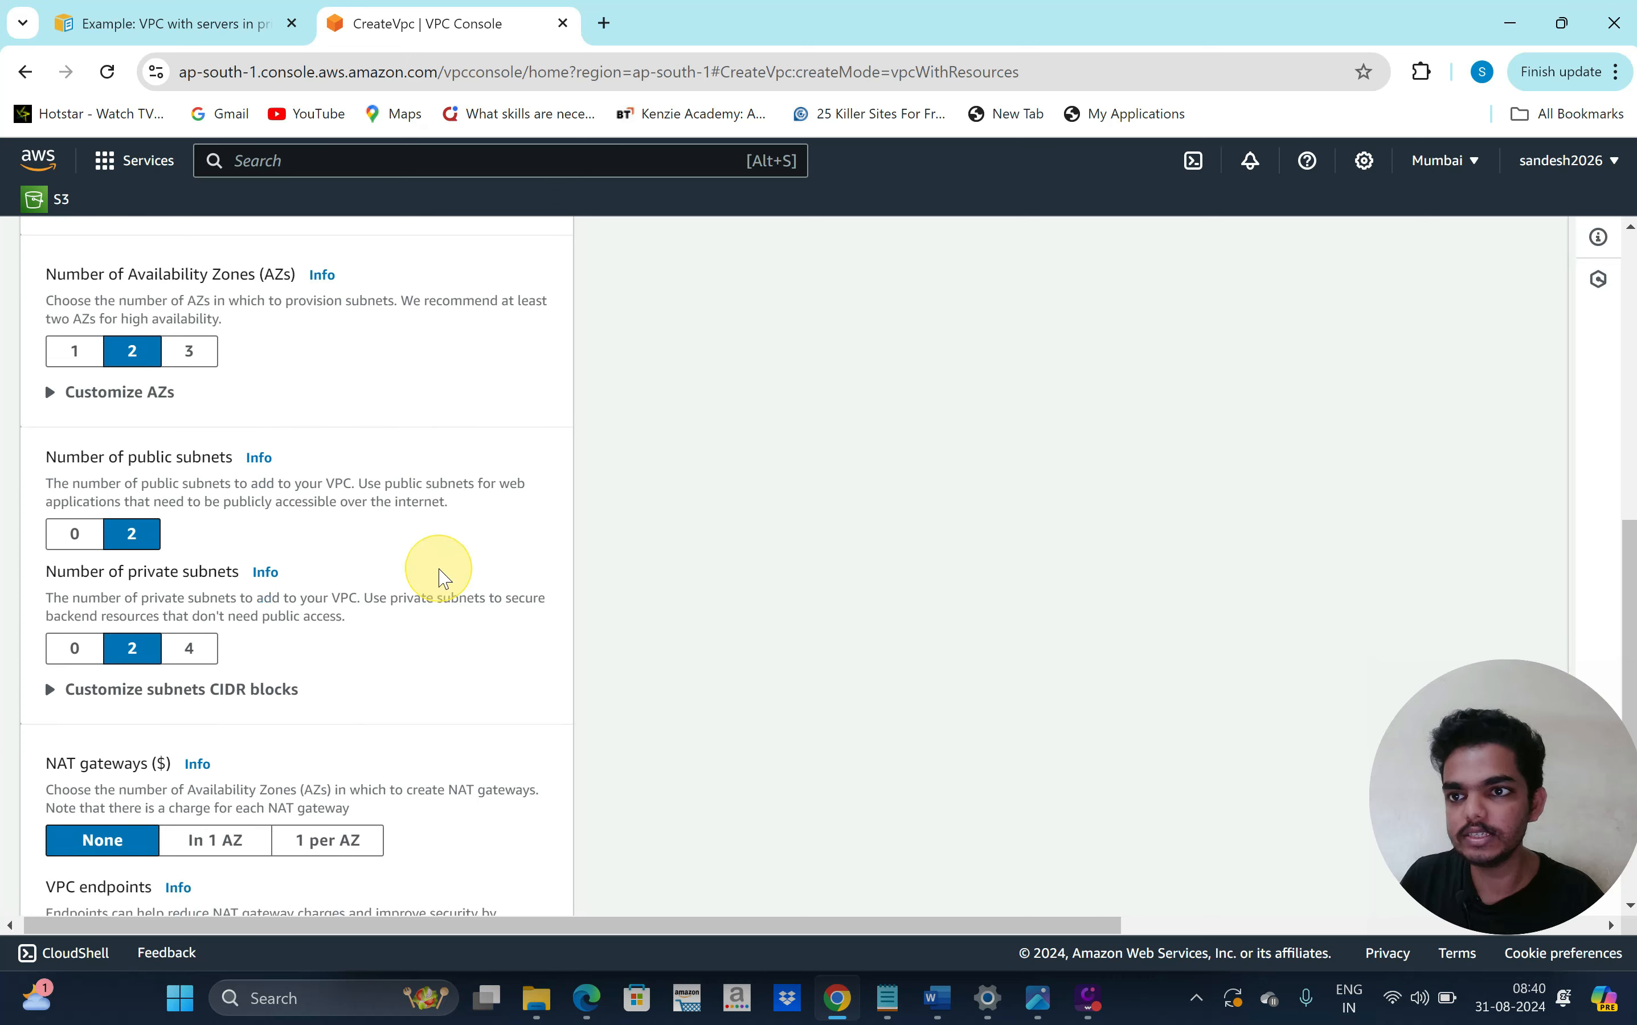
{"action": "scroll", "coordinate": [256, 377], "scroll_direction": "up", "scroll_amount": 1}
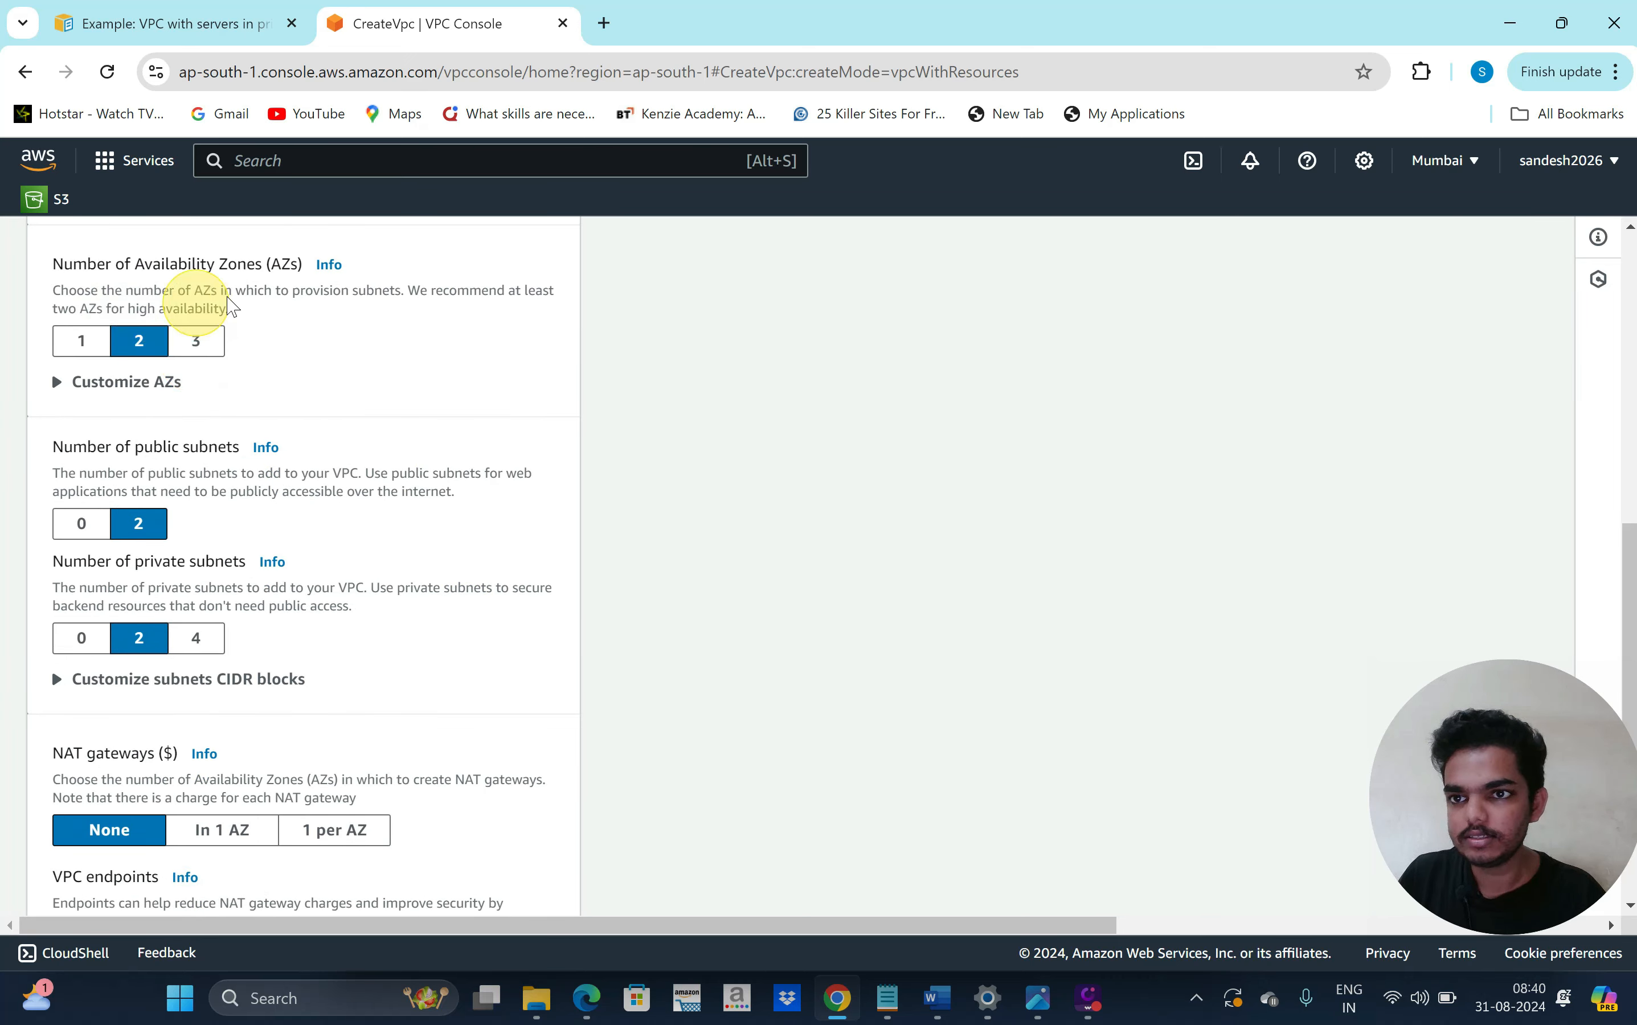
{"action": "scroll", "coordinate": [310, 428], "scroll_direction": "down", "scroll_amount": 2}
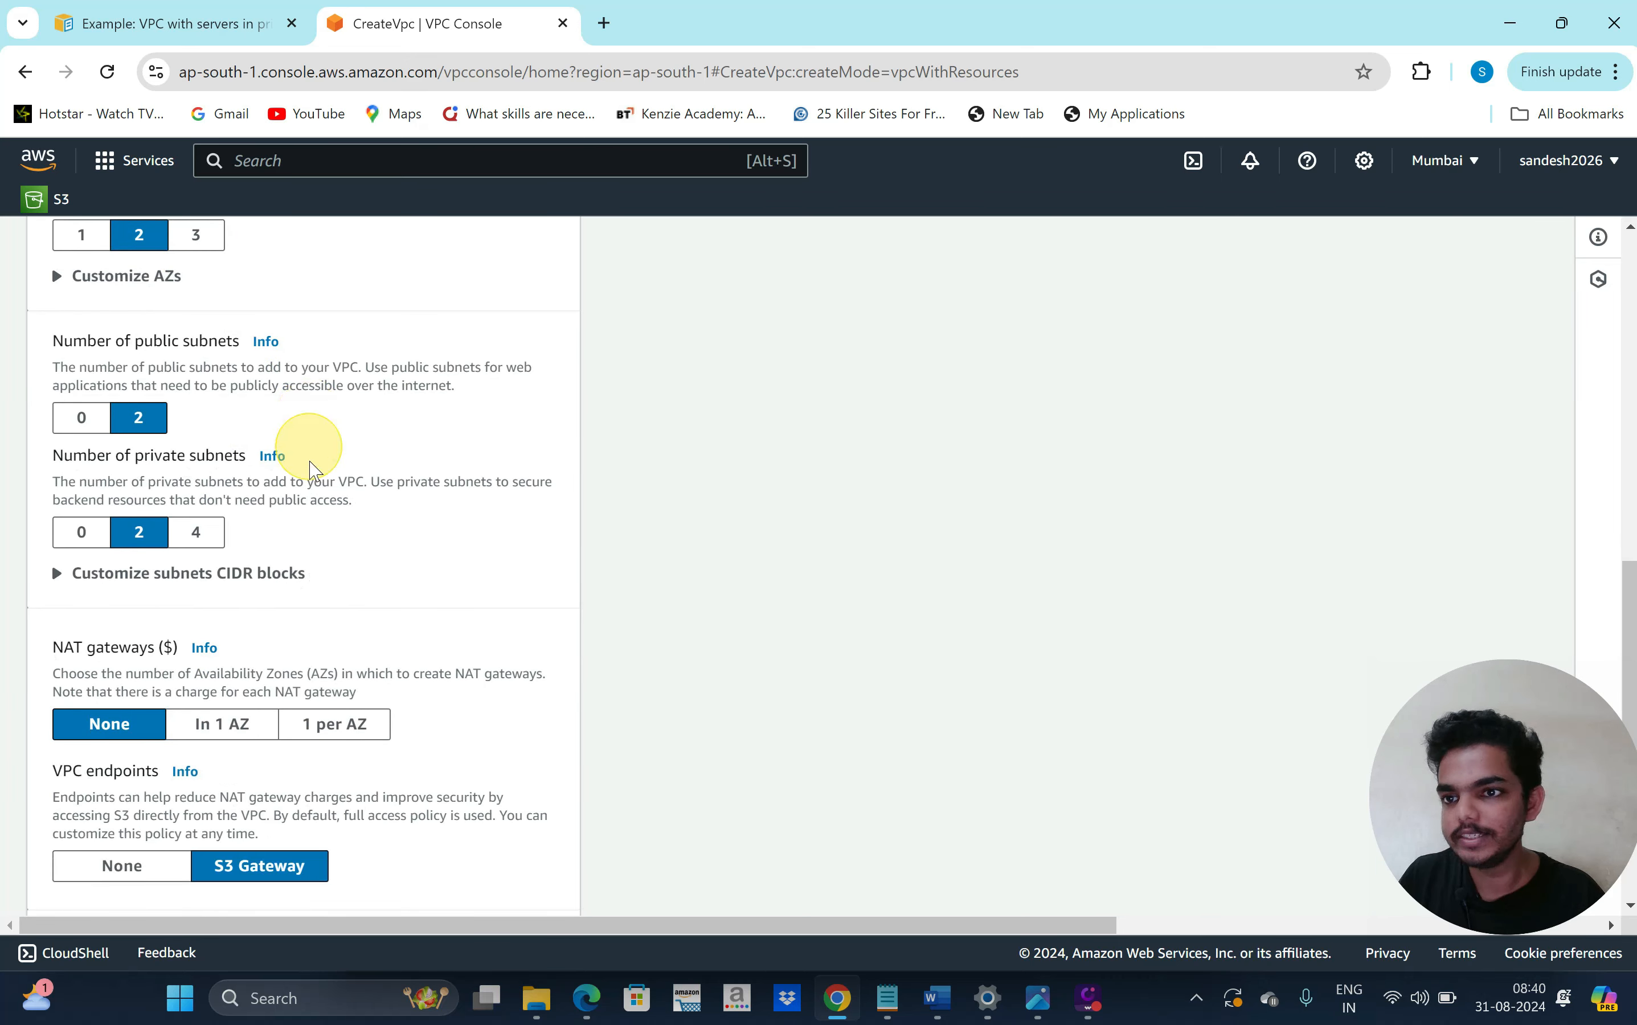
{"action": "scroll", "coordinate": [220, 417], "scroll_direction": "down", "scroll_amount": 1}
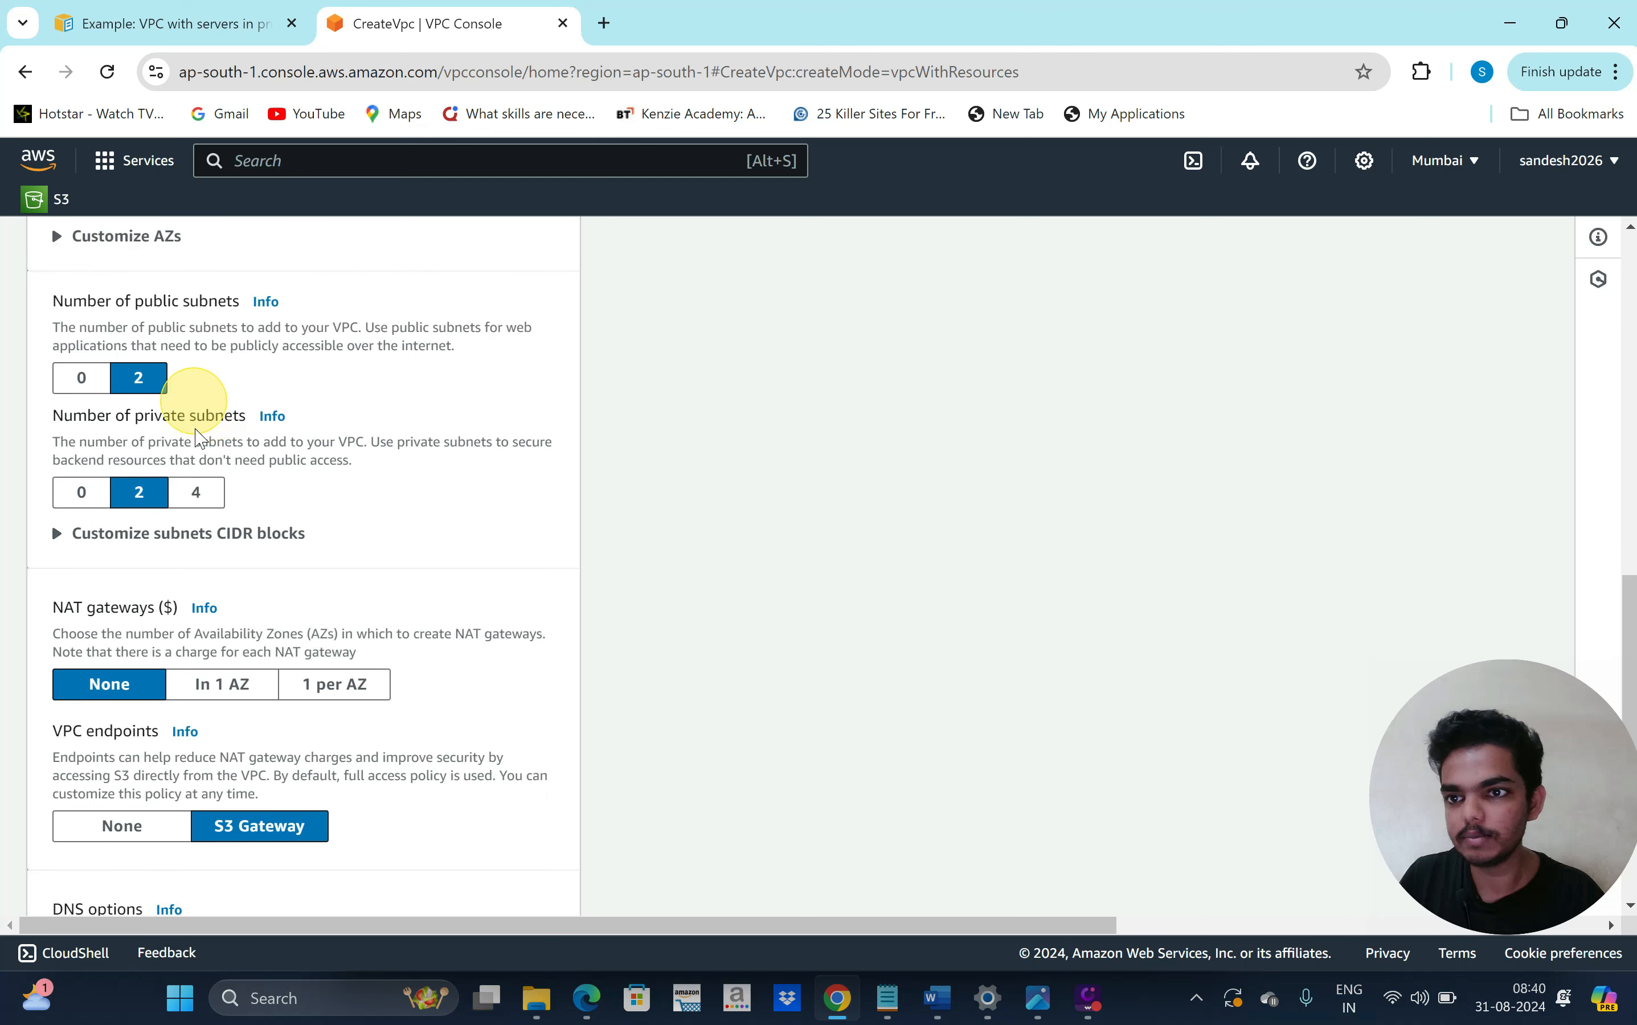
{"action": "scroll", "coordinate": [177, 467], "scroll_direction": "down", "scroll_amount": 1}
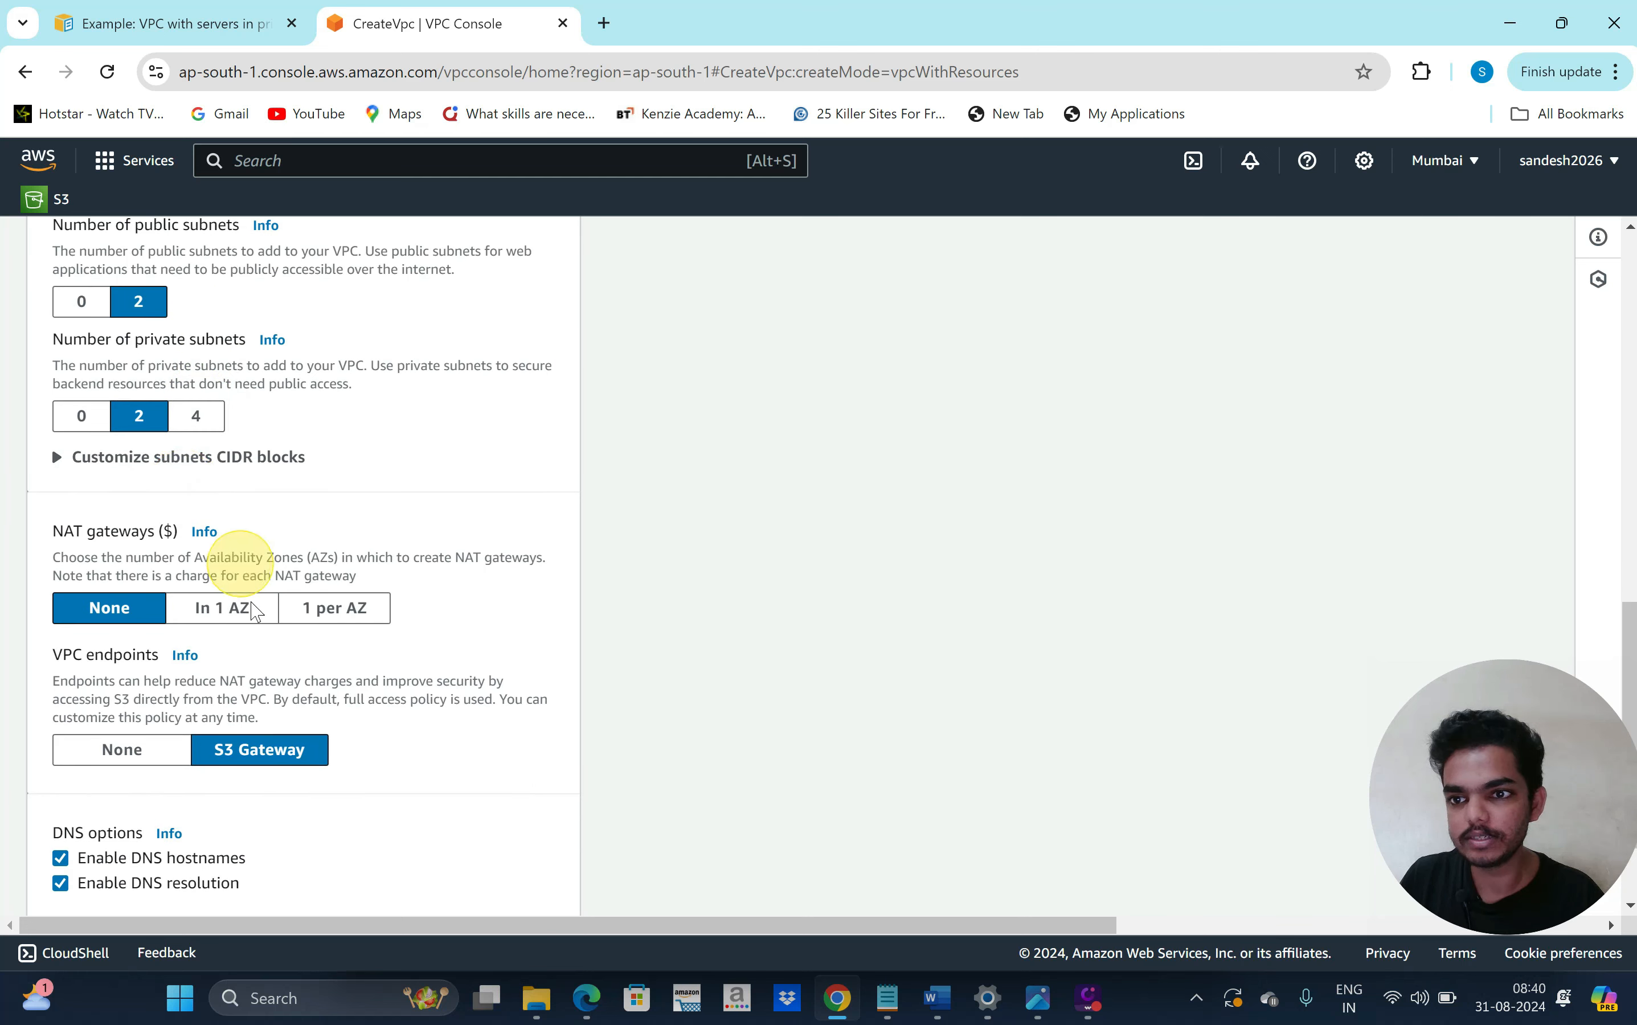
{"action": "scroll", "coordinate": [245, 651], "scroll_direction": "down", "scroll_amount": 1}
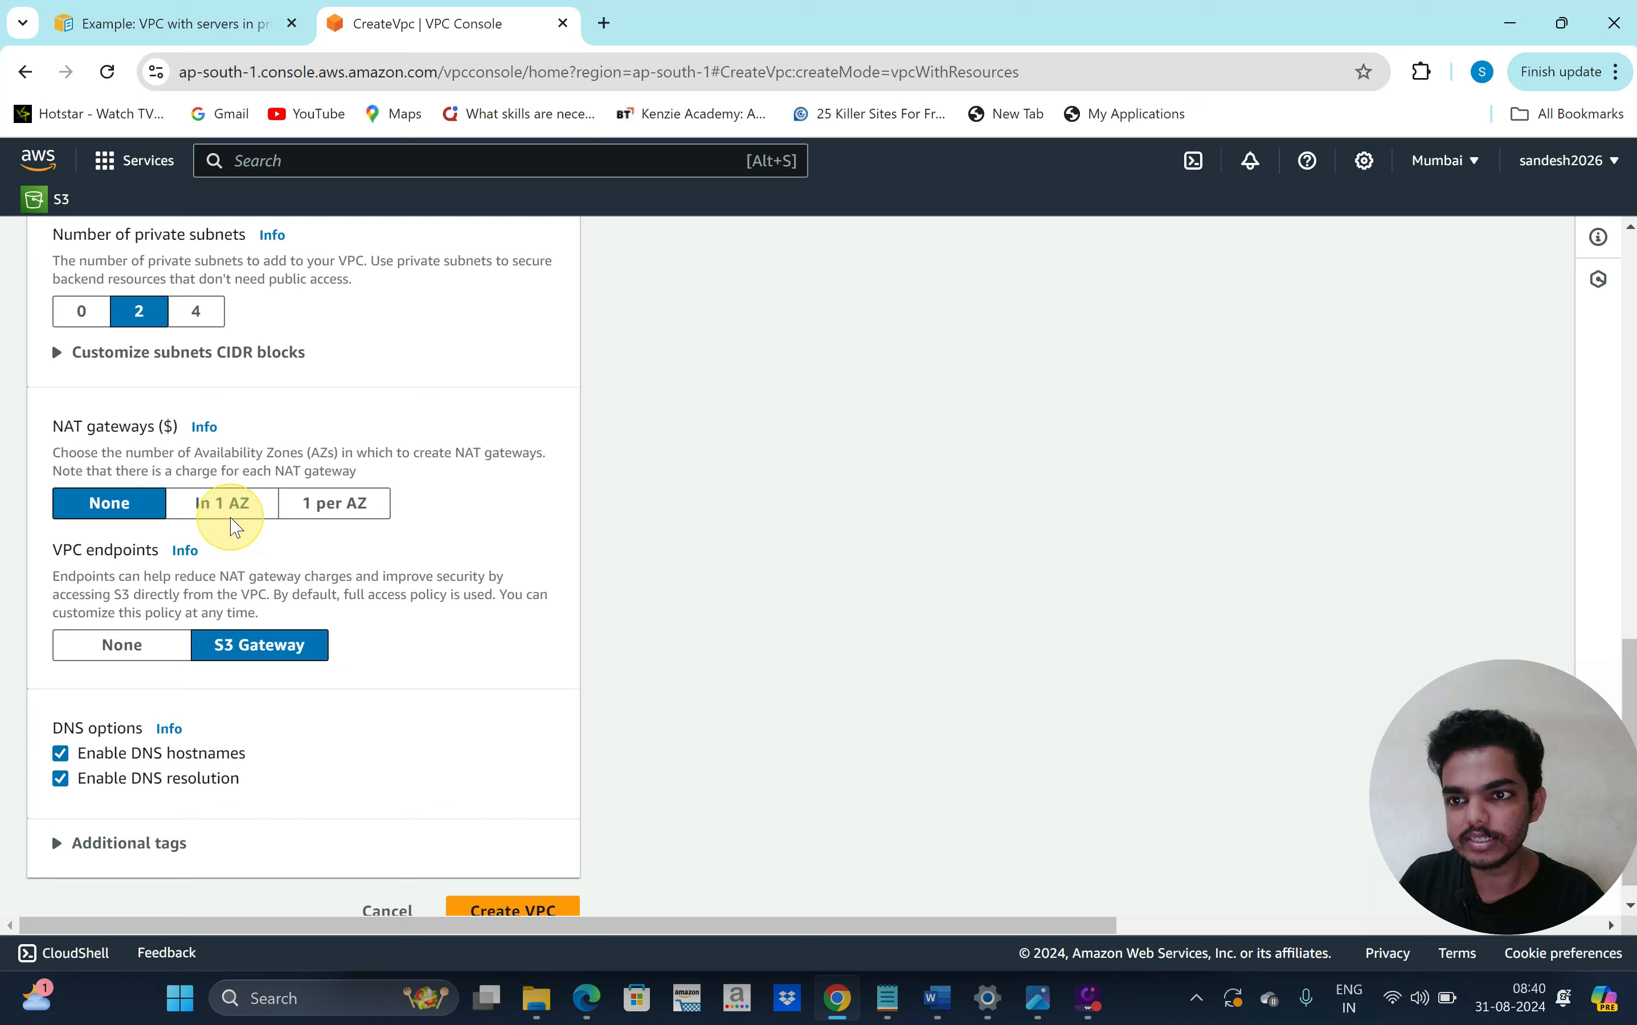
{"action": "left_click", "coordinate": [228, 514]}
{"action": "scroll", "coordinate": [391, 716], "scroll_direction": "down", "scroll_amount": 1}
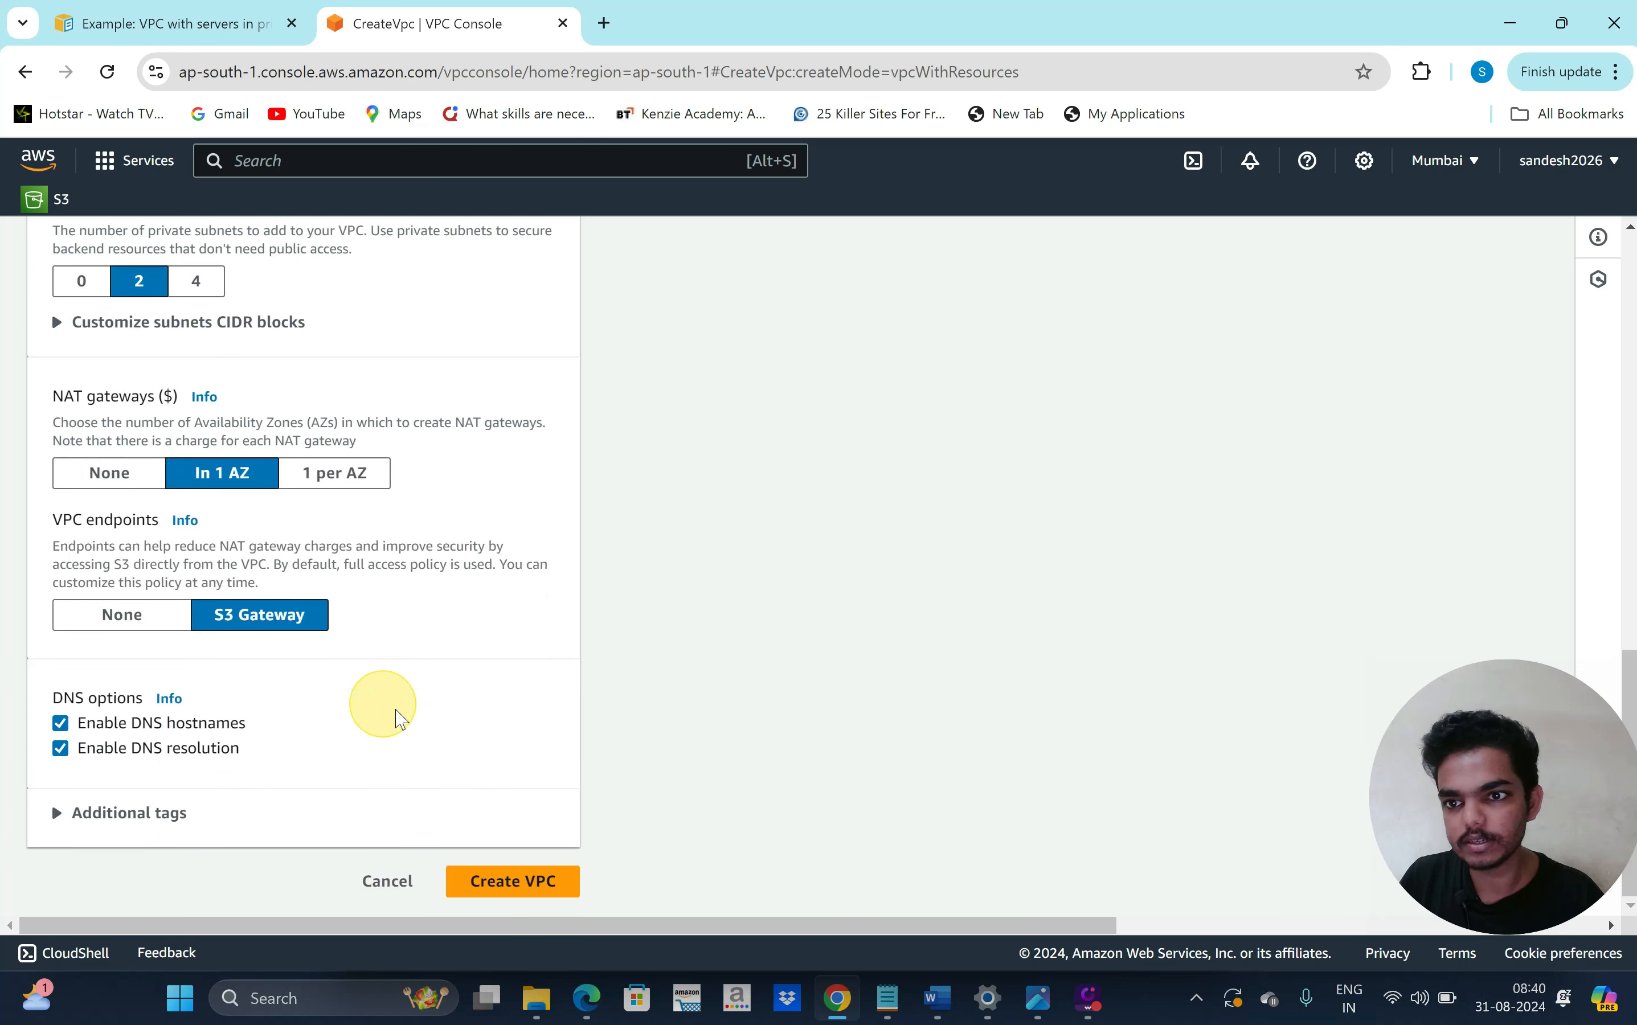
{"action": "left_click", "coordinate": [335, 474]}
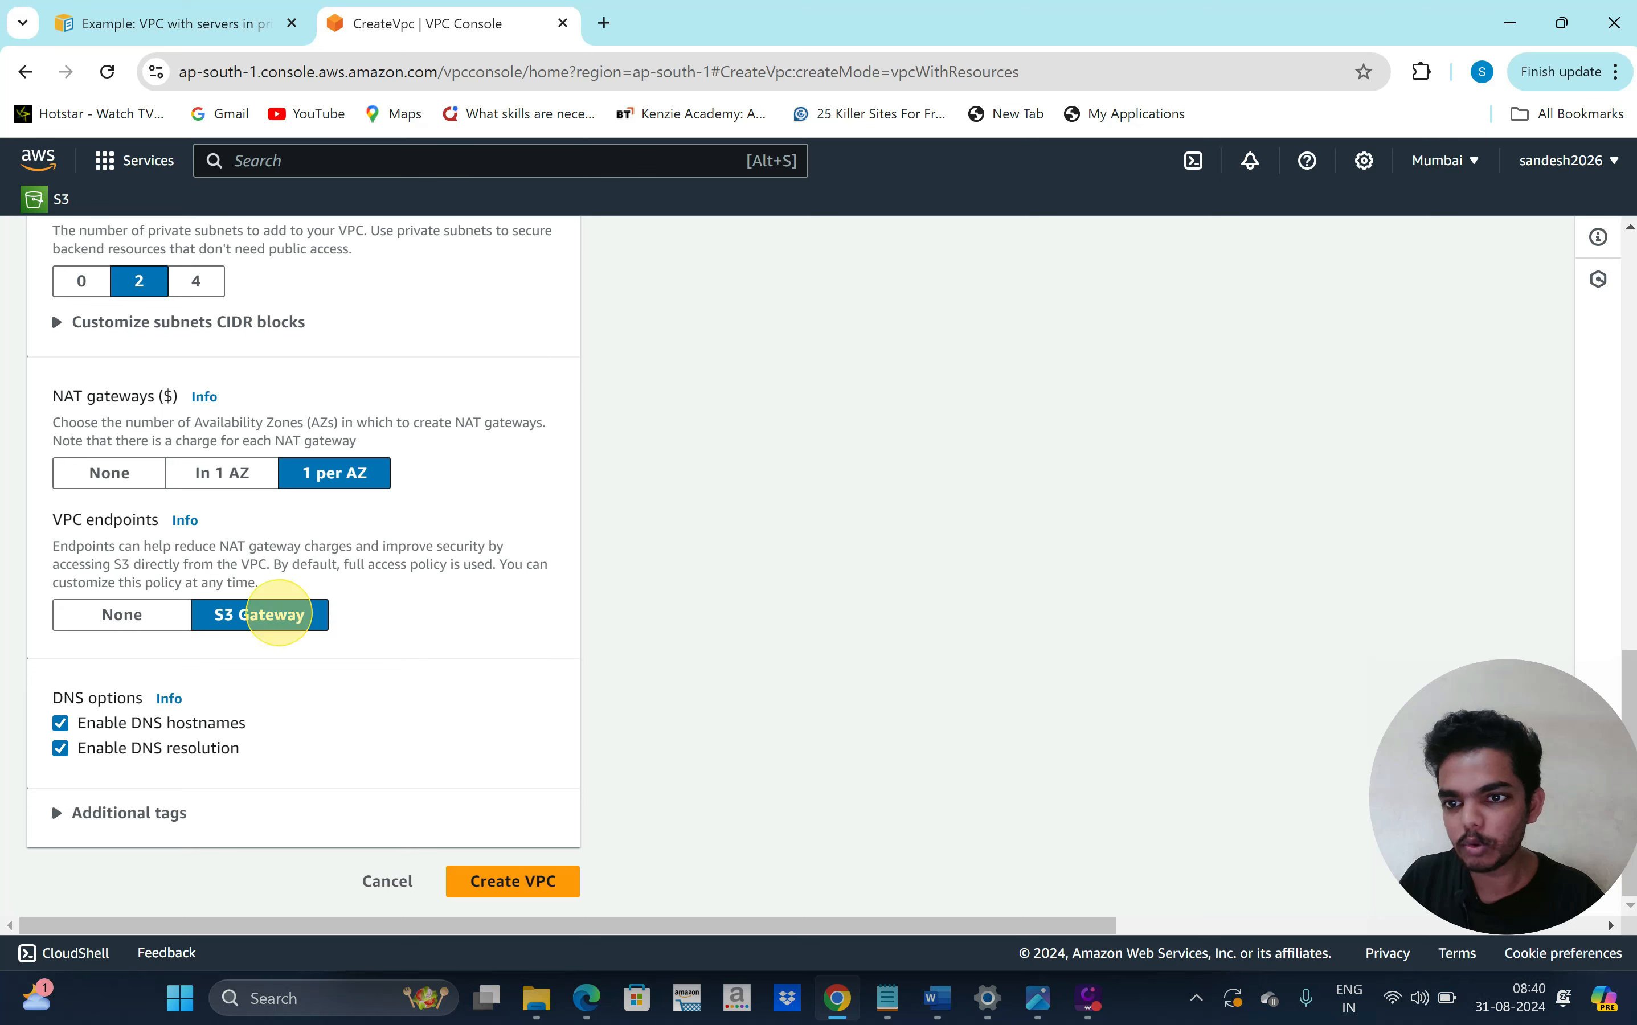
{"action": "left_click", "coordinate": [131, 619]}
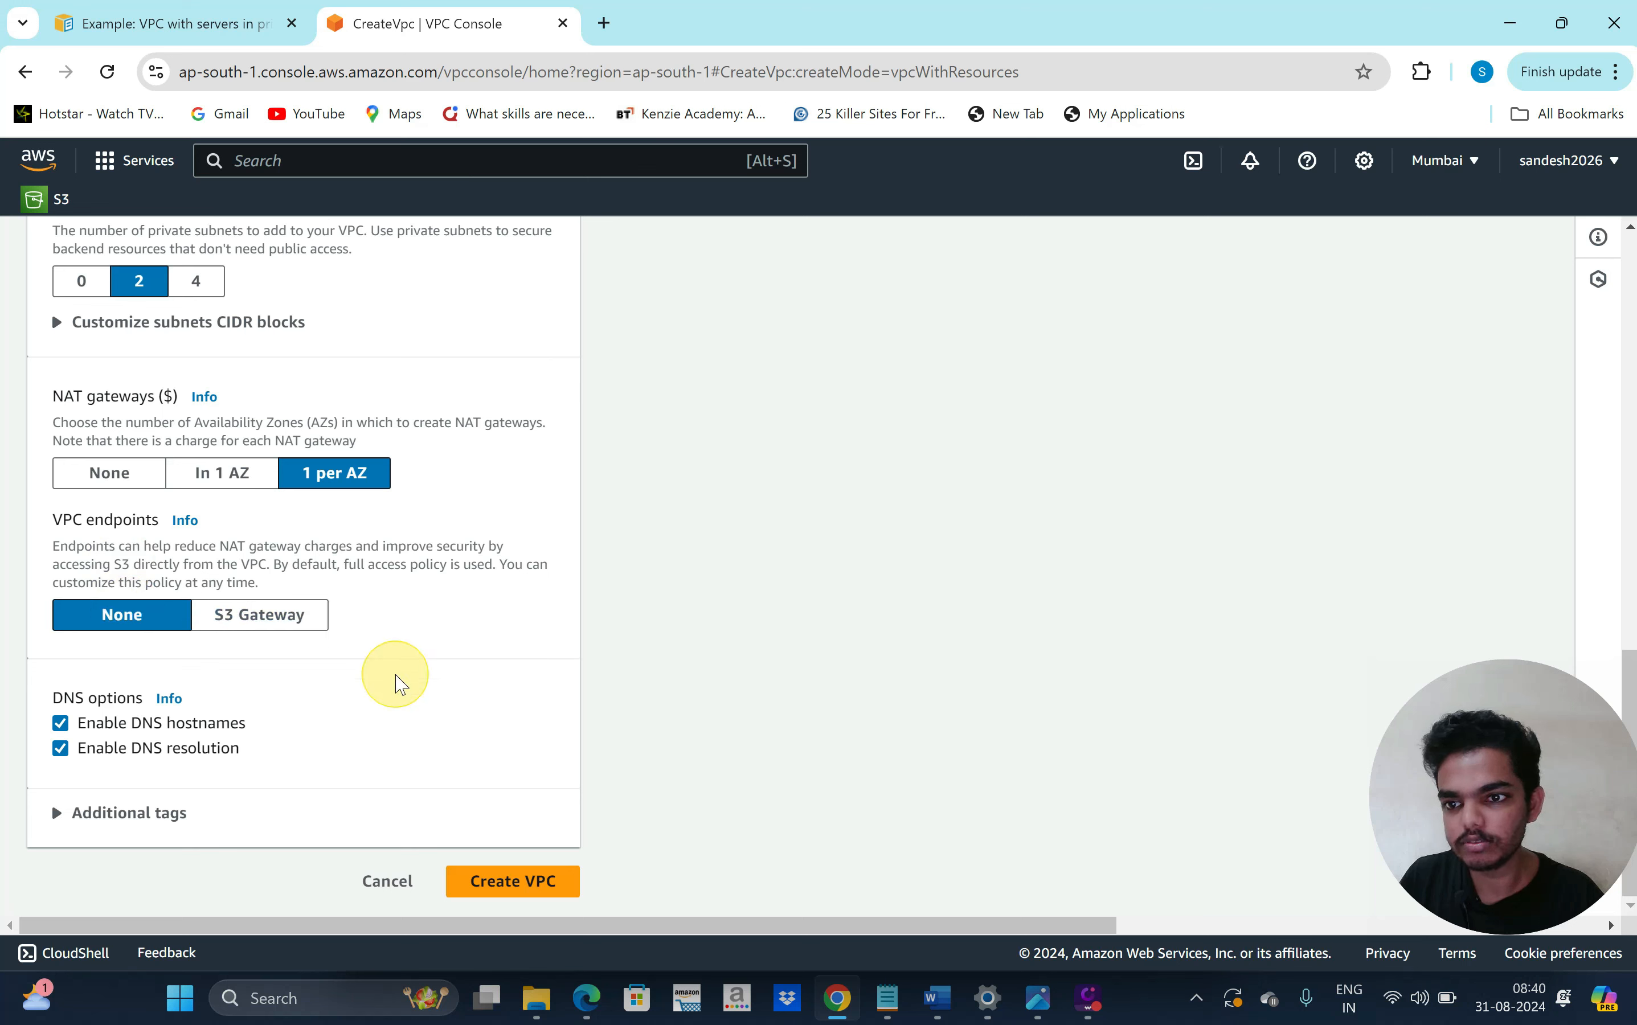
Expand Additional tags and create the production VPC
{"action": "left_click", "coordinate": [146, 812]}
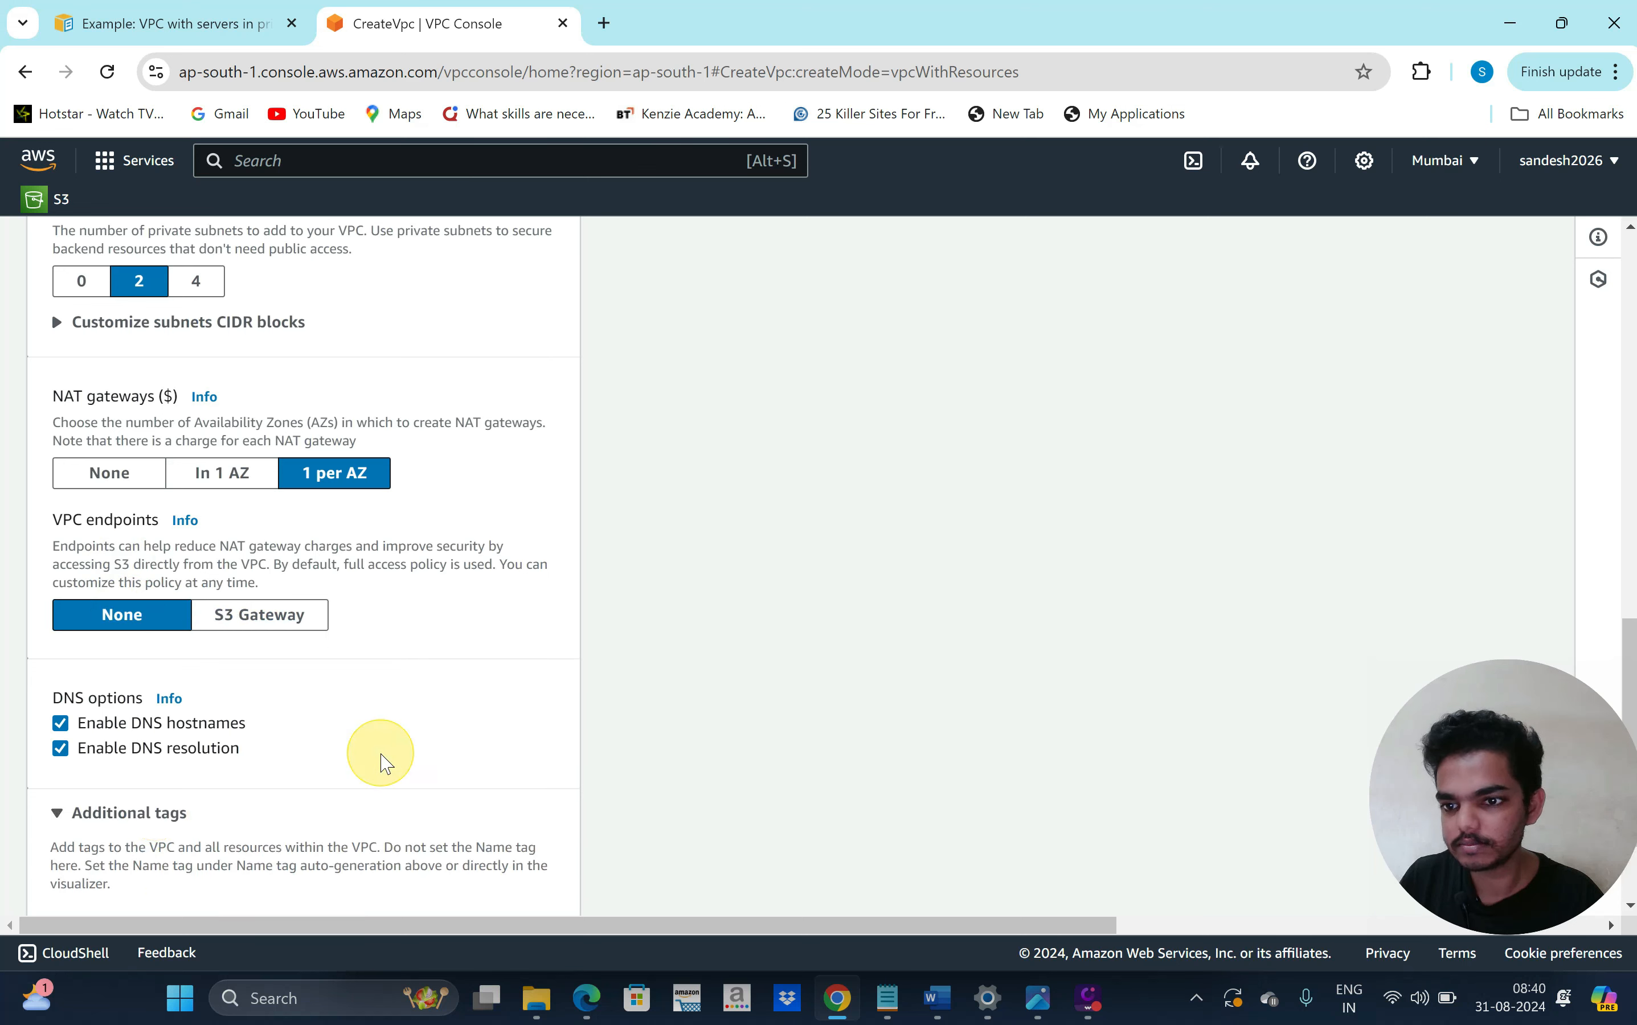
{"action": "scroll", "coordinate": [381, 762], "scroll_direction": "down", "scroll_amount": 2}
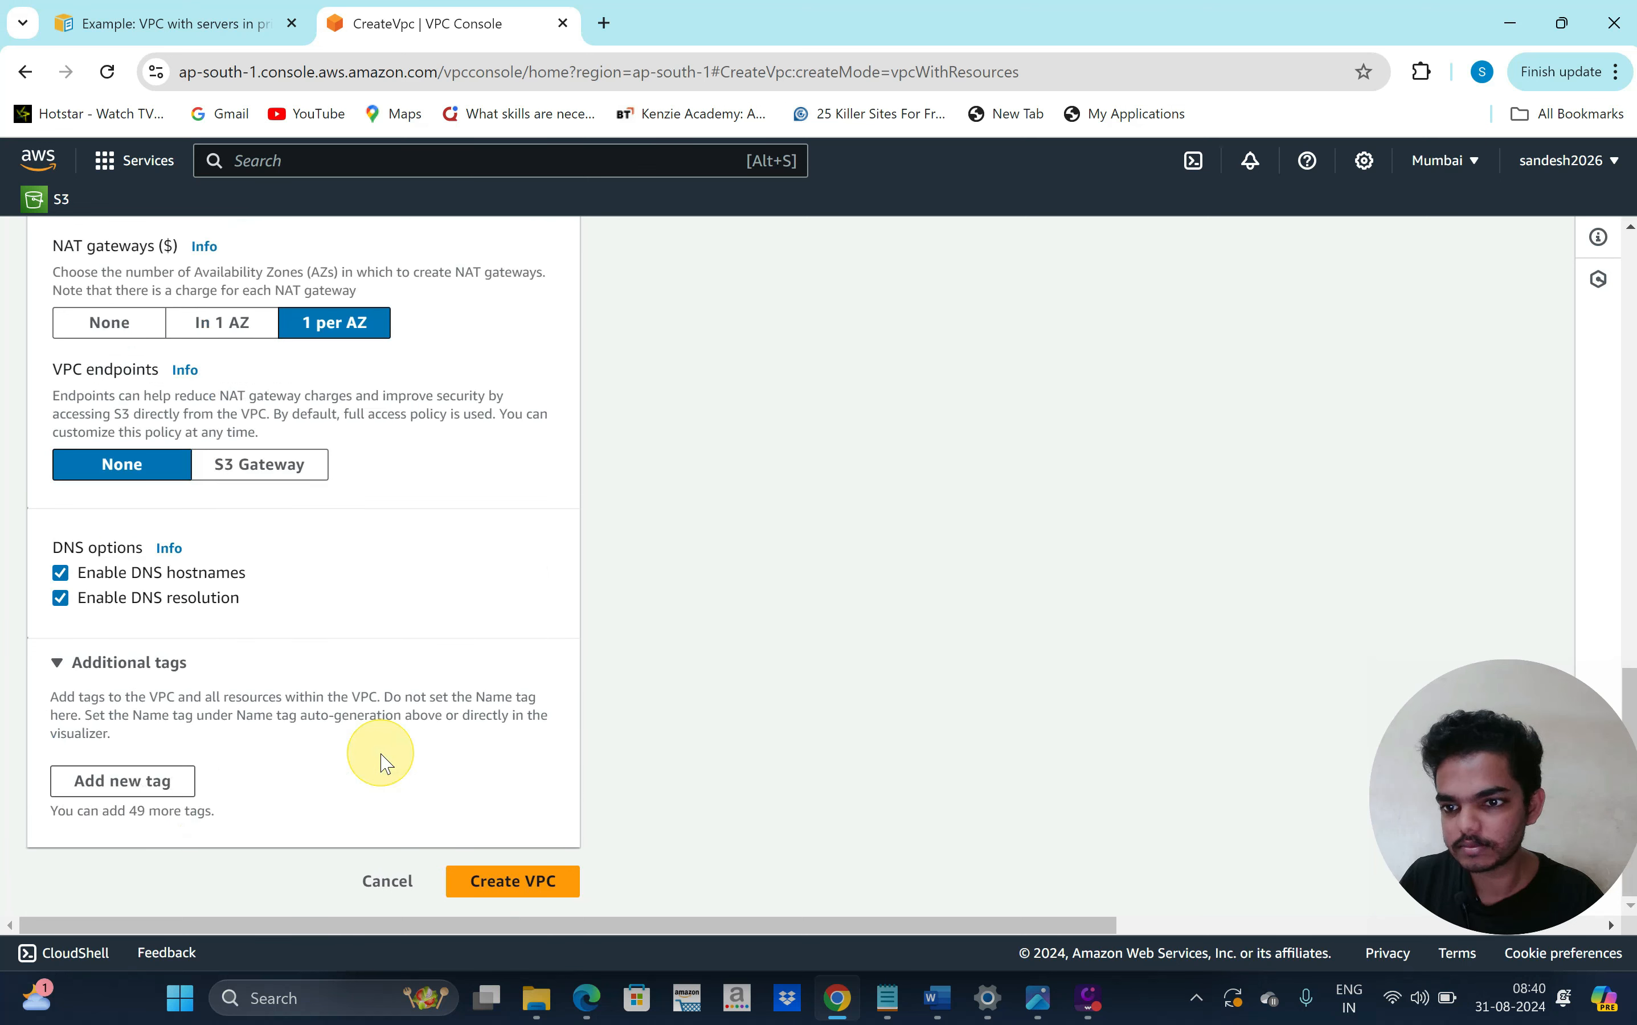
{"action": "left_click", "coordinate": [539, 890]}
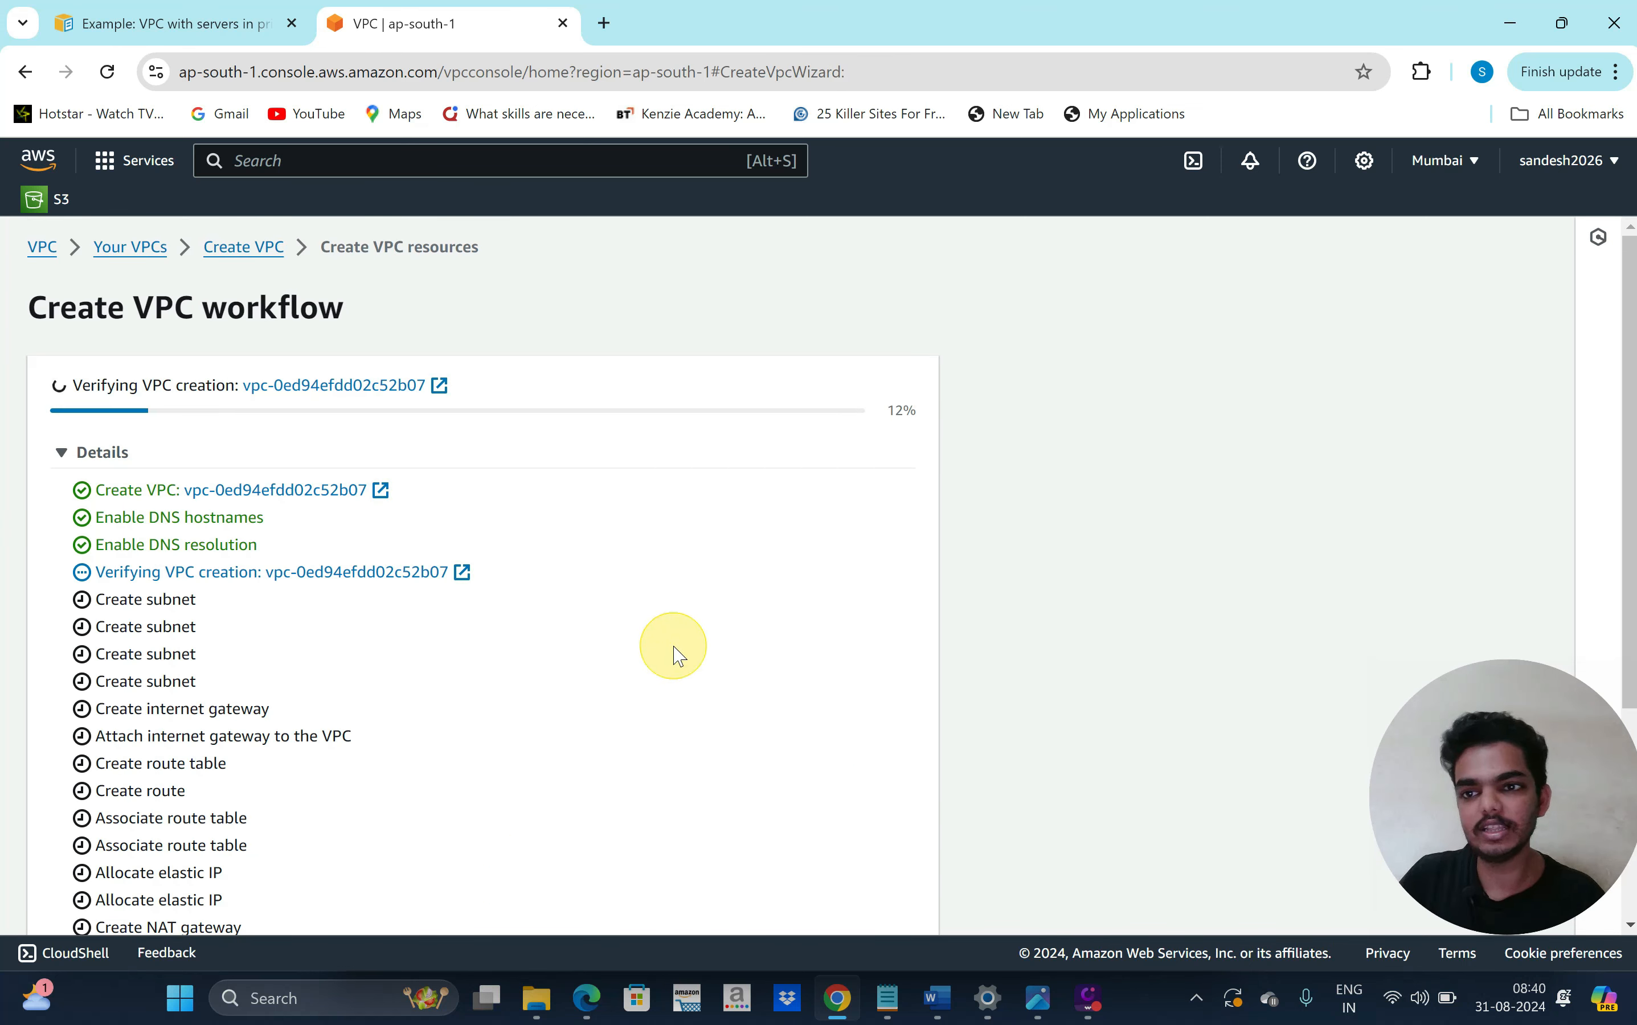
Wait for the workflow to finish until production-vpc (10.0.0.0/16) shows as Available
{"action": "scroll", "coordinate": [644, 751], "scroll_direction": "down", "scroll_amount": 1}
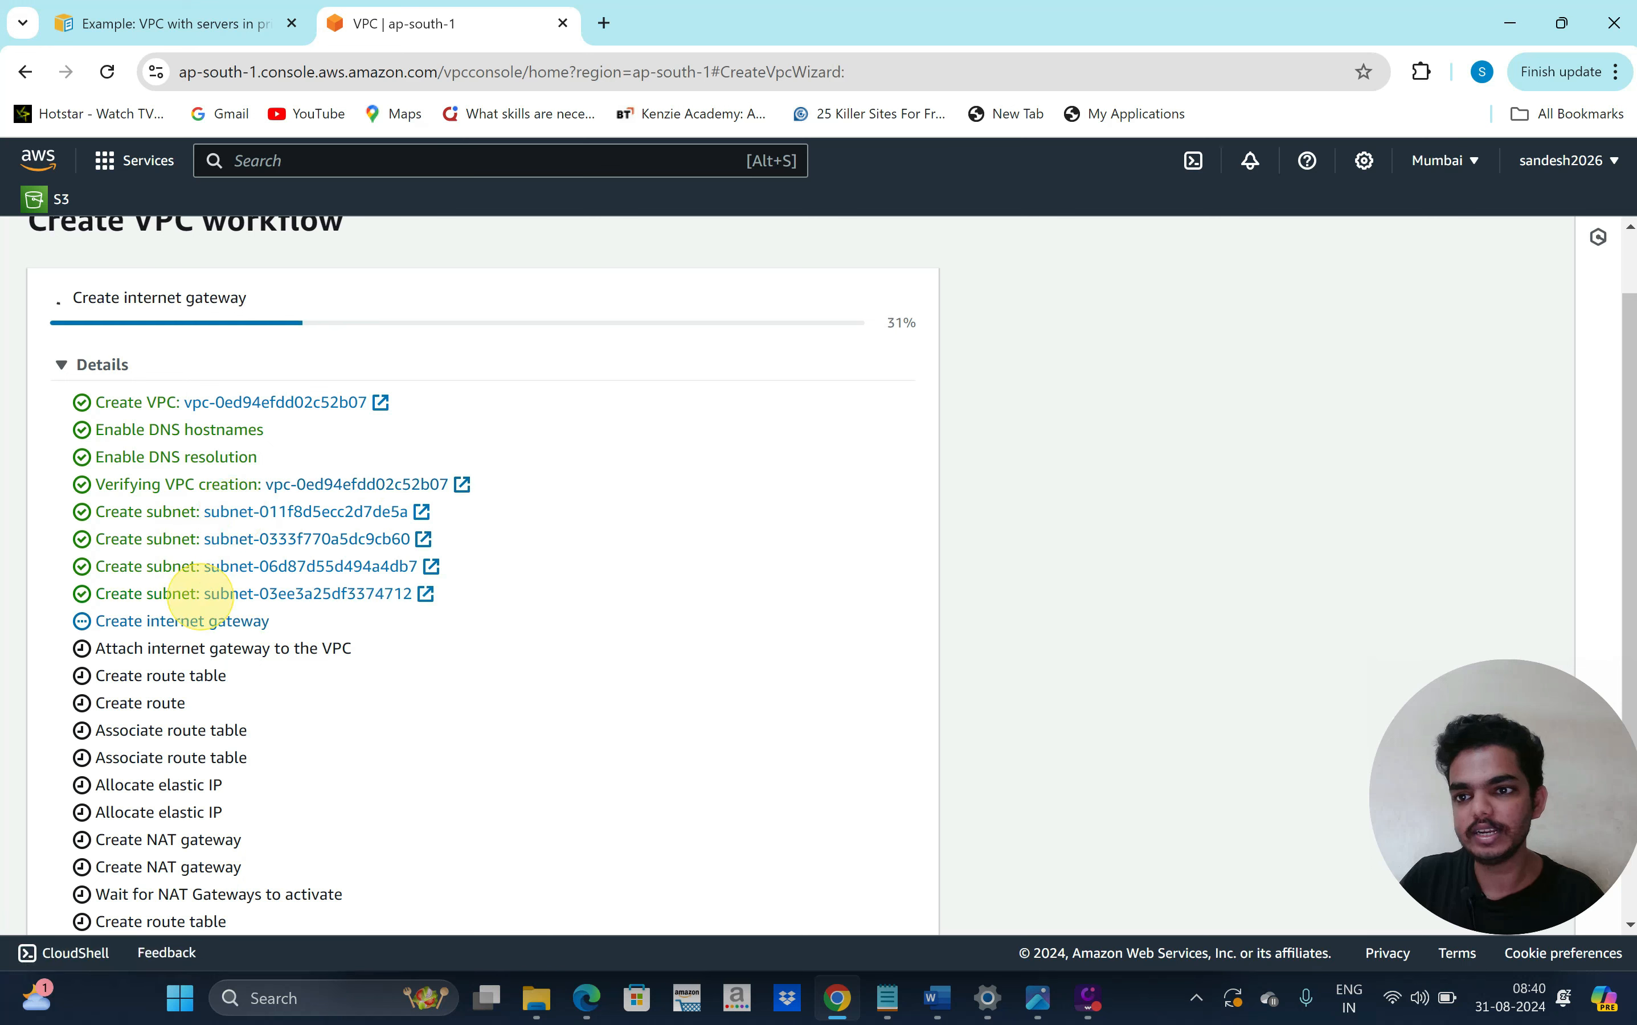
{"action": "scroll", "coordinate": [319, 726], "scroll_direction": "down", "scroll_amount": 1}
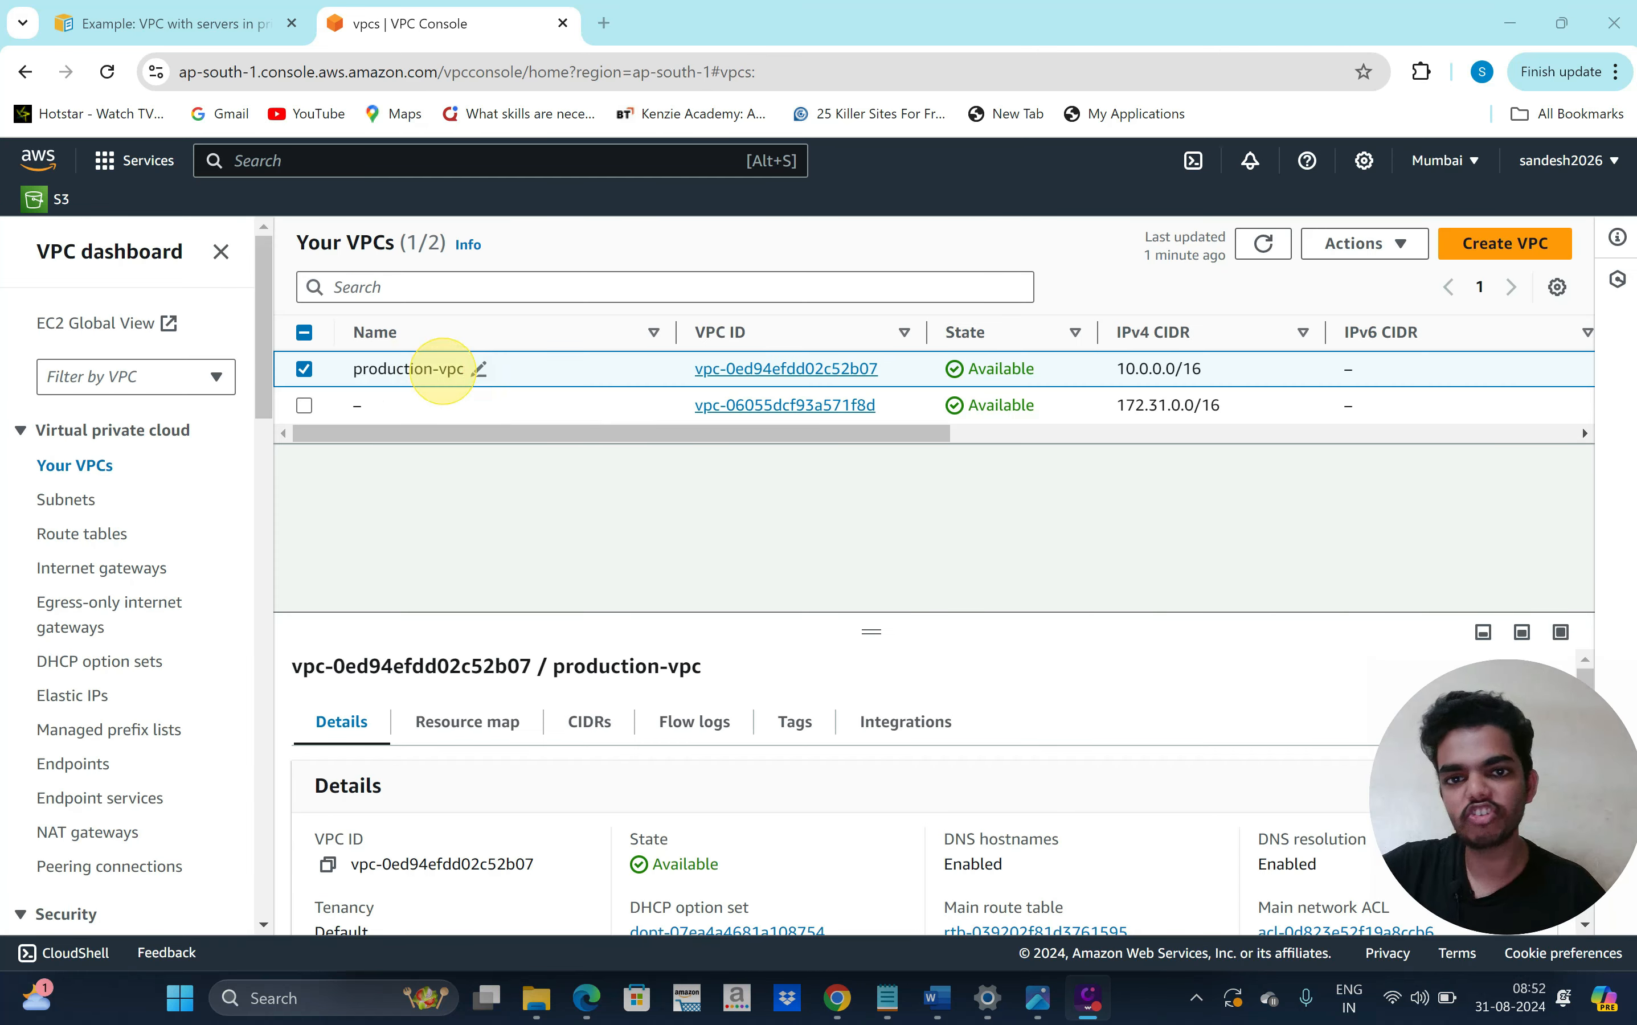
Open production-vpc's details and inspect its resource map: 4 subnets, 2 route tables, 3 connections
{"action": "left_click", "coordinate": [745, 368]}
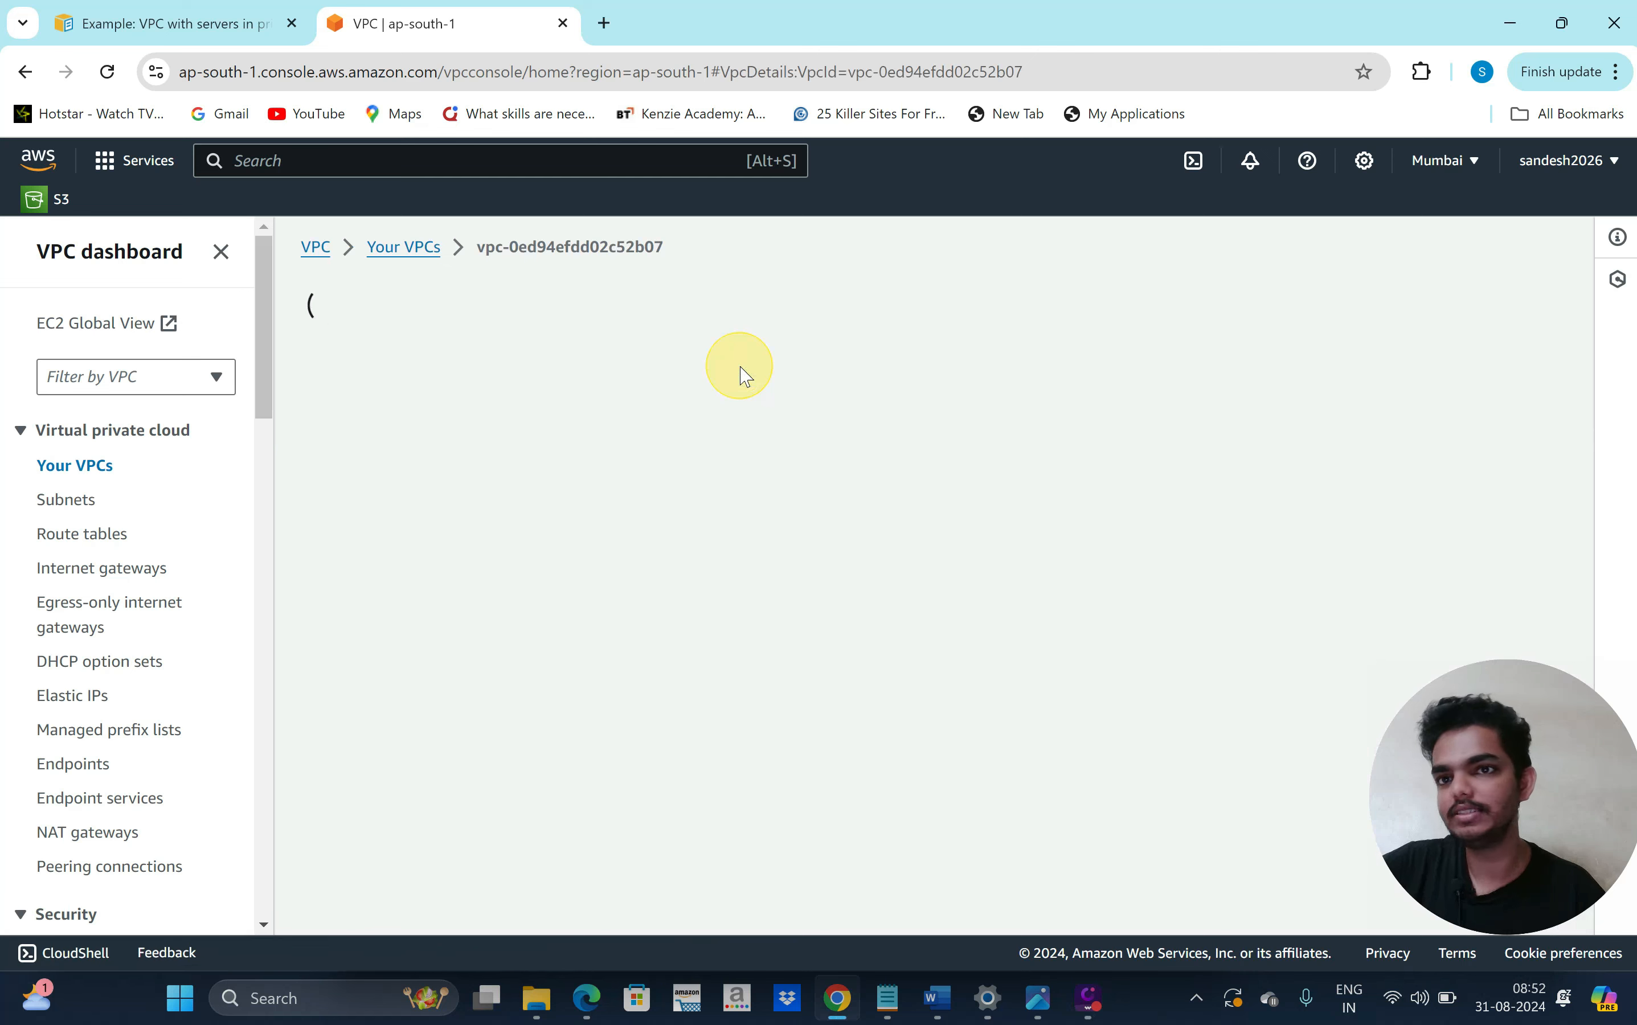
{"action": "scroll", "coordinate": [656, 644], "scroll_direction": "down", "scroll_amount": 3}
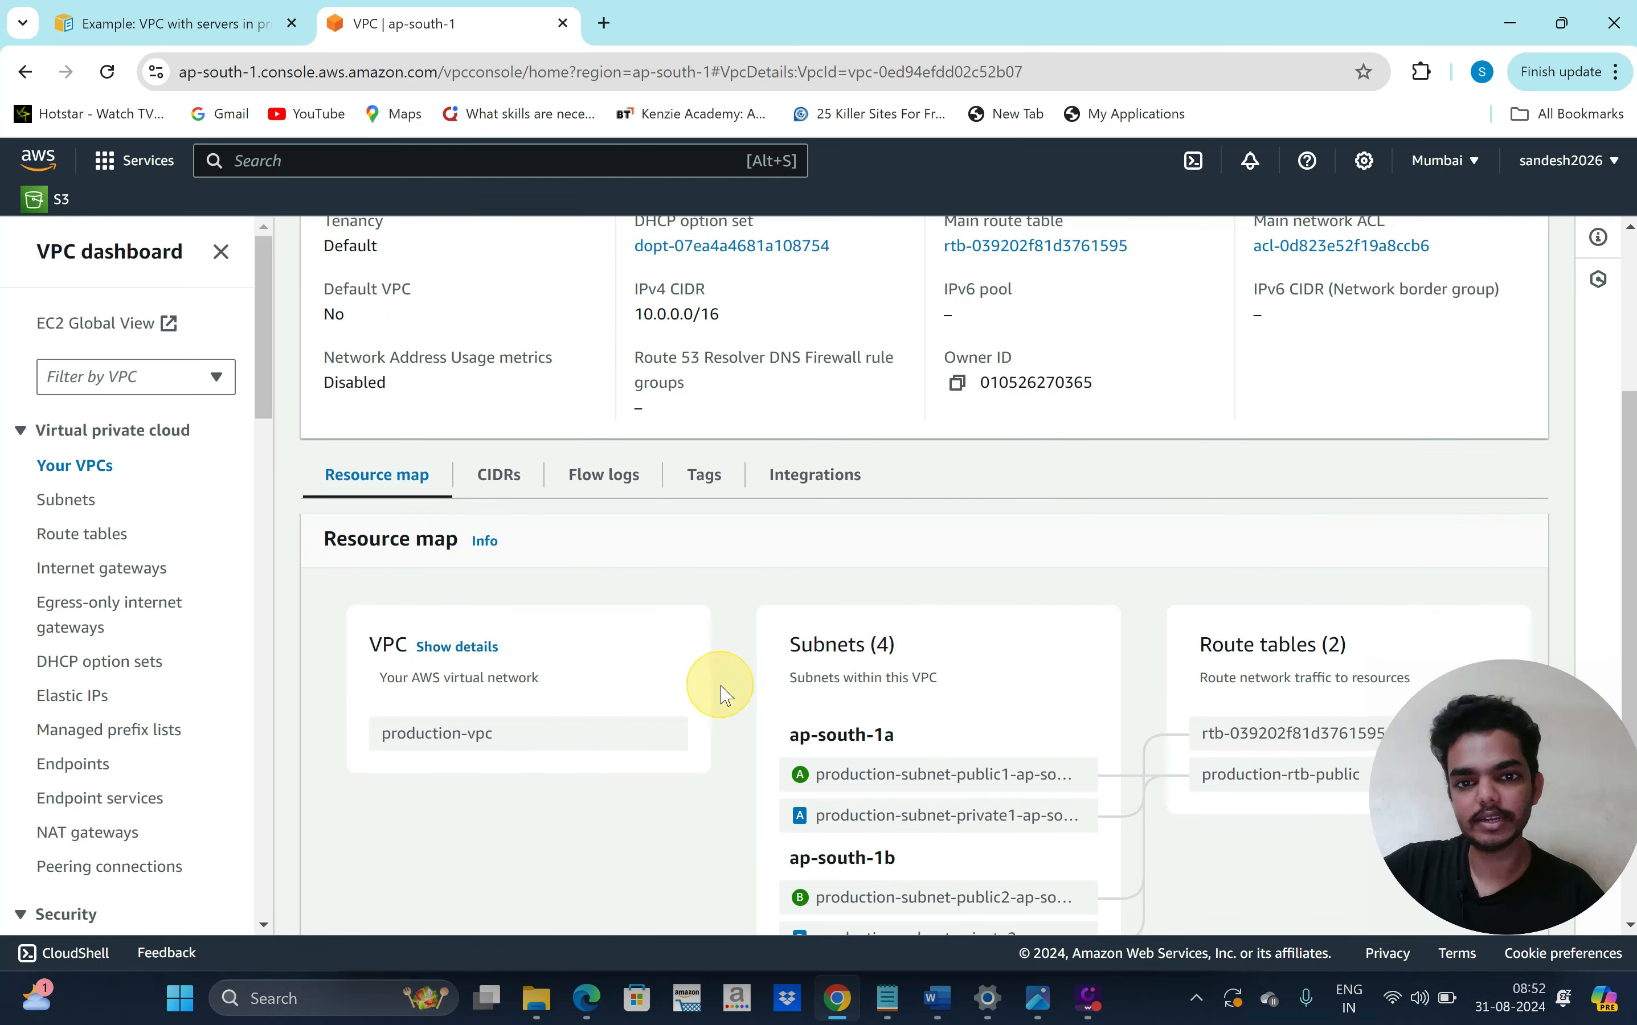
{"action": "scroll", "coordinate": [724, 692], "scroll_direction": "right", "scroll_amount": 1}
{"action": "scroll", "coordinate": [811, 752], "scroll_direction": "down", "scroll_amount": 1}
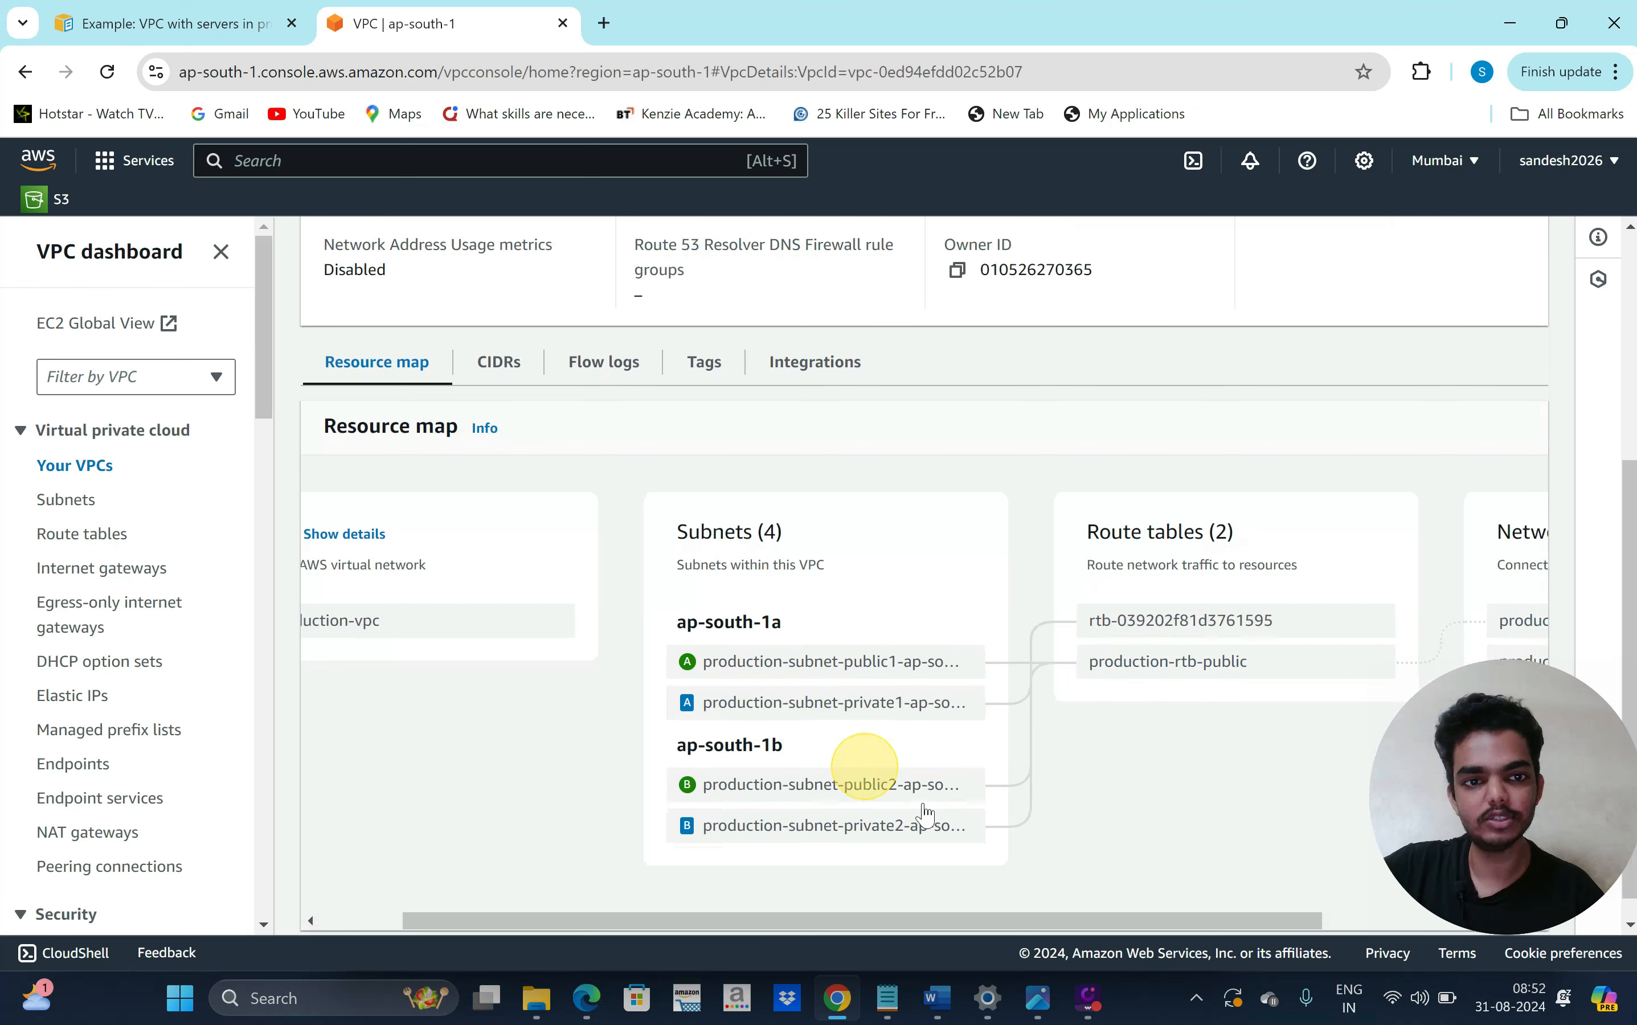
{"action": "scroll", "coordinate": [1086, 804], "scroll_direction": "right", "scroll_amount": 3}
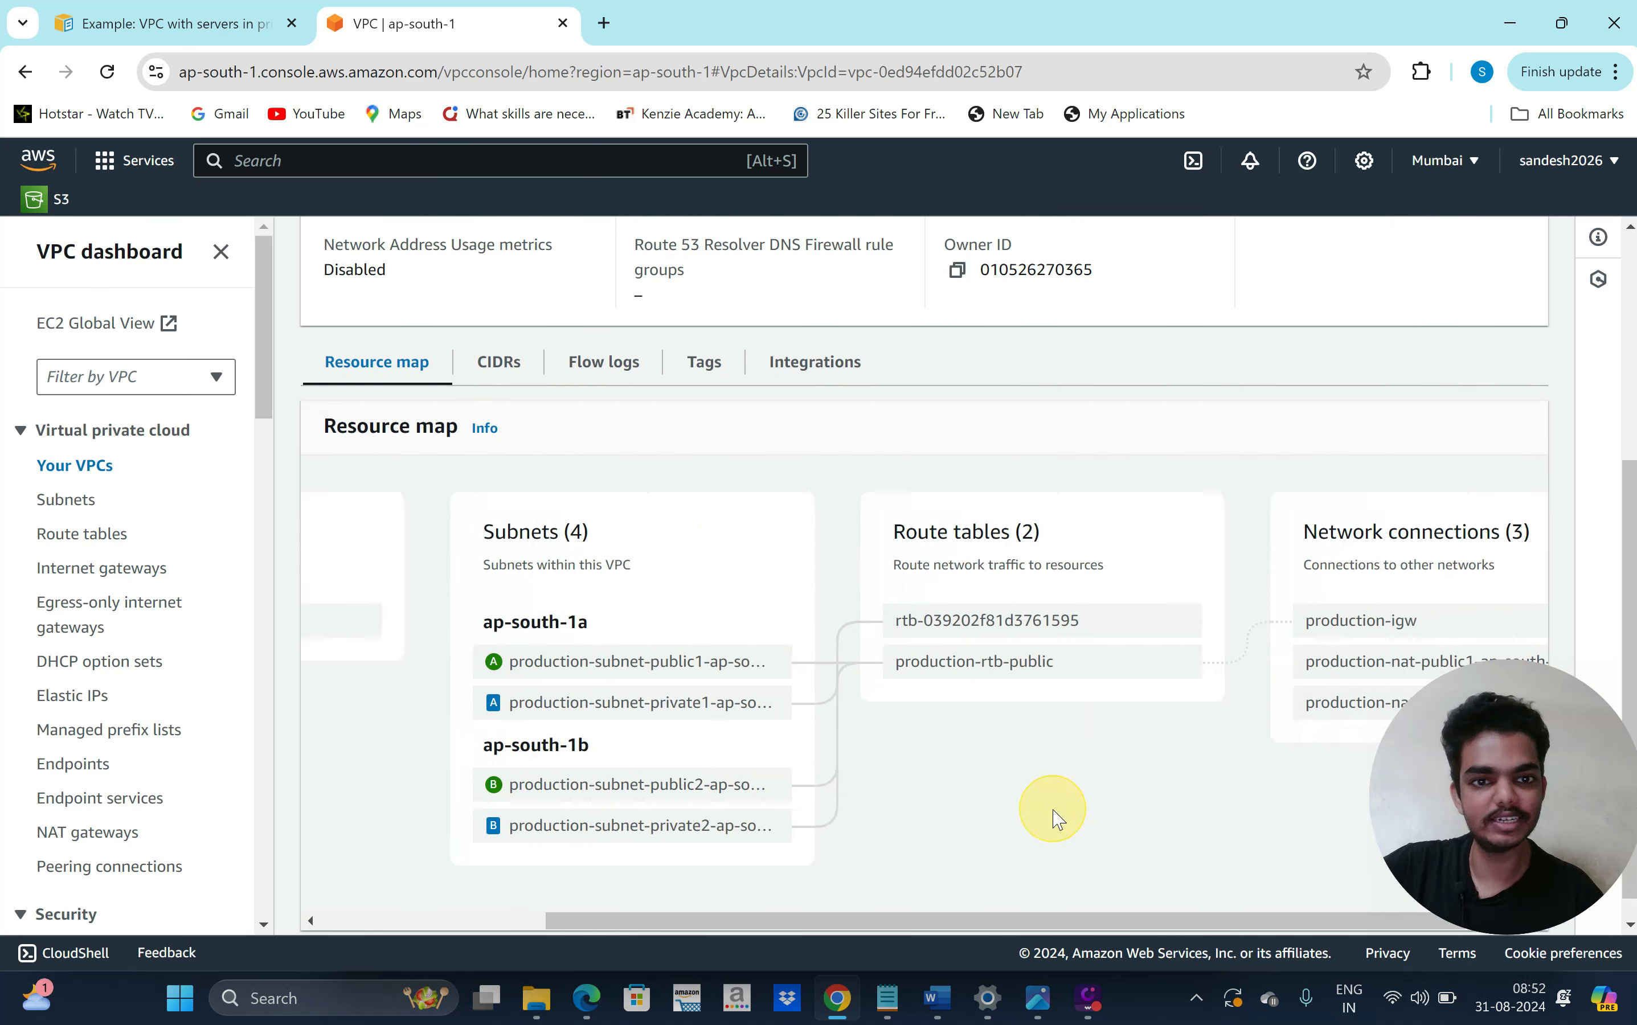
{"action": "scroll", "coordinate": [1057, 819], "scroll_direction": "right", "scroll_amount": 1}
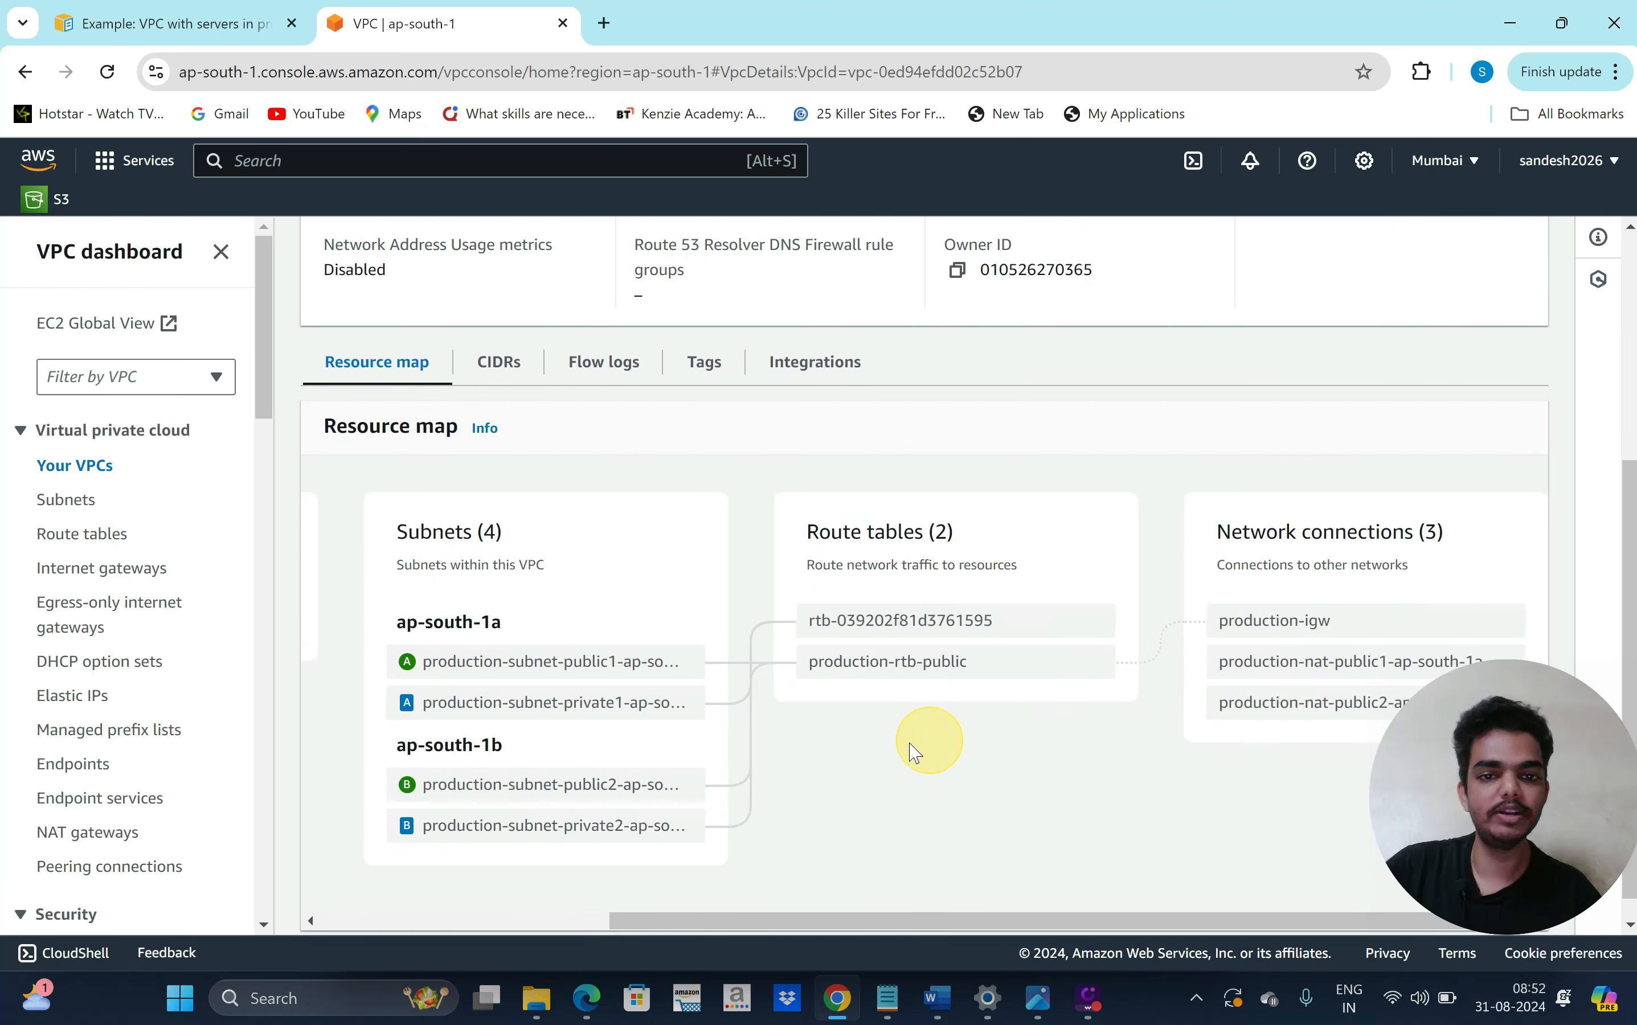
{"action": "scroll", "coordinate": [914, 752], "scroll_direction": "left", "scroll_amount": 4}
{"action": "scroll", "coordinate": [549, 769], "scroll_direction": "left", "scroll_amount": 1}
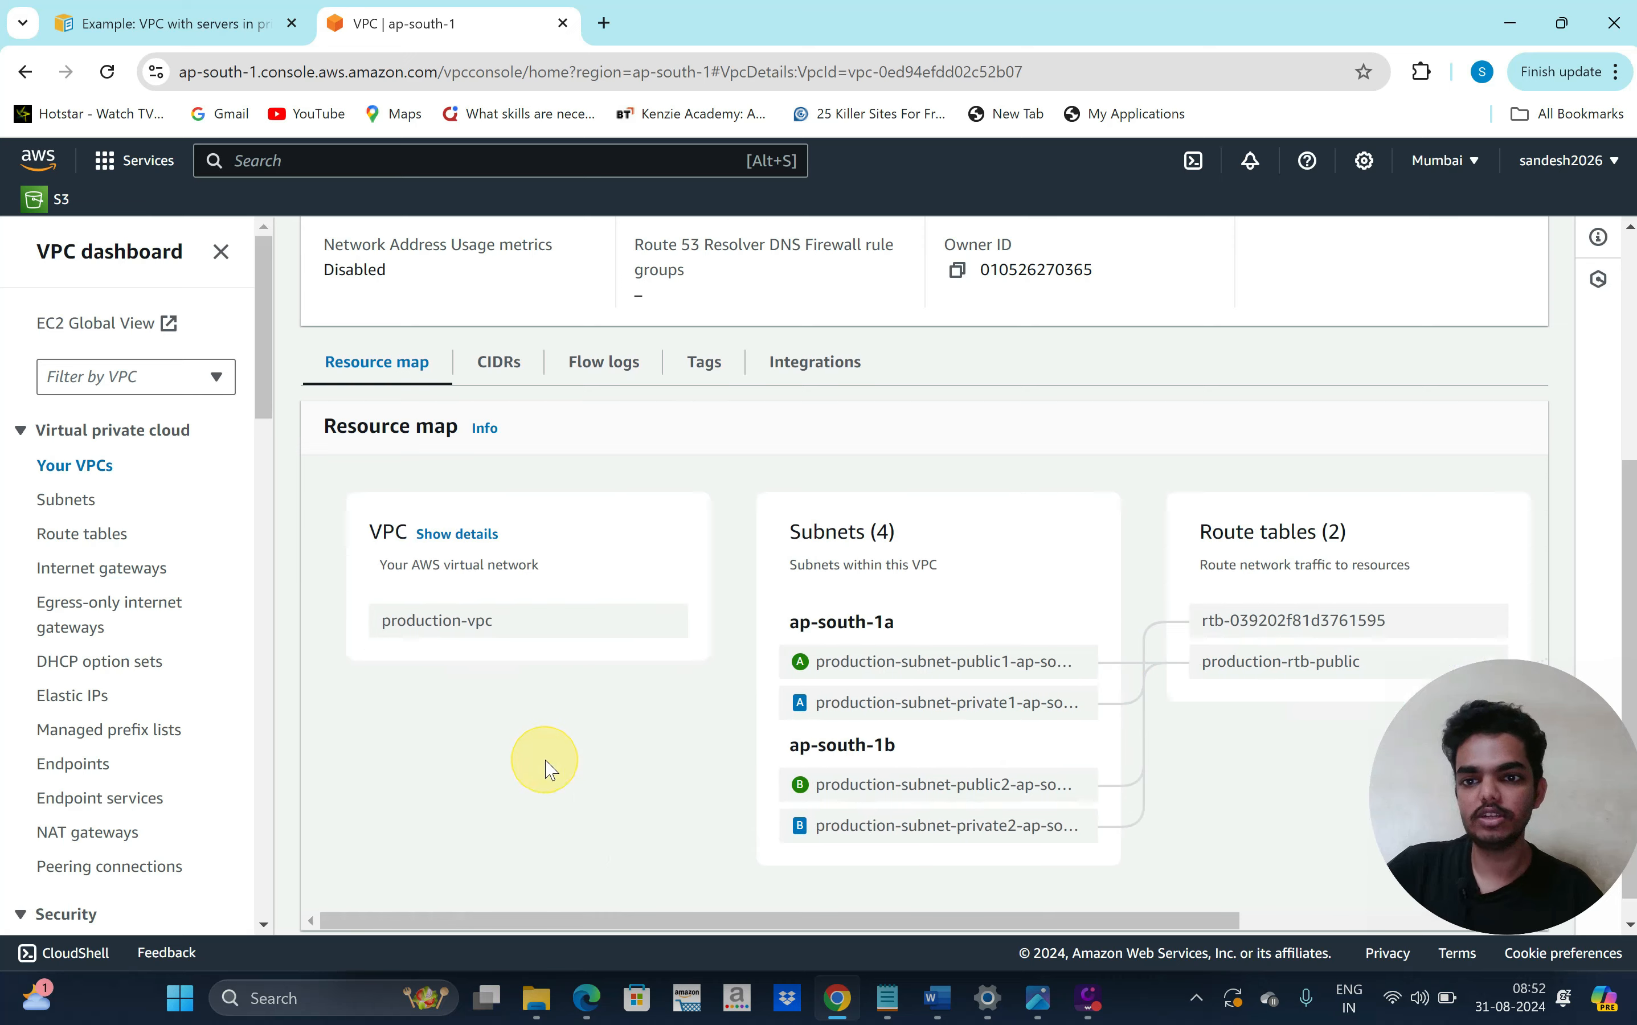
{"action": "scroll", "coordinate": [550, 769], "scroll_direction": "up", "scroll_amount": 5}
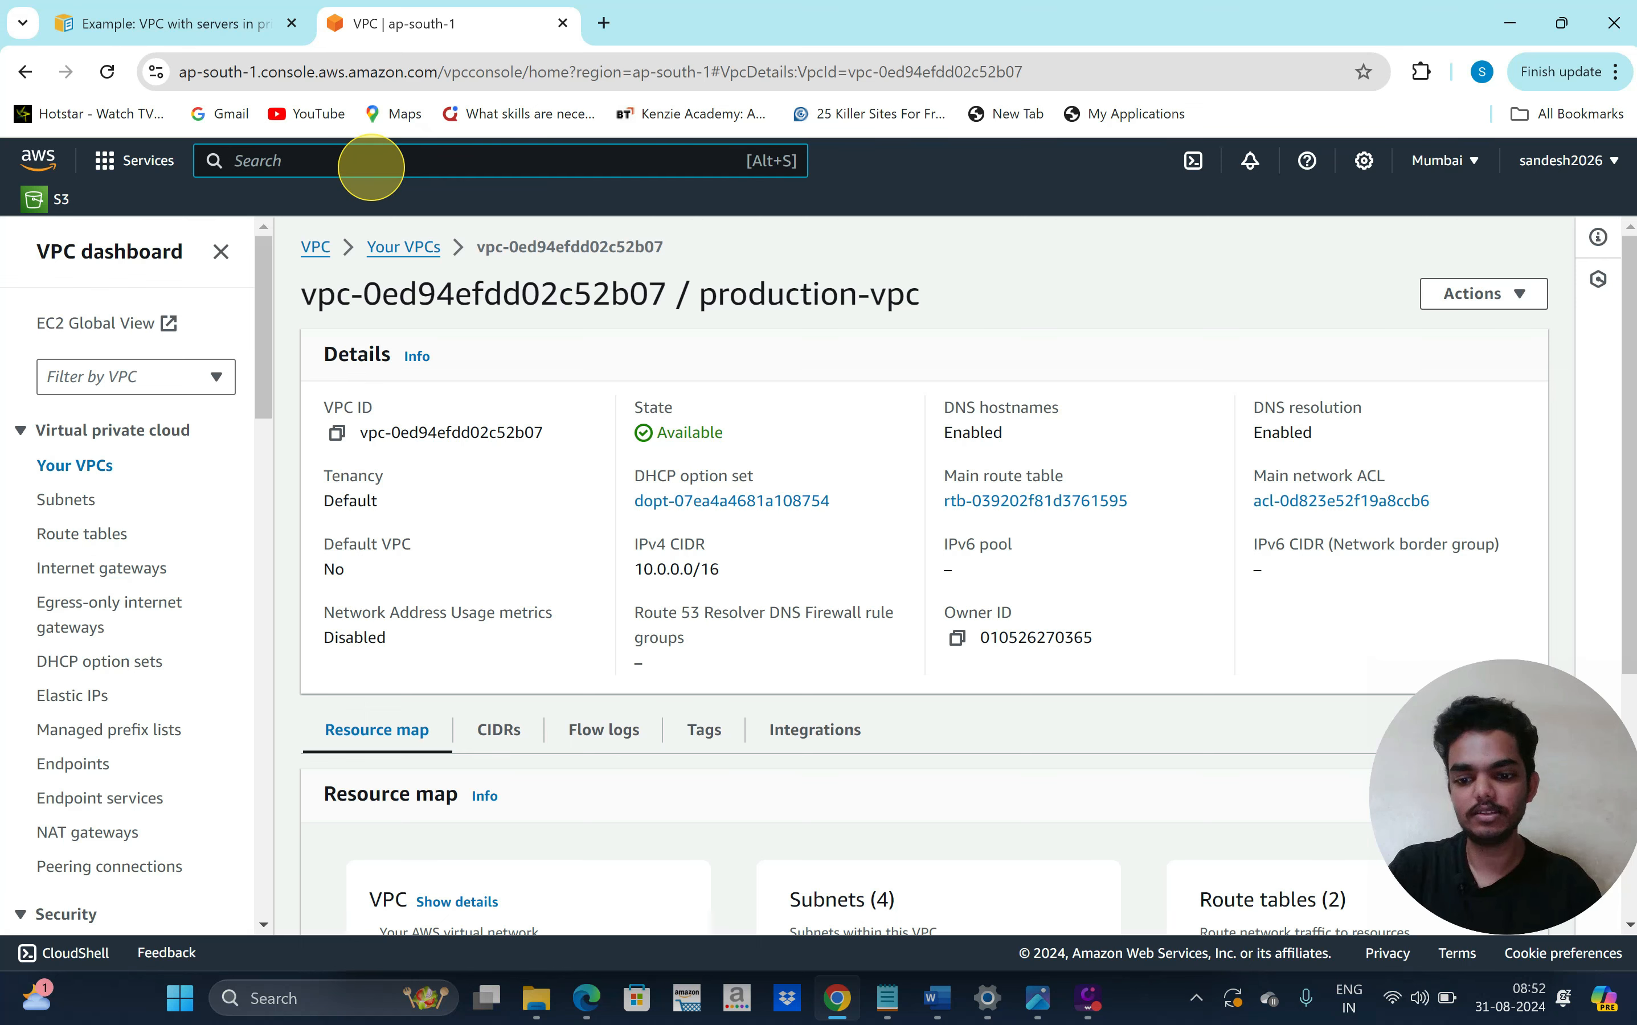
Go to EC2 Launch Templates and start a new launch template
{"action": "type", "text": "2"}
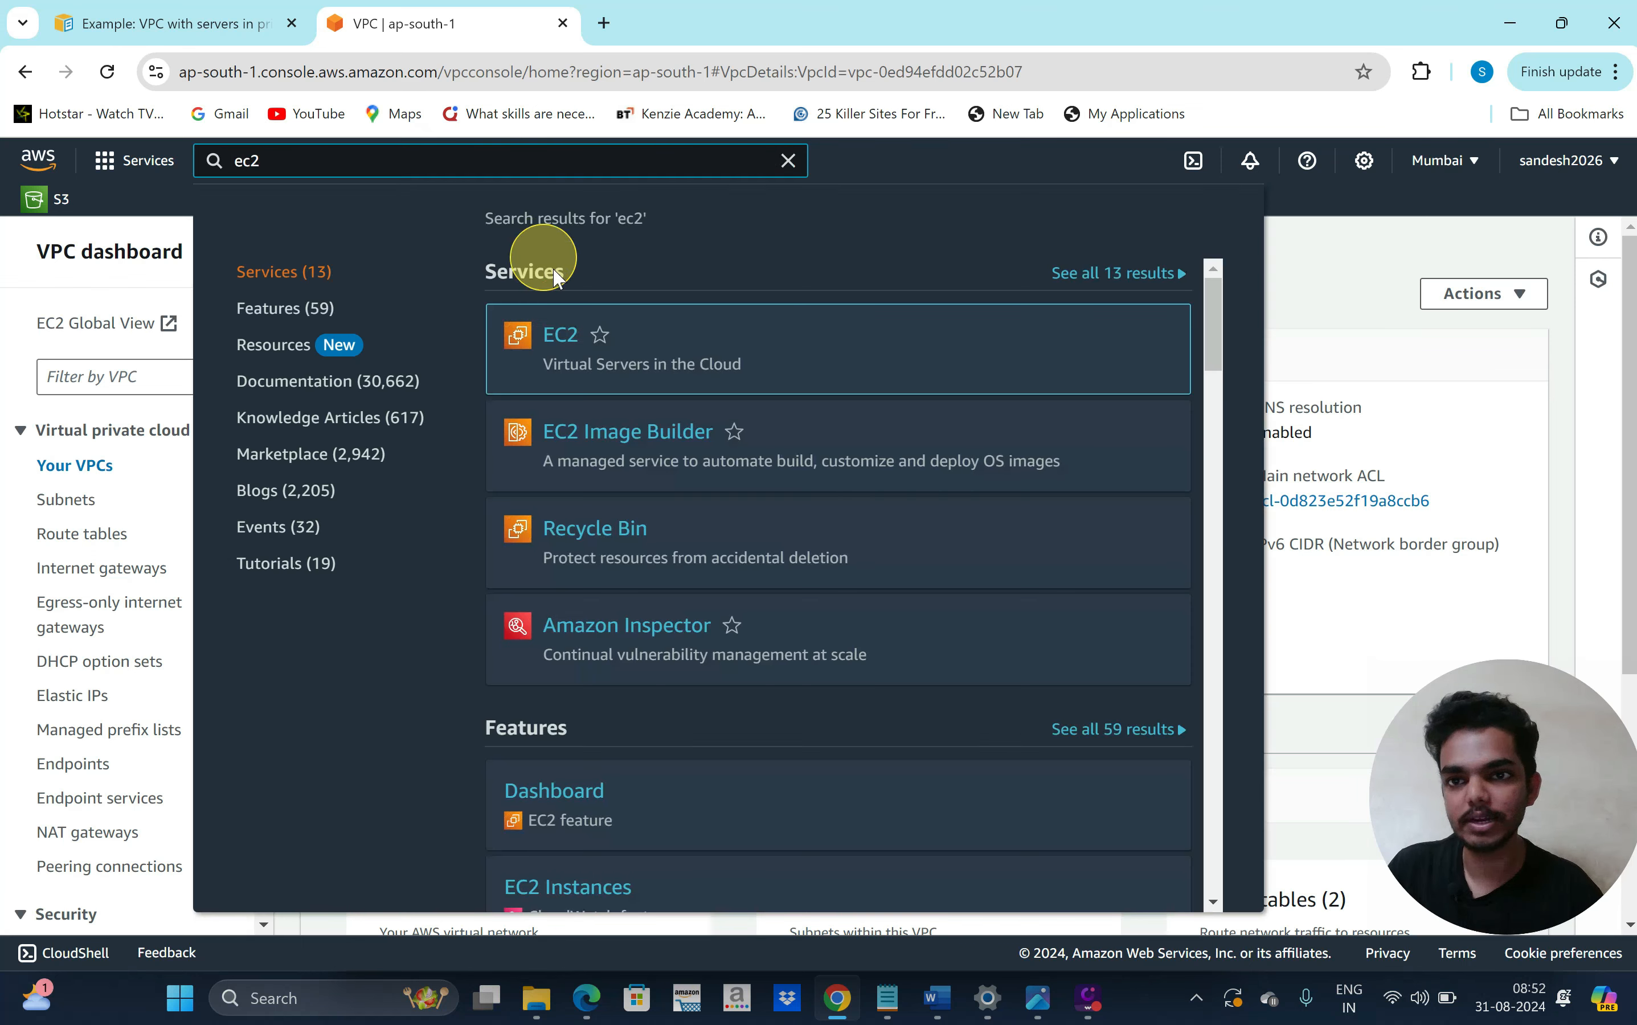
{"action": "left_click", "coordinate": [560, 335]}
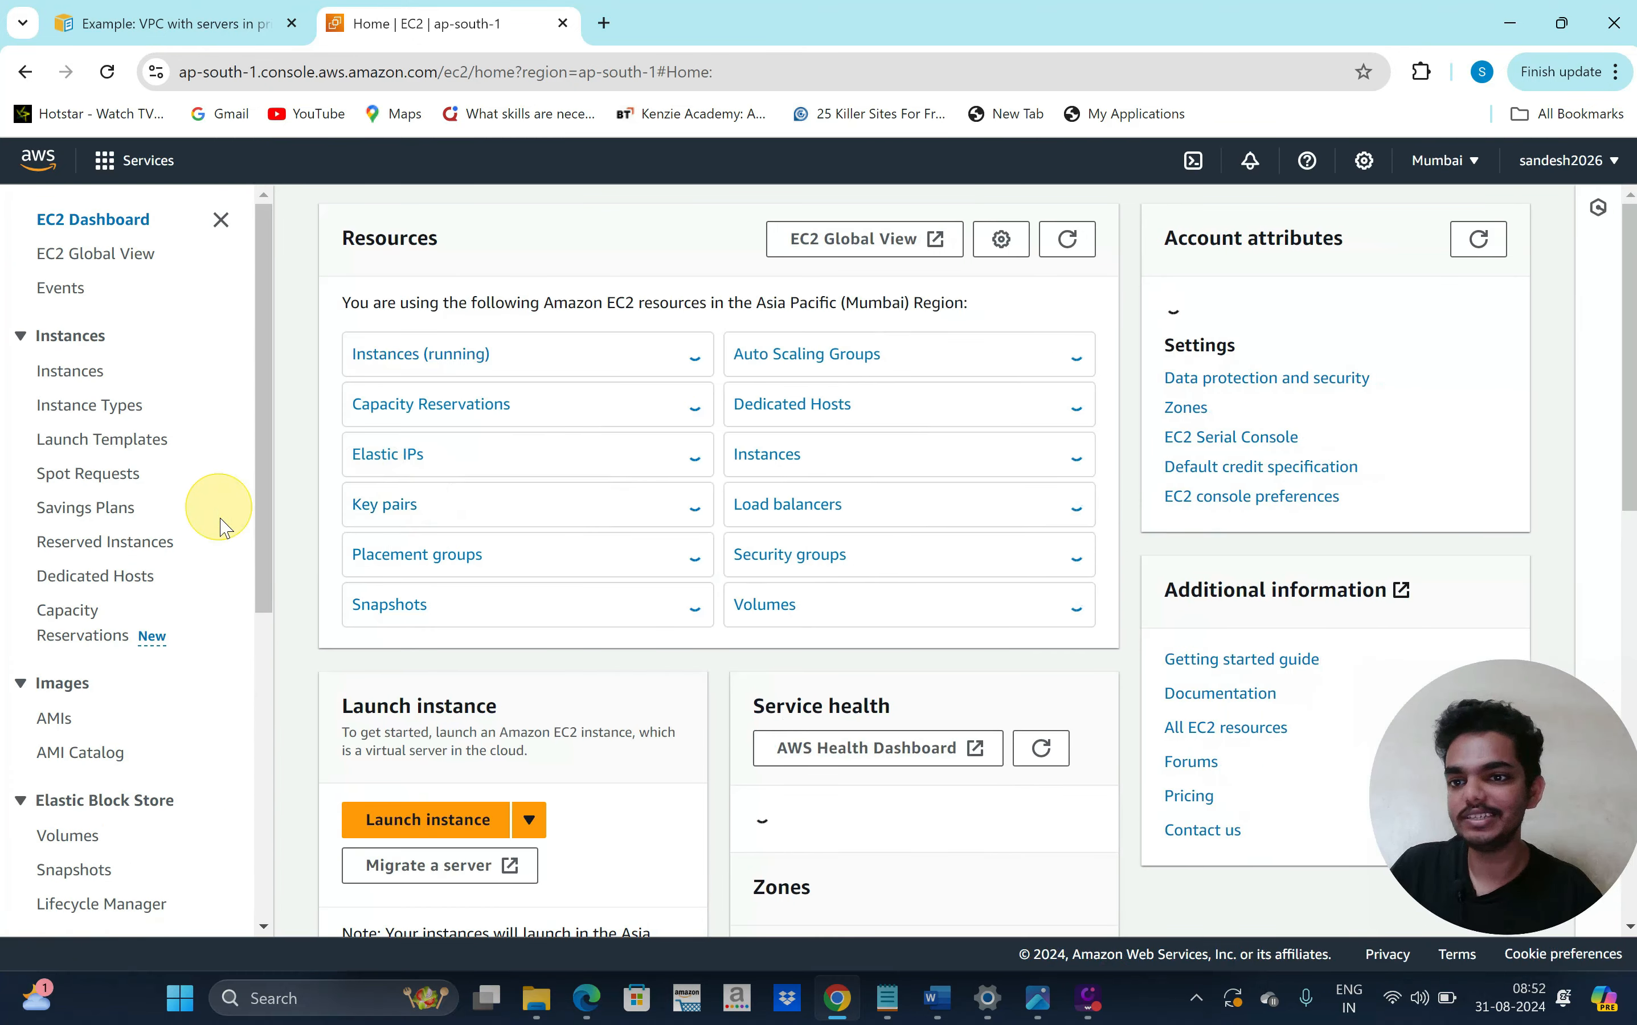
{"action": "scroll", "coordinate": [228, 634], "scroll_direction": "down", "scroll_amount": 2}
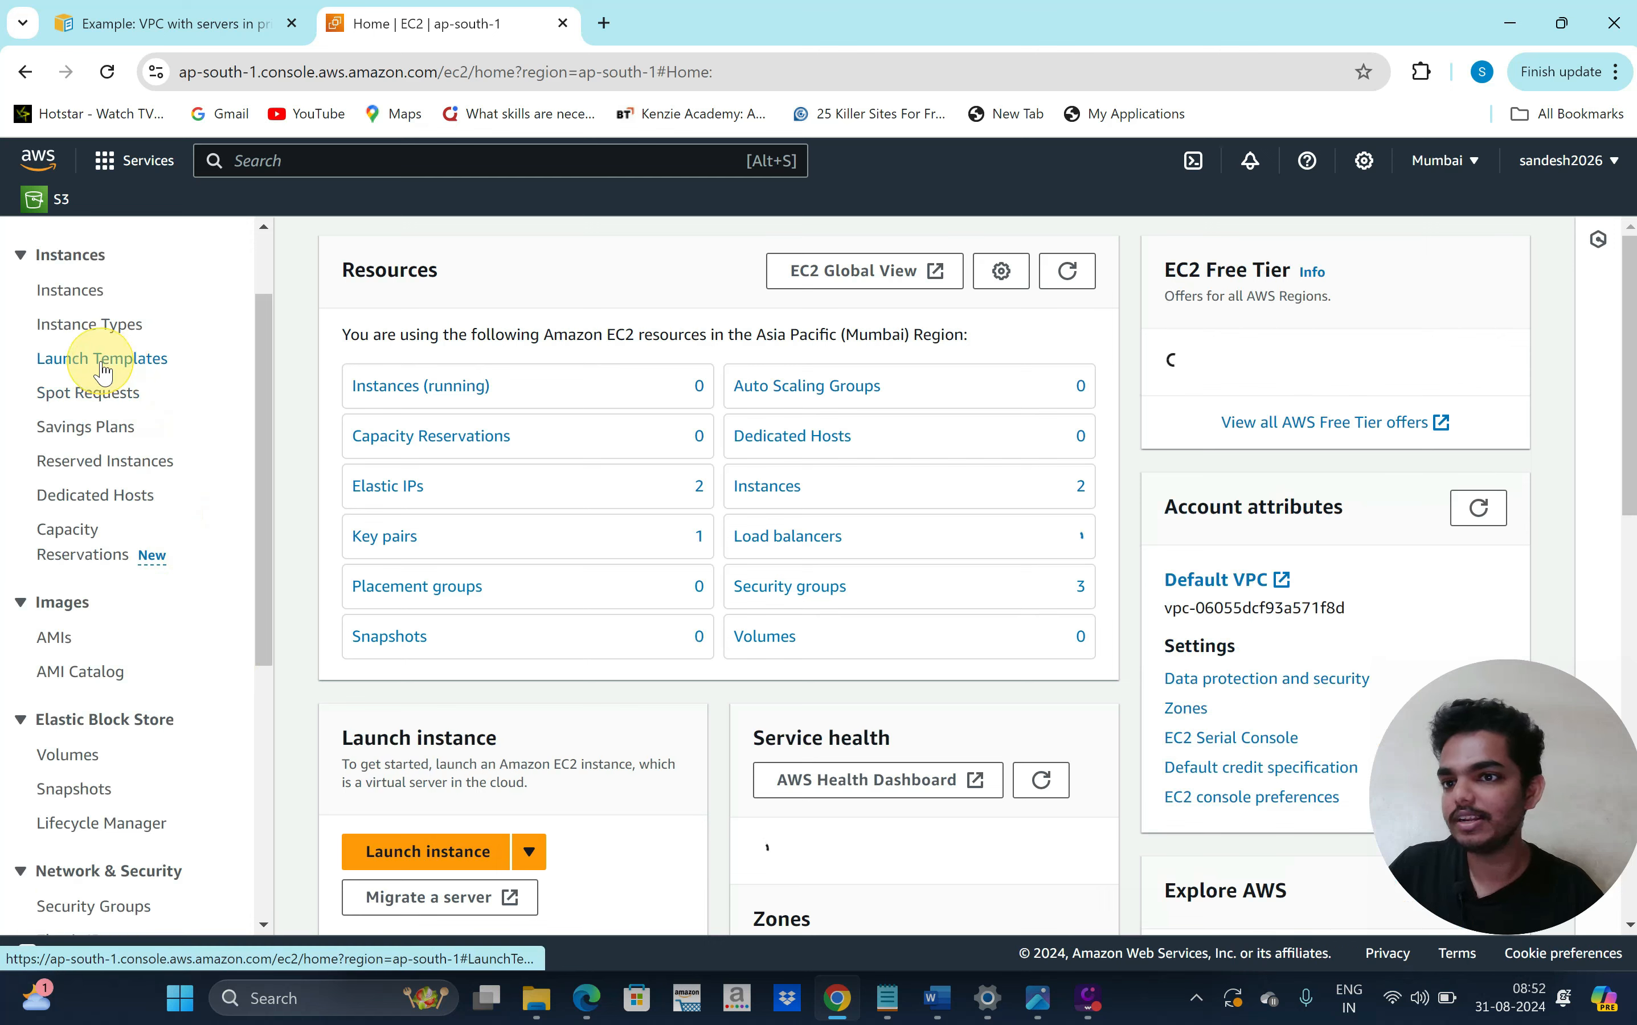
{"action": "left_click", "coordinate": [103, 359]}
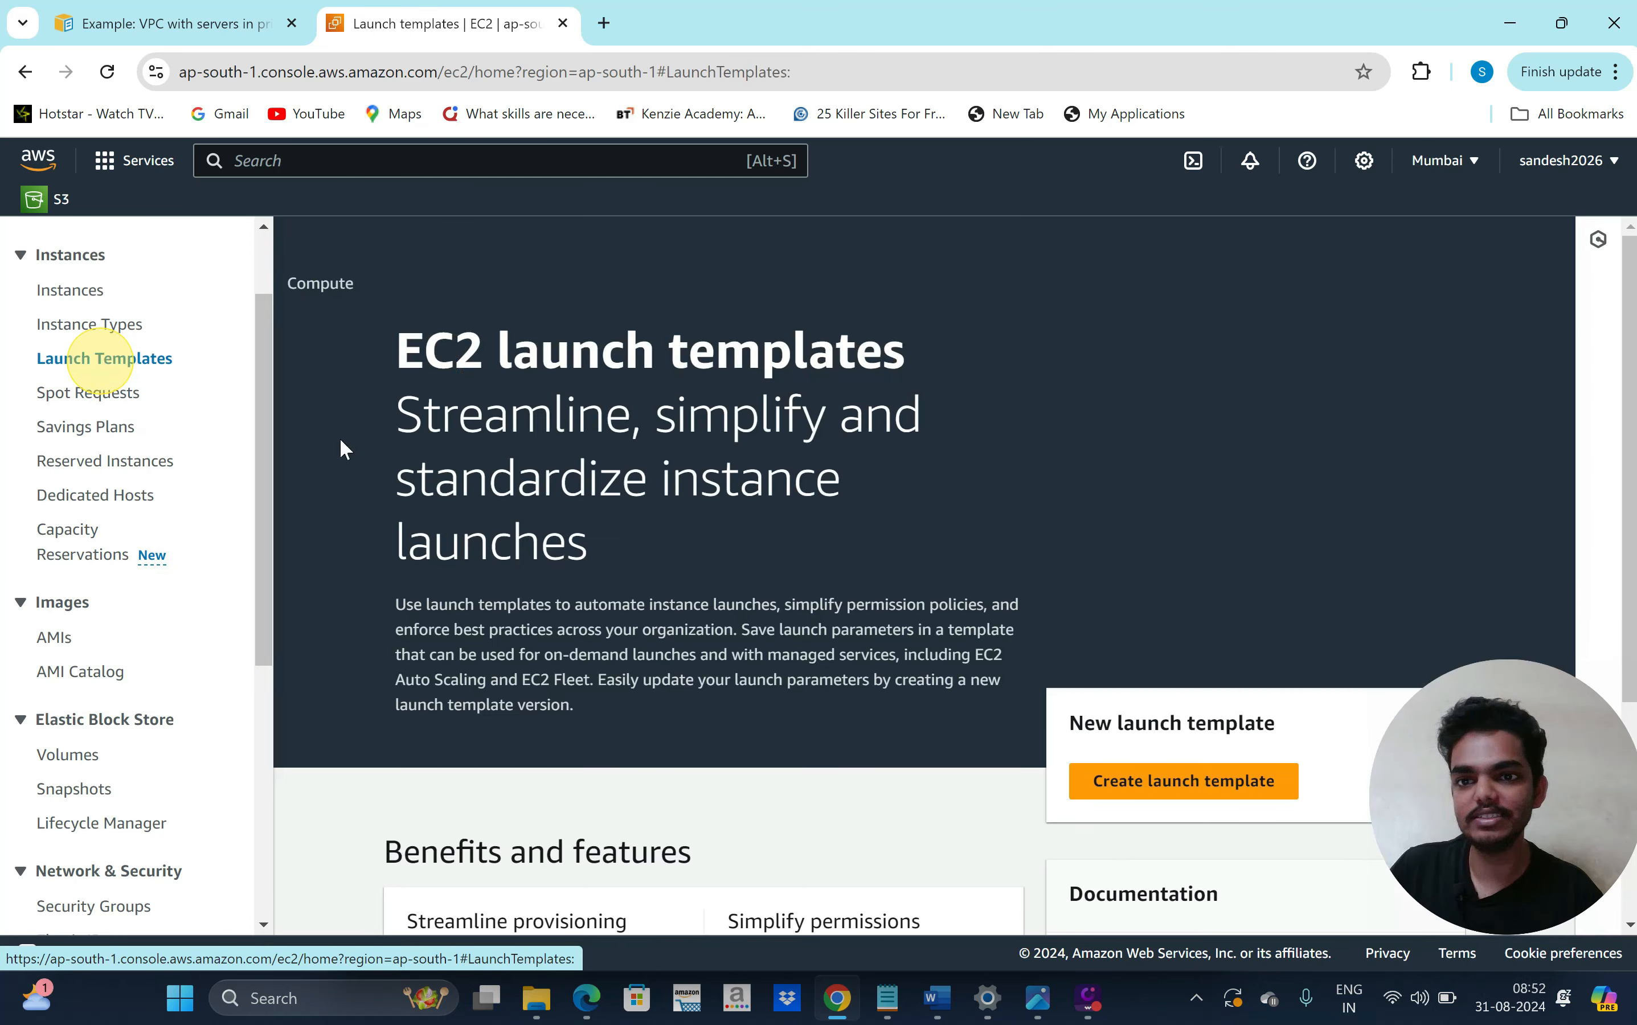
{"action": "scroll", "coordinate": [683, 667], "scroll_direction": "down", "scroll_amount": 1}
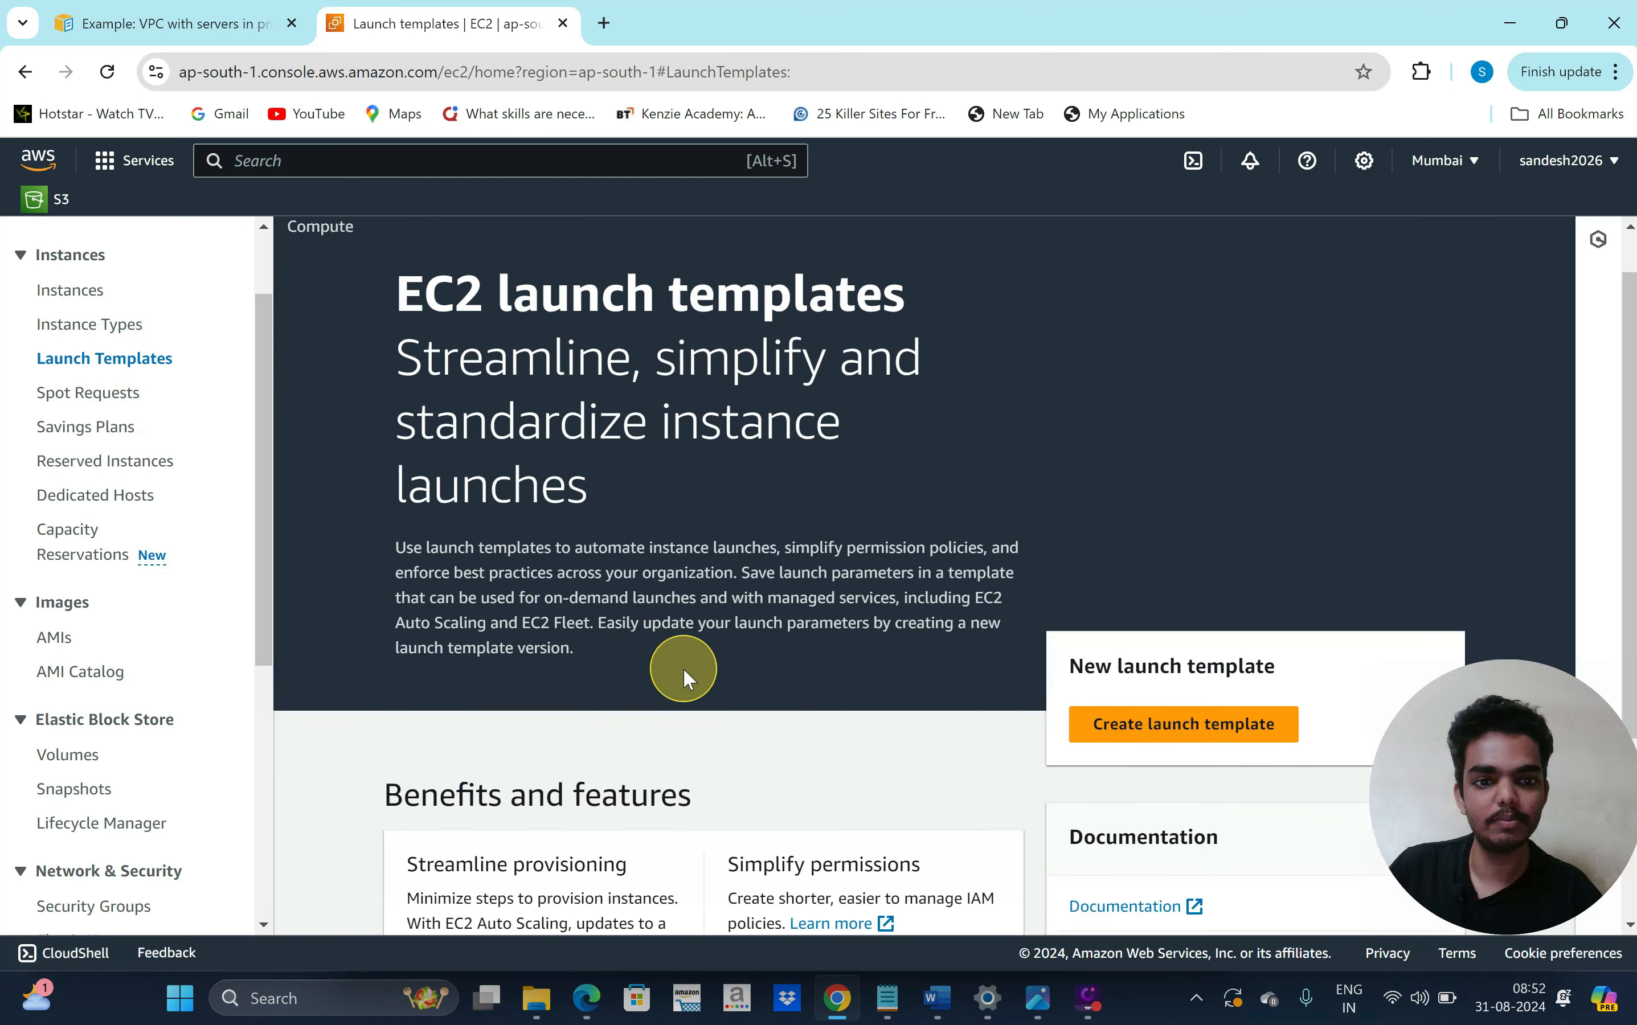
{"action": "left_click", "coordinate": [1117, 734]}
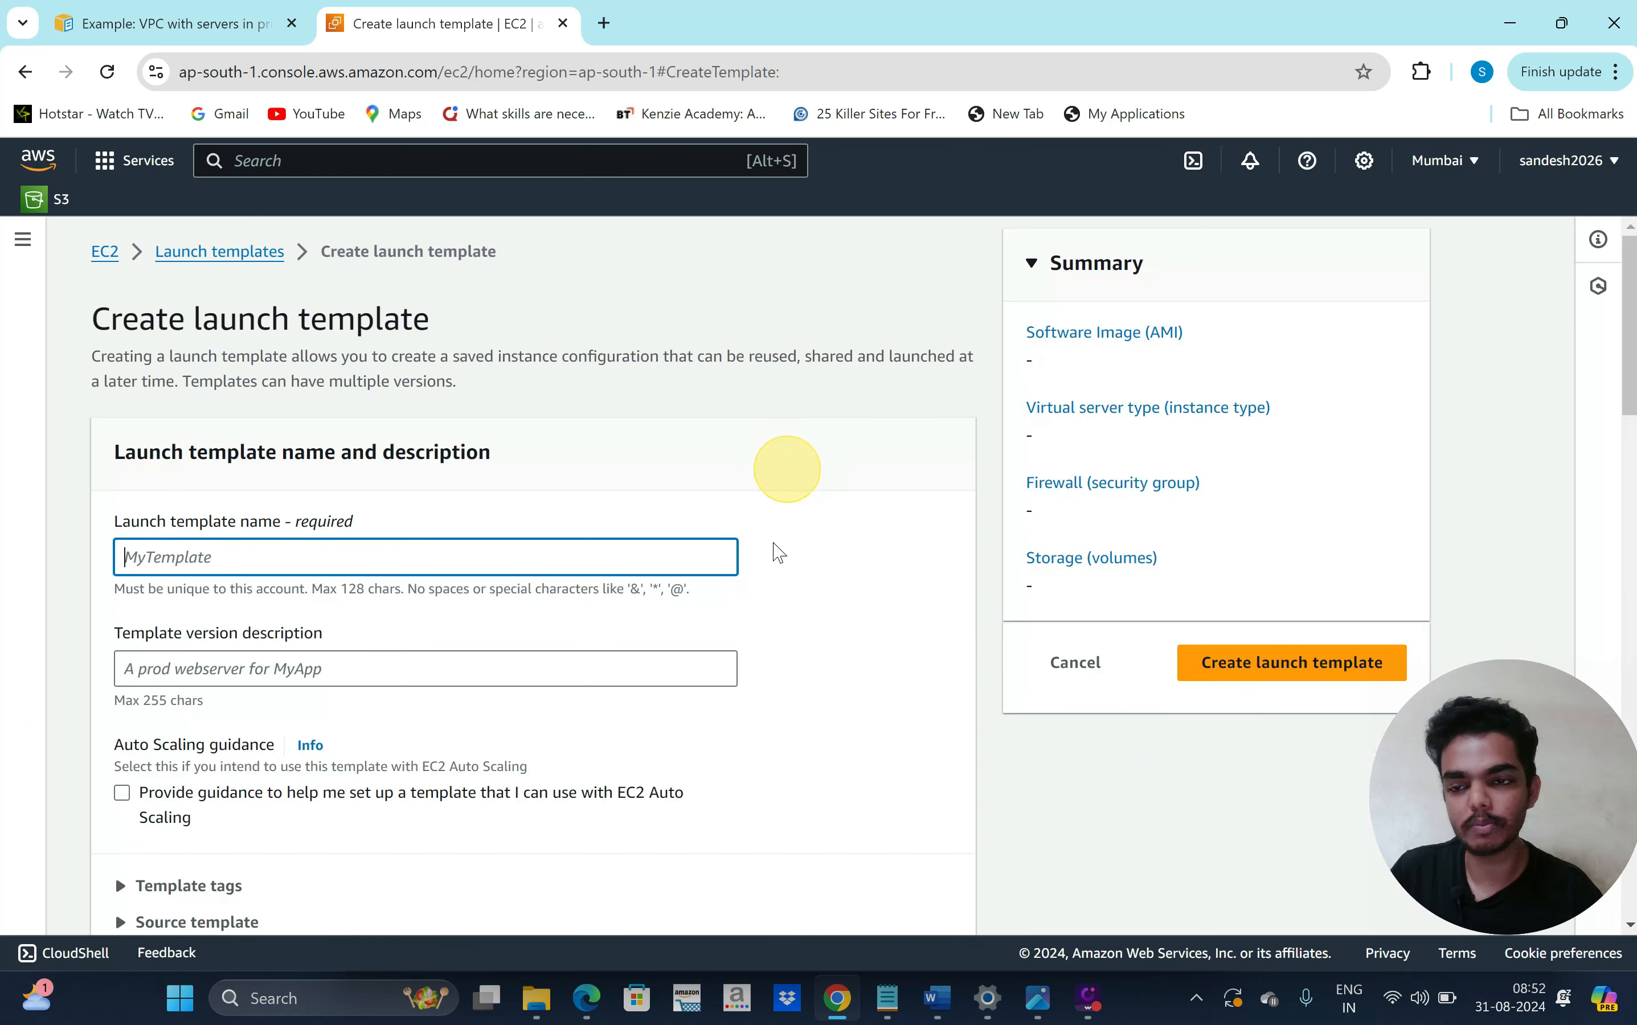
Name the launch template 'production' and choose the Ubuntu Server 24.04 LTS Quick Start AMI
{"action": "scroll", "coordinate": [780, 559], "scroll_direction": "down", "scroll_amount": 1}
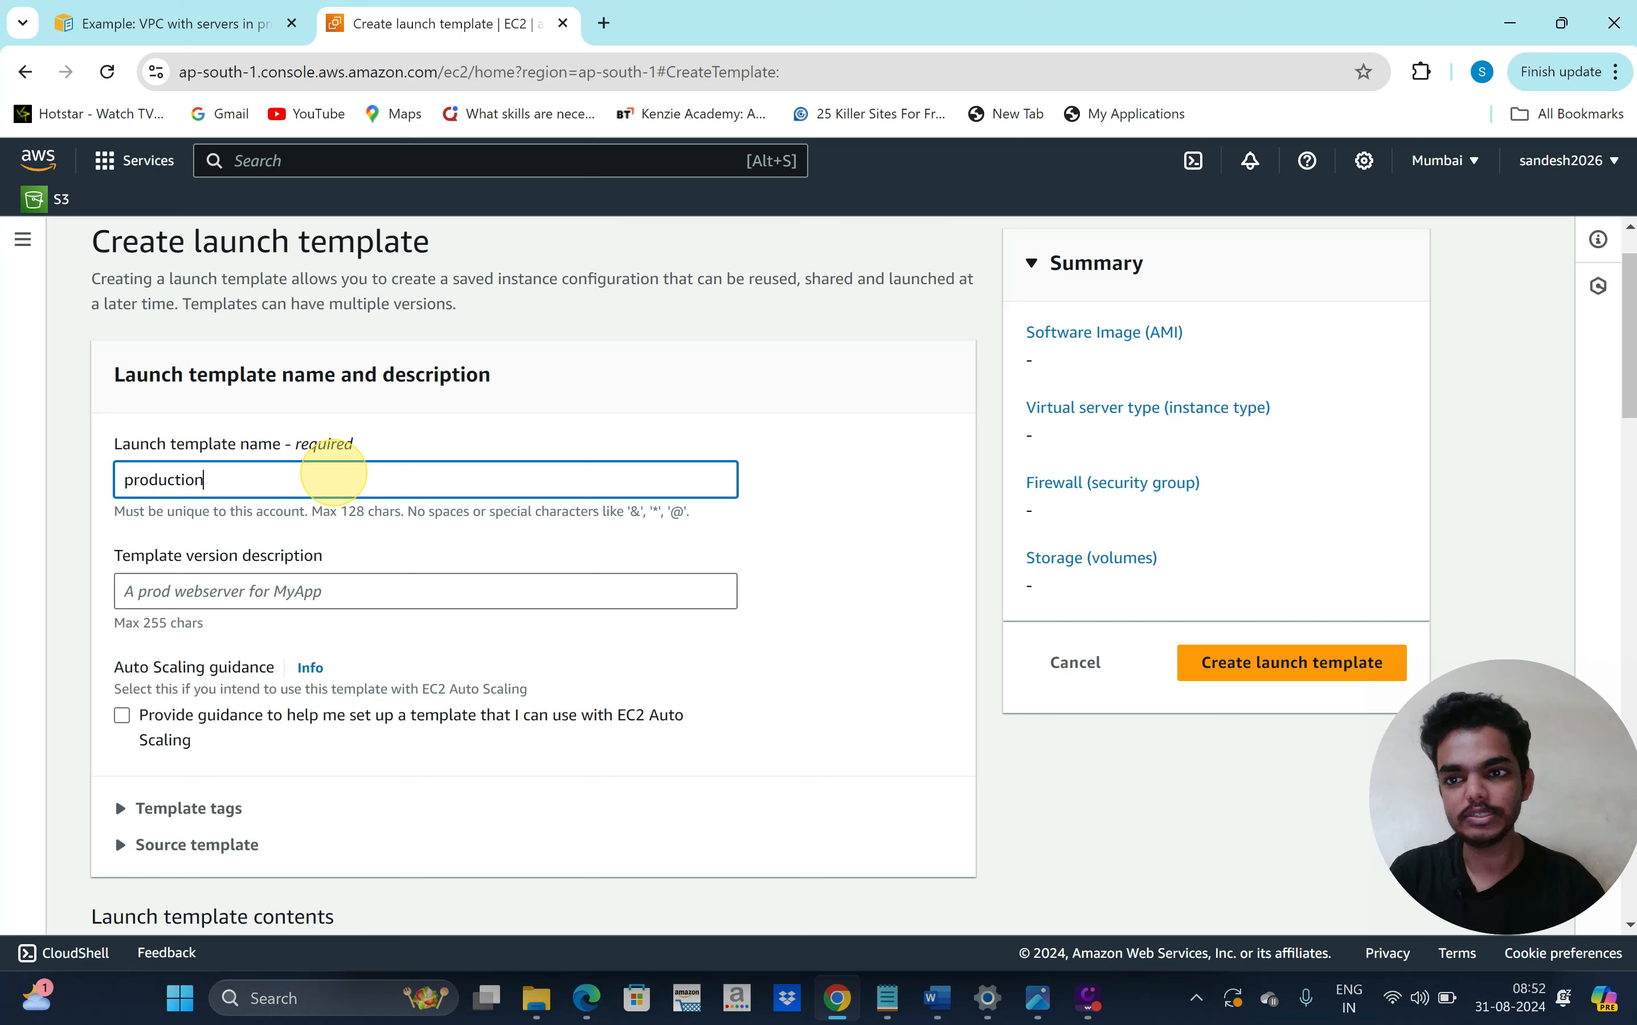
{"action": "type", "text": "production"}
{"action": "scroll", "coordinate": [854, 631], "scroll_direction": "down", "scroll_amount": 2}
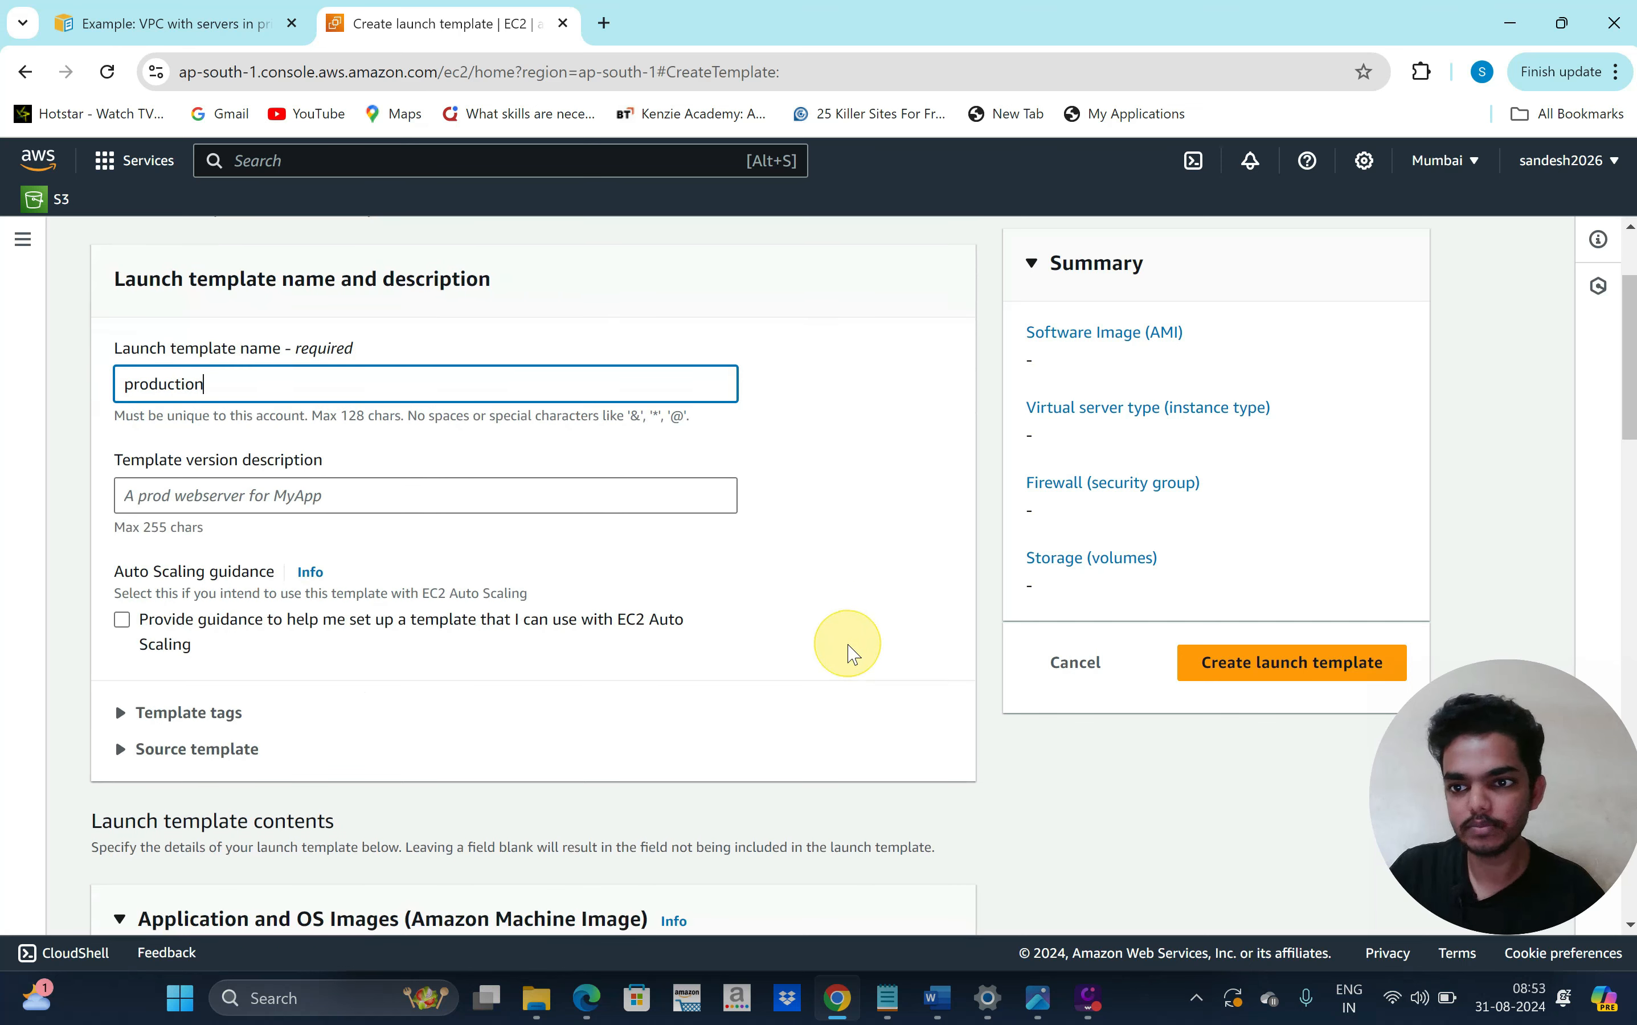
{"action": "scroll", "coordinate": [851, 653], "scroll_direction": "down", "scroll_amount": 4}
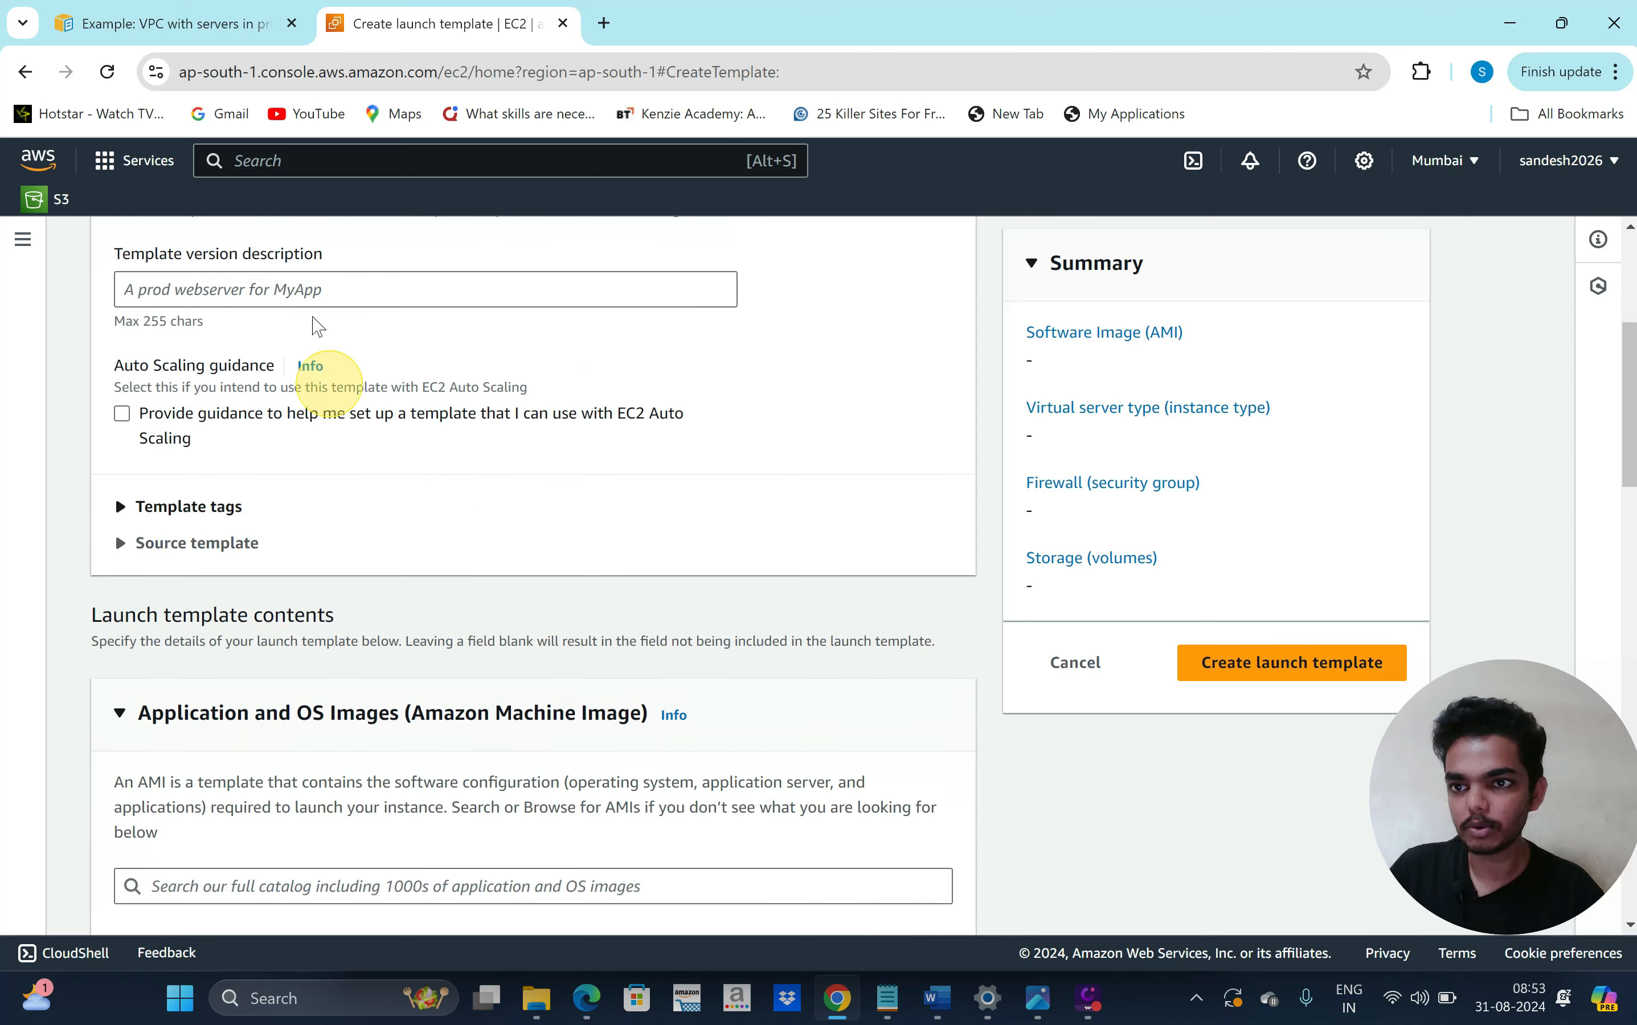
{"action": "scroll", "coordinate": [308, 508], "scroll_direction": "down", "scroll_amount": 3}
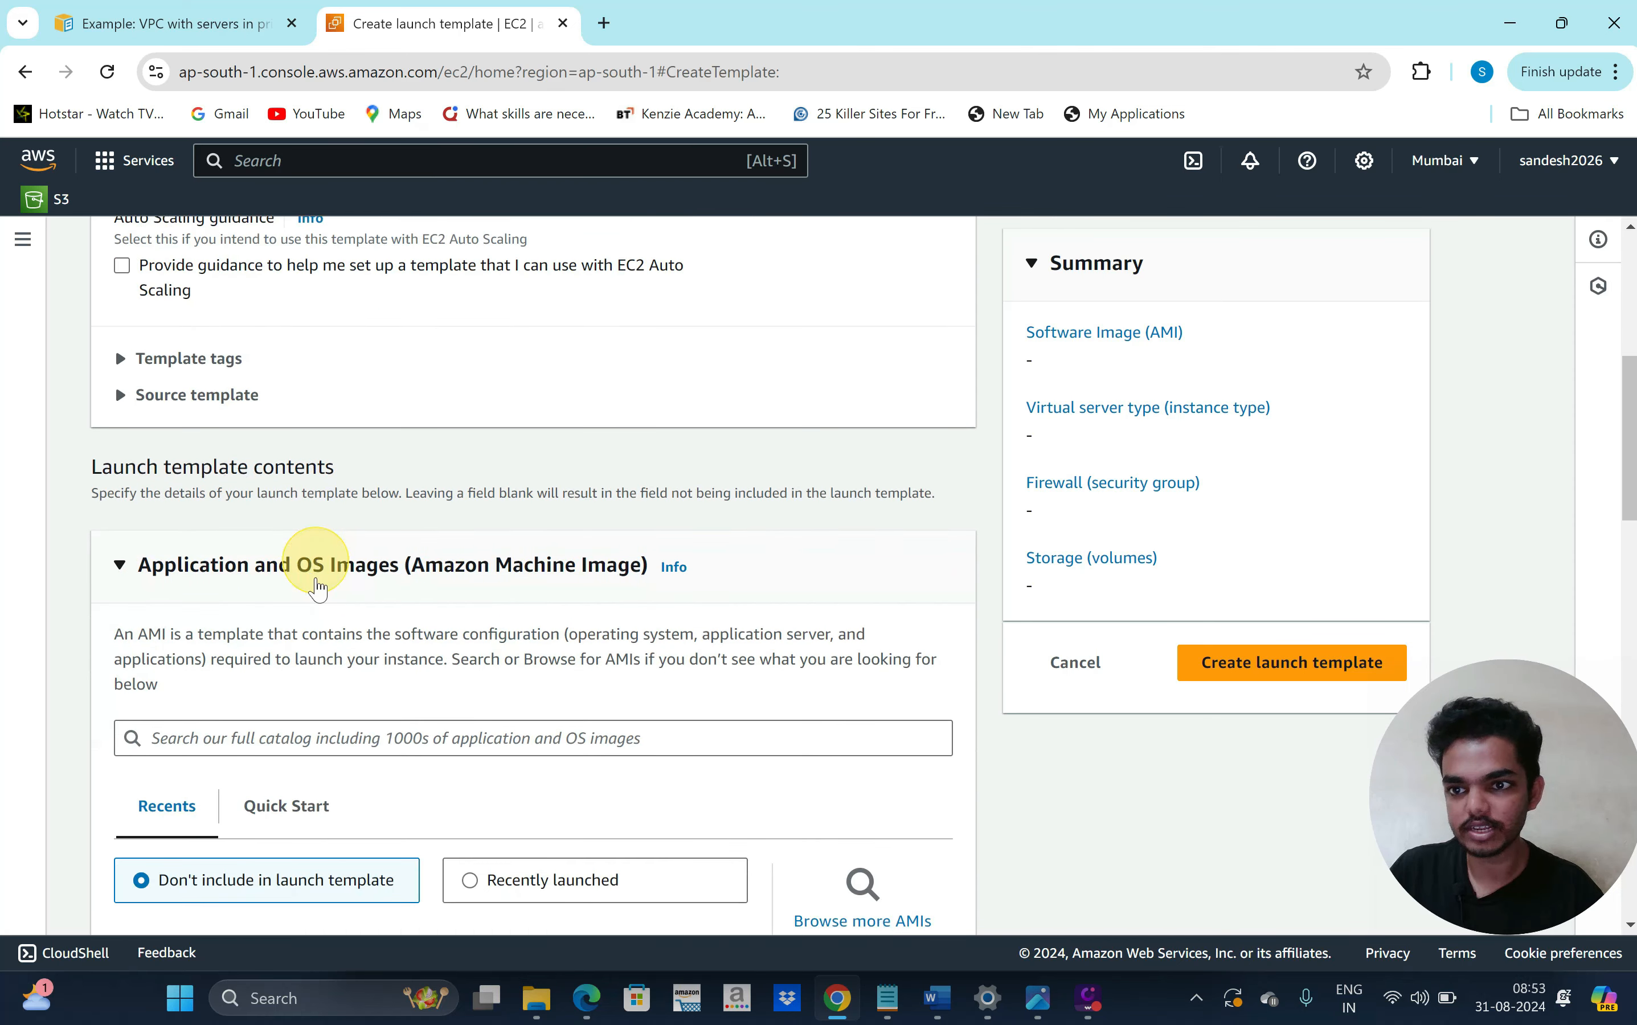
{"action": "scroll", "coordinate": [317, 589], "scroll_direction": "down", "scroll_amount": 3}
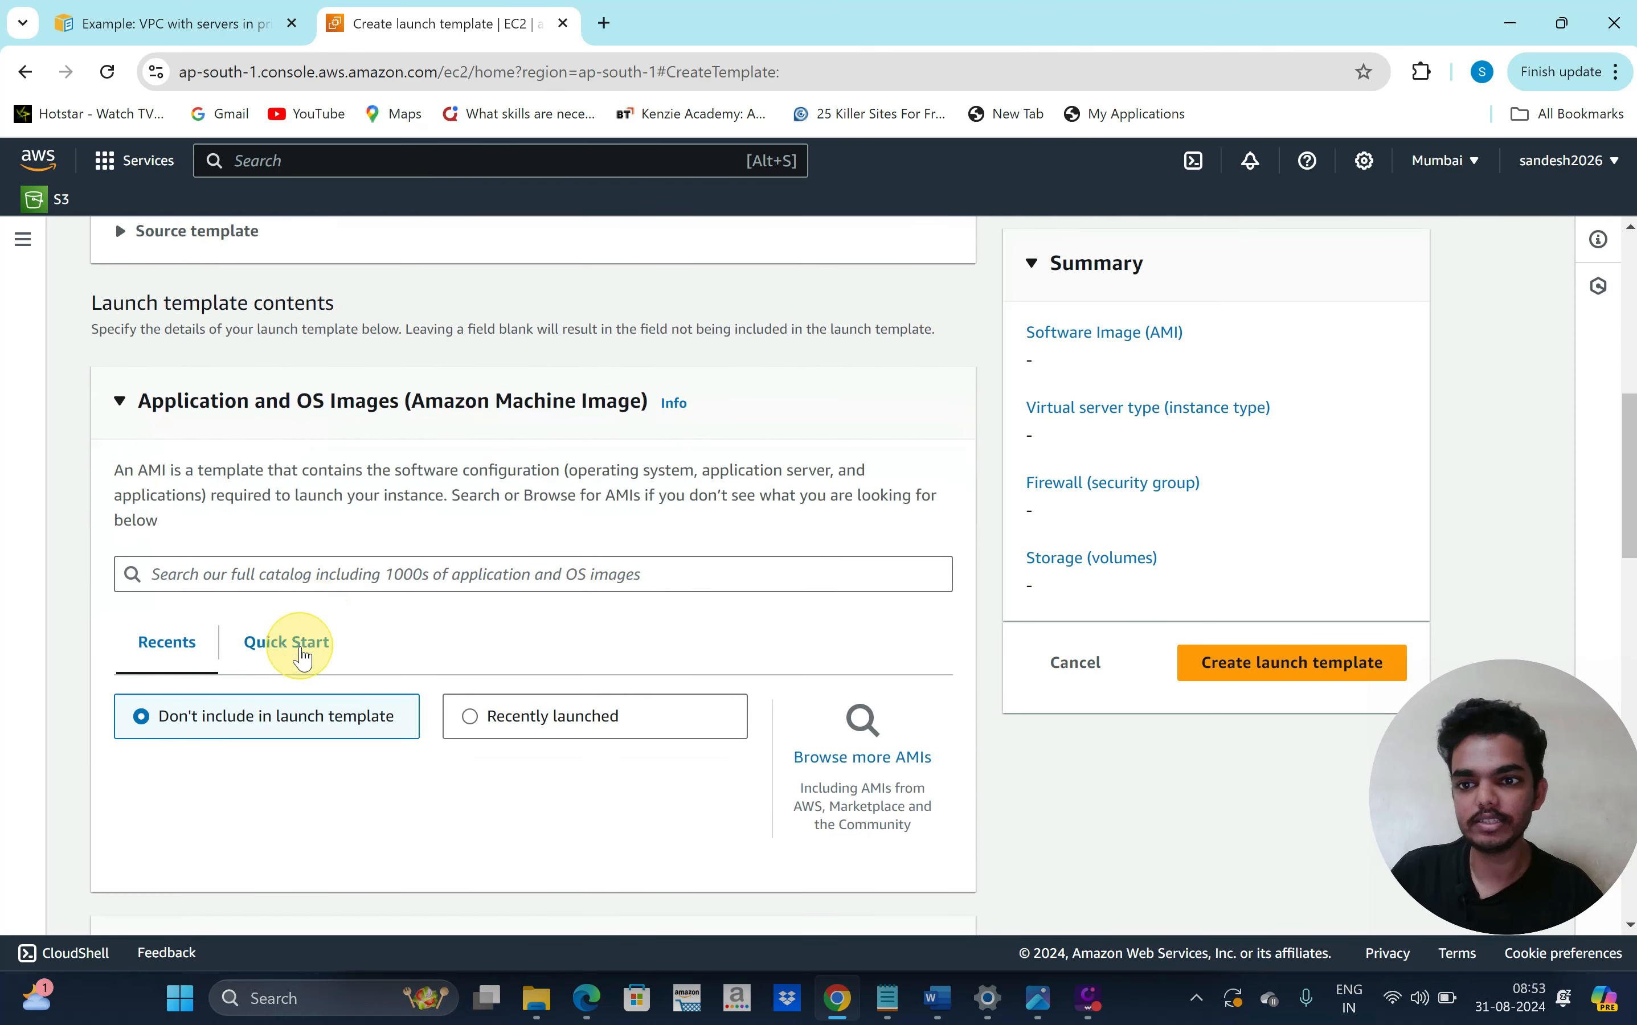
{"action": "left_click", "coordinate": [302, 645]}
{"action": "scroll", "coordinate": [434, 631], "scroll_direction": "down", "scroll_amount": 1}
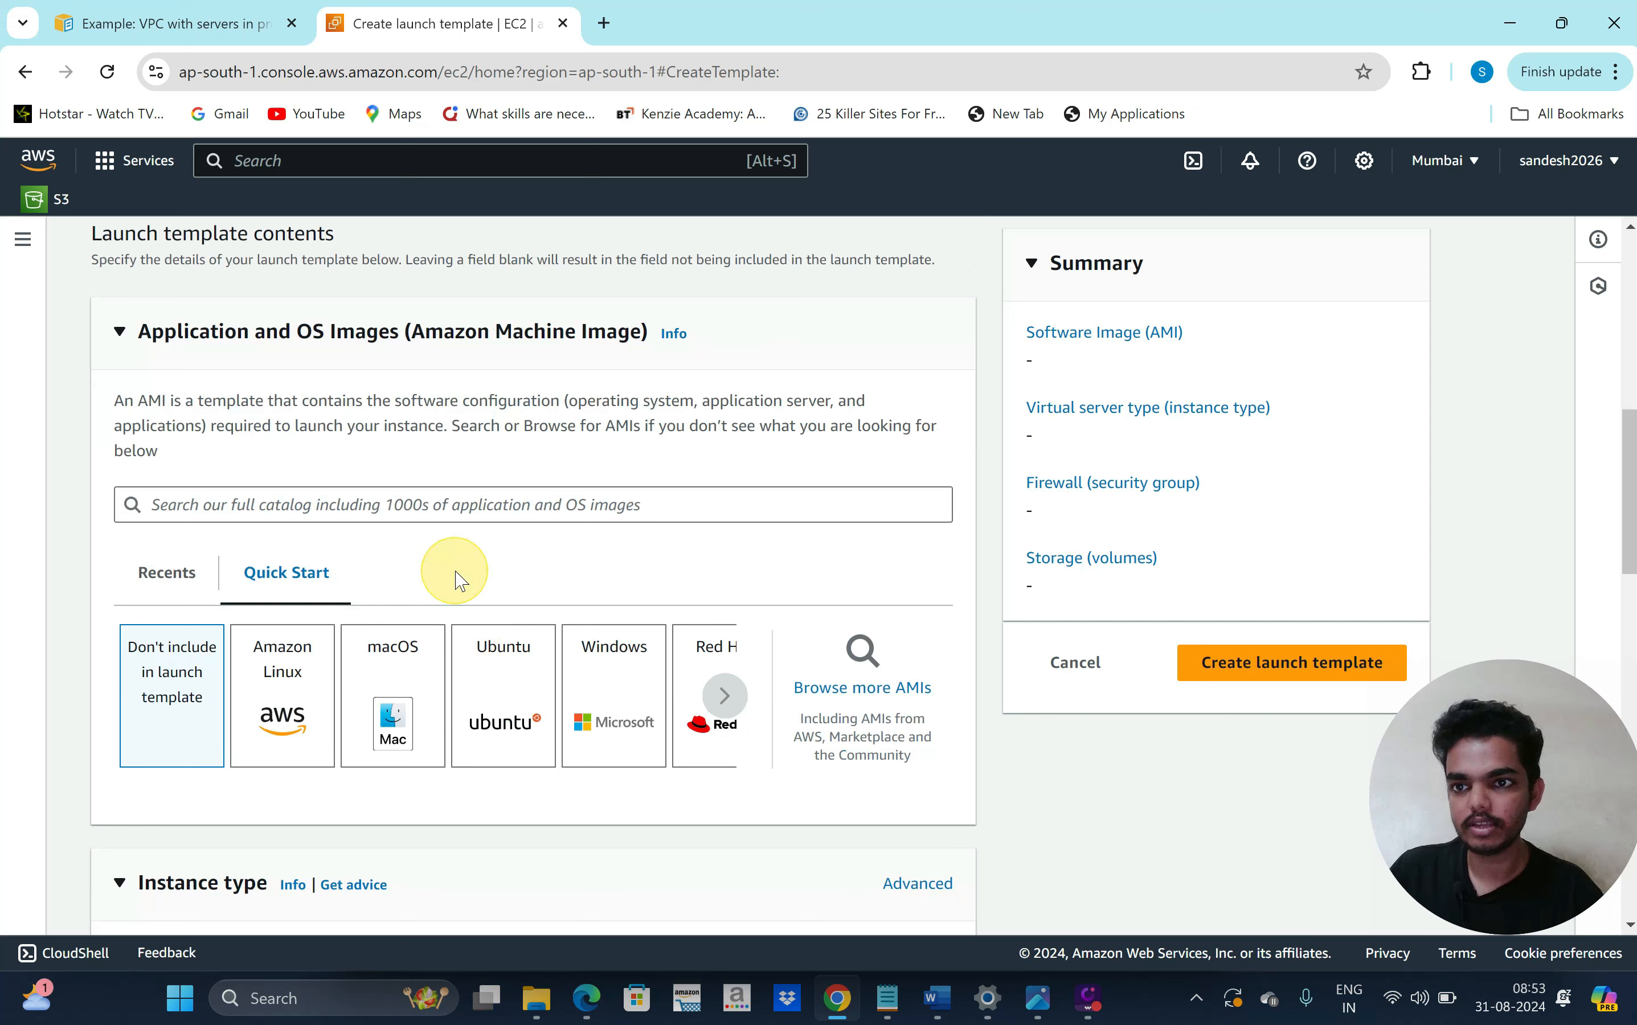
{"action": "scroll", "coordinate": [468, 569], "scroll_direction": "down", "scroll_amount": 1}
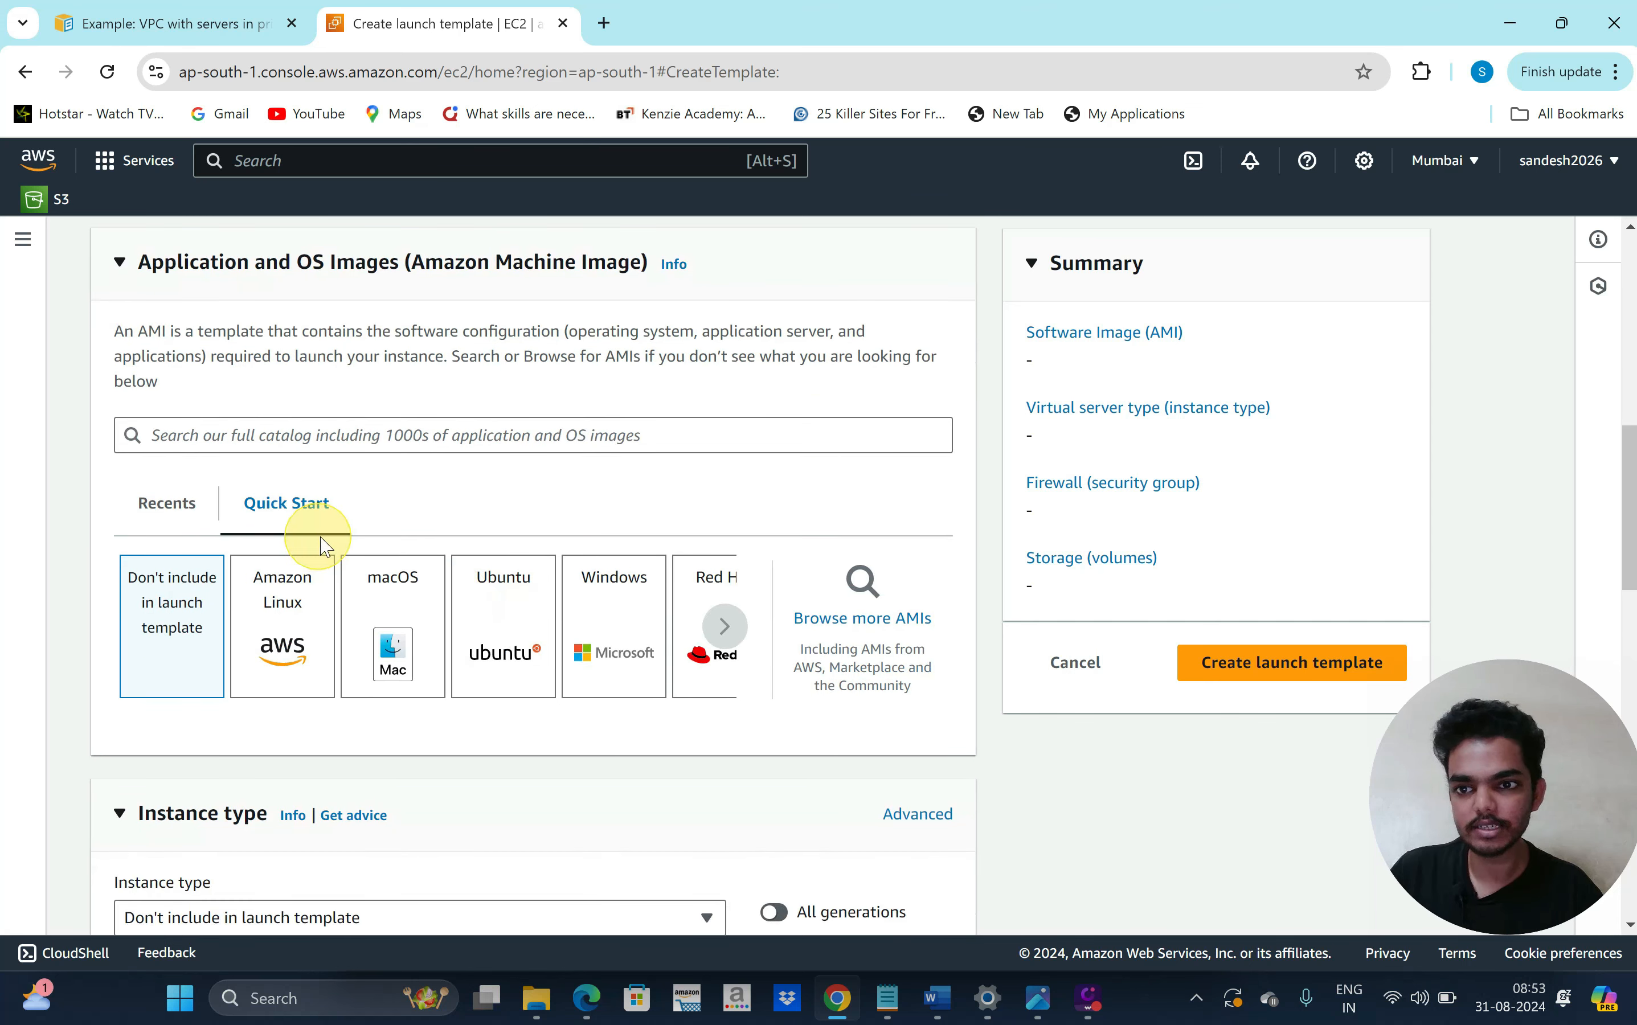
{"action": "left_click", "coordinate": [510, 625]}
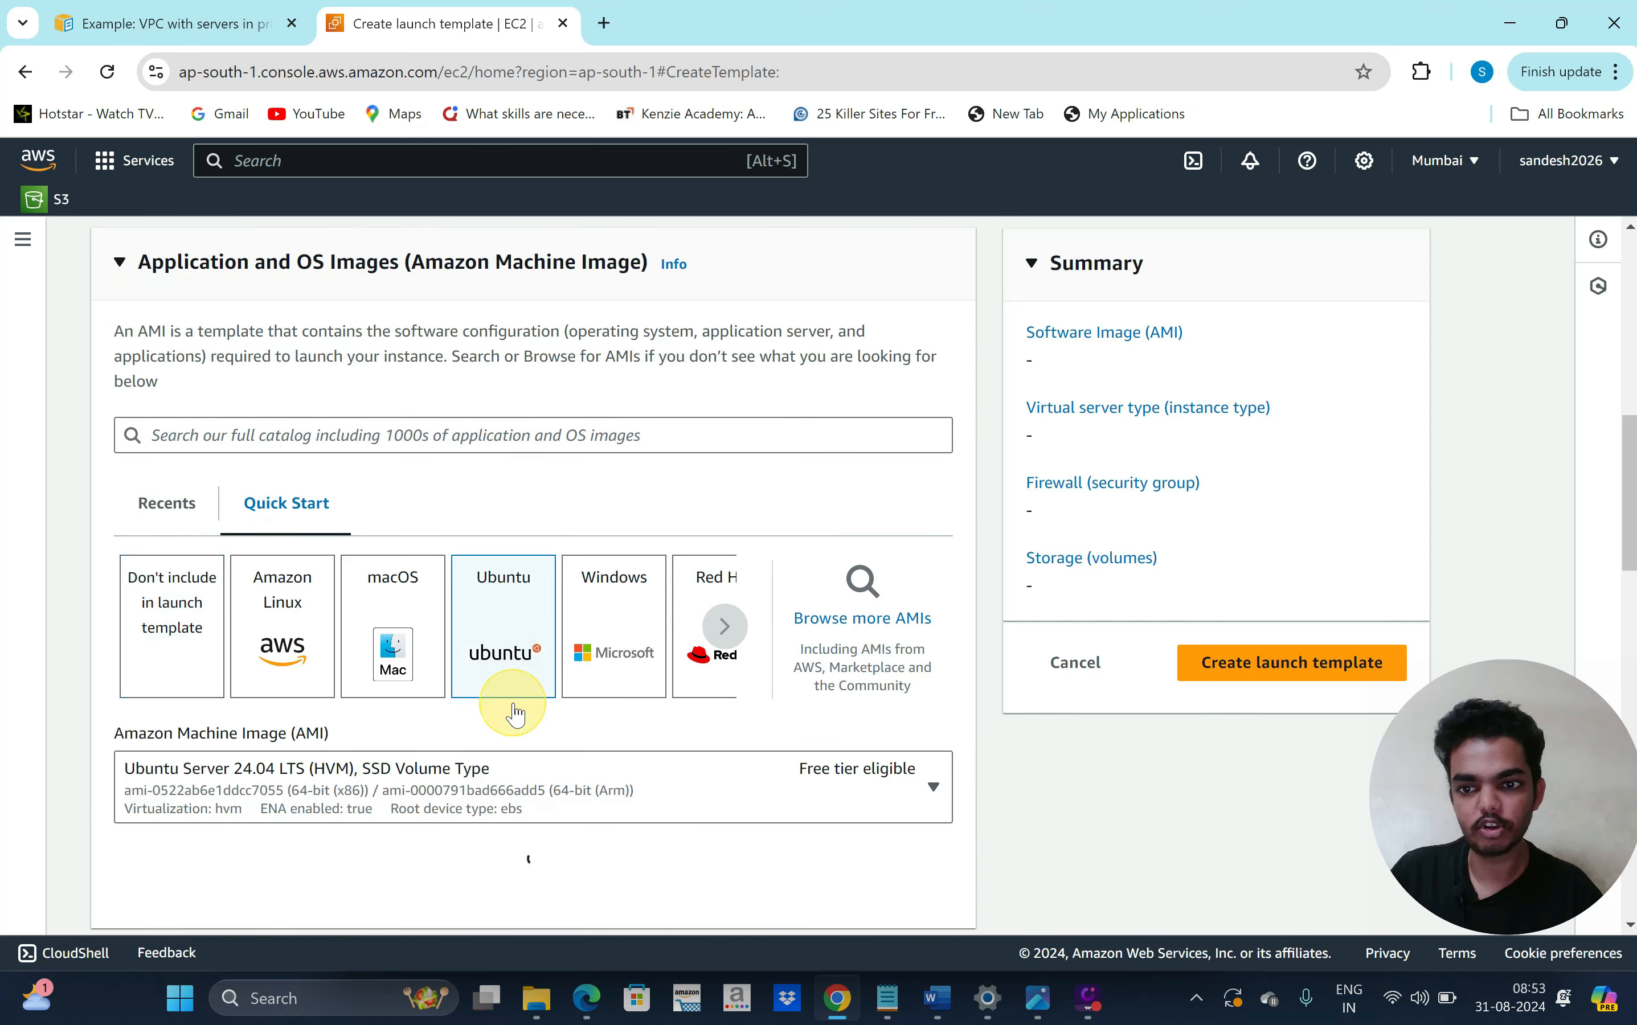
Set the launch template's instance type to t2.micro
{"action": "scroll", "coordinate": [502, 752], "scroll_direction": "down", "scroll_amount": 2}
{"action": "scroll", "coordinate": [434, 719], "scroll_direction": "down", "scroll_amount": 1}
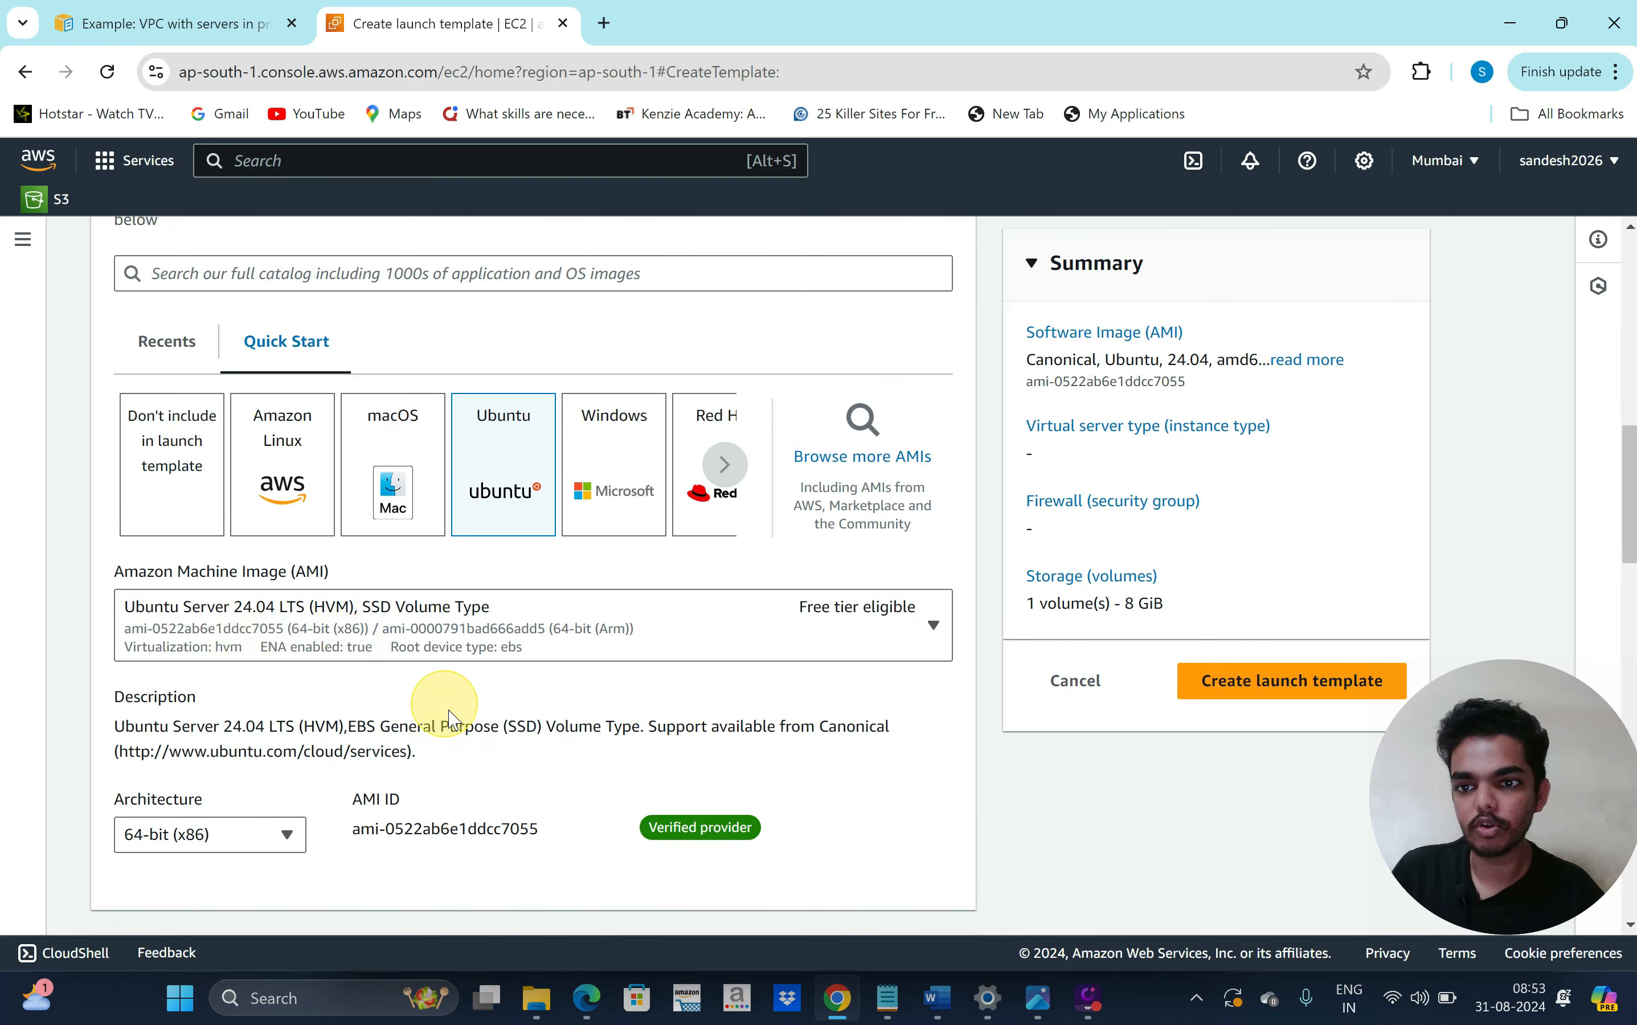
{"action": "scroll", "coordinate": [439, 694], "scroll_direction": "down", "scroll_amount": 4}
{"action": "scroll", "coordinate": [475, 694], "scroll_direction": "down", "scroll_amount": 2}
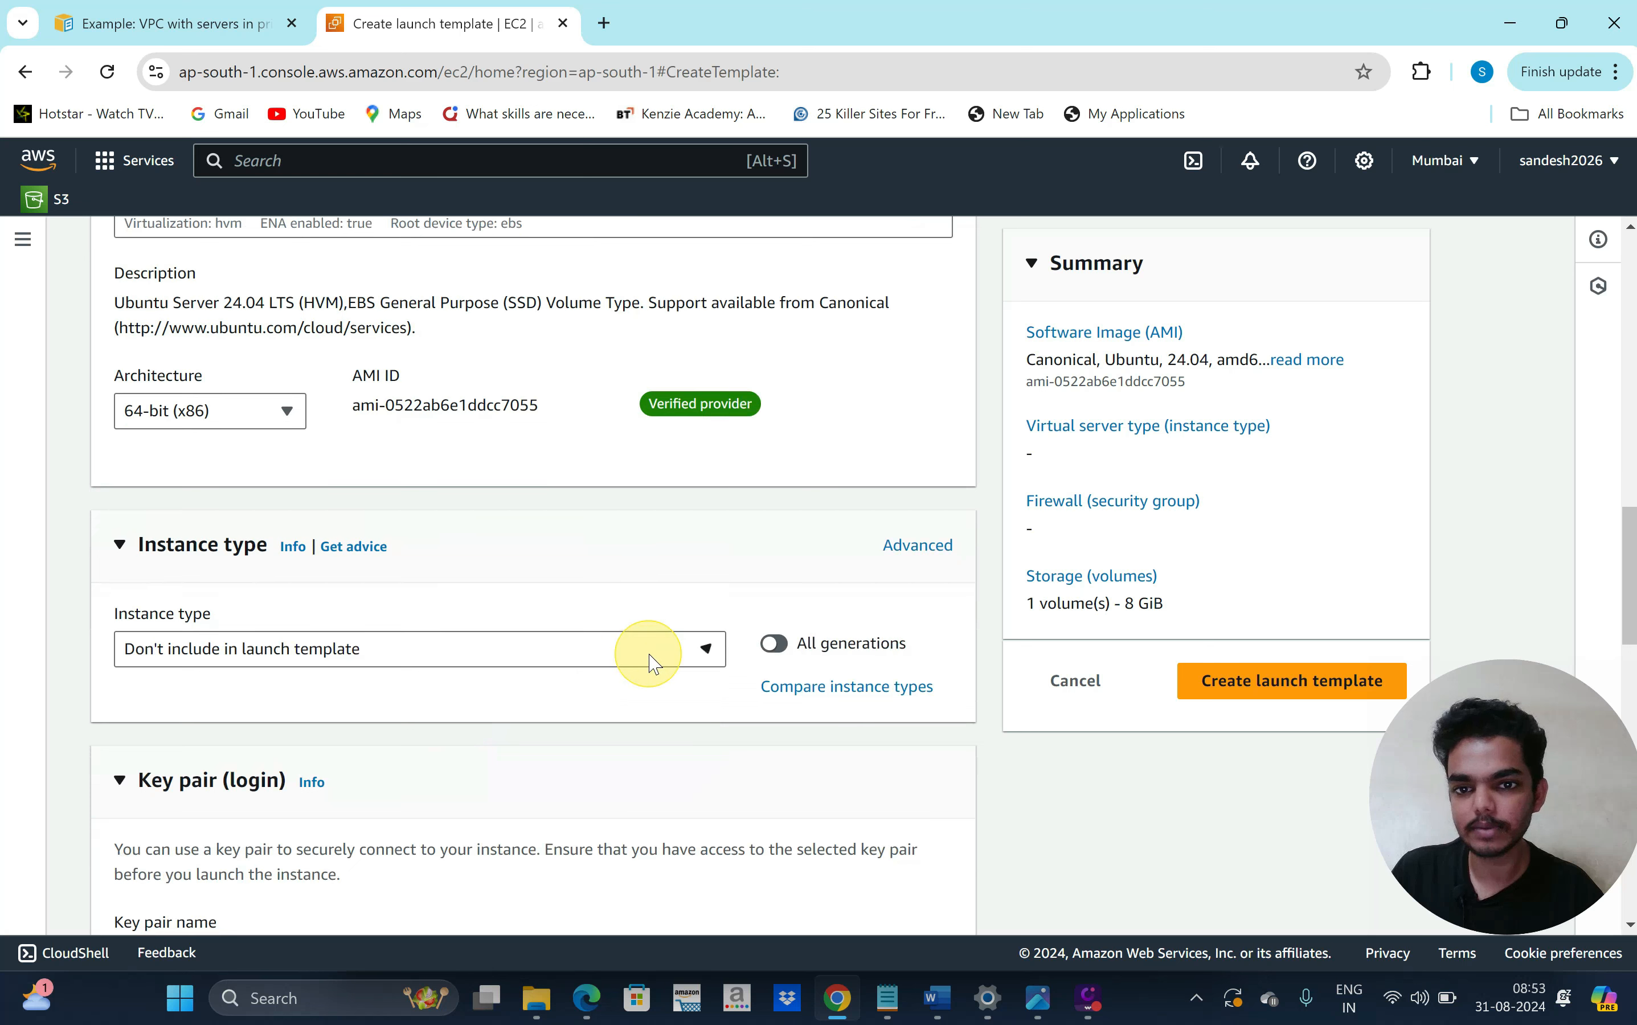
{"action": "left_click", "coordinate": [652, 663]}
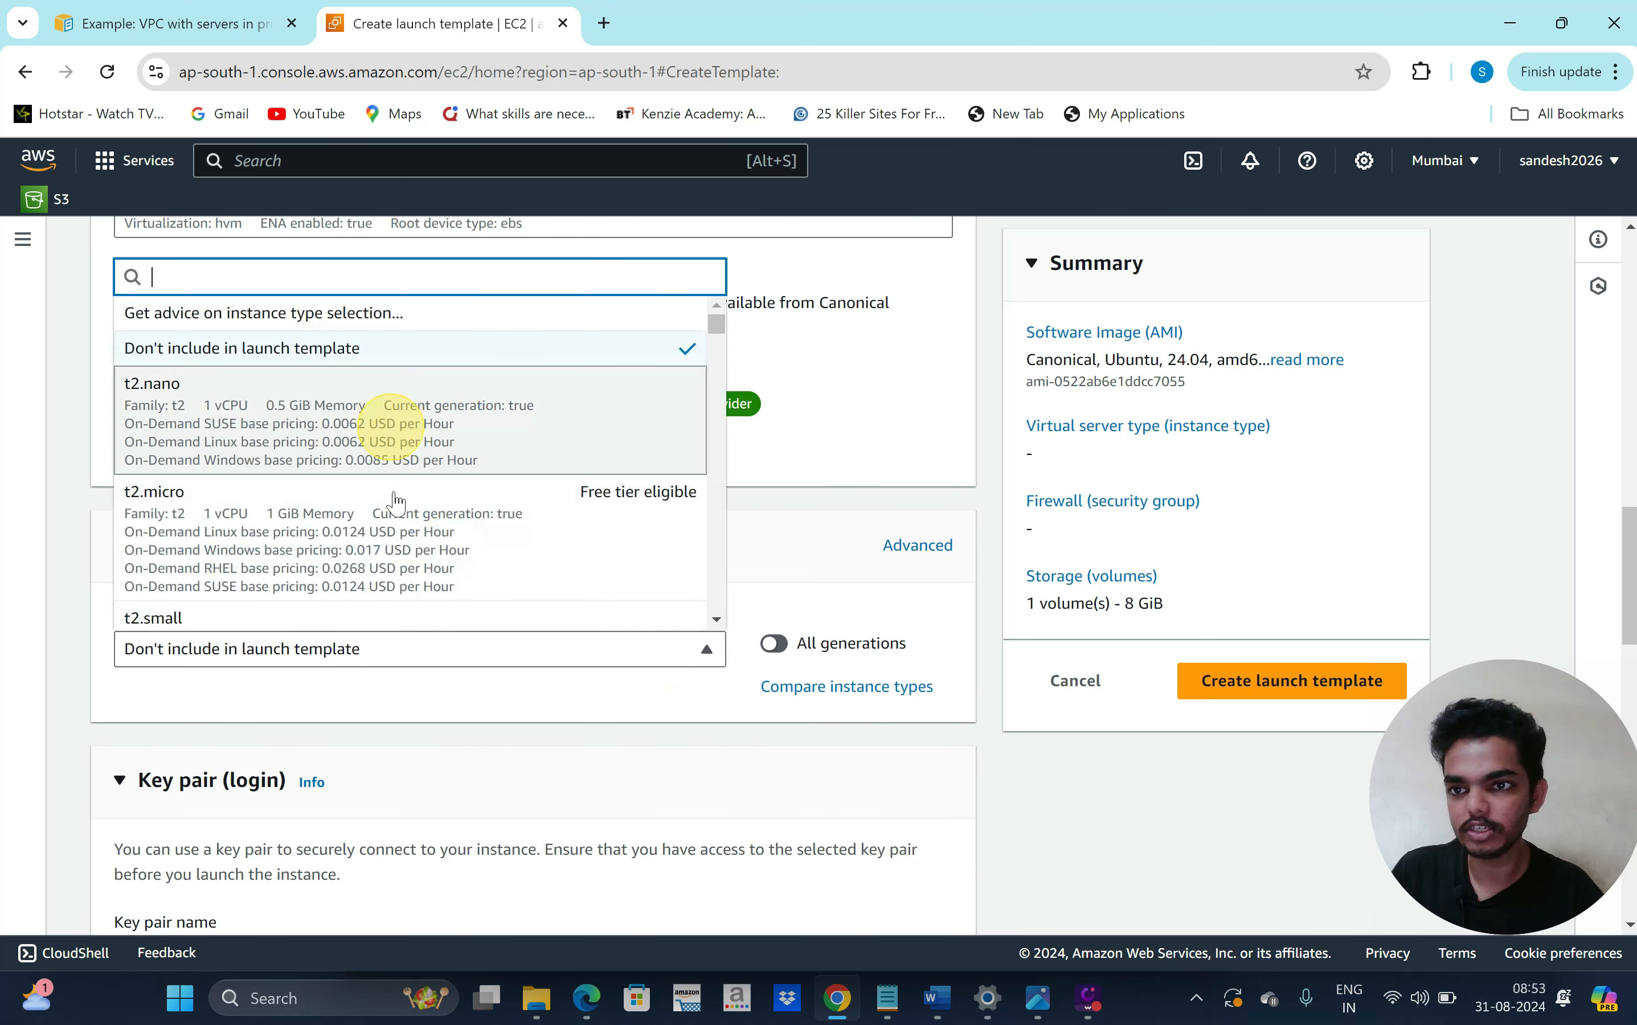
{"action": "left_click", "coordinate": [413, 551]}
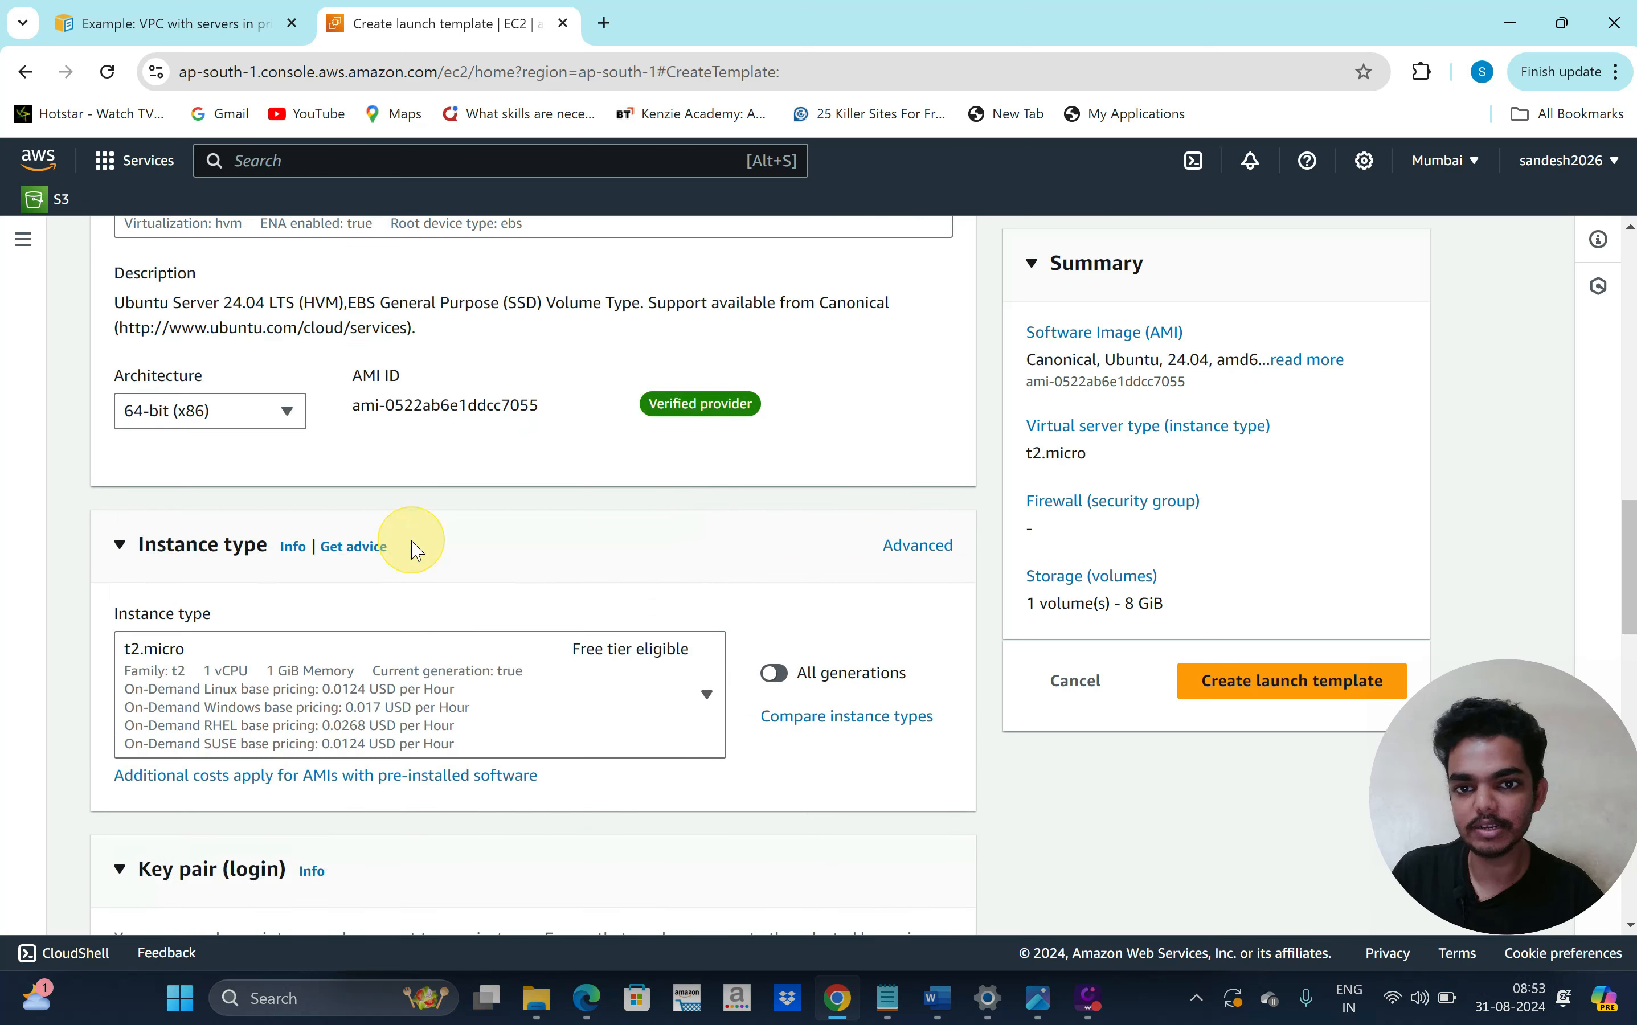
Select mykeypair as the login key pair
{"action": "scroll", "coordinate": [584, 628], "scroll_direction": "down", "scroll_amount": 6}
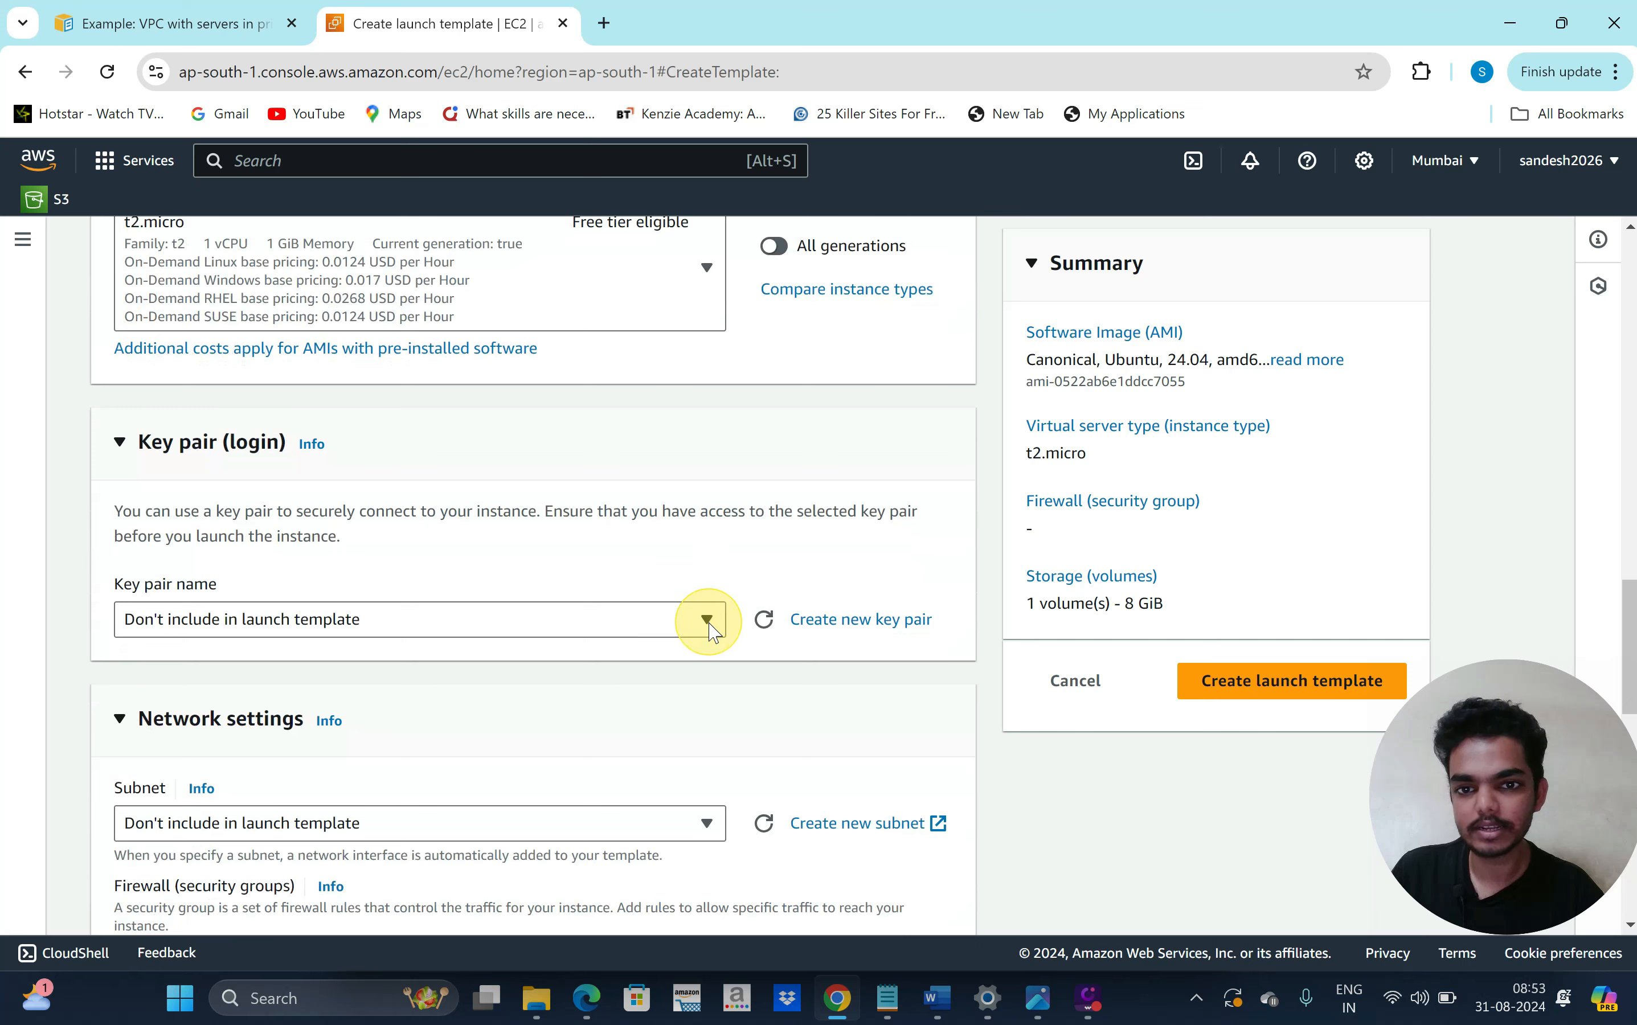
{"action": "left_click", "coordinate": [705, 620]}
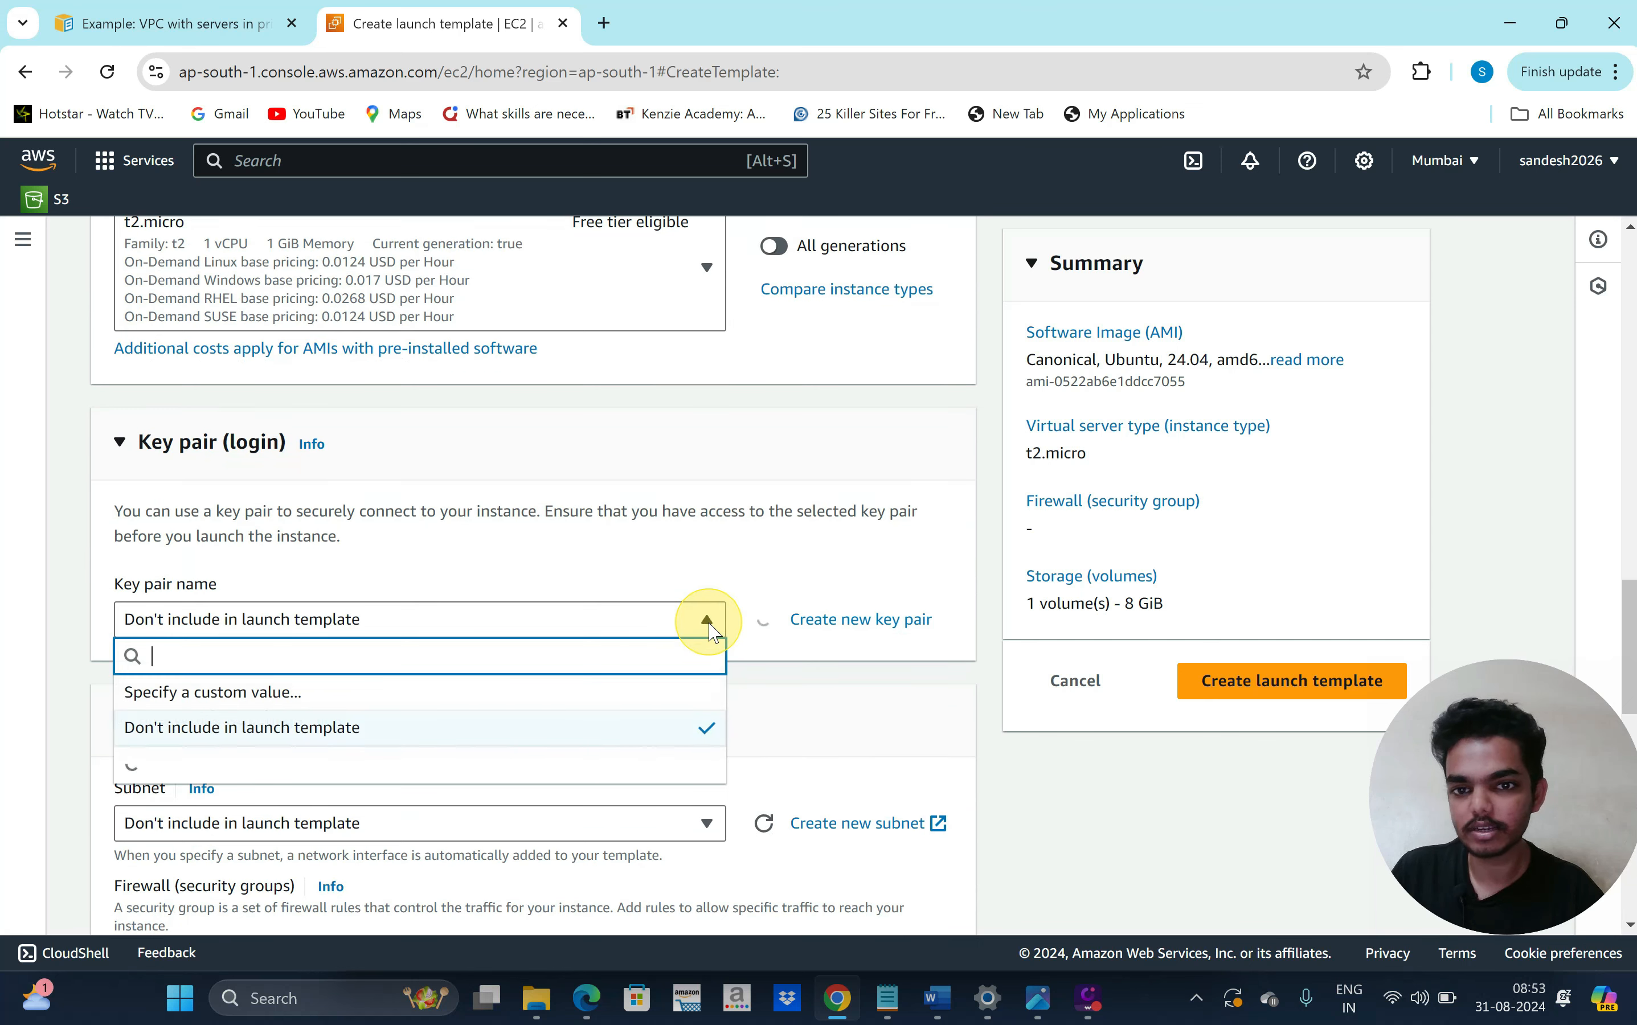
{"action": "left_click", "coordinate": [449, 770]}
{"action": "scroll", "coordinate": [373, 672], "scroll_direction": "down", "scroll_amount": 1}
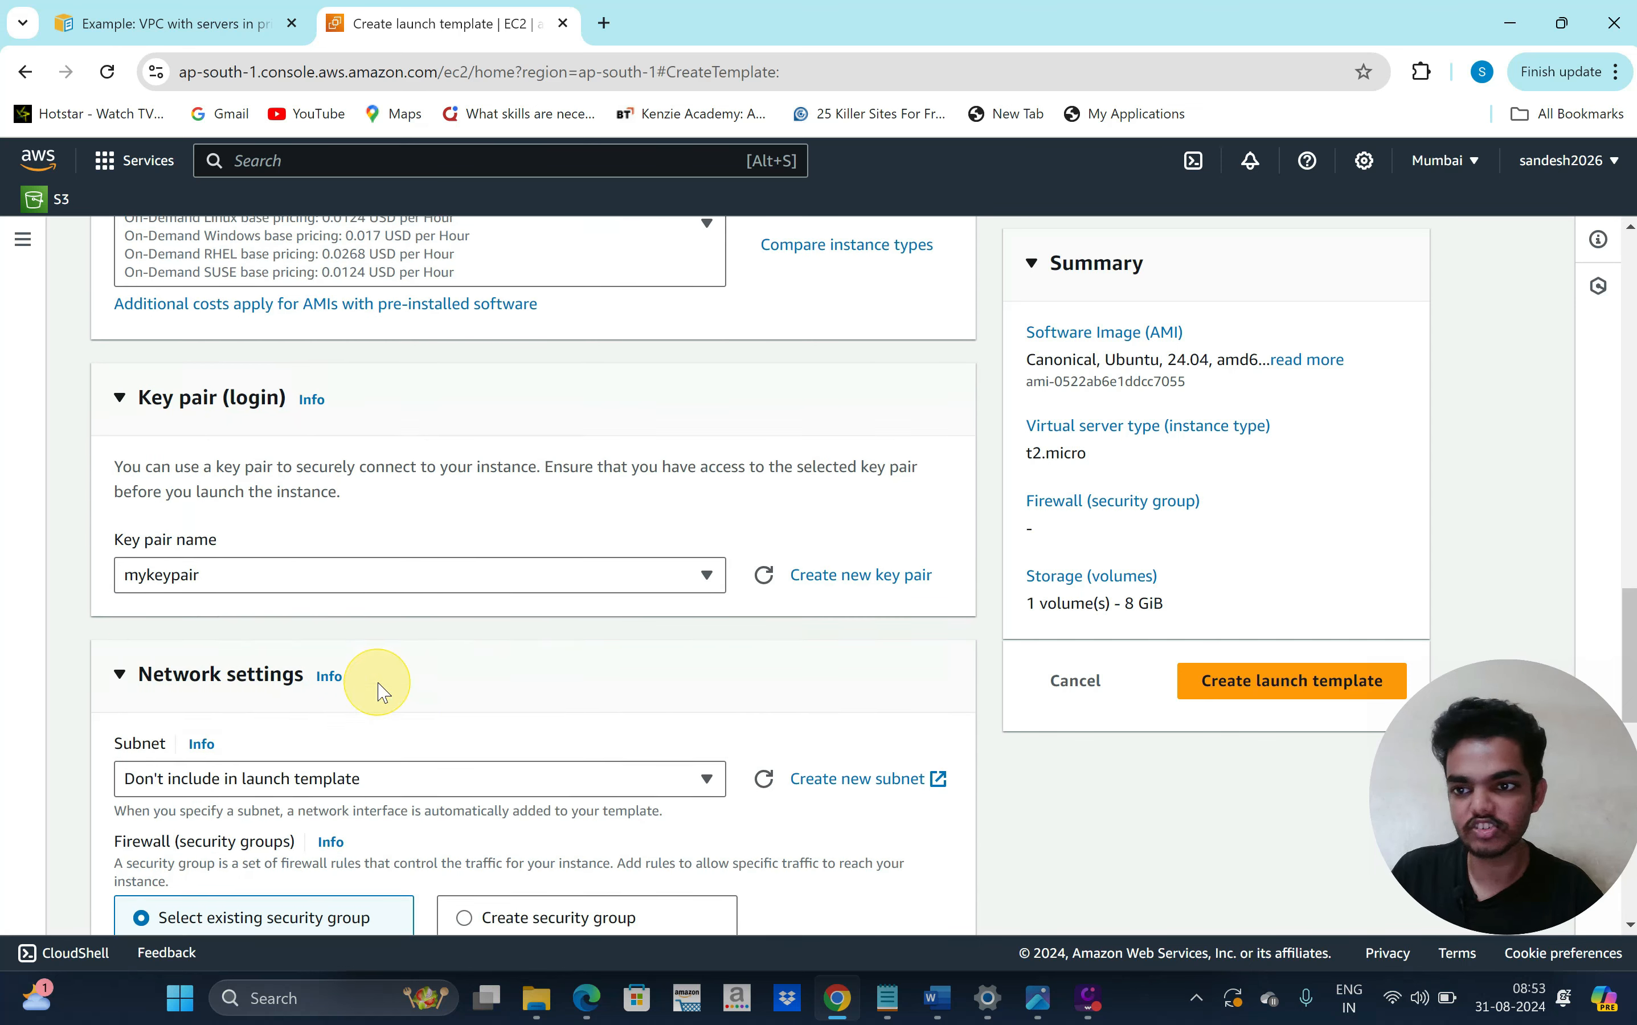
{"action": "scroll", "coordinate": [434, 668], "scroll_direction": "down", "scroll_amount": 1}
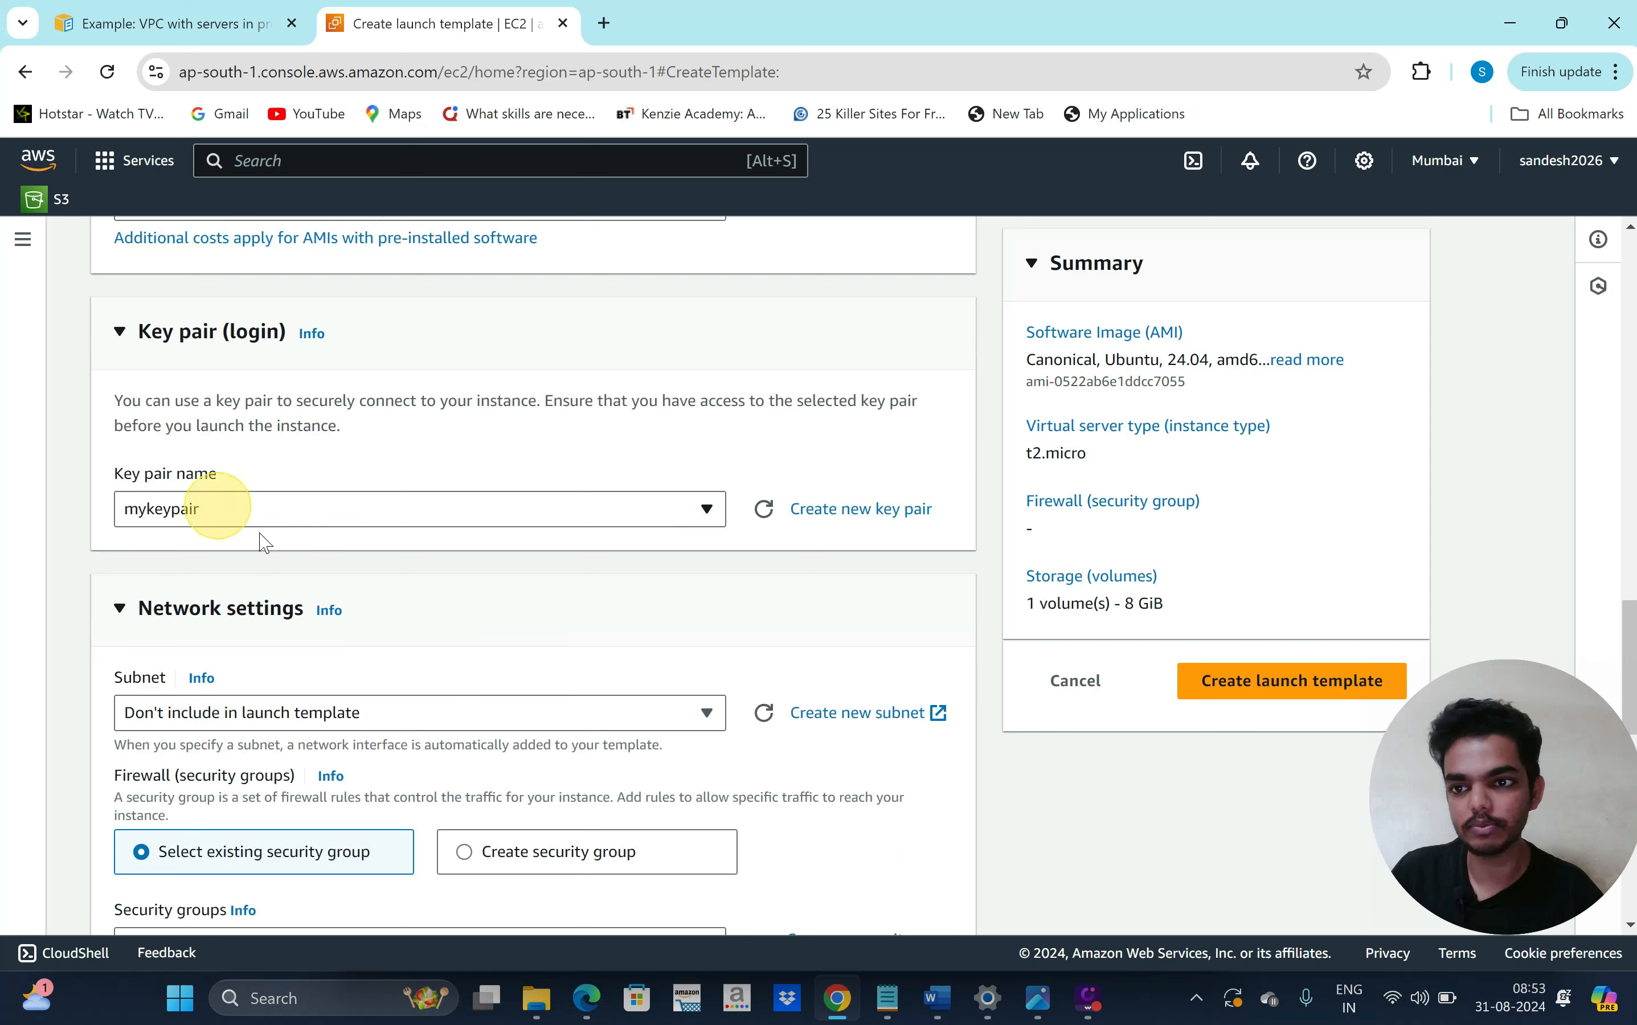
{"action": "scroll", "coordinate": [597, 684], "scroll_direction": "down", "scroll_amount": 3}
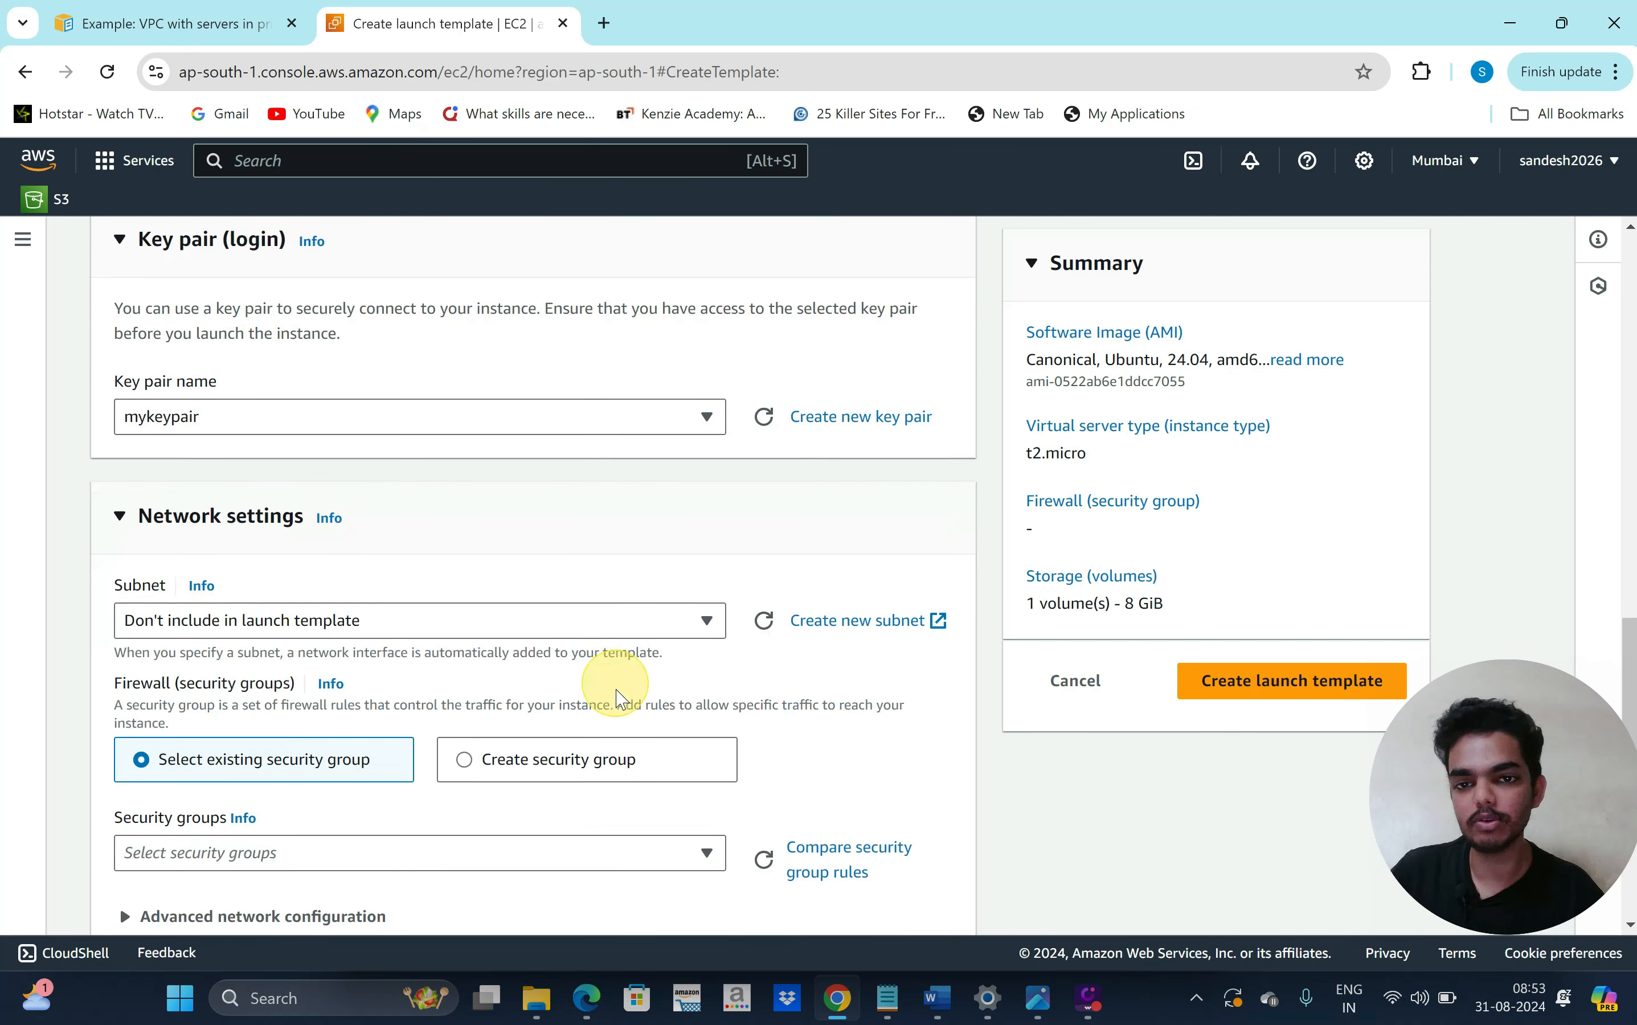
{"action": "scroll", "coordinate": [590, 706], "scroll_direction": "down", "scroll_amount": 1}
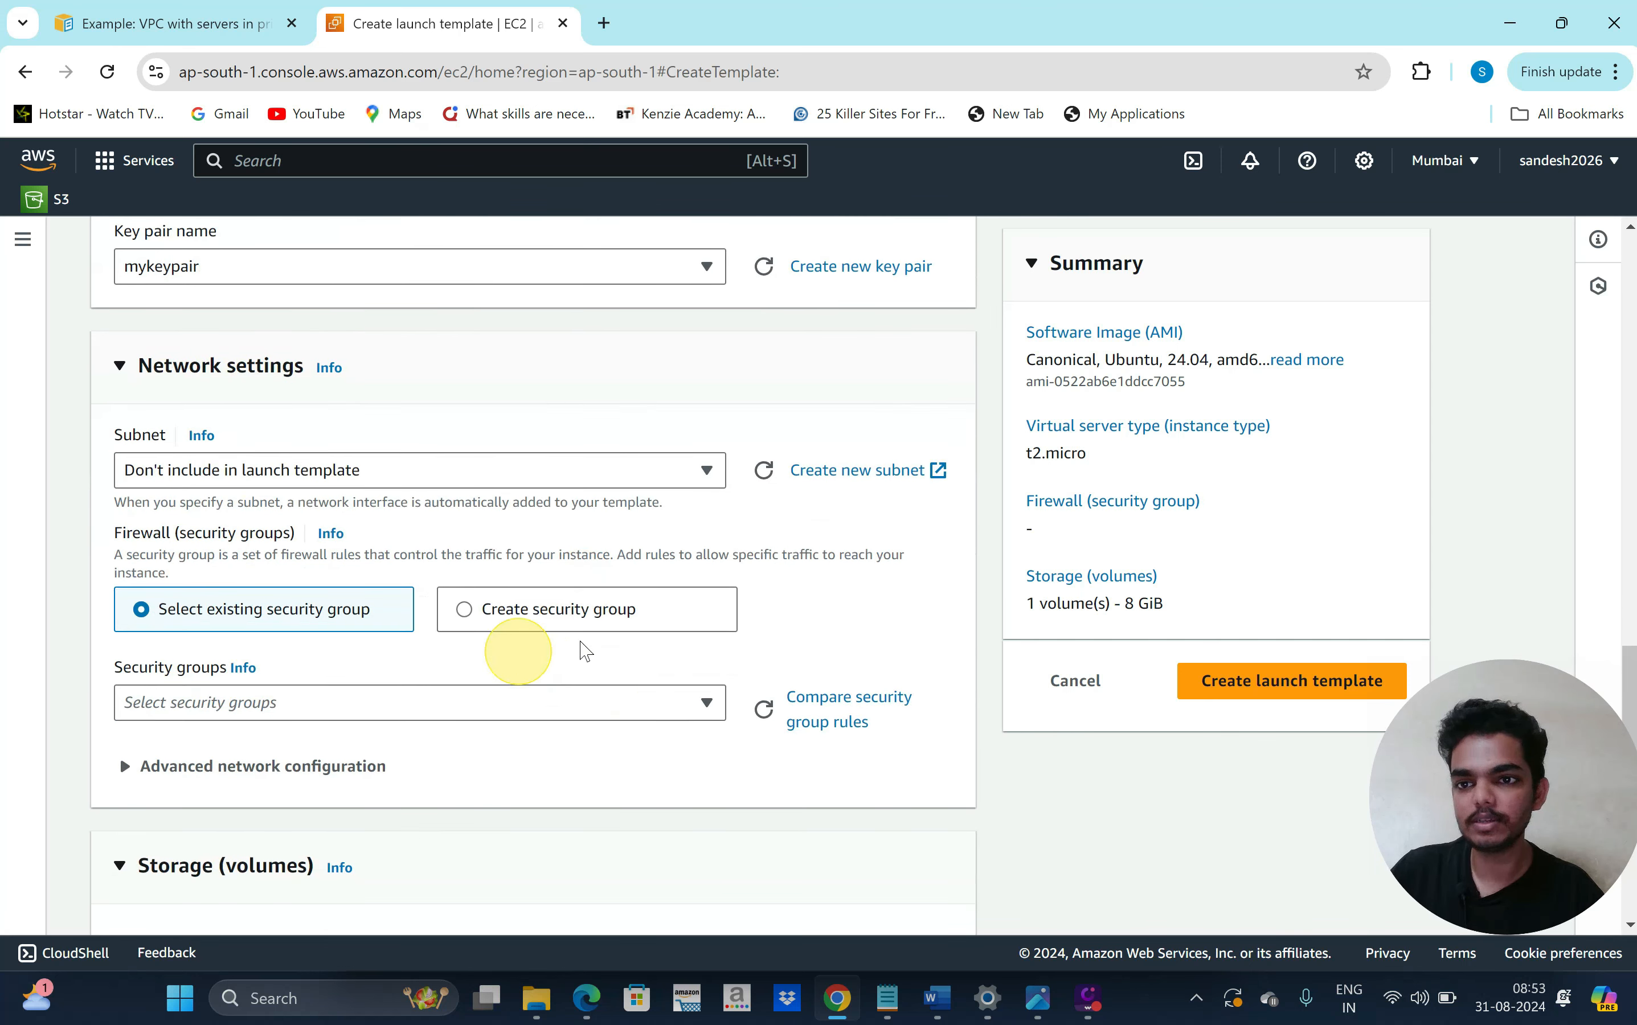
{"action": "scroll", "coordinate": [441, 671], "scroll_direction": "down", "scroll_amount": 1}
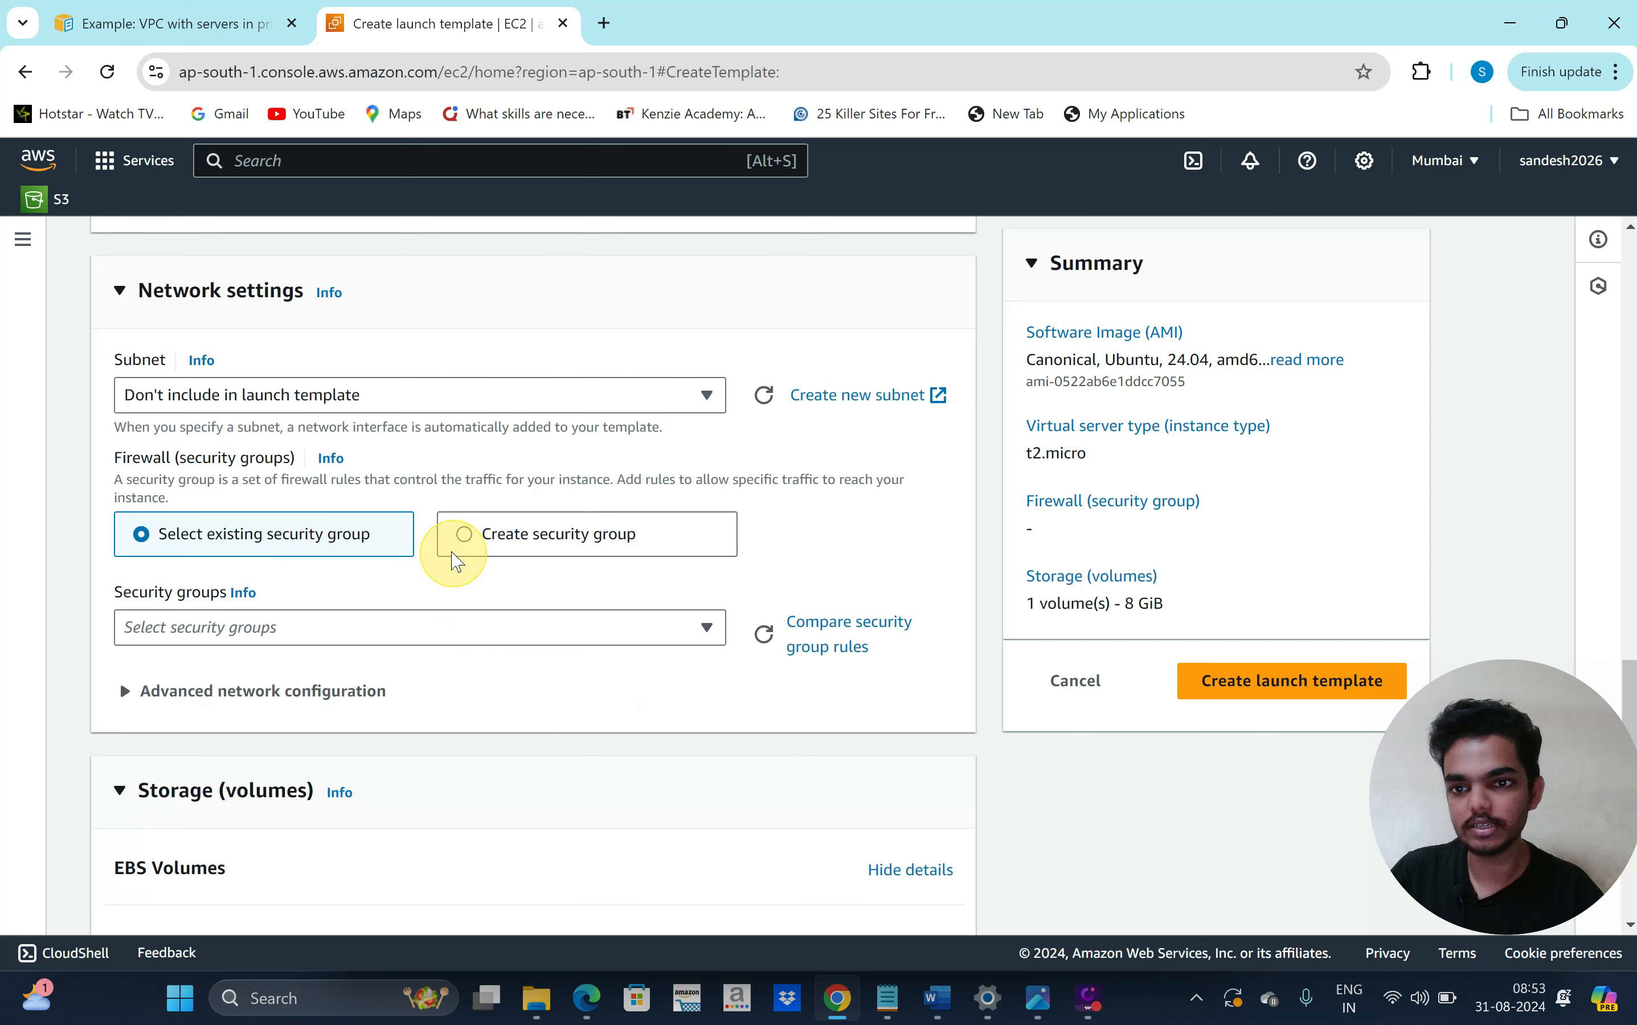
Create a new security group for the template and place it in production-vpc
{"action": "left_click", "coordinate": [463, 536]}
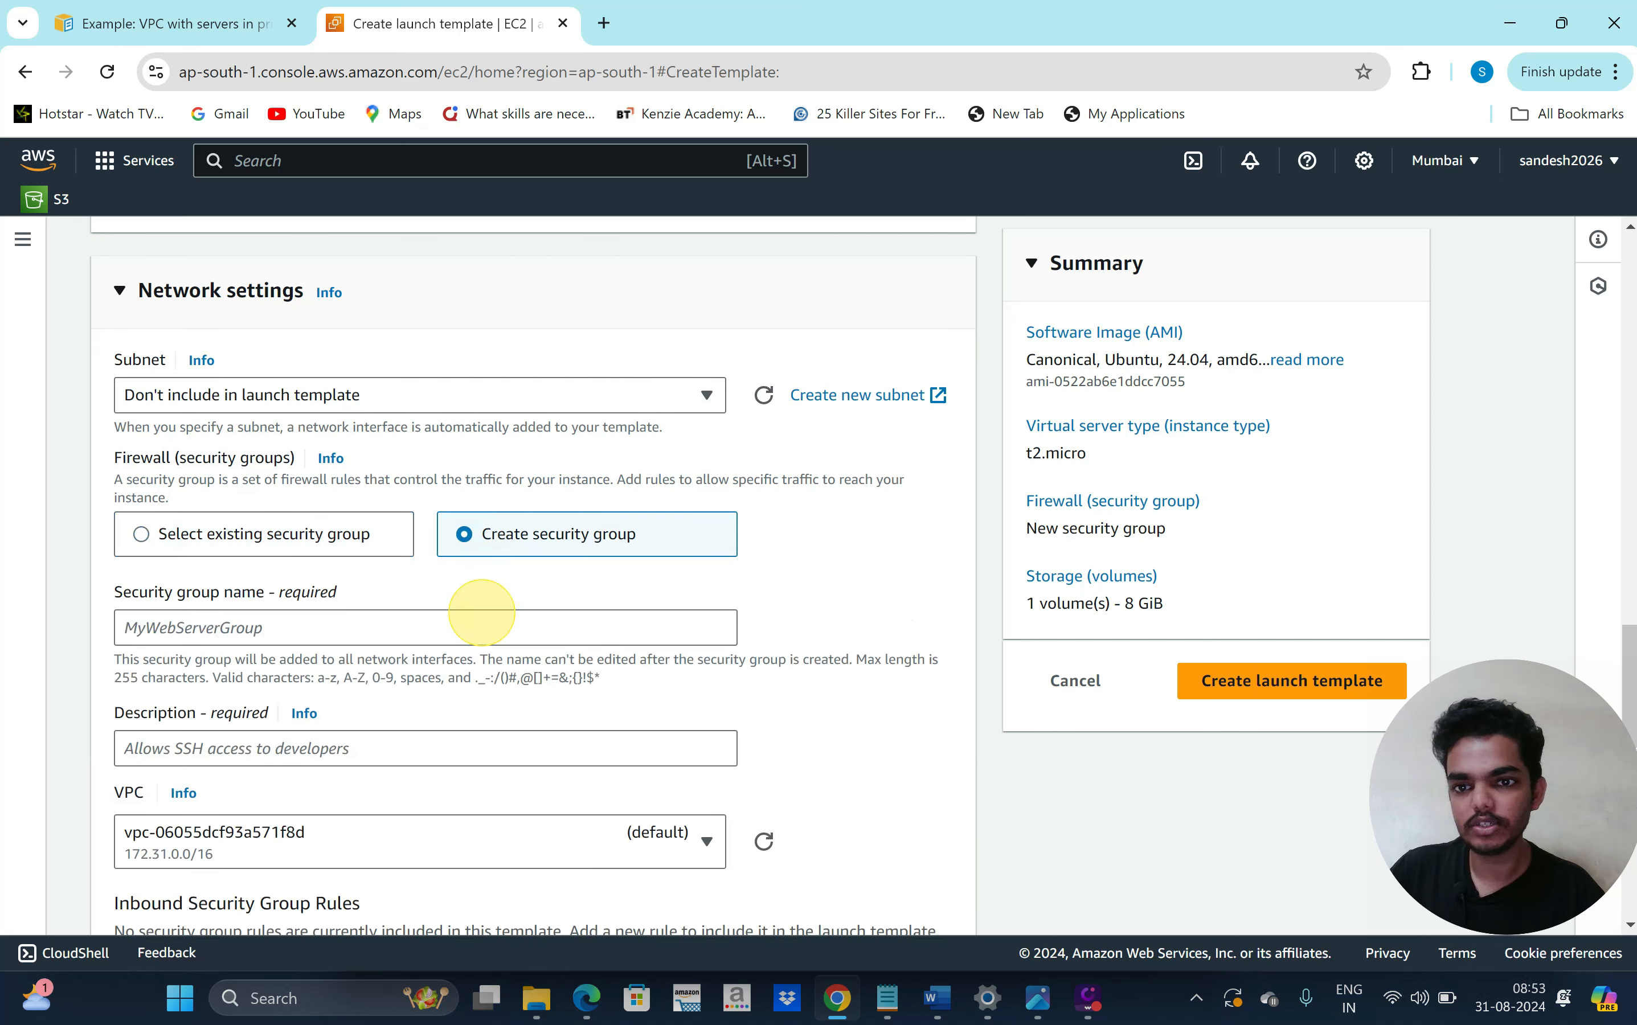
{"action": "scroll", "coordinate": [584, 620], "scroll_direction": "down", "scroll_amount": 1}
{"action": "left_click", "coordinate": [309, 587]}
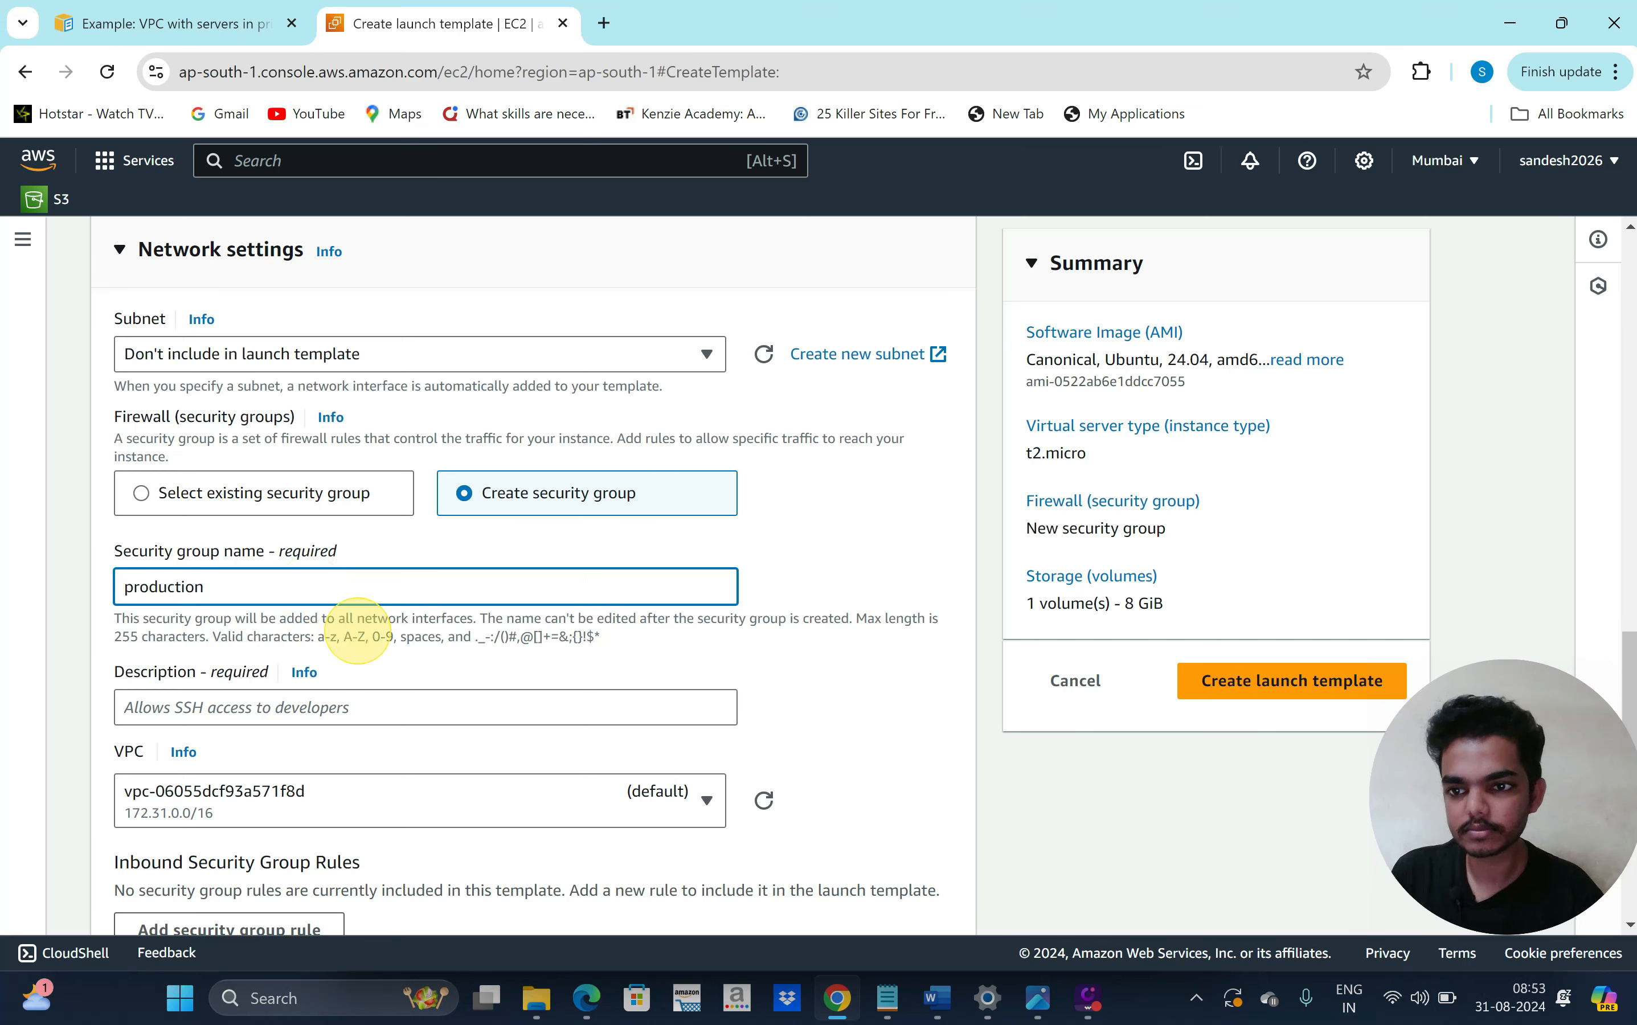
{"action": "scroll", "coordinate": [353, 624], "scroll_direction": "down", "scroll_amount": 3}
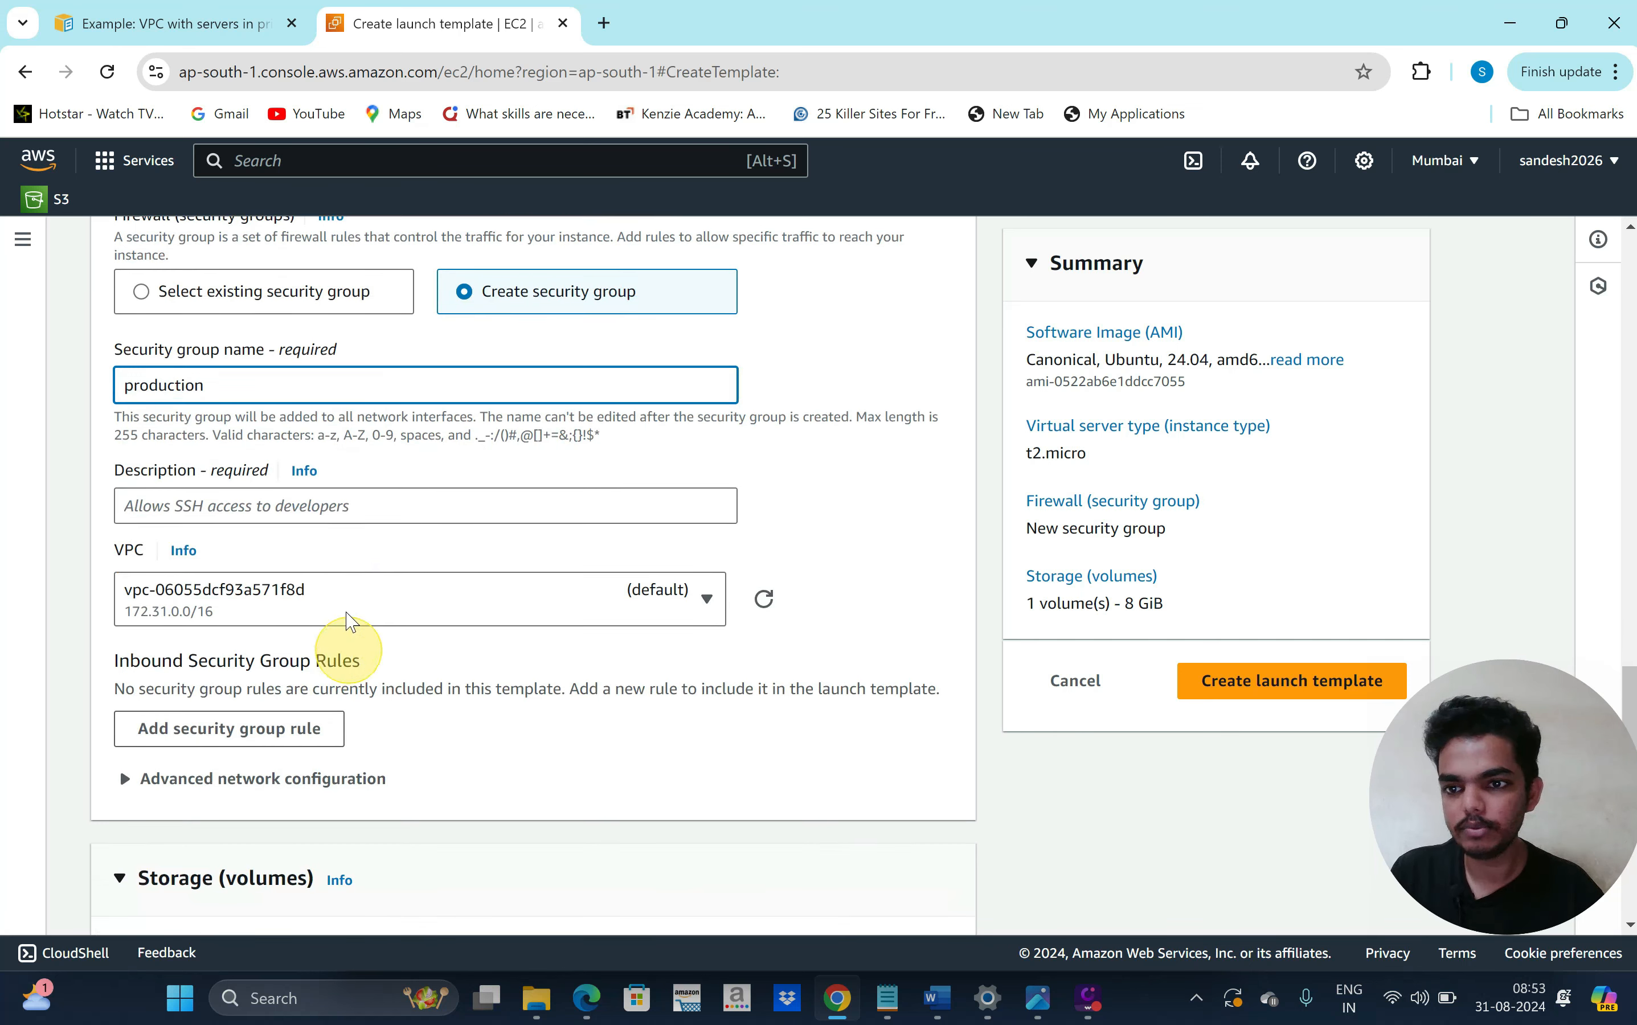
{"action": "left_click", "coordinate": [348, 616]}
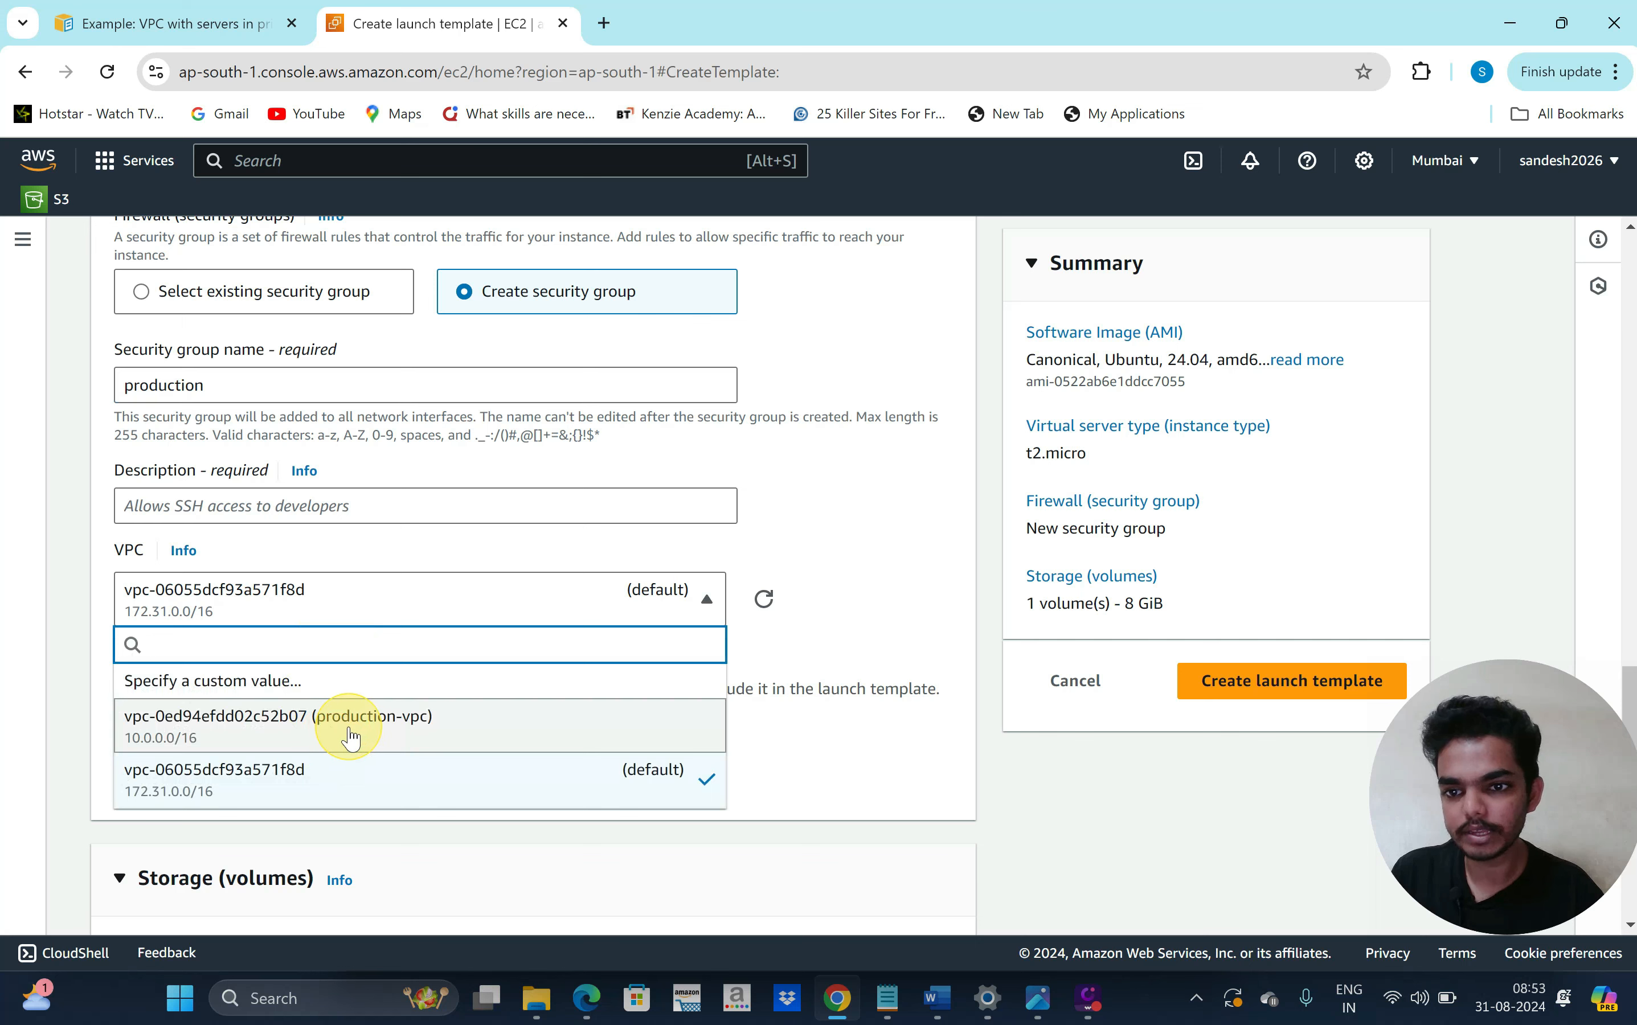
{"action": "left_click", "coordinate": [388, 734]}
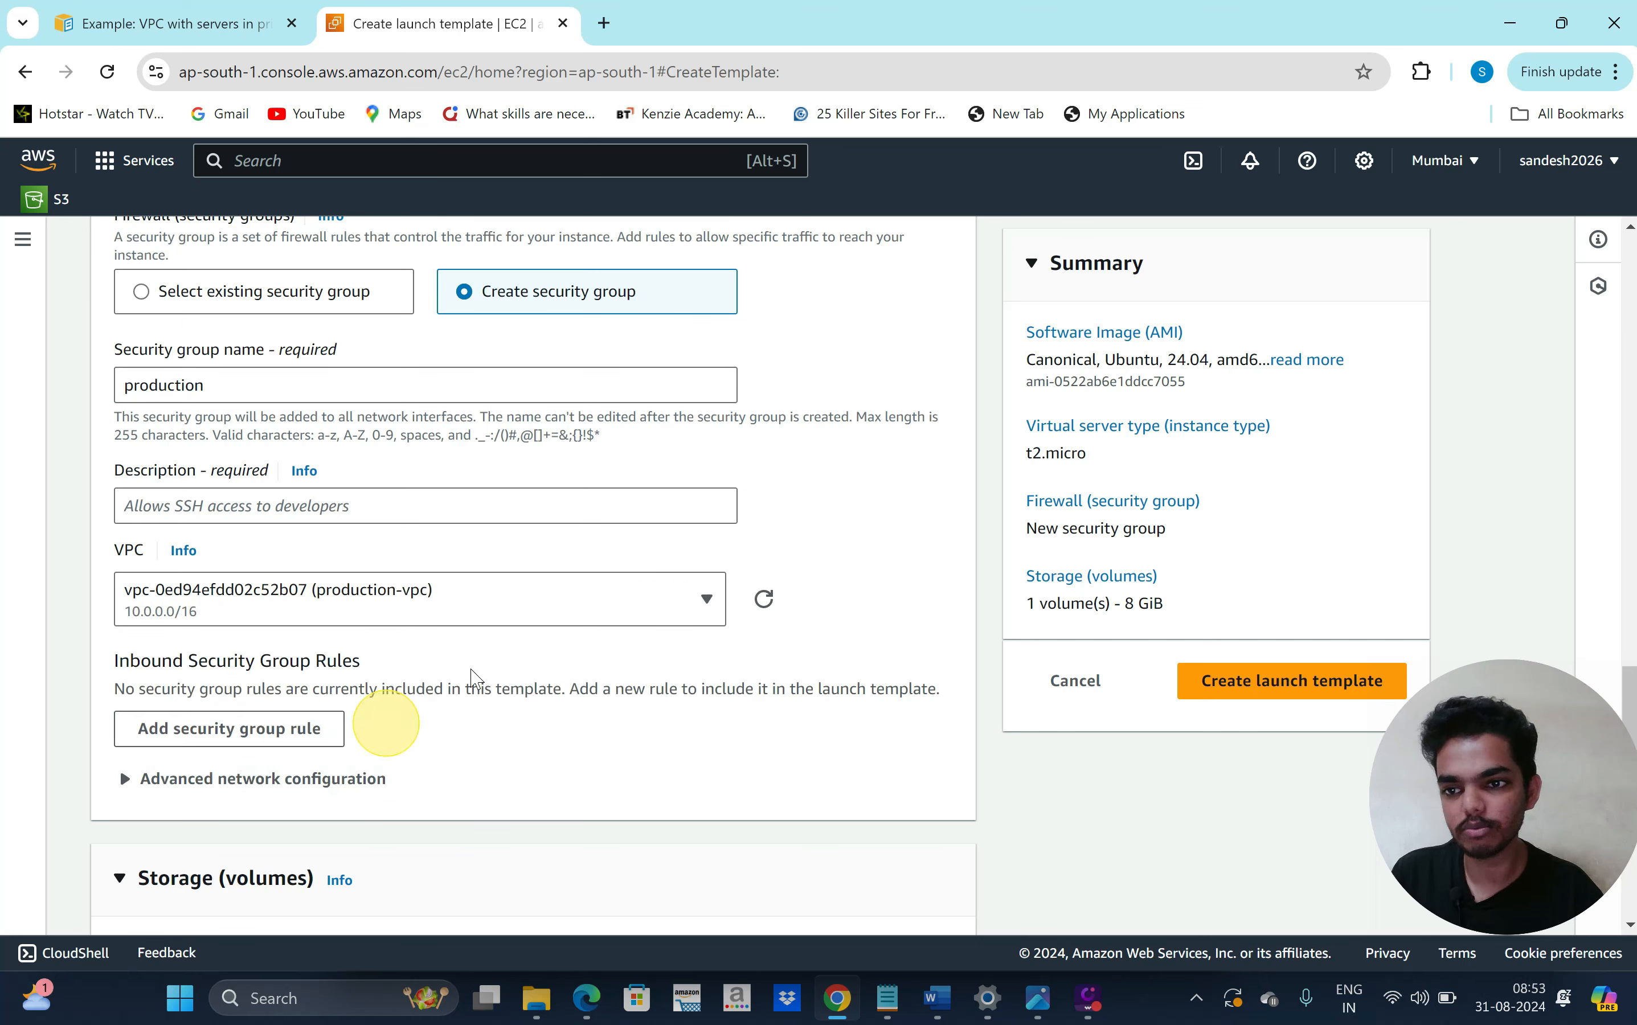
{"action": "scroll", "coordinate": [540, 662], "scroll_direction": "down", "scroll_amount": 3}
Add an inbound ssh rule on port 22 allowing traffic from anywhere (0.0.0.0/0)
{"action": "left_click", "coordinate": [290, 567]}
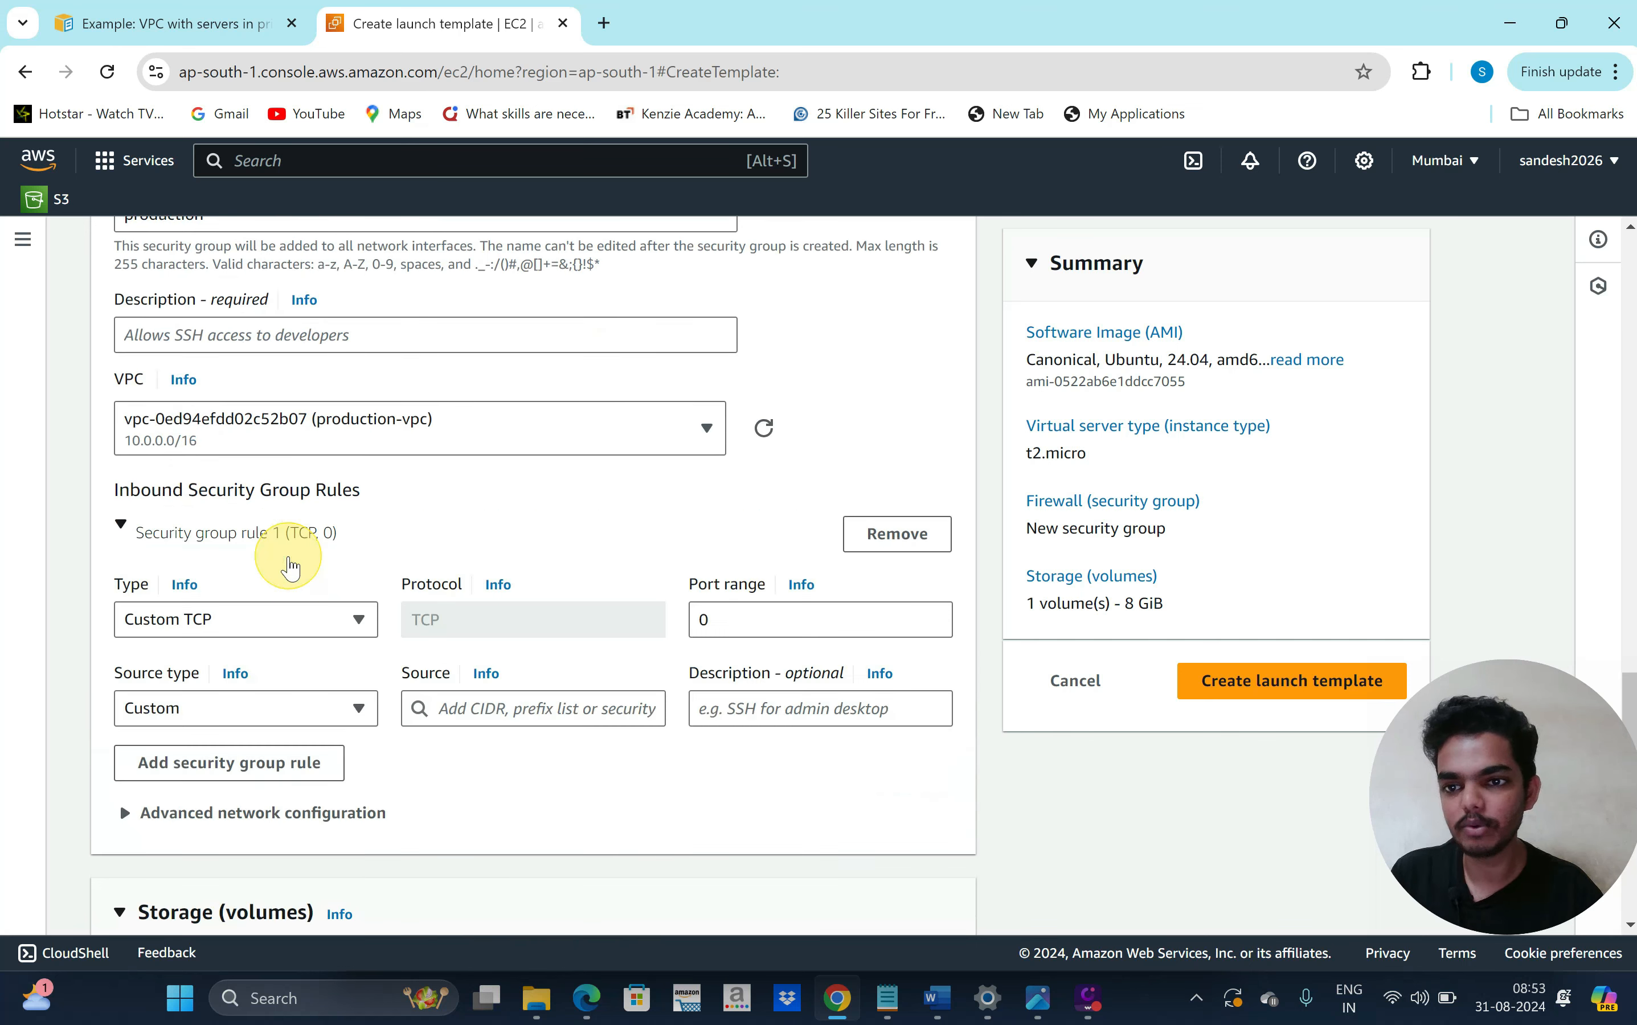
{"action": "scroll", "coordinate": [279, 616], "scroll_direction": "down", "scroll_amount": 1}
{"action": "left_click", "coordinate": [300, 597]}
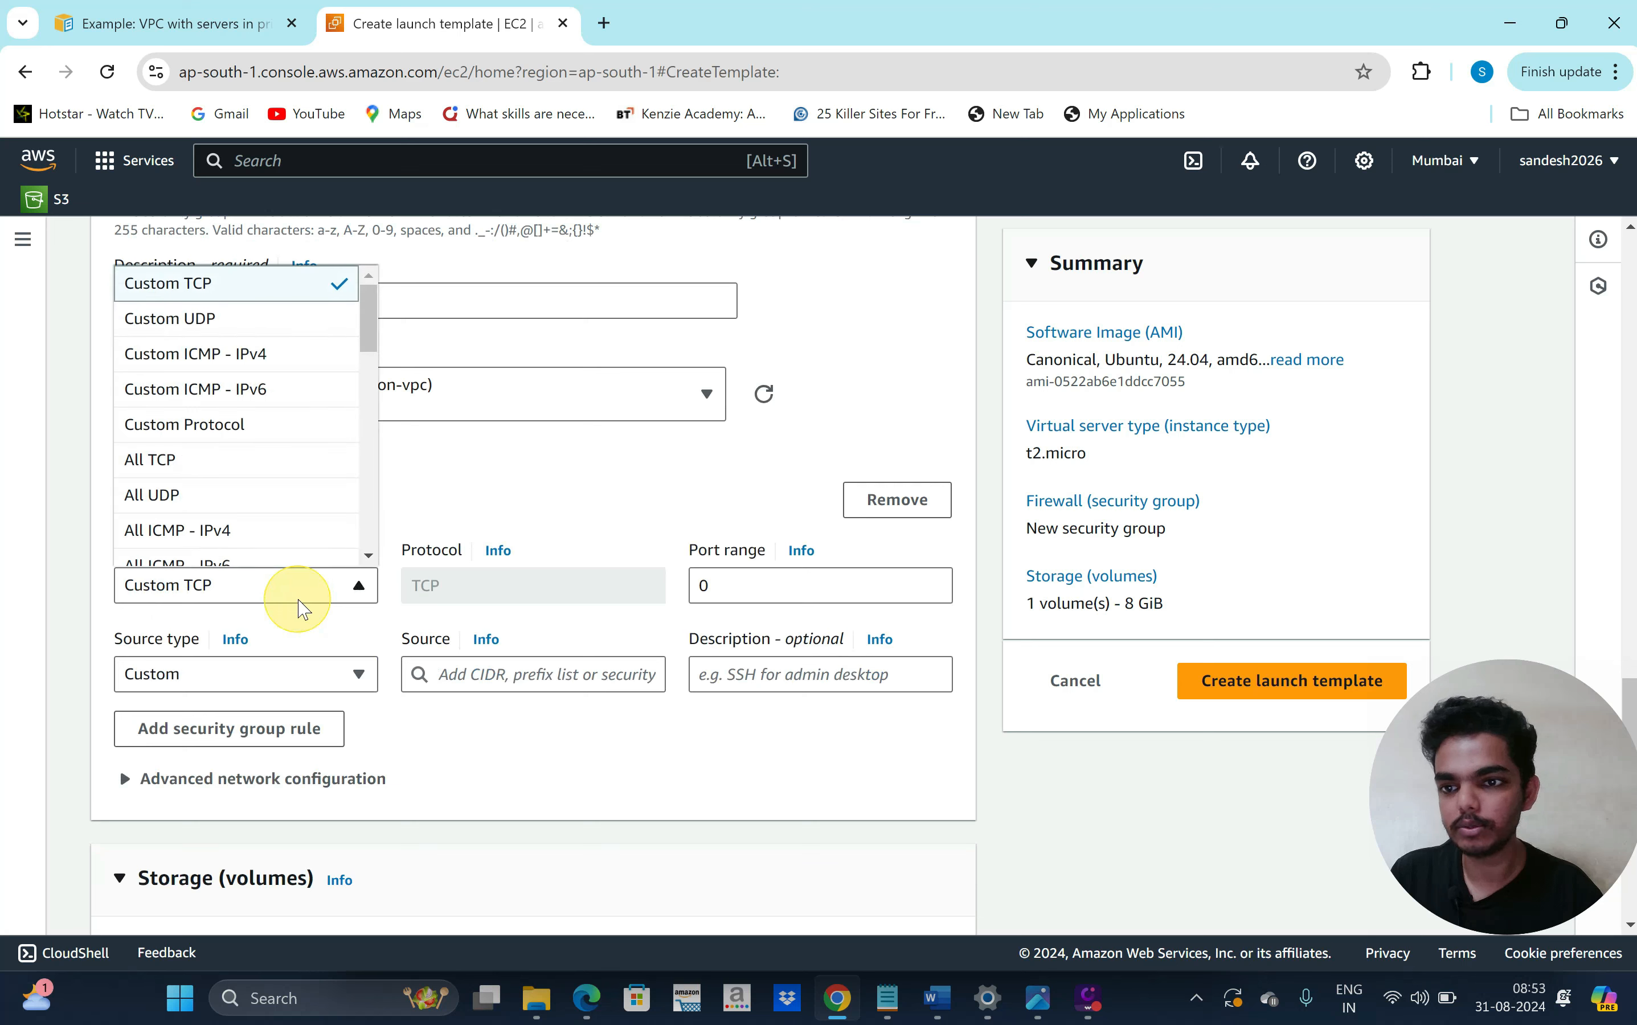
{"action": "scroll", "coordinate": [279, 499], "scroll_direction": "down", "scroll_amount": 1}
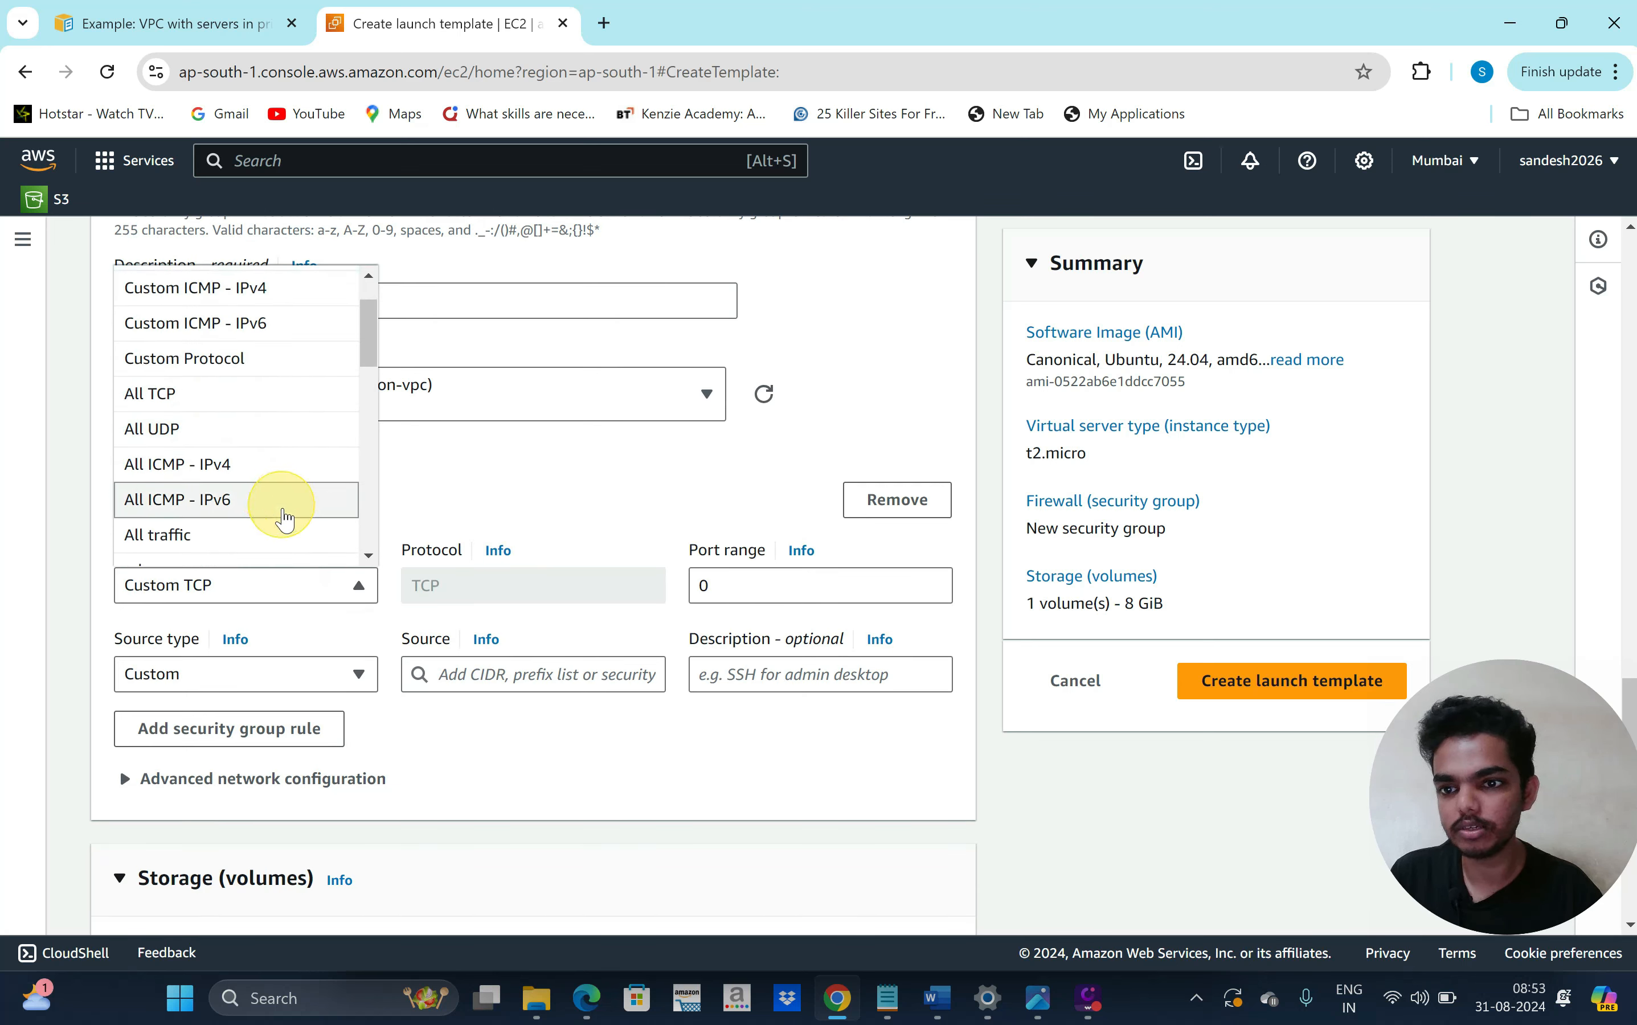
{"action": "scroll", "coordinate": [299, 502], "scroll_direction": "down", "scroll_amount": 2}
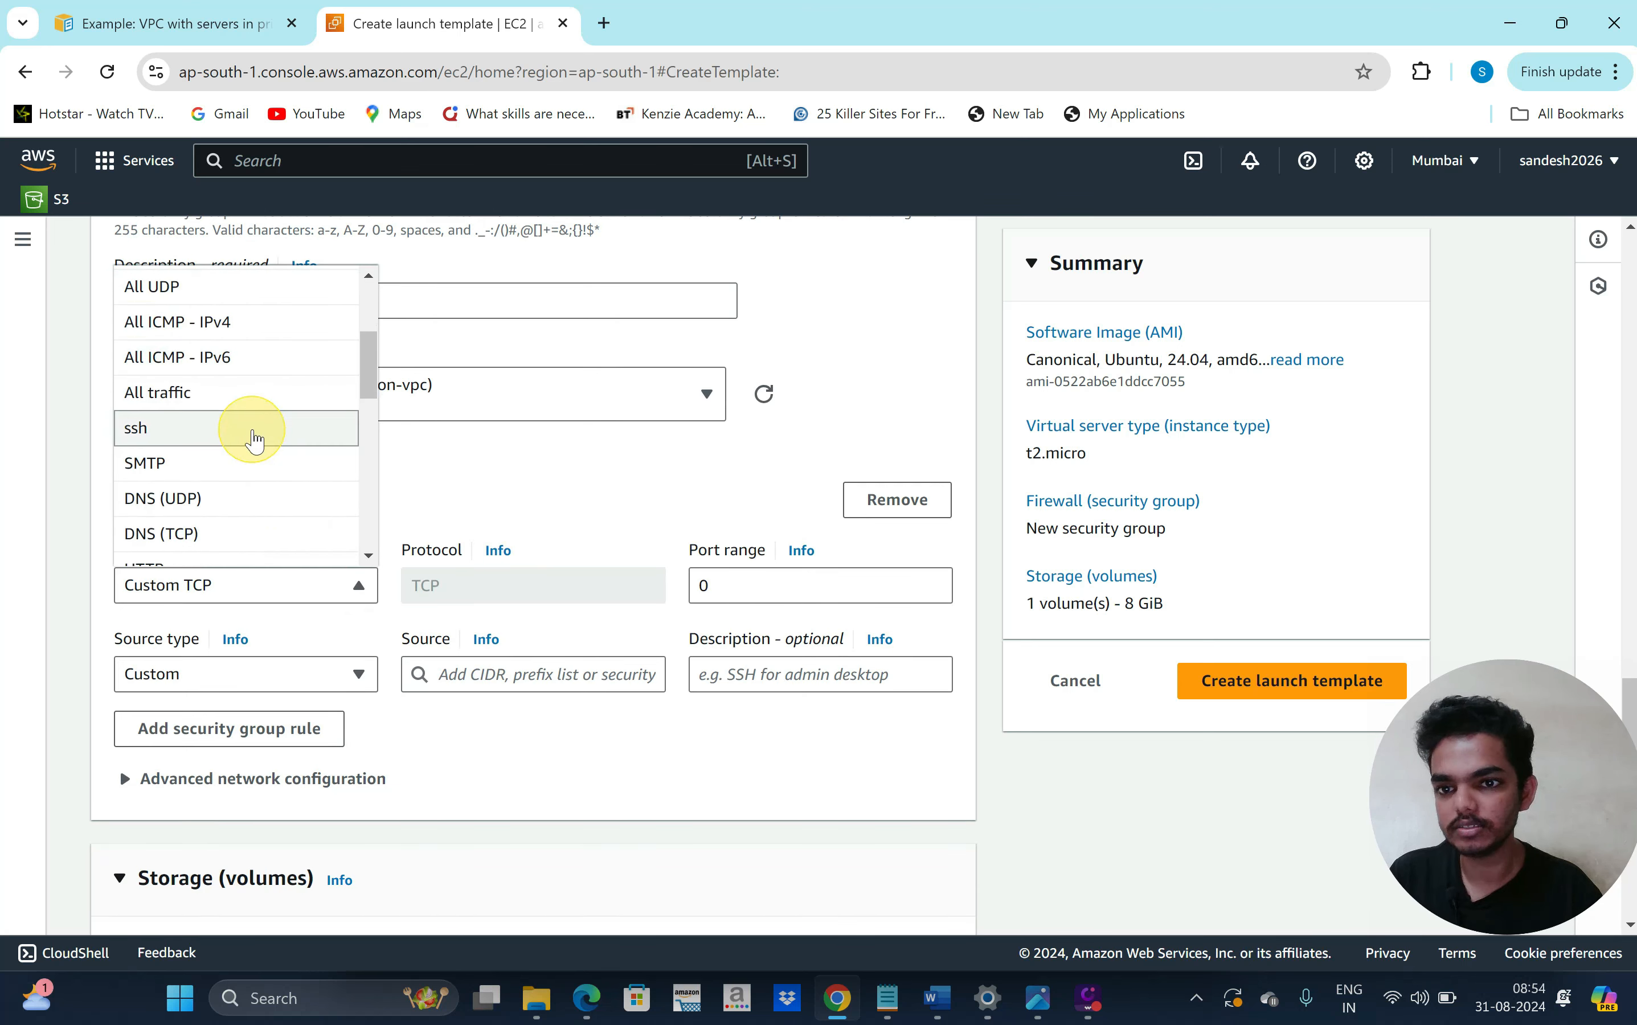
{"action": "left_click", "coordinate": [254, 439]}
{"action": "left_click", "coordinate": [355, 672]}
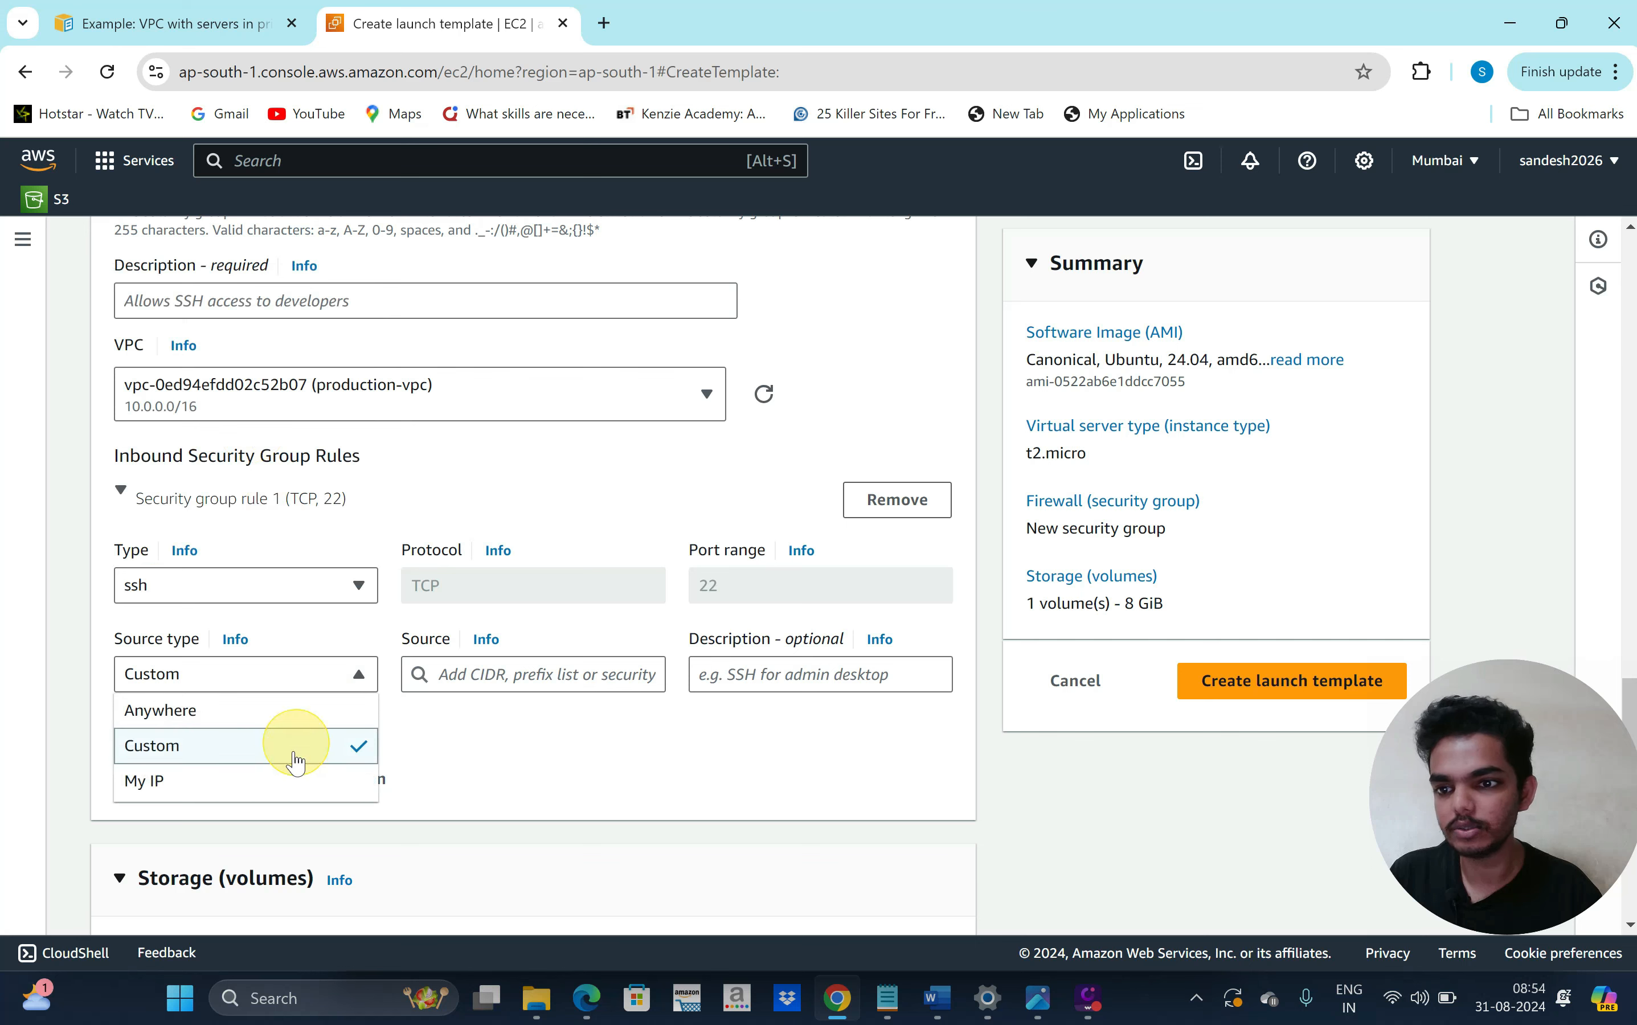
{"action": "left_click", "coordinate": [304, 723]}
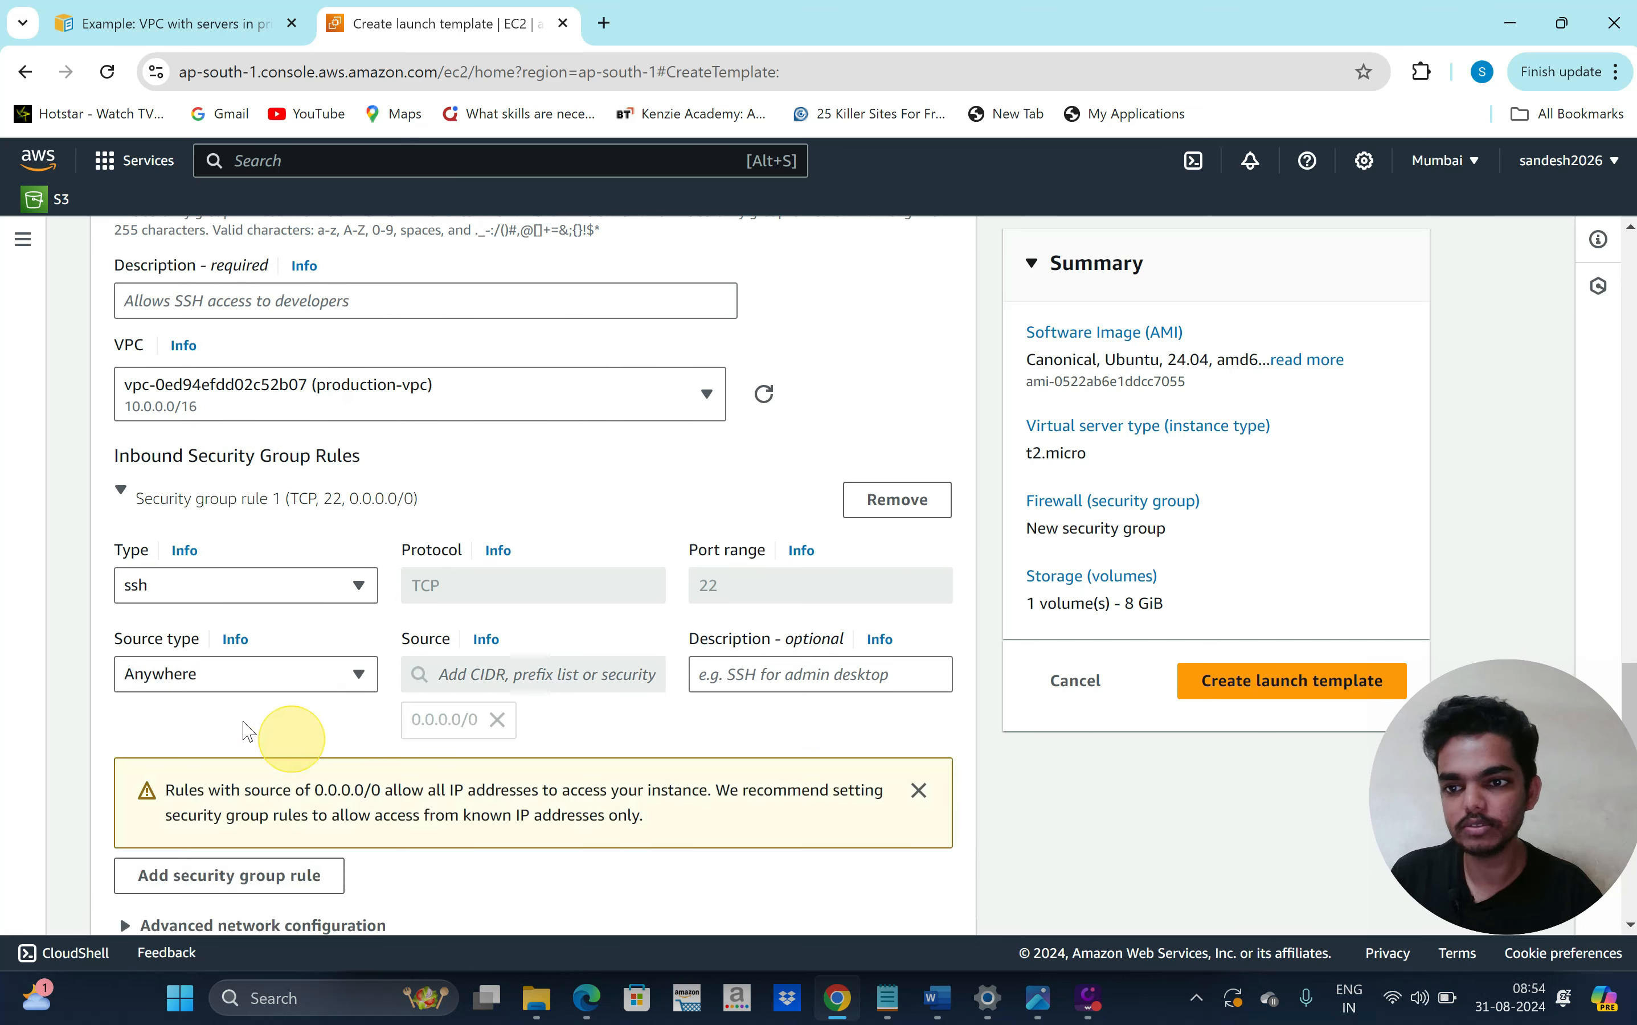
Add a second inbound rule allowing HTTP on port 80 from anywhere (0.0.0.0/0)
{"action": "scroll", "coordinate": [237, 730], "scroll_direction": "down", "scroll_amount": 1}
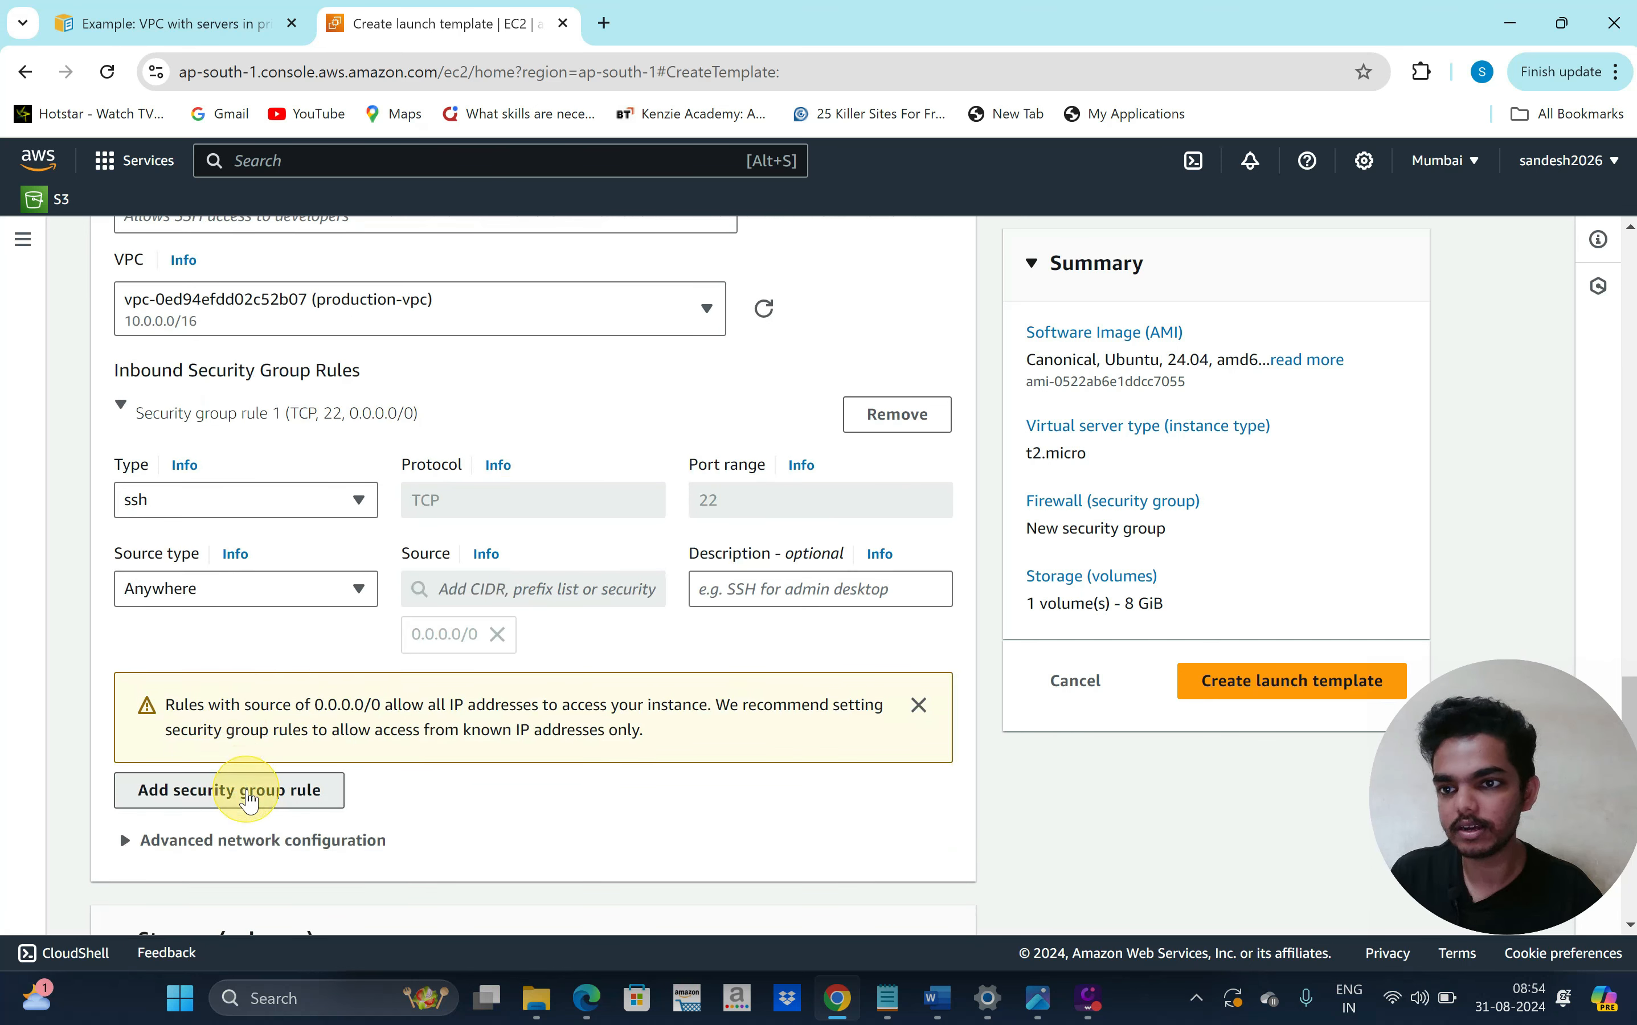
{"action": "left_click", "coordinate": [234, 790]}
{"action": "scroll", "coordinate": [324, 720], "scroll_direction": "down", "scroll_amount": 1}
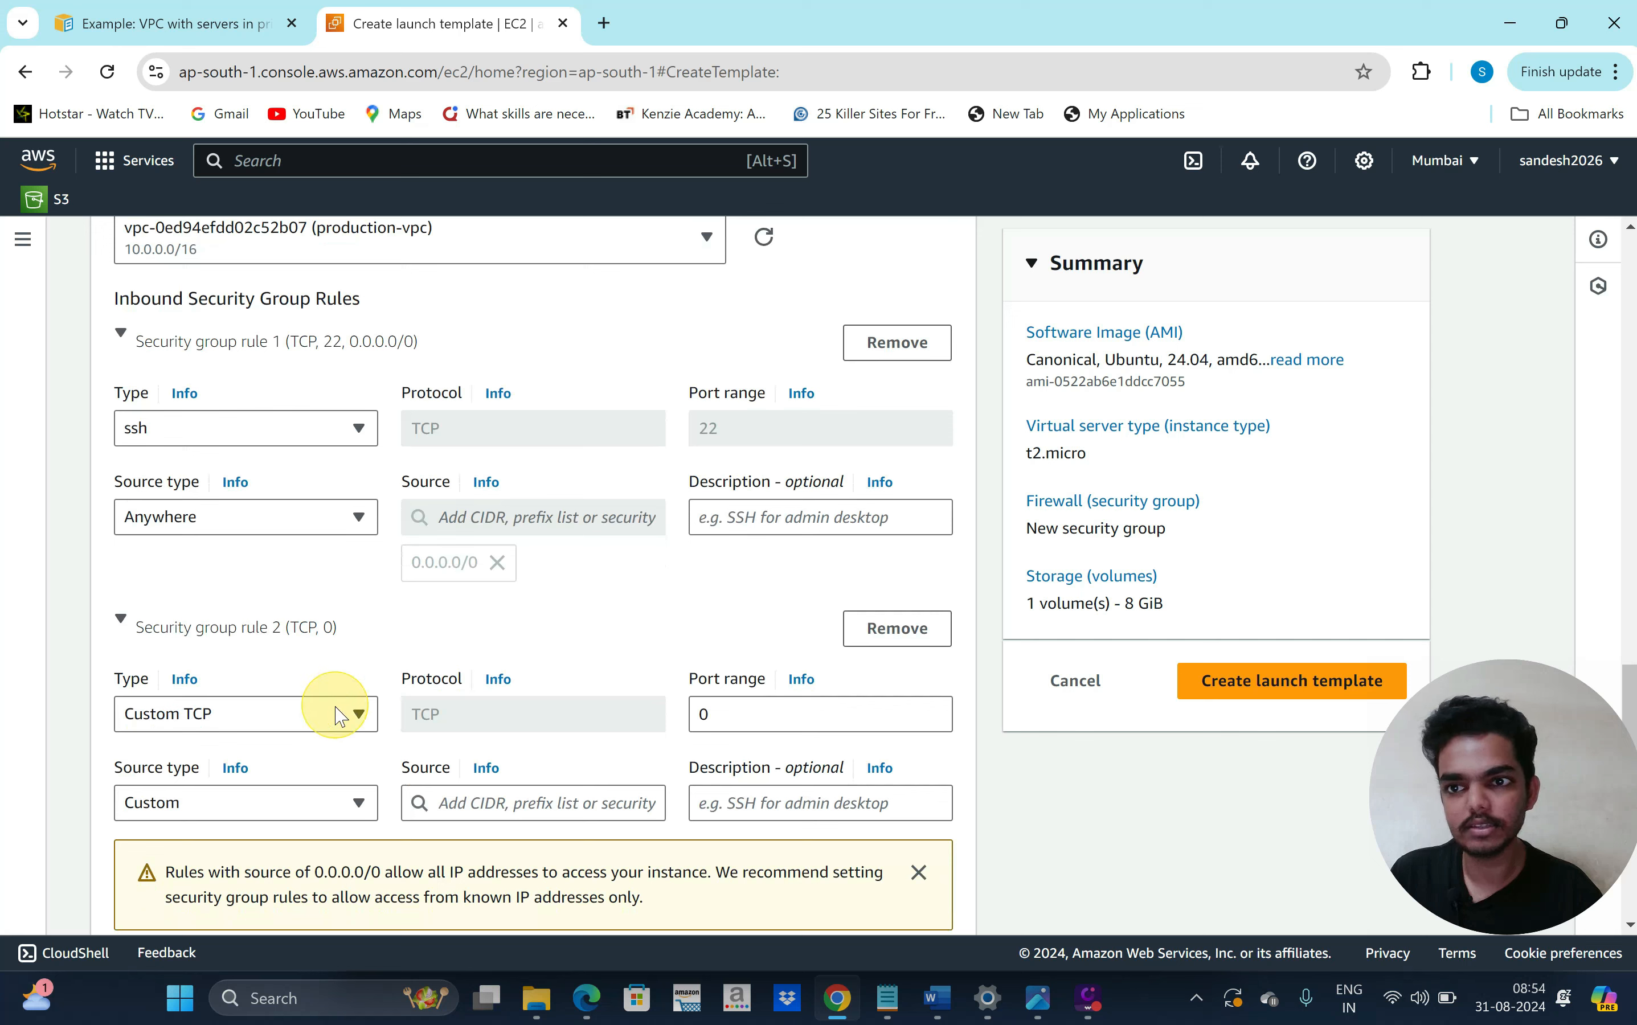
{"action": "left_click", "coordinate": [346, 712]}
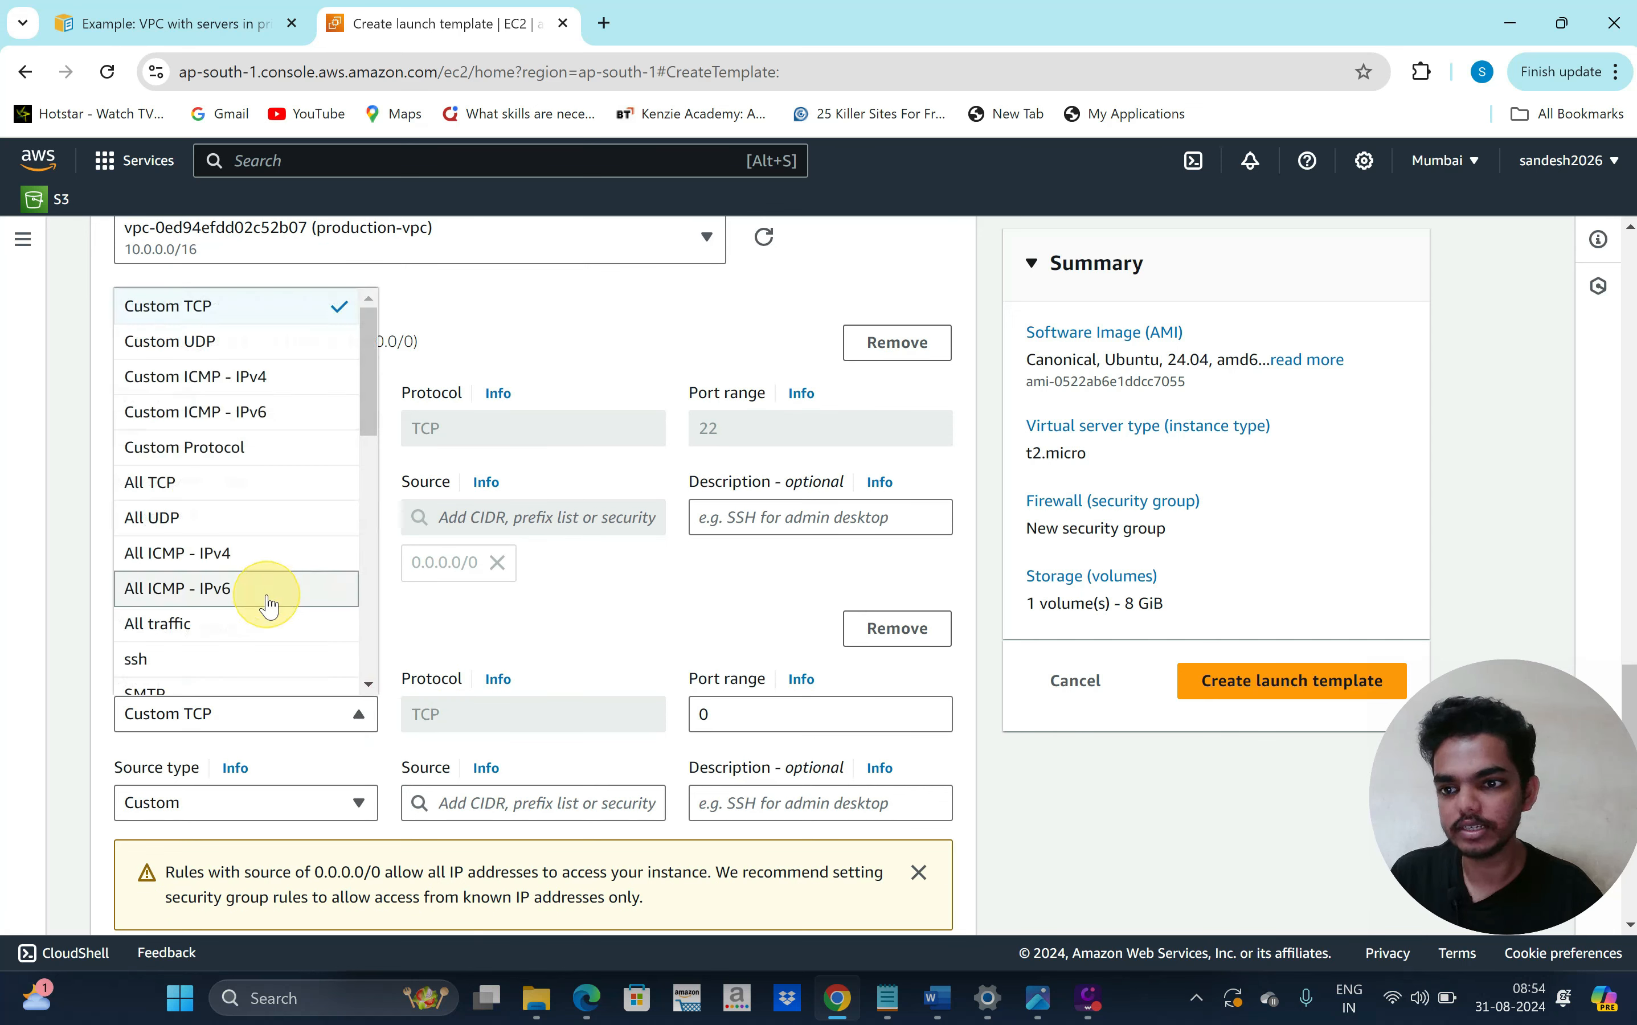
{"action": "scroll", "coordinate": [267, 595], "scroll_direction": "down", "scroll_amount": 1}
{"action": "scroll", "coordinate": [285, 629], "scroll_direction": "down", "scroll_amount": 3}
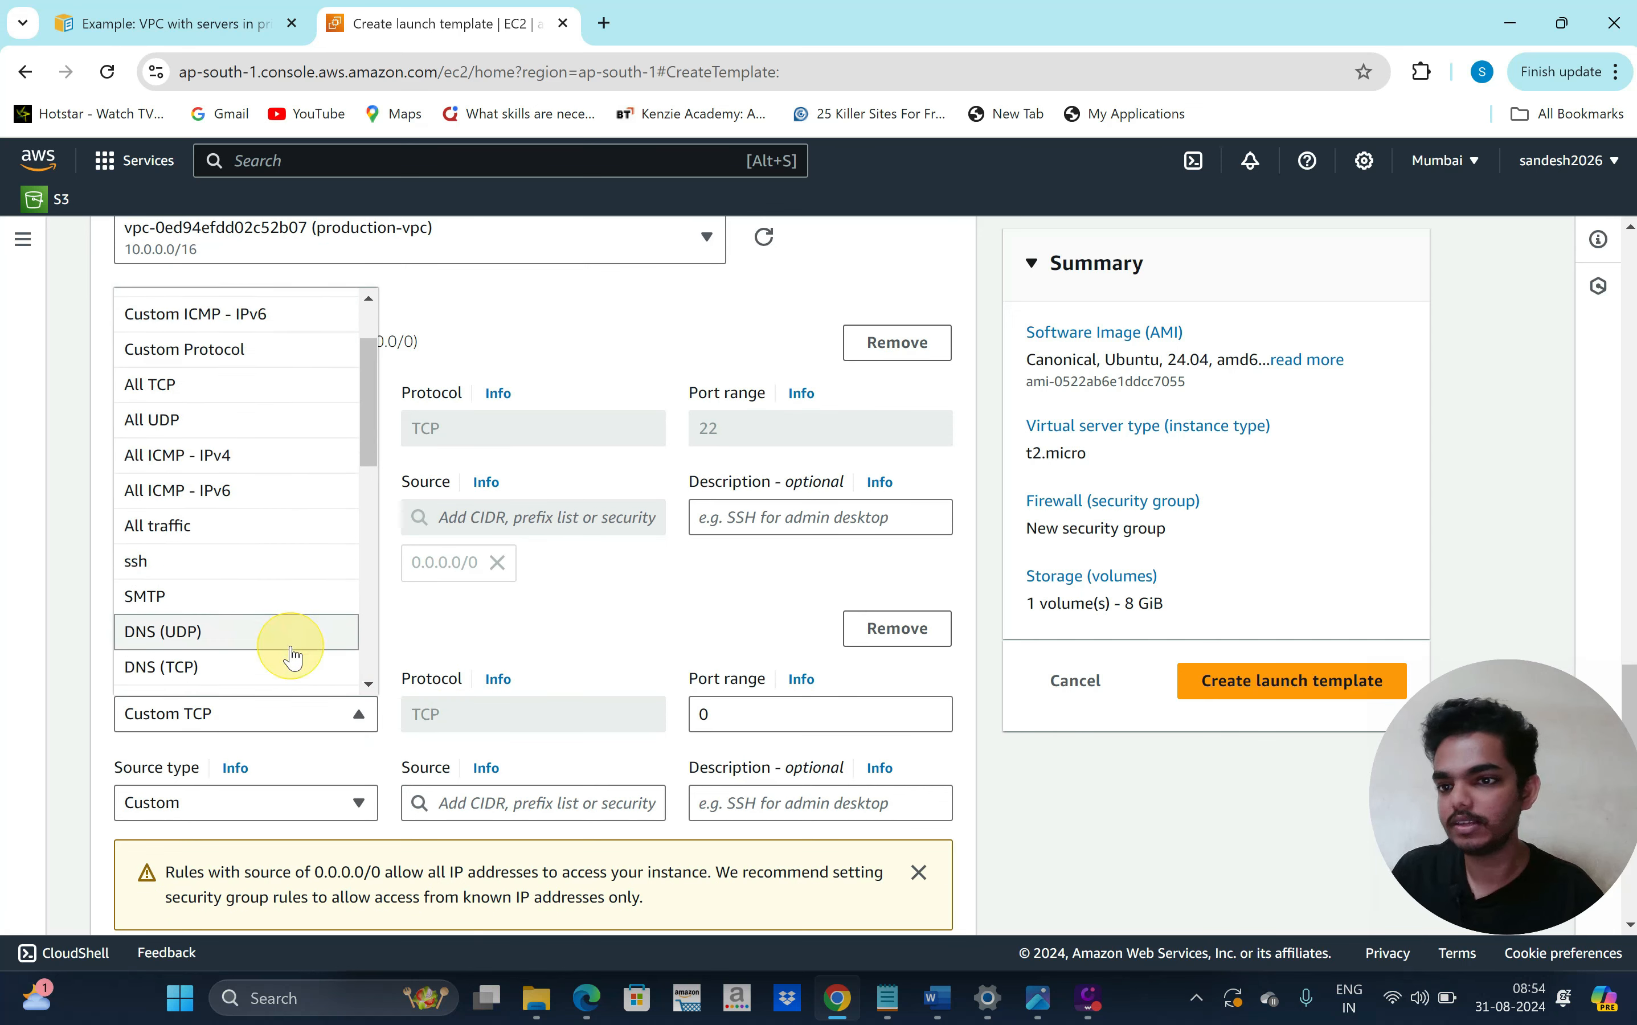
{"action": "scroll", "coordinate": [291, 656], "scroll_direction": "down", "scroll_amount": 2}
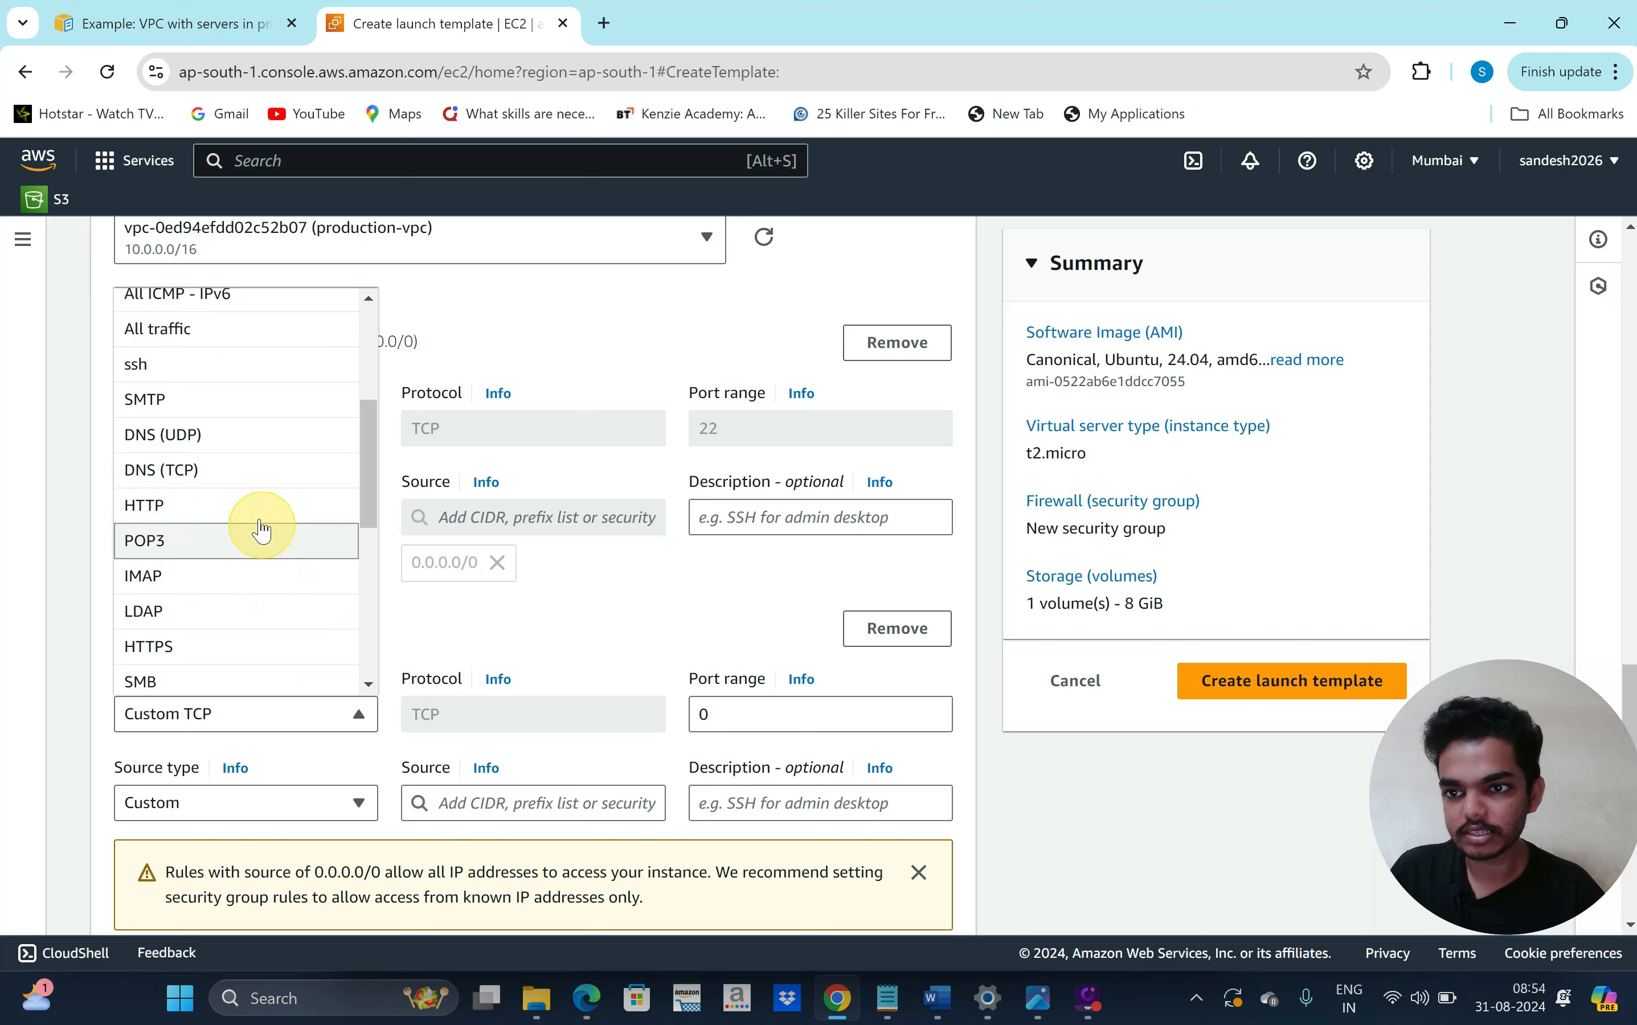
{"action": "left_click", "coordinate": [254, 507]}
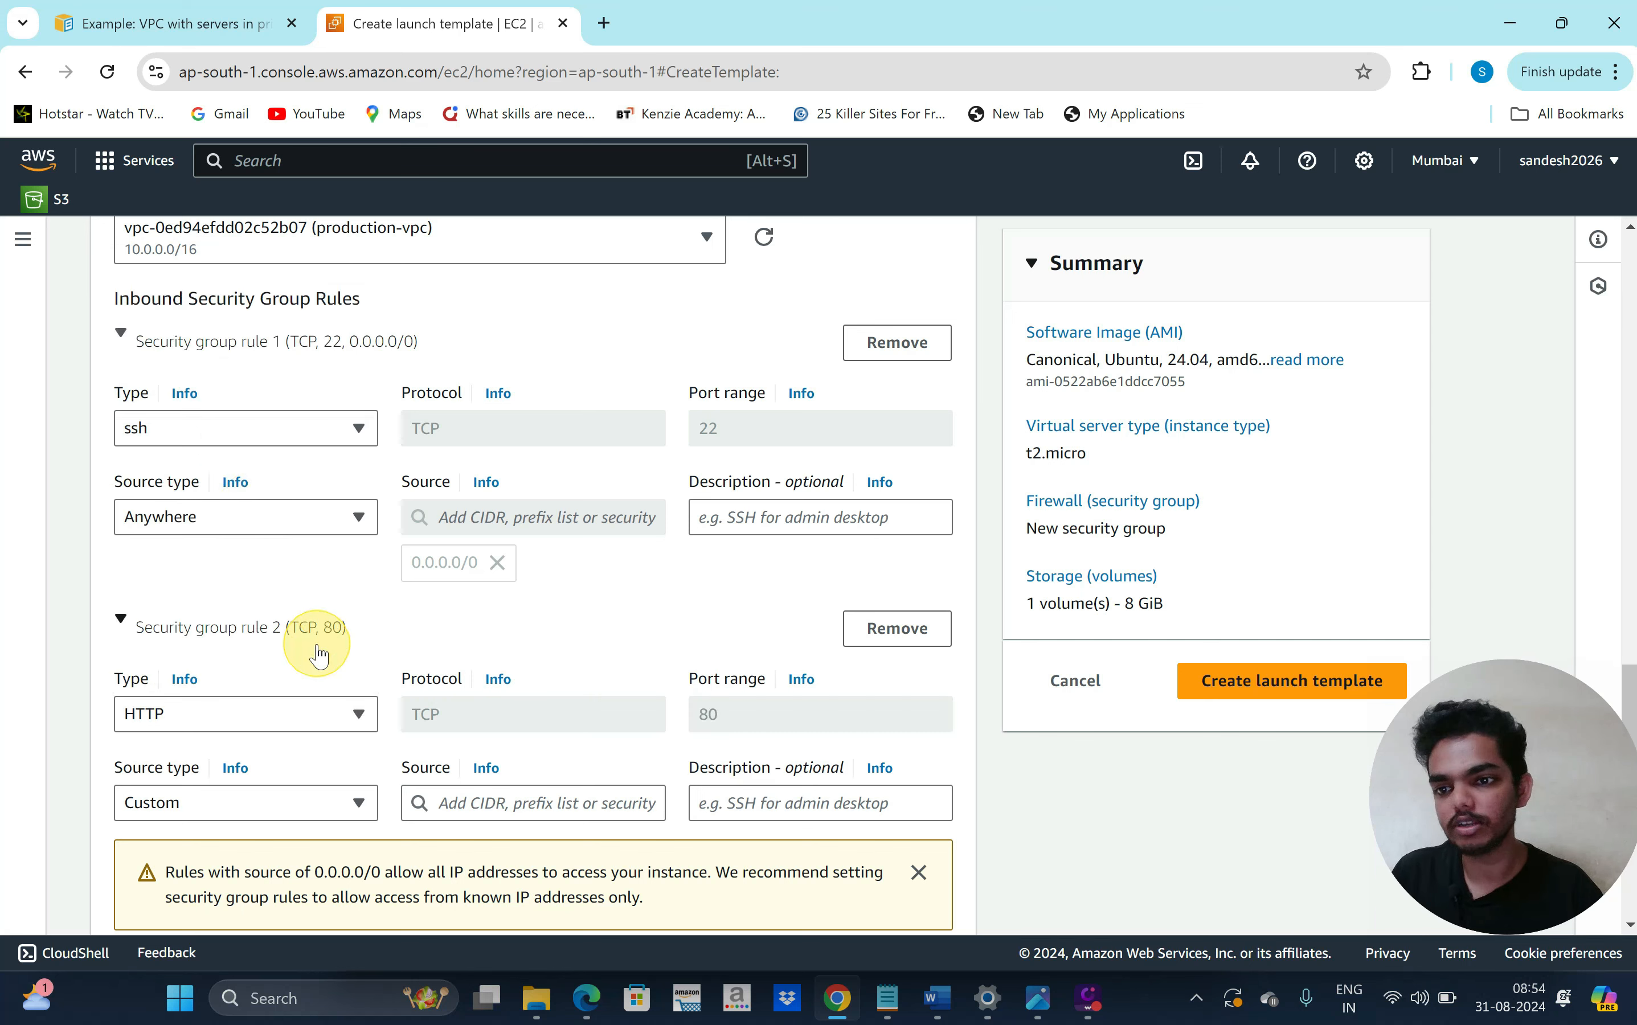
{"action": "scroll", "coordinate": [303, 666], "scroll_direction": "down", "scroll_amount": 1}
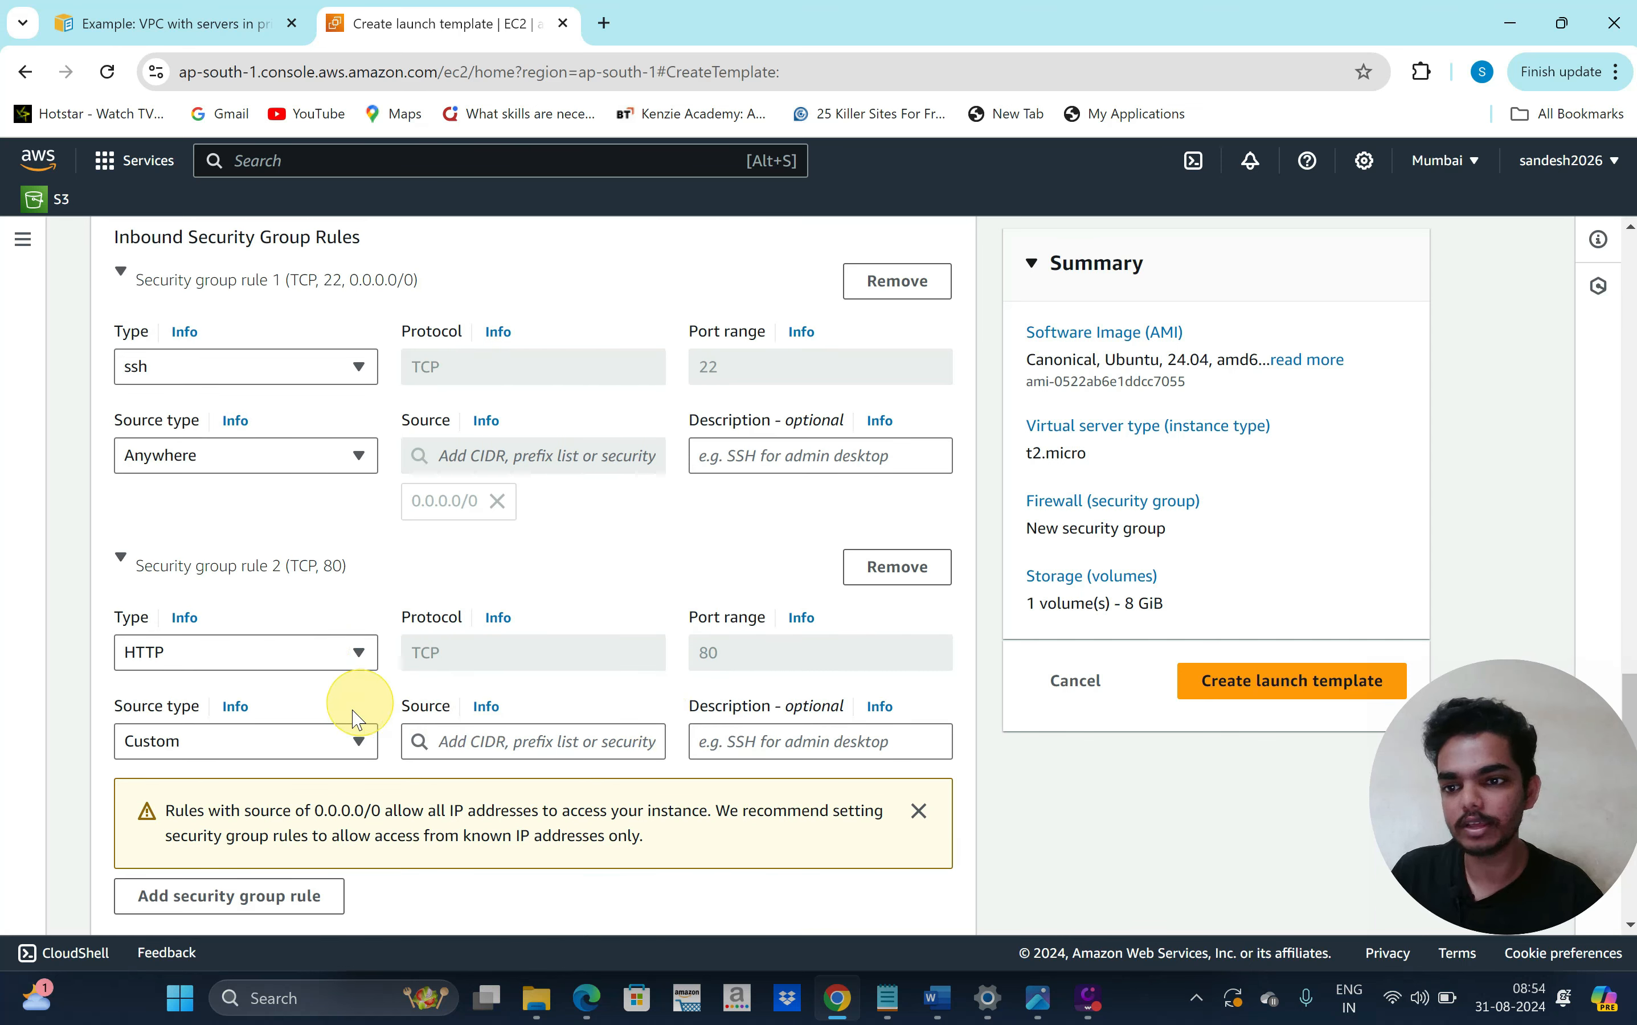
{"action": "scroll", "coordinate": [349, 691], "scroll_direction": "down", "scroll_amount": 1}
{"action": "left_click", "coordinate": [372, 674]}
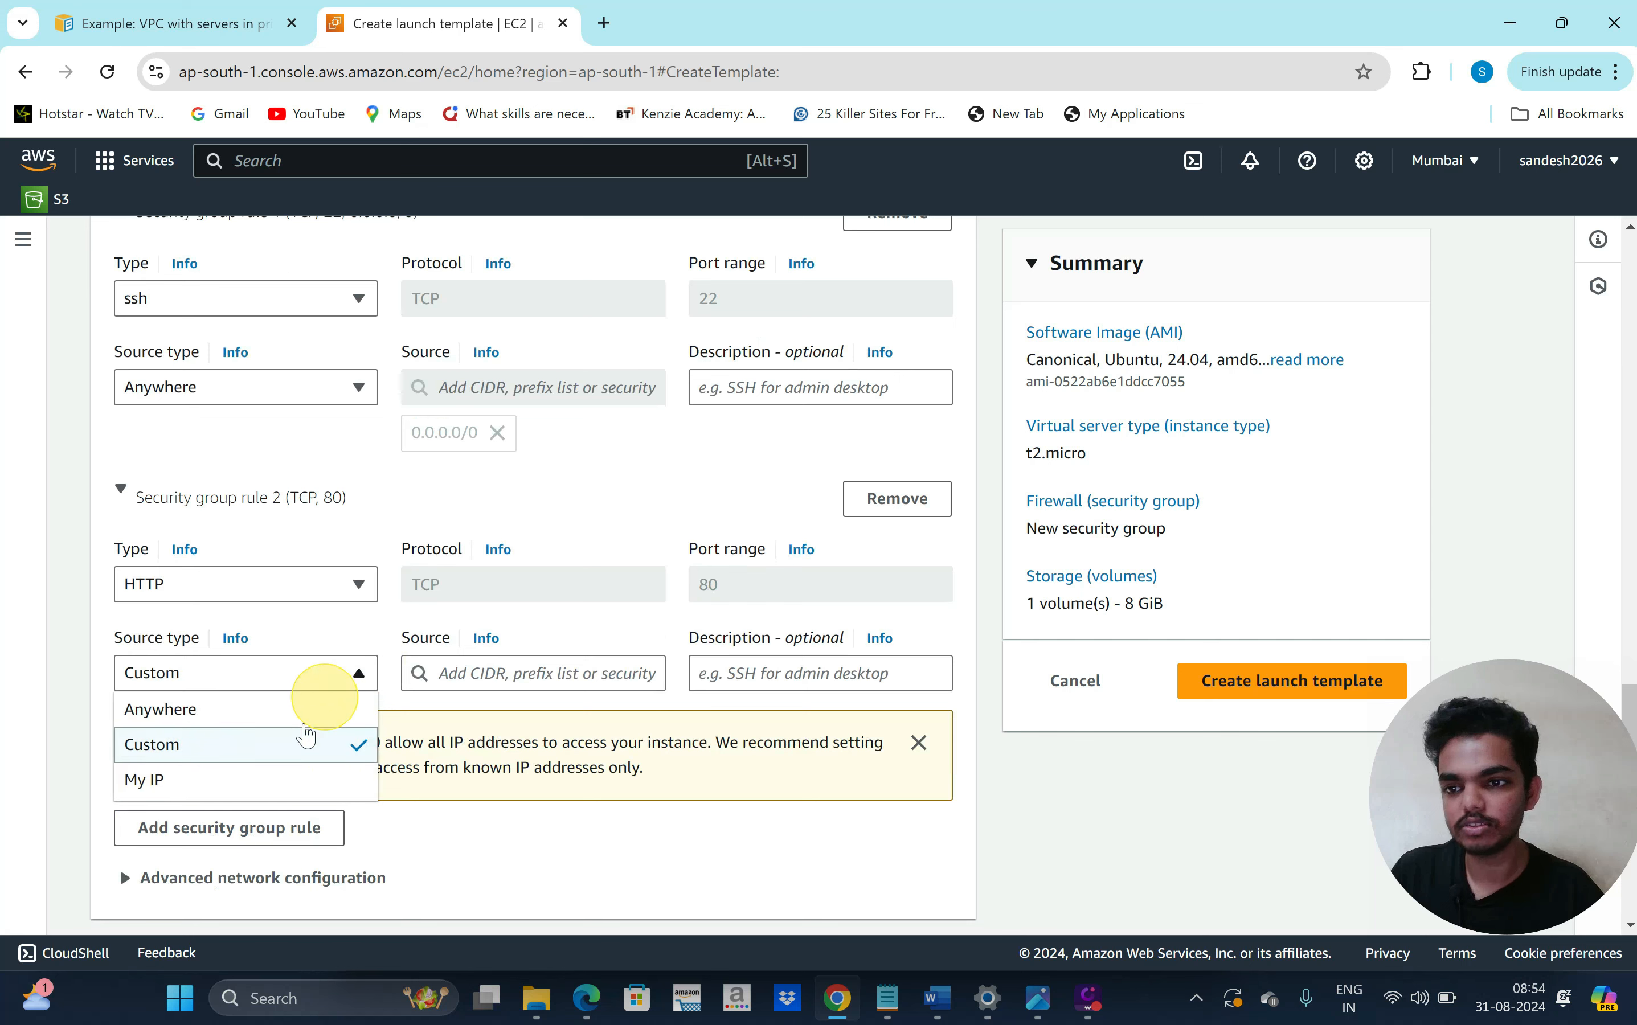
{"action": "left_click", "coordinate": [287, 709]}
Enter 'production' as the security group description and create the launch template
{"action": "scroll", "coordinate": [482, 786], "scroll_direction": "down", "scroll_amount": 4}
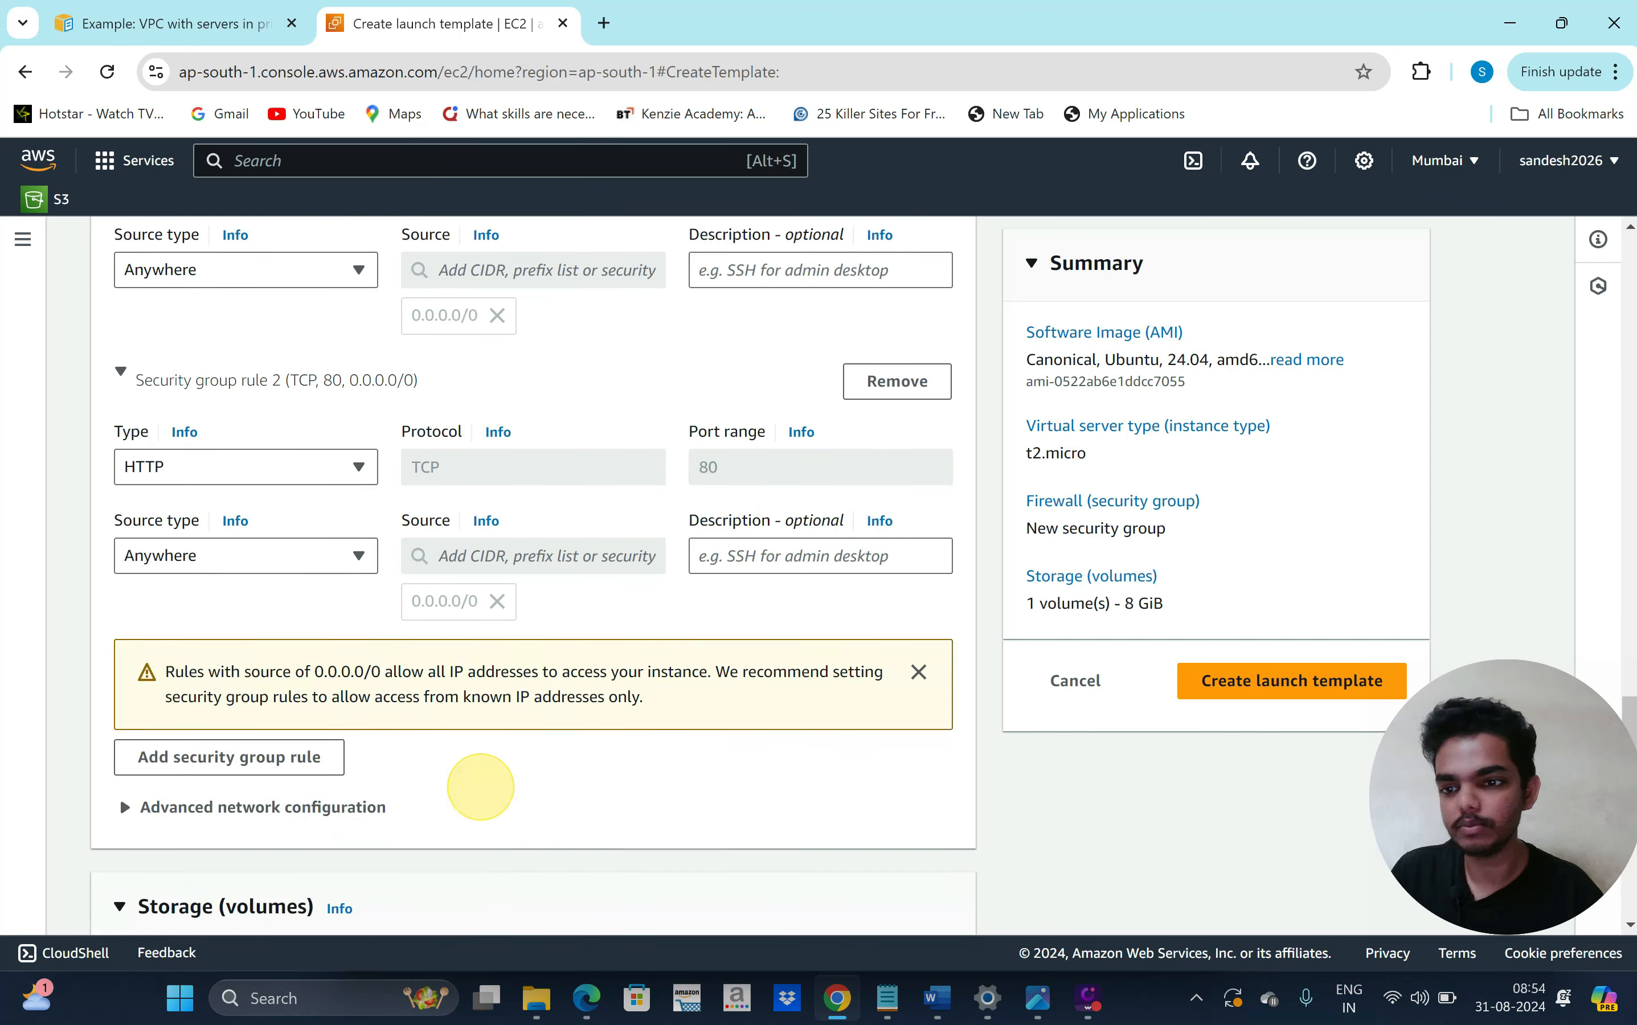
{"action": "scroll", "coordinate": [610, 734], "scroll_direction": "down", "scroll_amount": 4}
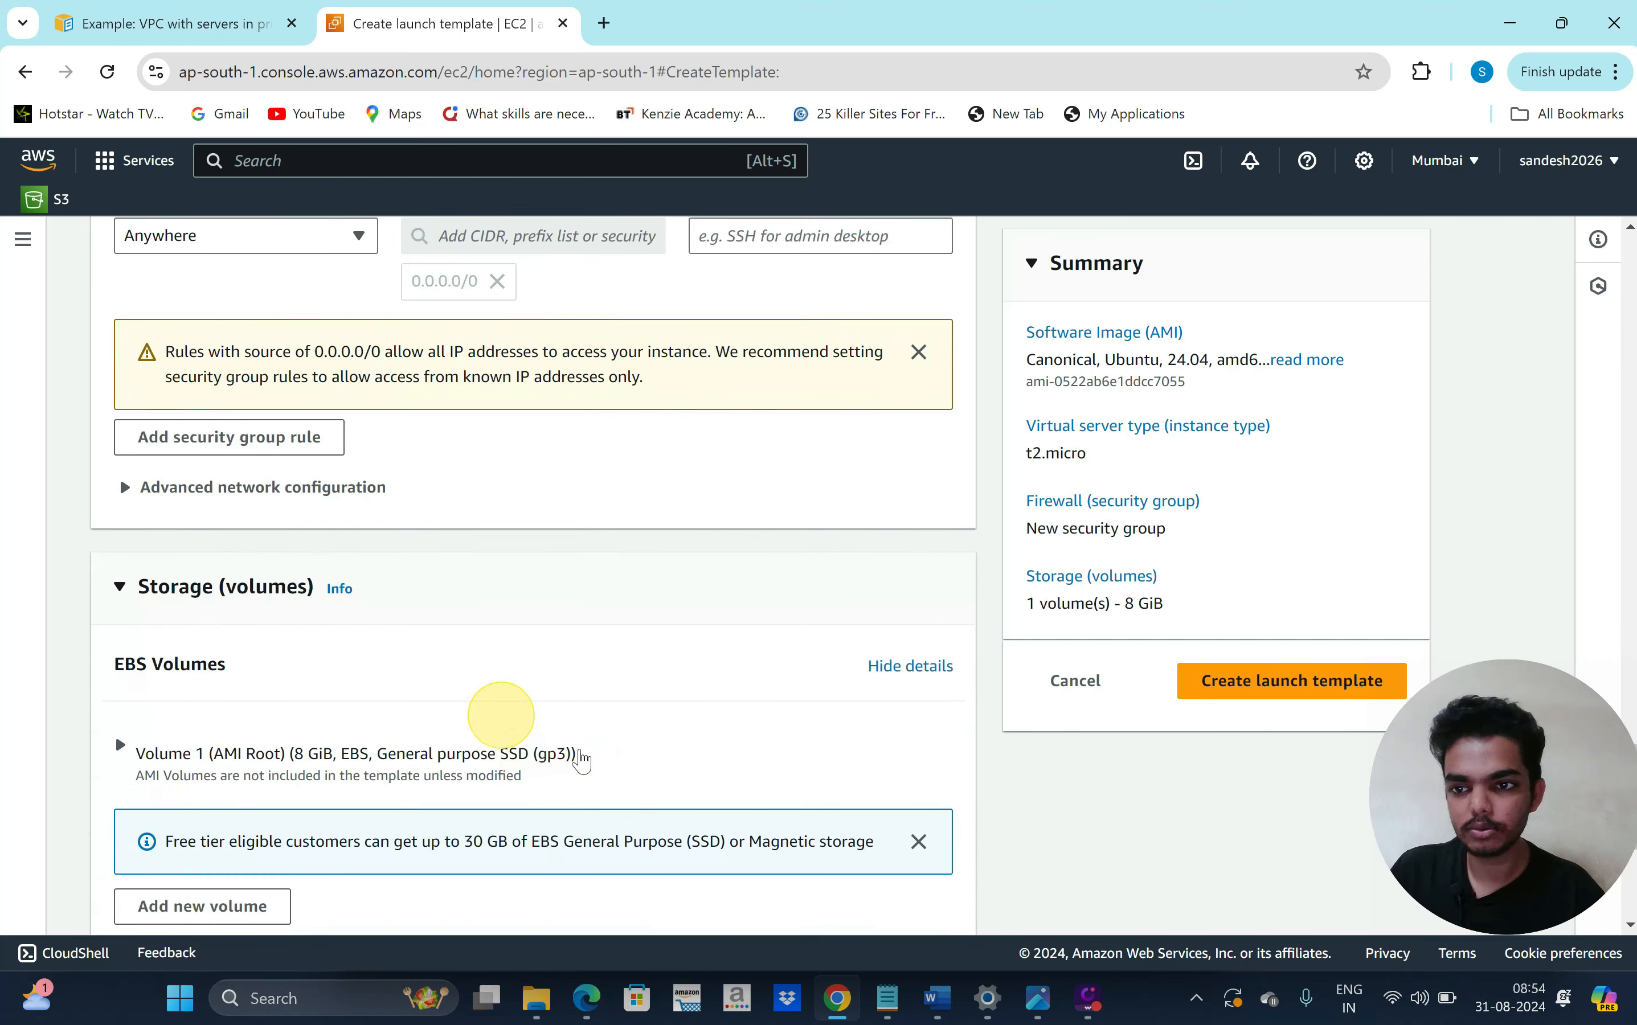
{"action": "scroll", "coordinate": [570, 729], "scroll_direction": "down", "scroll_amount": 1}
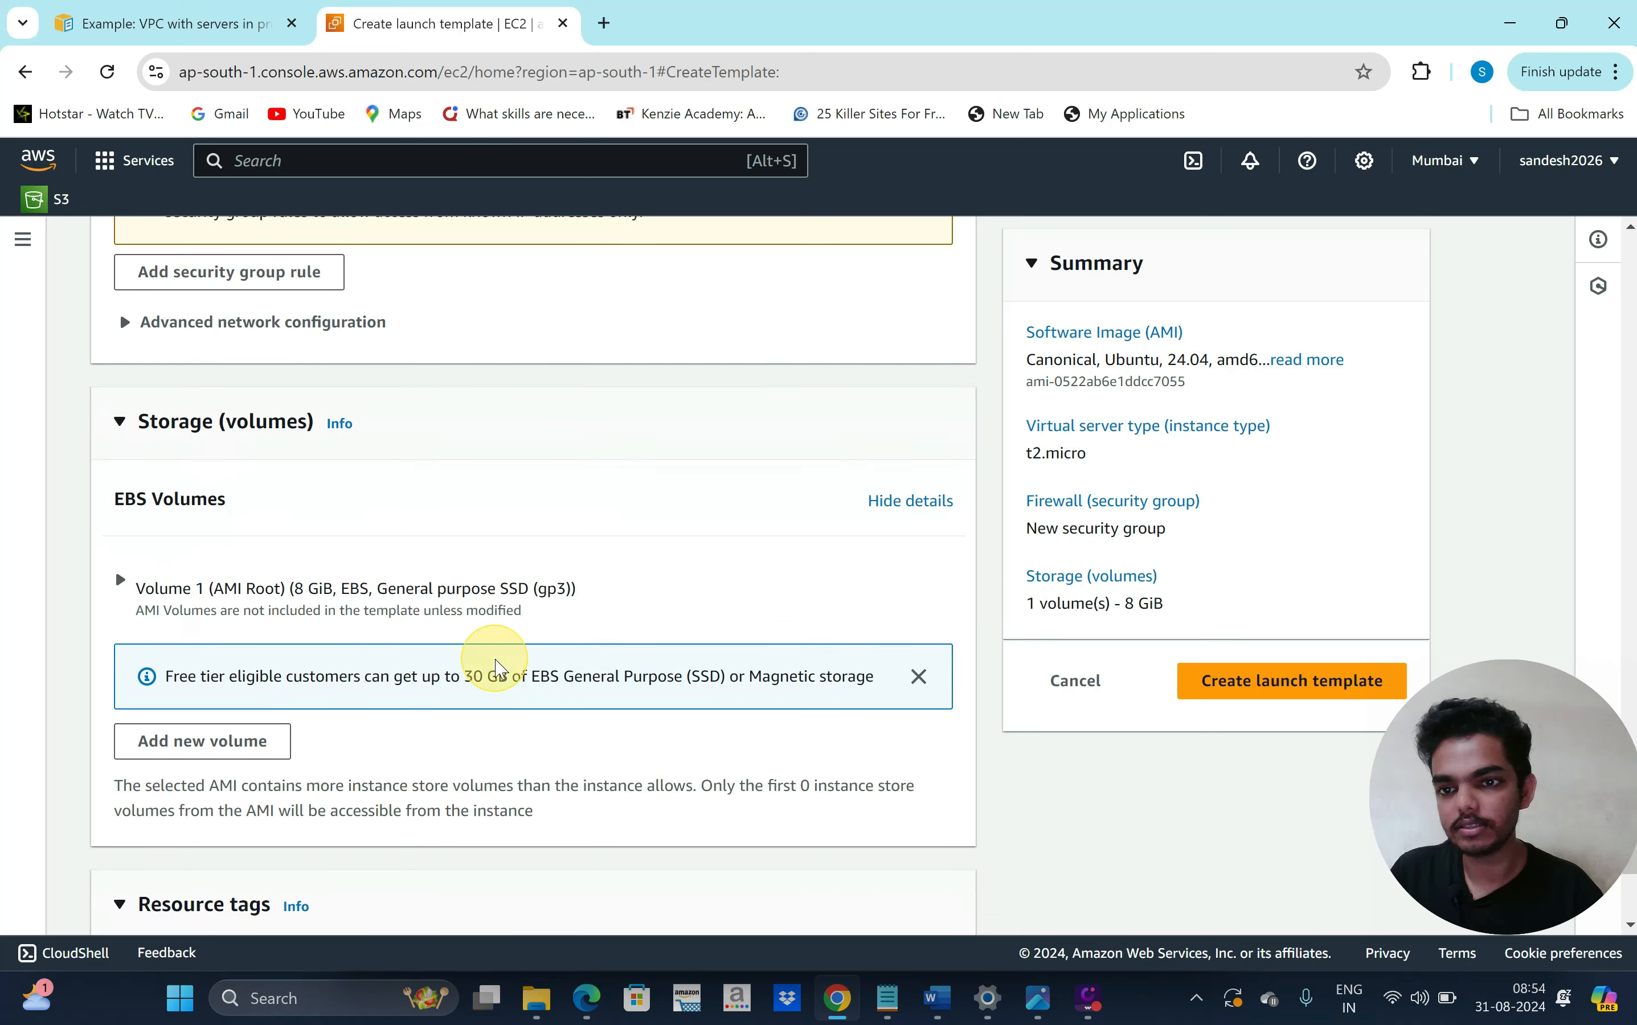
{"action": "scroll", "coordinate": [592, 745], "scroll_direction": "down", "scroll_amount": 2}
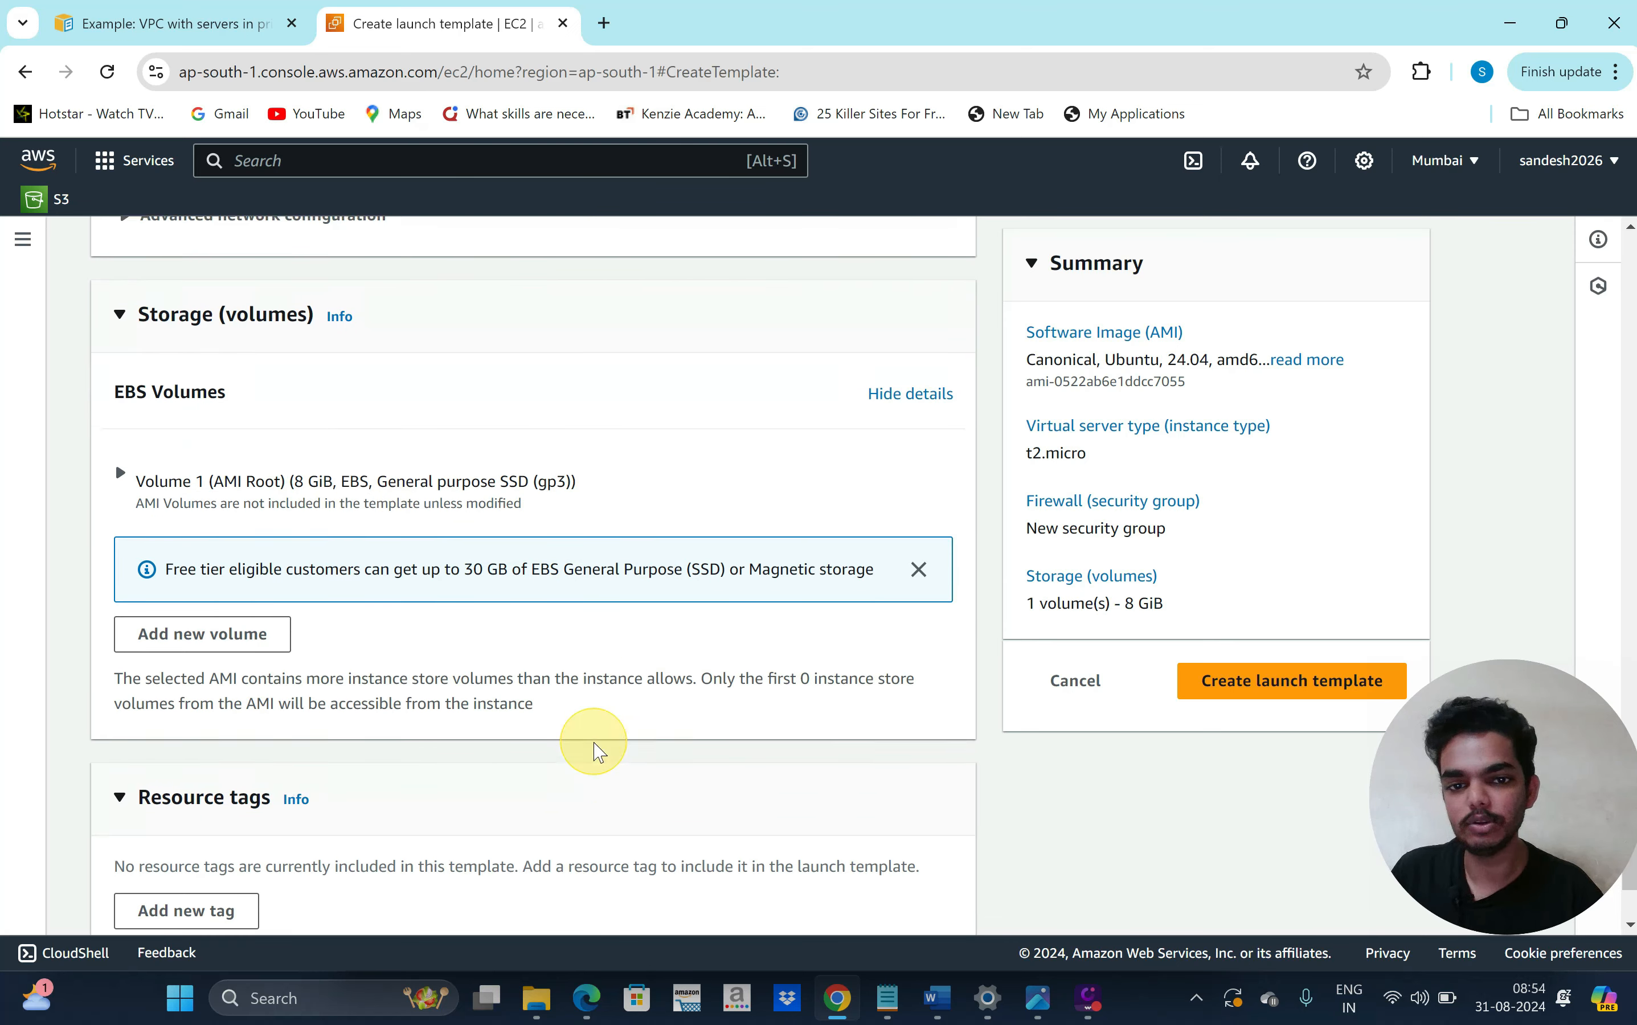
{"action": "scroll", "coordinate": [528, 819], "scroll_direction": "down", "scroll_amount": 2}
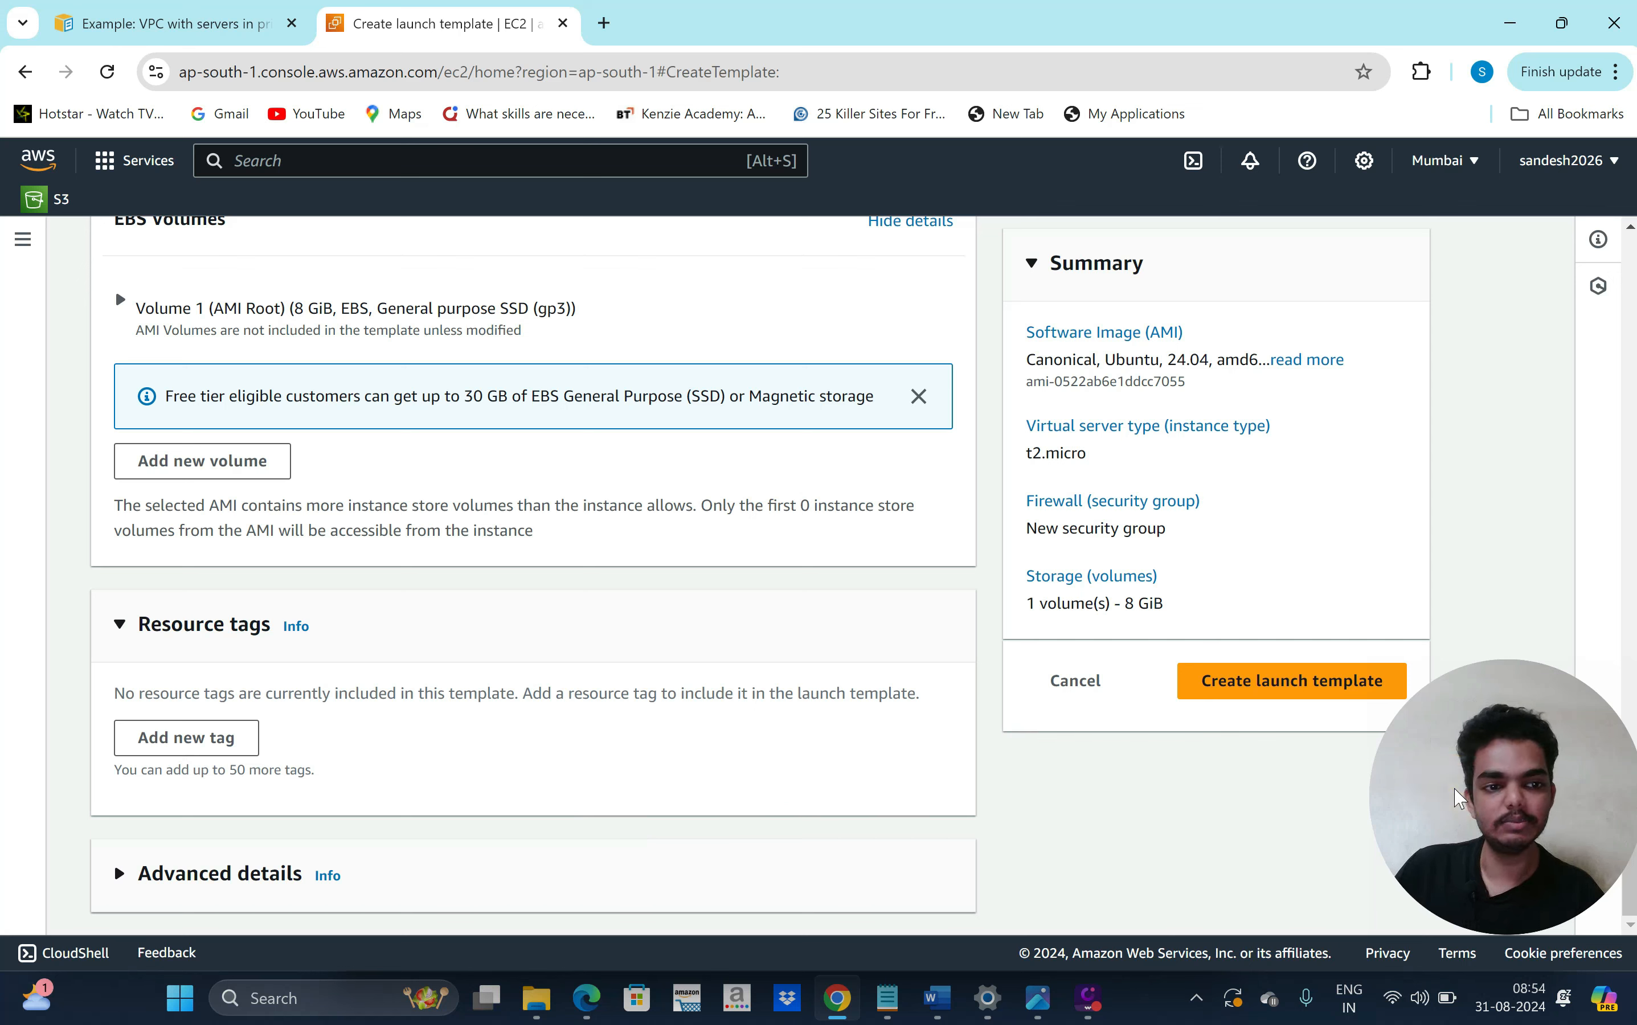
{"action": "mouse_move", "coordinate": [1455, 789]}
{"action": "left_mouse_down"}
{"action": "mouse_move", "coordinate": [1395, 801]}
{"action": "mouse_move", "coordinate": [1449, 792]}
{"action": "left_mouse_up"}
{"action": "left_click", "coordinate": [1277, 698]}
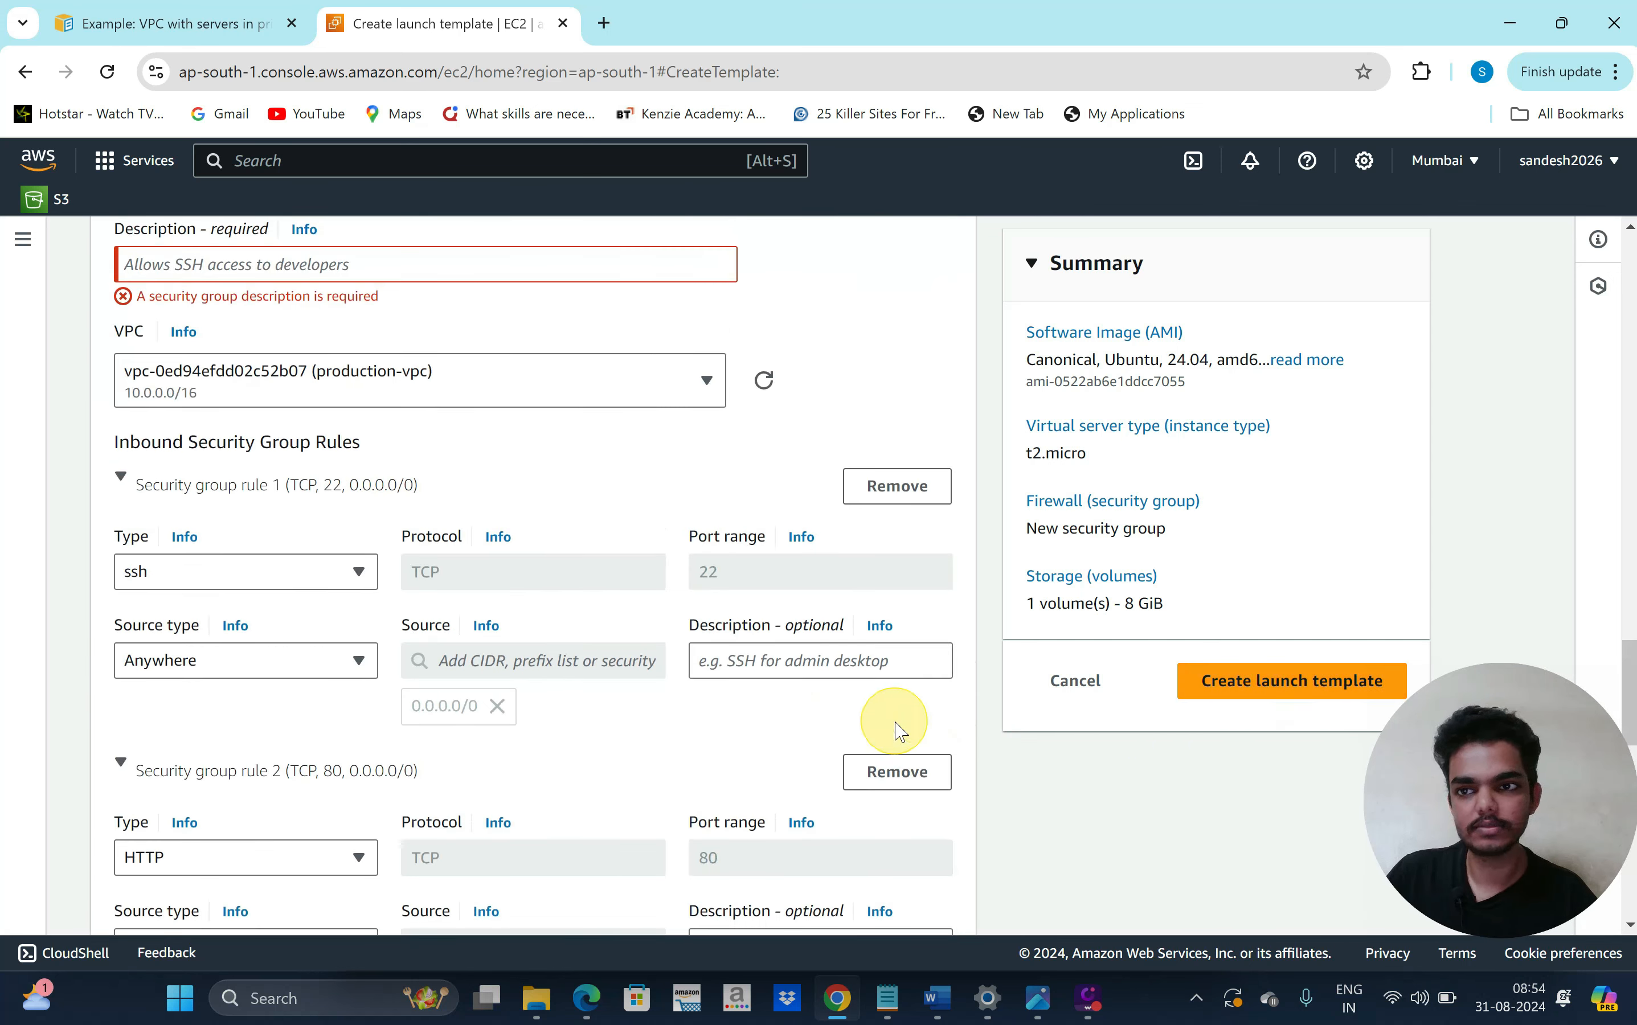
{"action": "scroll", "coordinate": [641, 627], "scroll_direction": "up", "scroll_amount": 3}
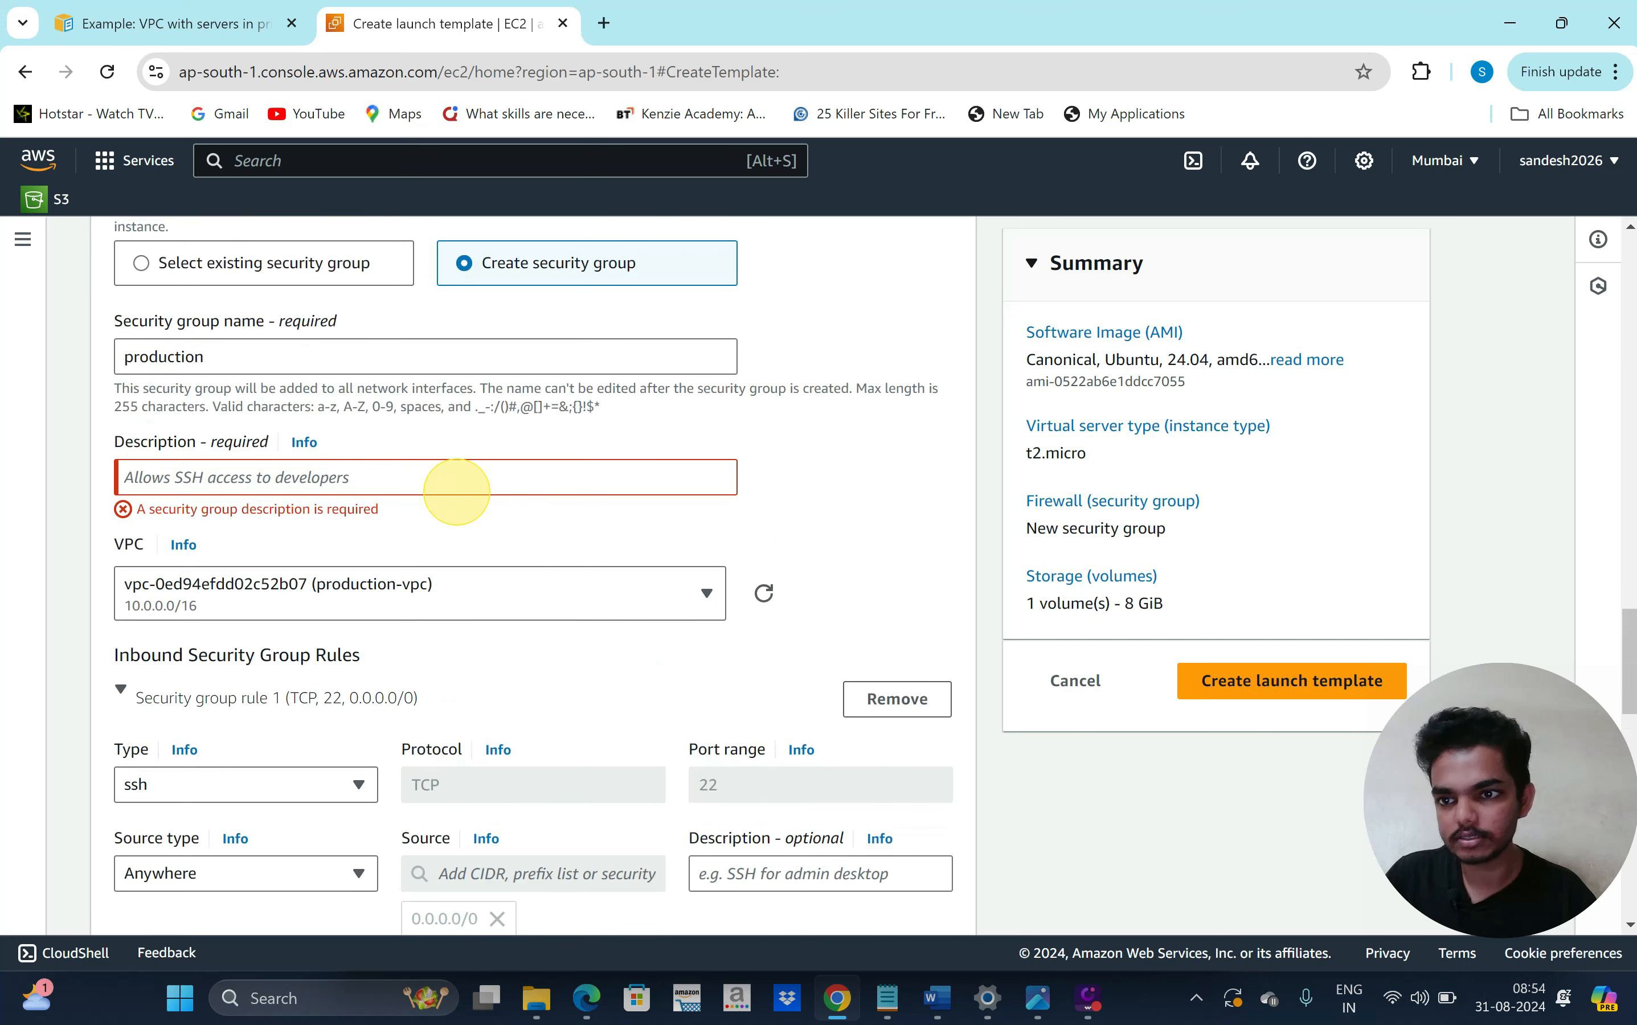
{"action": "left_click", "coordinate": [316, 480]}
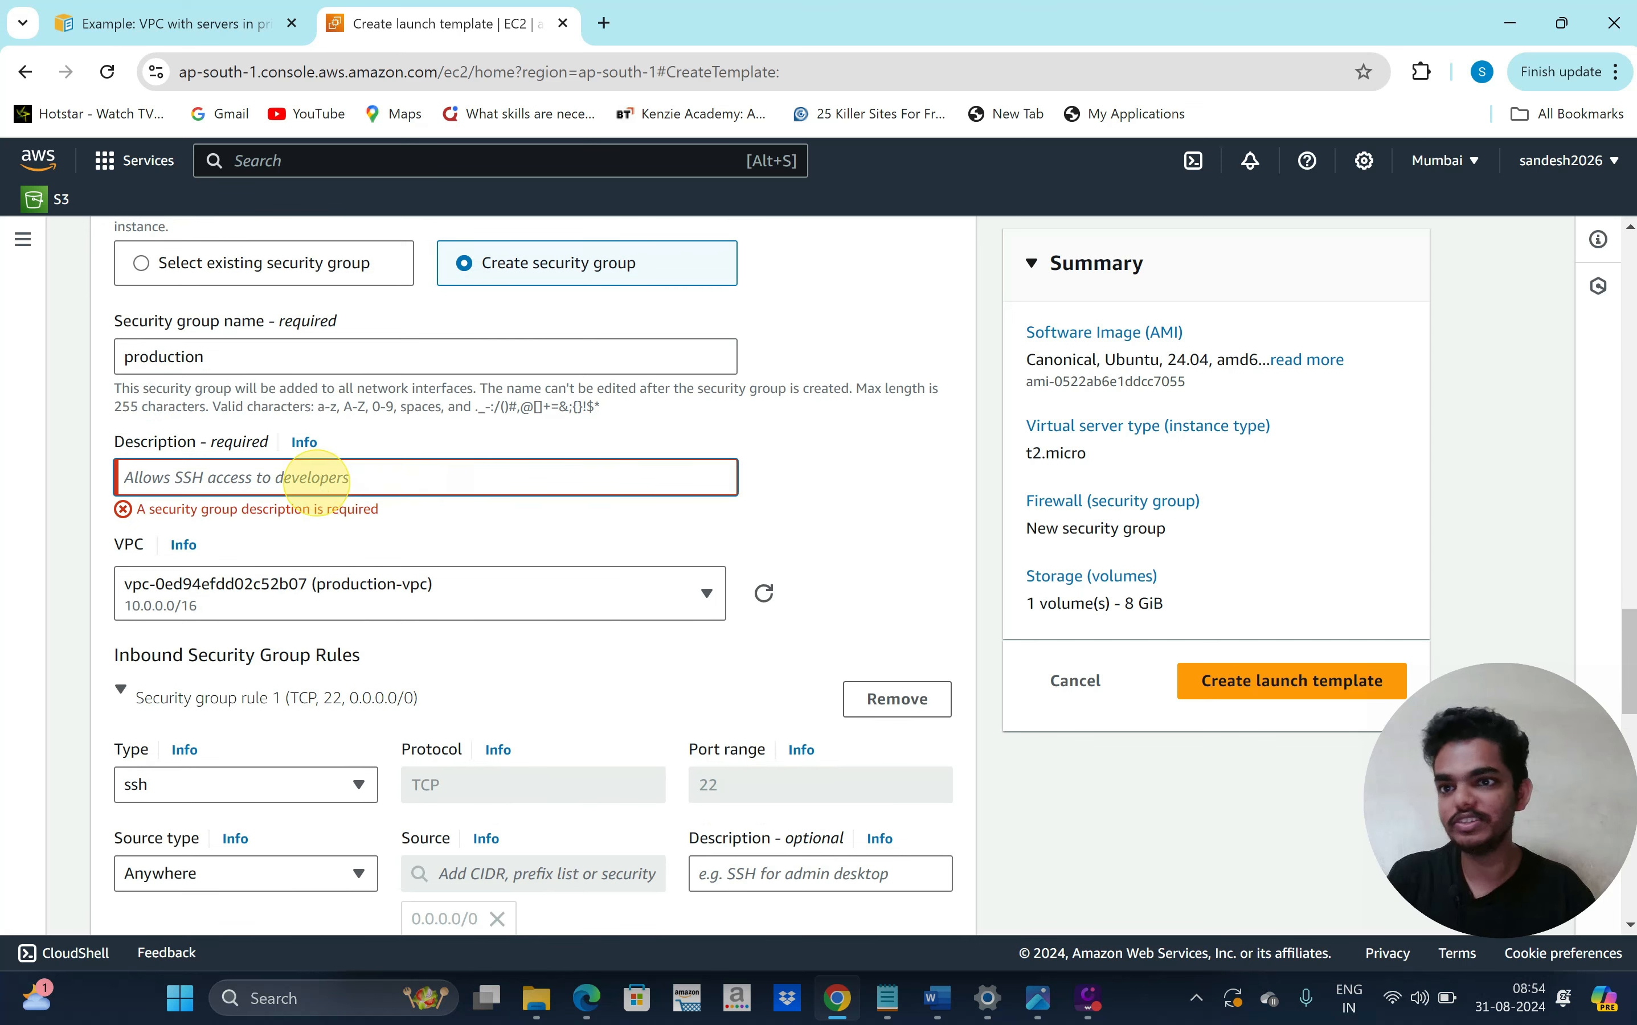
{"action": "type", "text": "pr"}
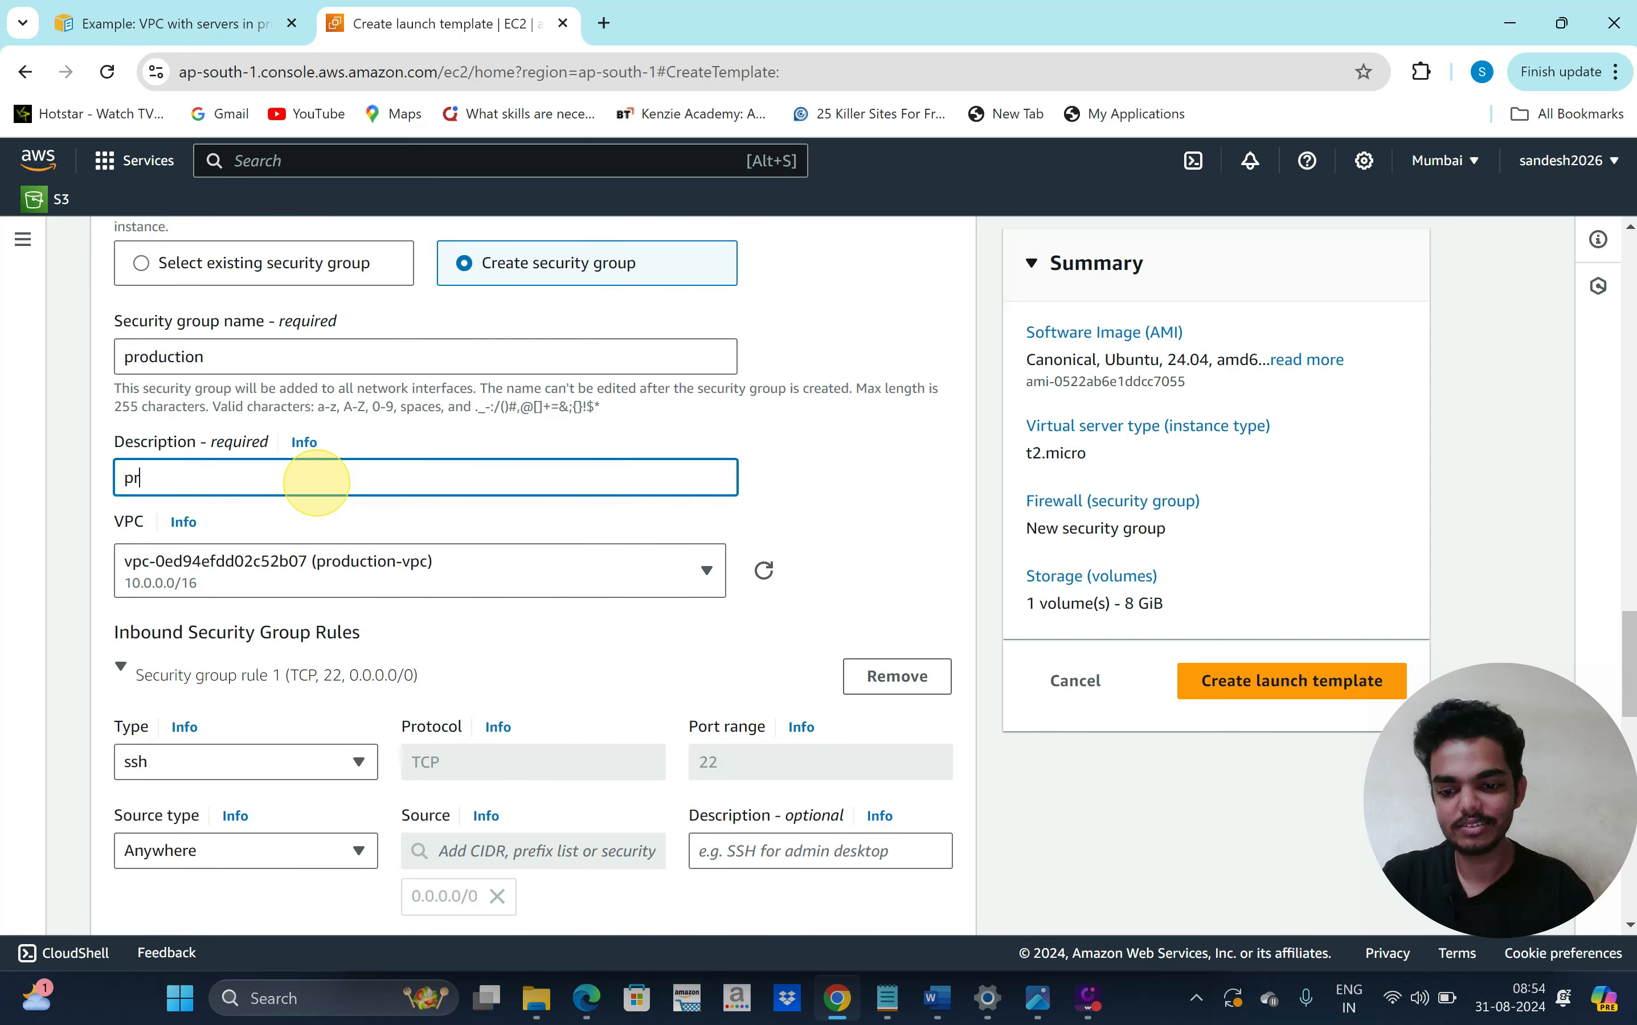
{"action": "type", "text": "oductio"}
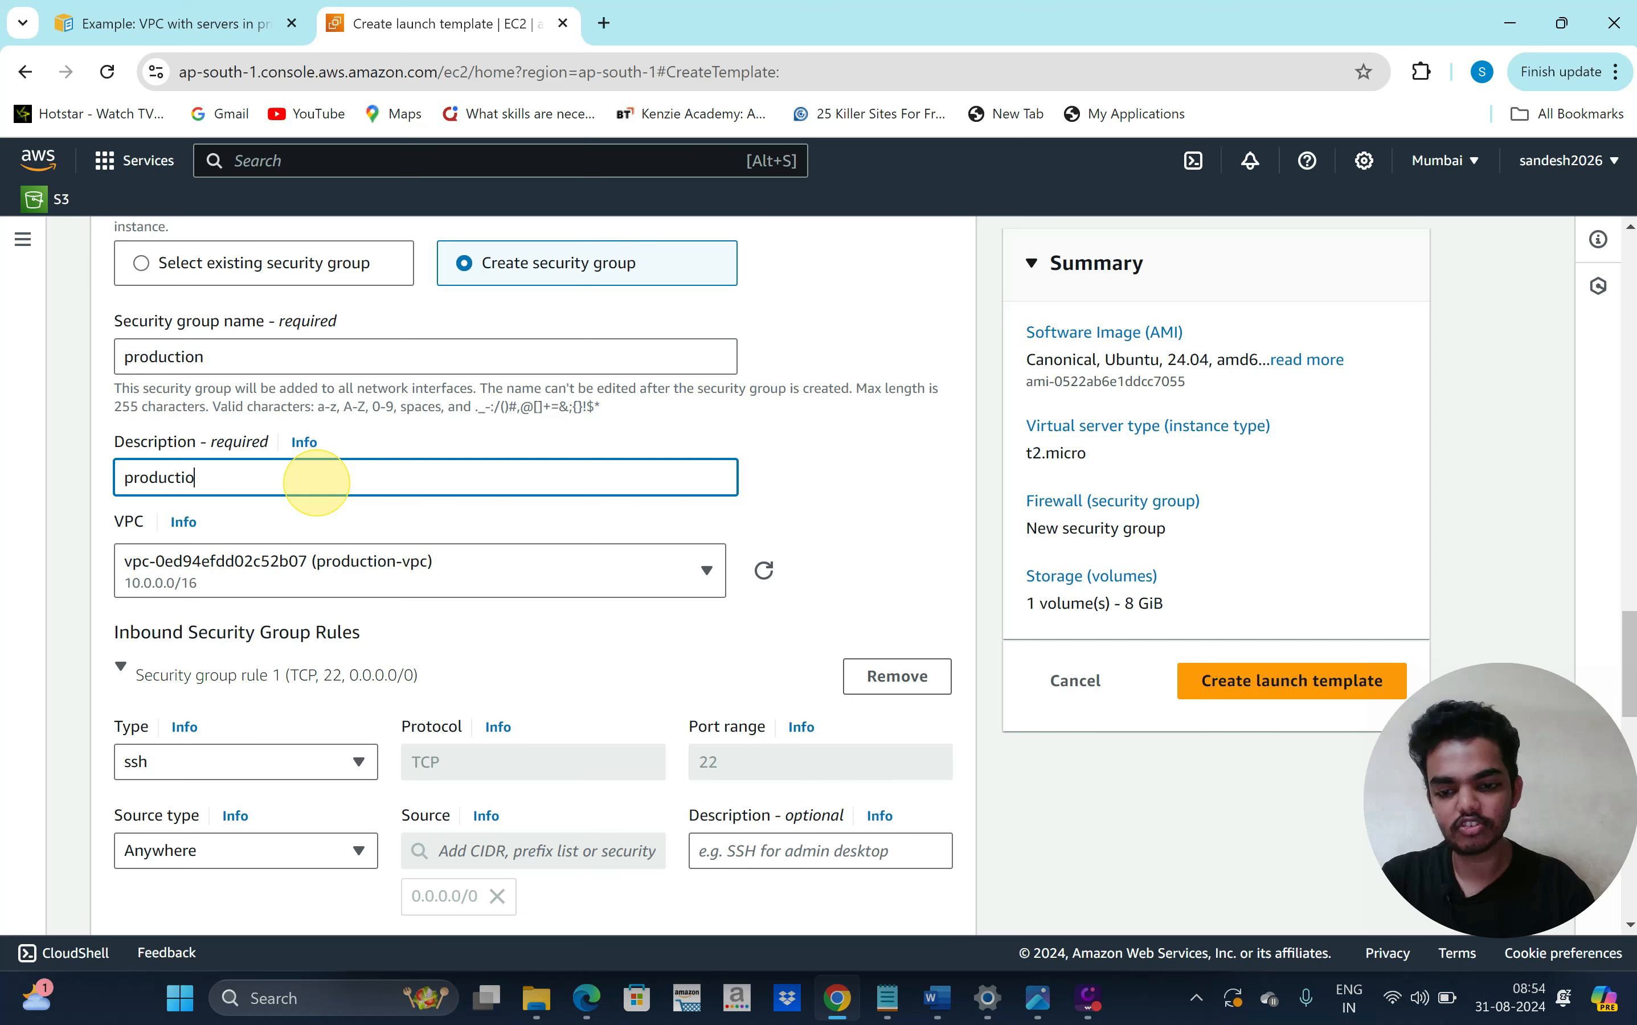
{"action": "type", "text": "n"}
{"action": "left_click", "coordinate": [1250, 679]}
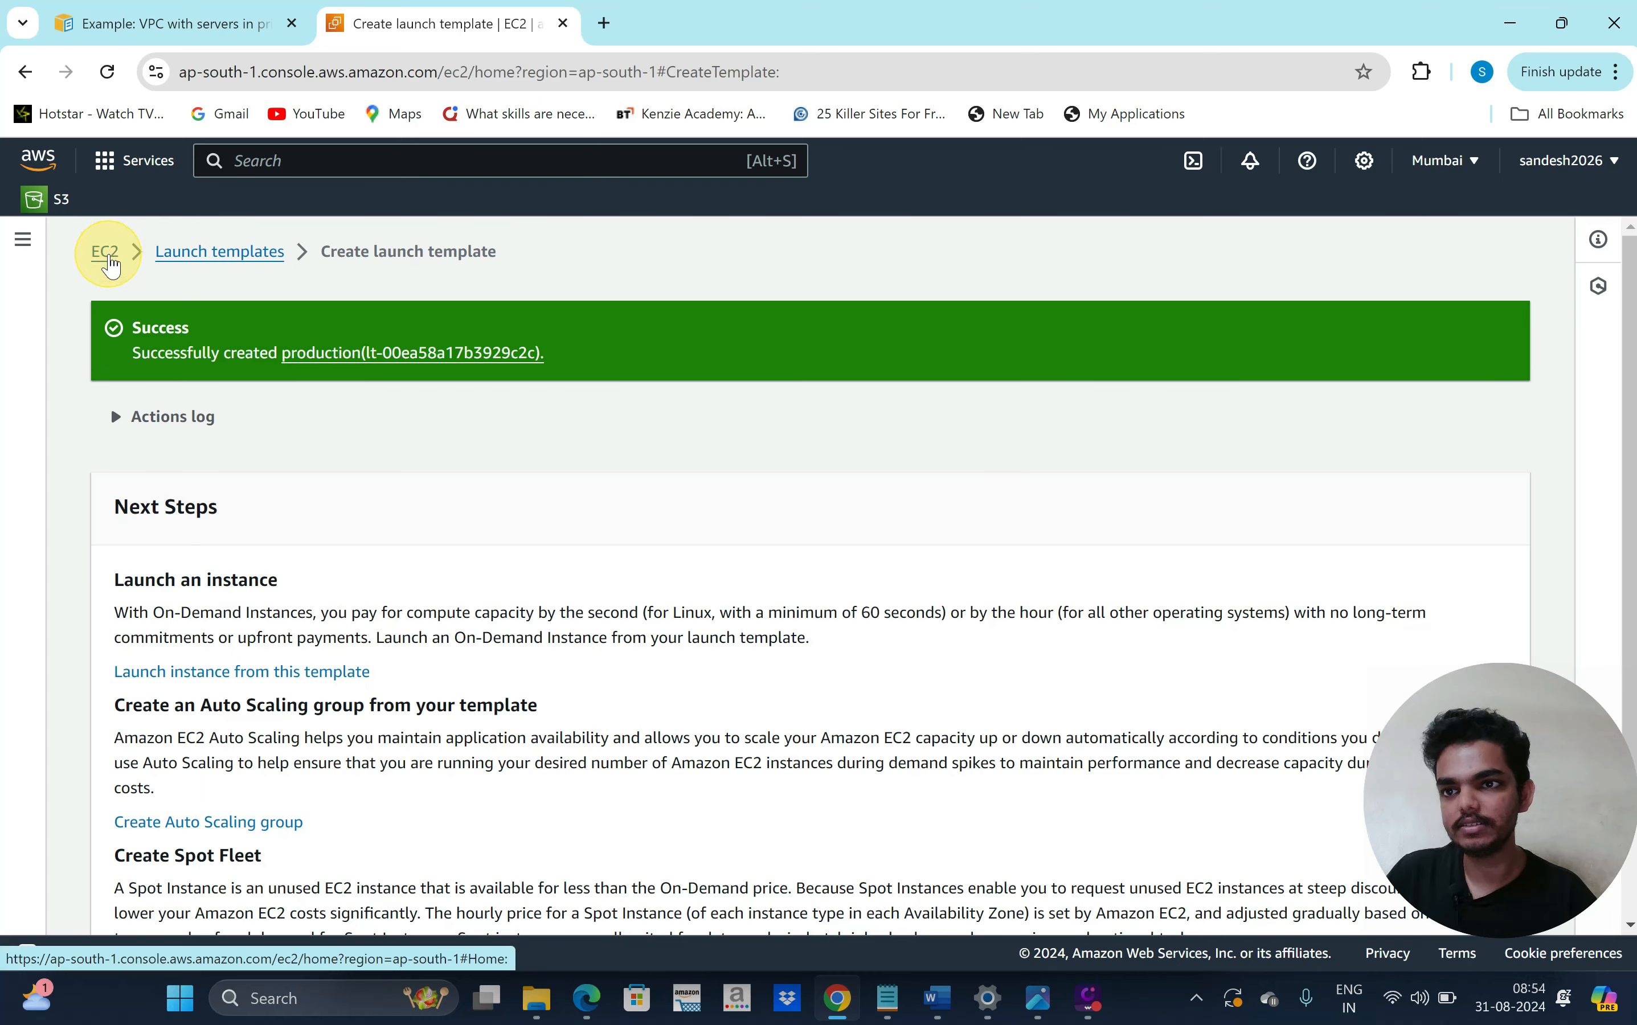
Go from the EC2 dashboard to Auto Scaling Groups and start creating a new group
{"action": "left_click", "coordinate": [110, 265]}
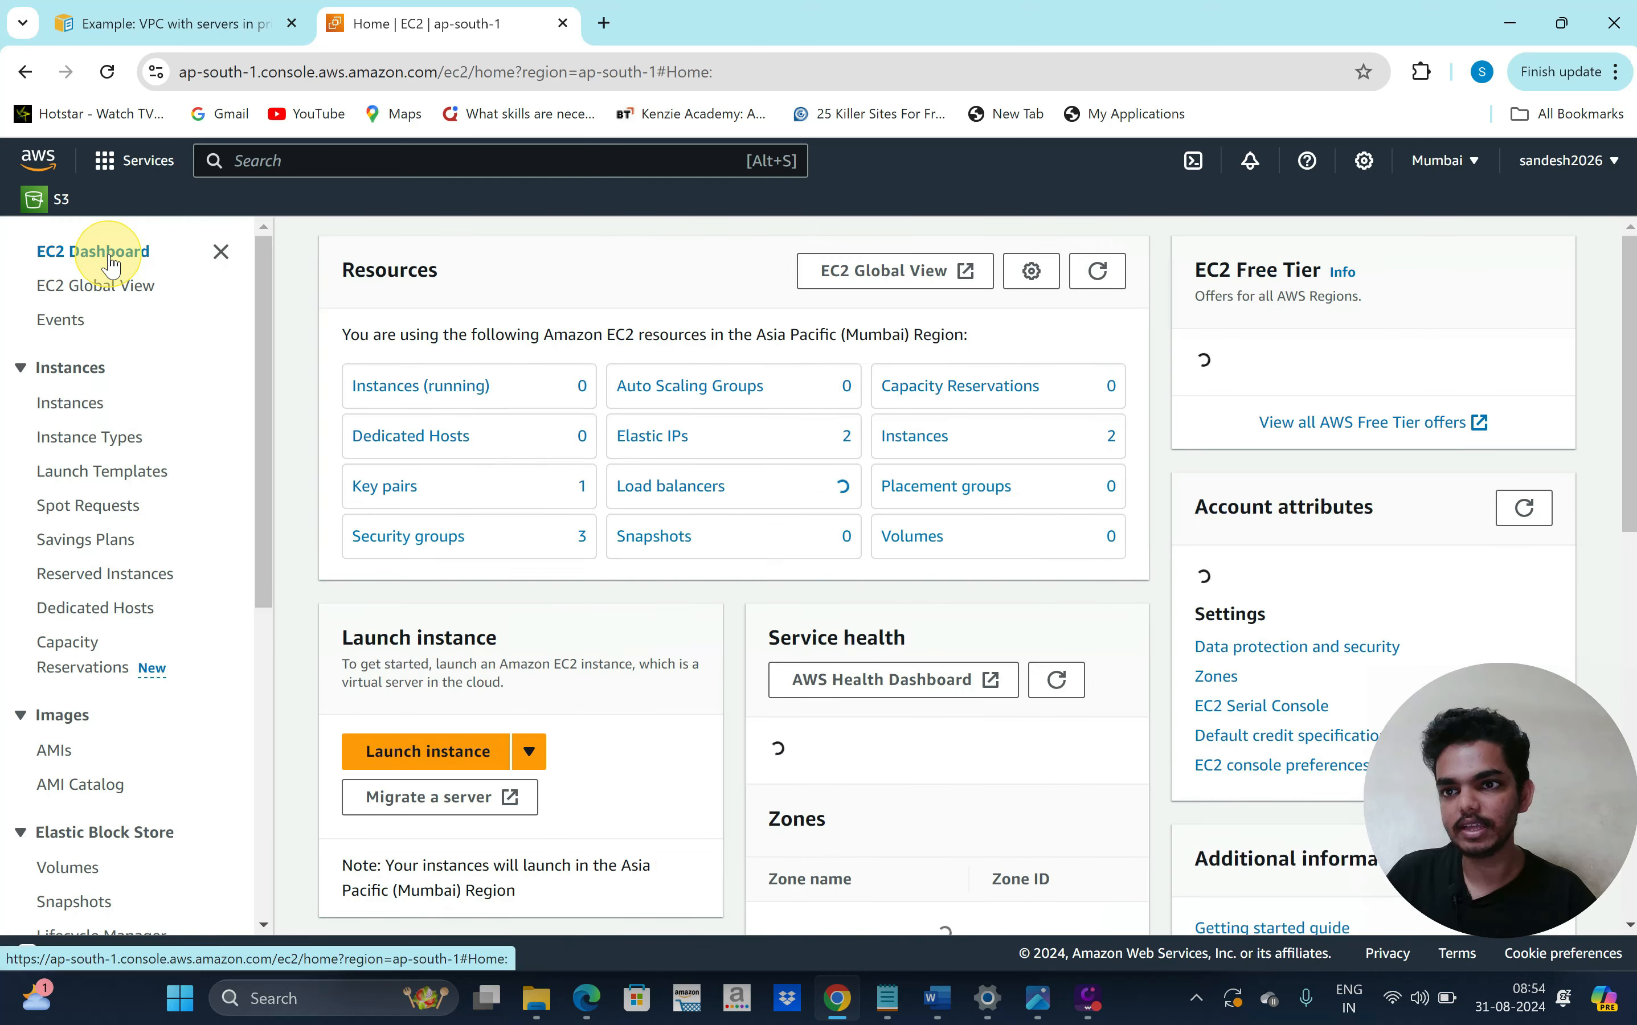
{"action": "scroll", "coordinate": [121, 639], "scroll_direction": "down", "scroll_amount": 3}
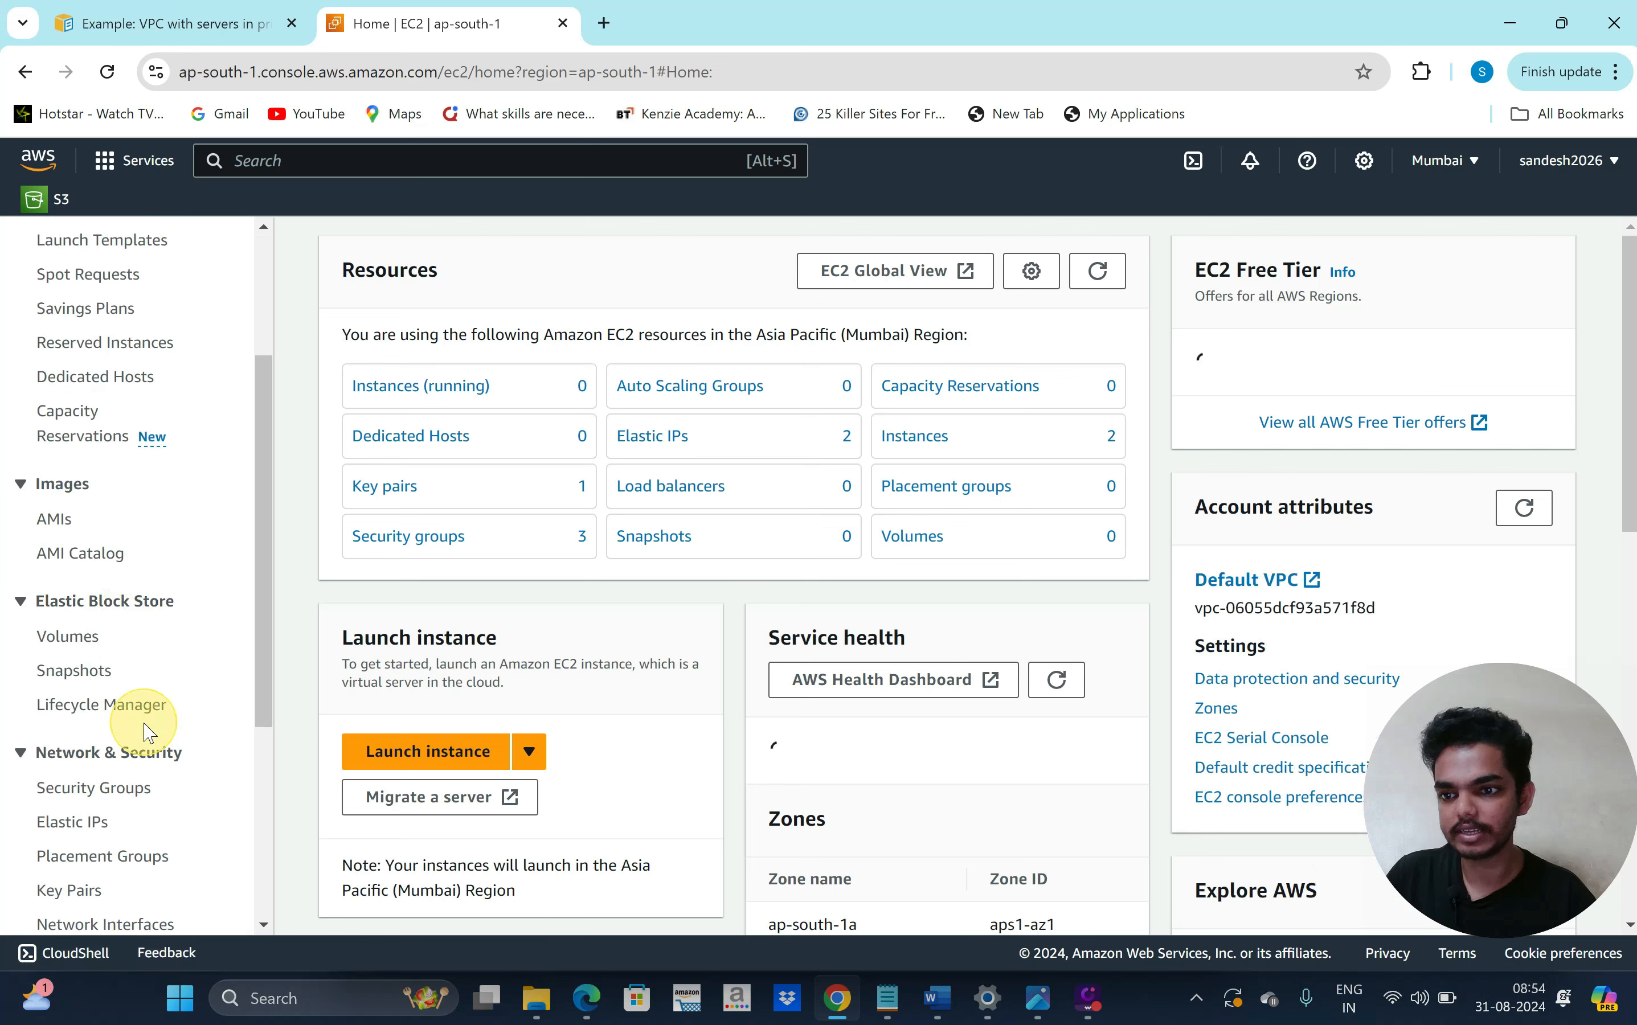
{"action": "scroll", "coordinate": [149, 746], "scroll_direction": "down", "scroll_amount": 5}
{"action": "scroll", "coordinate": [166, 807], "scroll_direction": "down", "scroll_amount": 1}
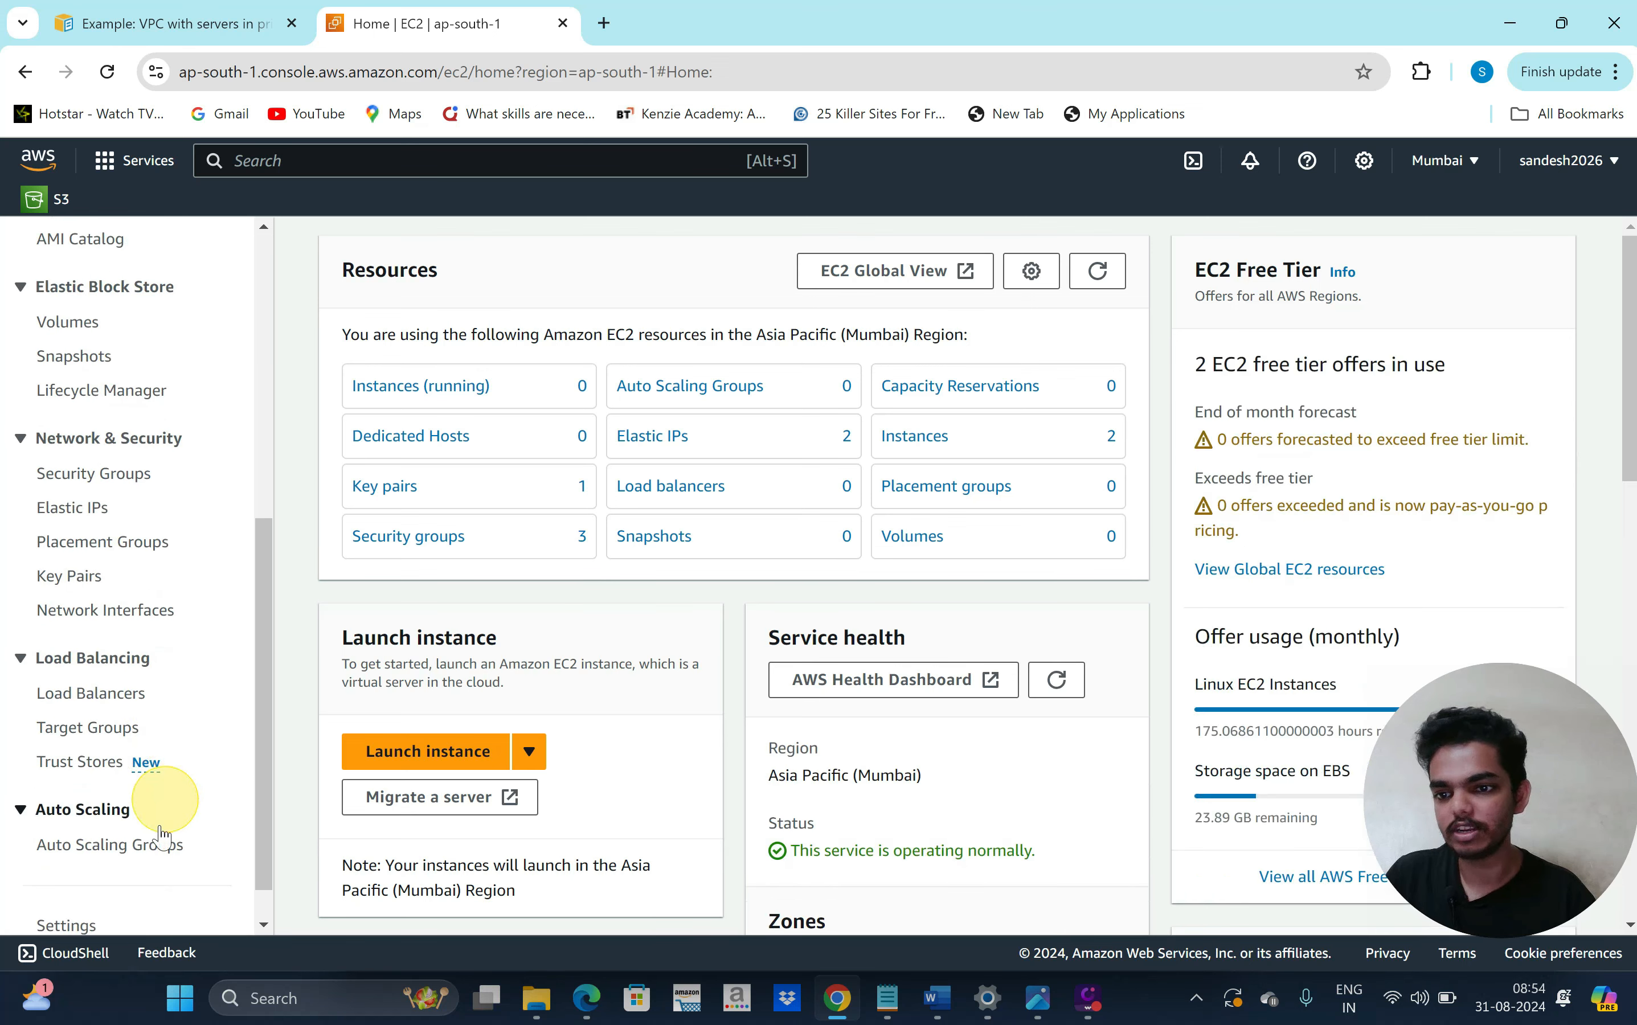
{"action": "left_click", "coordinate": [113, 848]}
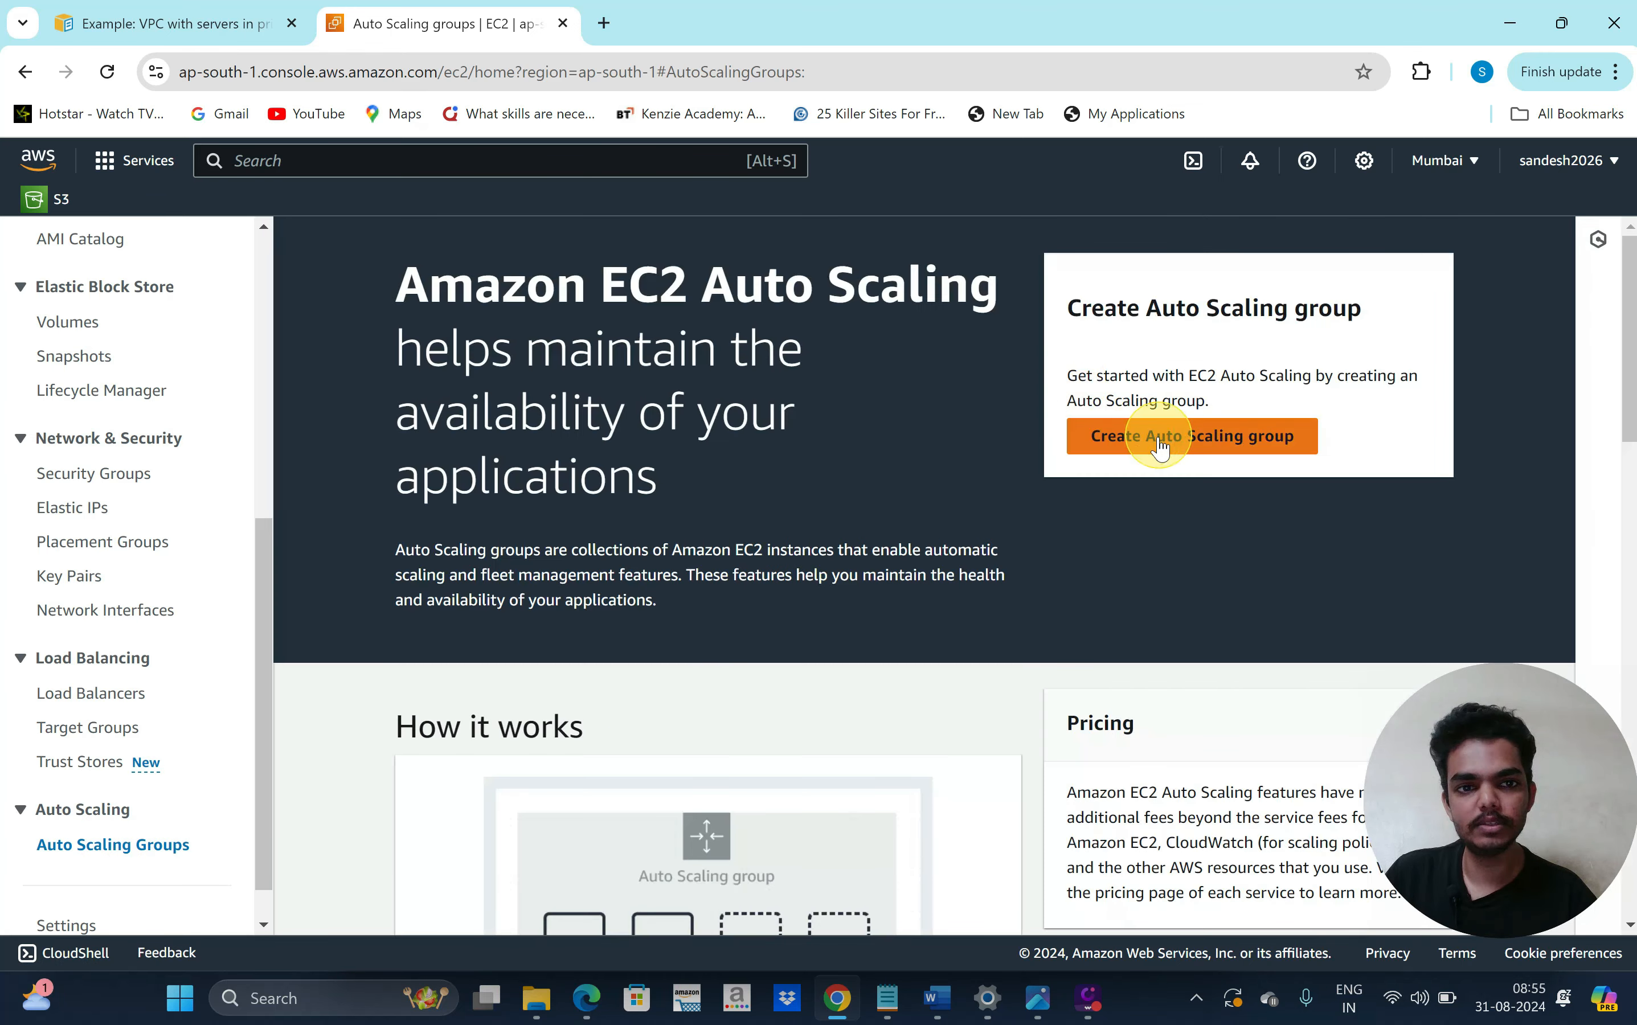
{"action": "left_click", "coordinate": [1156, 437]}
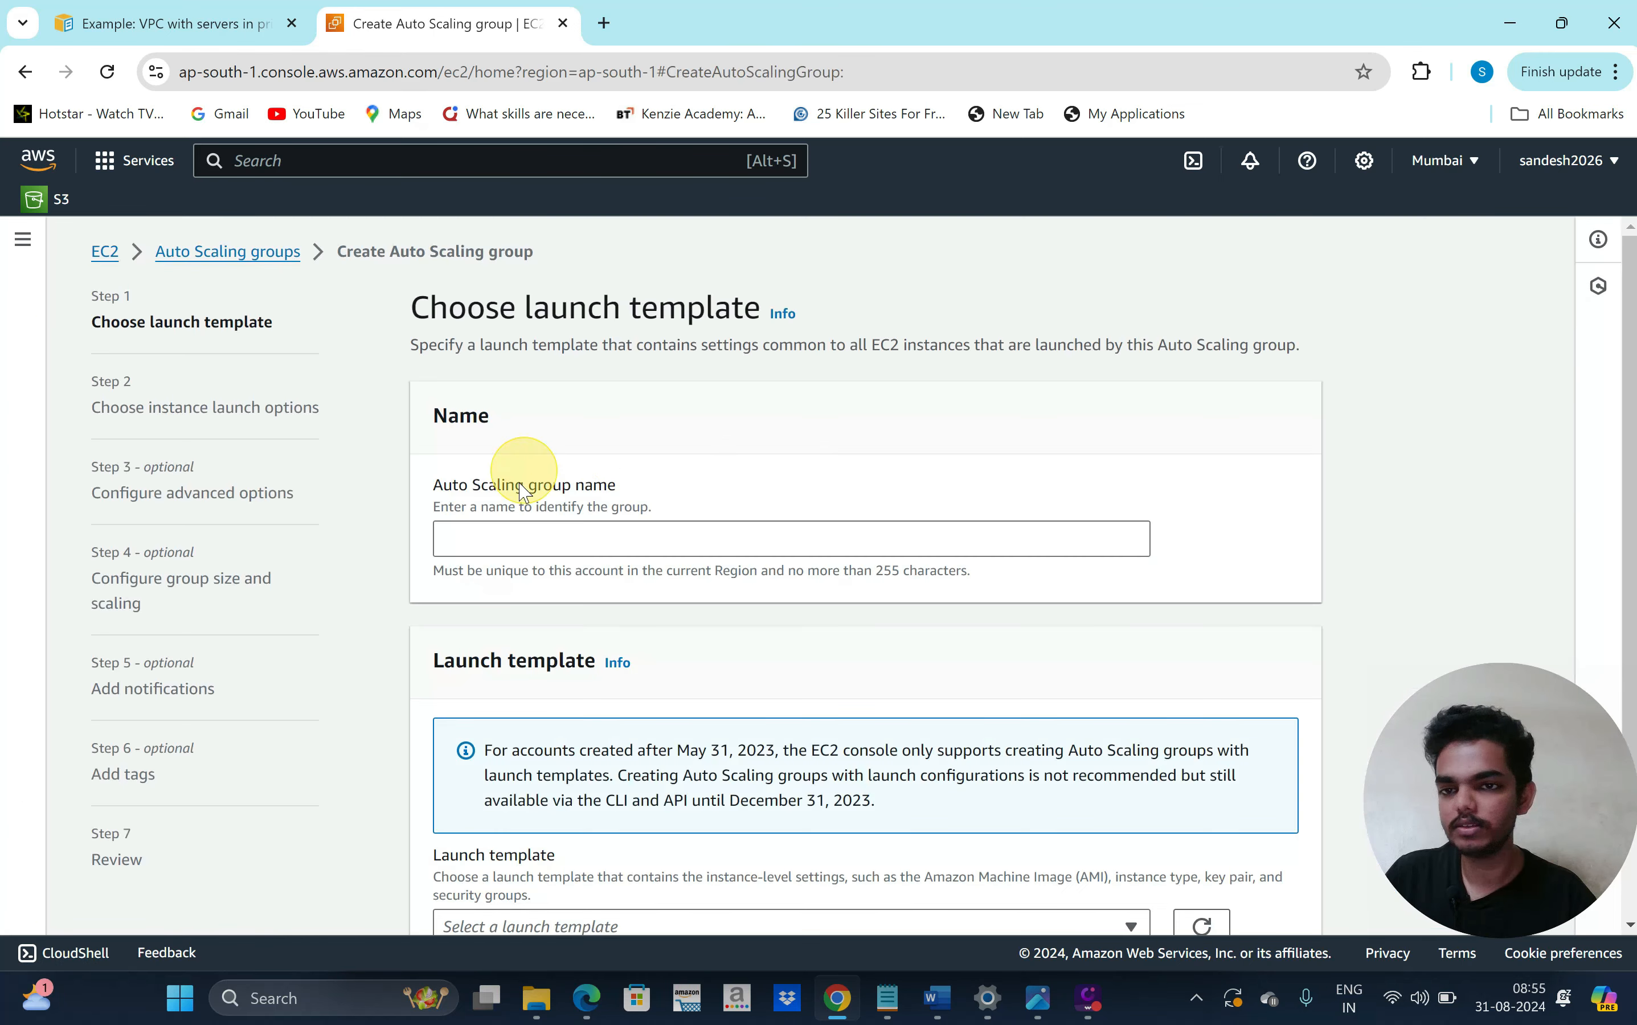
Name the group production and select the production launch template, version Default (1)
{"action": "left_click", "coordinate": [506, 536]}
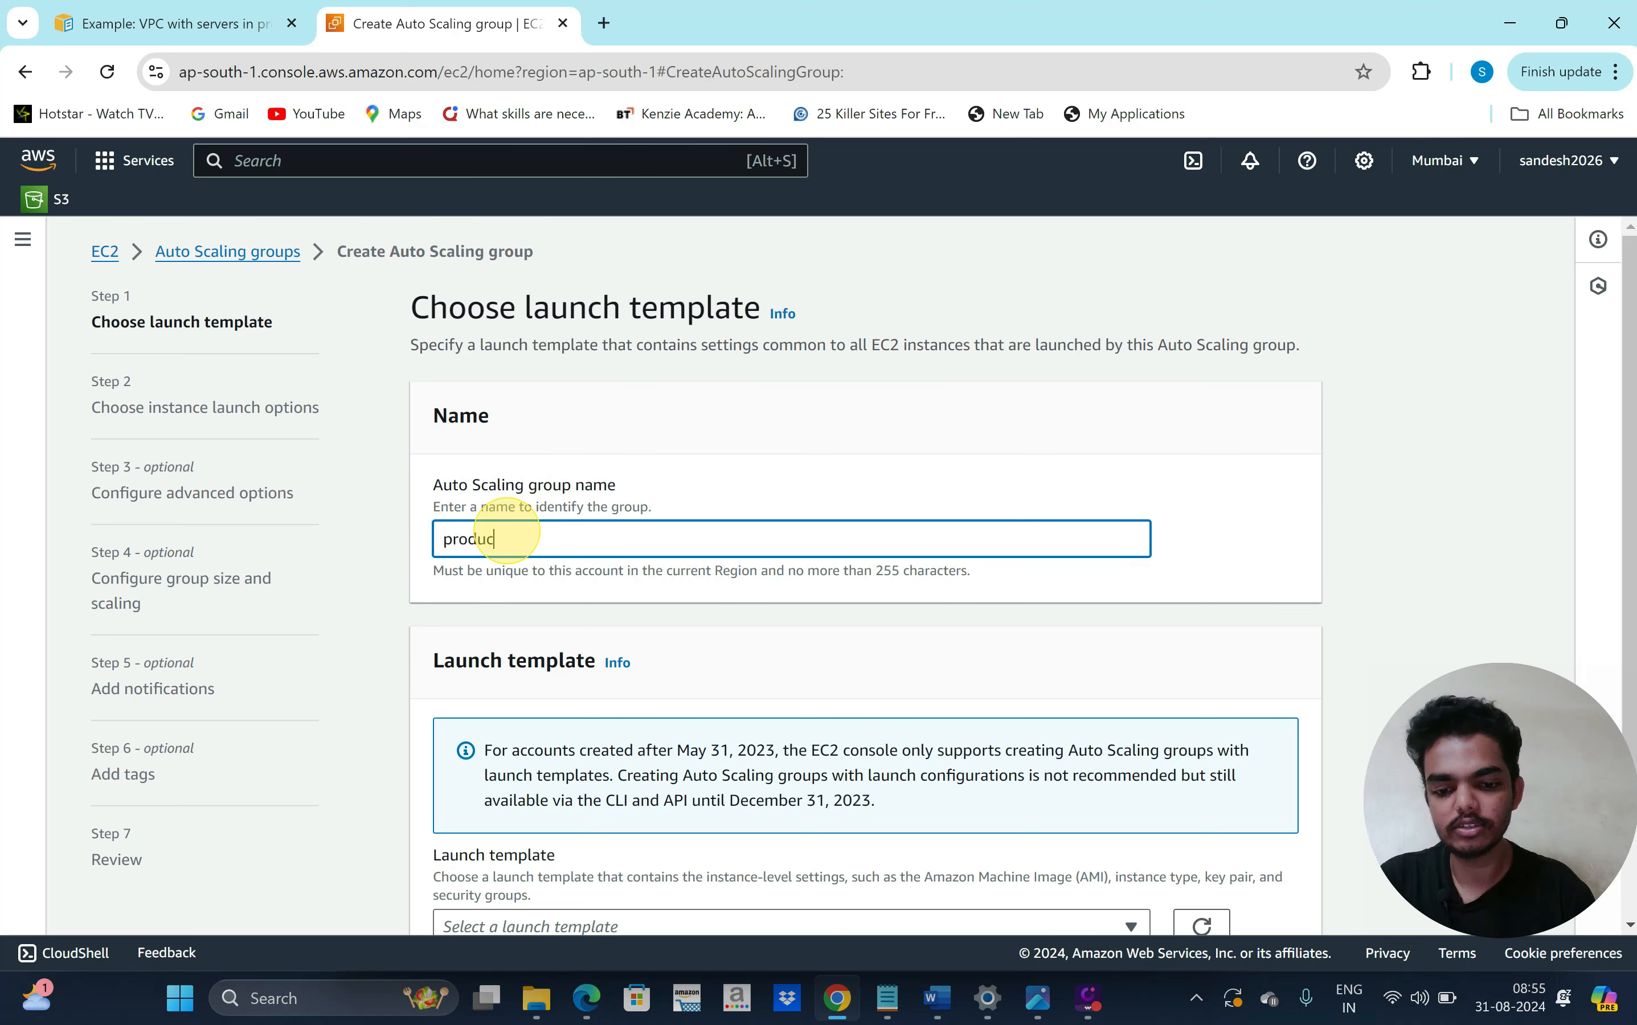
{"action": "scroll", "coordinate": [506, 541], "scroll_direction": "down", "scroll_amount": 2}
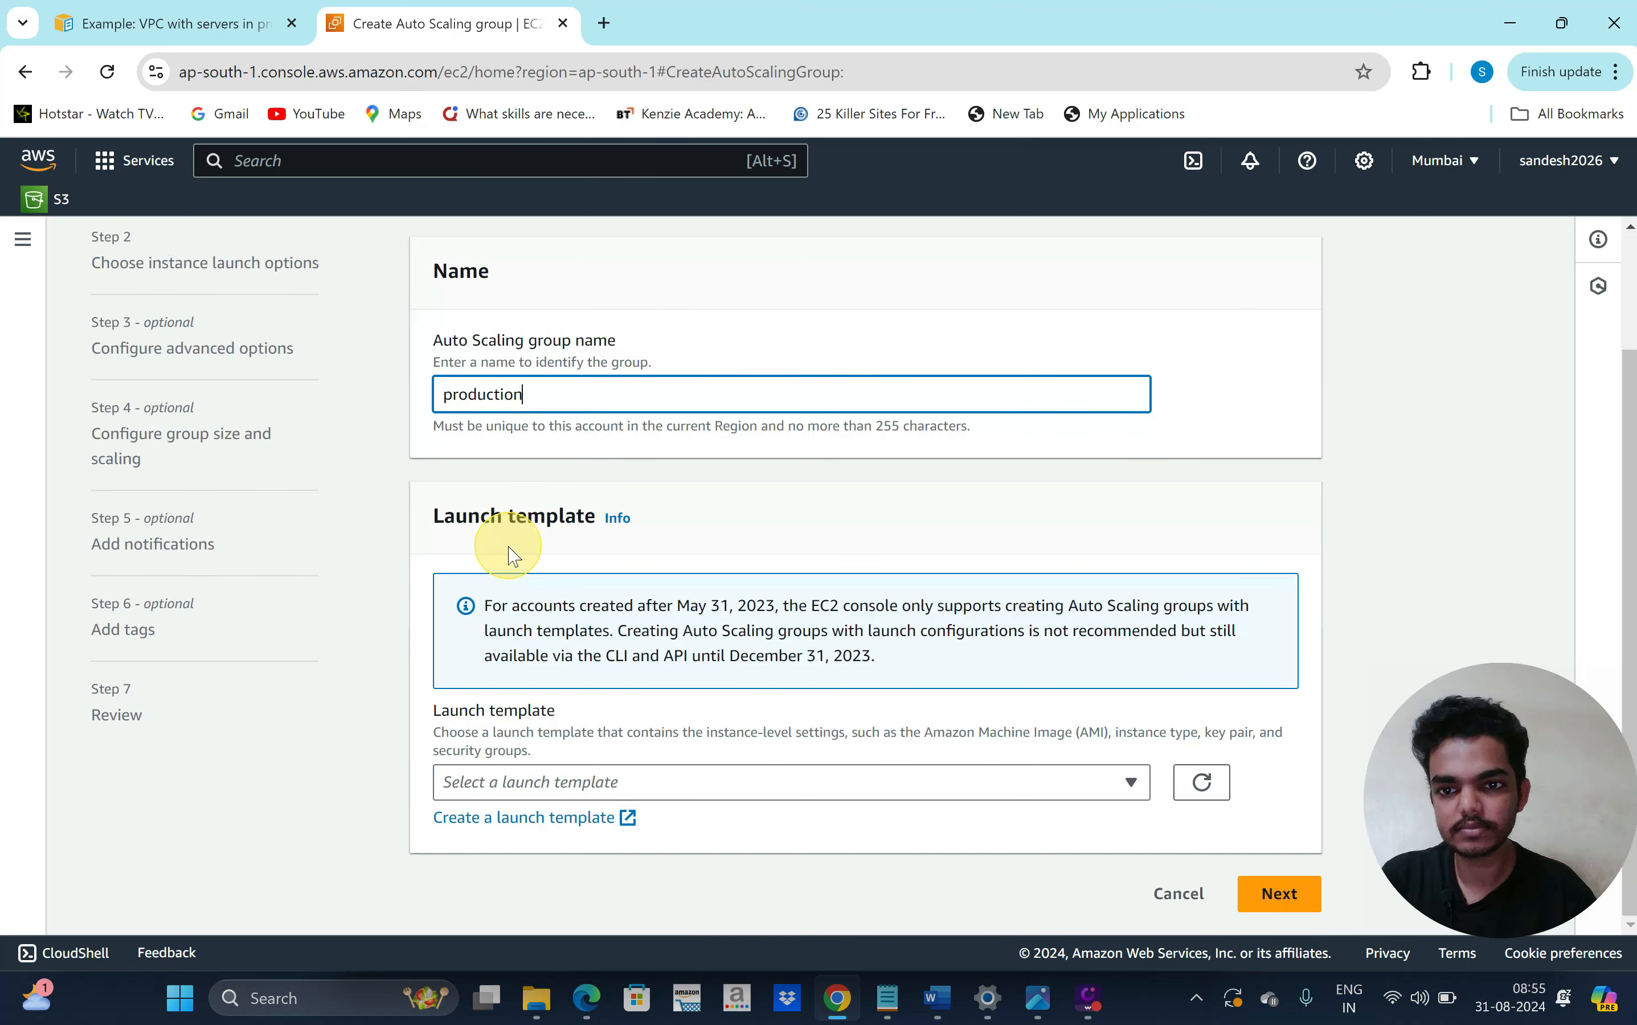
{"action": "left_click", "coordinate": [984, 787]}
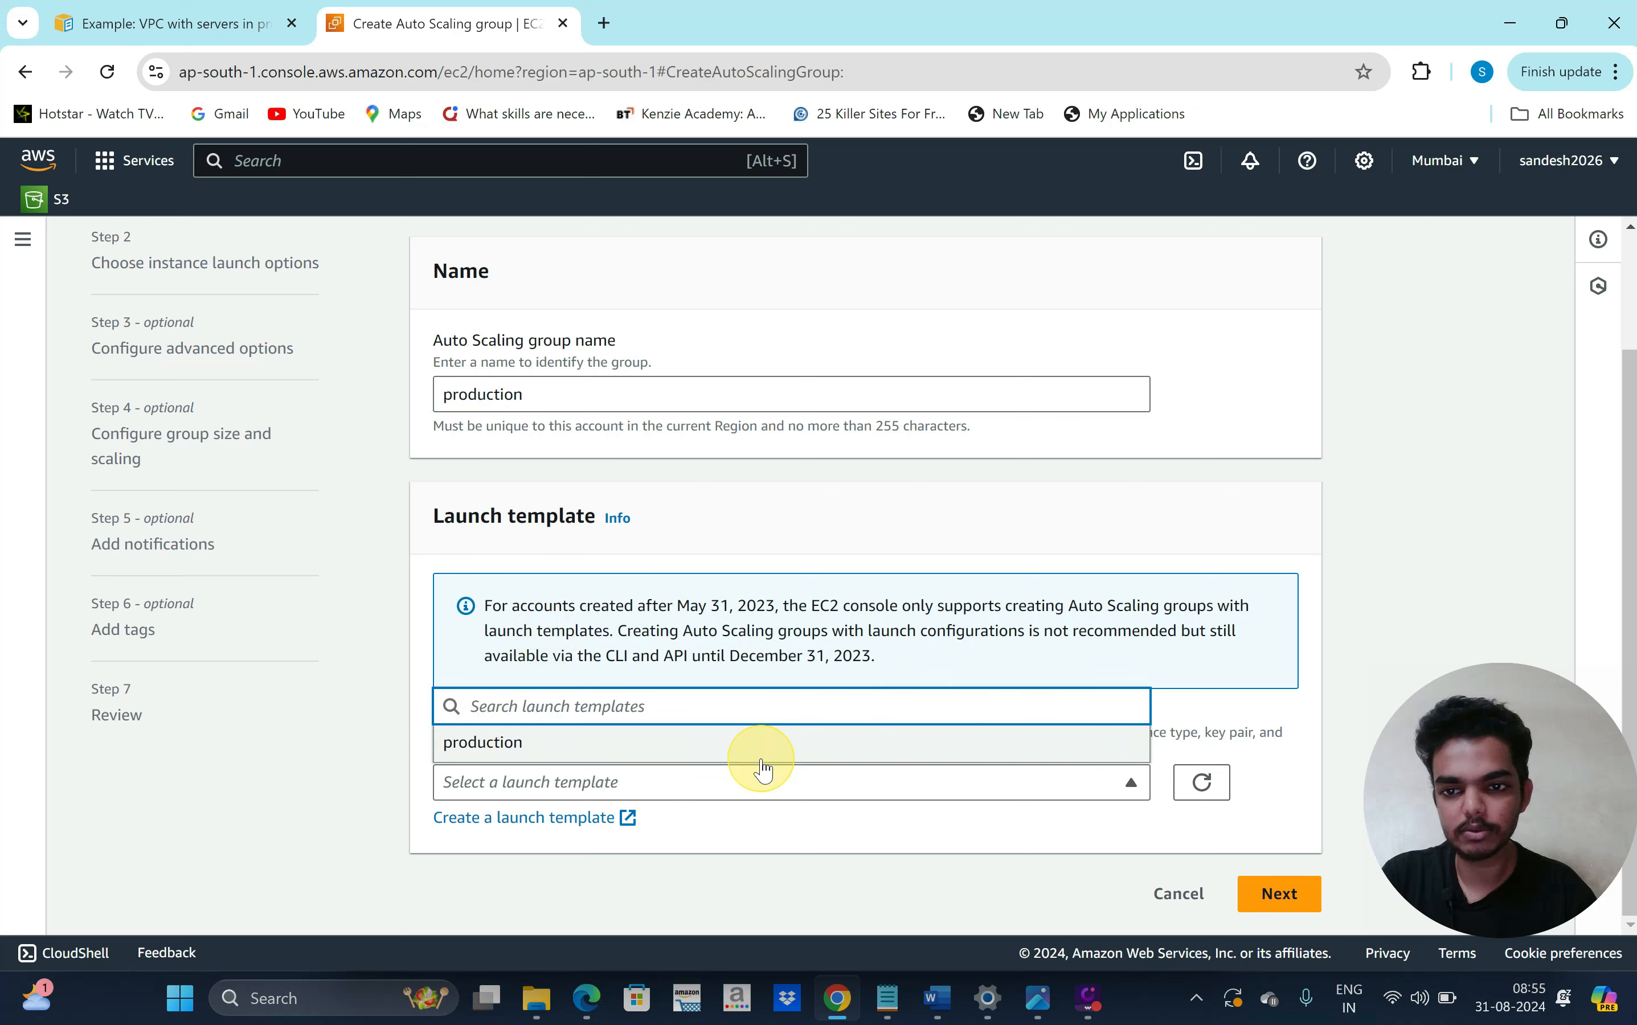
{"action": "left_click", "coordinate": [712, 763]}
{"action": "scroll", "coordinate": [692, 780], "scroll_direction": "down", "scroll_amount": 4}
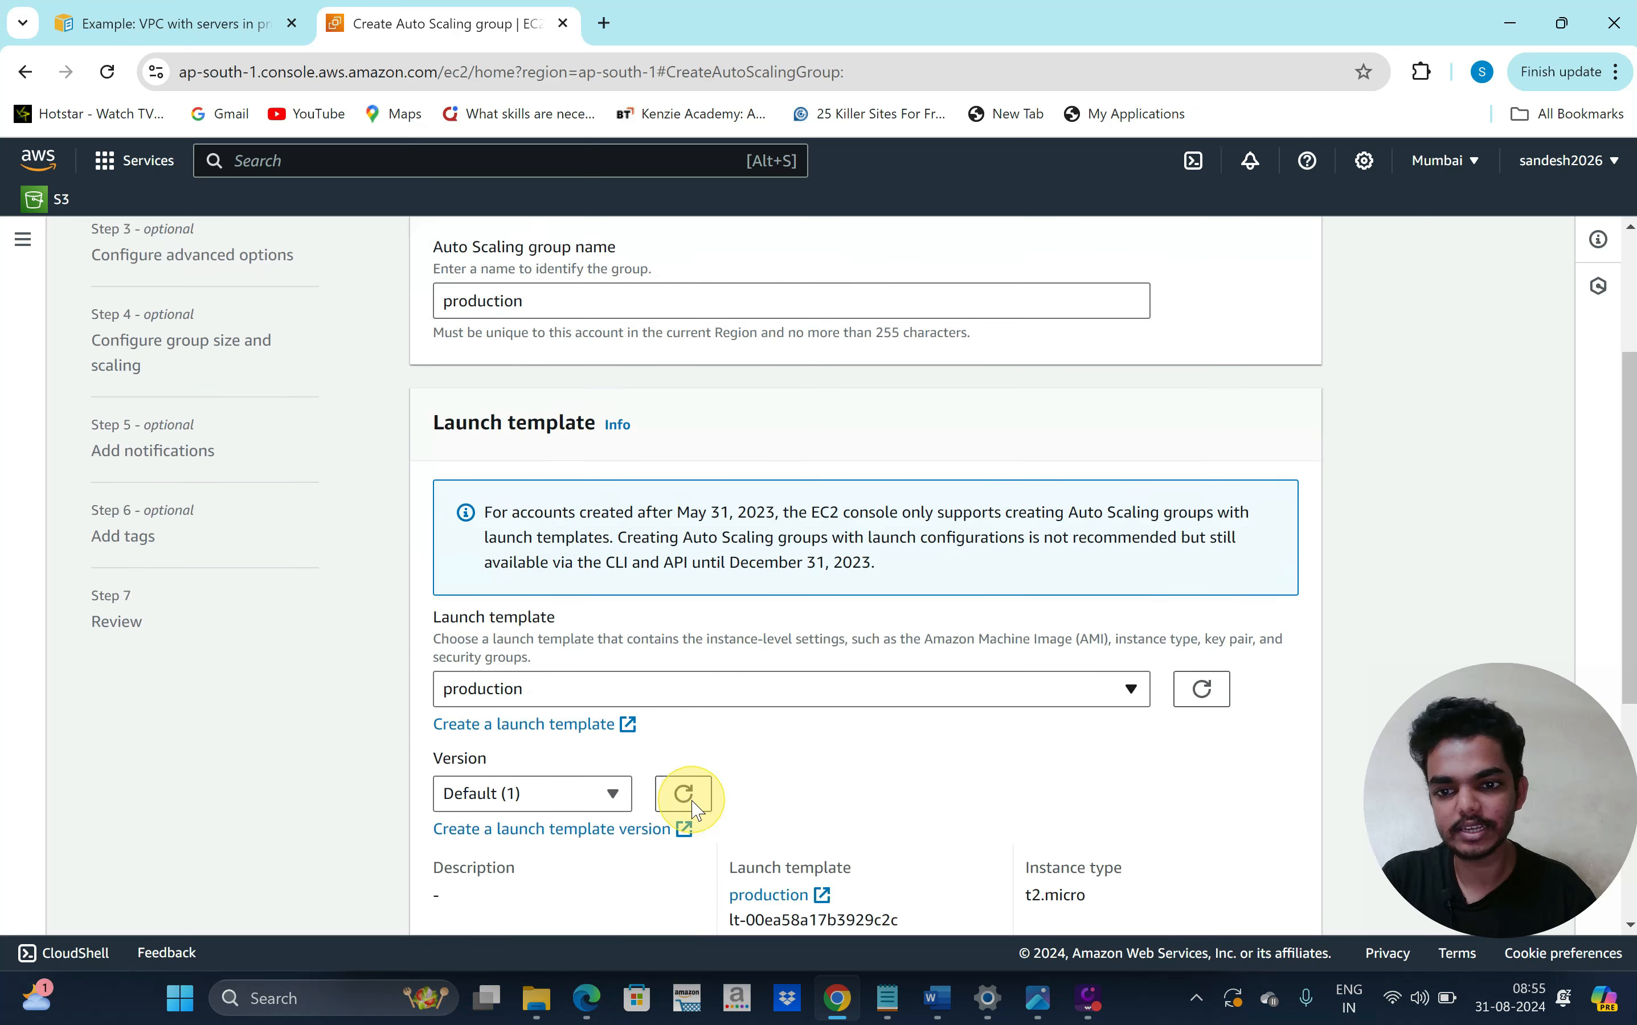
{"action": "scroll", "coordinate": [829, 807], "scroll_direction": "down", "scroll_amount": 4}
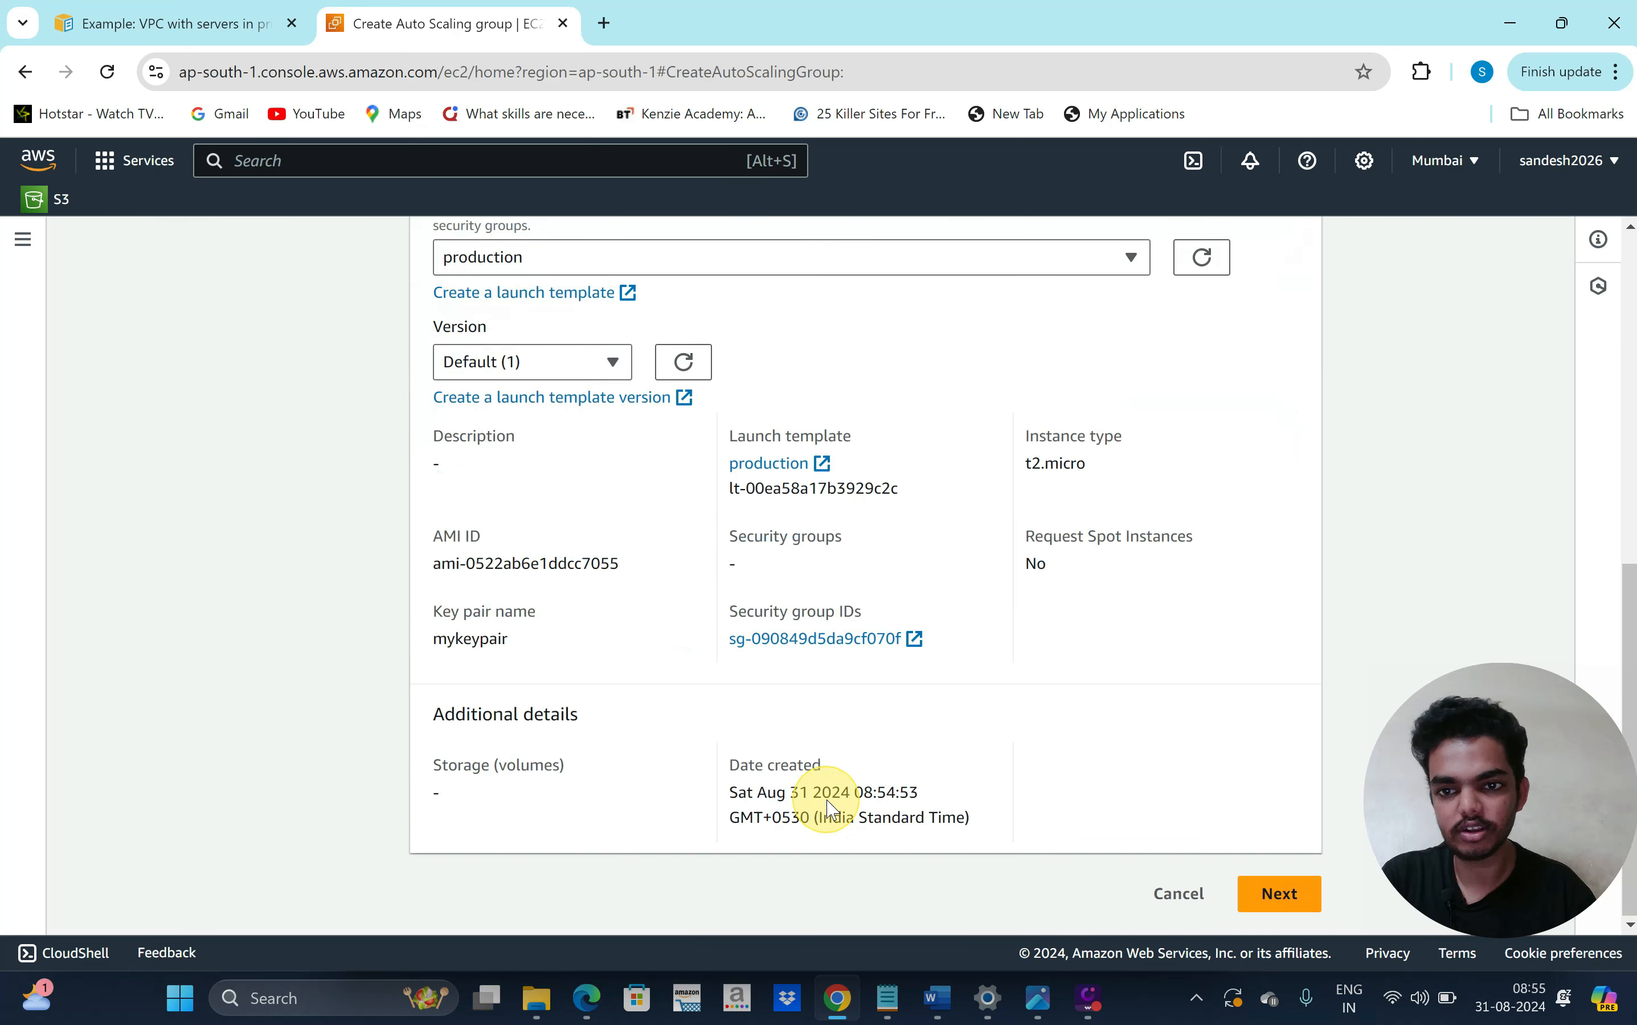
Continue to instance launch options and choose production-vpc as the network
{"action": "left_click", "coordinate": [1288, 894]}
{"action": "scroll", "coordinate": [887, 661], "scroll_direction": "down", "scroll_amount": 1}
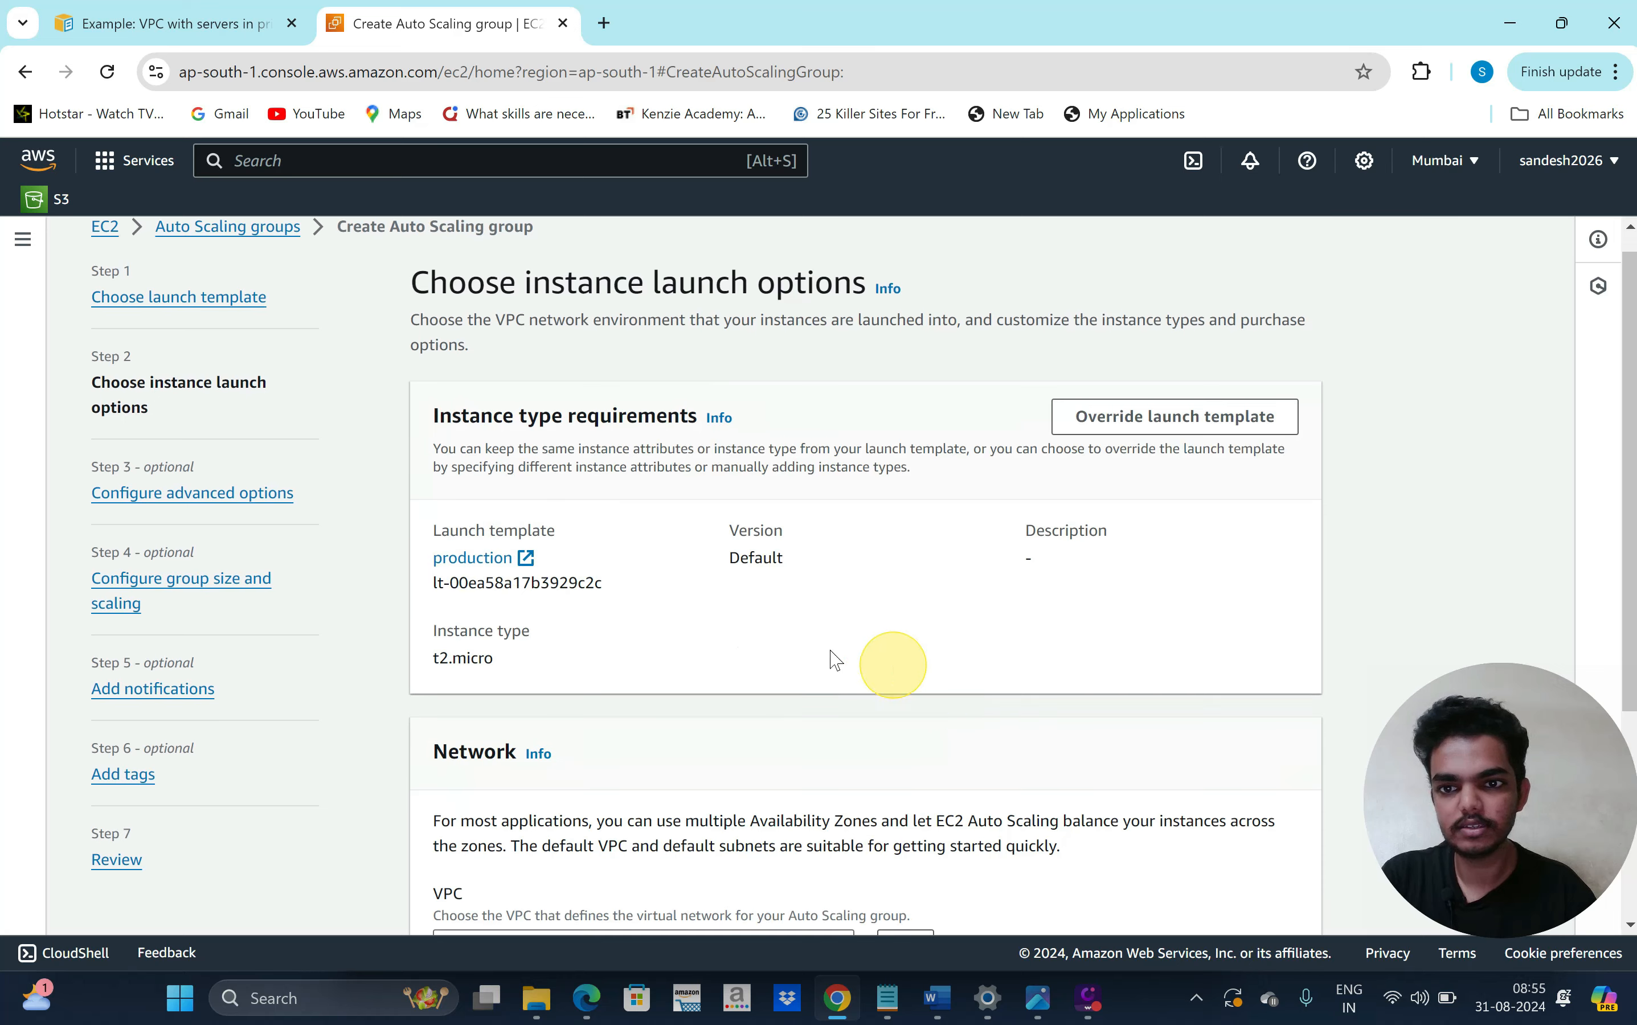
{"action": "scroll", "coordinate": [827, 661], "scroll_direction": "down", "scroll_amount": 4}
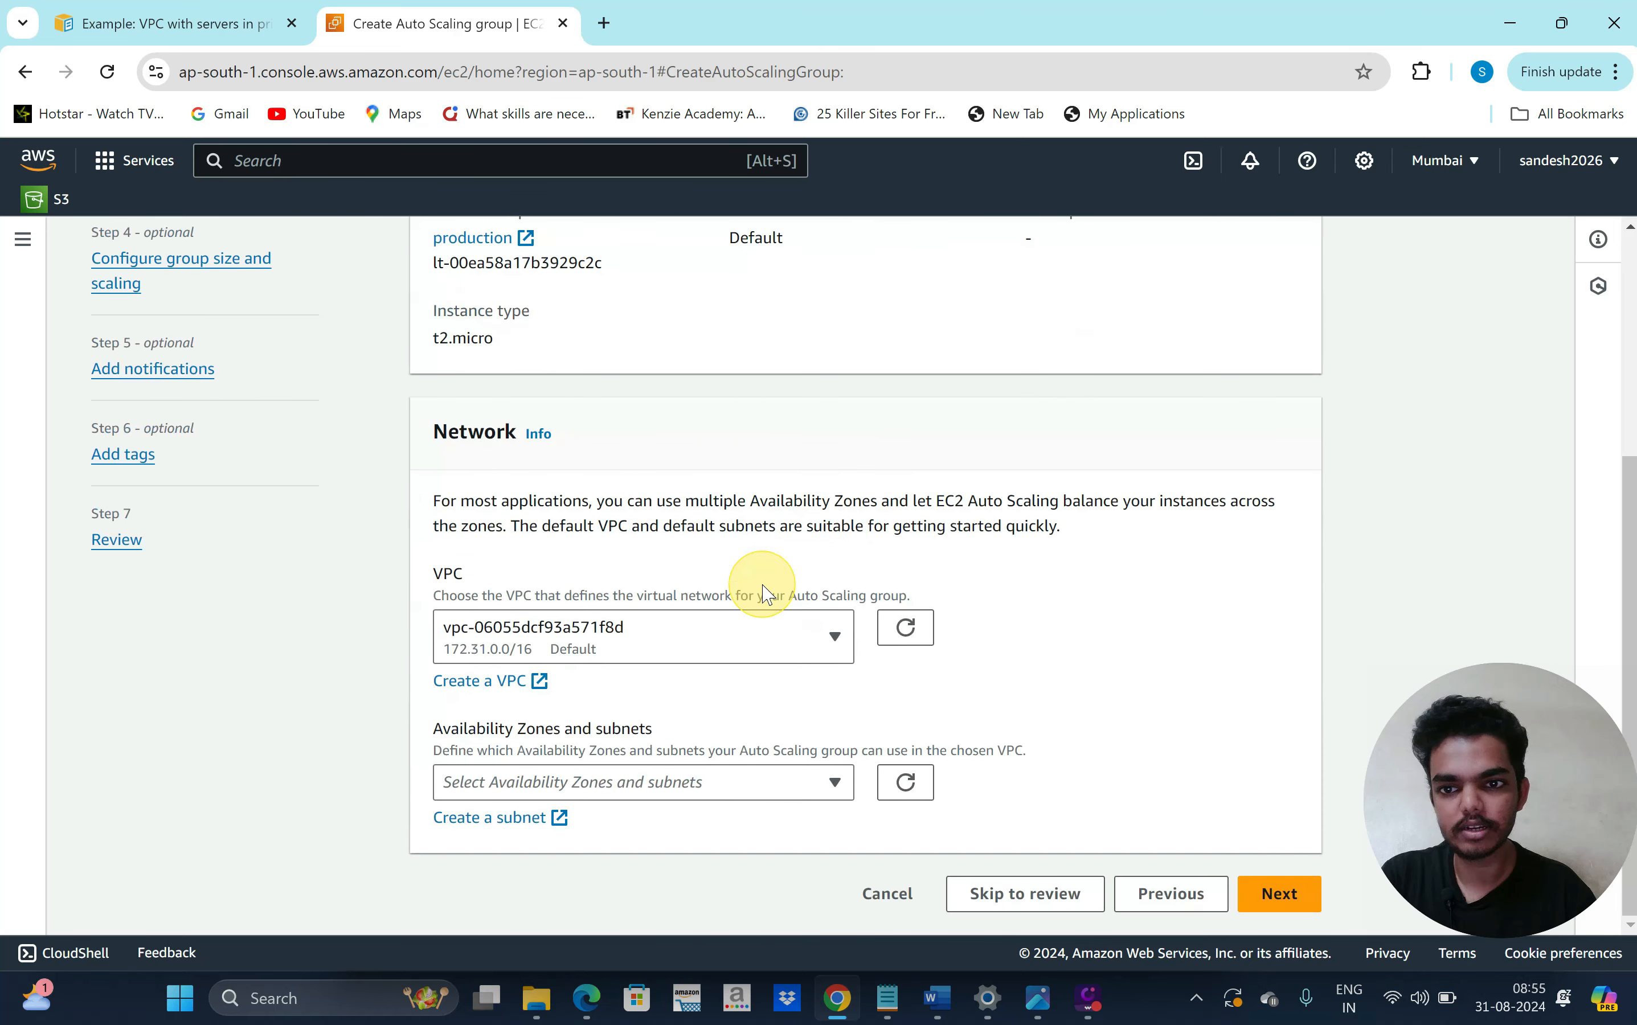
{"action": "scroll", "coordinate": [720, 486], "scroll_direction": "up", "scroll_amount": 3}
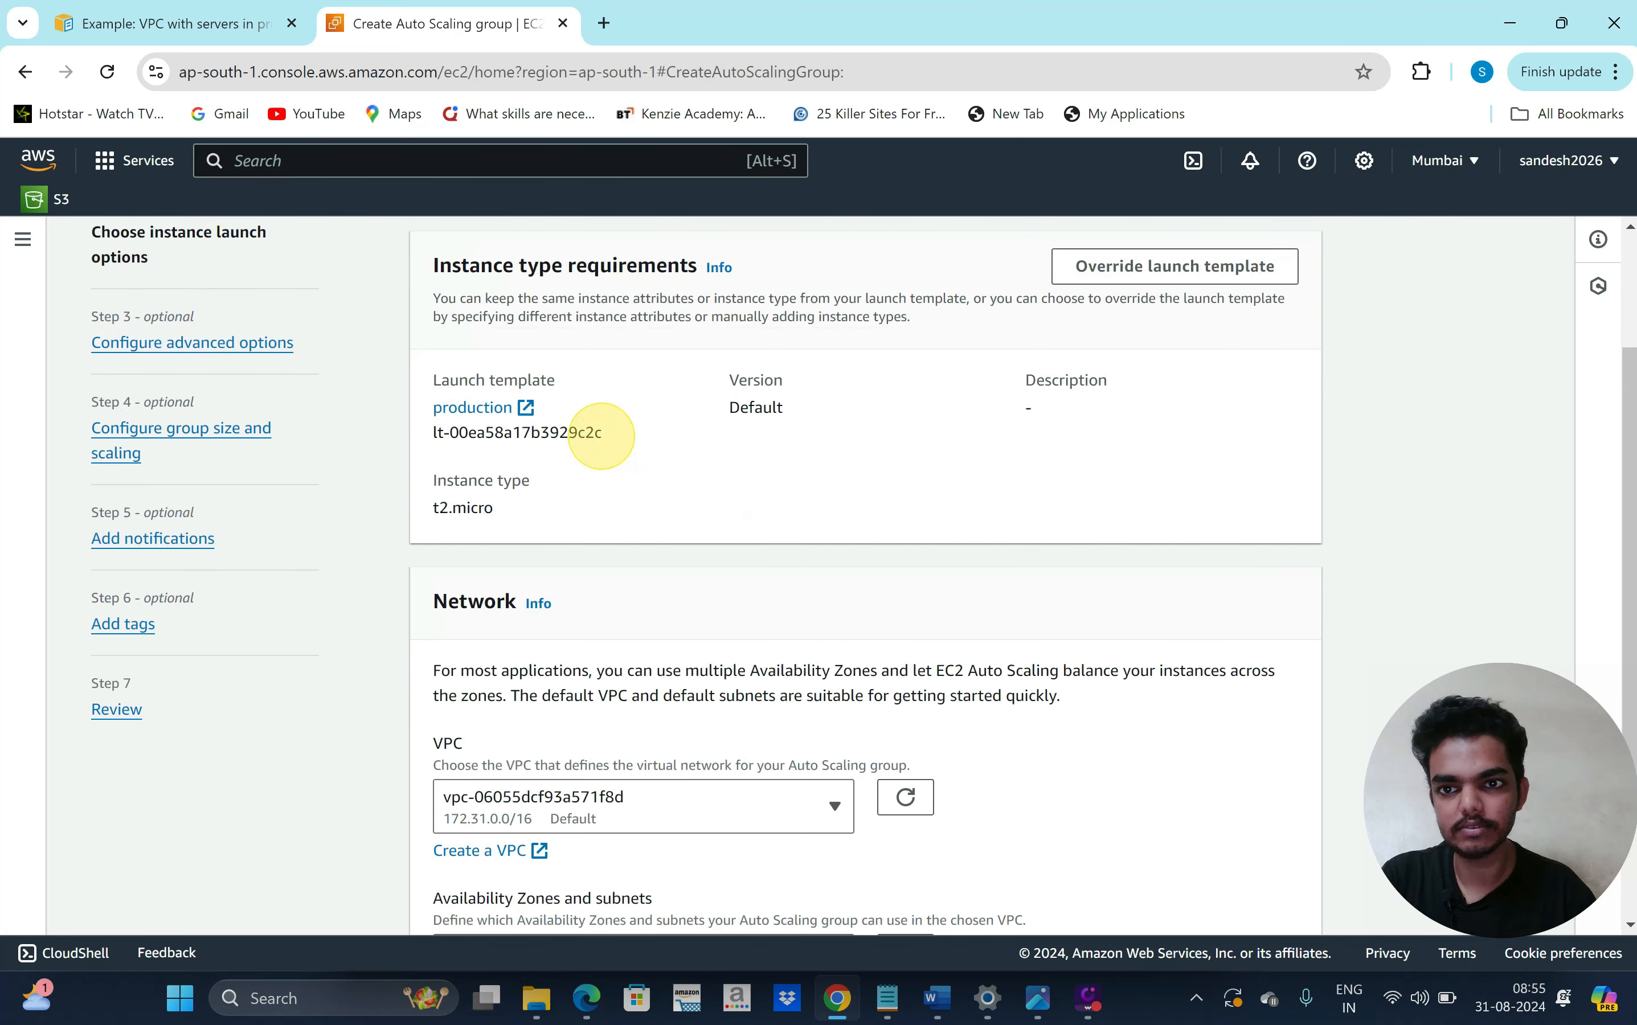
{"action": "scroll", "coordinate": [818, 584], "scroll_direction": "down", "scroll_amount": 1}
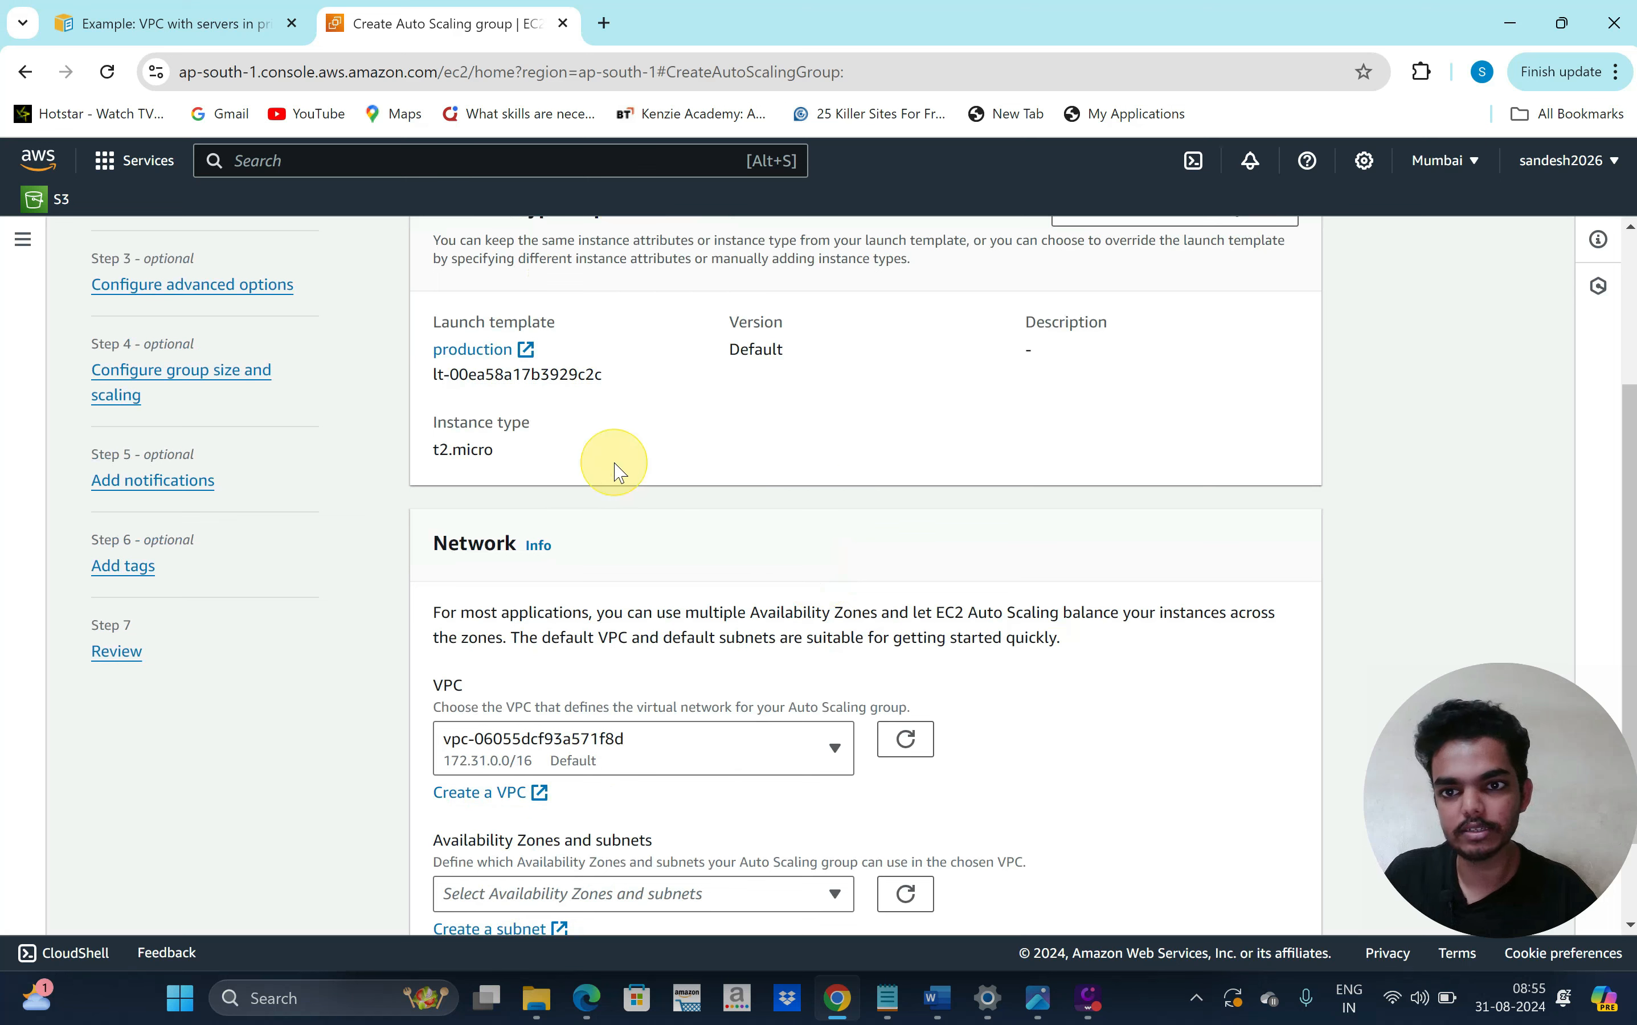
{"action": "scroll", "coordinate": [719, 502], "scroll_direction": "down", "scroll_amount": 2}
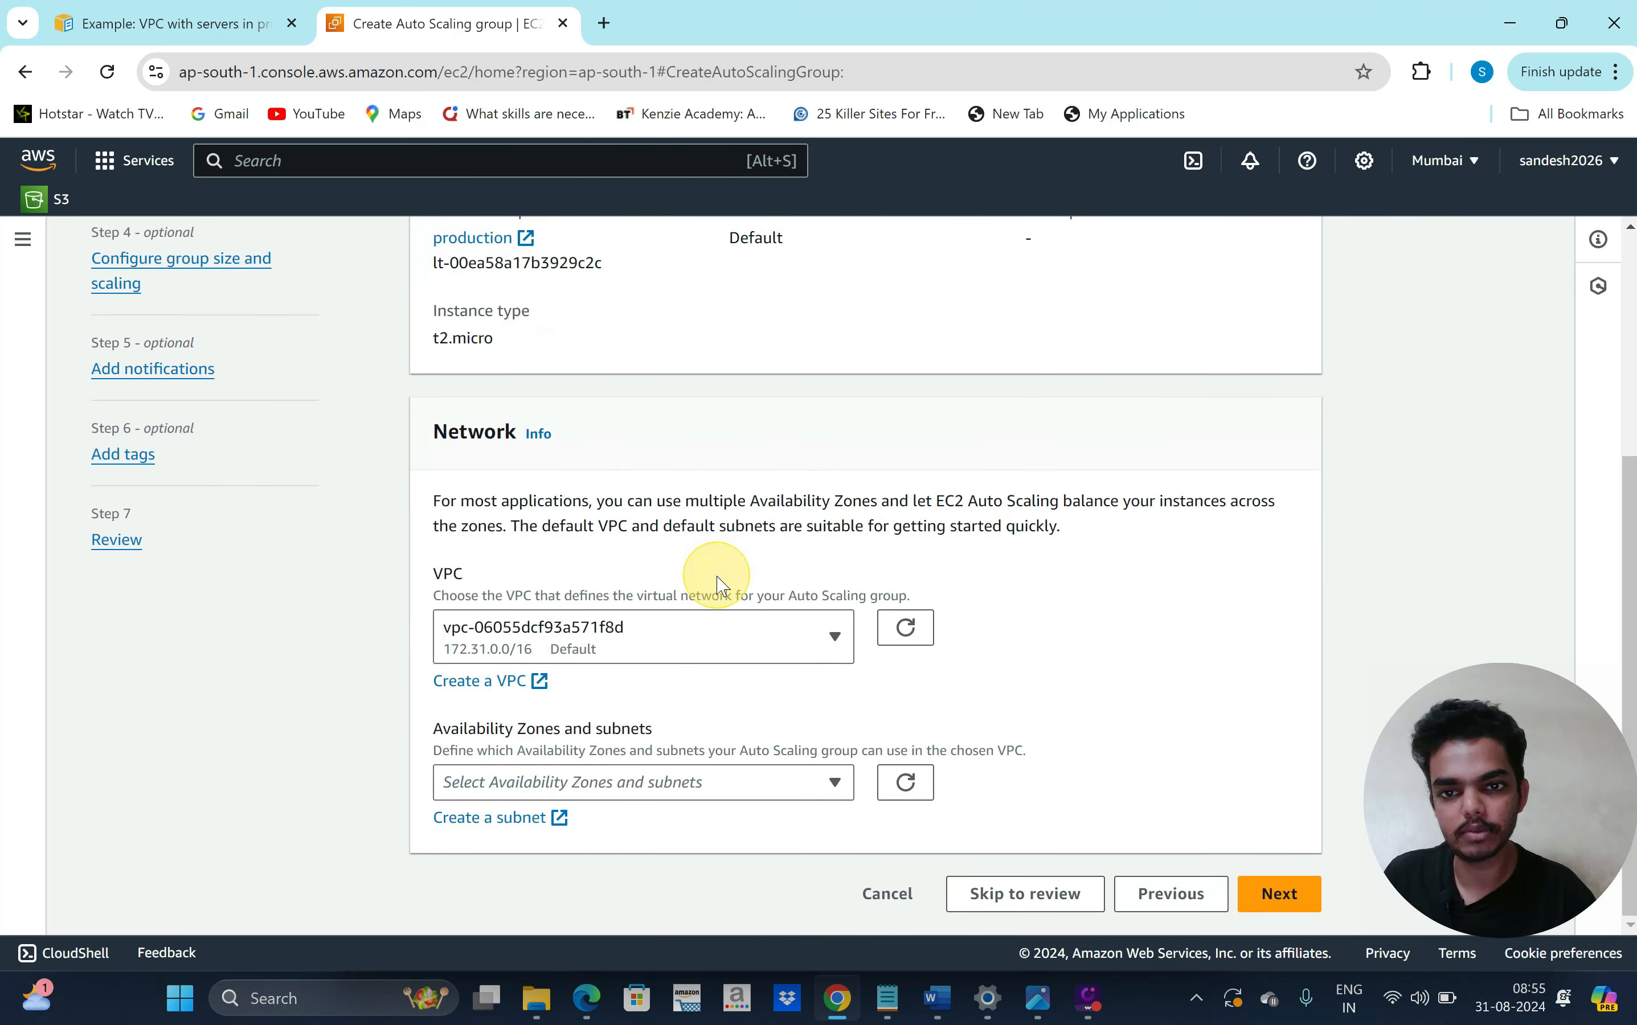
{"action": "left_click", "coordinate": [810, 647]}
{"action": "left_click", "coordinate": [781, 741]}
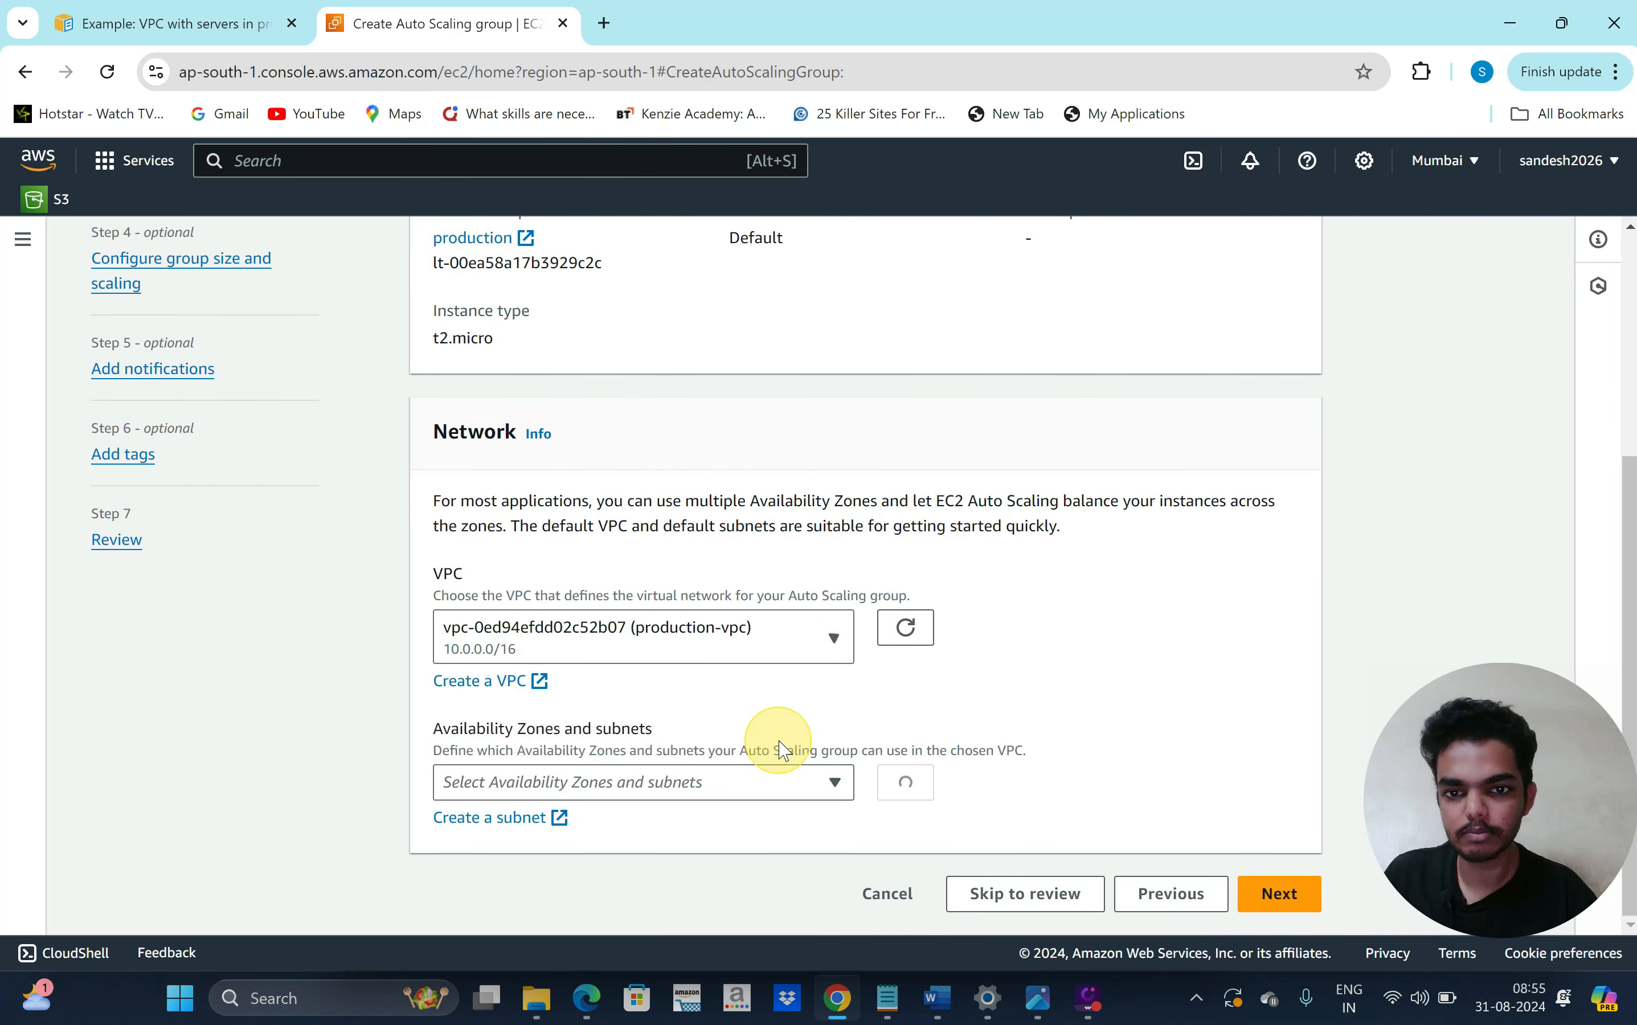
Select subnets private1 (ap-south-1a) and private2 (ap-south-1b), leaving public1 unselected
{"action": "left_click", "coordinate": [819, 790]}
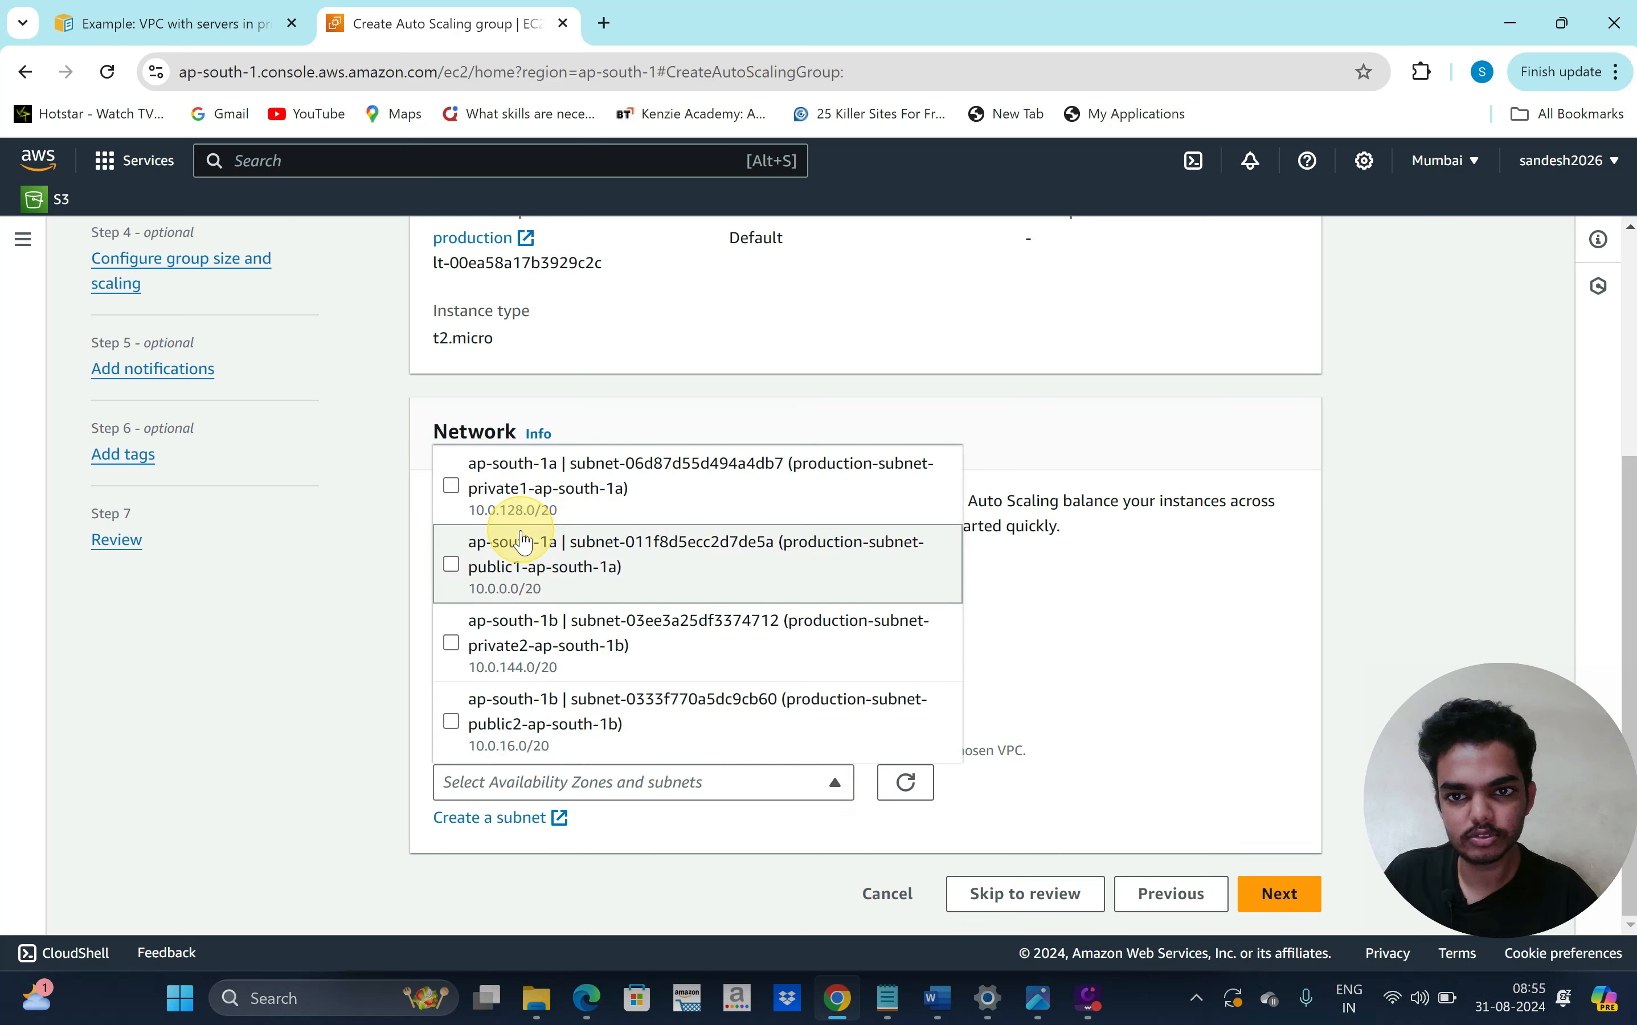
{"action": "left_click", "coordinate": [459, 502]}
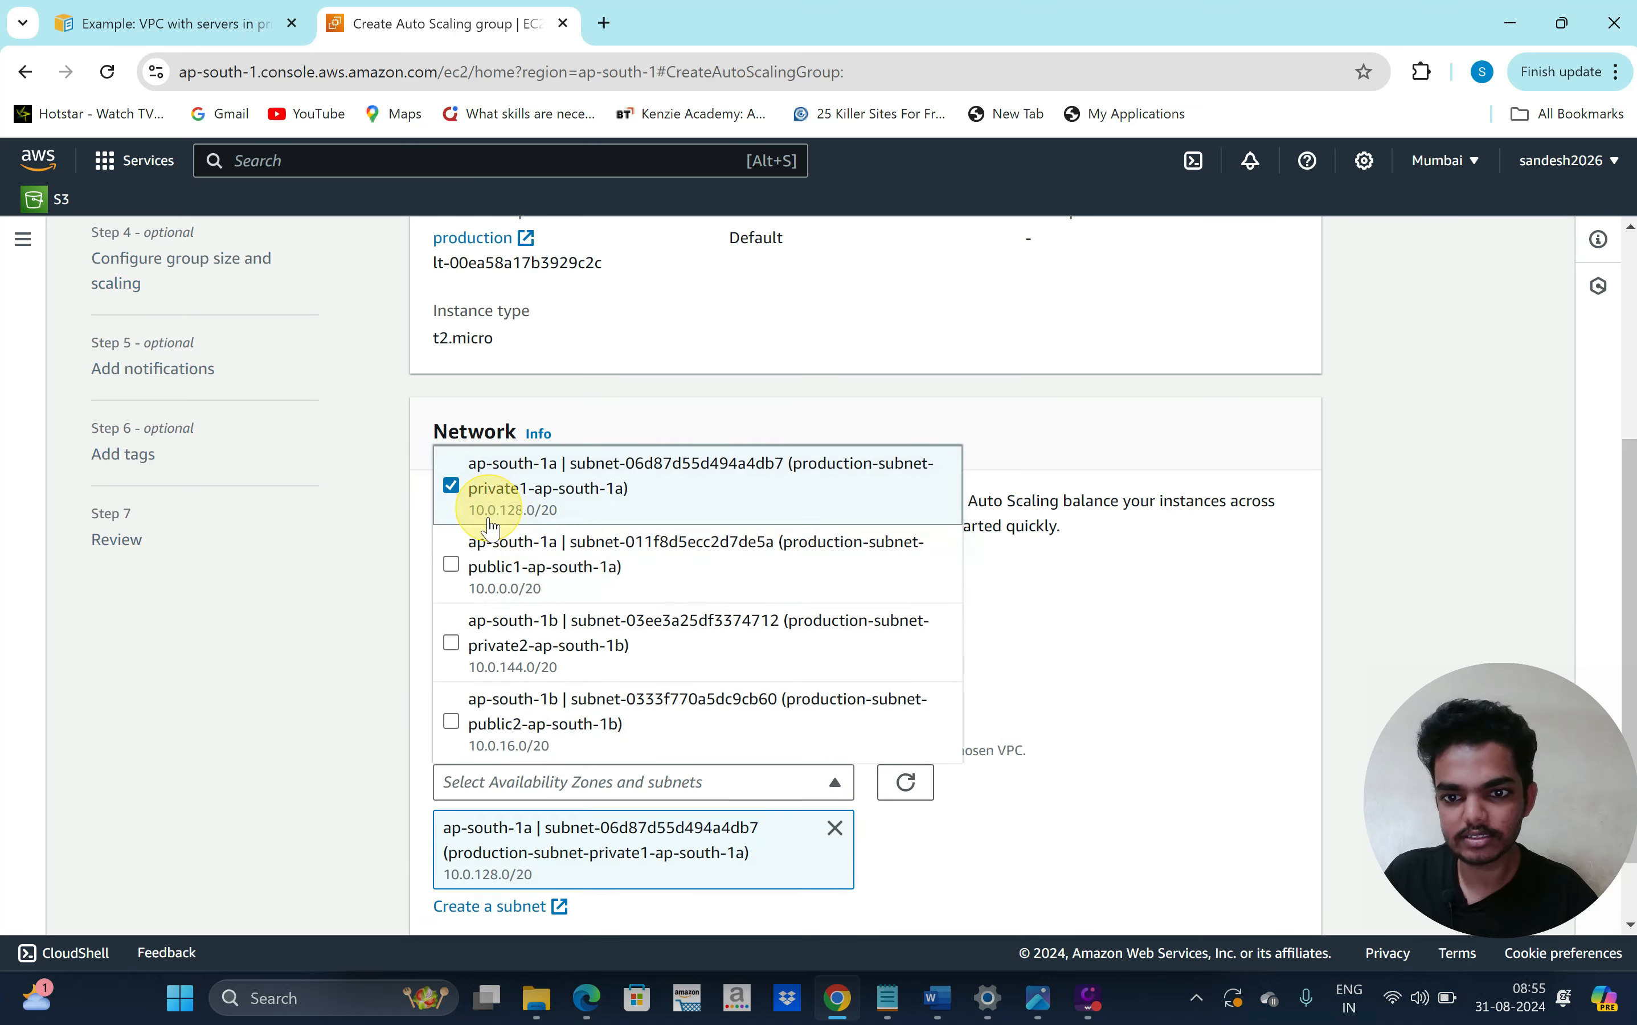
{"action": "left_click", "coordinate": [453, 570]}
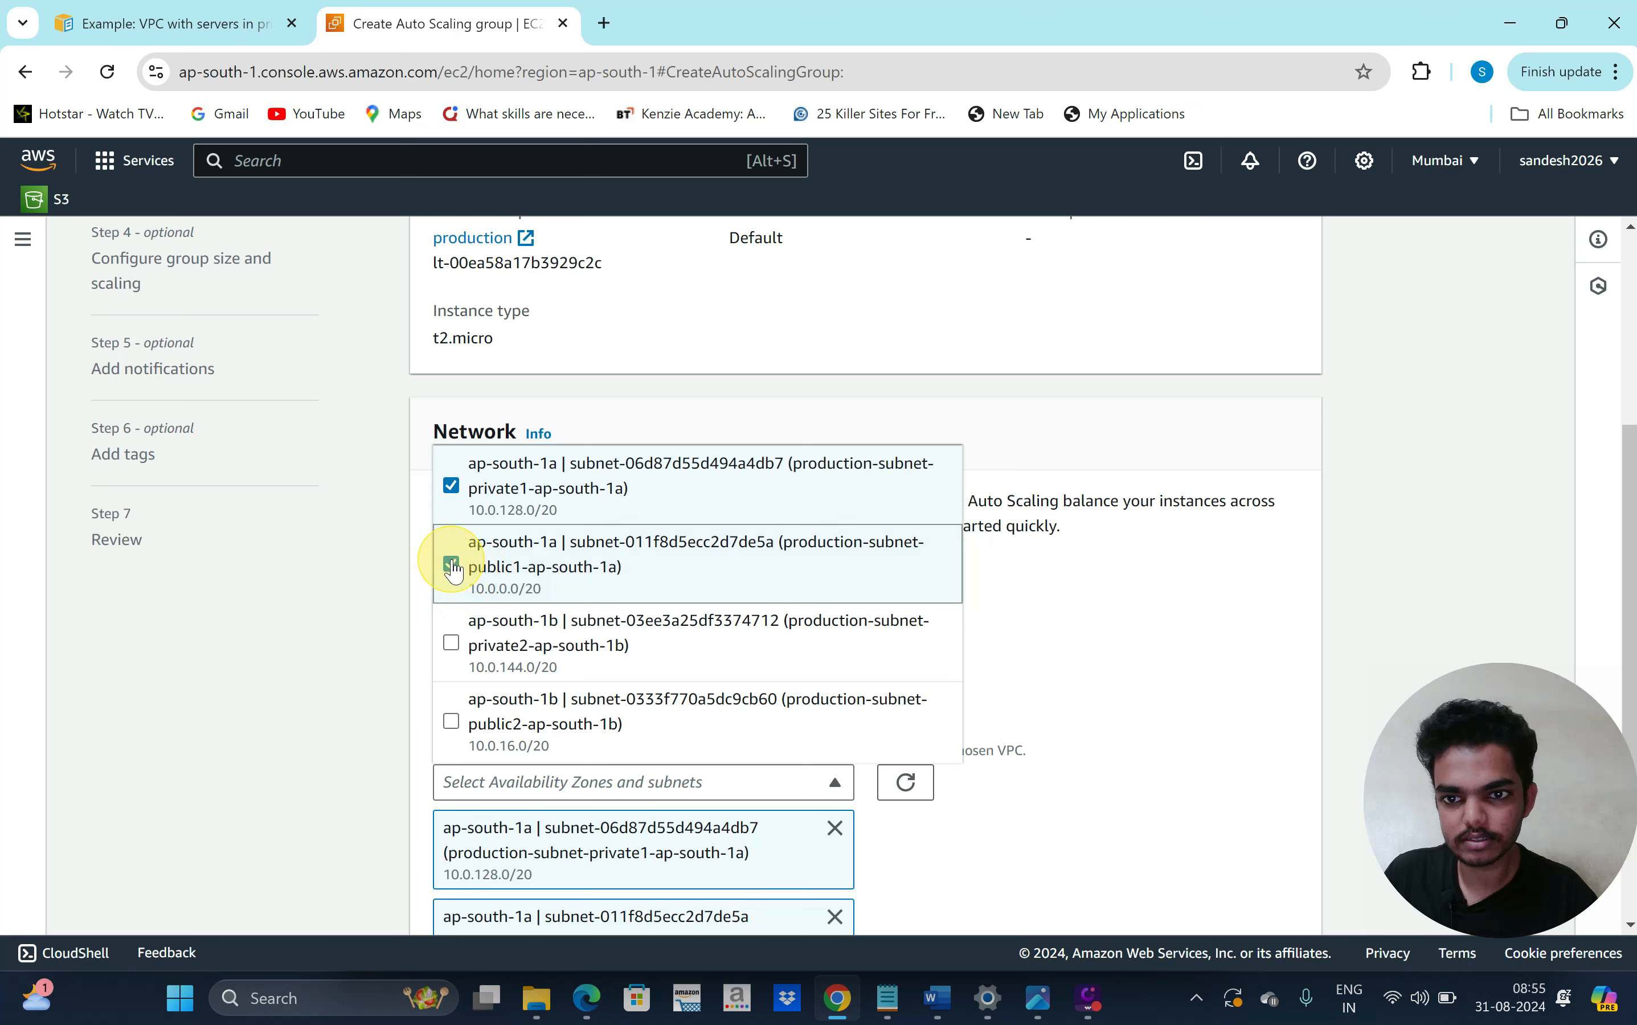
{"action": "left_click", "coordinate": [453, 570]}
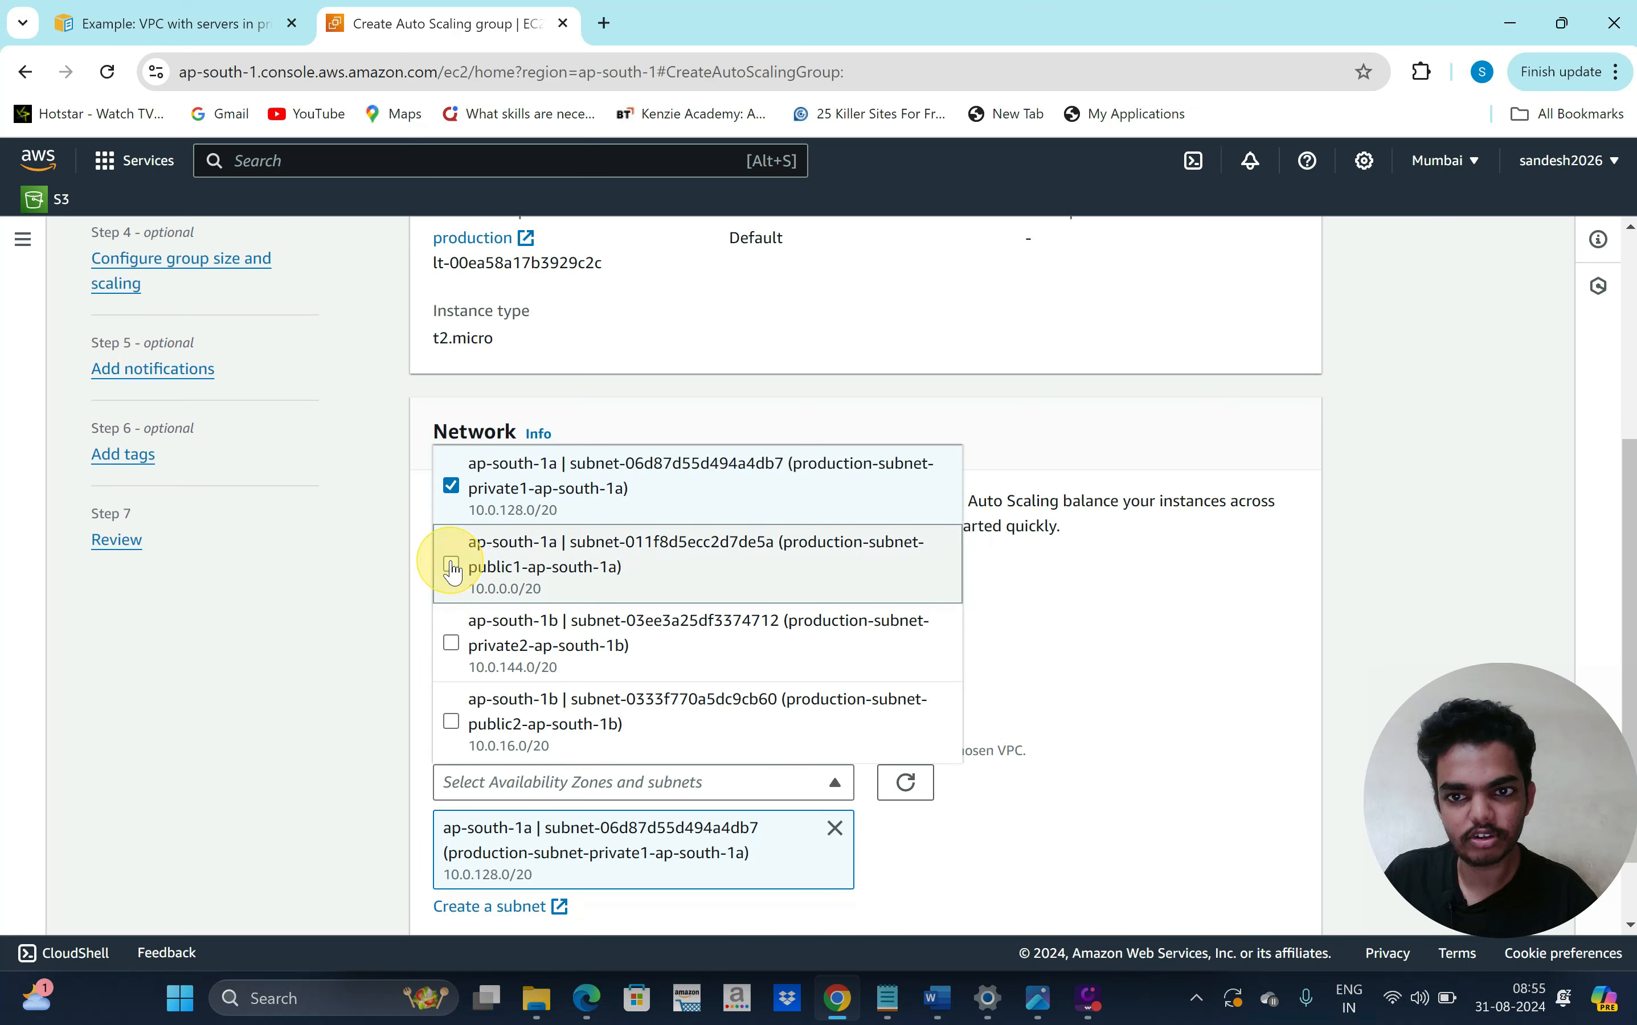
{"action": "left_click", "coordinate": [446, 649]}
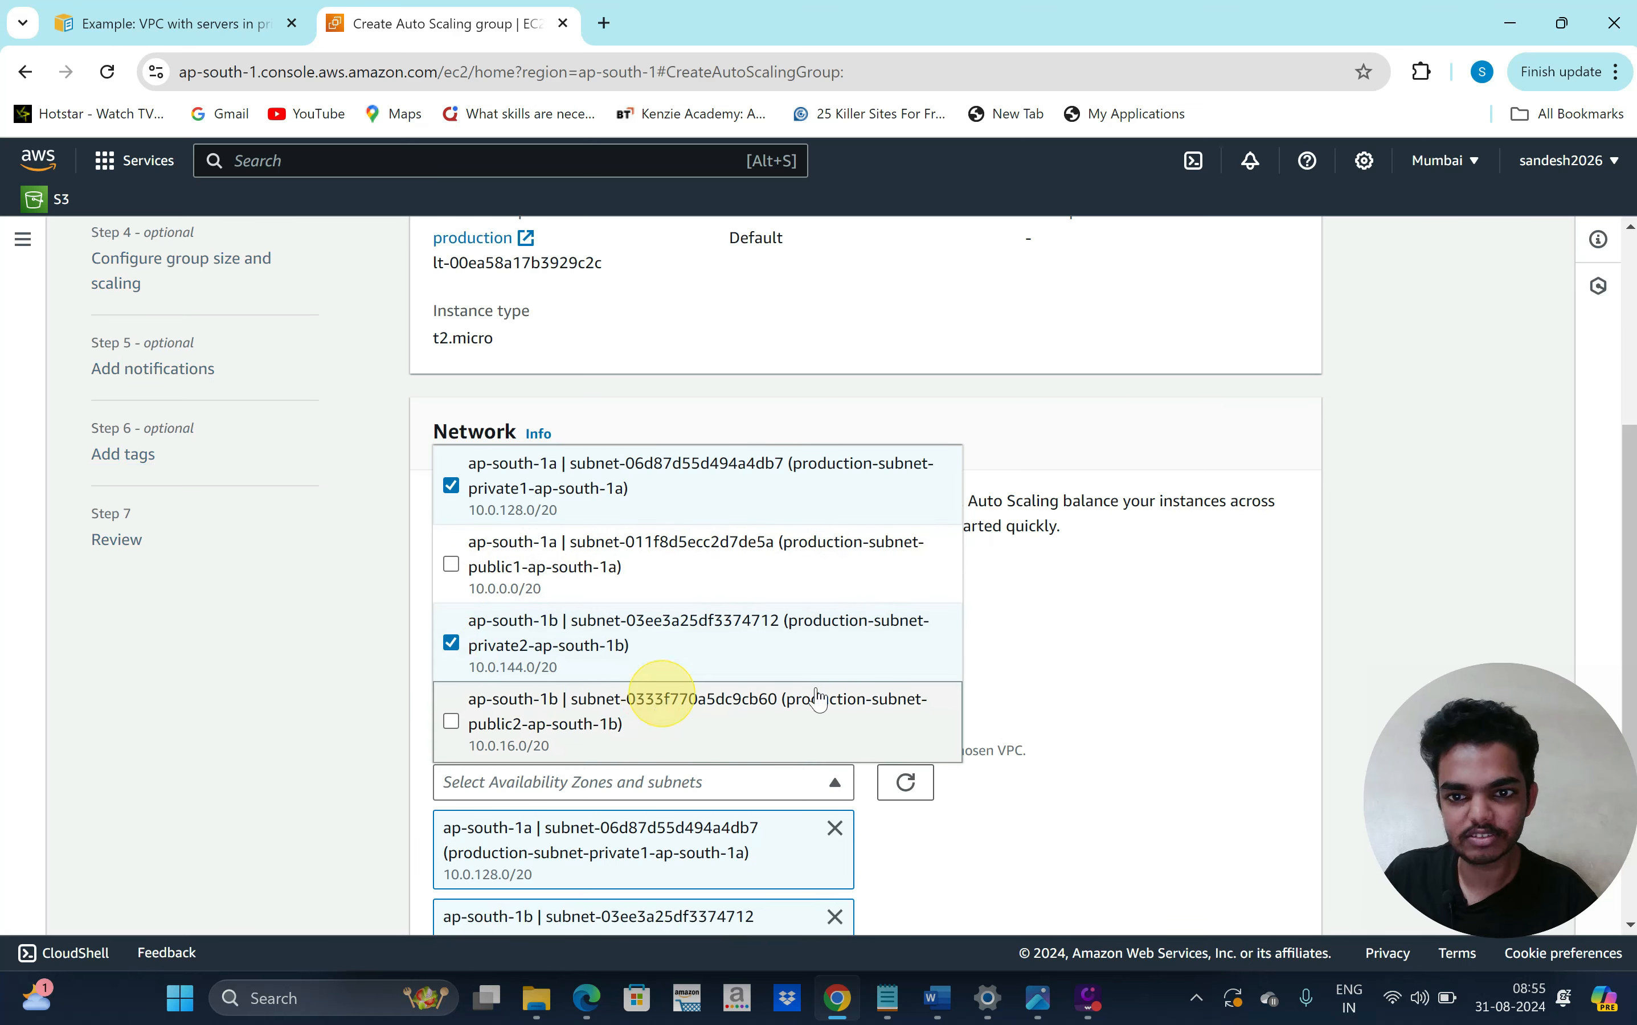
{"action": "left_click", "coordinate": [1104, 813]}
{"action": "scroll", "coordinate": [1104, 812], "scroll_direction": "down", "scroll_amount": 3}
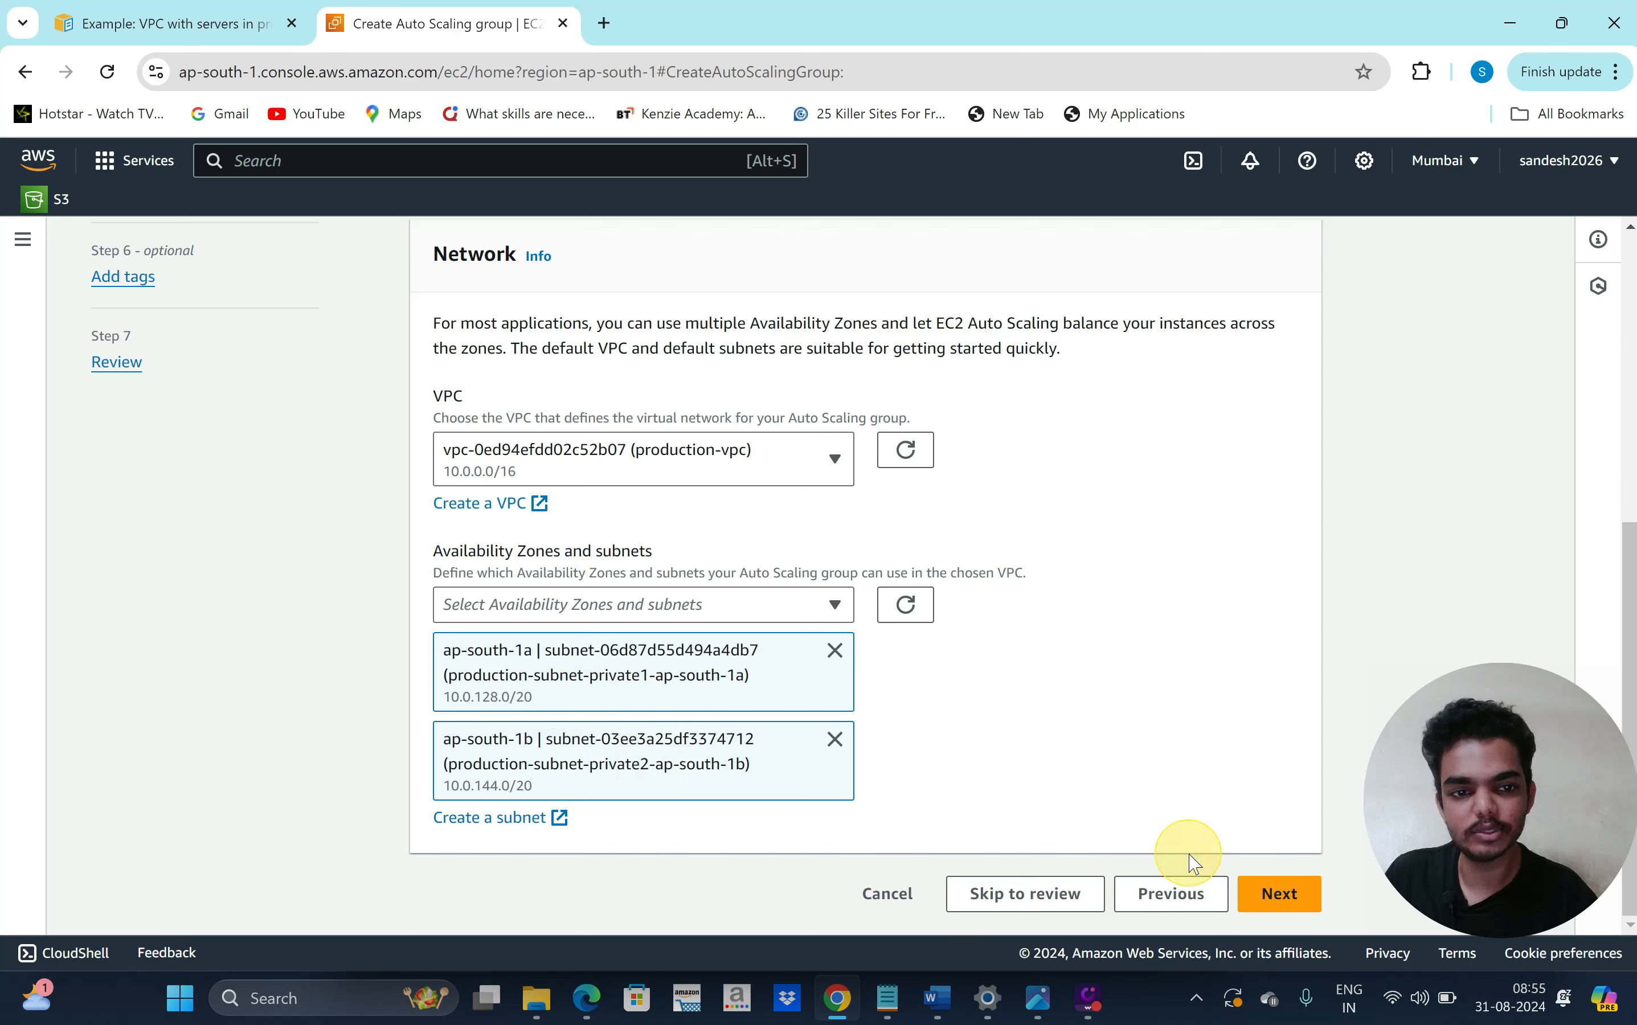
Pass through advanced options with no load balancer, no VPC Lattice and default health checks
{"action": "left_click", "coordinate": [1279, 894]}
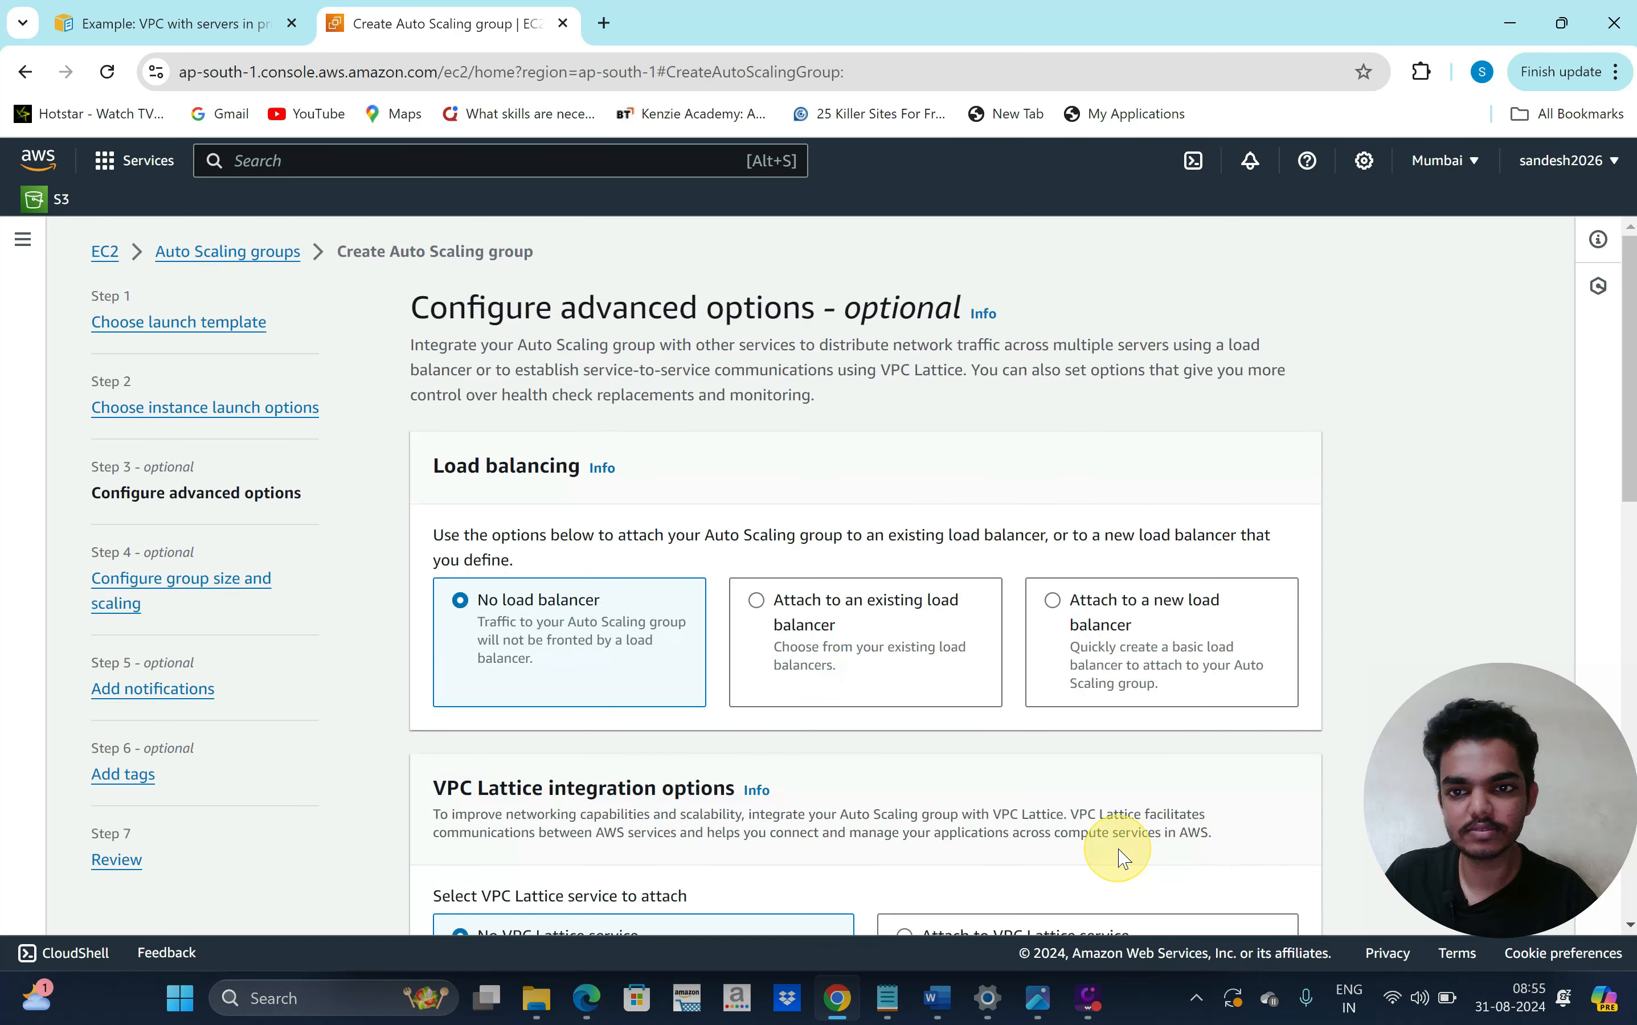
{"action": "scroll", "coordinate": [1106, 848], "scroll_direction": "down", "scroll_amount": 4}
{"action": "scroll", "coordinate": [976, 786], "scroll_direction": "down", "scroll_amount": 2}
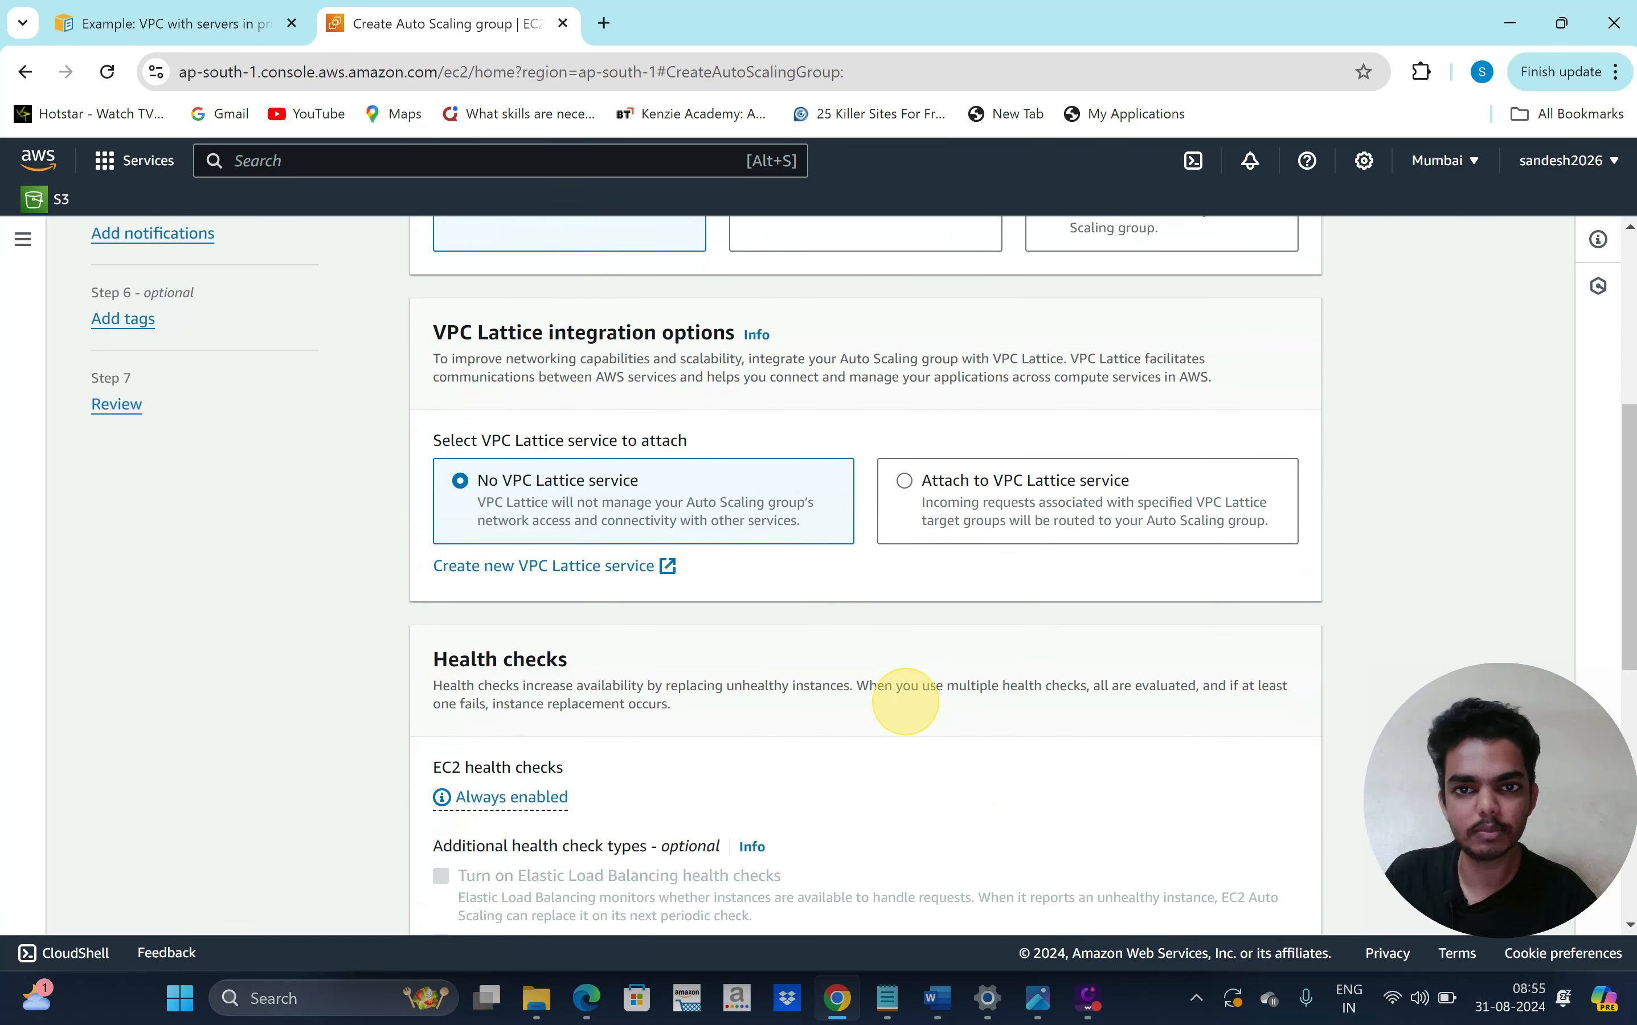
{"action": "scroll", "coordinate": [922, 685], "scroll_direction": "down", "scroll_amount": 3}
{"action": "scroll", "coordinate": [923, 688], "scroll_direction": "down", "scroll_amount": 5}
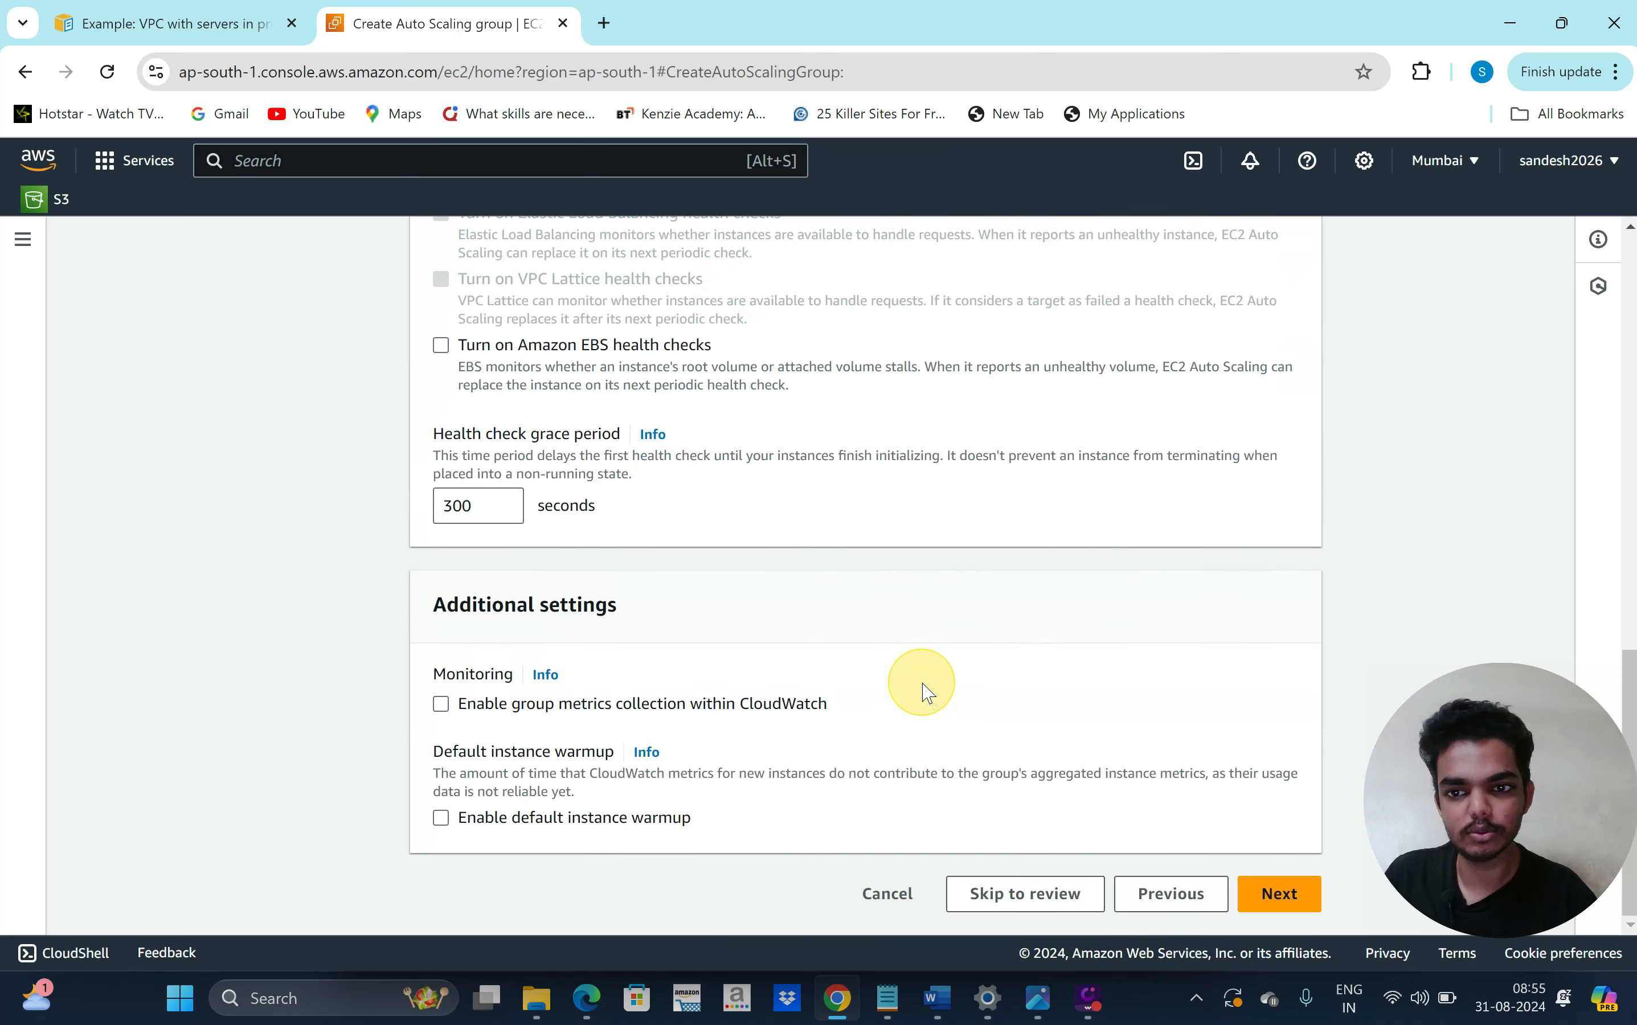
{"action": "left_click", "coordinate": [1277, 895]}
Scroll through group size settings: desired capacity 2, minimum 1, maximum 4, no scaling policies
{"action": "scroll", "coordinate": [882, 651], "scroll_direction": "down", "scroll_amount": 2}
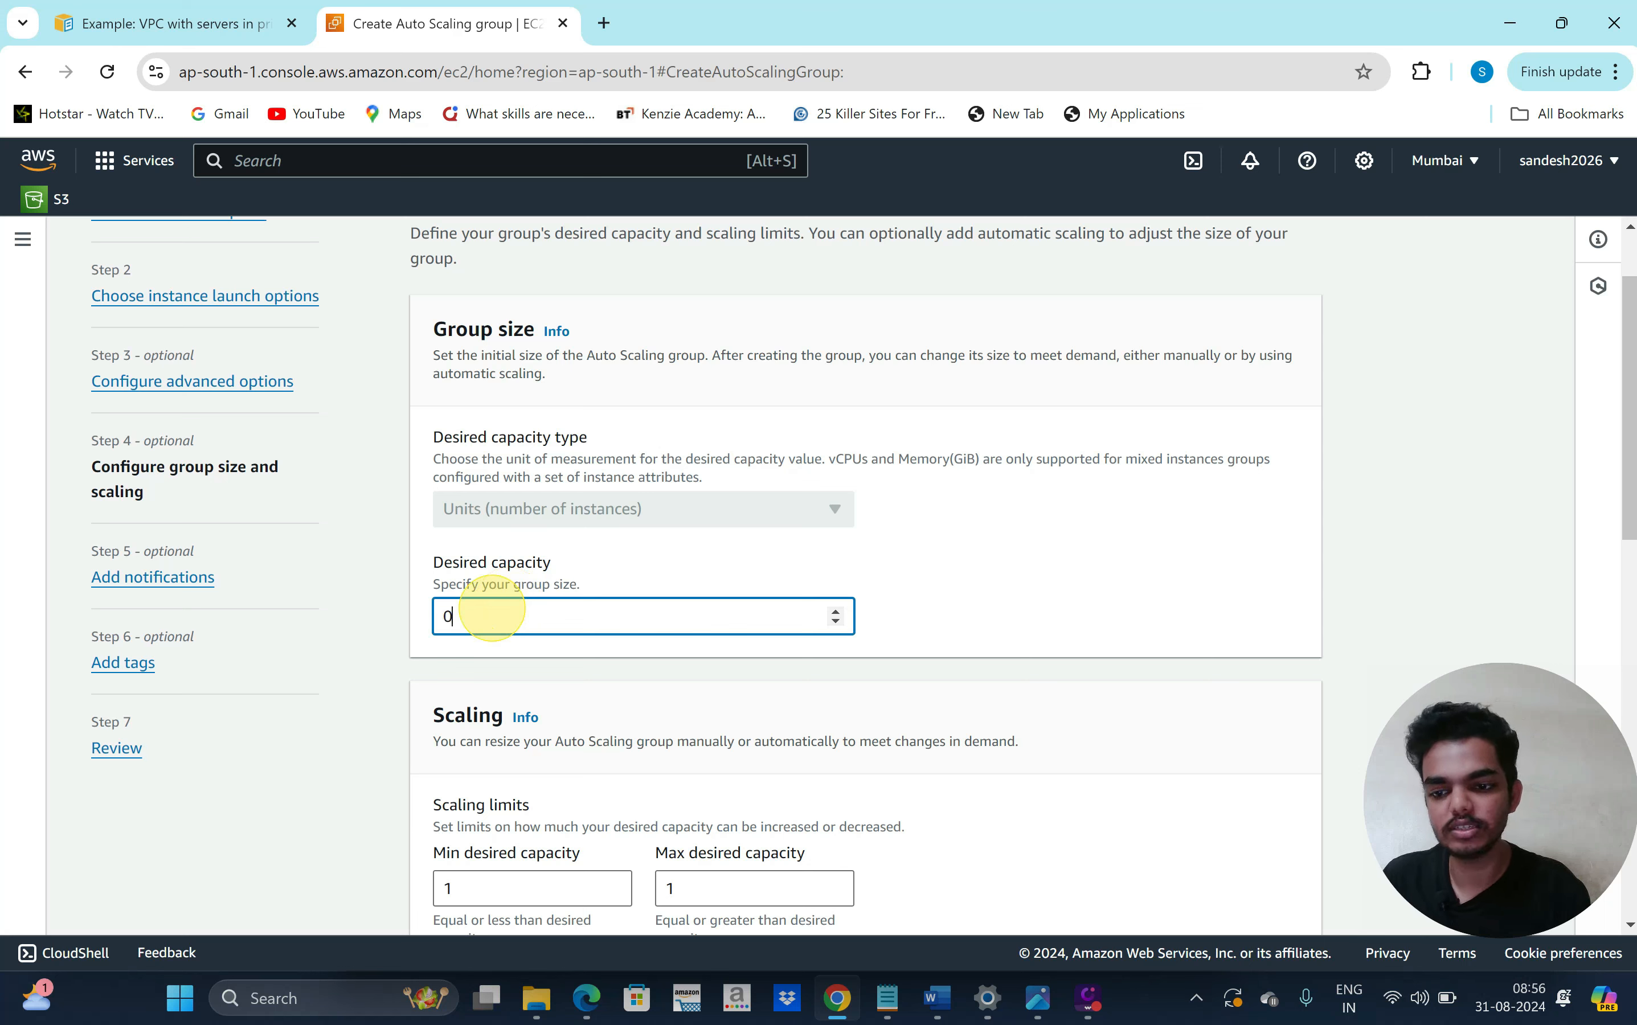
{"action": "scroll", "coordinate": [492, 608], "scroll_direction": "down", "scroll_amount": 1}
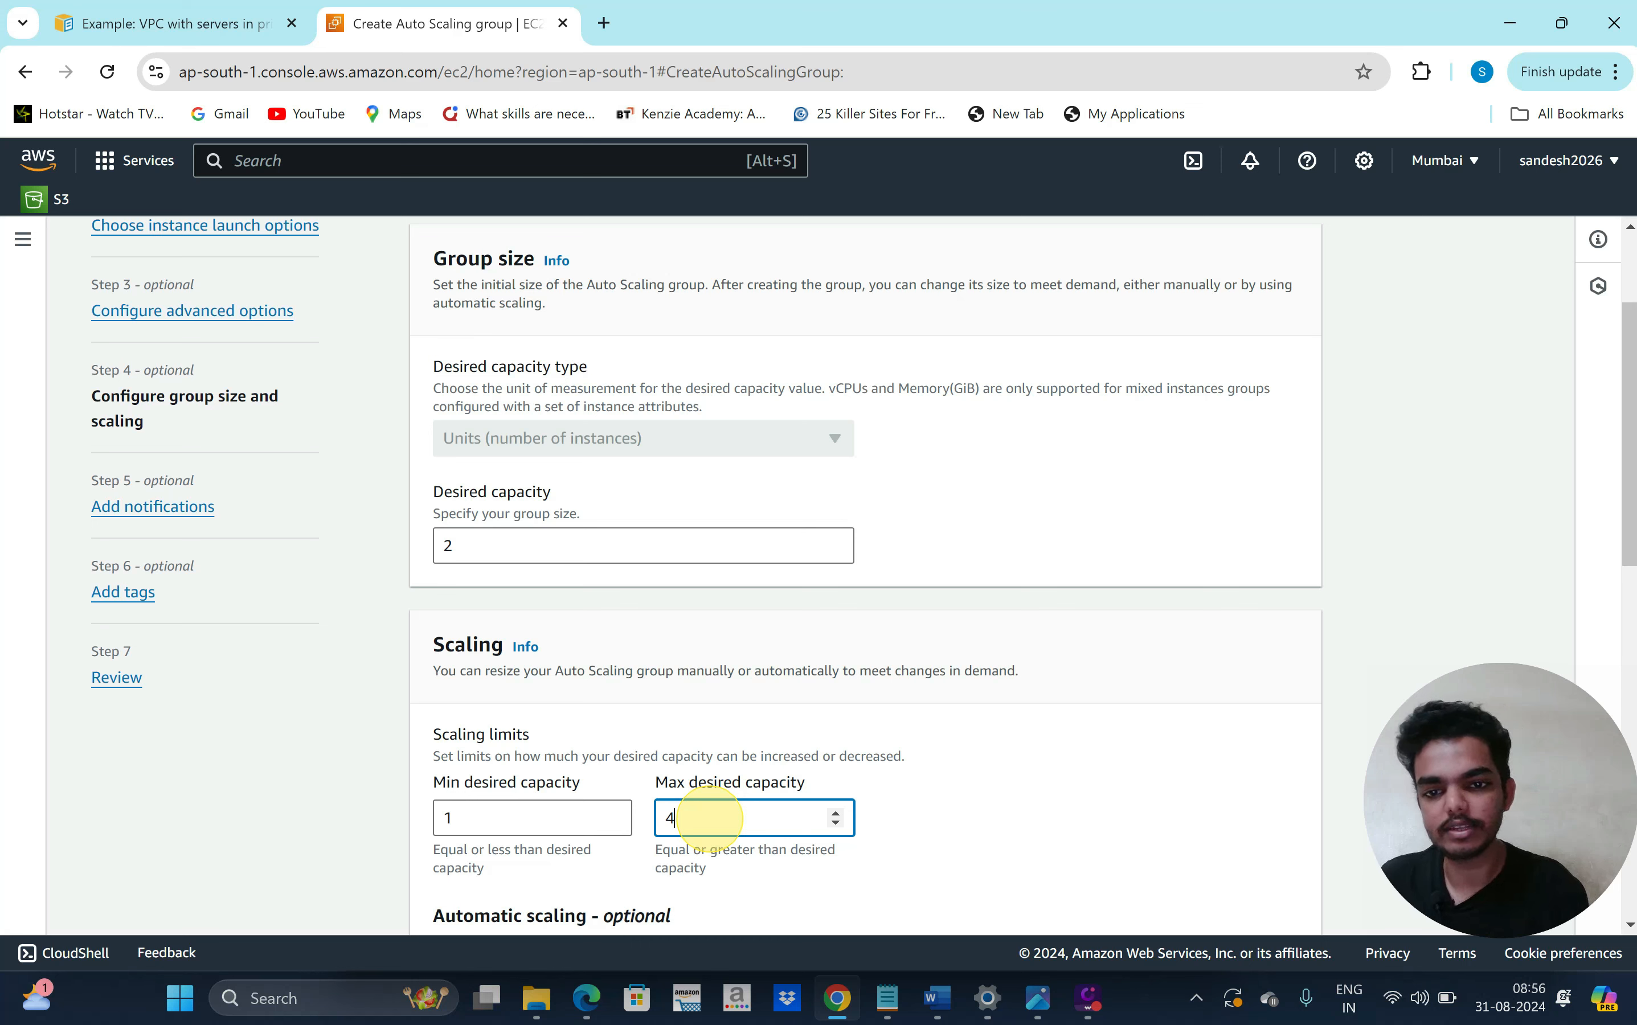
{"action": "scroll", "coordinate": [1054, 800], "scroll_direction": "down", "scroll_amount": 4}
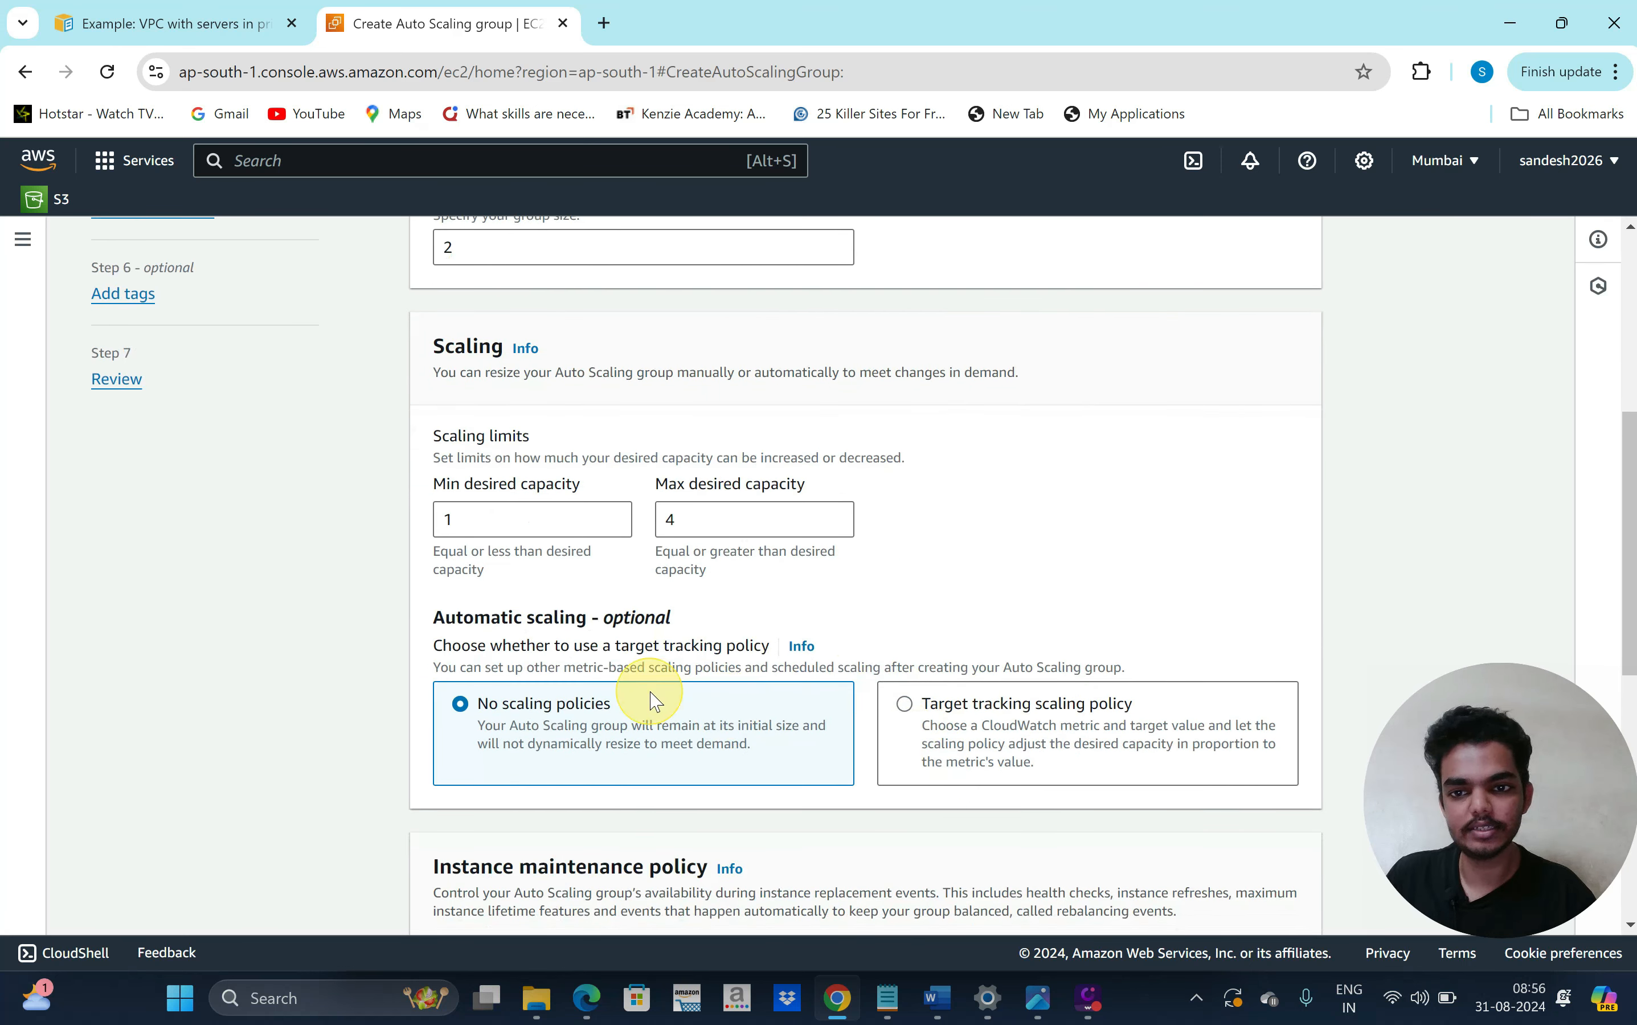
{"action": "scroll", "coordinate": [661, 708], "scroll_direction": "down", "scroll_amount": 1}
{"action": "scroll", "coordinate": [705, 706], "scroll_direction": "down", "scroll_amount": 3}
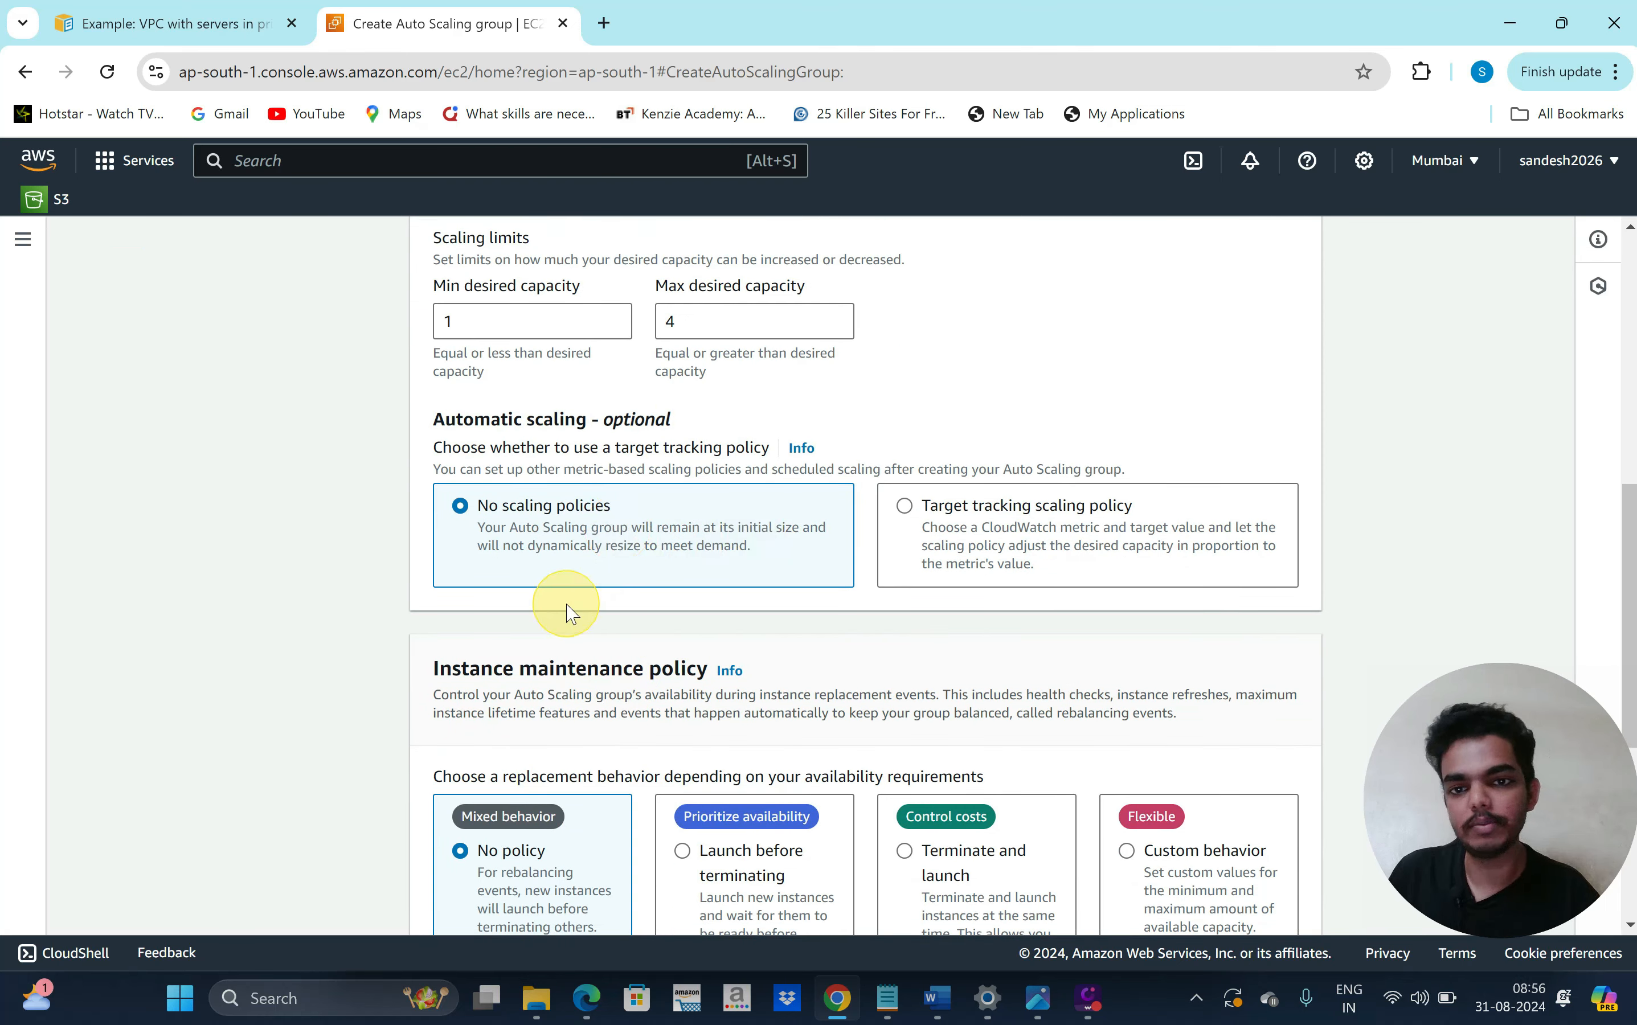
{"action": "scroll", "coordinate": [400, 661], "scroll_direction": "down", "scroll_amount": 2}
{"action": "scroll", "coordinate": [320, 699], "scroll_direction": "down", "scroll_amount": 5}
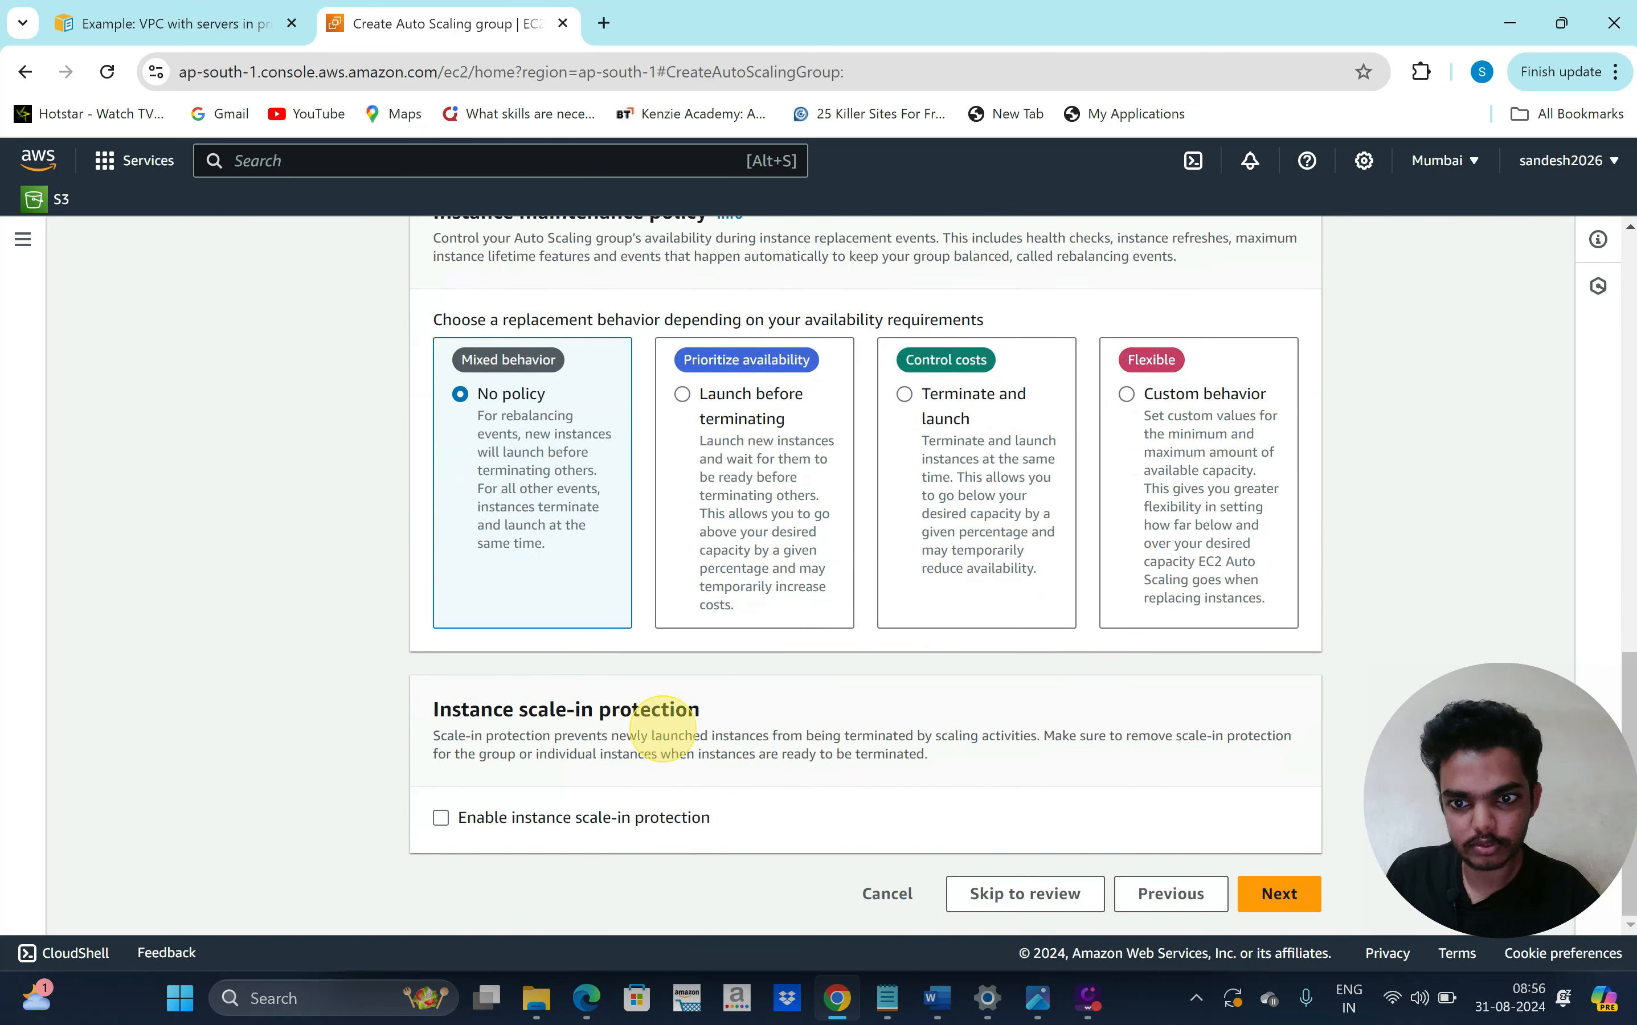
Skip notifications and tags, review, and create the production group with capacity 2/1/4
{"action": "left_click", "coordinate": [1284, 895]}
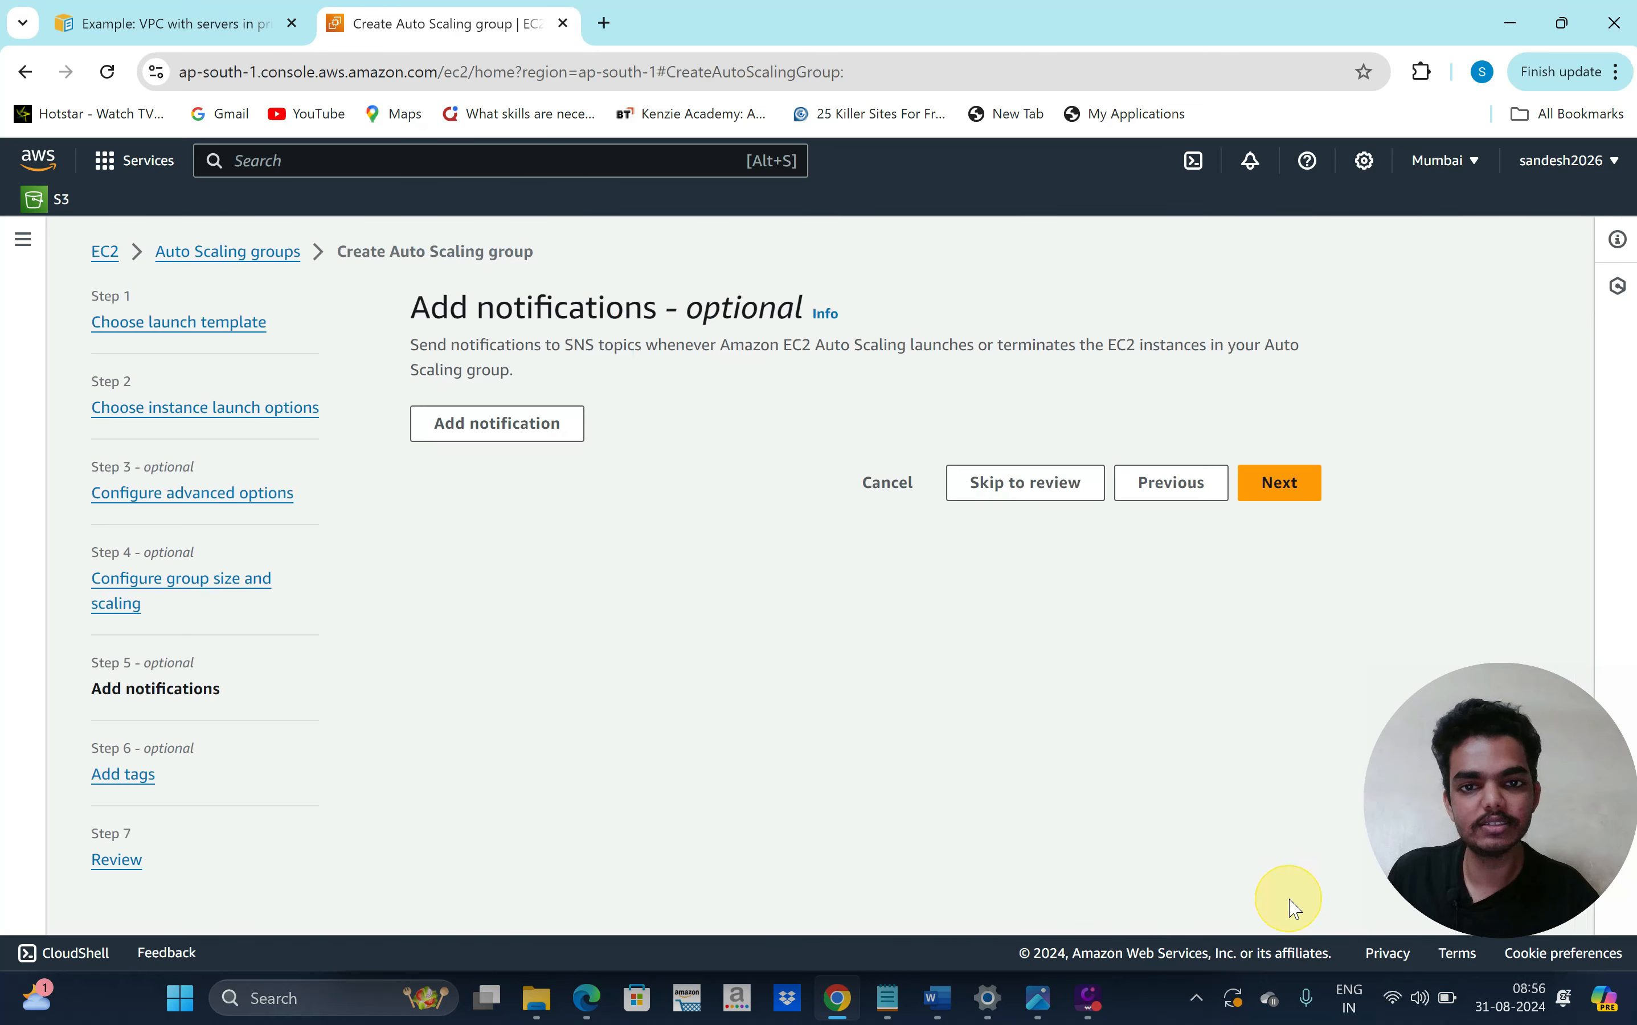
{"action": "left_click", "coordinate": [1284, 483]}
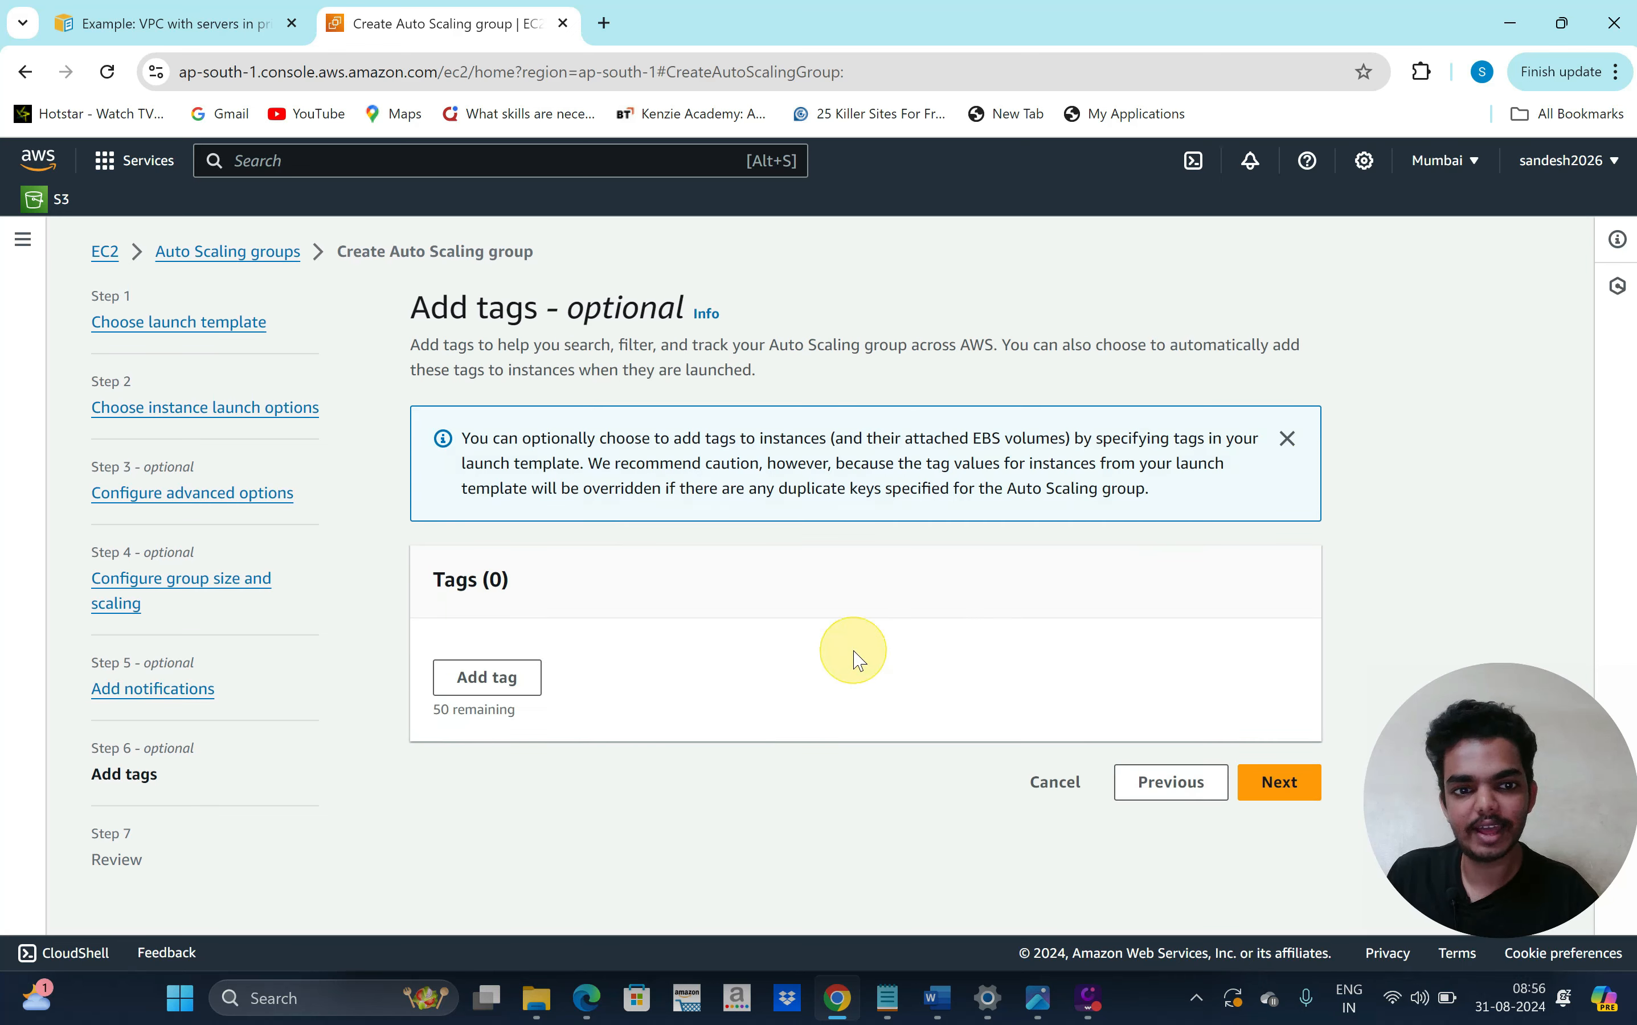
{"action": "left_click", "coordinate": [1309, 797]}
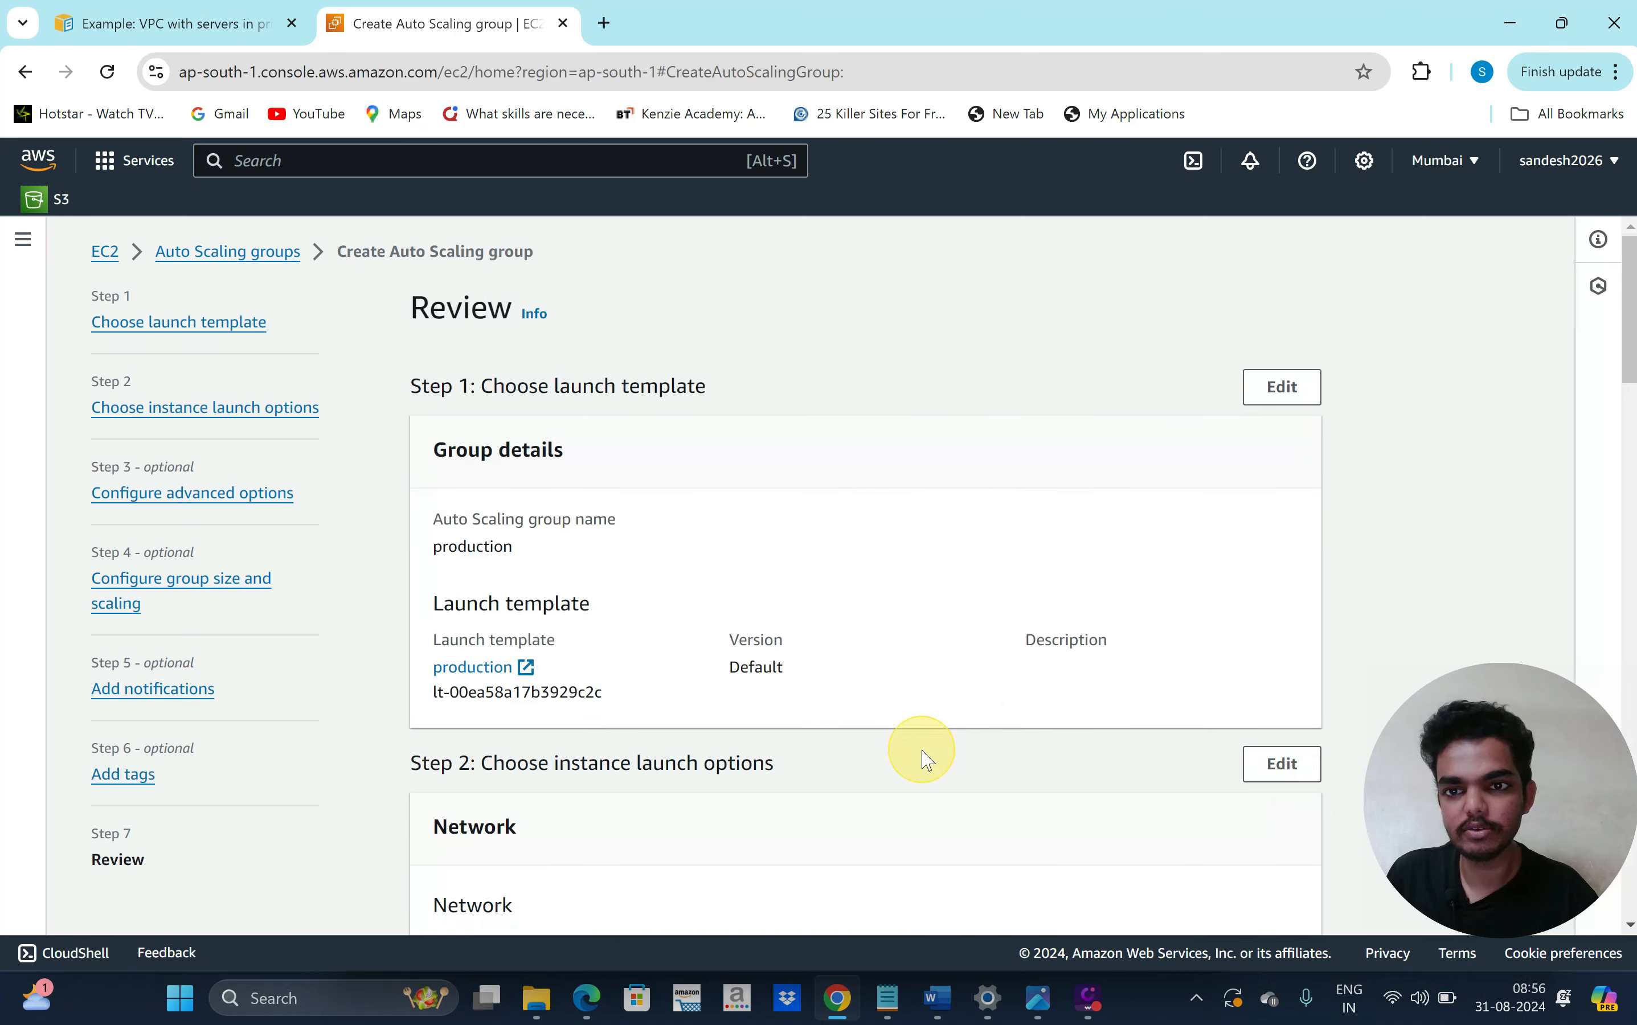
{"action": "scroll", "coordinate": [925, 756], "scroll_direction": "down", "scroll_amount": 10}
{"action": "scroll", "coordinate": [924, 756], "scroll_direction": "down", "scroll_amount": 10}
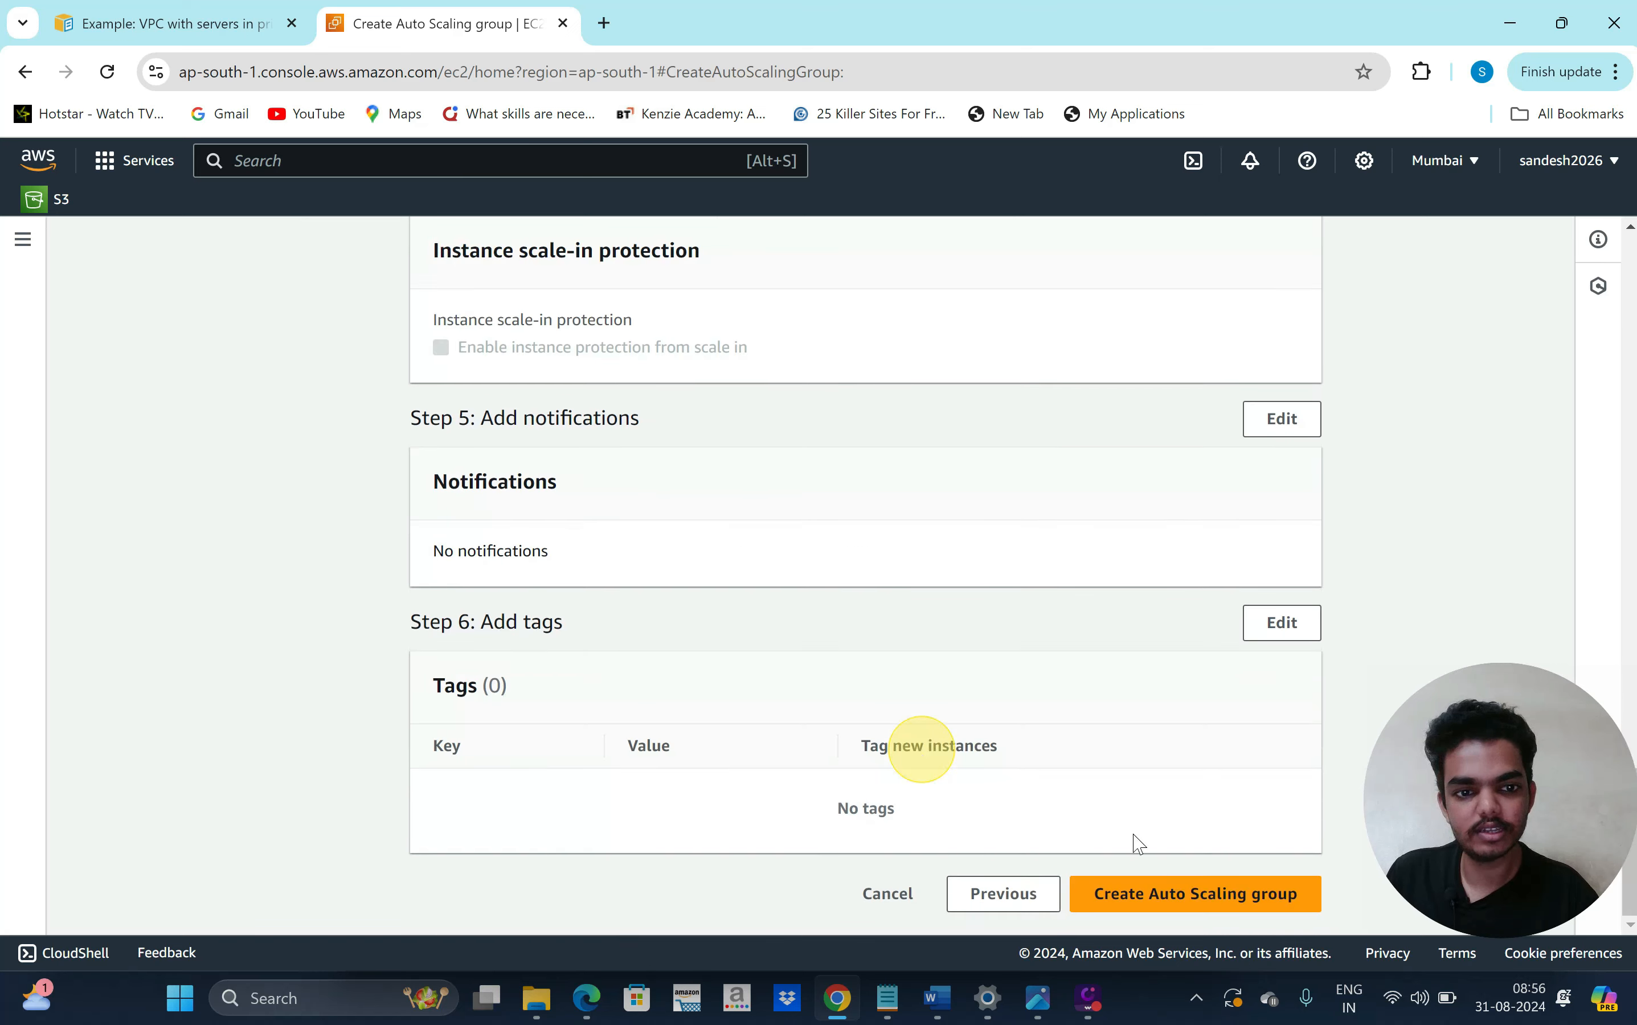
{"action": "left_click", "coordinate": [1194, 897]}
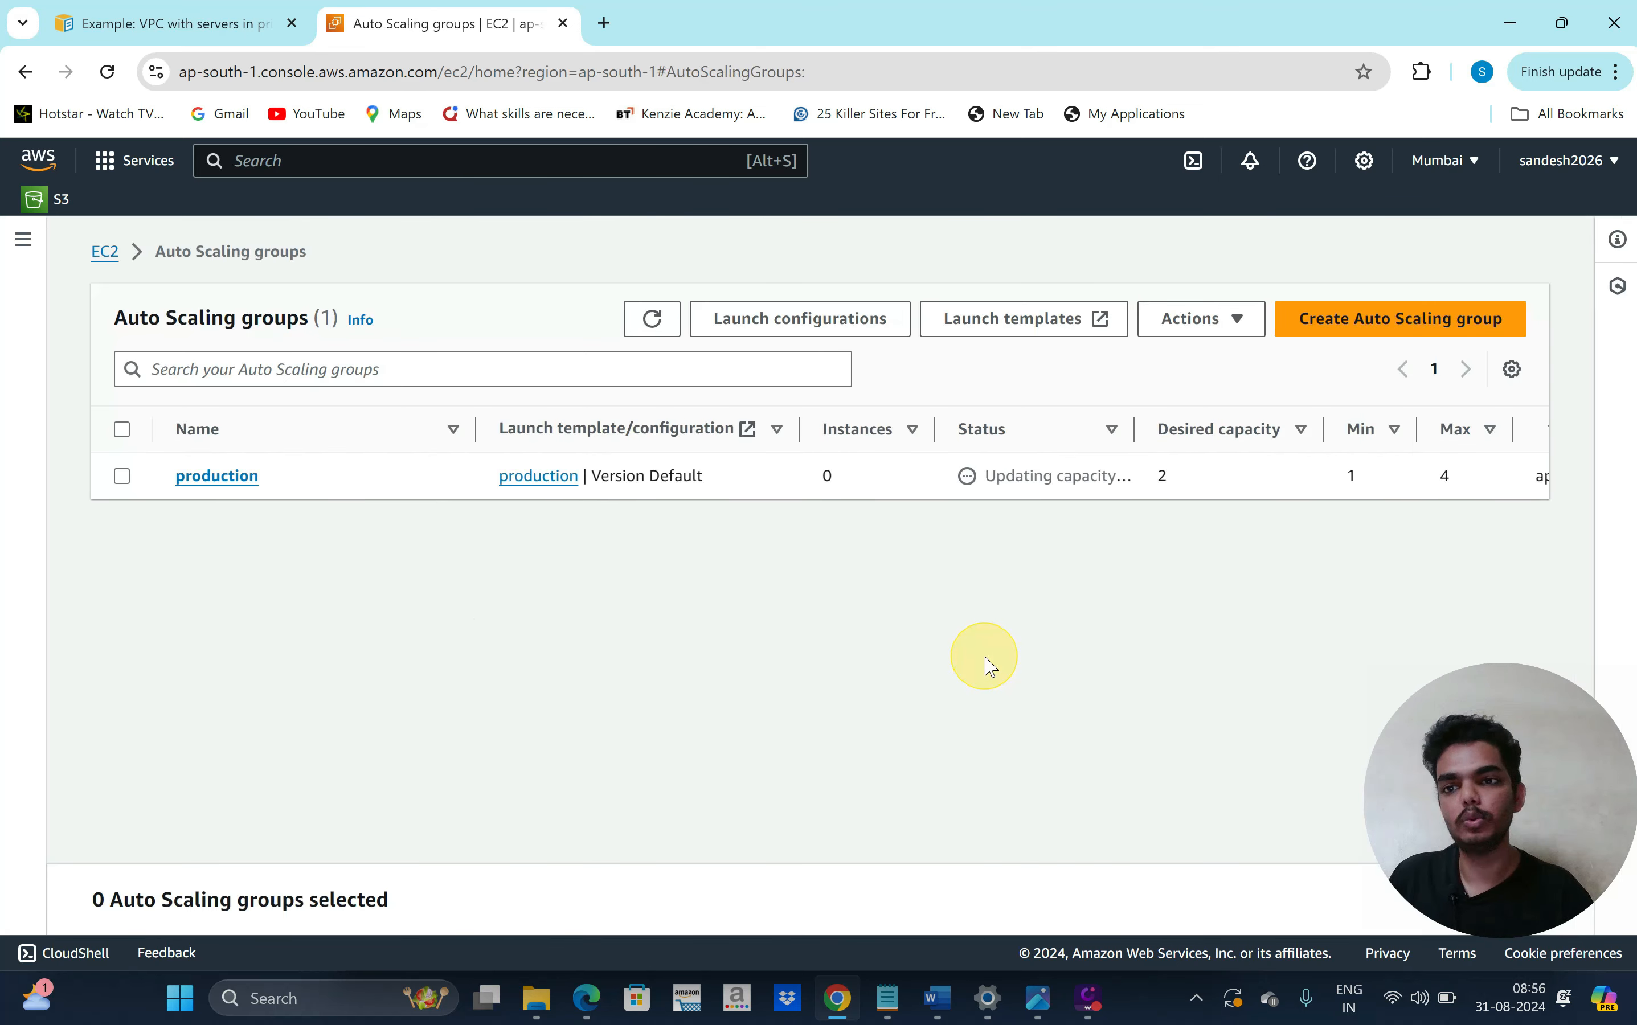
Show the production group's Instance management list until both instances are InService
{"action": "left_click", "coordinate": [217, 476]}
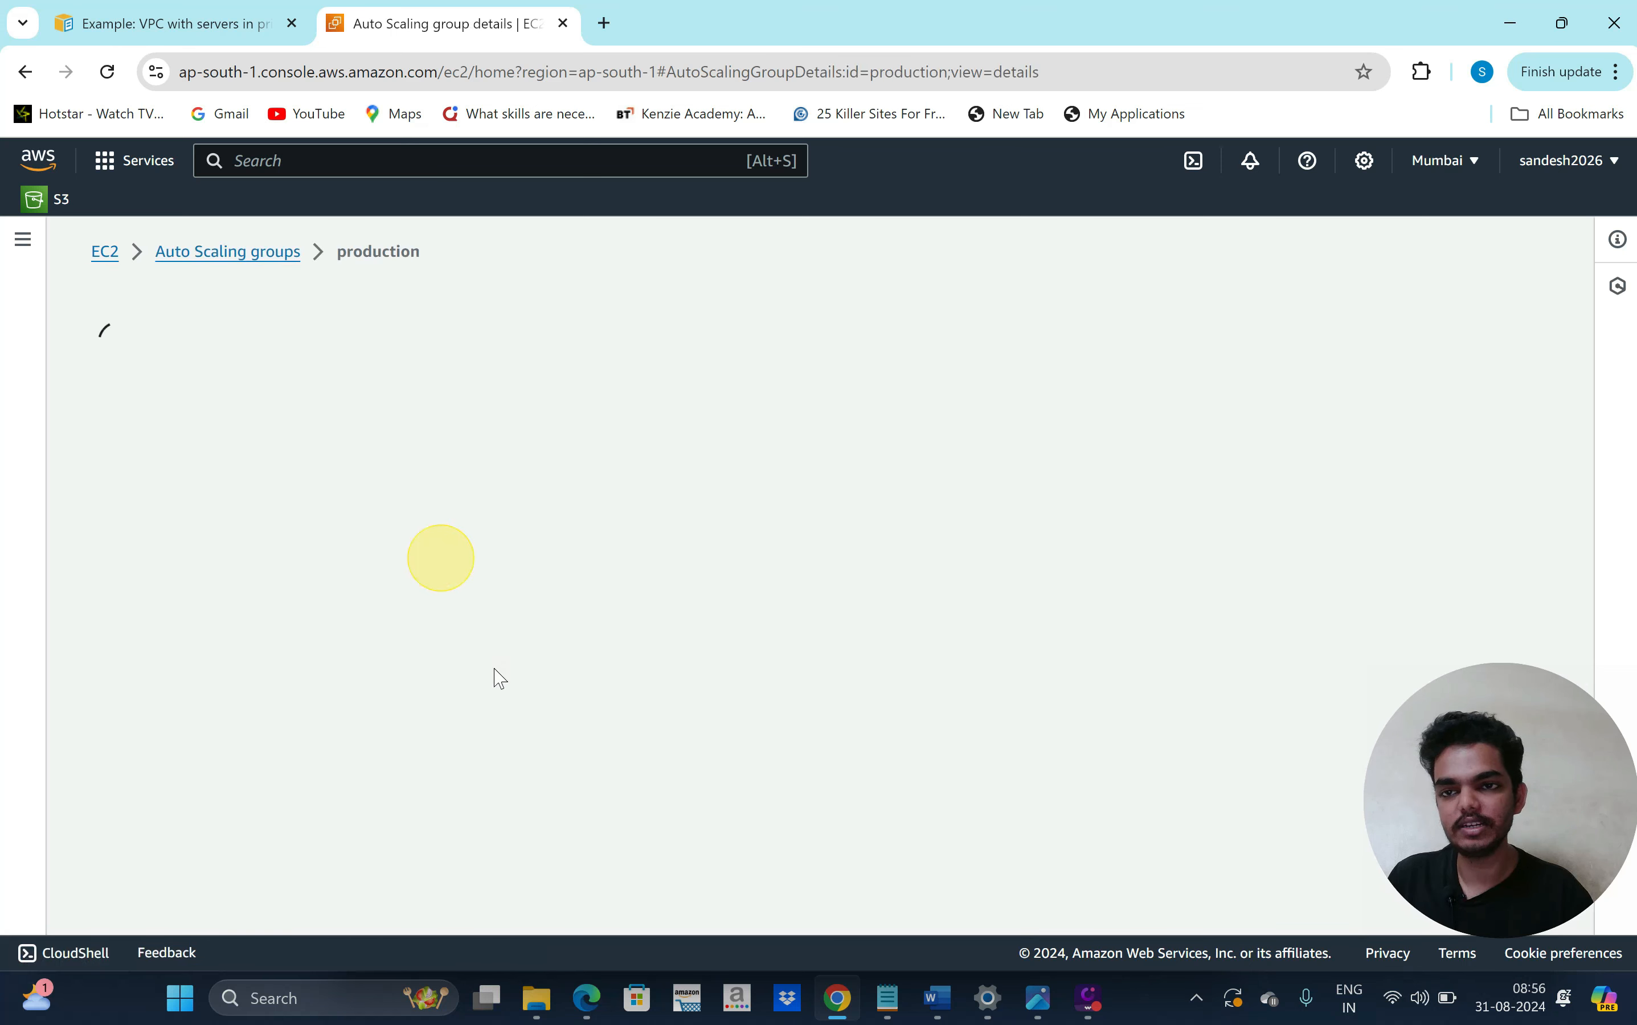
{"action": "scroll", "coordinate": [474, 732], "scroll_direction": "down", "scroll_amount": 1}
{"action": "right_click", "coordinate": [465, 742]}
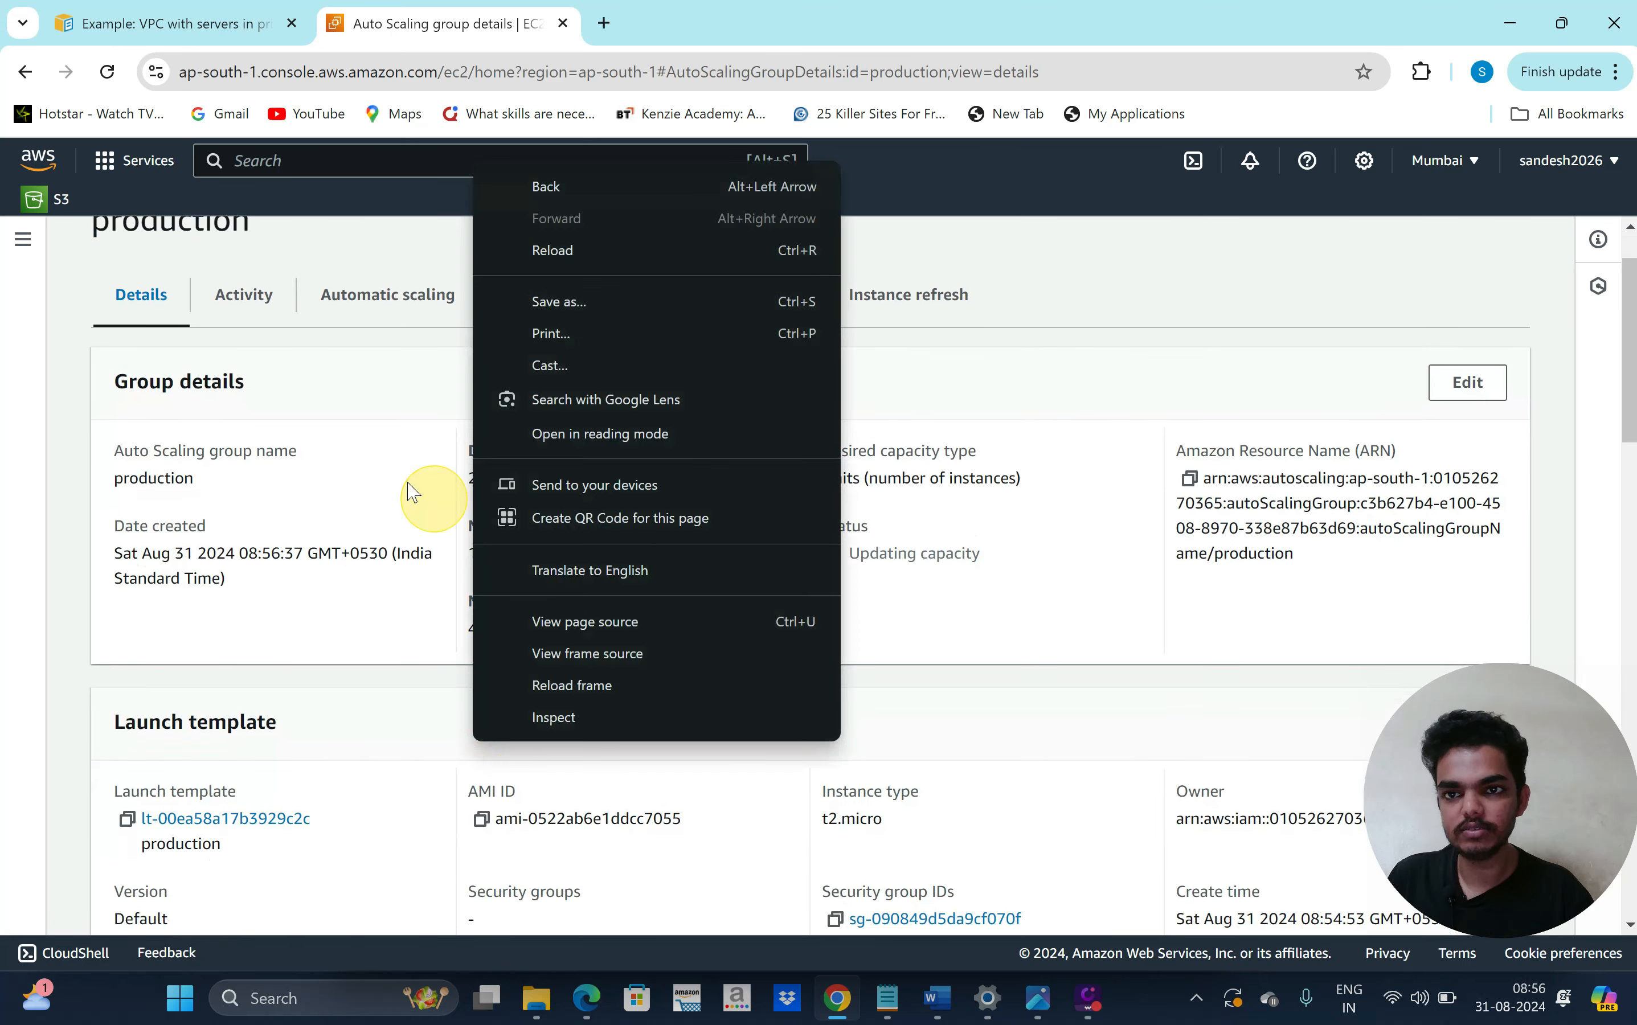
{"action": "left_click", "coordinate": [380, 462]}
{"action": "left_click", "coordinate": [599, 320]}
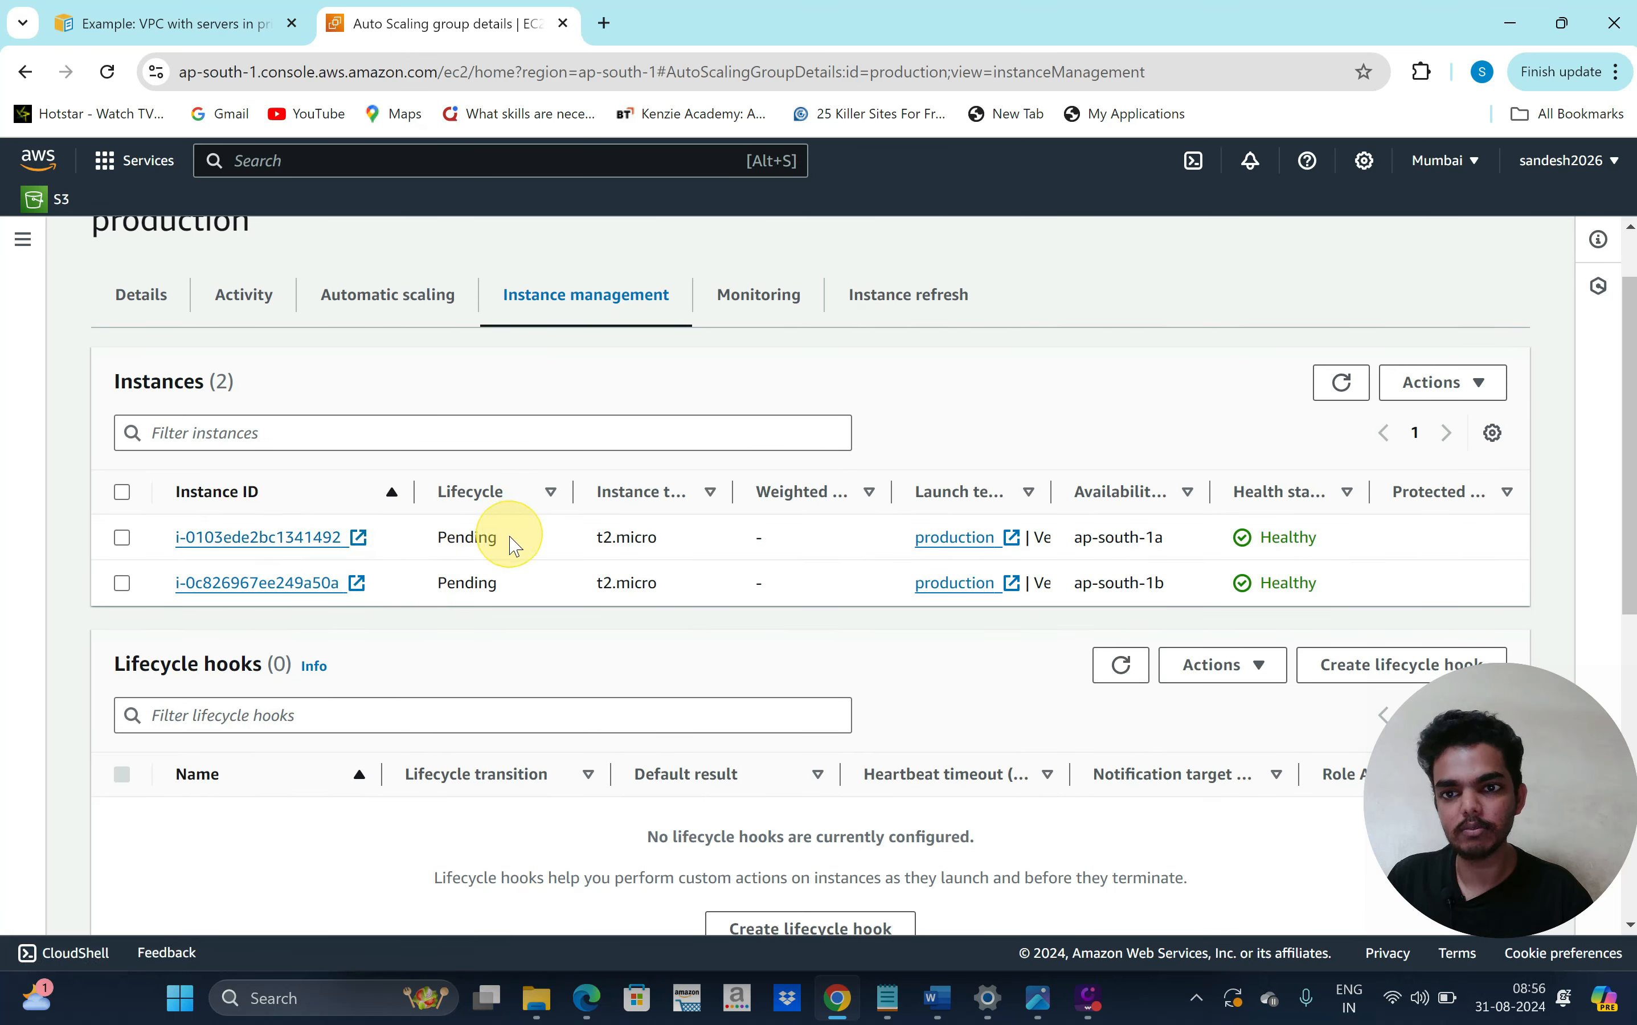
{"action": "left_click_drag", "start_coordinate": [511, 538], "coordinate": [434, 592]}
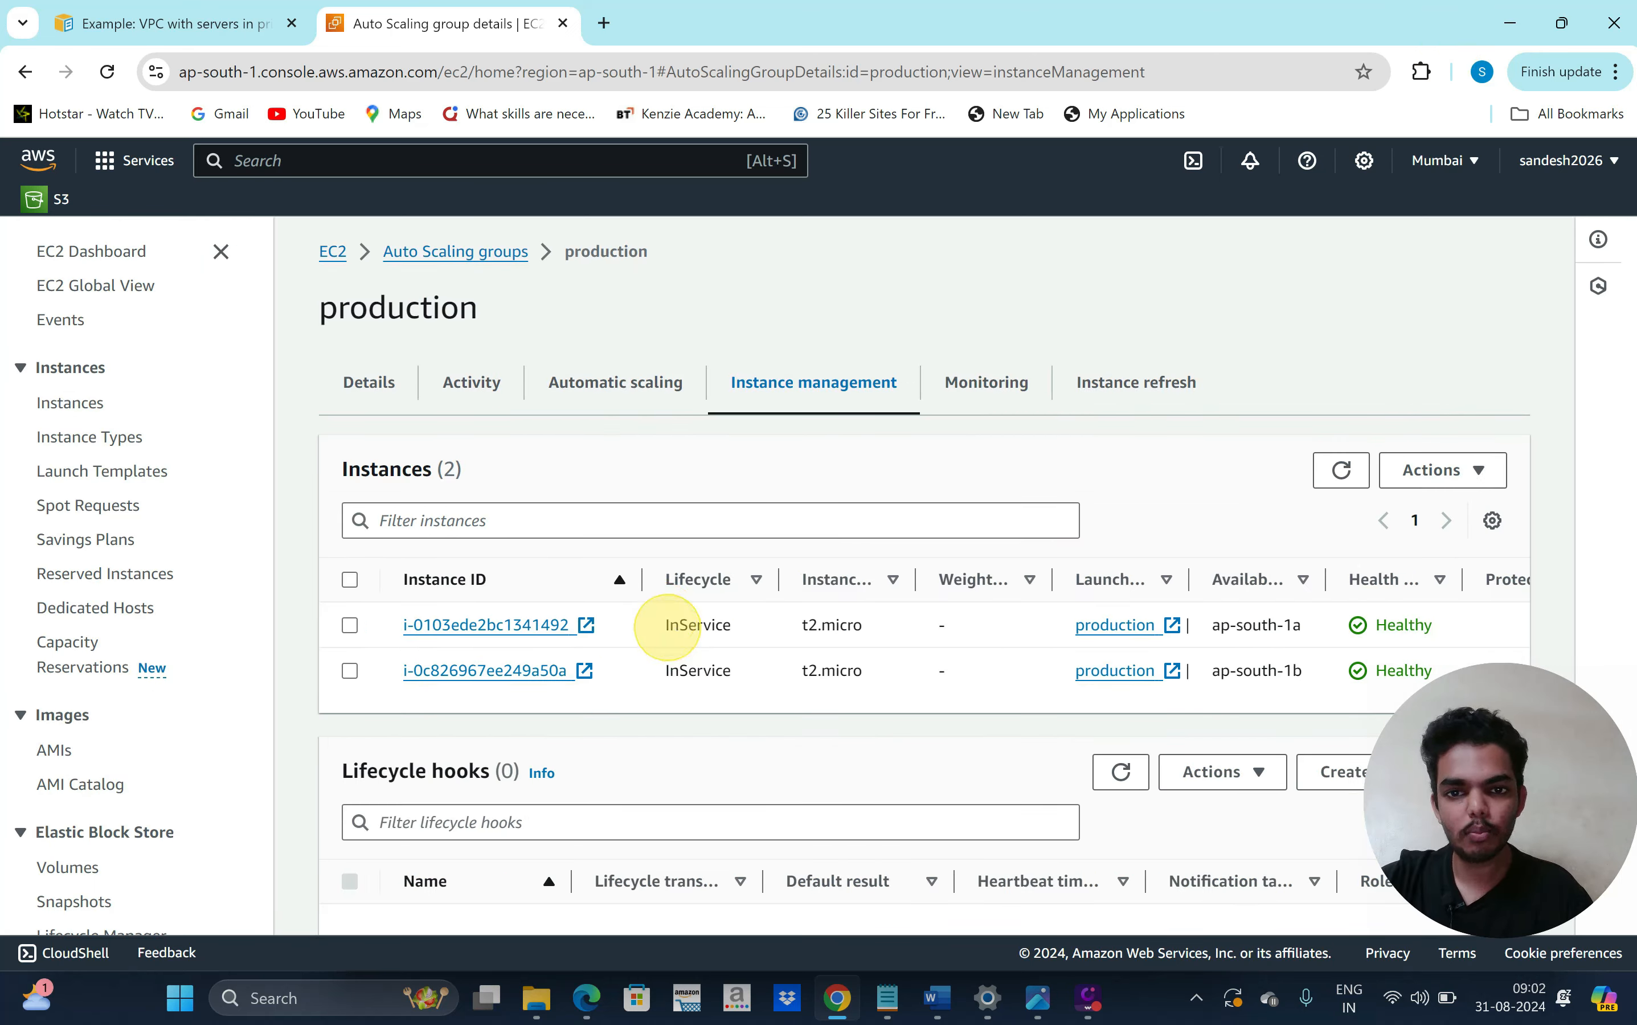
Confirm the first instance sits in a private subnet with no public IP, then list all instances
{"action": "left_click", "coordinate": [504, 625]}
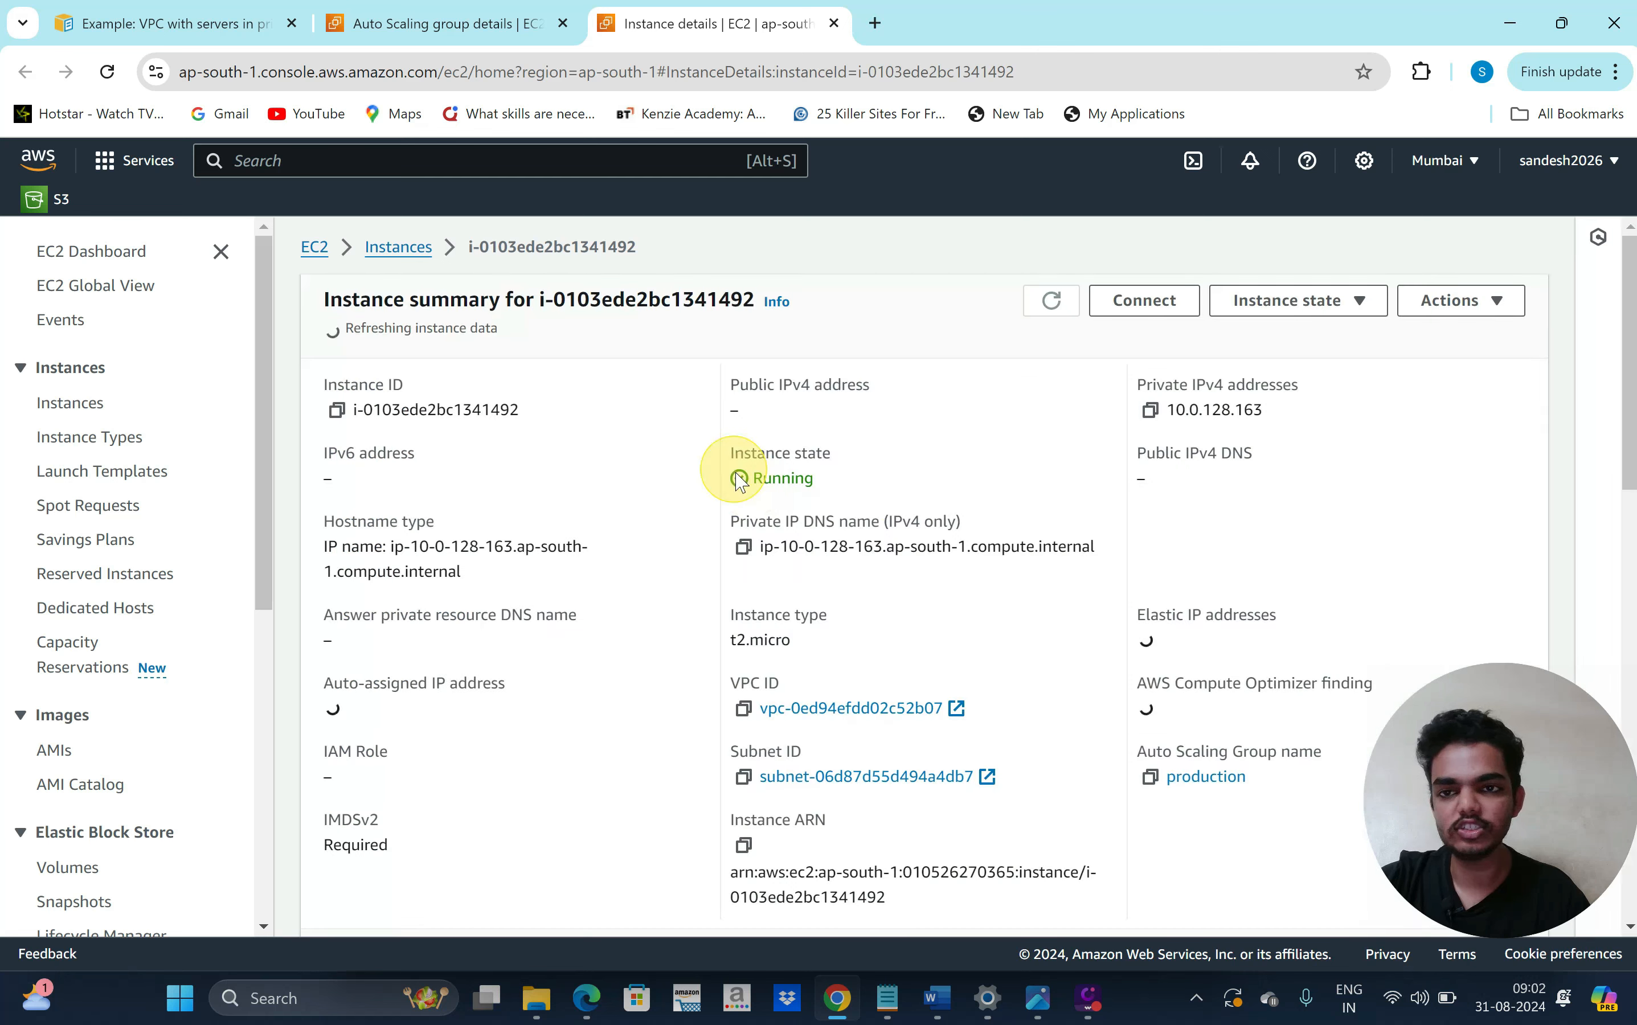
{"action": "left_click_drag", "start_coordinate": [748, 473], "coordinate": [804, 473]}
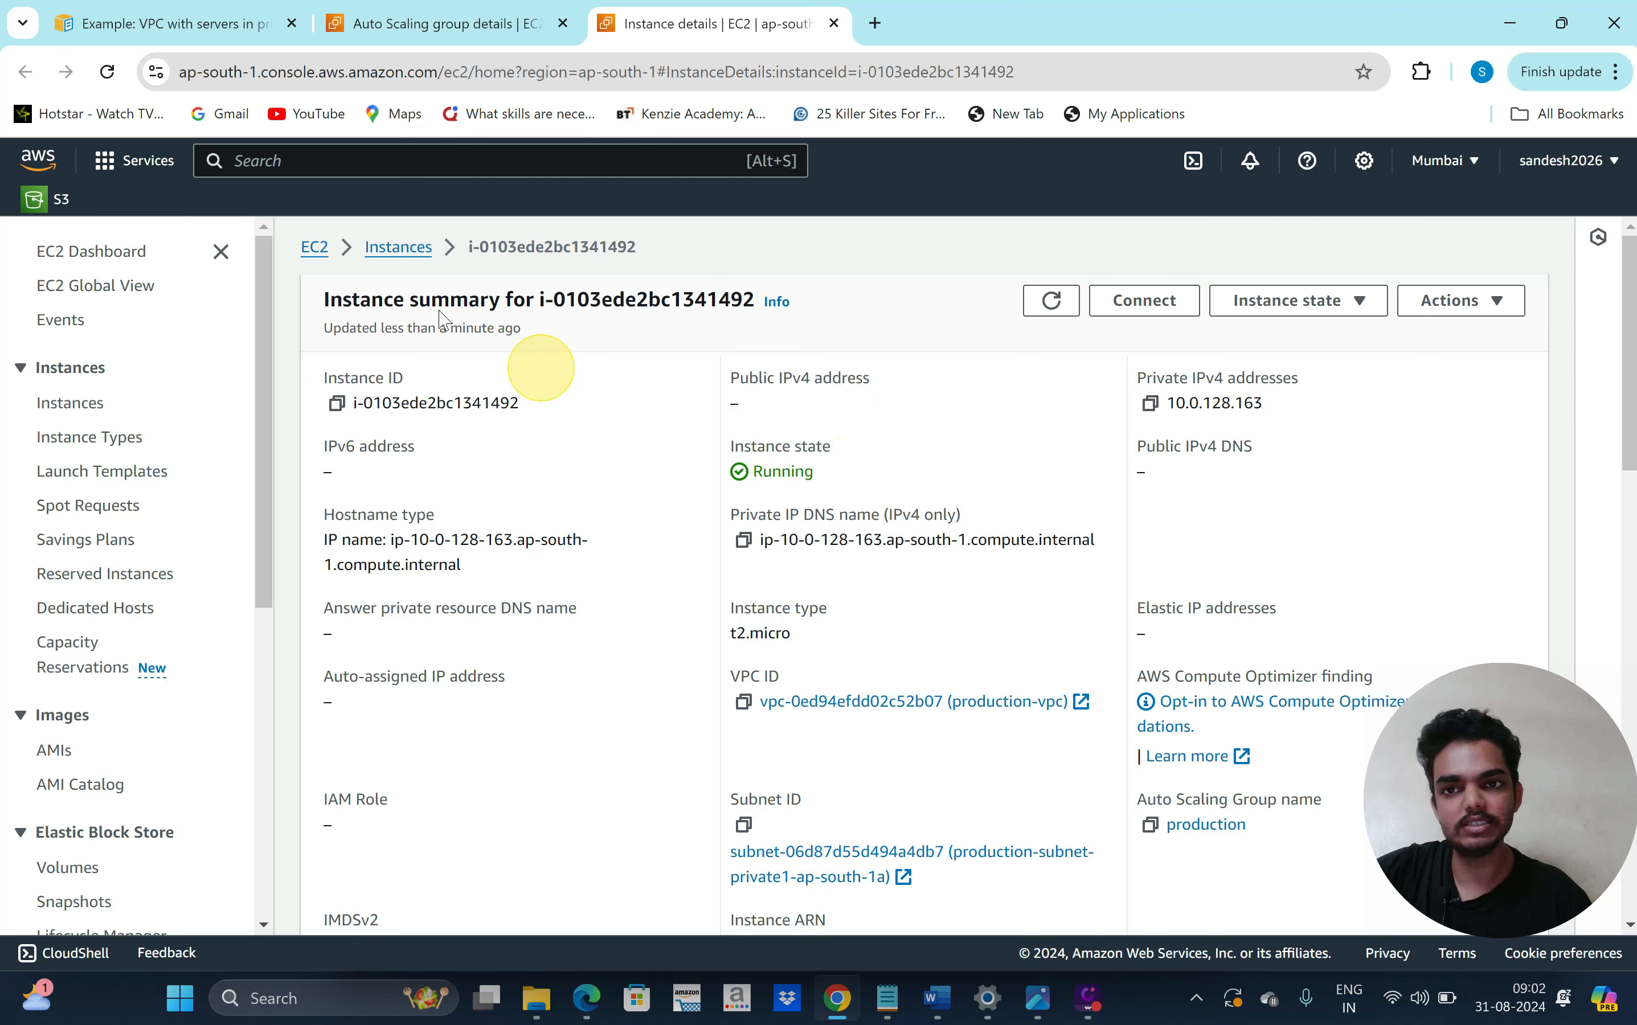
{"action": "left_click", "coordinate": [410, 249]}
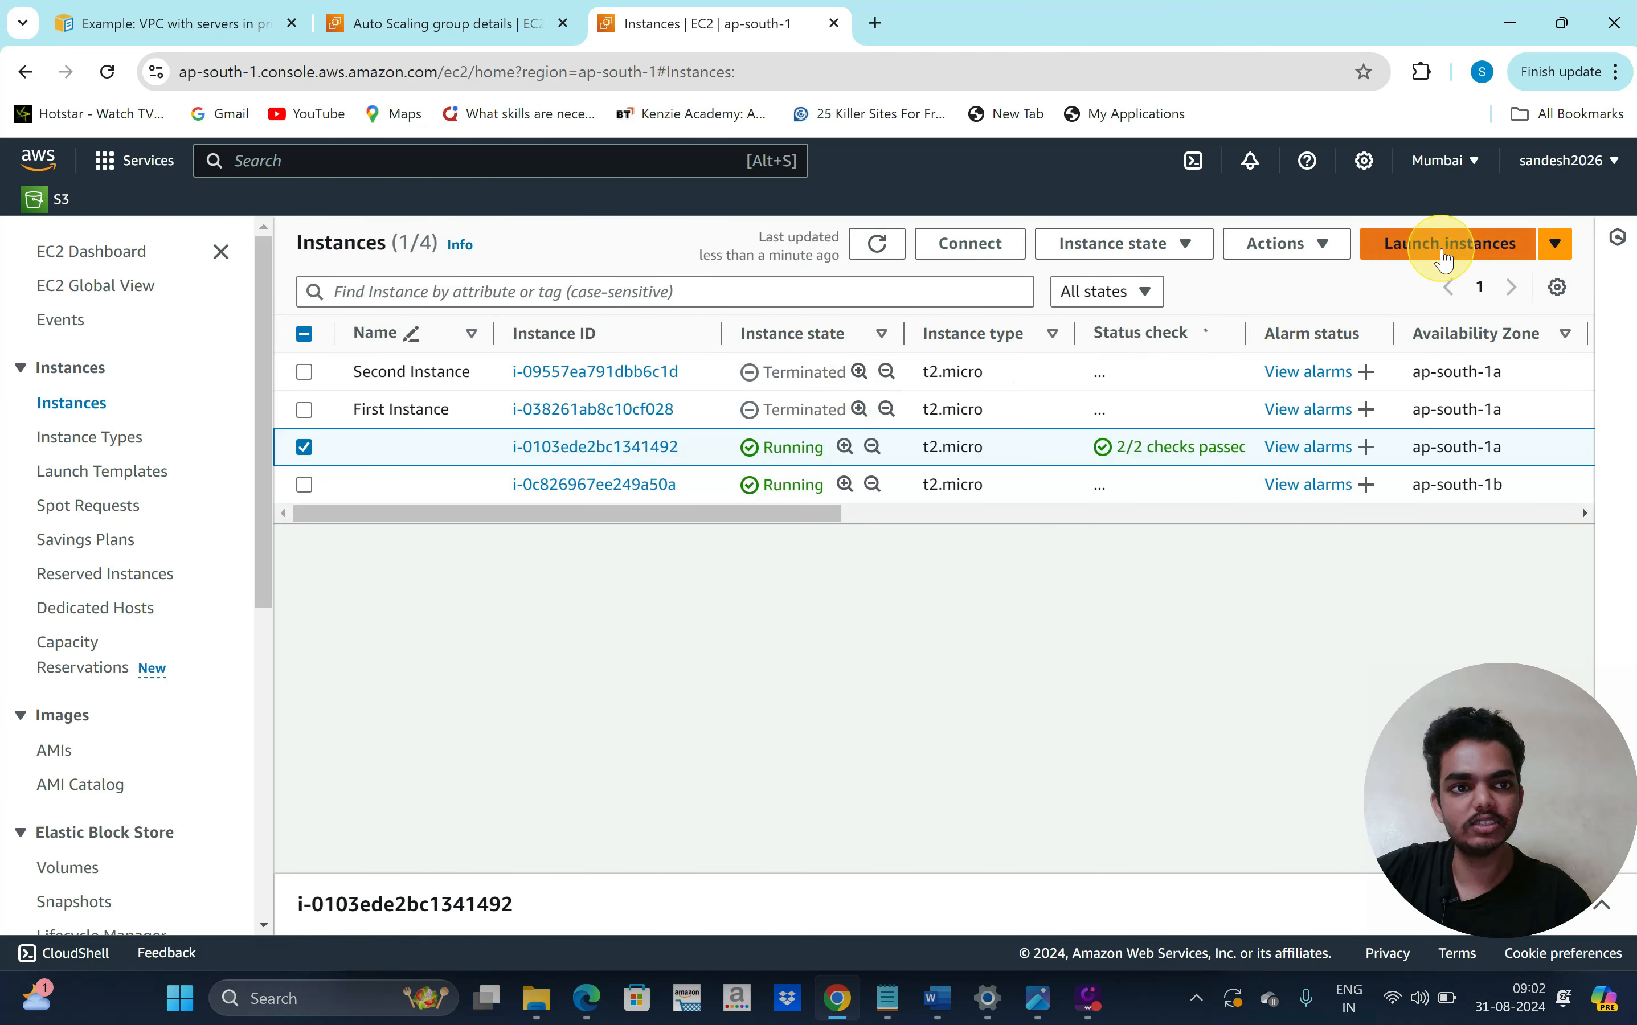
Start a new instance launch named 'jump ser' using the Ubuntu image
{"action": "left_click", "coordinate": [1444, 257]}
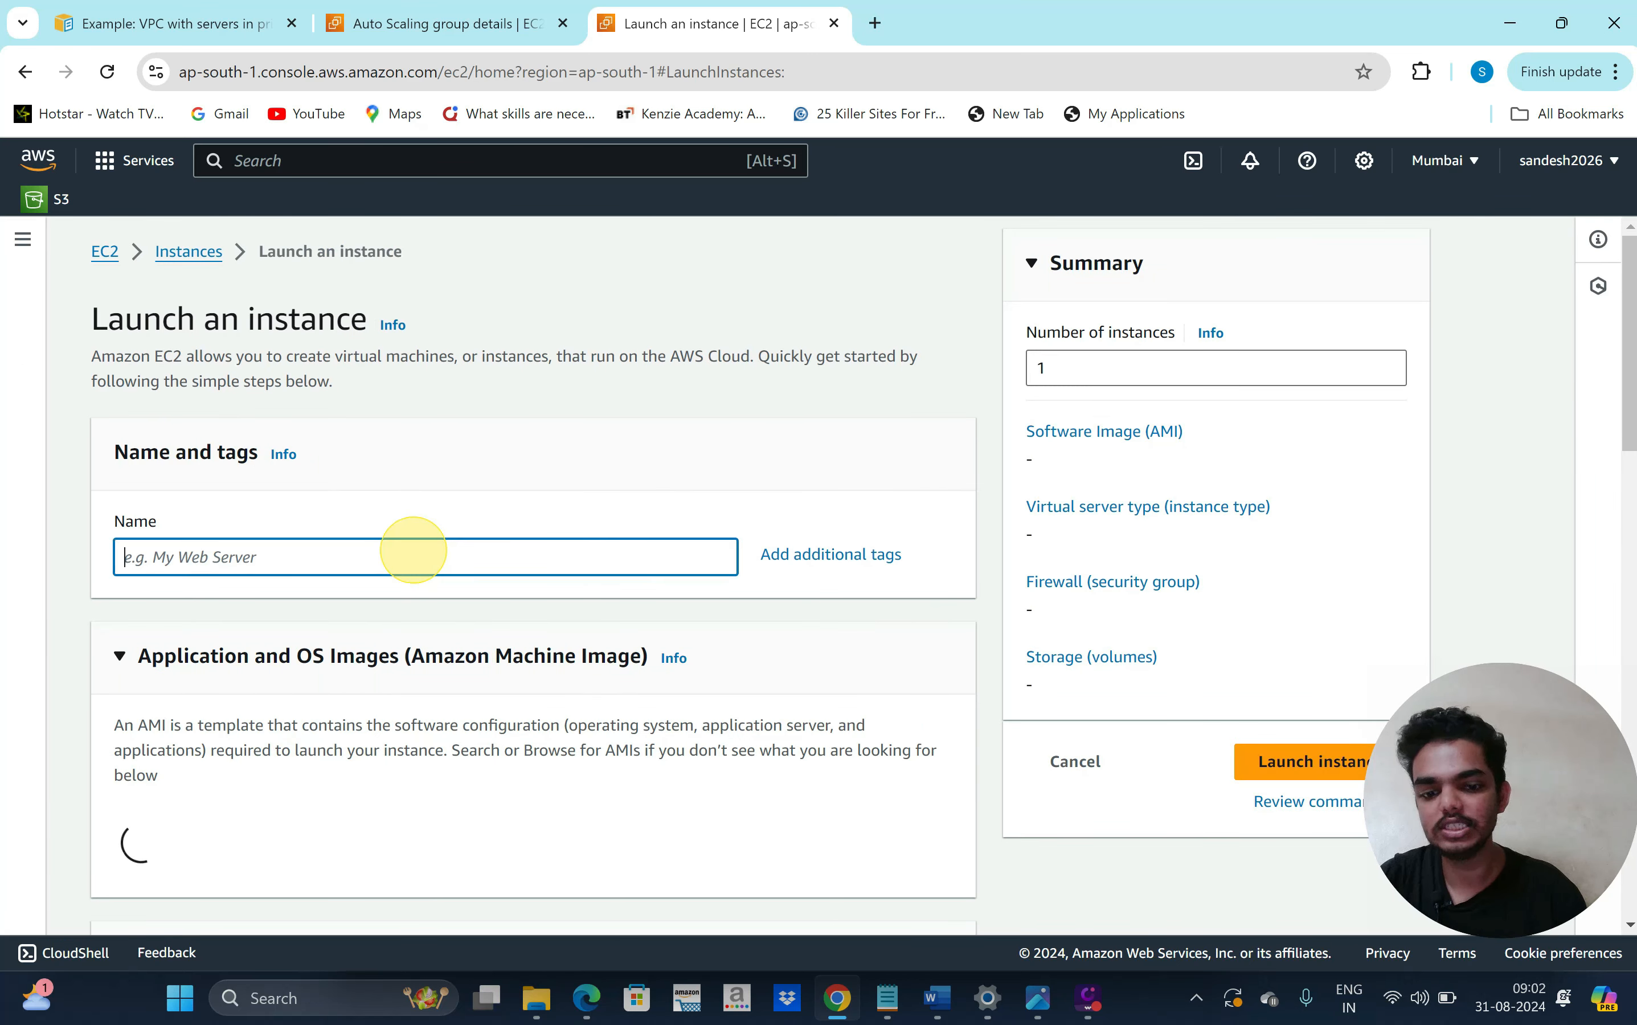
{"action": "left_click", "coordinate": [413, 550]}
{"action": "type", "text": "jump se"}
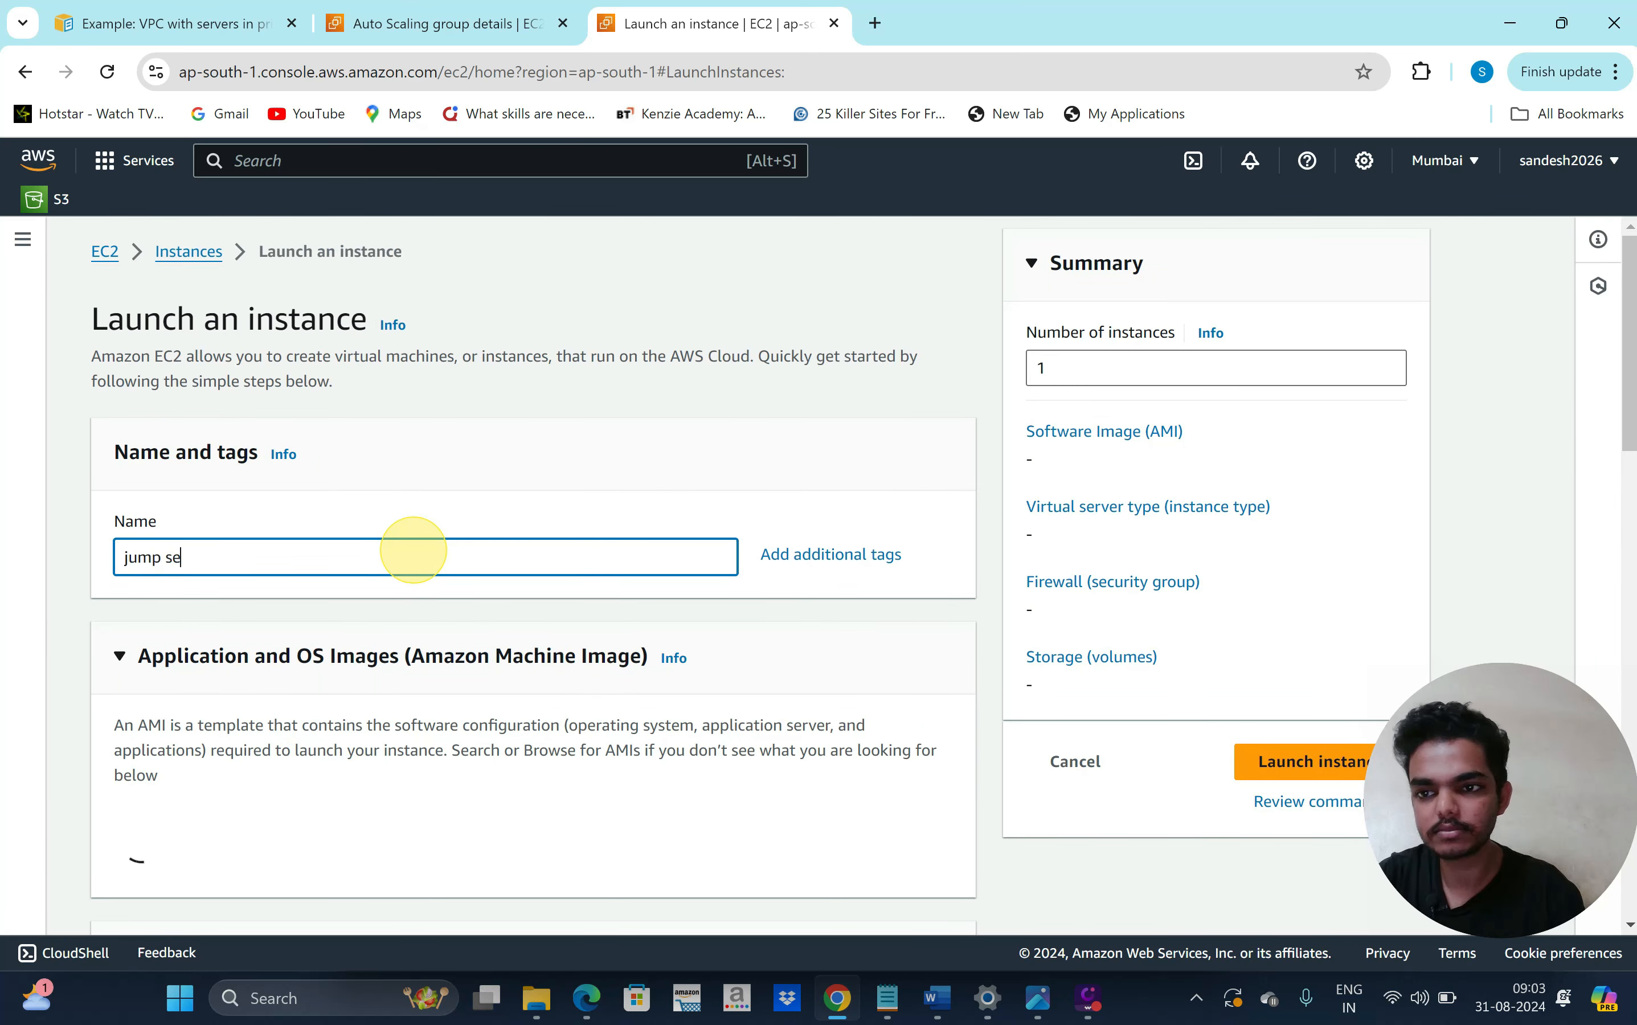
{"action": "type", "text": "rver"}
{"action": "scroll", "coordinate": [475, 678], "scroll_direction": "down", "scroll_amount": 5}
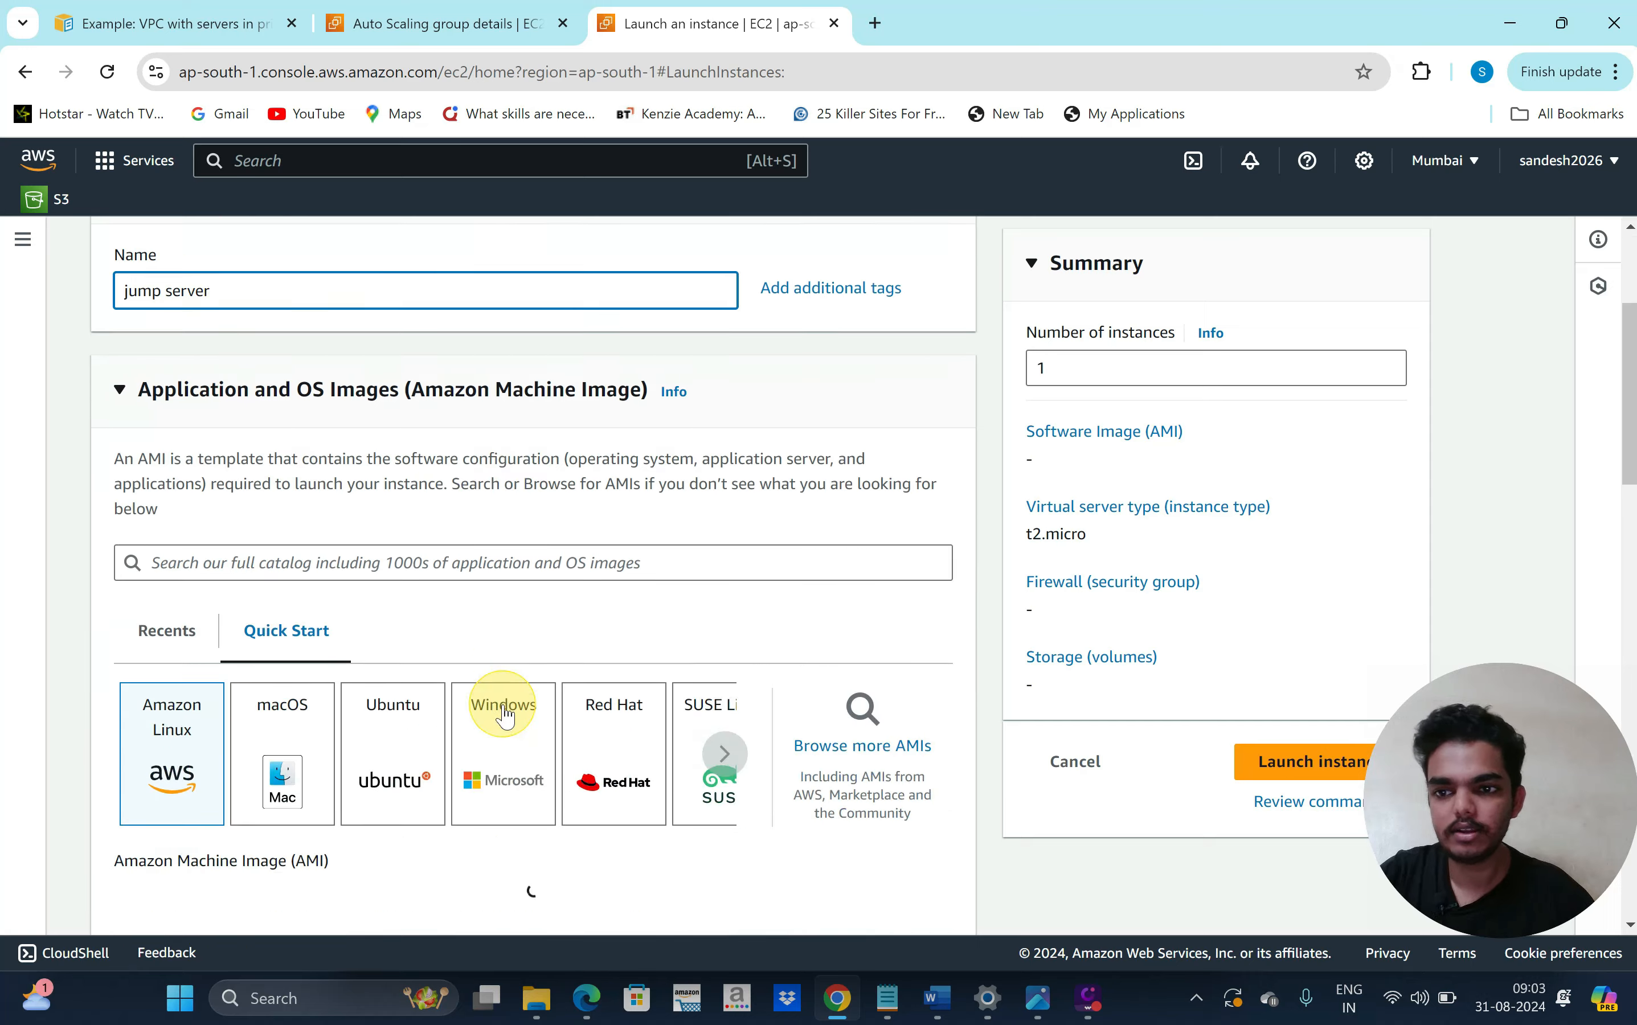
{"action": "left_click", "coordinate": [394, 619]}
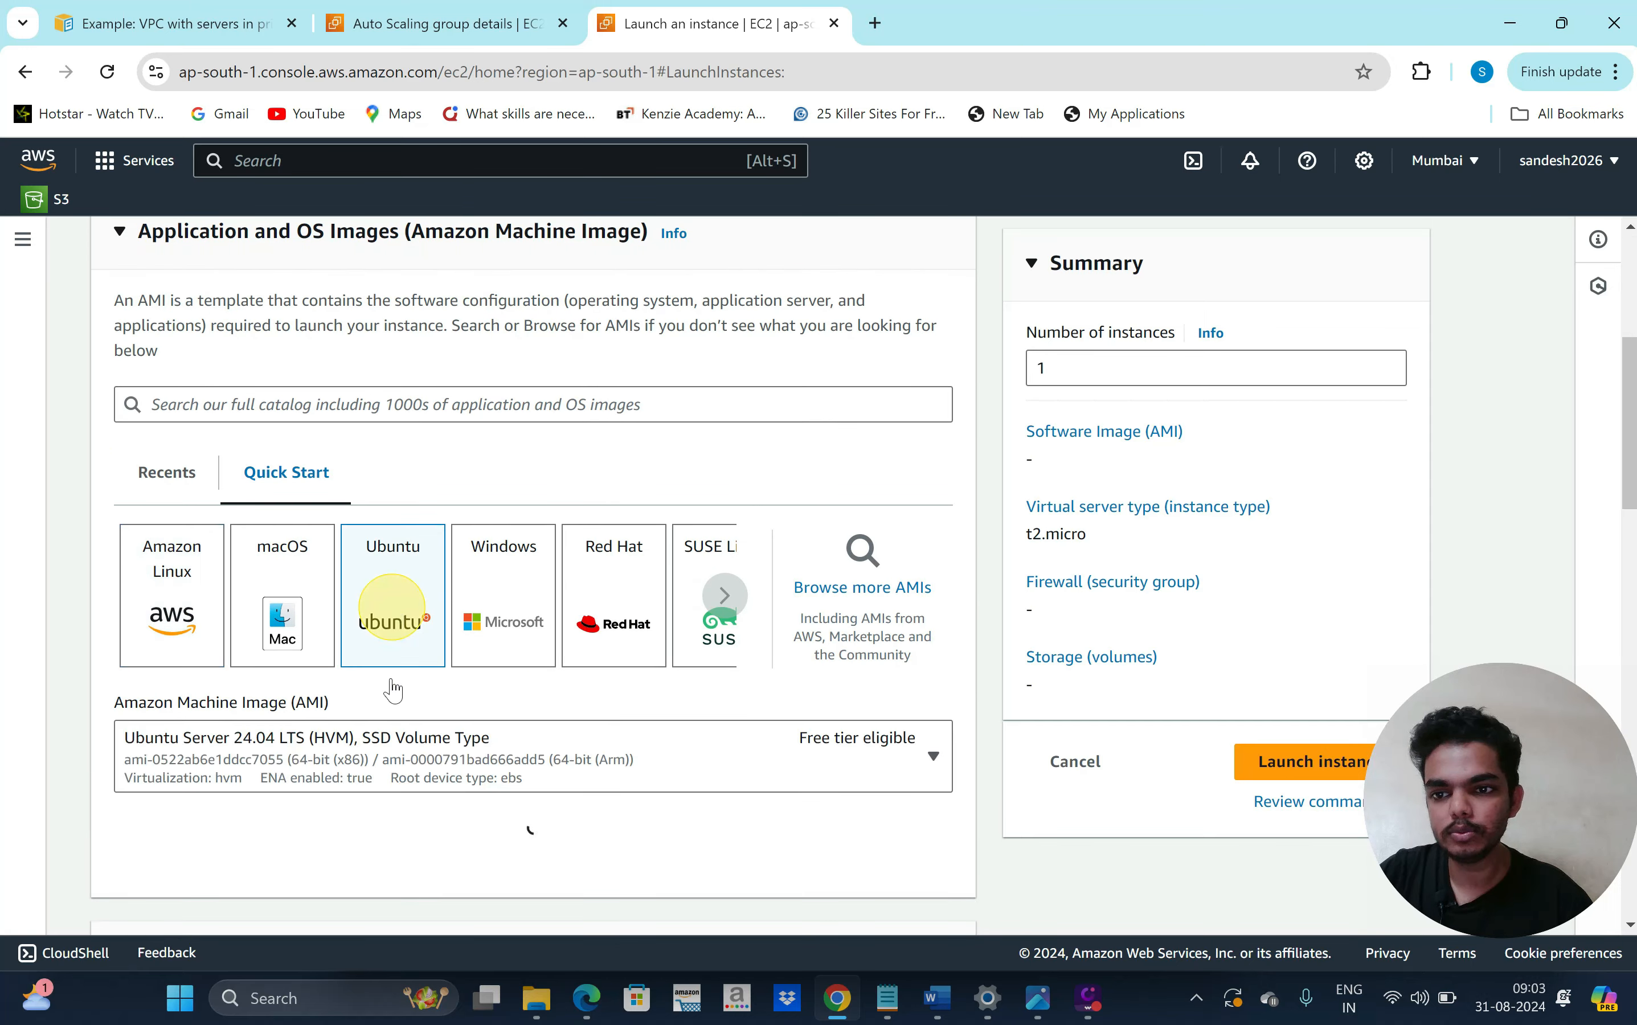
Choose mykeypair as the instance's login key pair
{"action": "scroll", "coordinate": [391, 681], "scroll_direction": "down", "scroll_amount": 3}
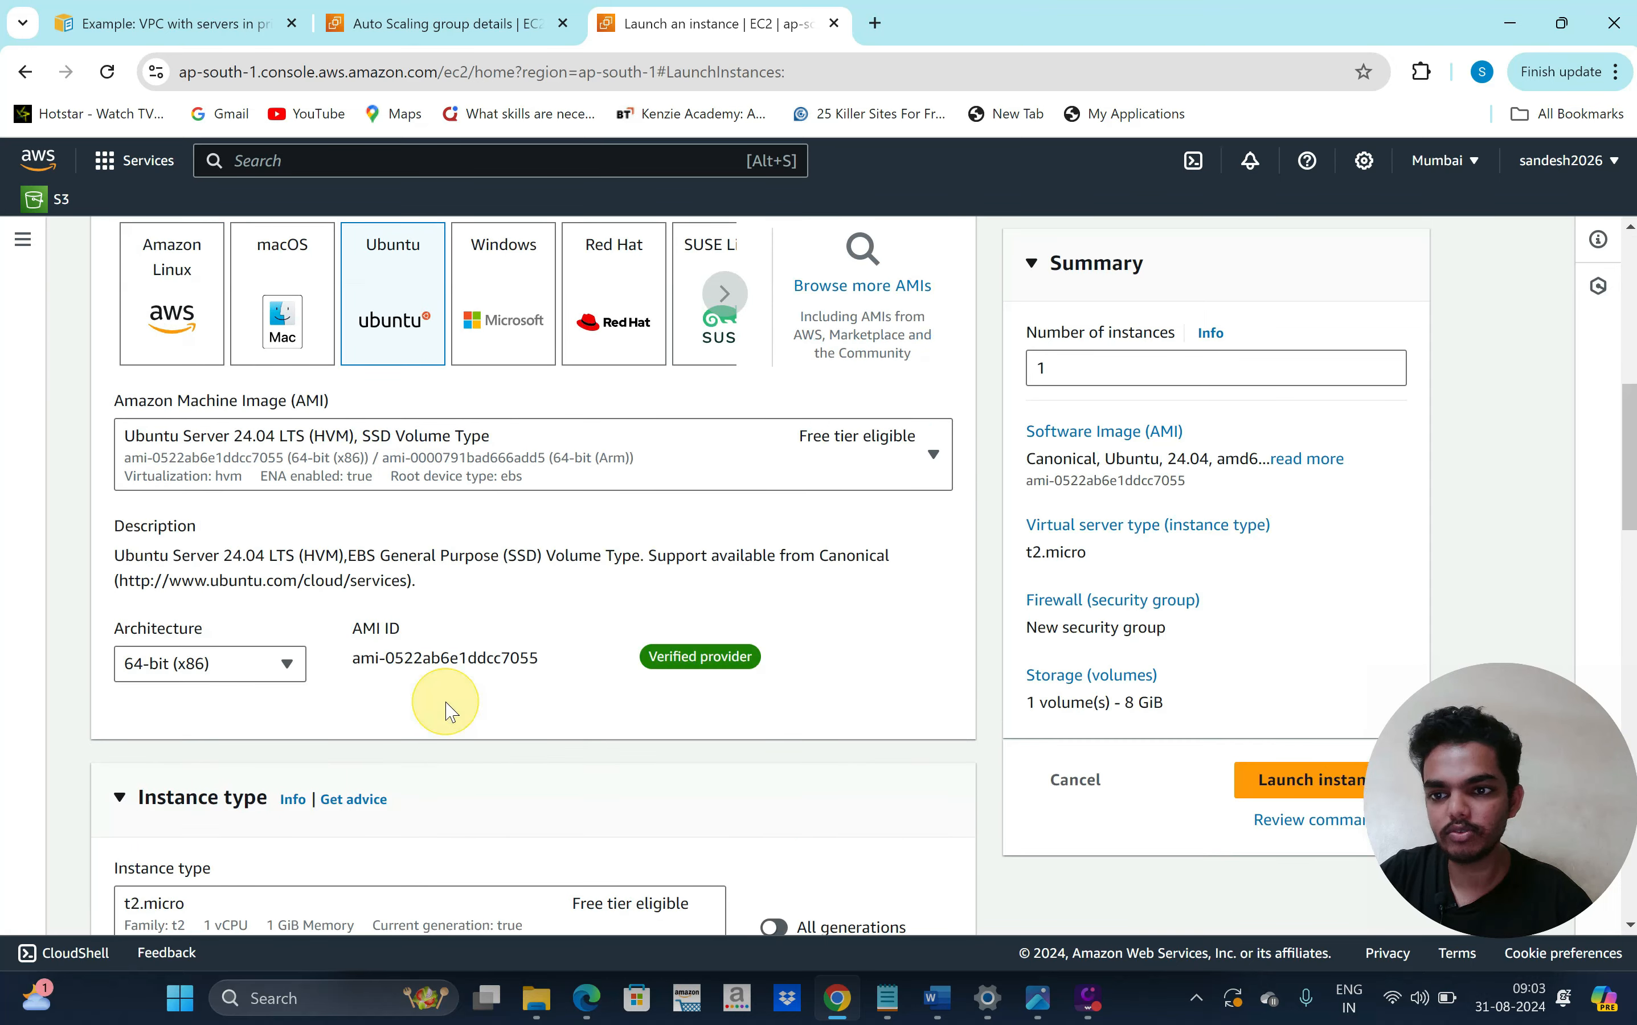
{"action": "scroll", "coordinate": [523, 672], "scroll_direction": "down", "scroll_amount": 4}
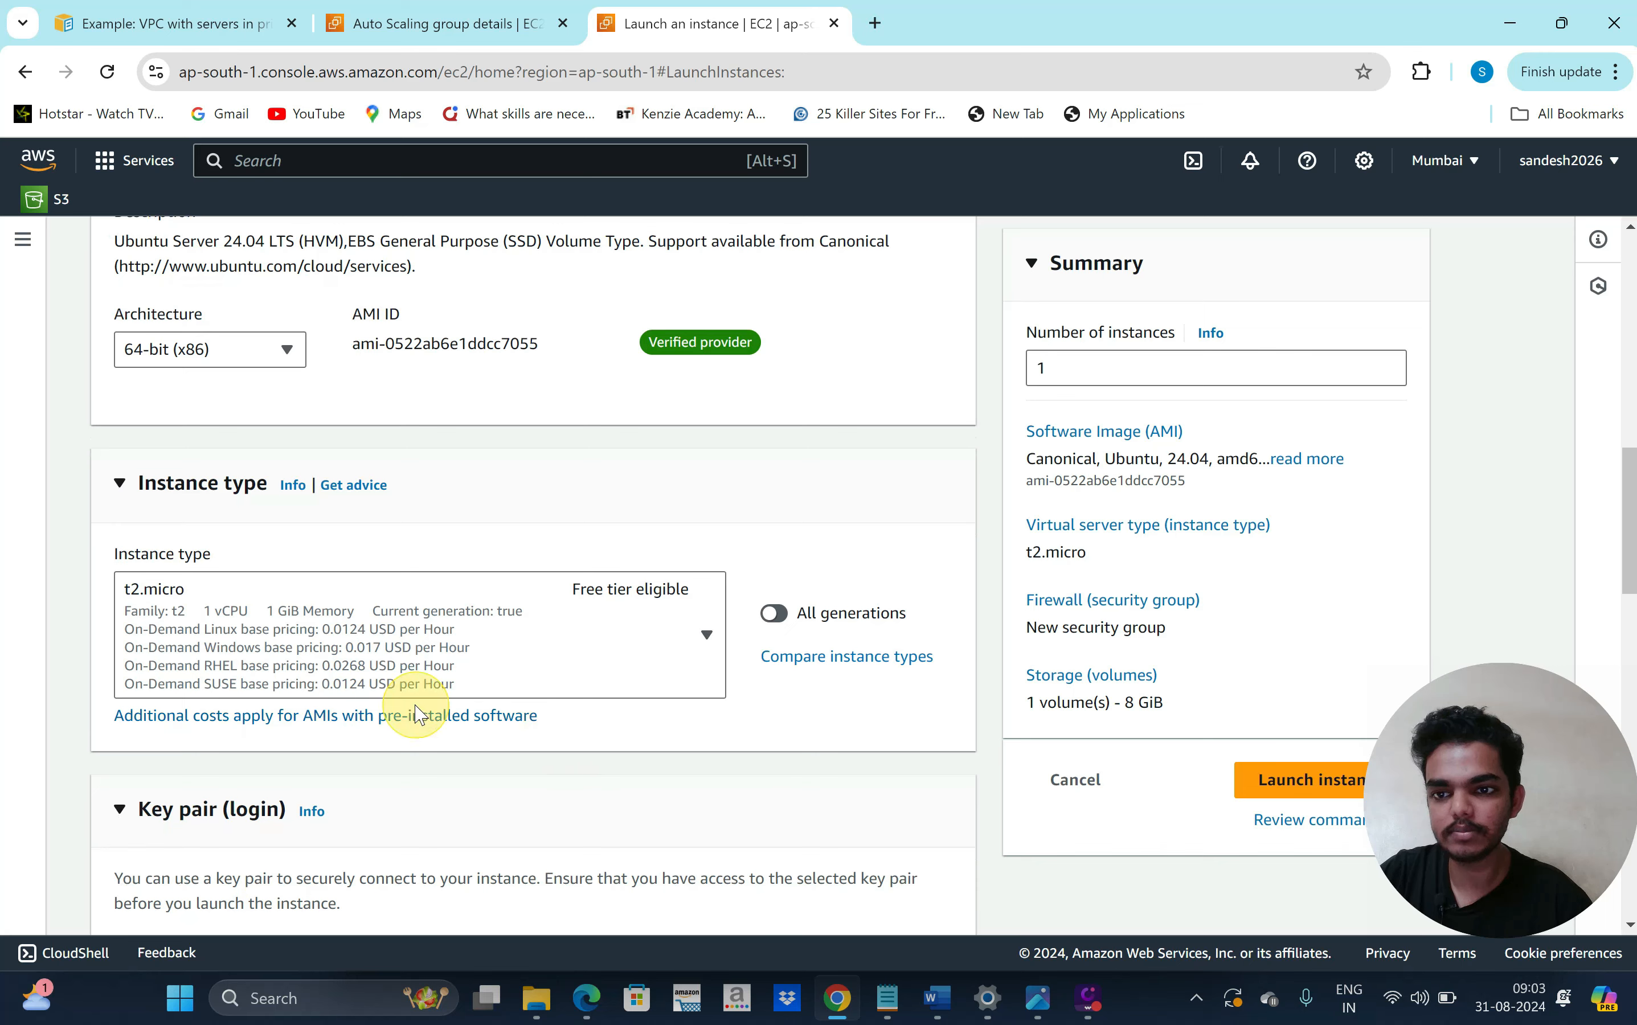
{"action": "scroll", "coordinate": [639, 687], "scroll_direction": "down", "scroll_amount": 4}
{"action": "left_click", "coordinate": [613, 721]}
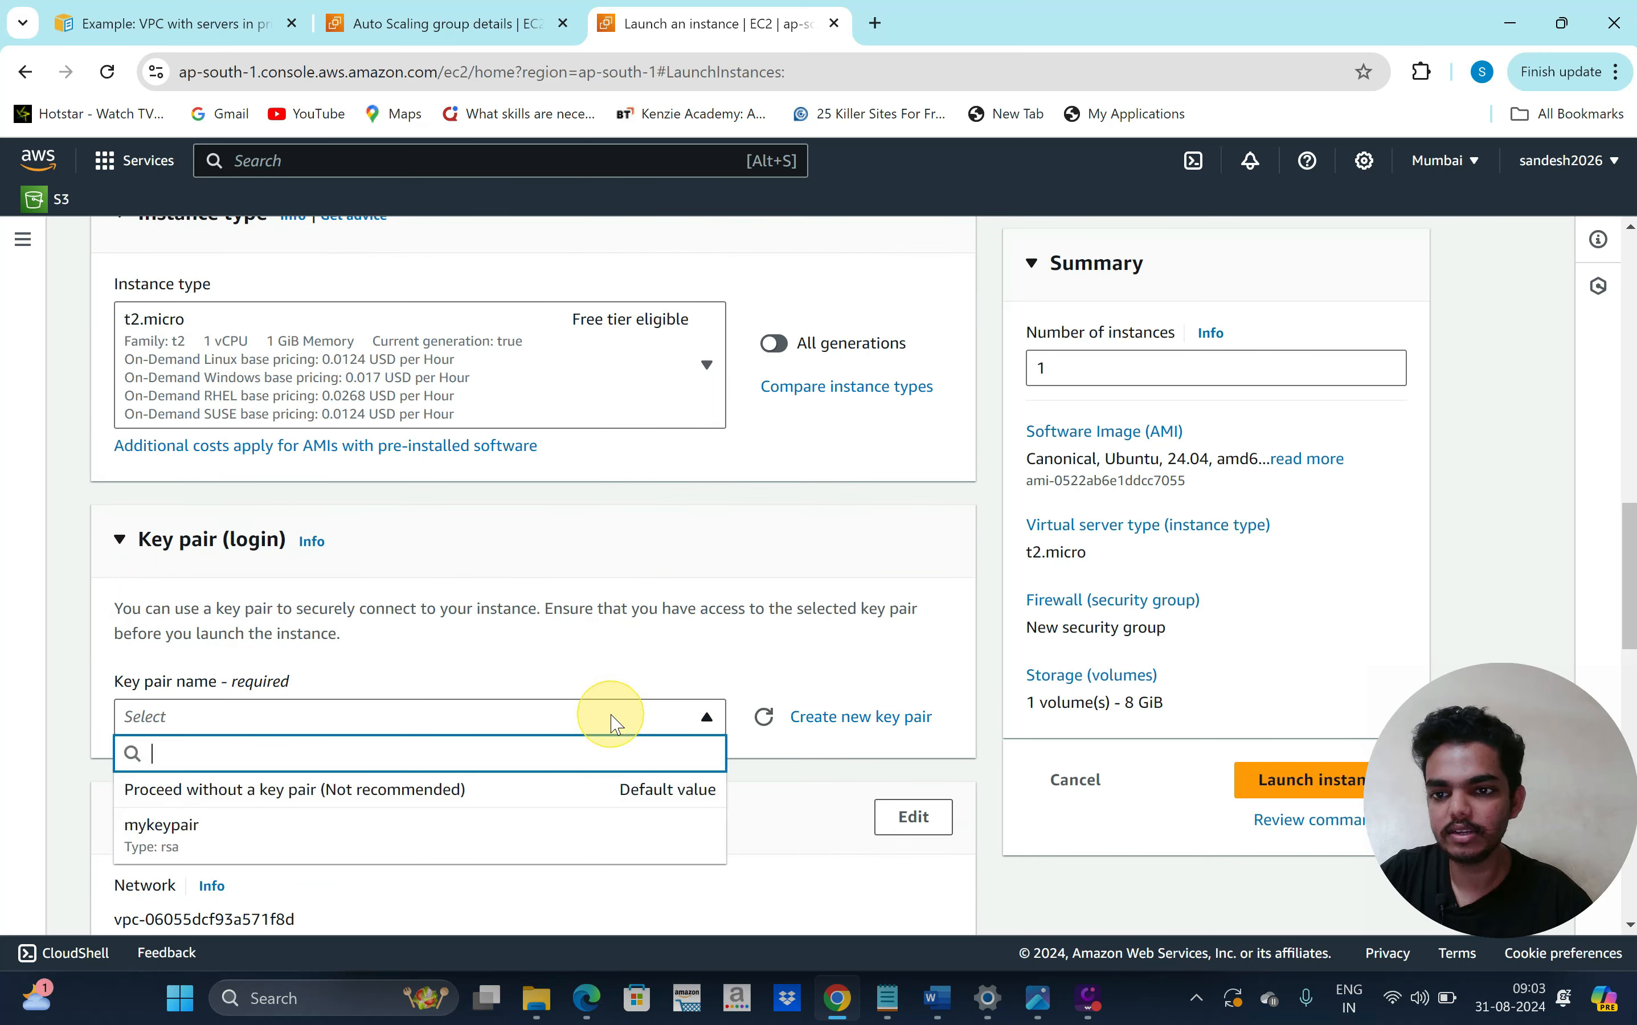
{"action": "left_click", "coordinate": [575, 772]}
Put the instance in production-vpc's public1 subnet in ap-south-1a
{"action": "scroll", "coordinate": [576, 772], "scroll_direction": "down", "scroll_amount": 4}
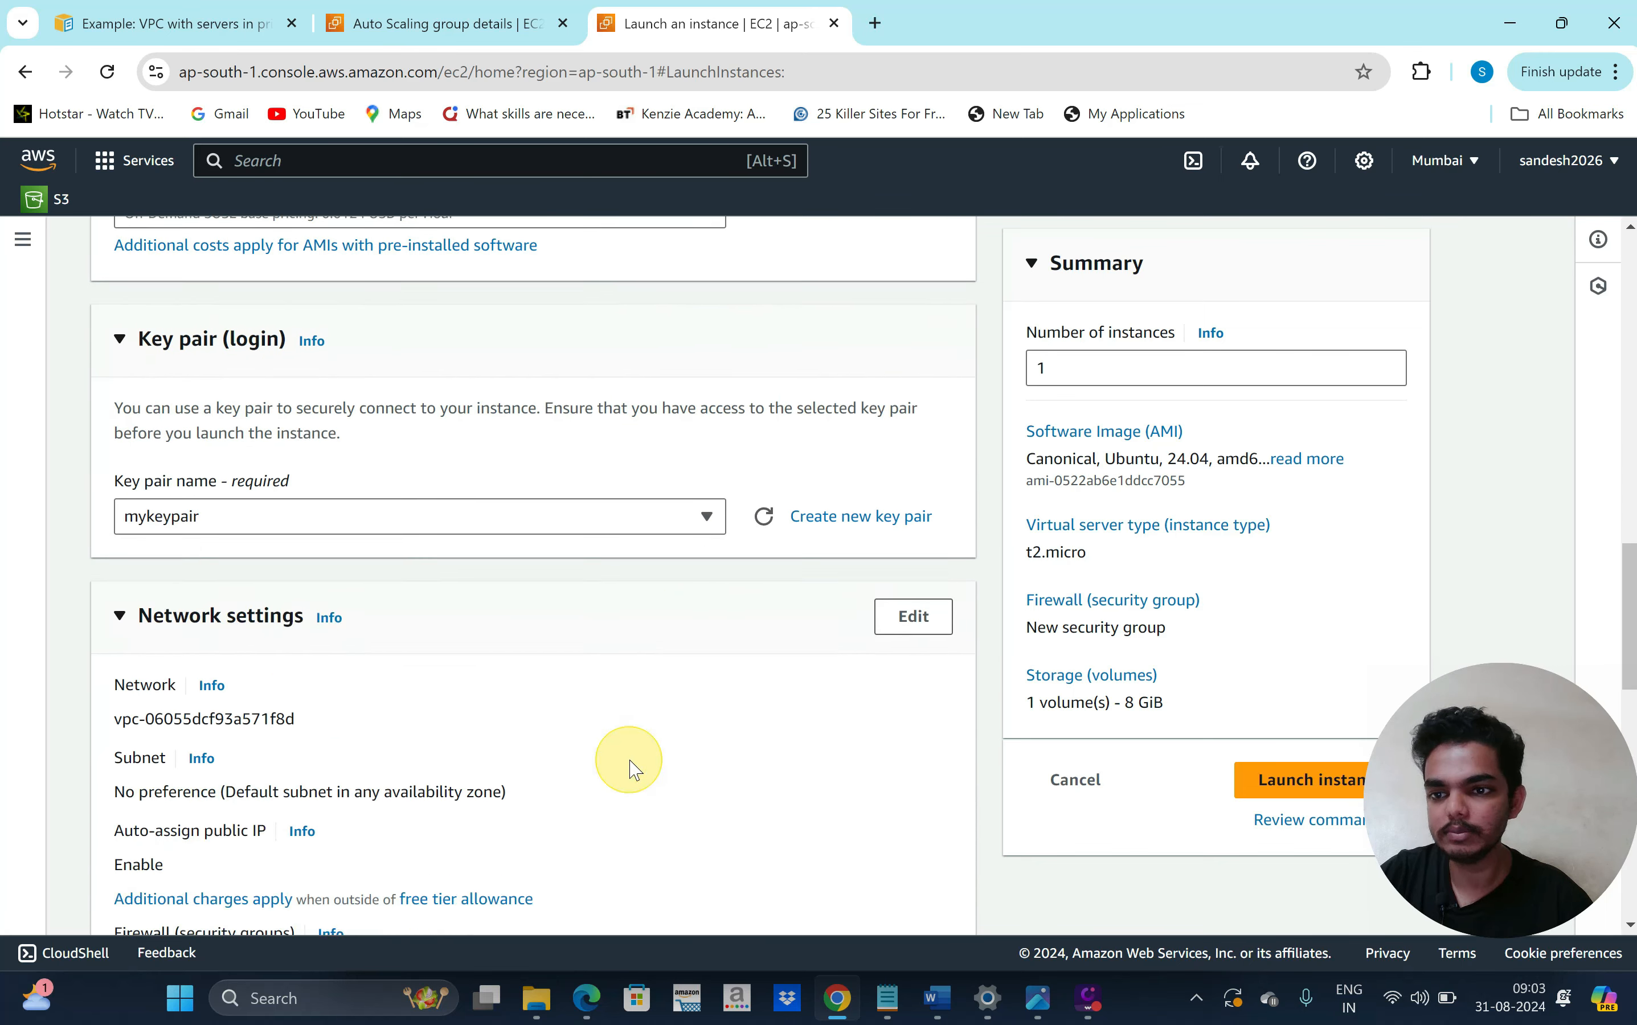
{"action": "left_click", "coordinate": [912, 489]}
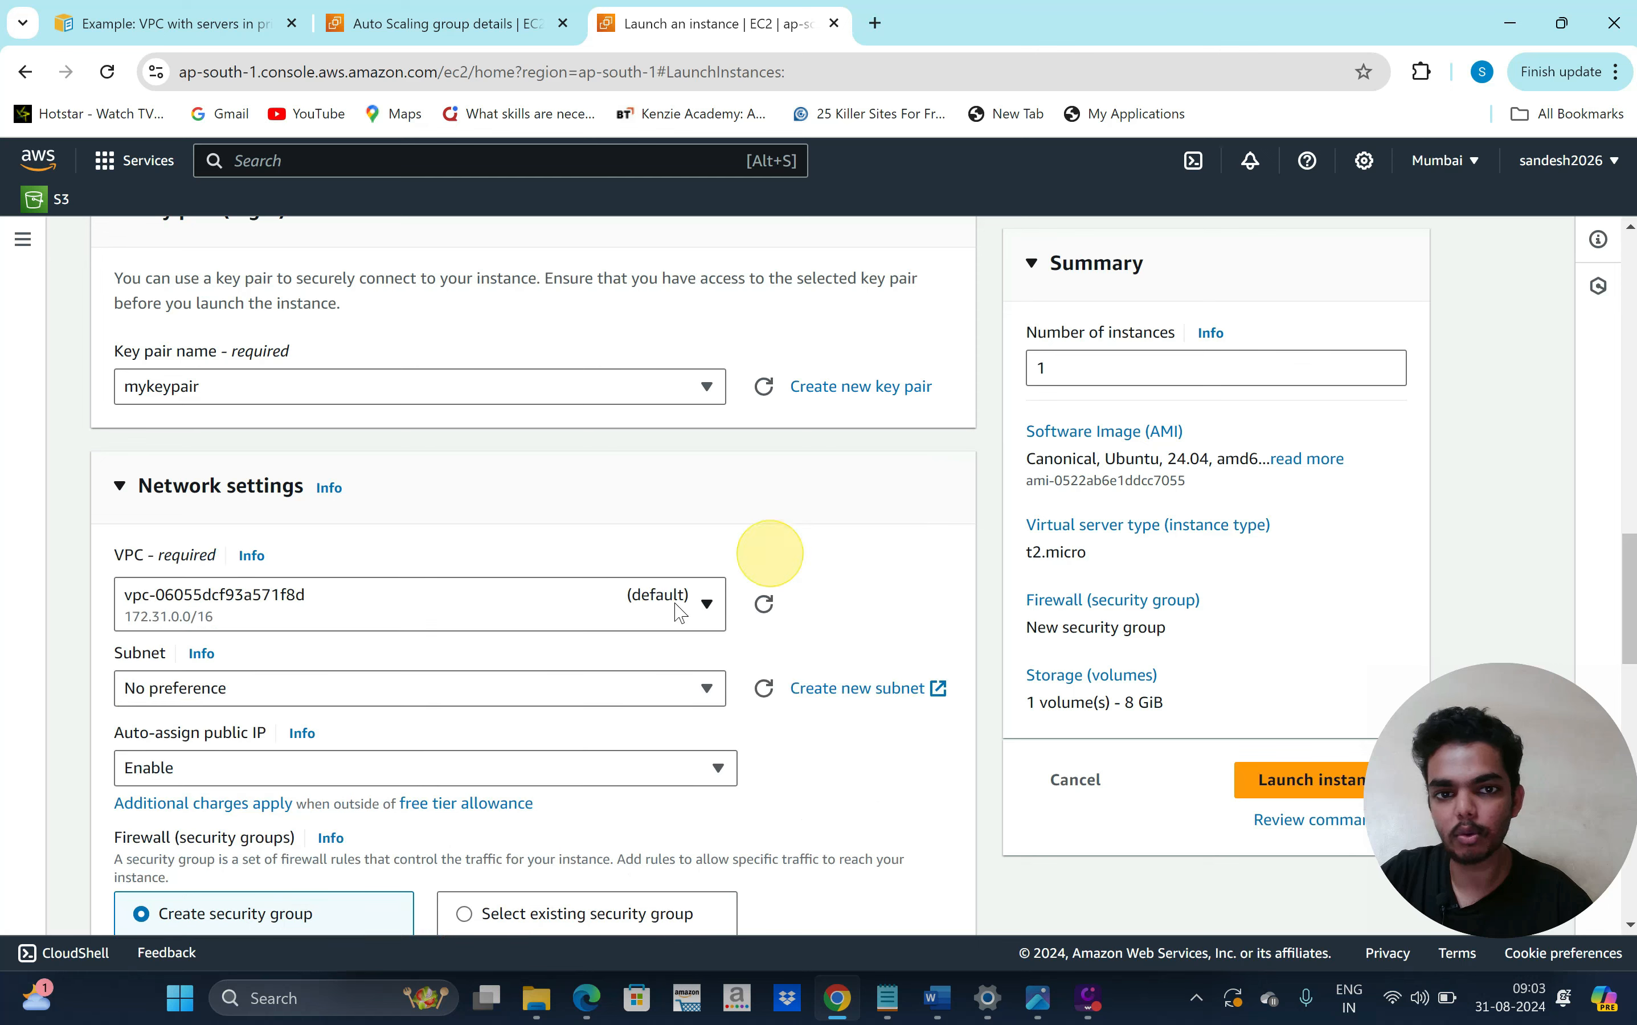
{"action": "scroll", "coordinate": [566, 617], "scroll_direction": "down", "scroll_amount": 1}
{"action": "left_click", "coordinate": [546, 558]}
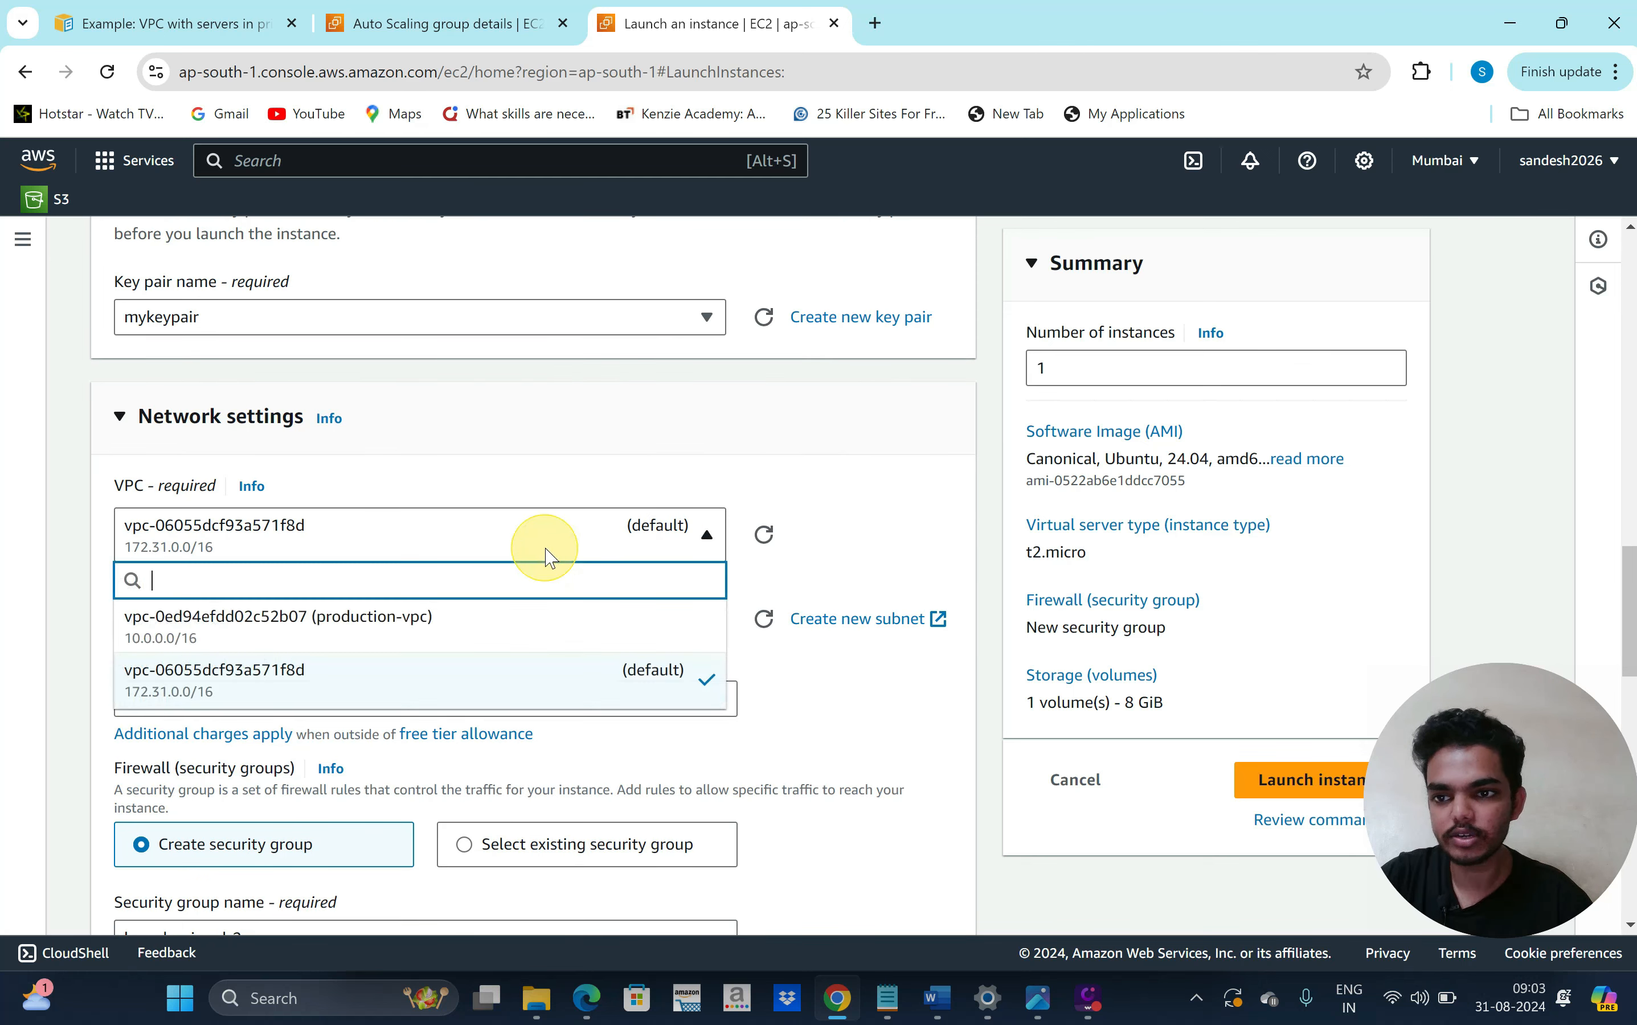
{"action": "left_click", "coordinate": [470, 636]}
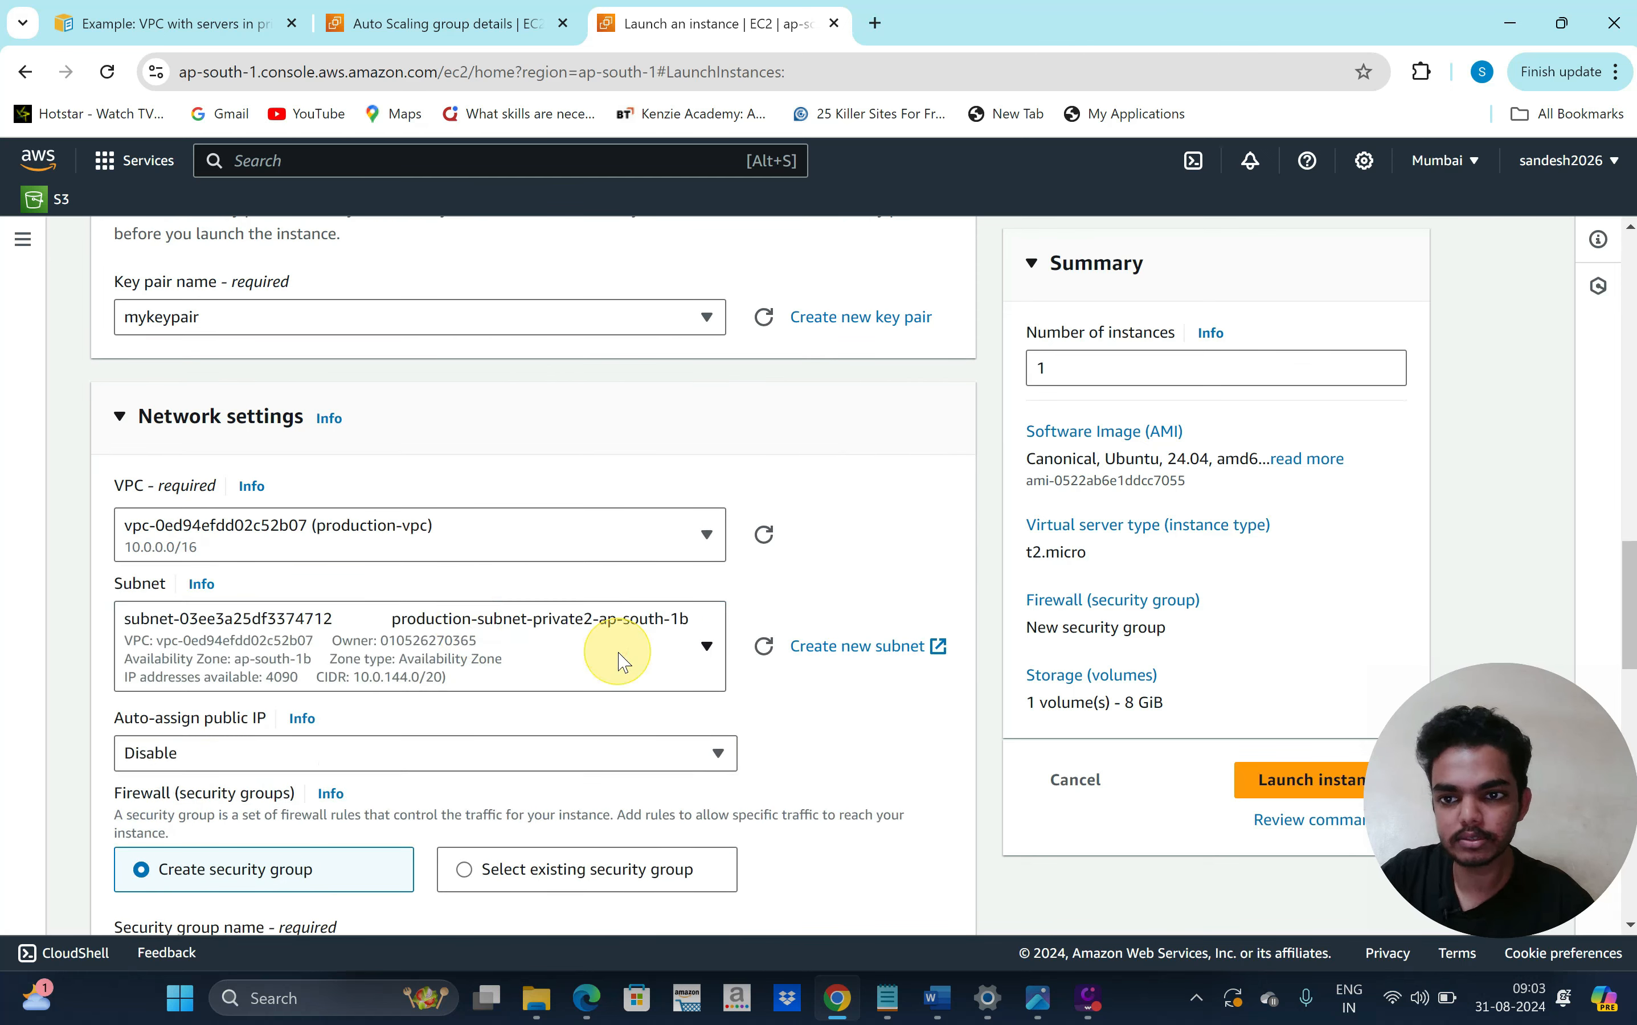
{"action": "scroll", "coordinate": [620, 655], "scroll_direction": "down", "scroll_amount": 1}
{"action": "left_click", "coordinate": [641, 586]}
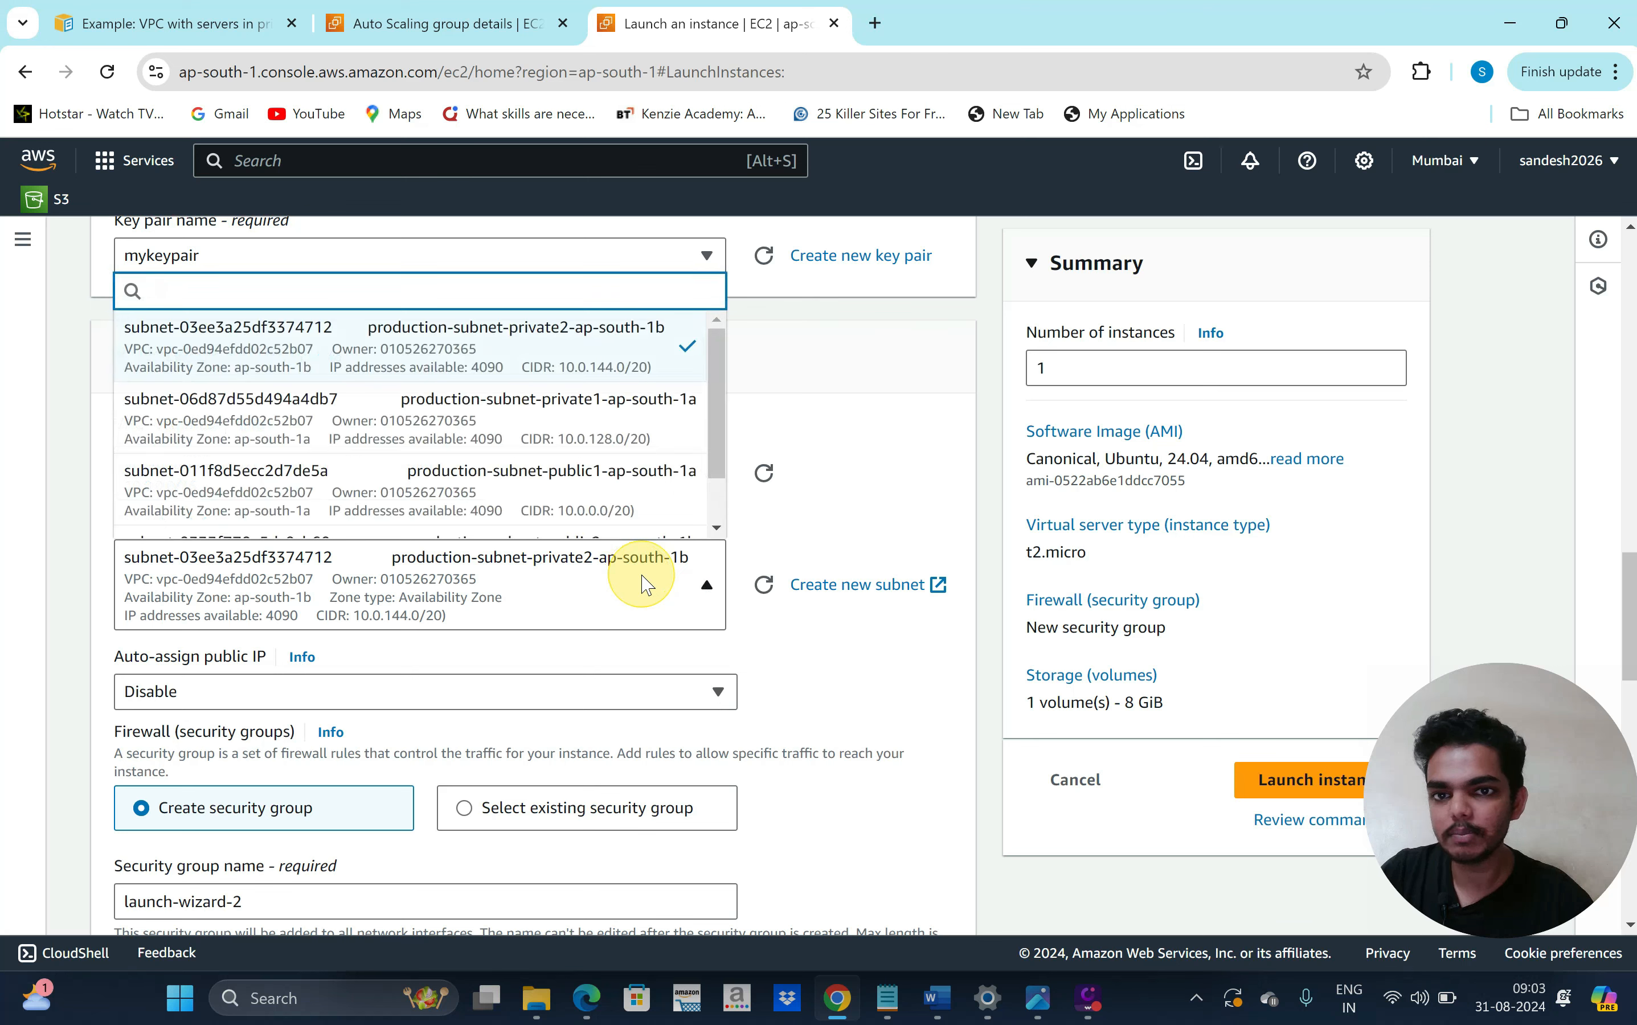
{"action": "scroll", "coordinate": [558, 447], "scroll_direction": "up", "scroll_amount": 1}
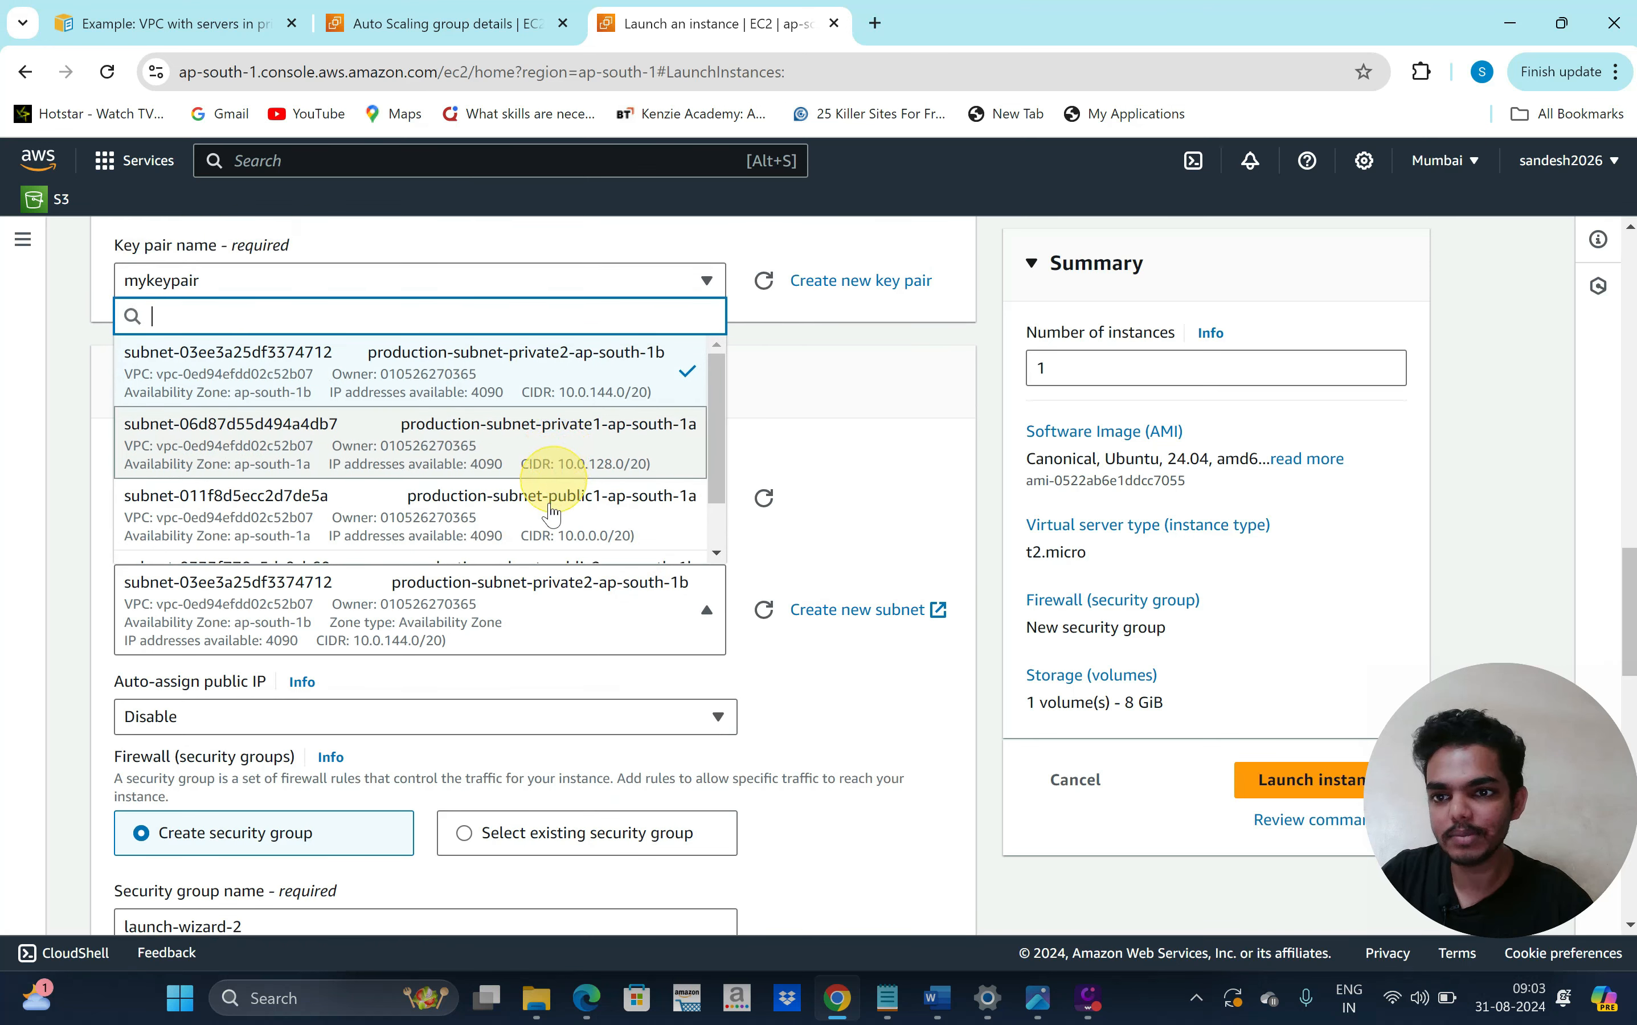
{"action": "scroll", "coordinate": [549, 495], "scroll_direction": "down", "scroll_amount": 1}
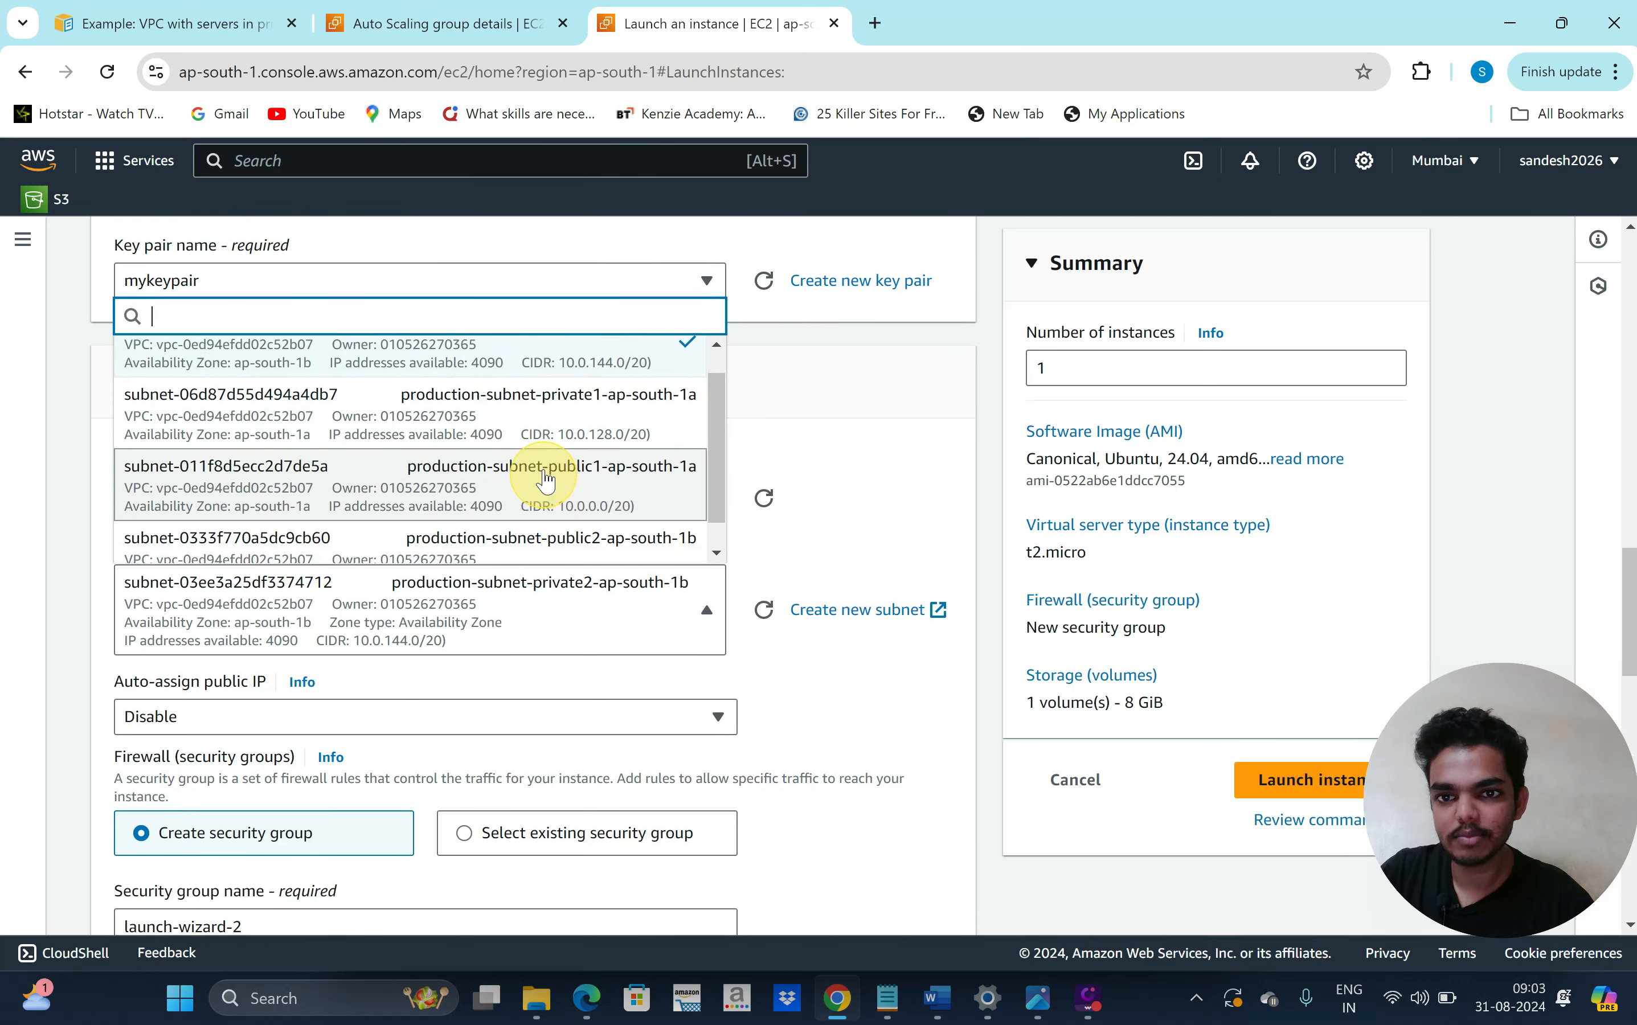
{"action": "left_click", "coordinate": [546, 480]}
Enable auto-assign public IP, keeping the SSH-from-anywhere security group rule
{"action": "scroll", "coordinate": [817, 492], "scroll_direction": "down", "scroll_amount": 1}
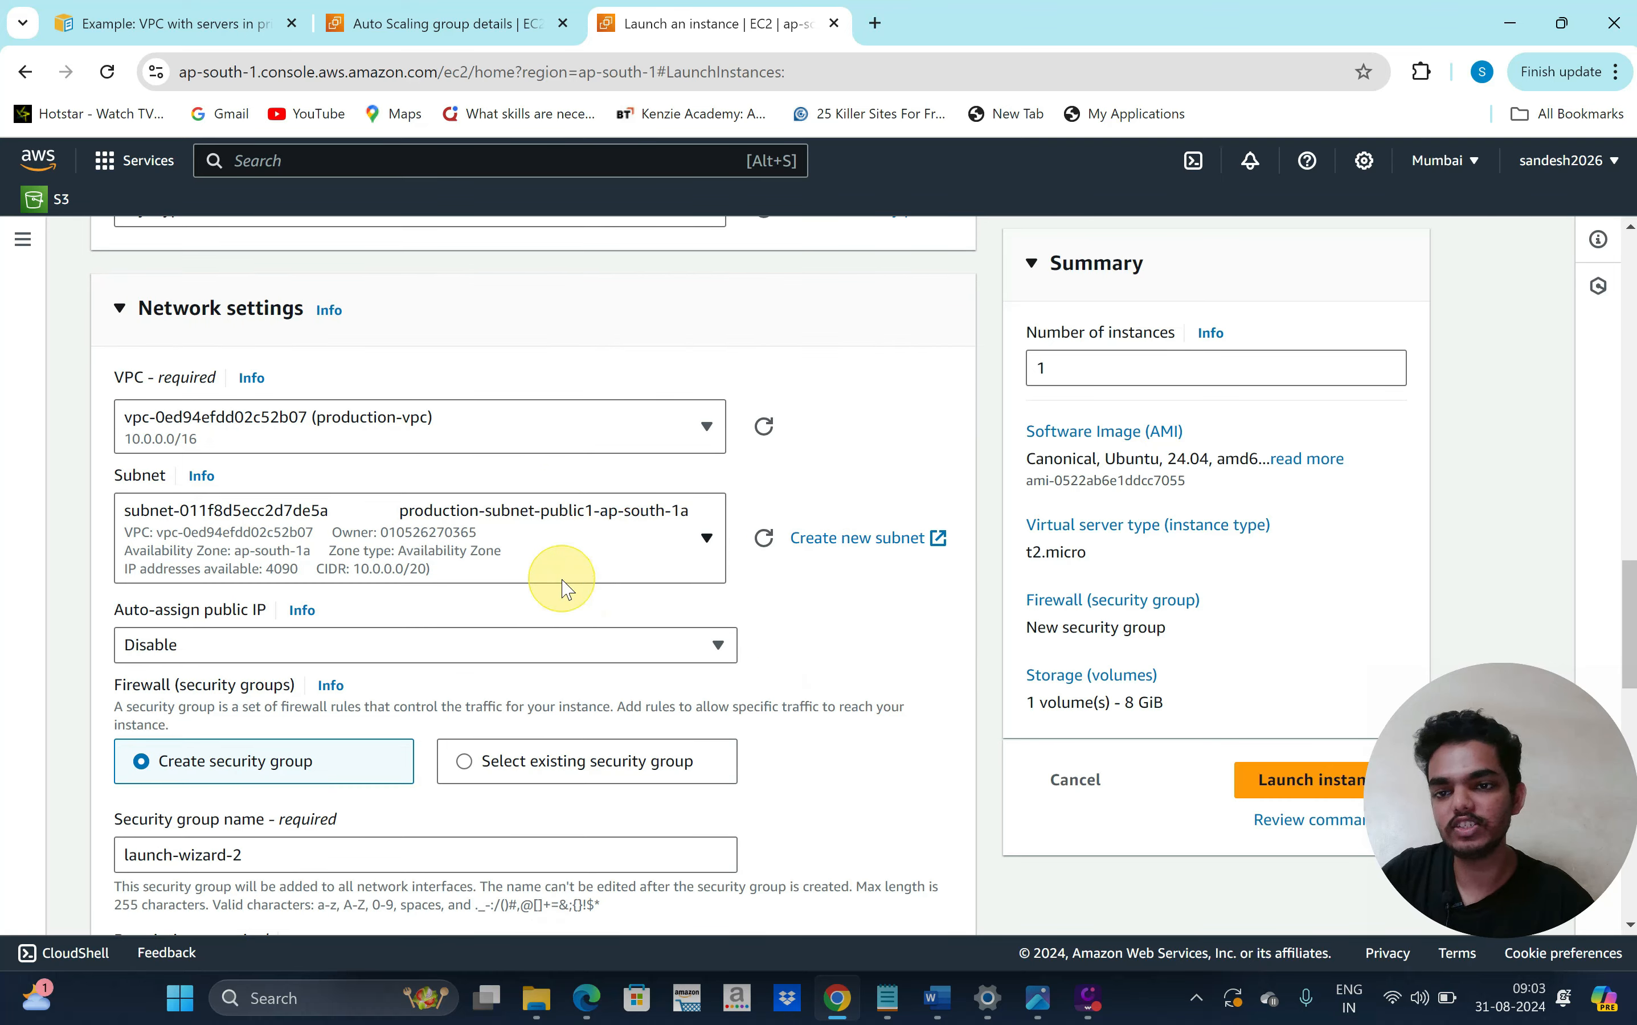
{"action": "scroll", "coordinate": [678, 610], "scroll_direction": "down", "scroll_amount": 1}
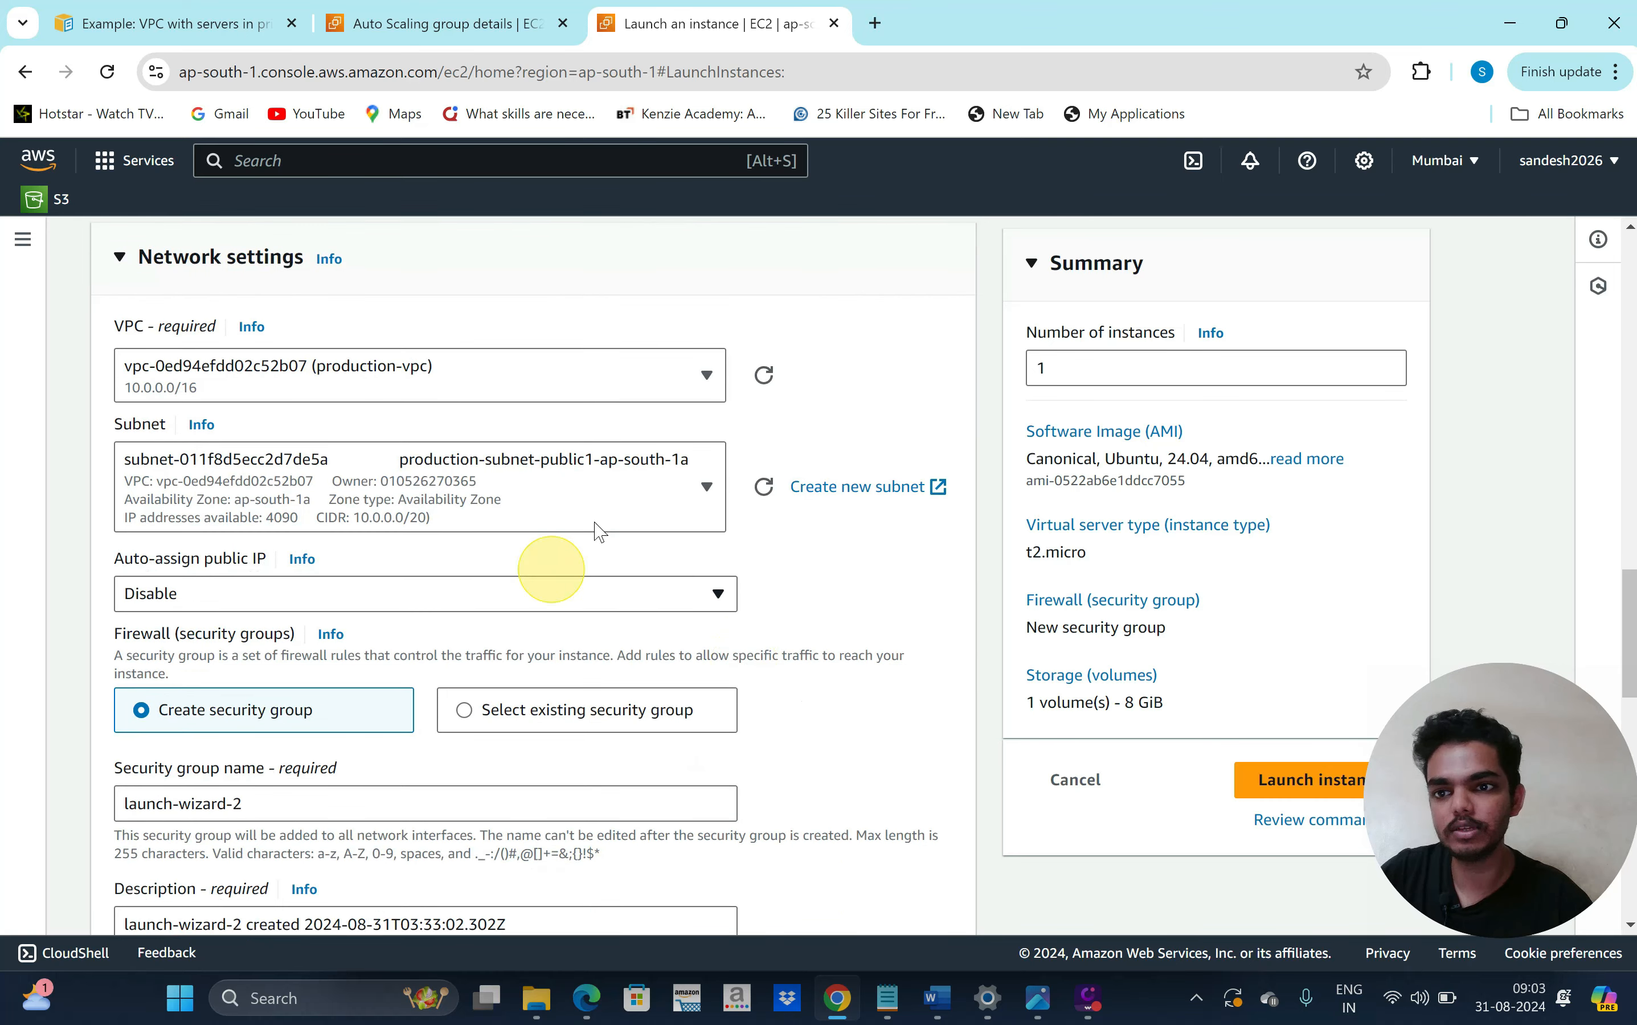
{"action": "scroll", "coordinate": [779, 585], "scroll_direction": "down", "scroll_amount": 1}
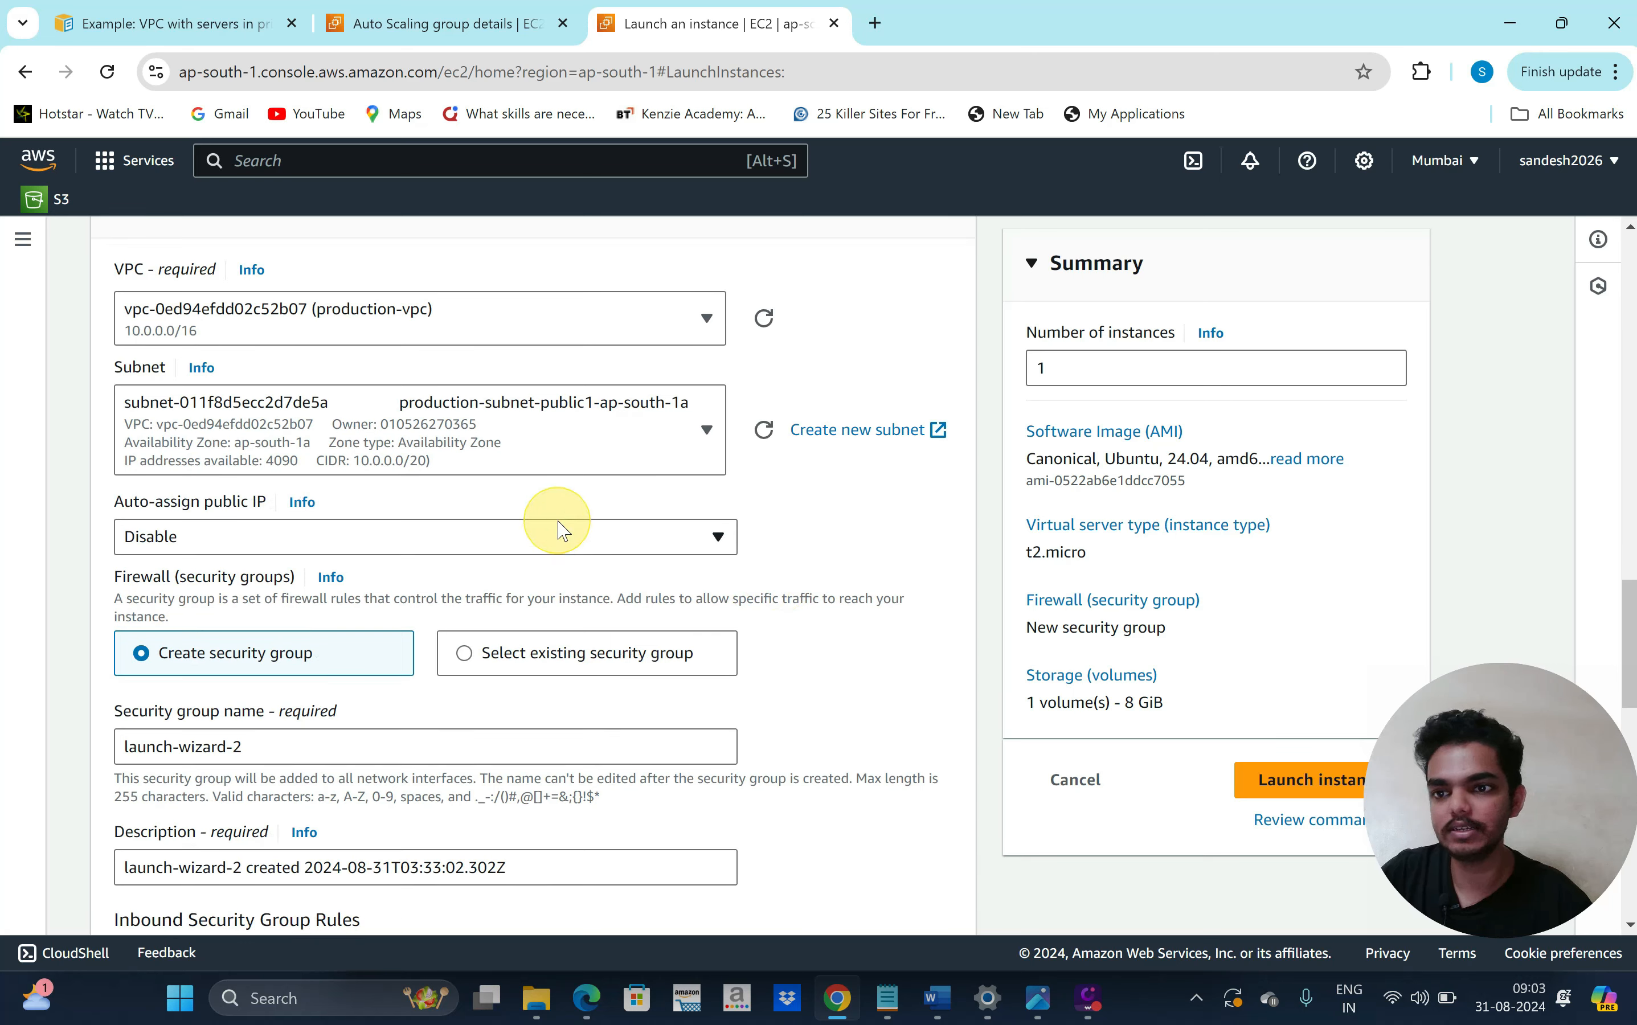
{"action": "left_click", "coordinate": [519, 539]}
{"action": "left_click", "coordinate": [461, 575]}
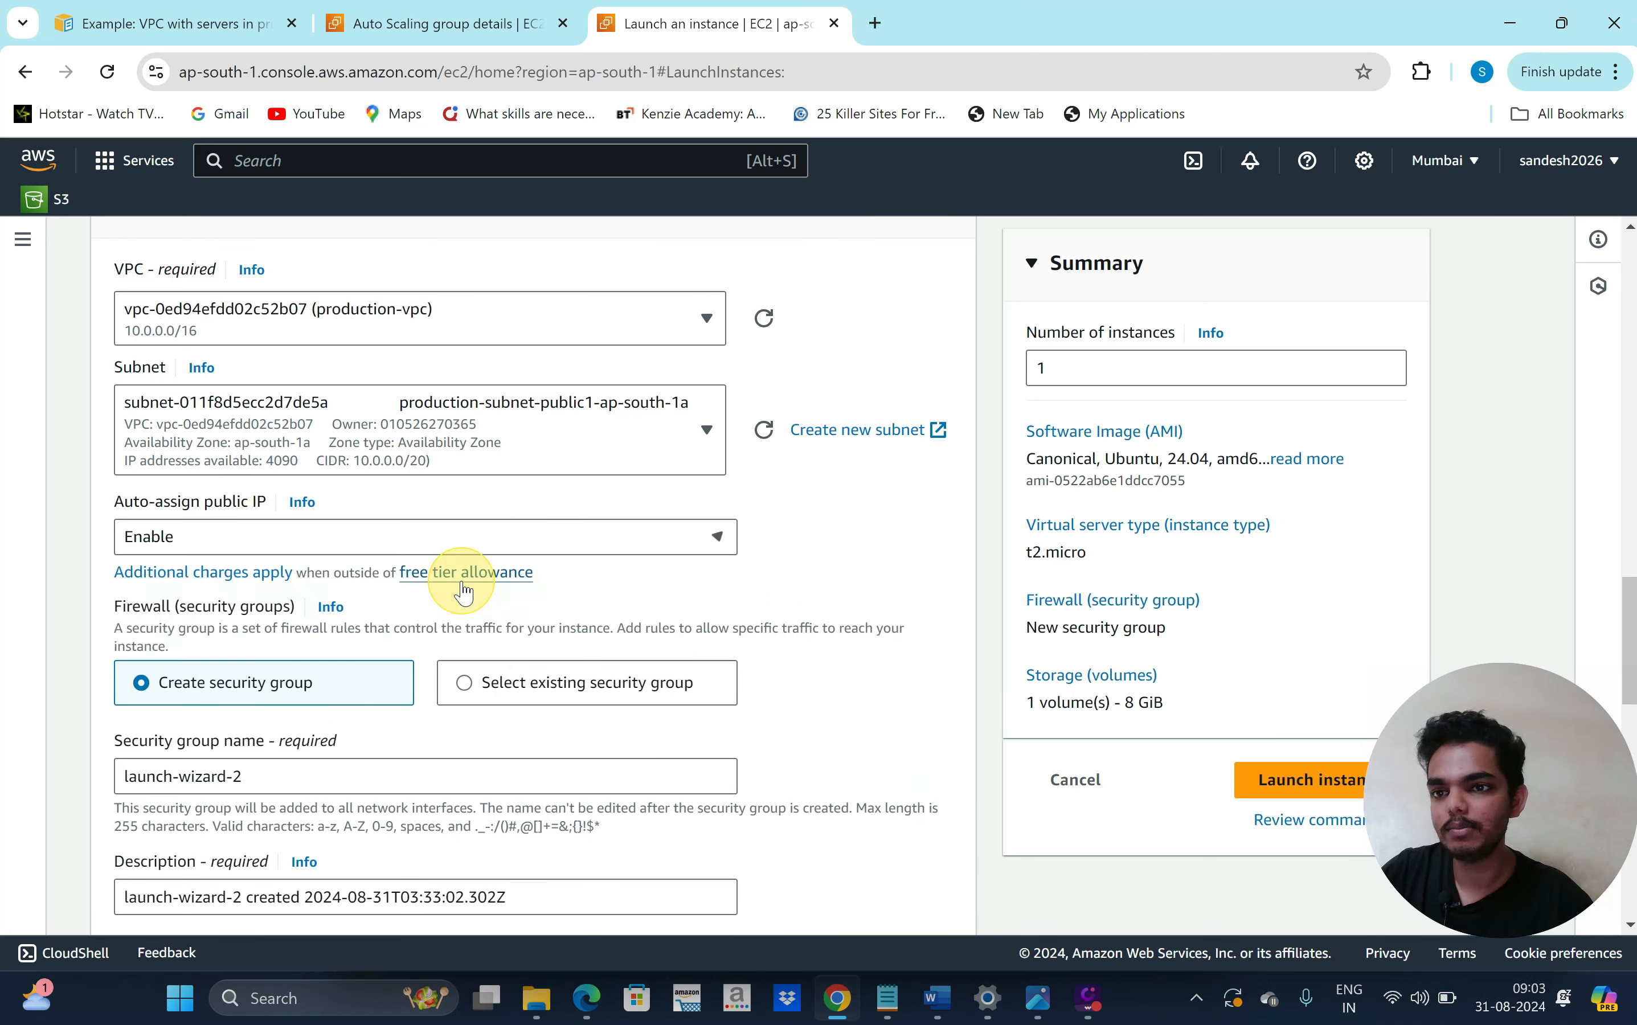
{"action": "scroll", "coordinate": [808, 677], "scroll_direction": "down", "scroll_amount": 1}
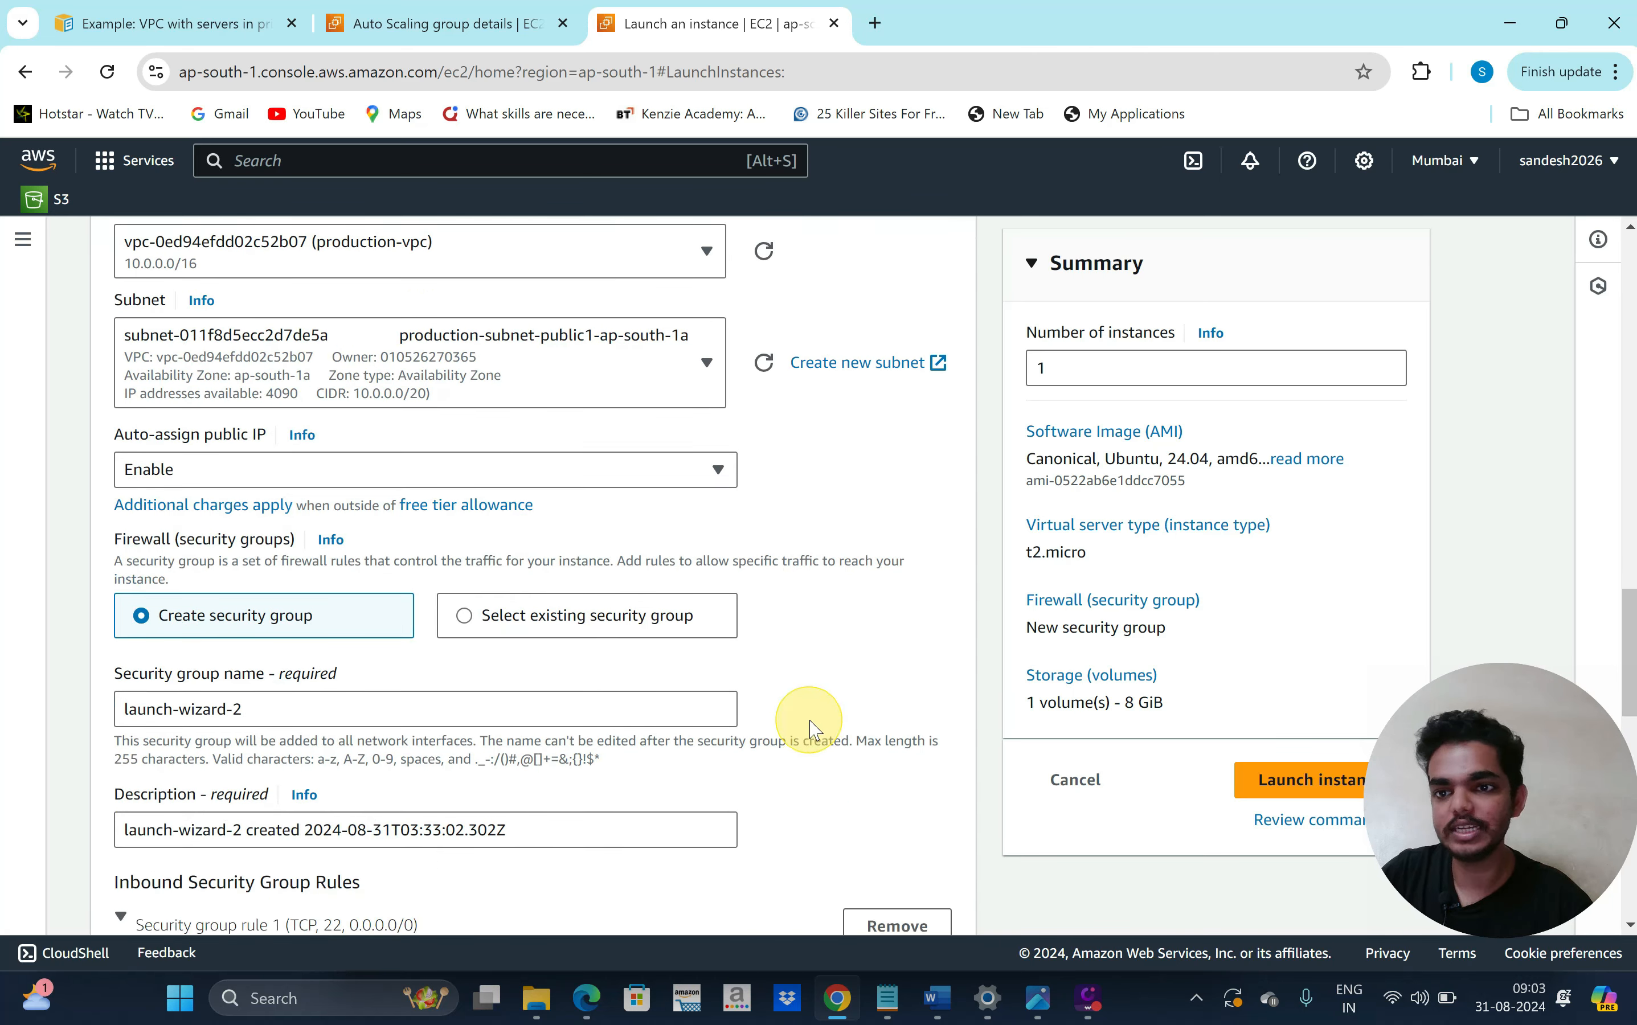
{"action": "scroll", "coordinate": [832, 771], "scroll_direction": "down", "scroll_amount": 2}
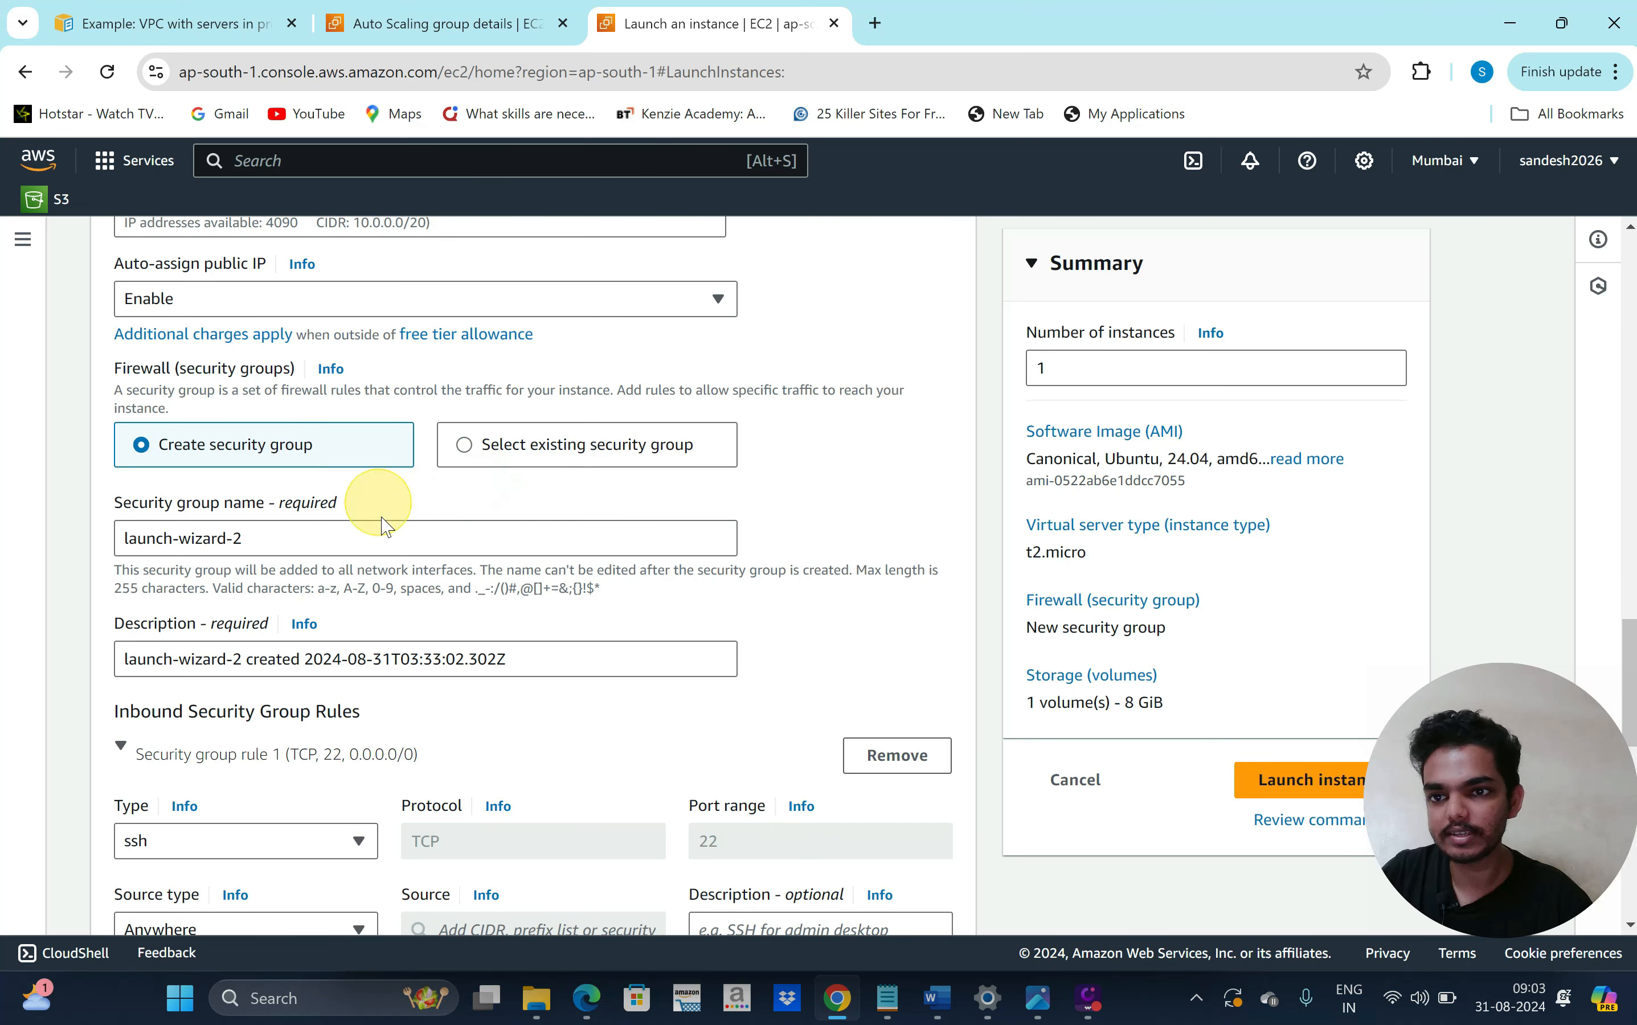
{"action": "scroll", "coordinate": [466, 592], "scroll_direction": "down", "scroll_amount": 1}
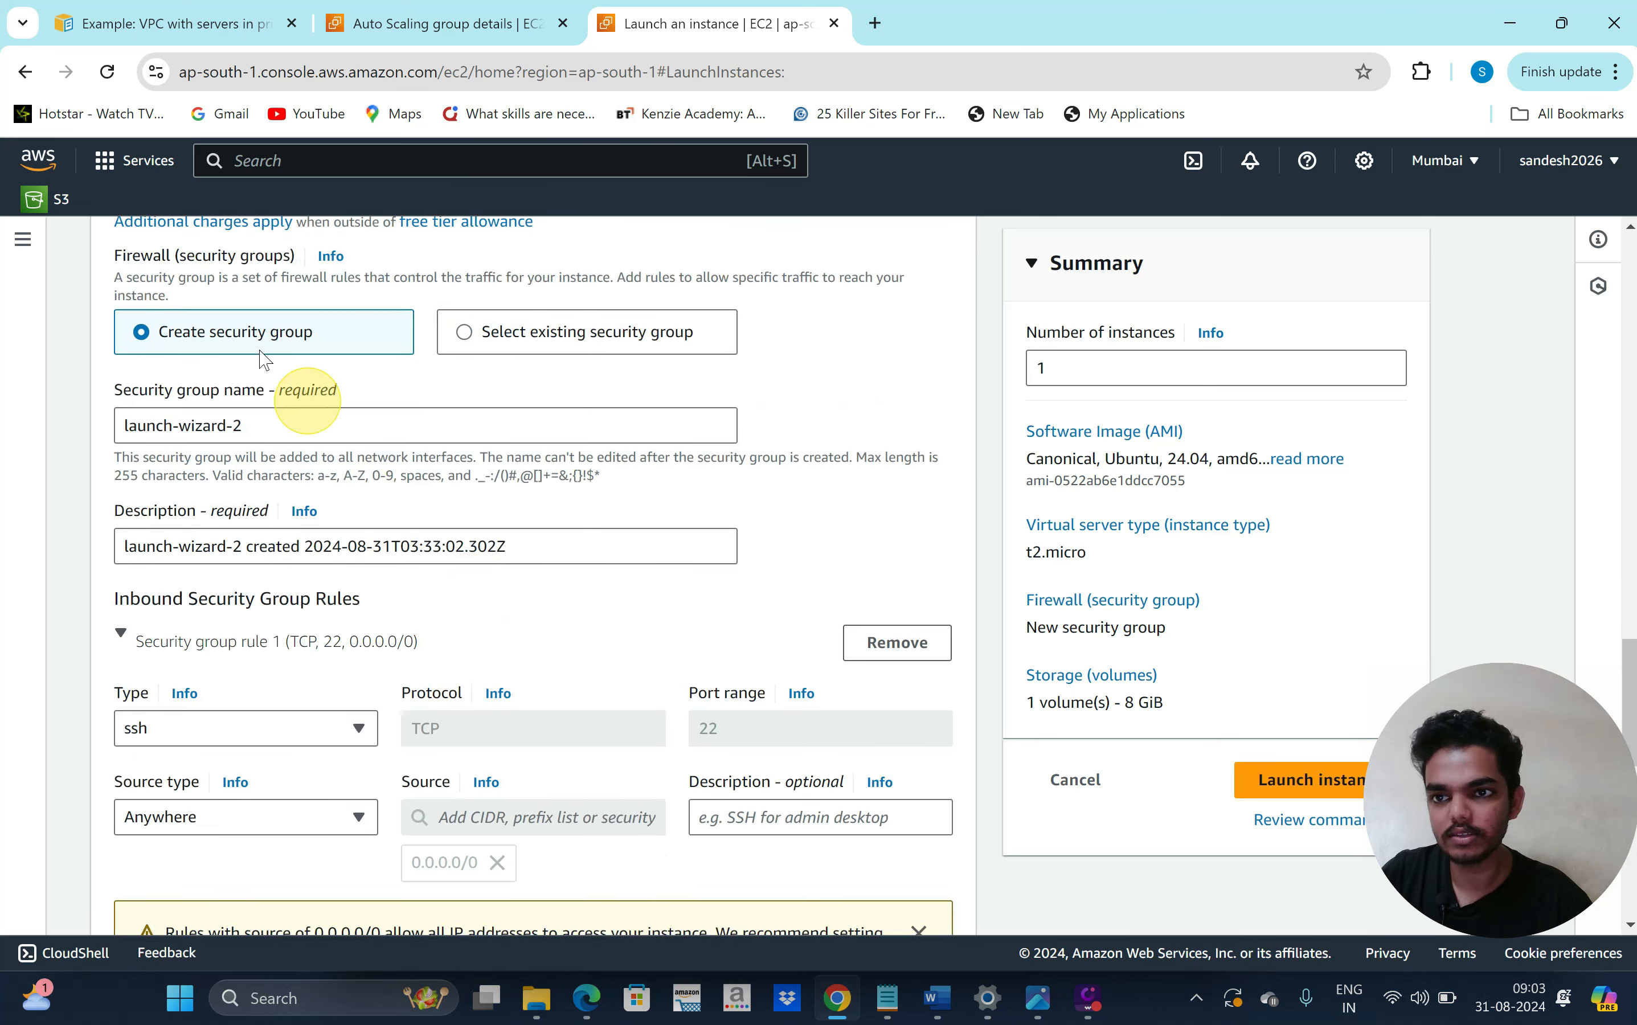
{"action": "scroll", "coordinate": [372, 538], "scroll_direction": "down", "scroll_amount": 1}
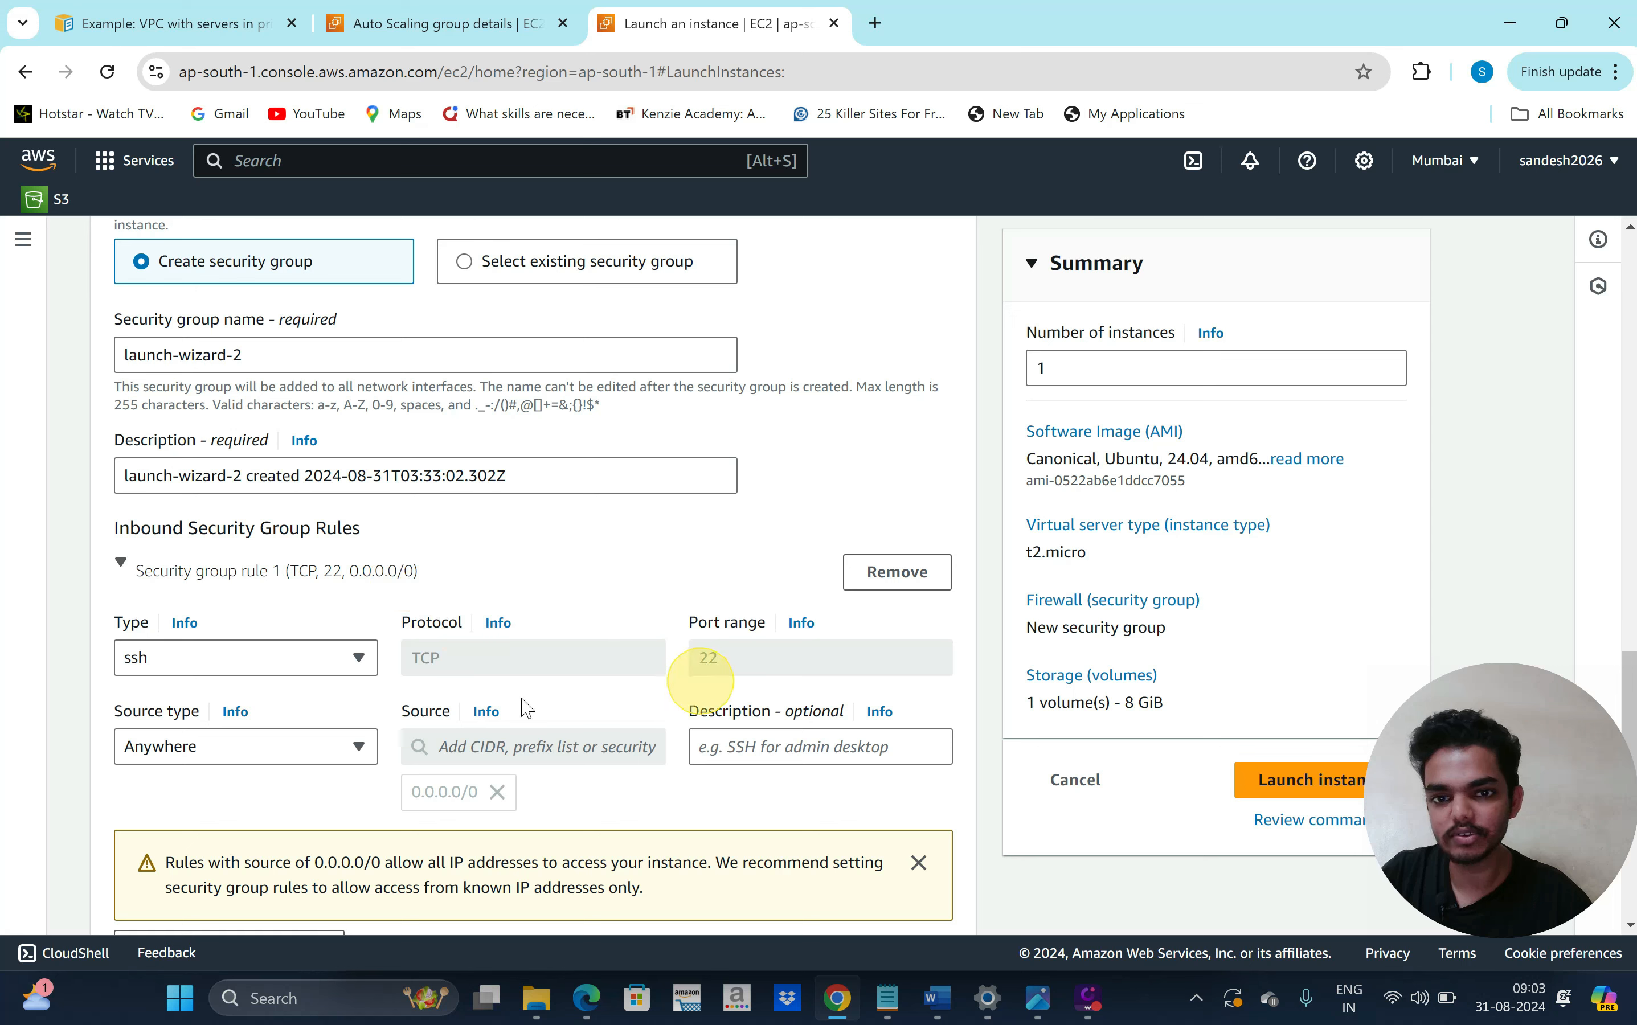
{"action": "scroll", "coordinate": [376, 727], "scroll_direction": "down", "scroll_amount": 4}
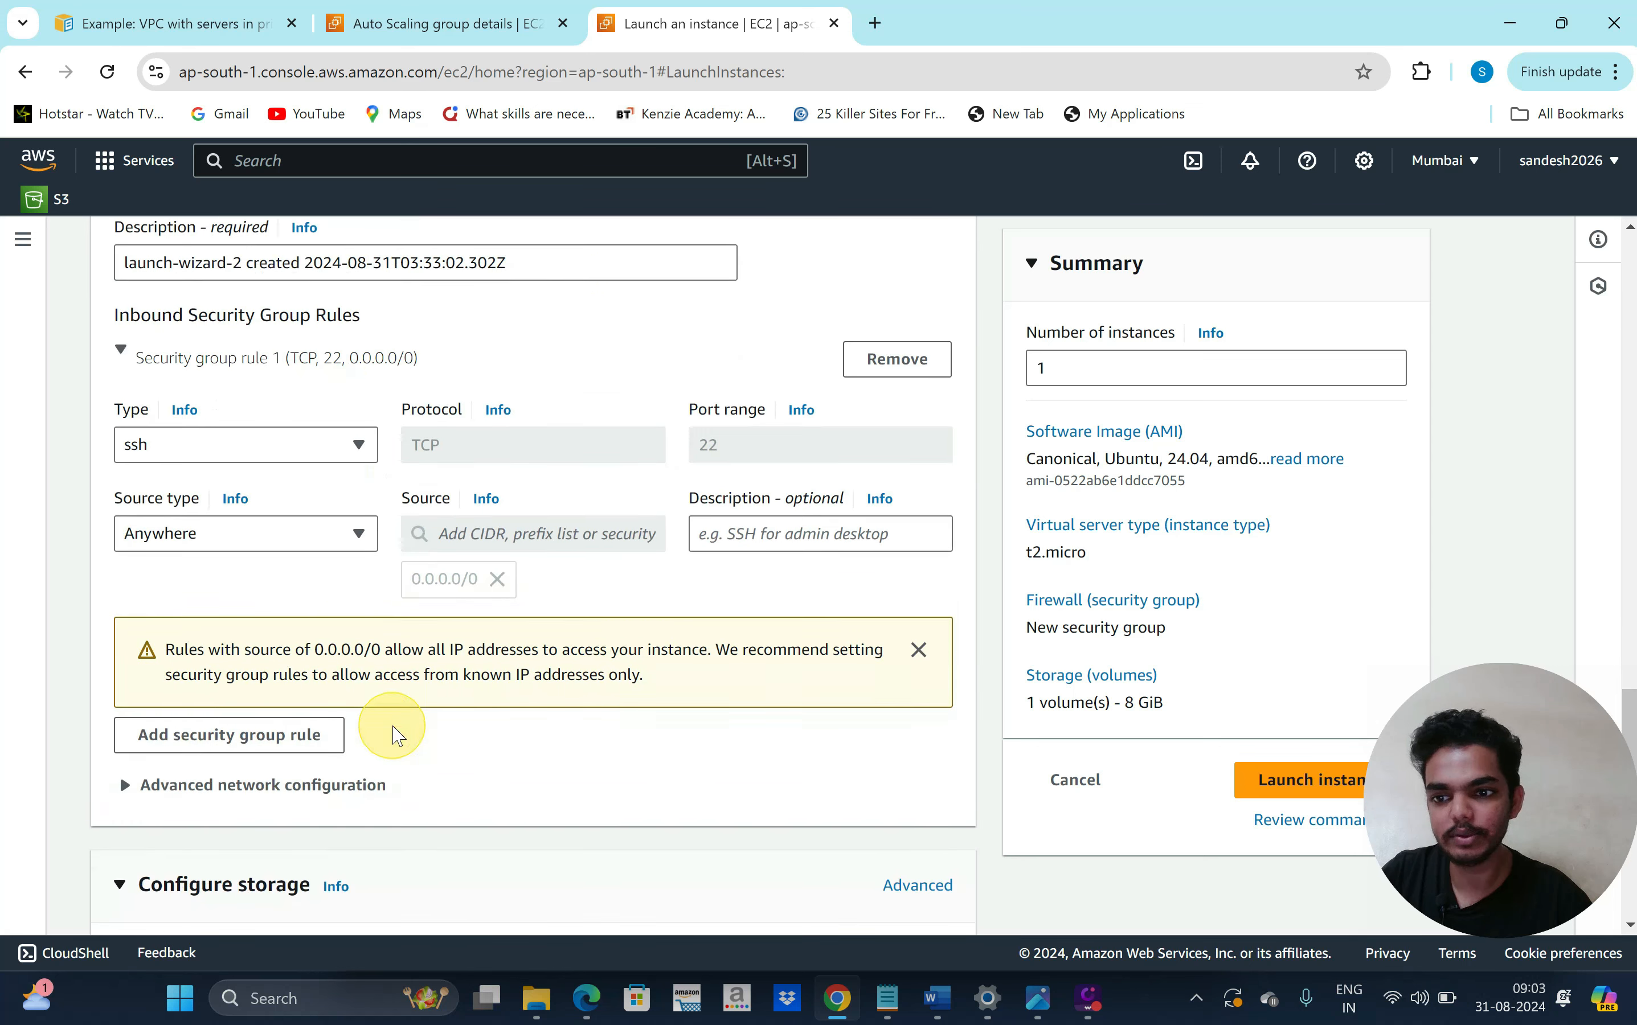
{"action": "scroll", "coordinate": [571, 732], "scroll_direction": "down", "scroll_amount": 6}
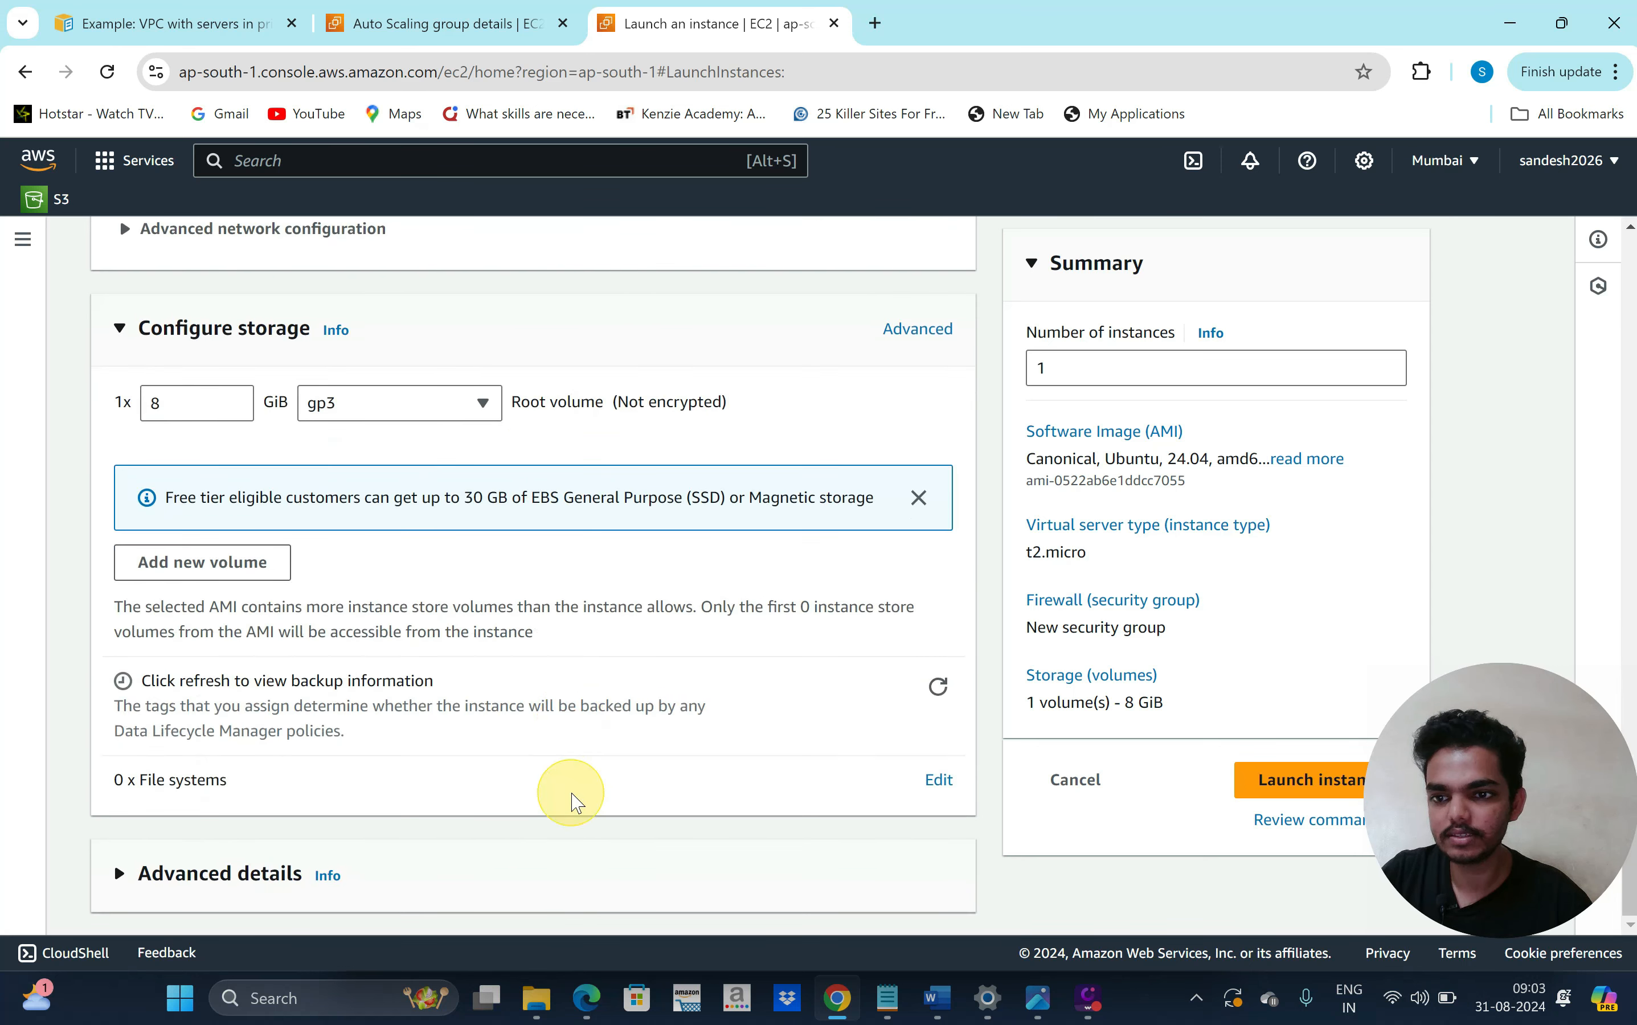
Launch the configured instance so three are running, then switch to the Git Bash terminal
{"action": "left_click", "coordinate": [1280, 784]}
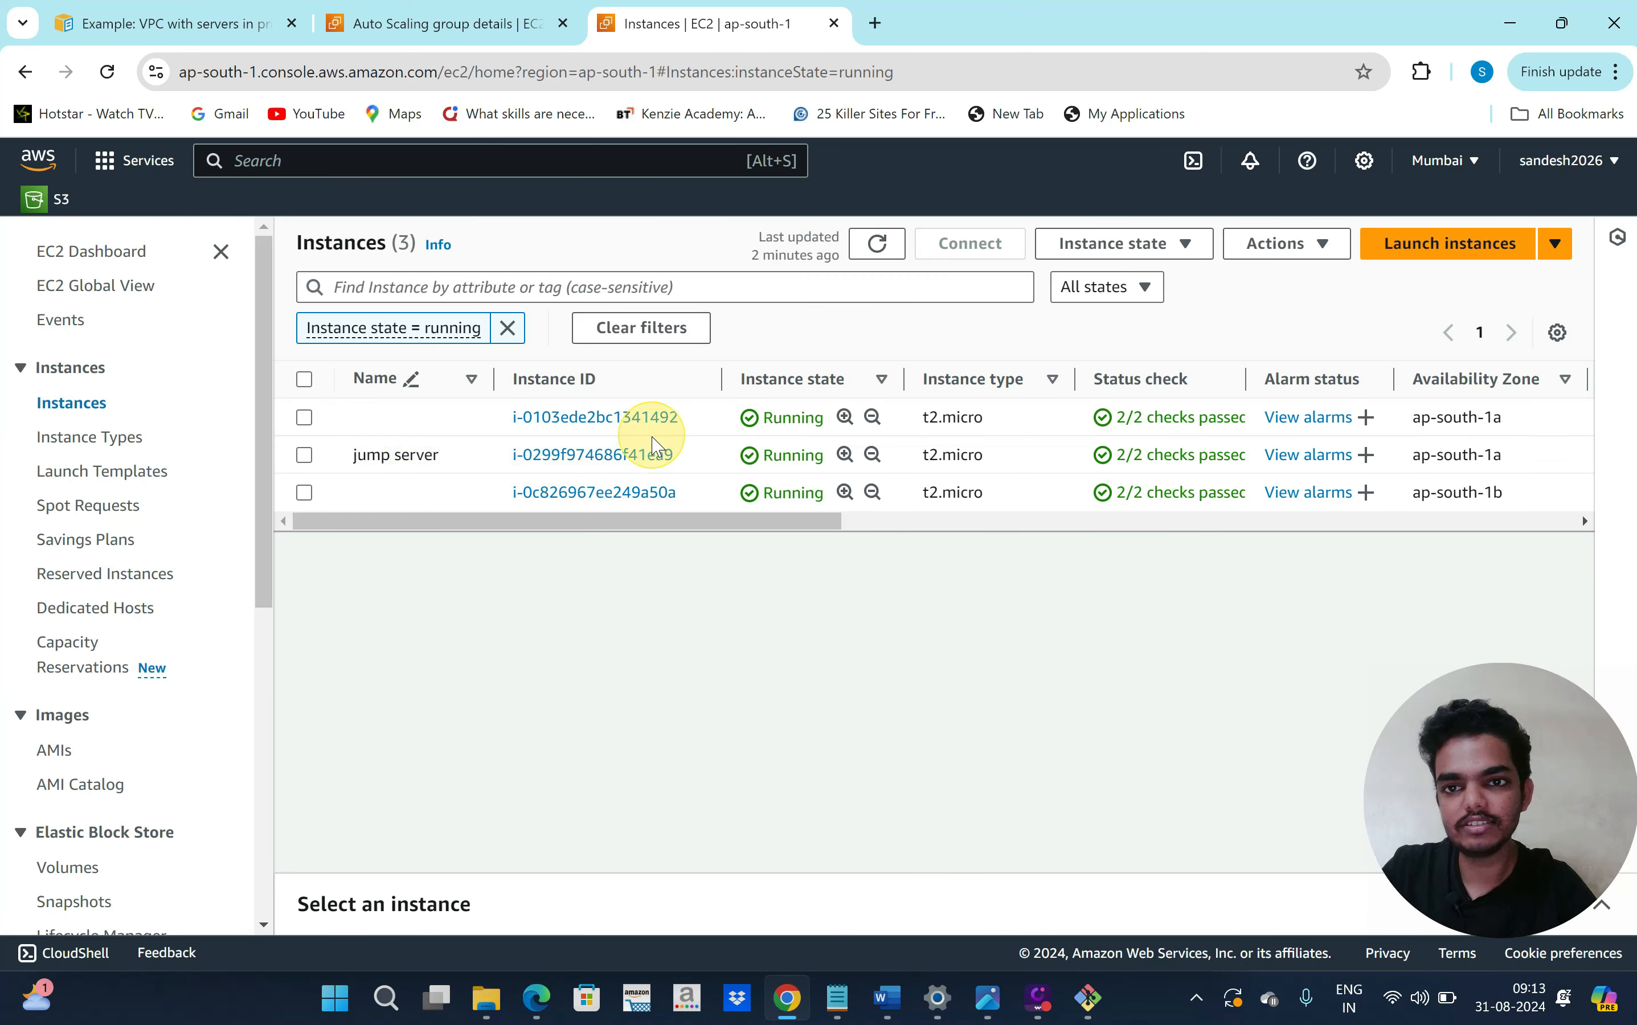
{"action": "left_click", "coordinate": [1090, 1003]}
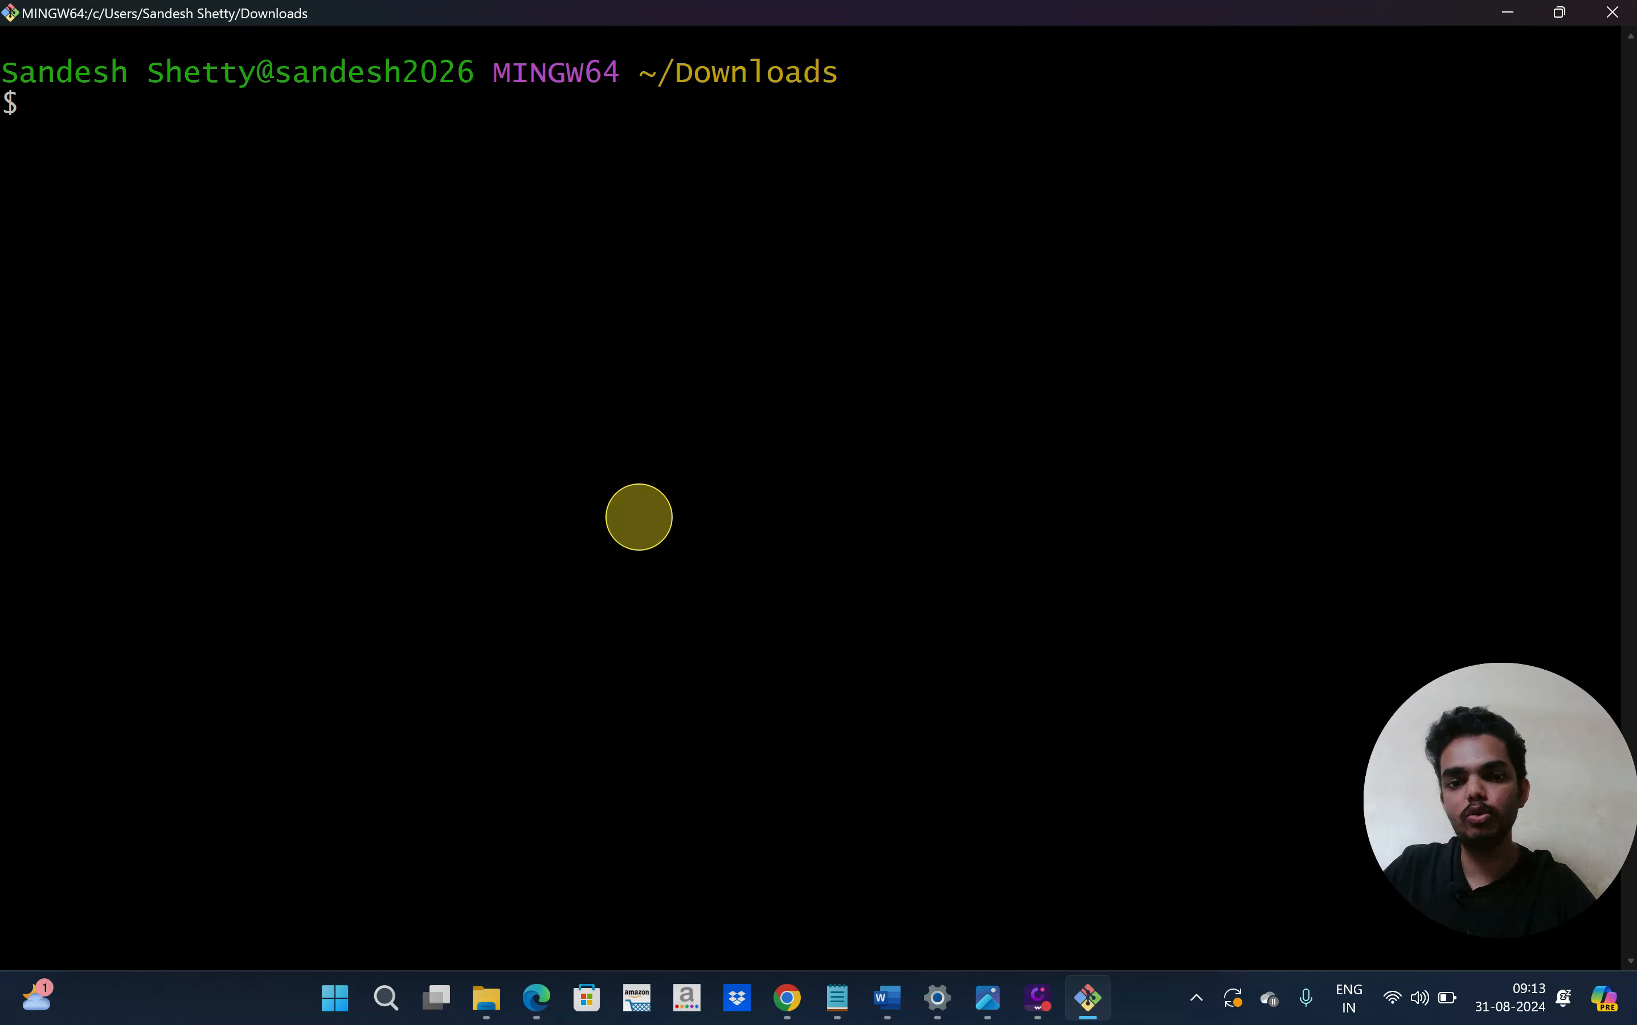
Copy the saved scp command from Notepad and paste it into Git Bash
{"action": "left_click", "coordinate": [841, 993]}
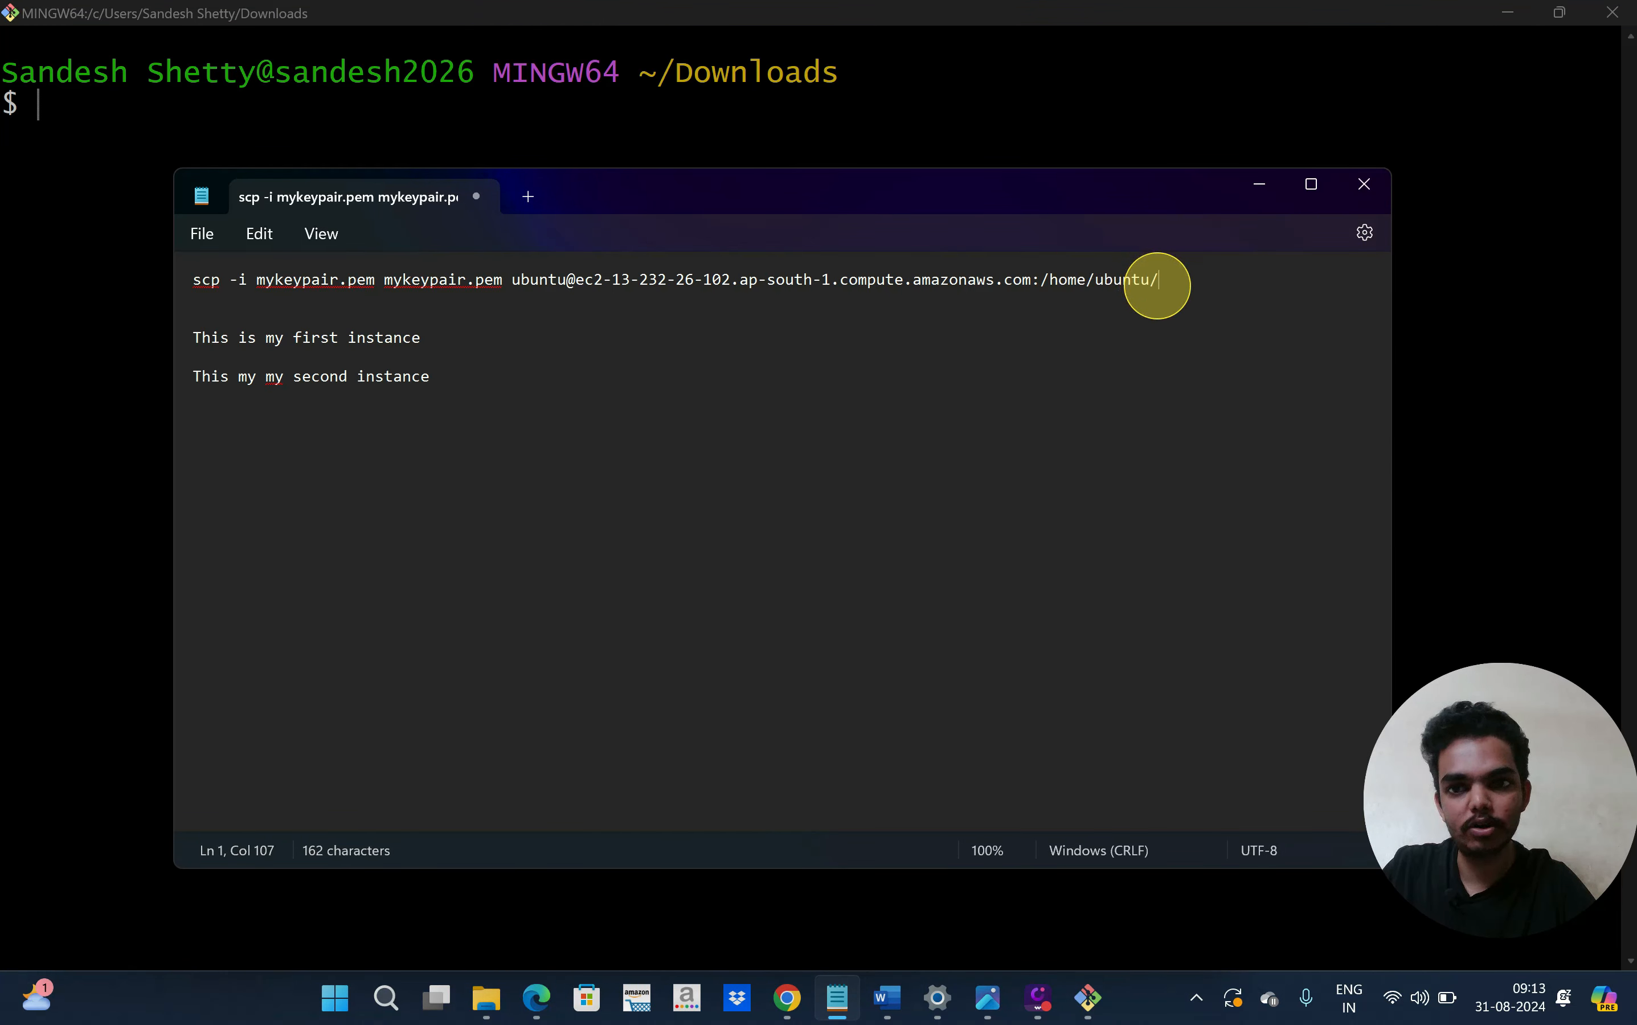
{"action": "left_click_drag", "start_coordinate": [1157, 279], "coordinate": [110, 282]}
{"action": "key", "text": "ctrl+c"}
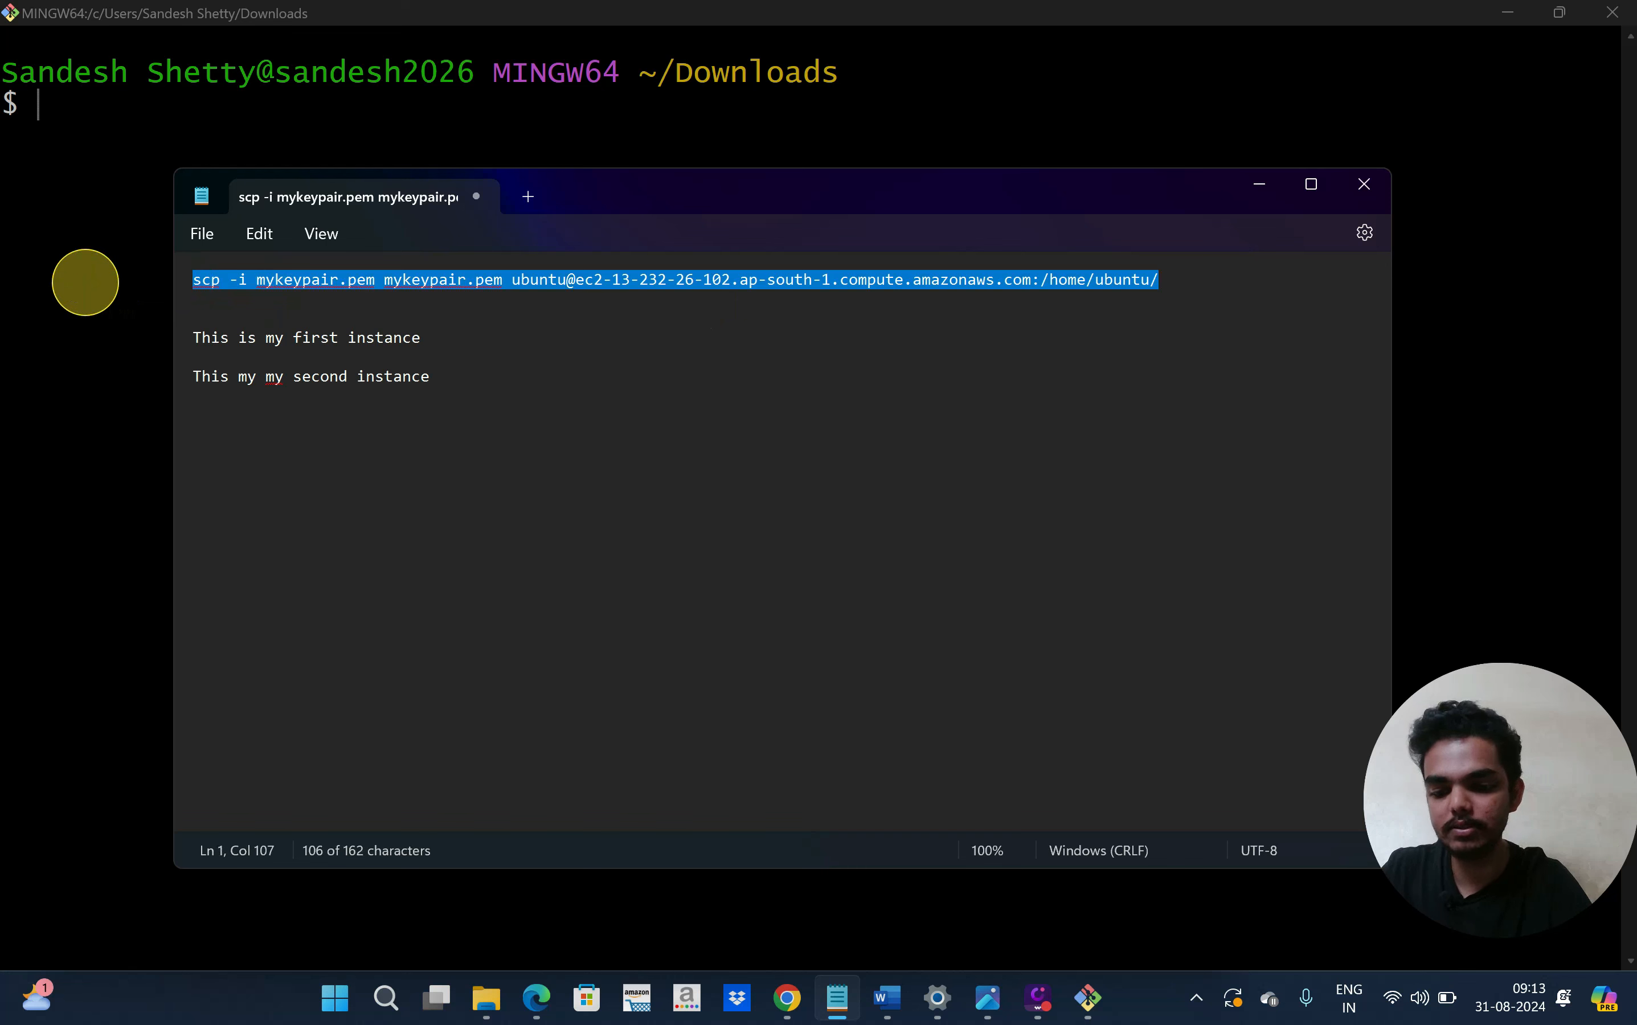
{"action": "left_click", "coordinate": [82, 302]}
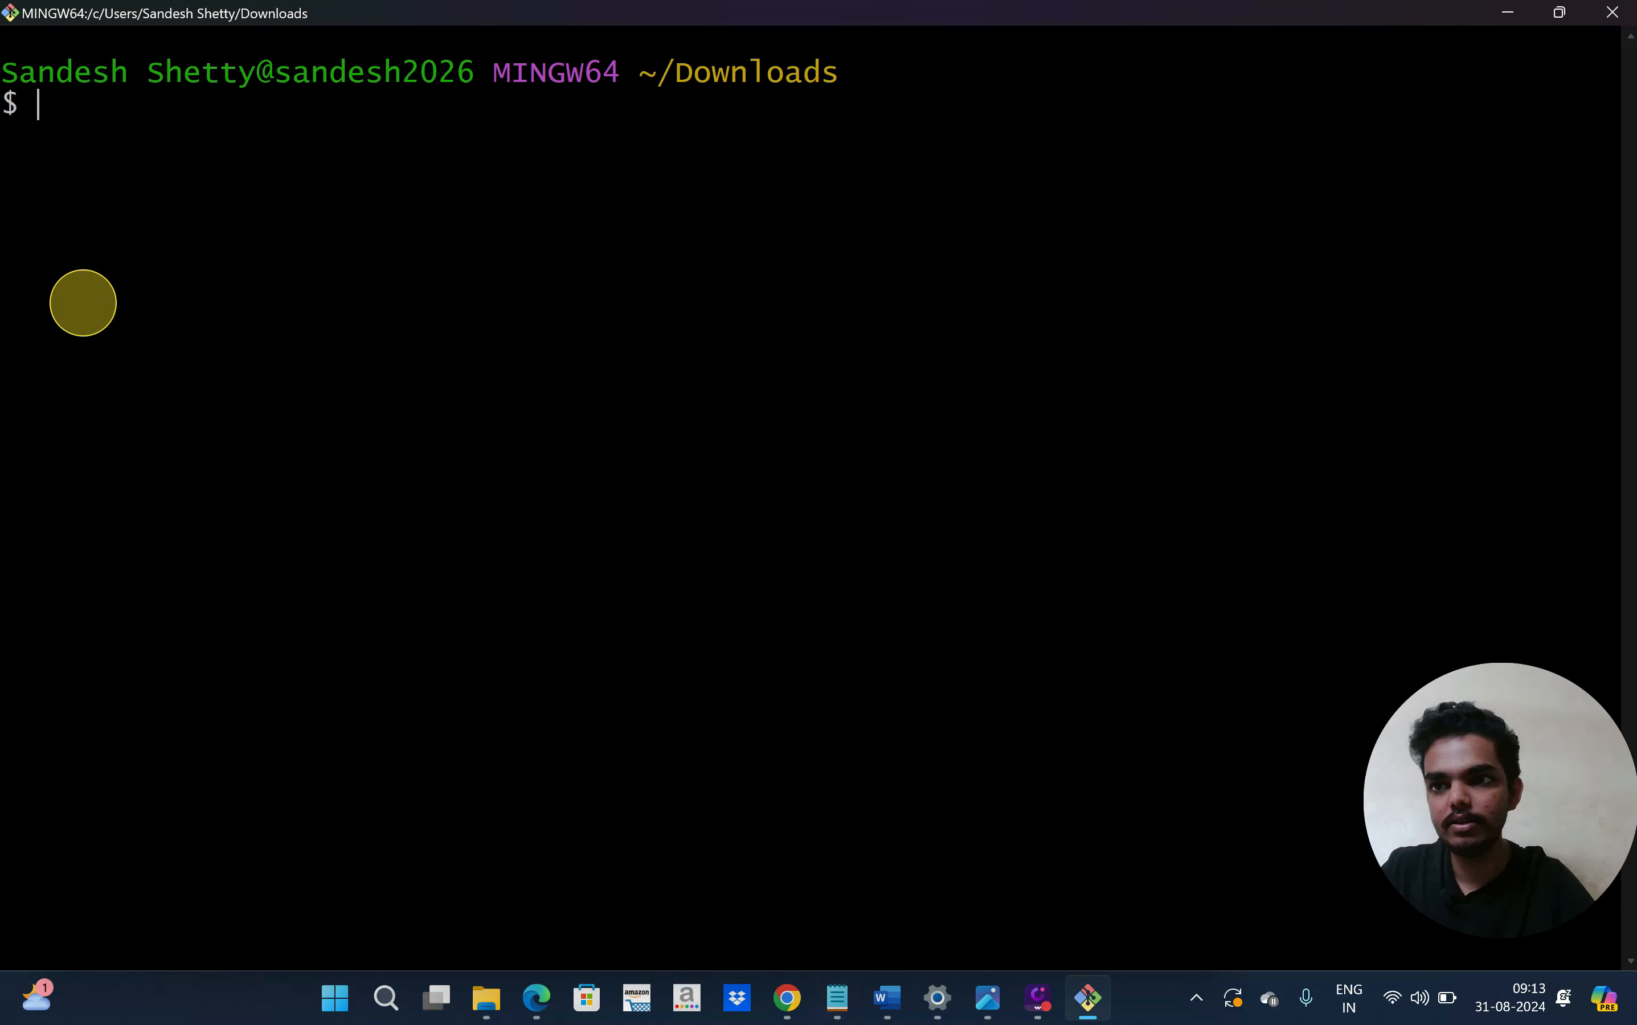
{"action": "right_click", "coordinate": [82, 302]}
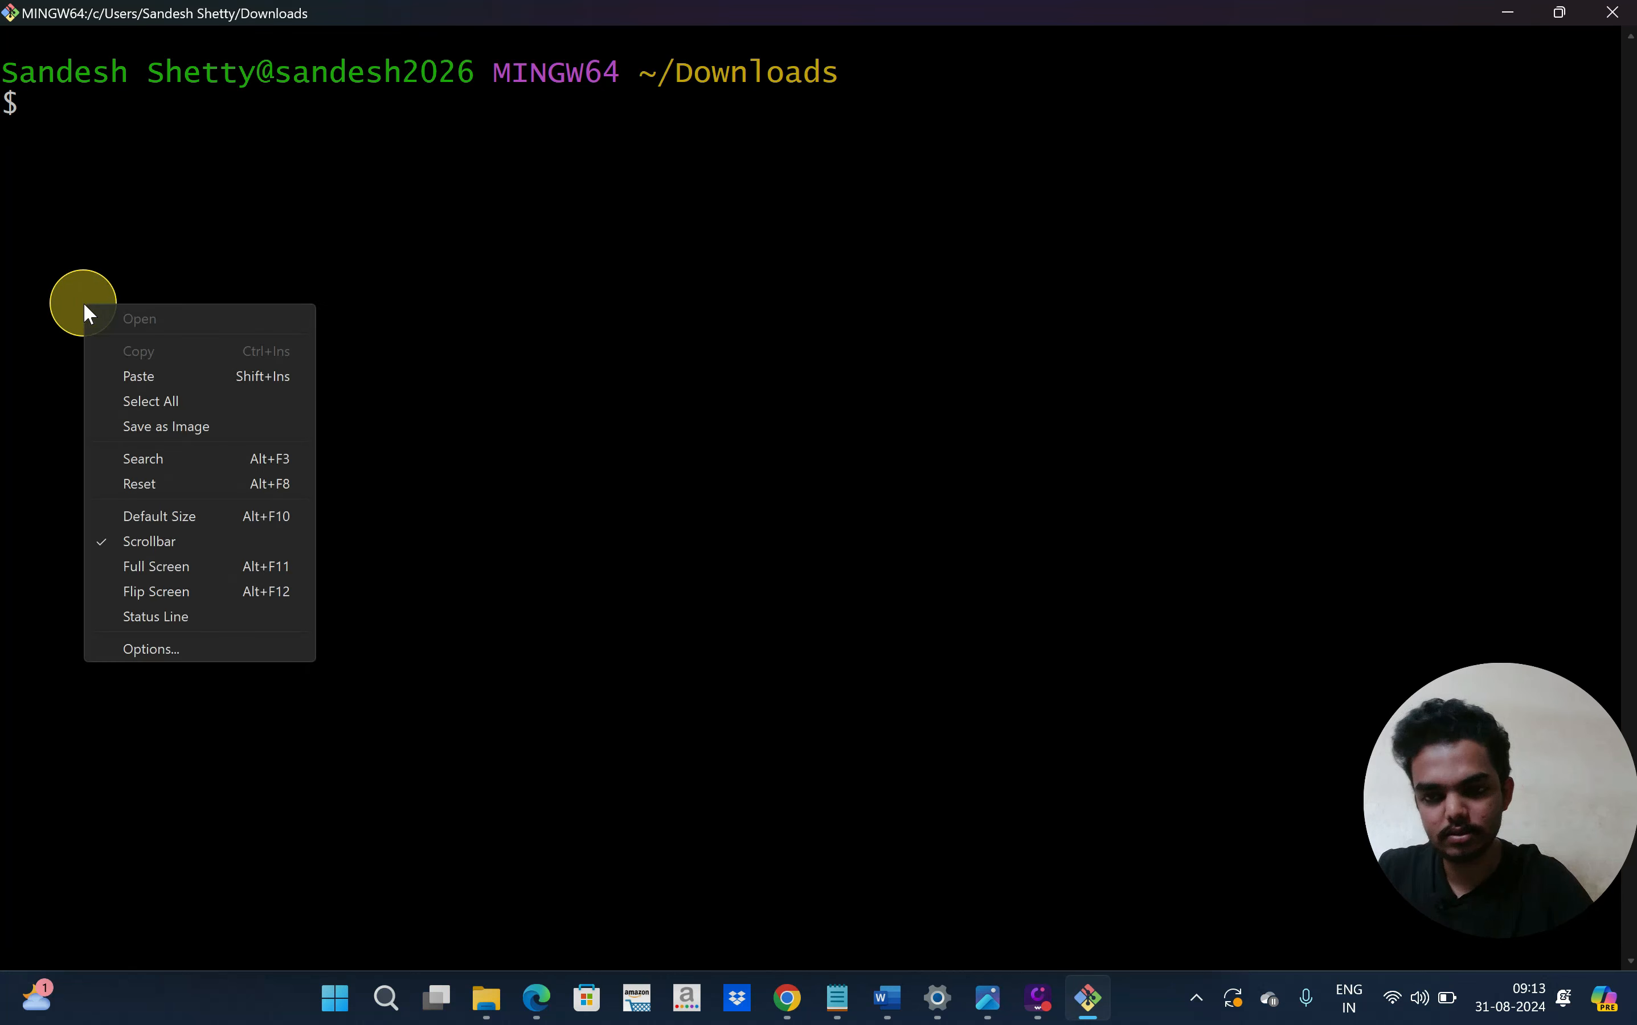
{"action": "left_click", "coordinate": [138, 369]}
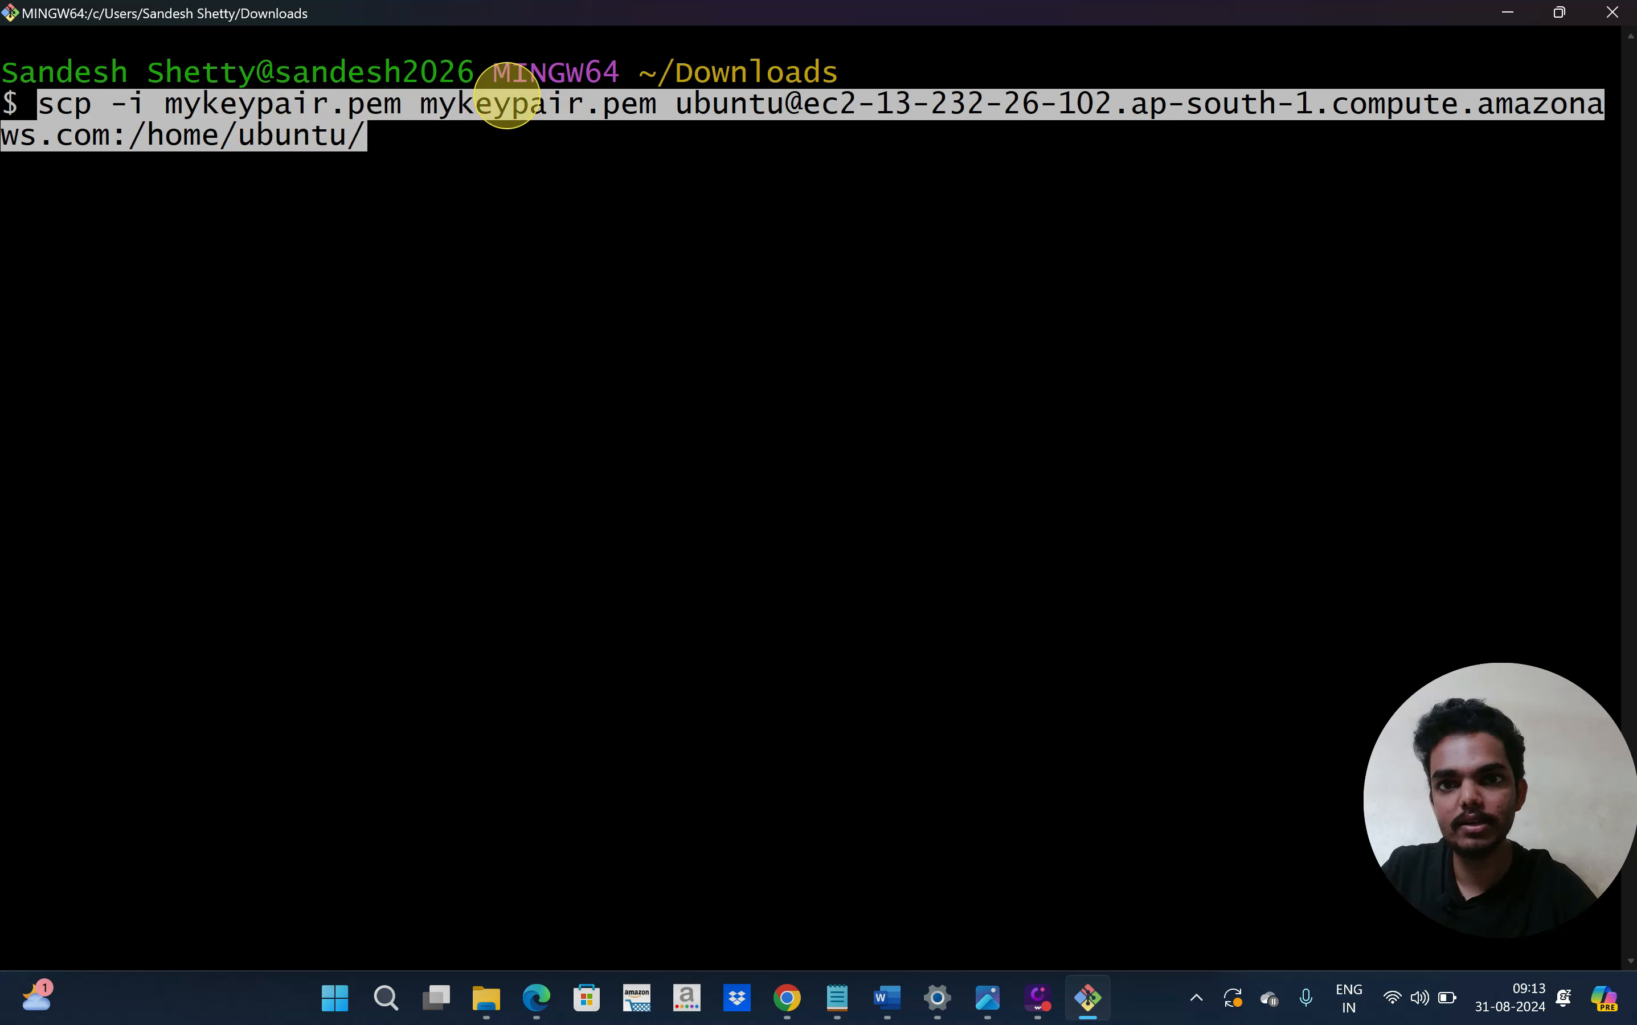
Run scp, copying mykeypair.pem (1678 bytes) to /home/ubuntu/ on the jump server
{"action": "left_click_drag", "start_coordinate": [426, 95], "coordinate": [509, 99]}
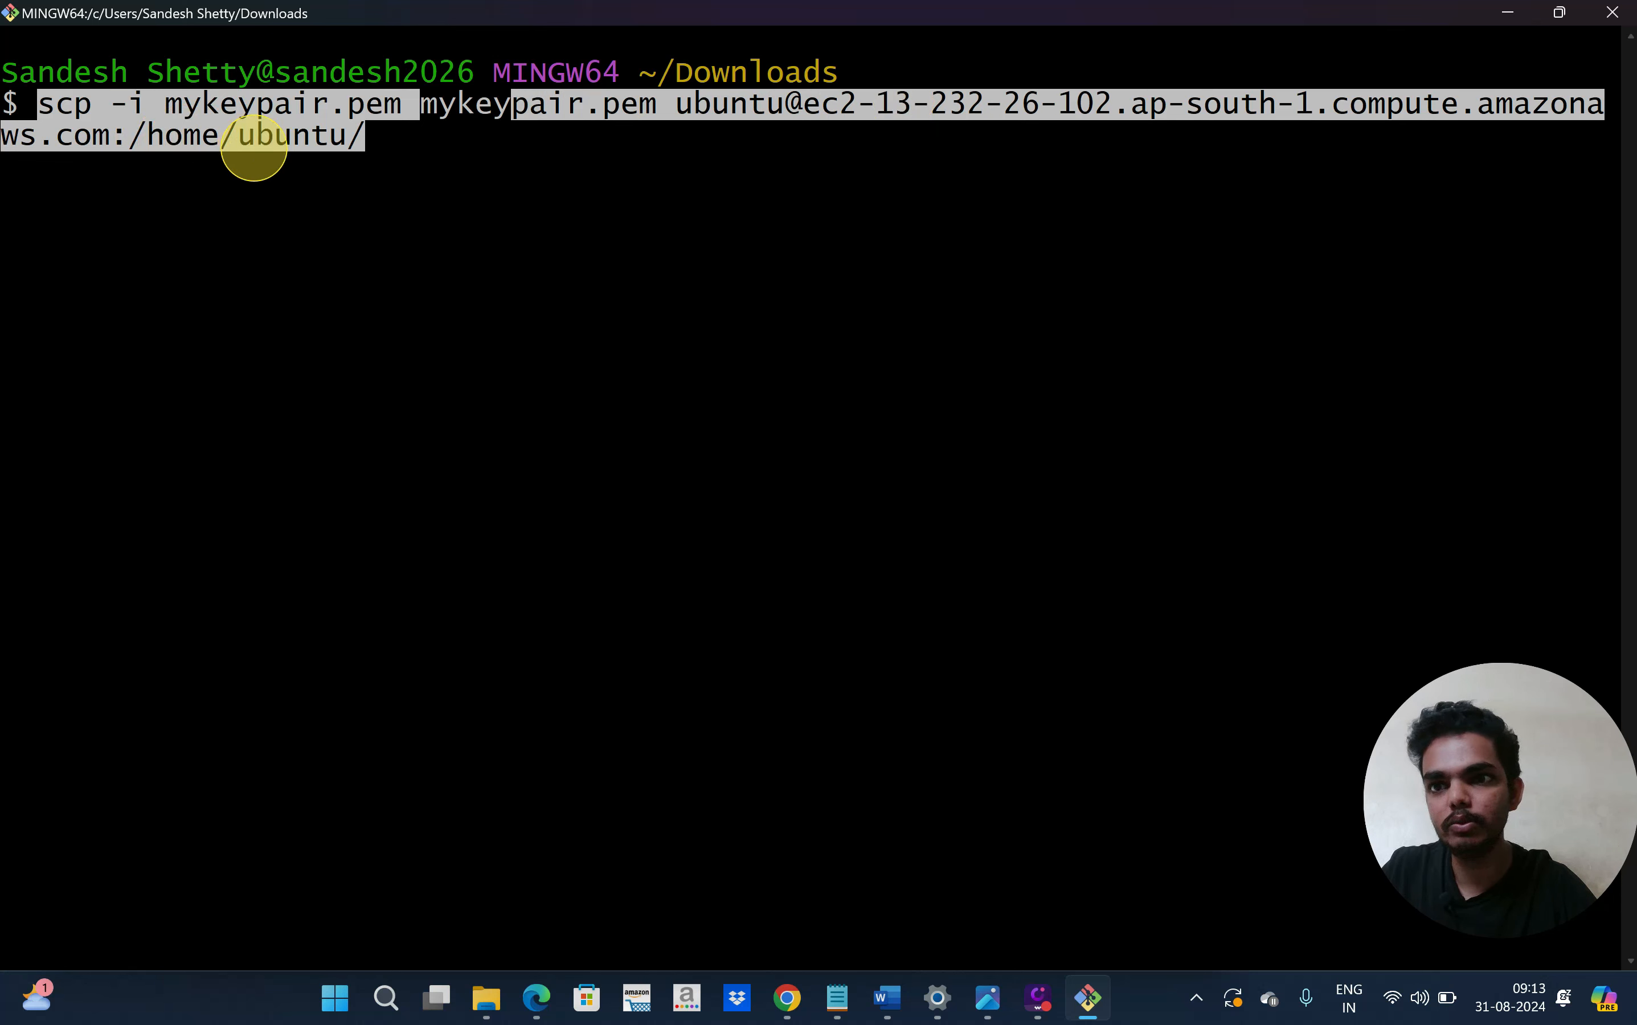
{"action": "left_click", "coordinate": [373, 145]}
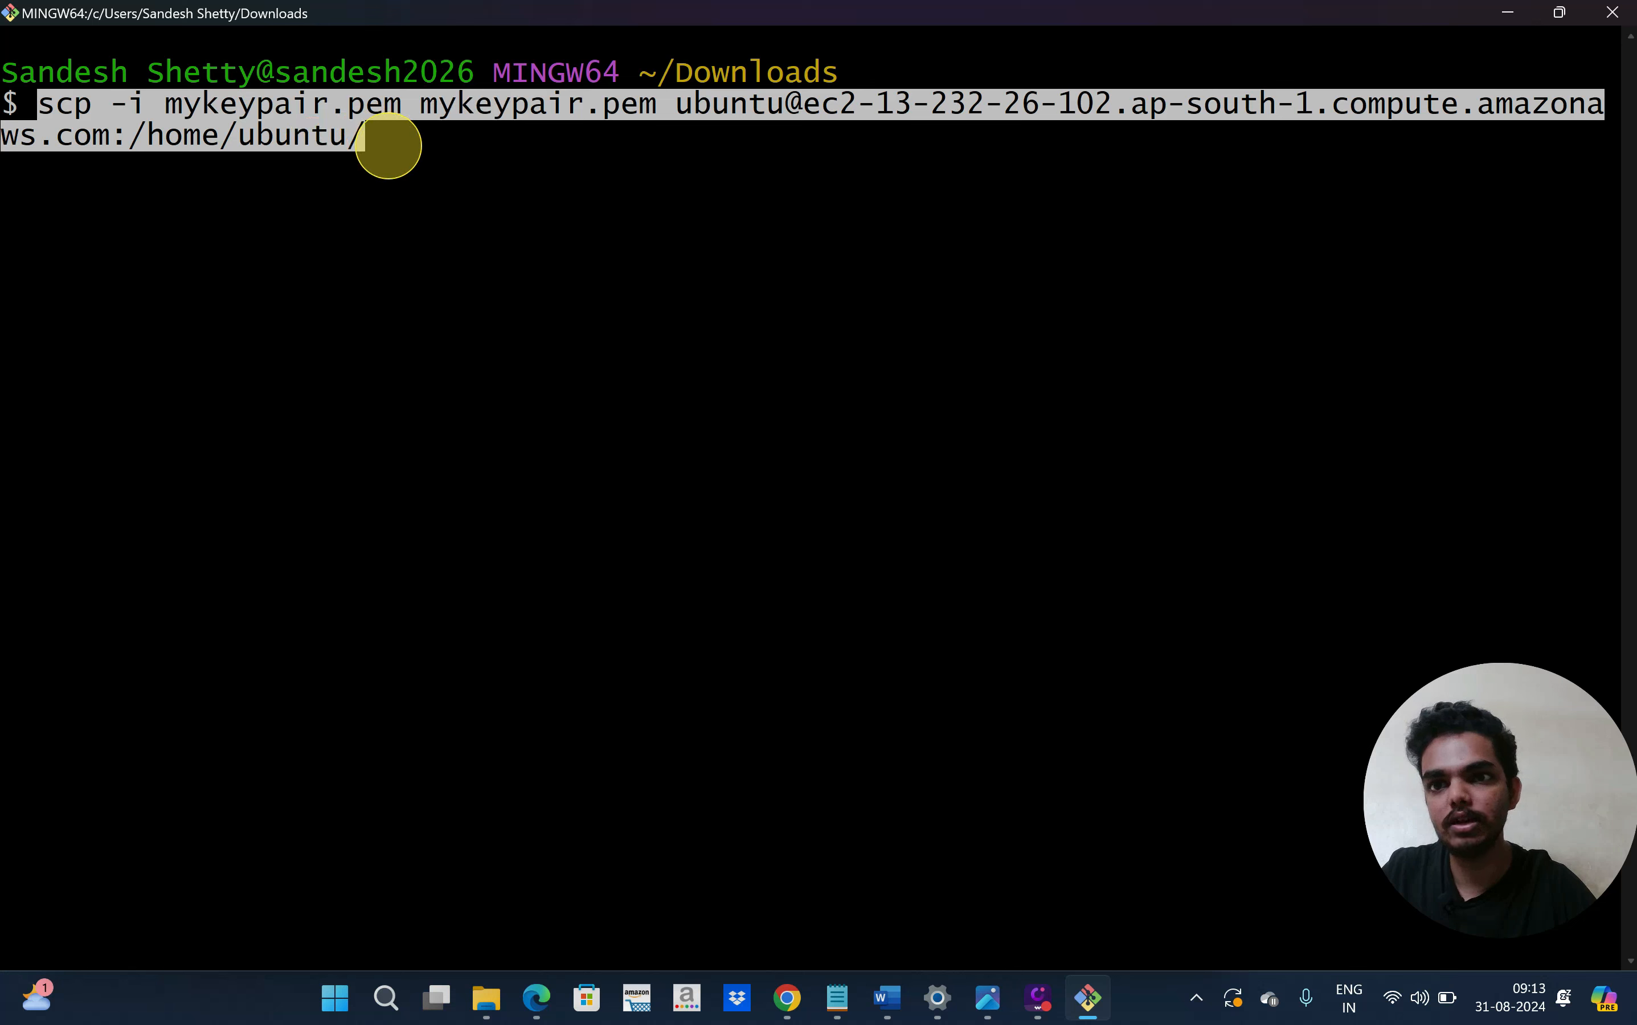
{"action": "key", "text": "Return"}
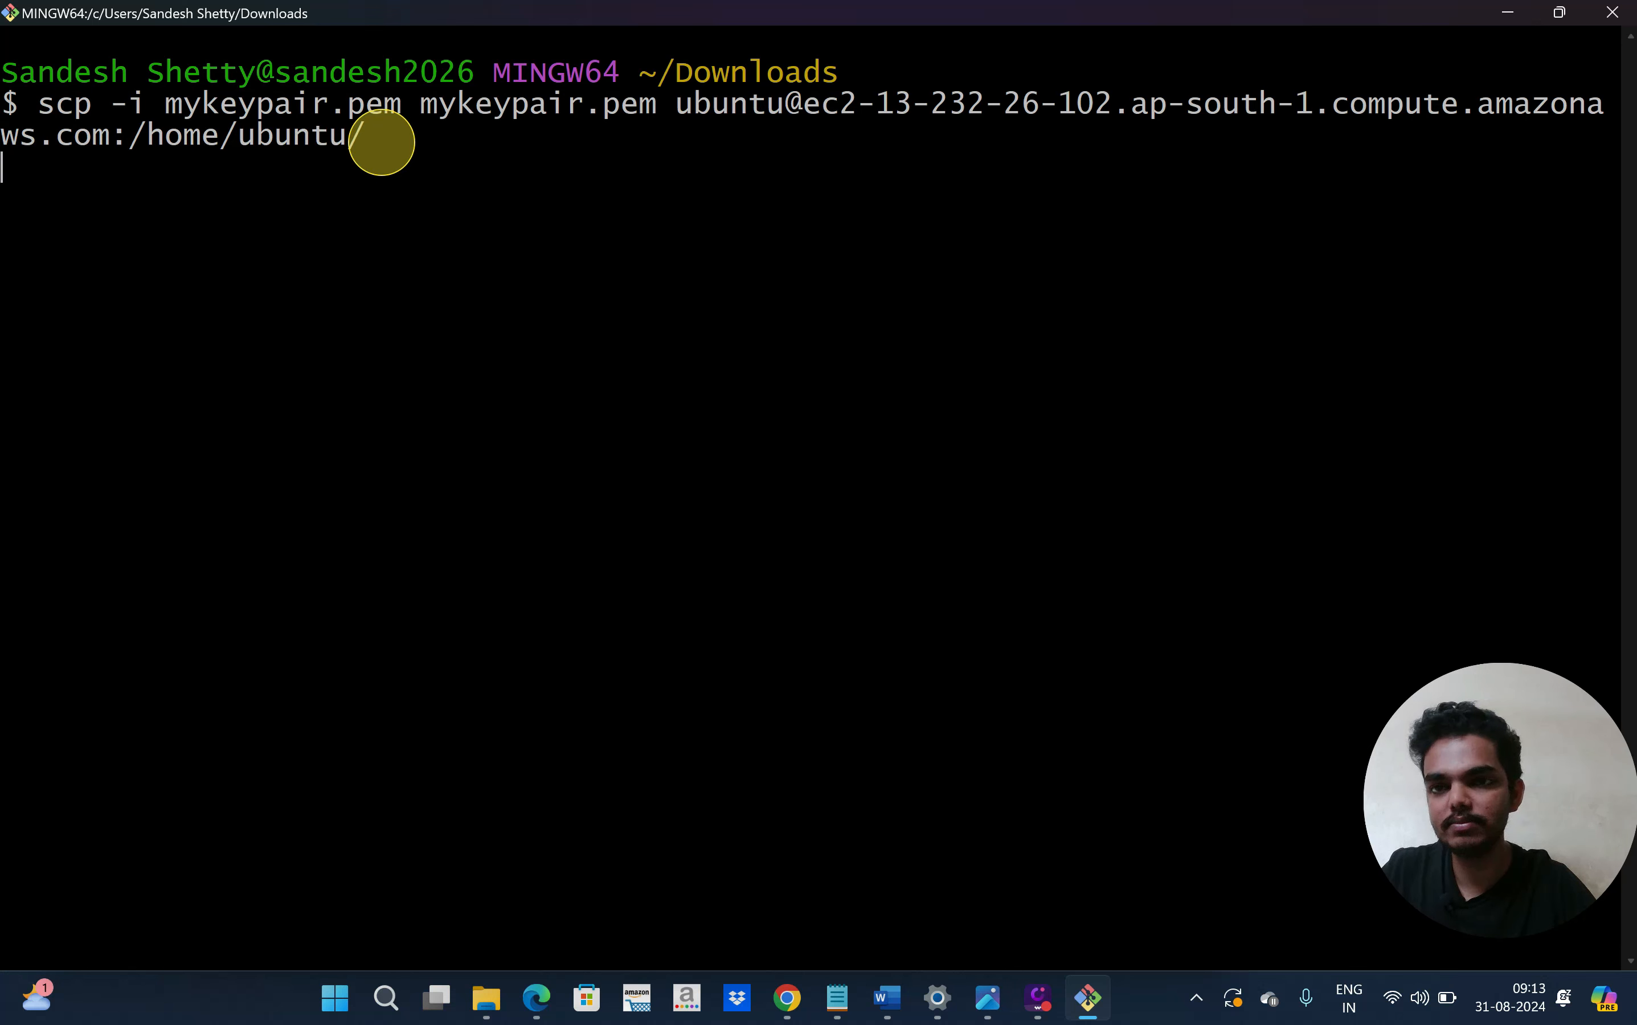
{"action": "triple_click", "coordinate": [196, 163]}
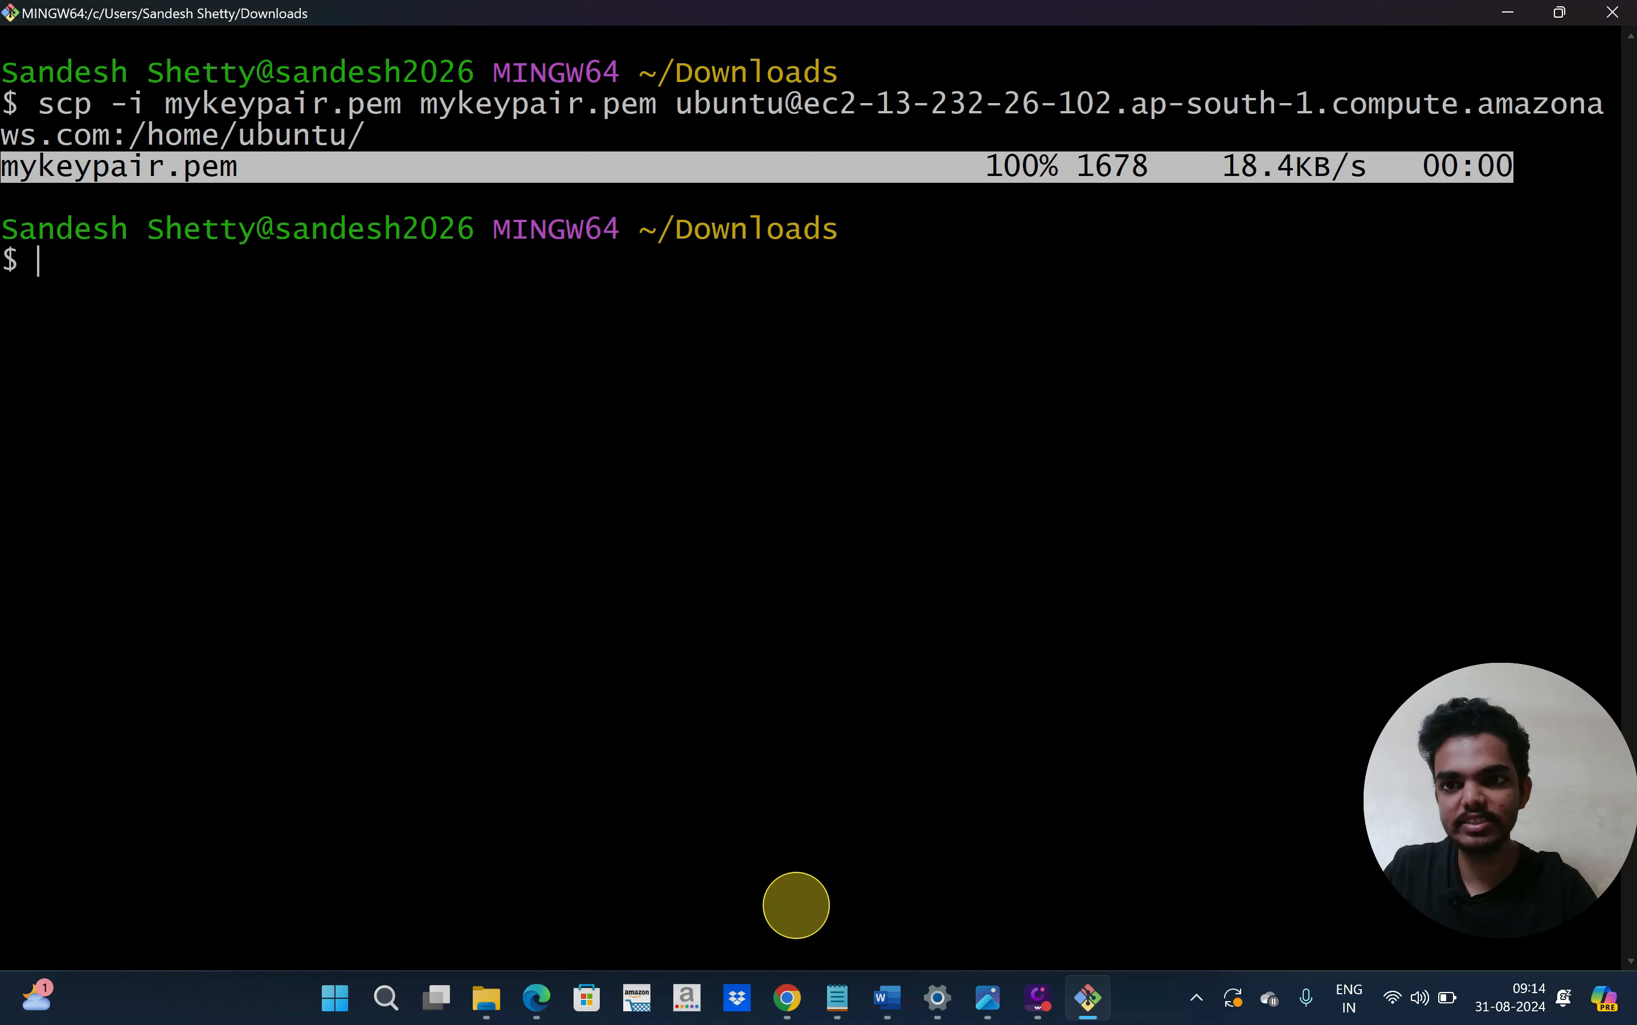
Copy the example ssh command from the jump server's SSH client connect page, then return to Git Bash
{"action": "left_click", "coordinate": [788, 997]}
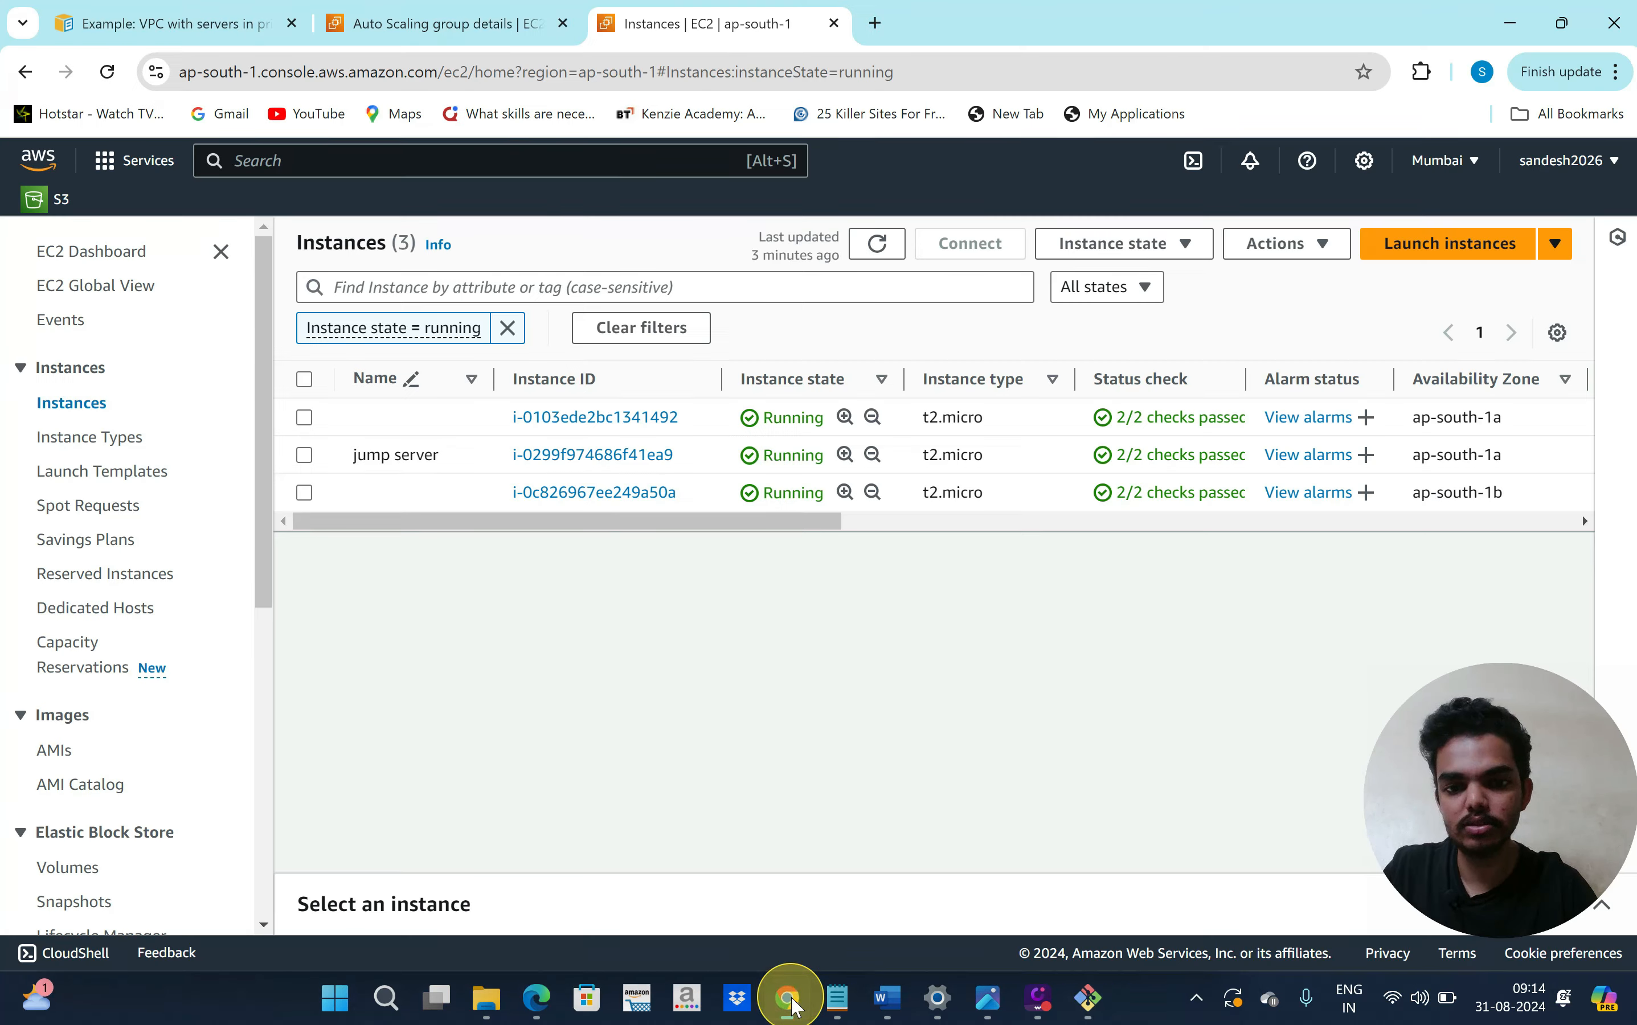
{"action": "left_click", "coordinate": [624, 458]}
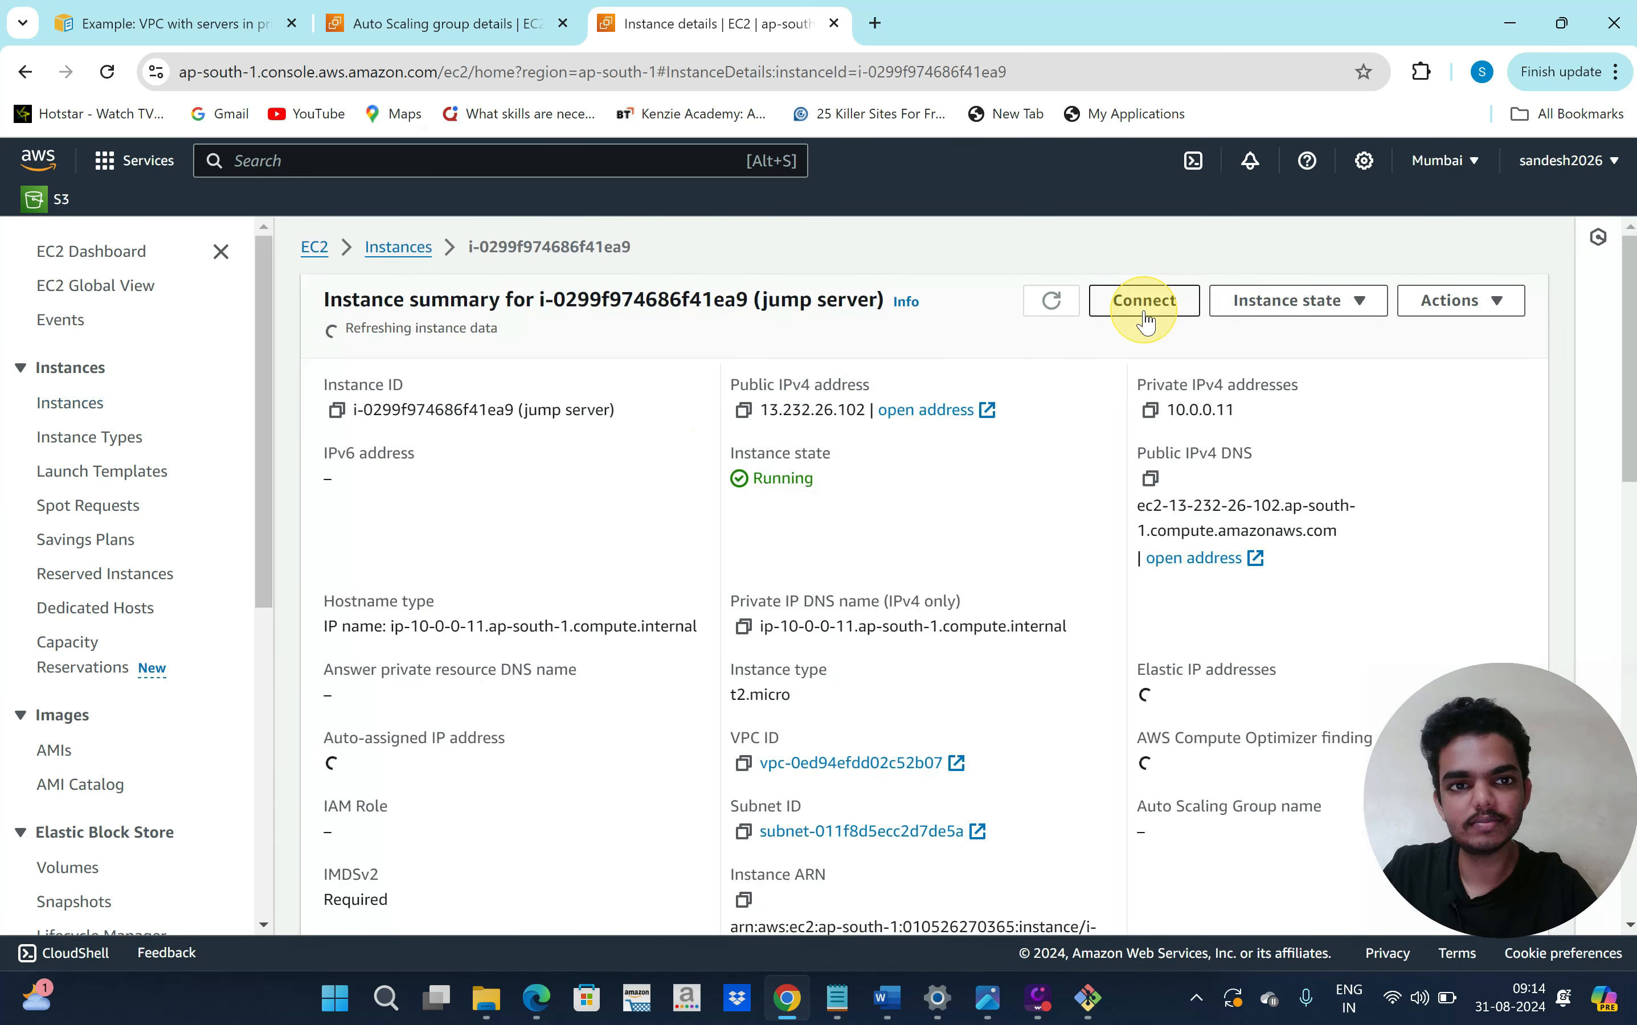
{"action": "left_click", "coordinate": [1145, 319]}
{"action": "scroll", "coordinate": [712, 617], "scroll_direction": "down", "scroll_amount": 1}
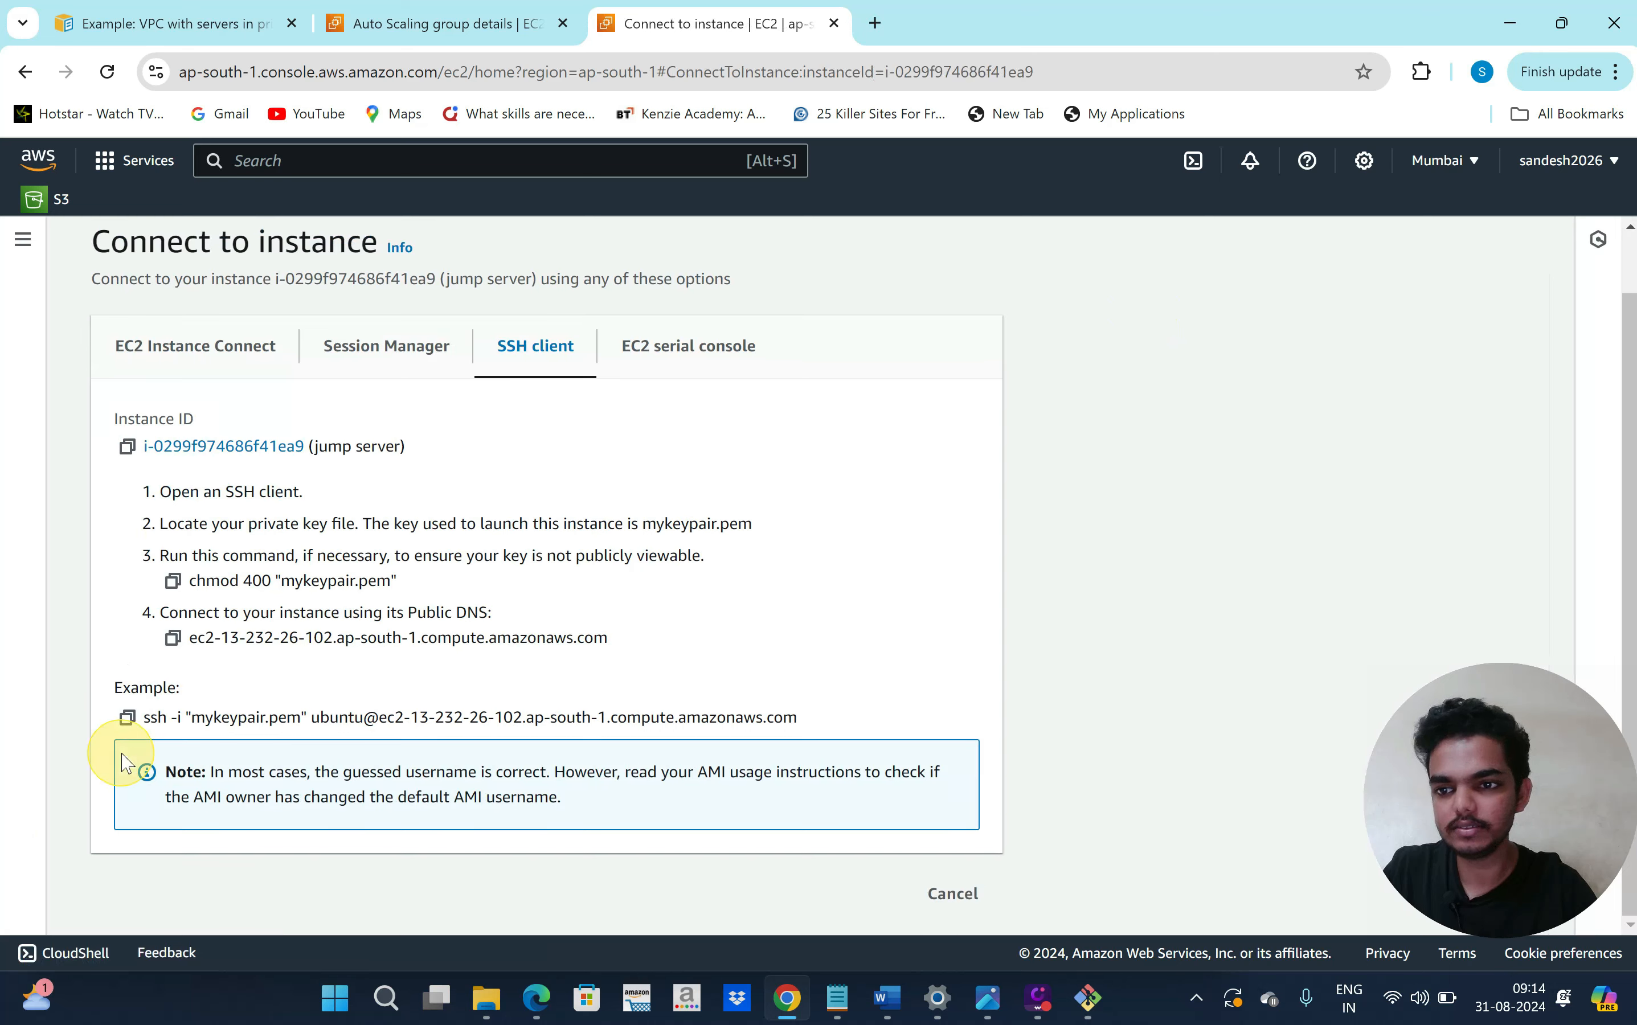
{"action": "left_click", "coordinate": [128, 718]}
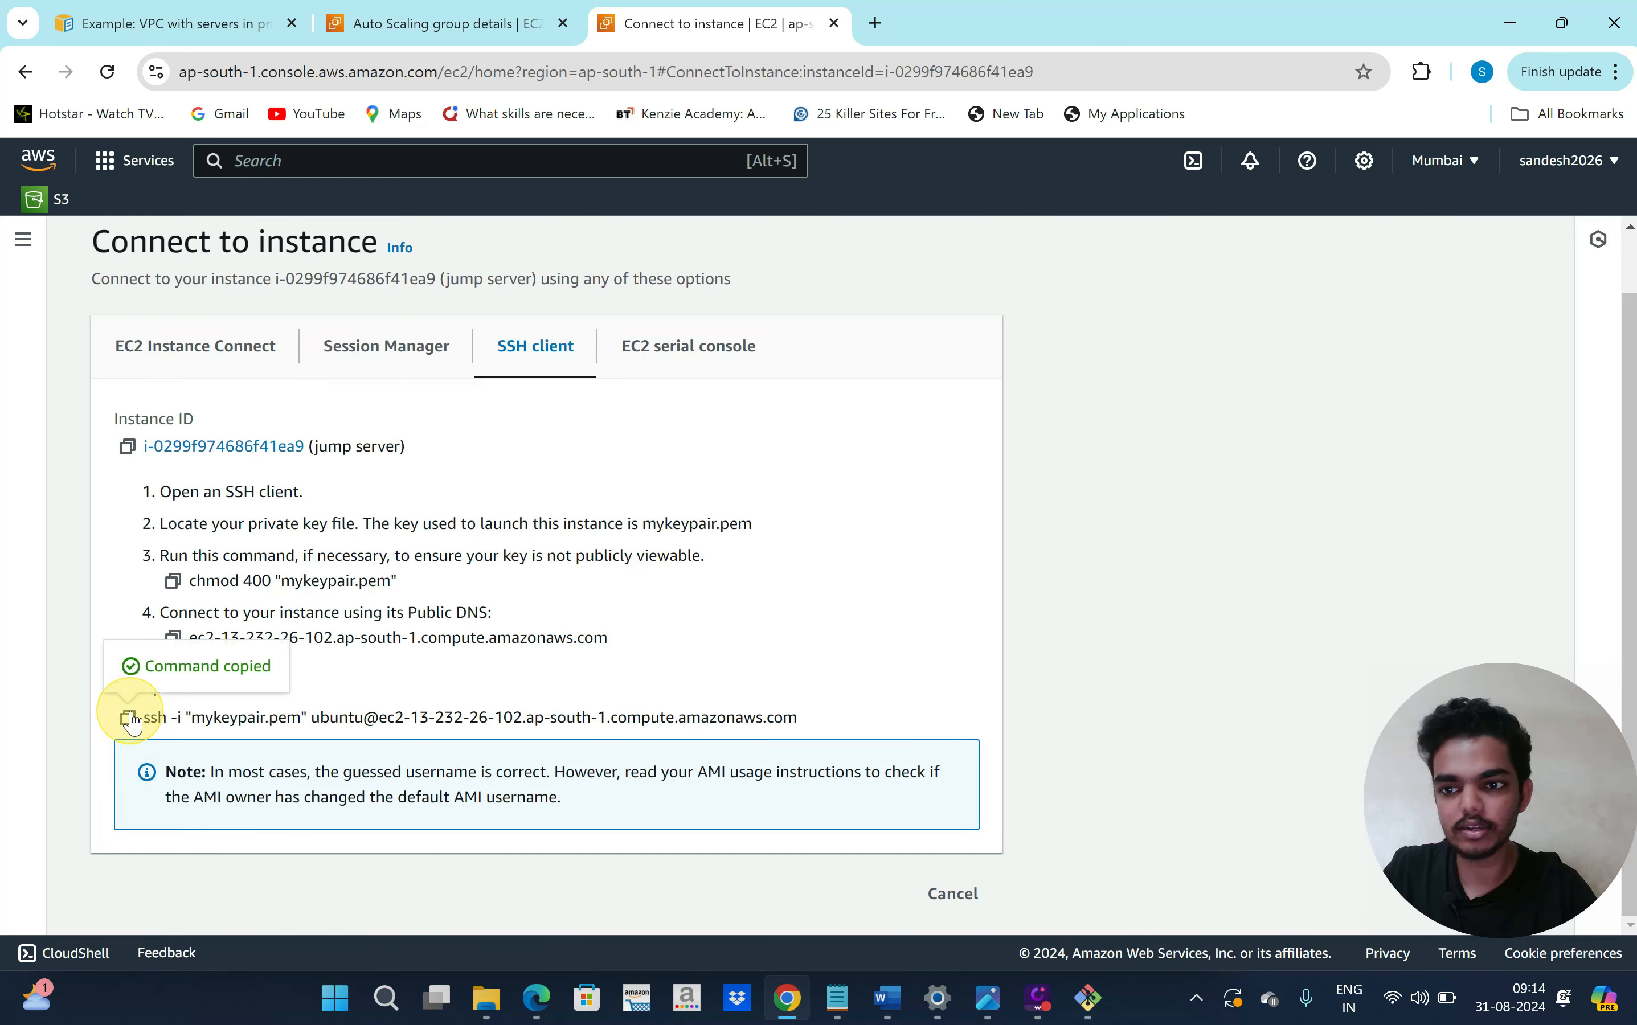
{"action": "left_click", "coordinate": [1088, 997]}
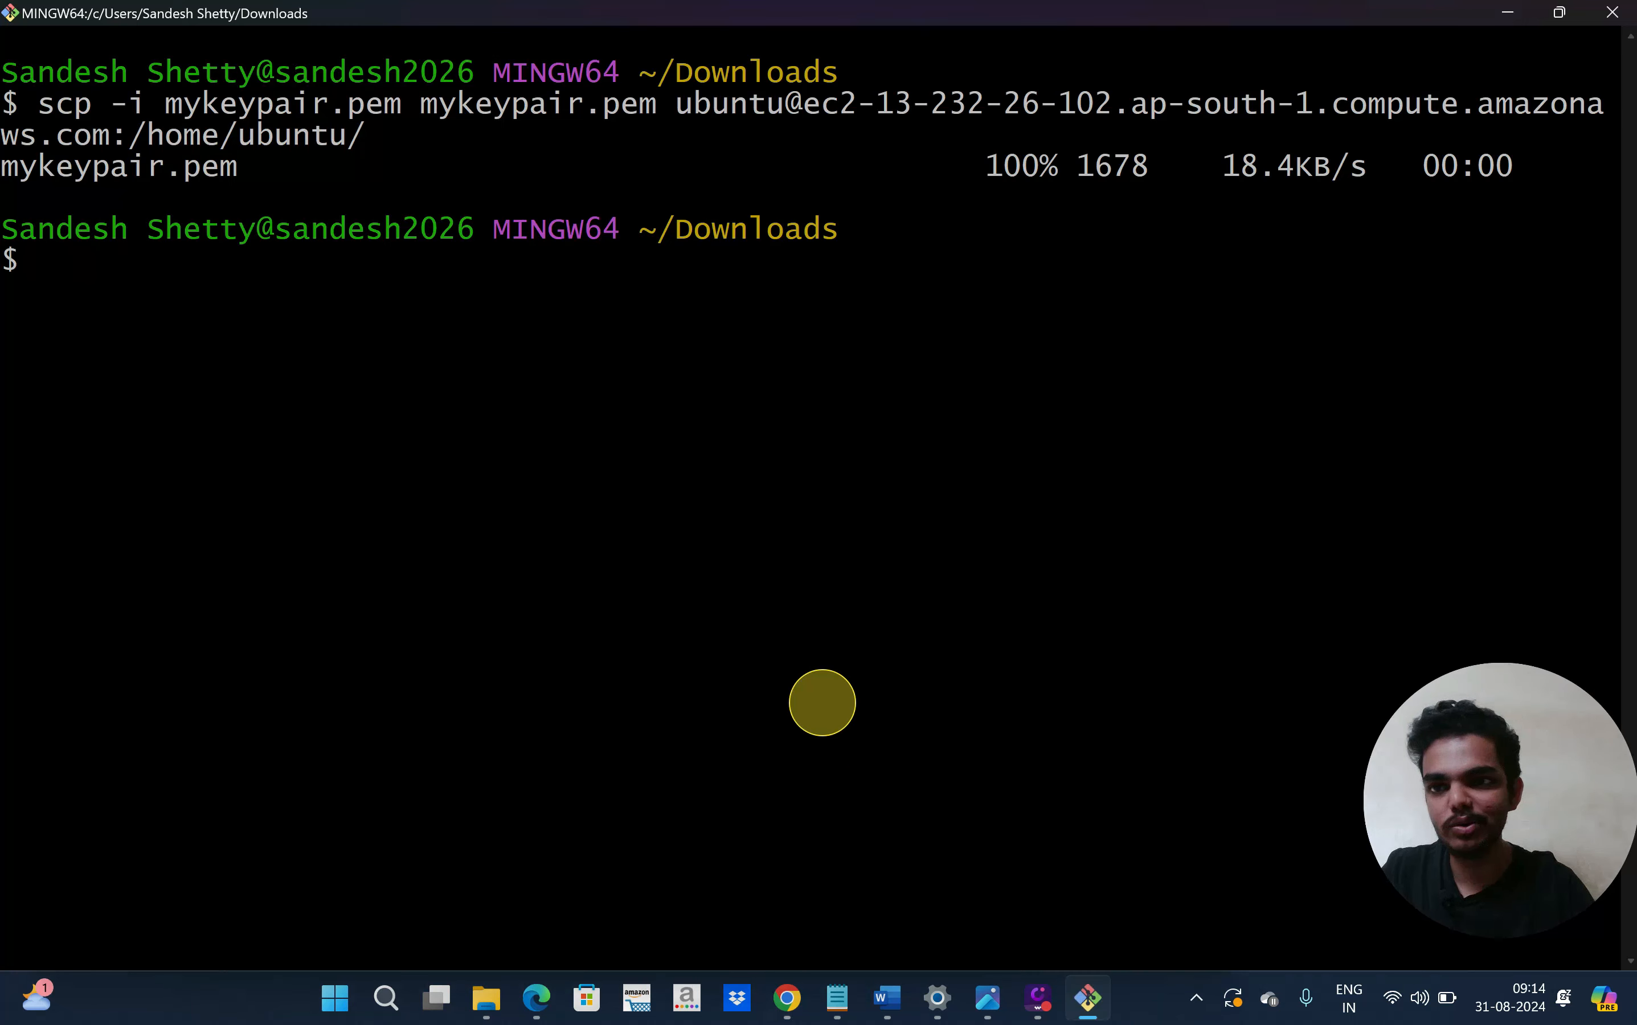
Paste and run the ssh command to log into the jump server (ip-10-0-0-11)
{"action": "right_click", "coordinate": [697, 446]}
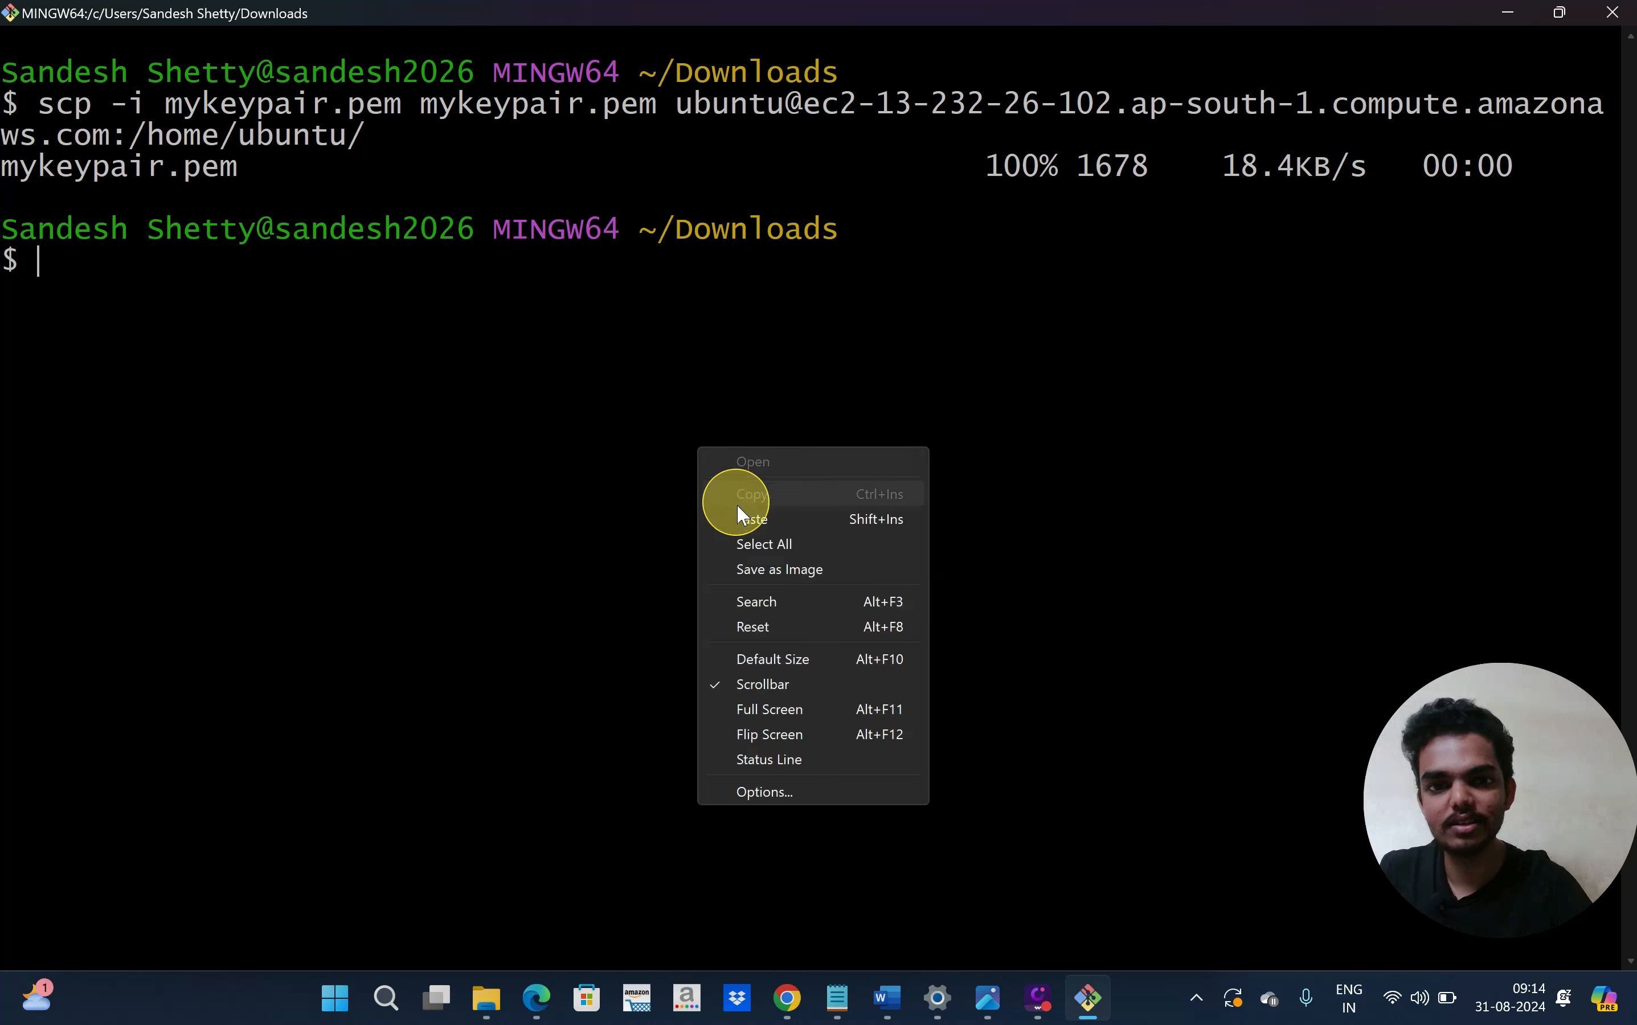
{"action": "left_click", "coordinate": [740, 520]}
{"action": "key", "text": "Return"}
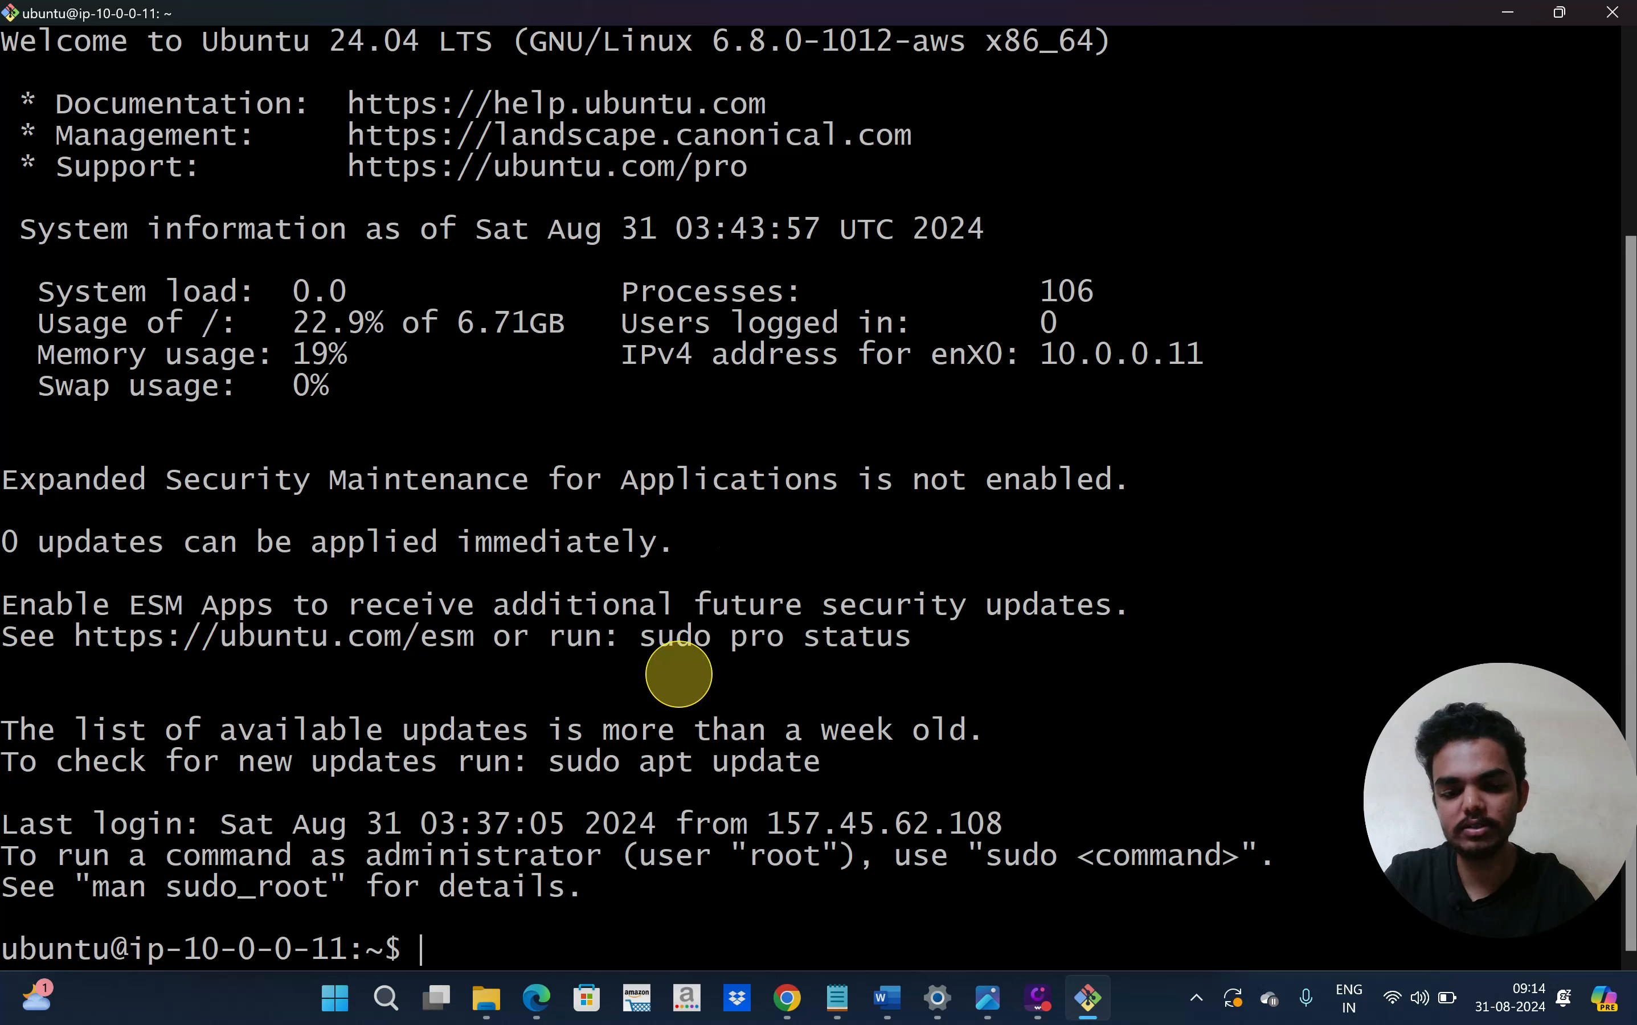
Clear the screen and list the home folder, confirming mykeypair.pem is there
{"action": "type", "text": "clear"}
{"action": "key", "text": "Return"}
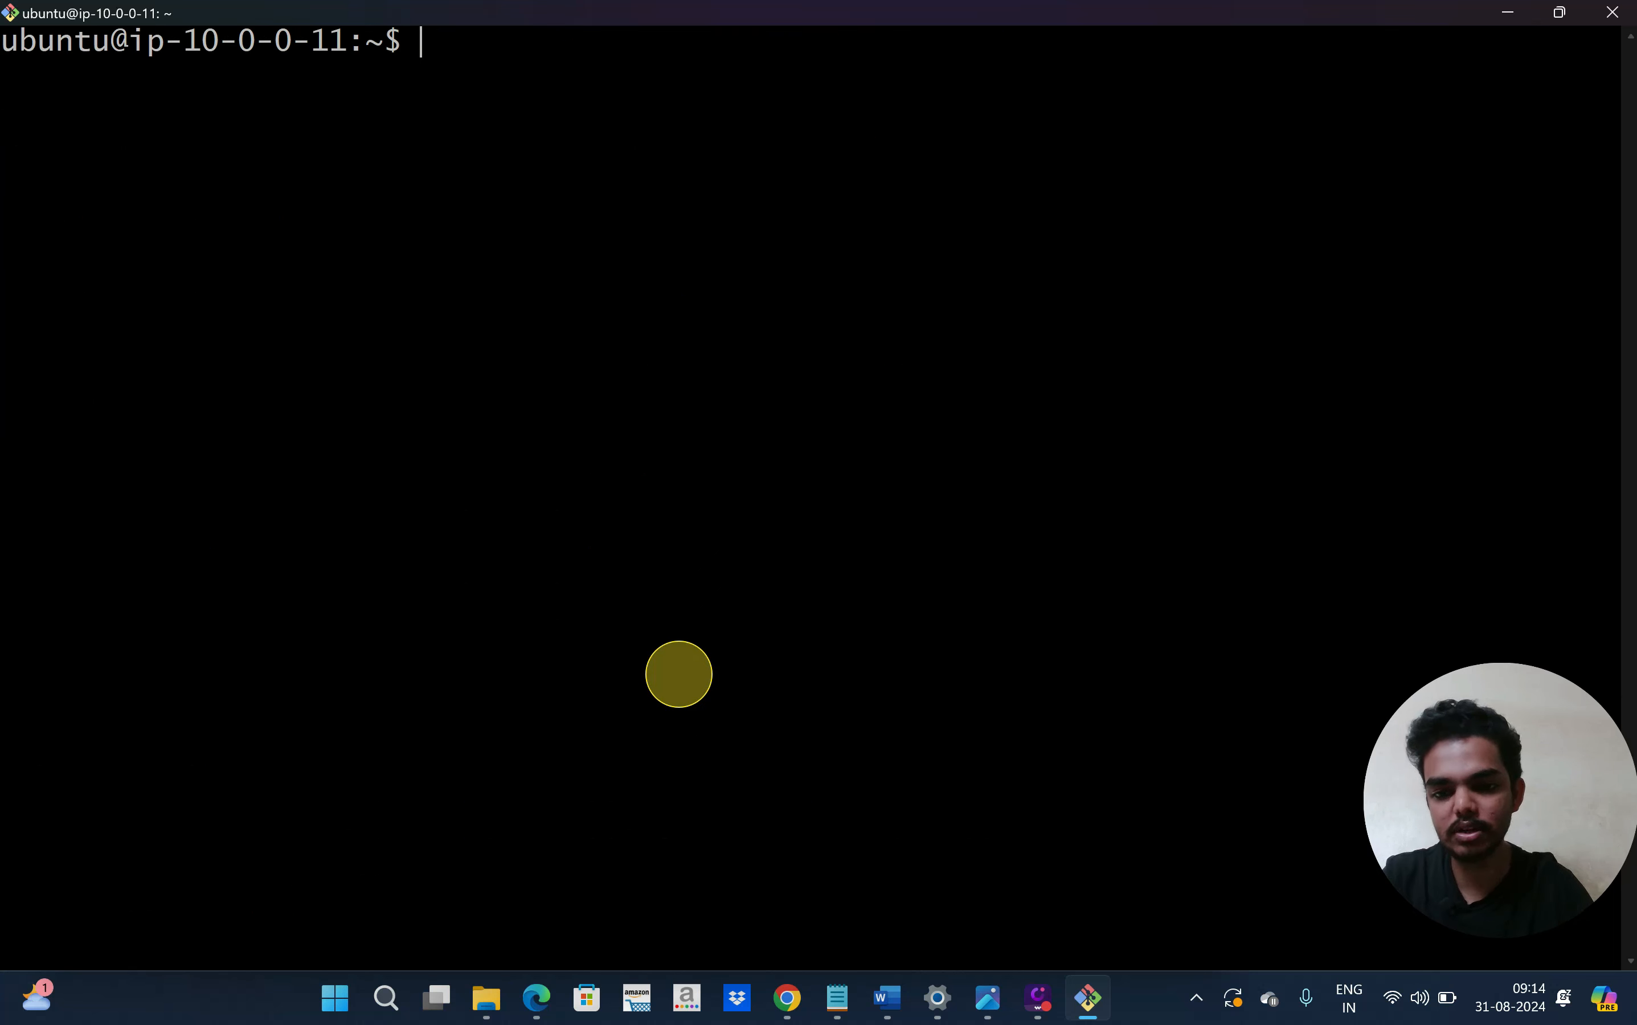
{"action": "type", "text": "ls"}
{"action": "key", "text": "Return"}
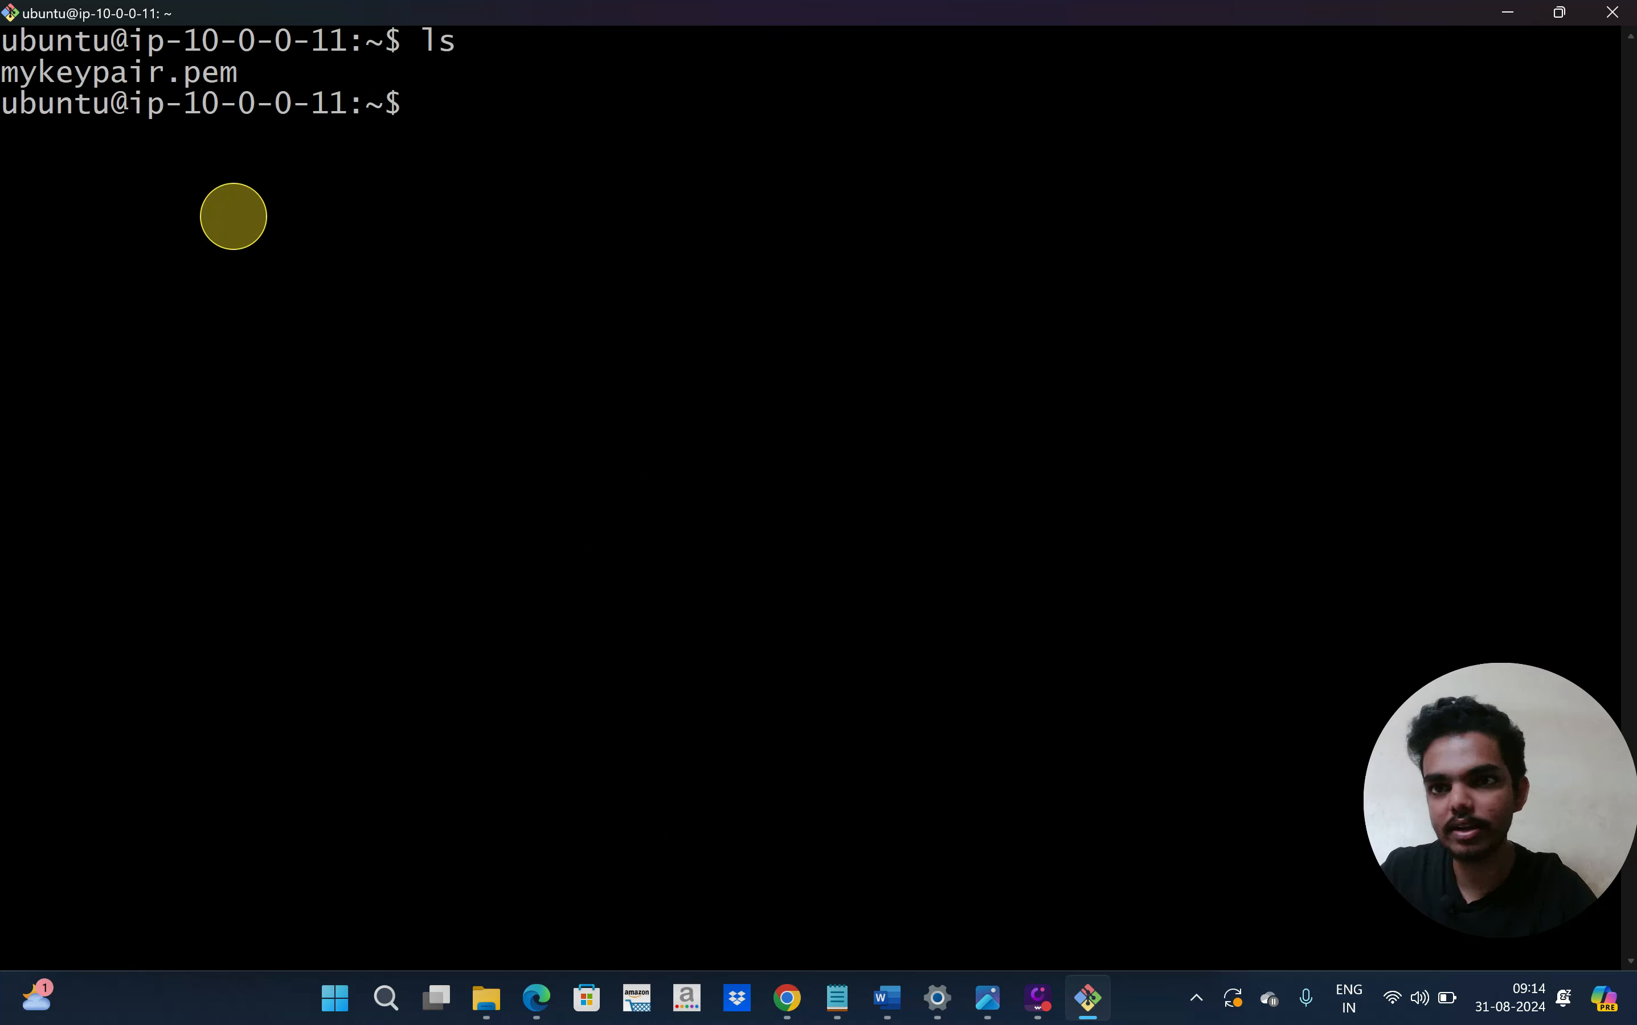
{"action": "mouse_move", "coordinate": [245, 68]}
{"action": "left_mouse_down"}
{"action": "mouse_move", "coordinate": [11, 72]}
{"action": "mouse_move", "coordinate": [241, 69]}
{"action": "left_mouse_up"}
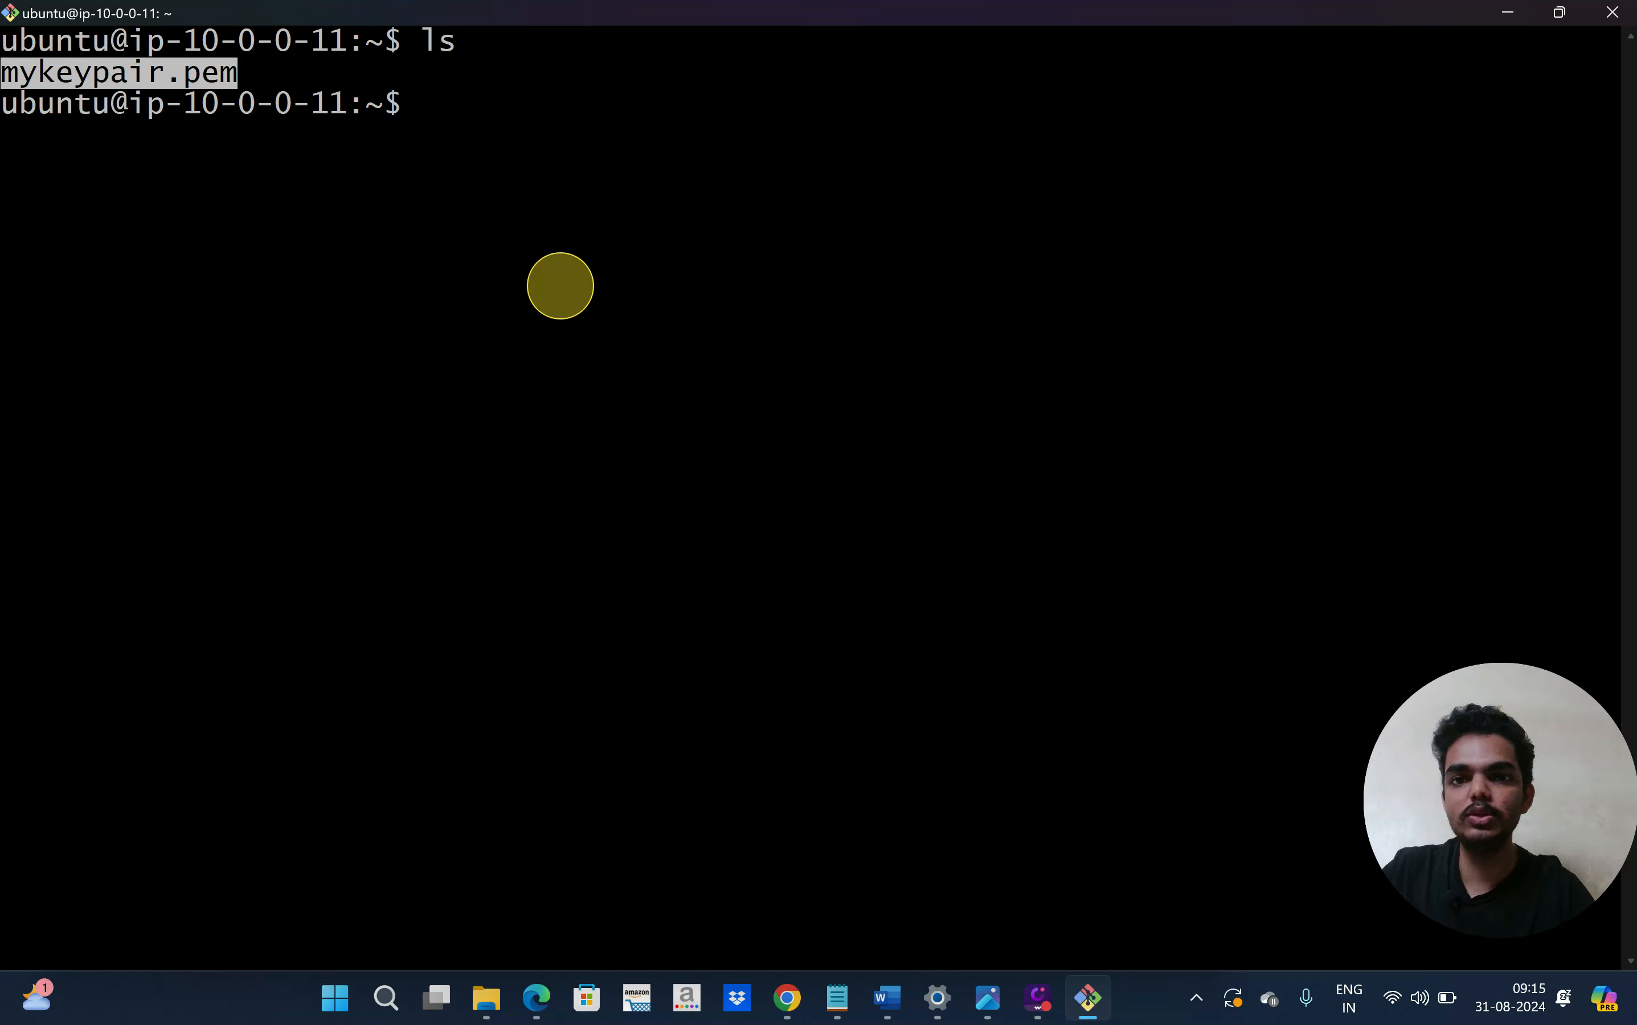
{"action": "mouse_move", "coordinate": [795, 1007]}
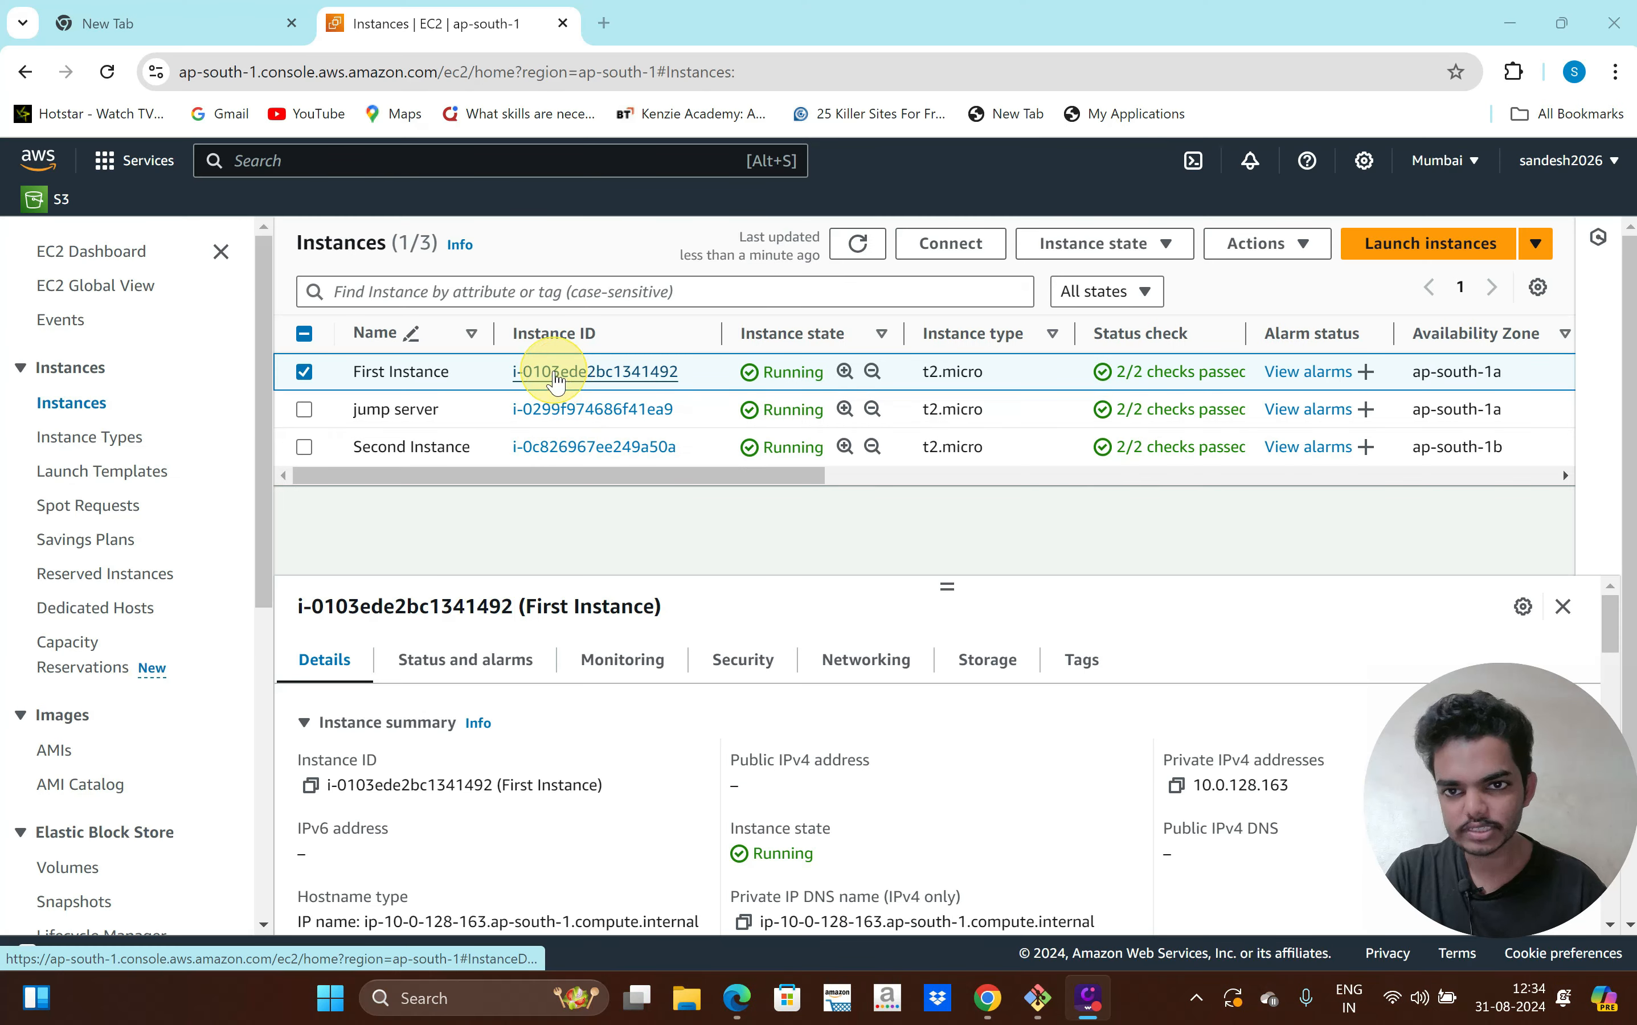
Copy First Instance's chmod 400 command and run it on mykeypair.pem in the jump server
{"action": "left_click", "coordinate": [556, 373]}
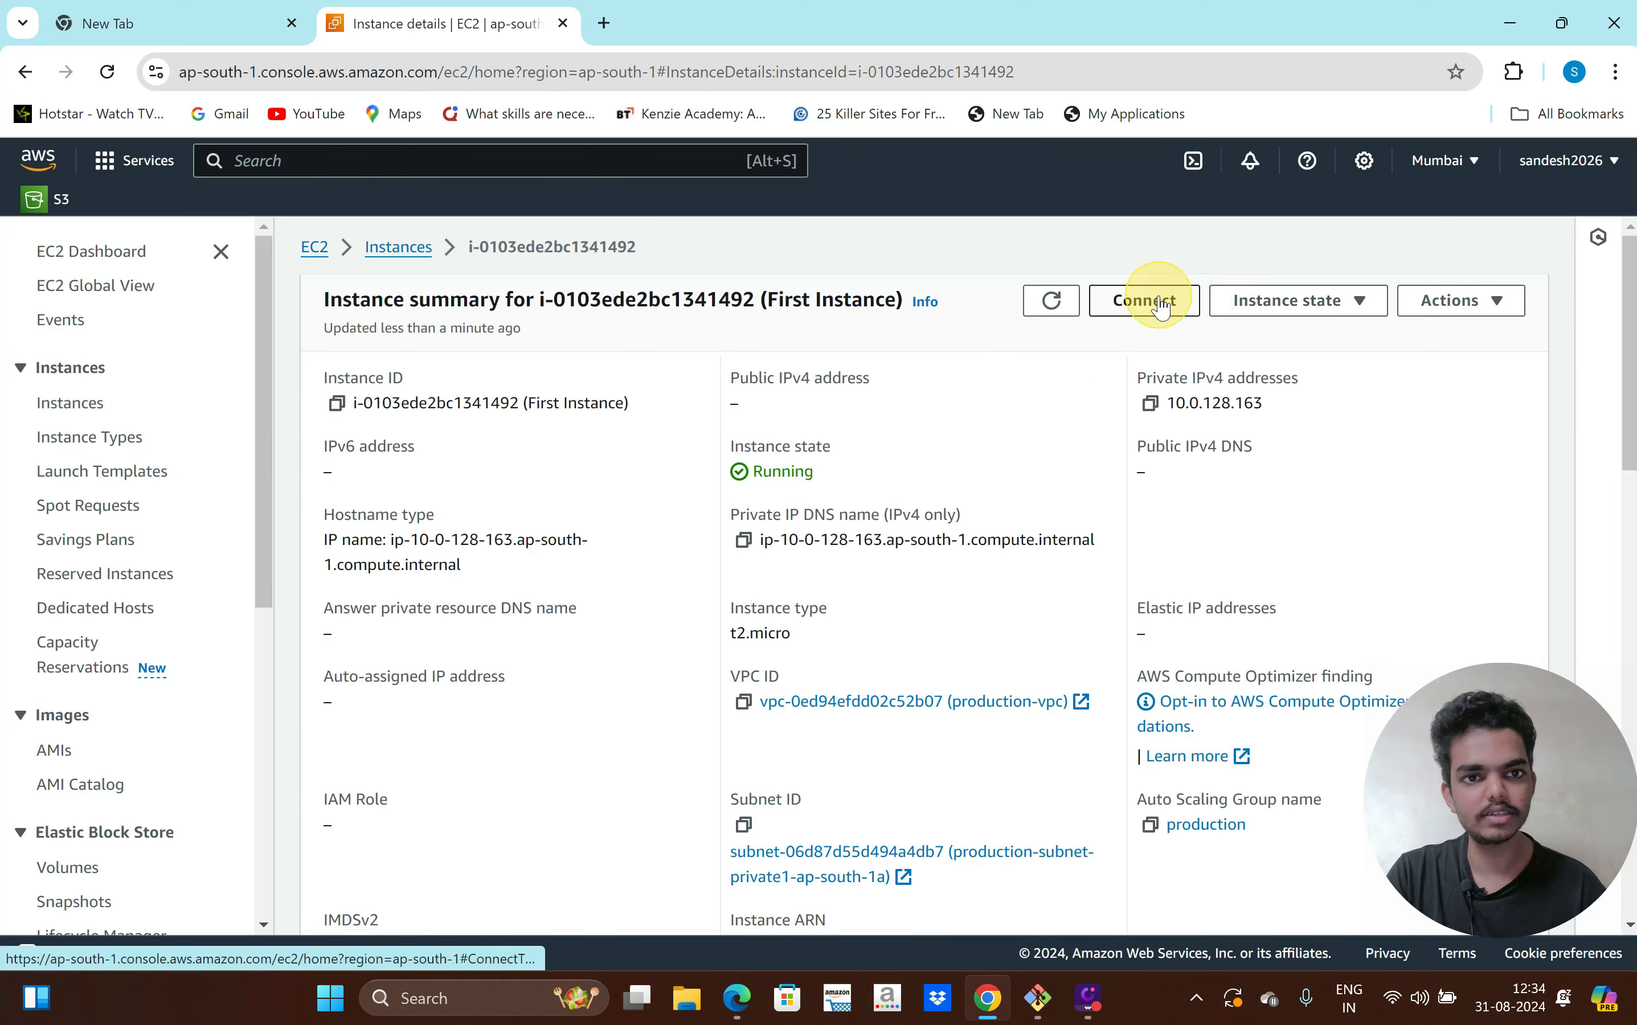
{"action": "left_click", "coordinate": [1161, 299]}
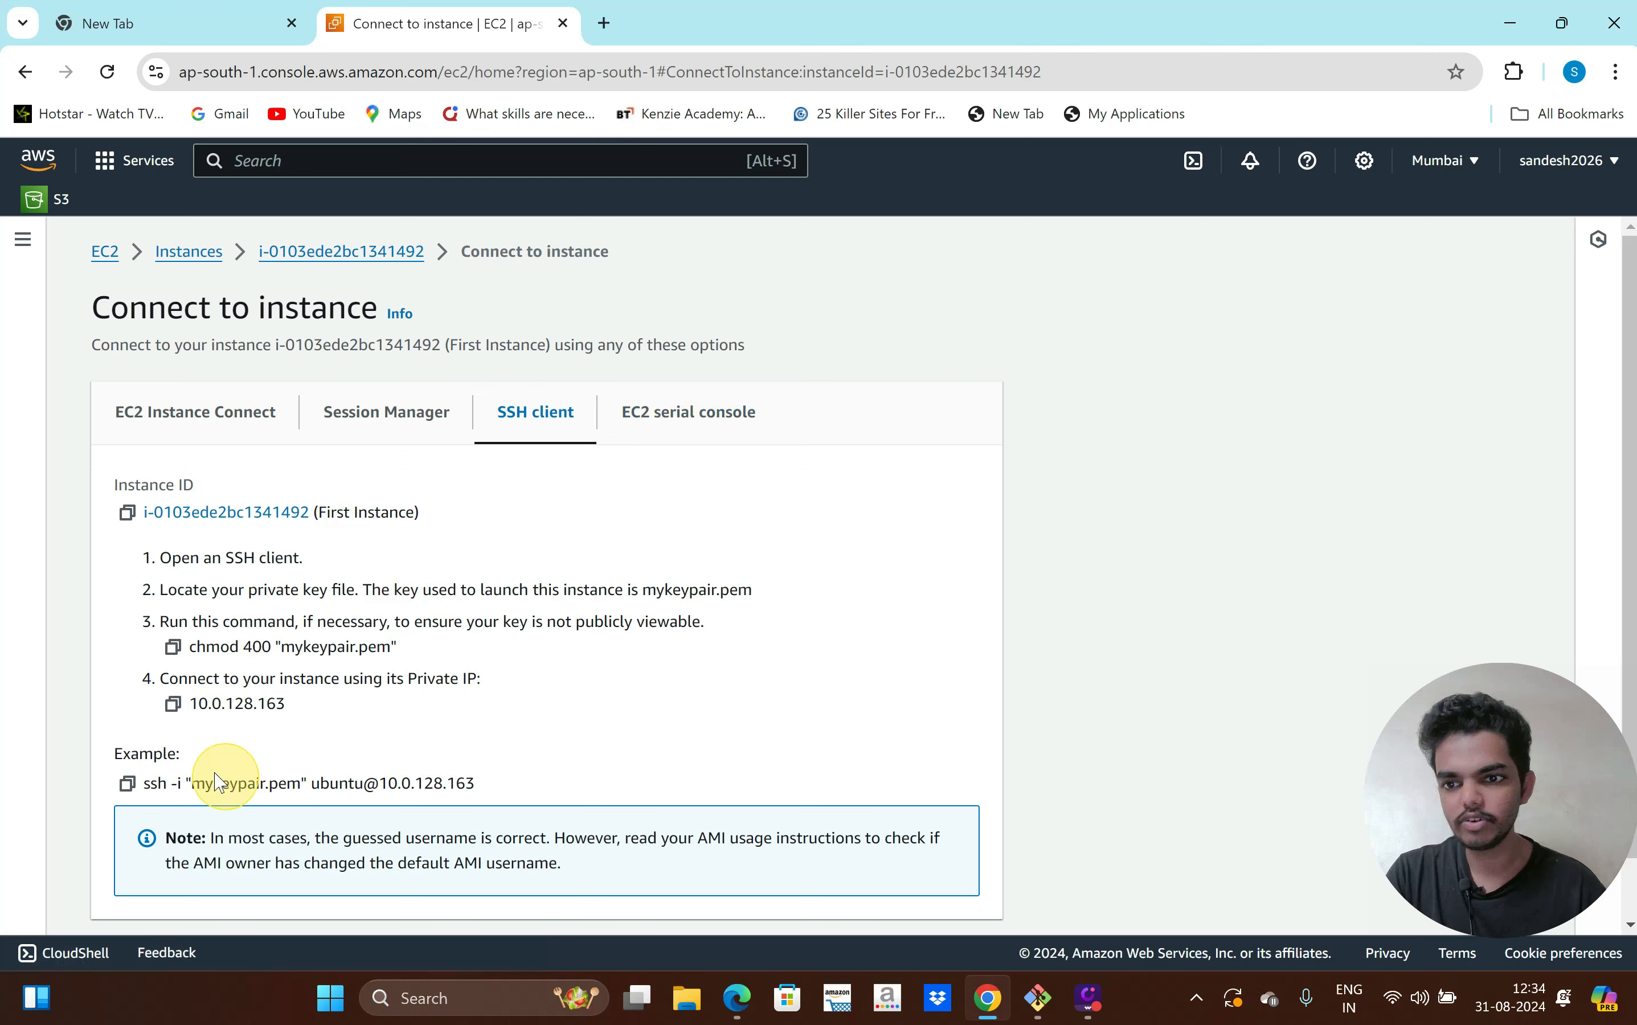
{"action": "left_click", "coordinate": [171, 649]}
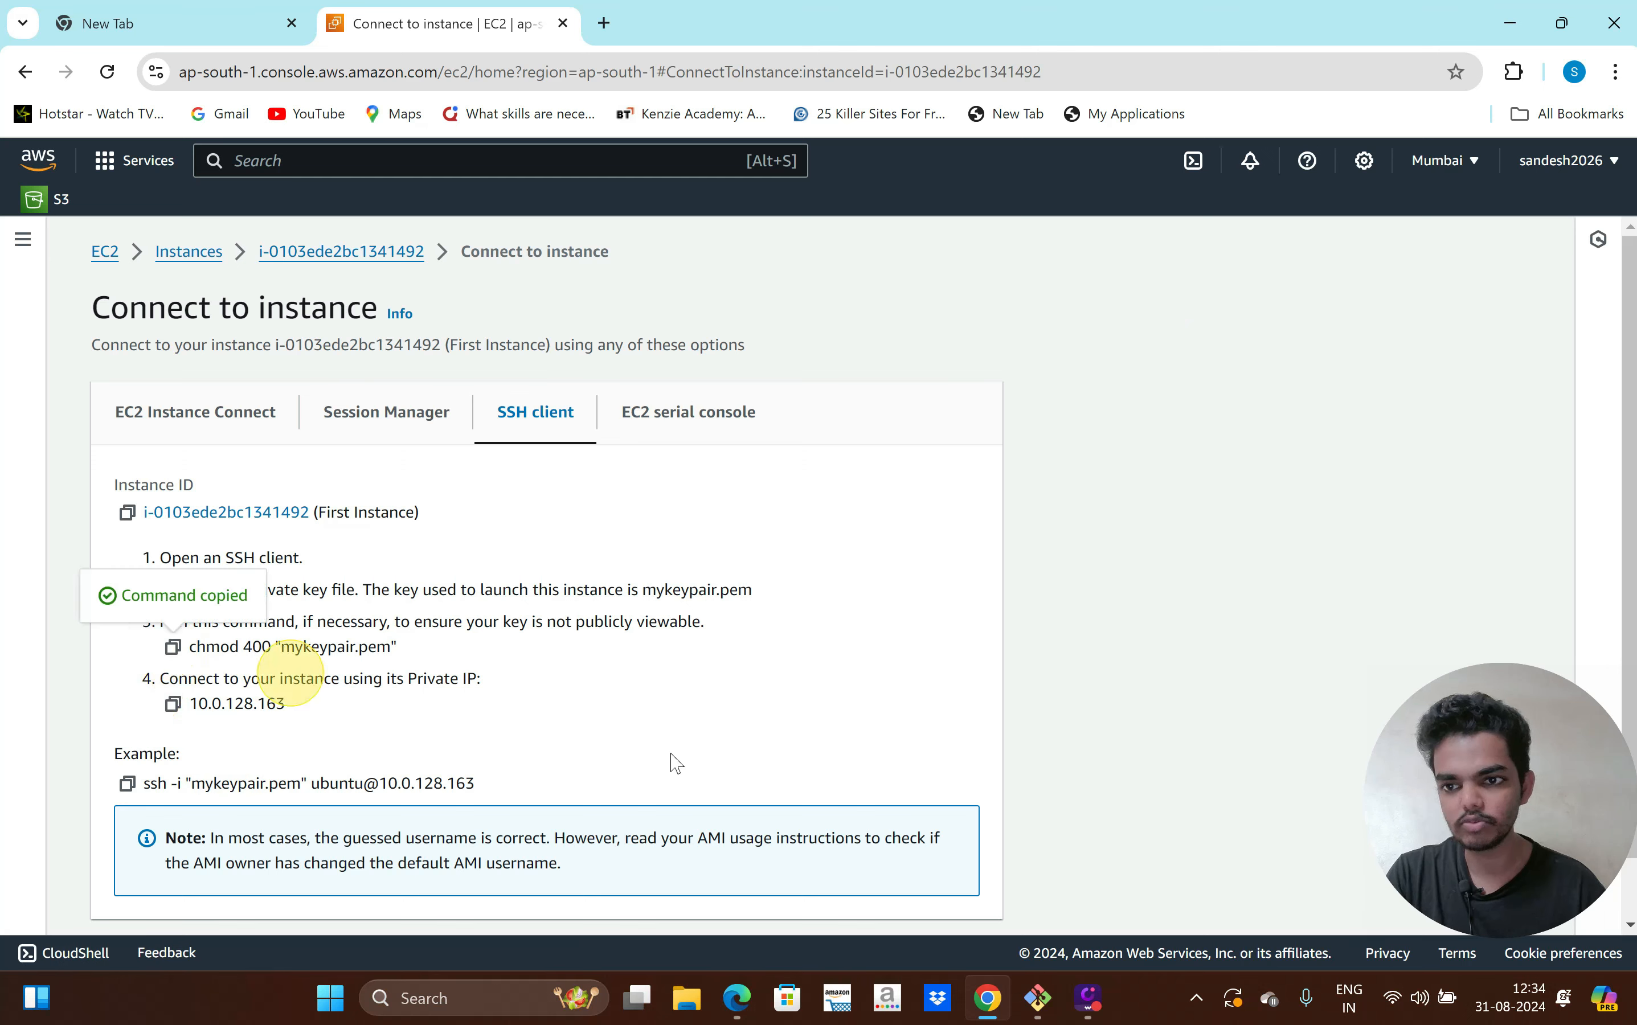
{"action": "left_click", "coordinate": [1038, 997]}
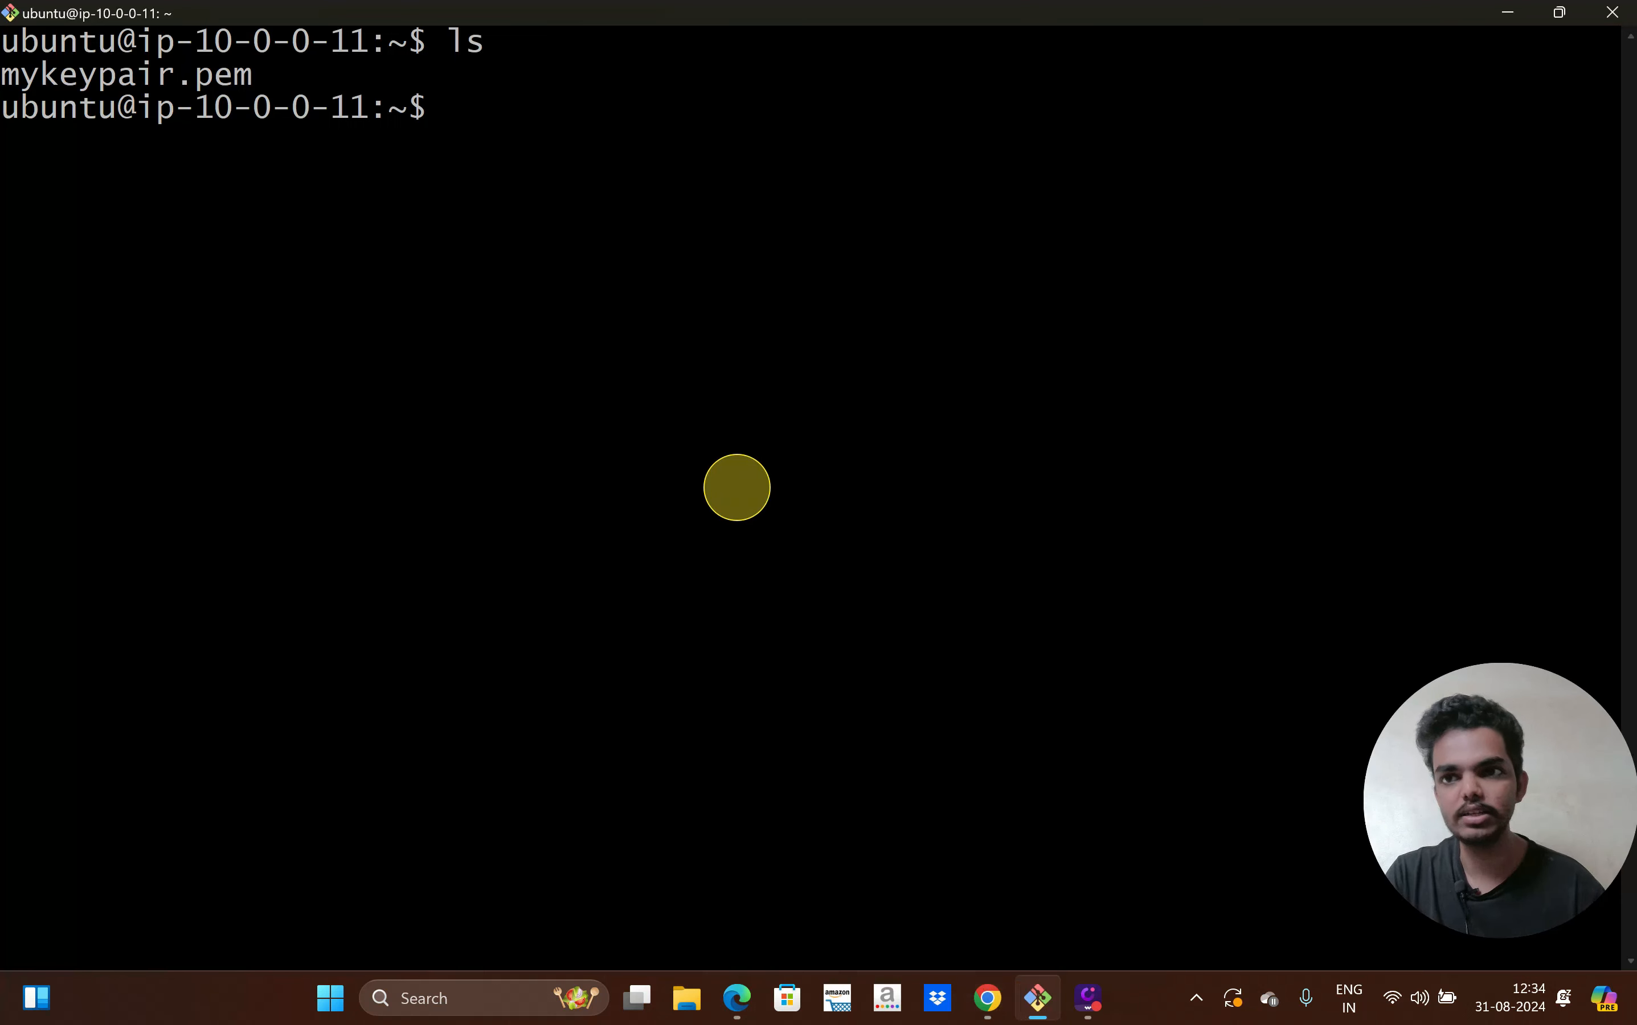
{"action": "right_click", "coordinate": [615, 303]}
{"action": "left_click", "coordinate": [672, 375]}
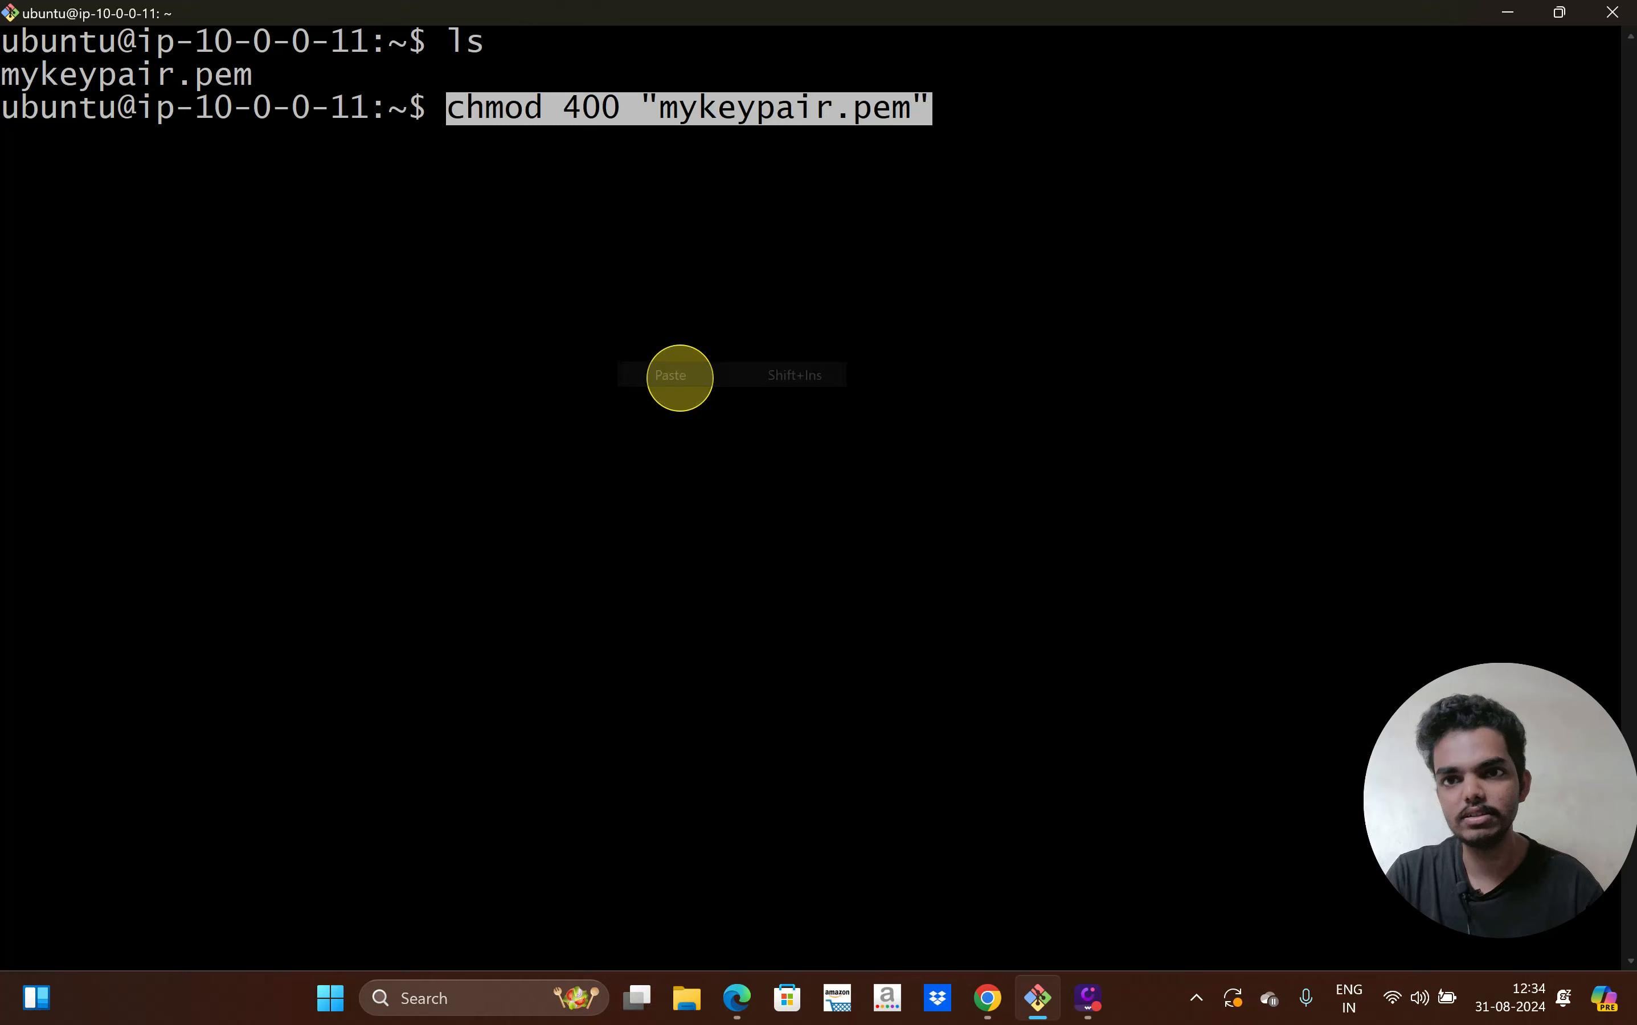
{"action": "key", "text": "Return"}
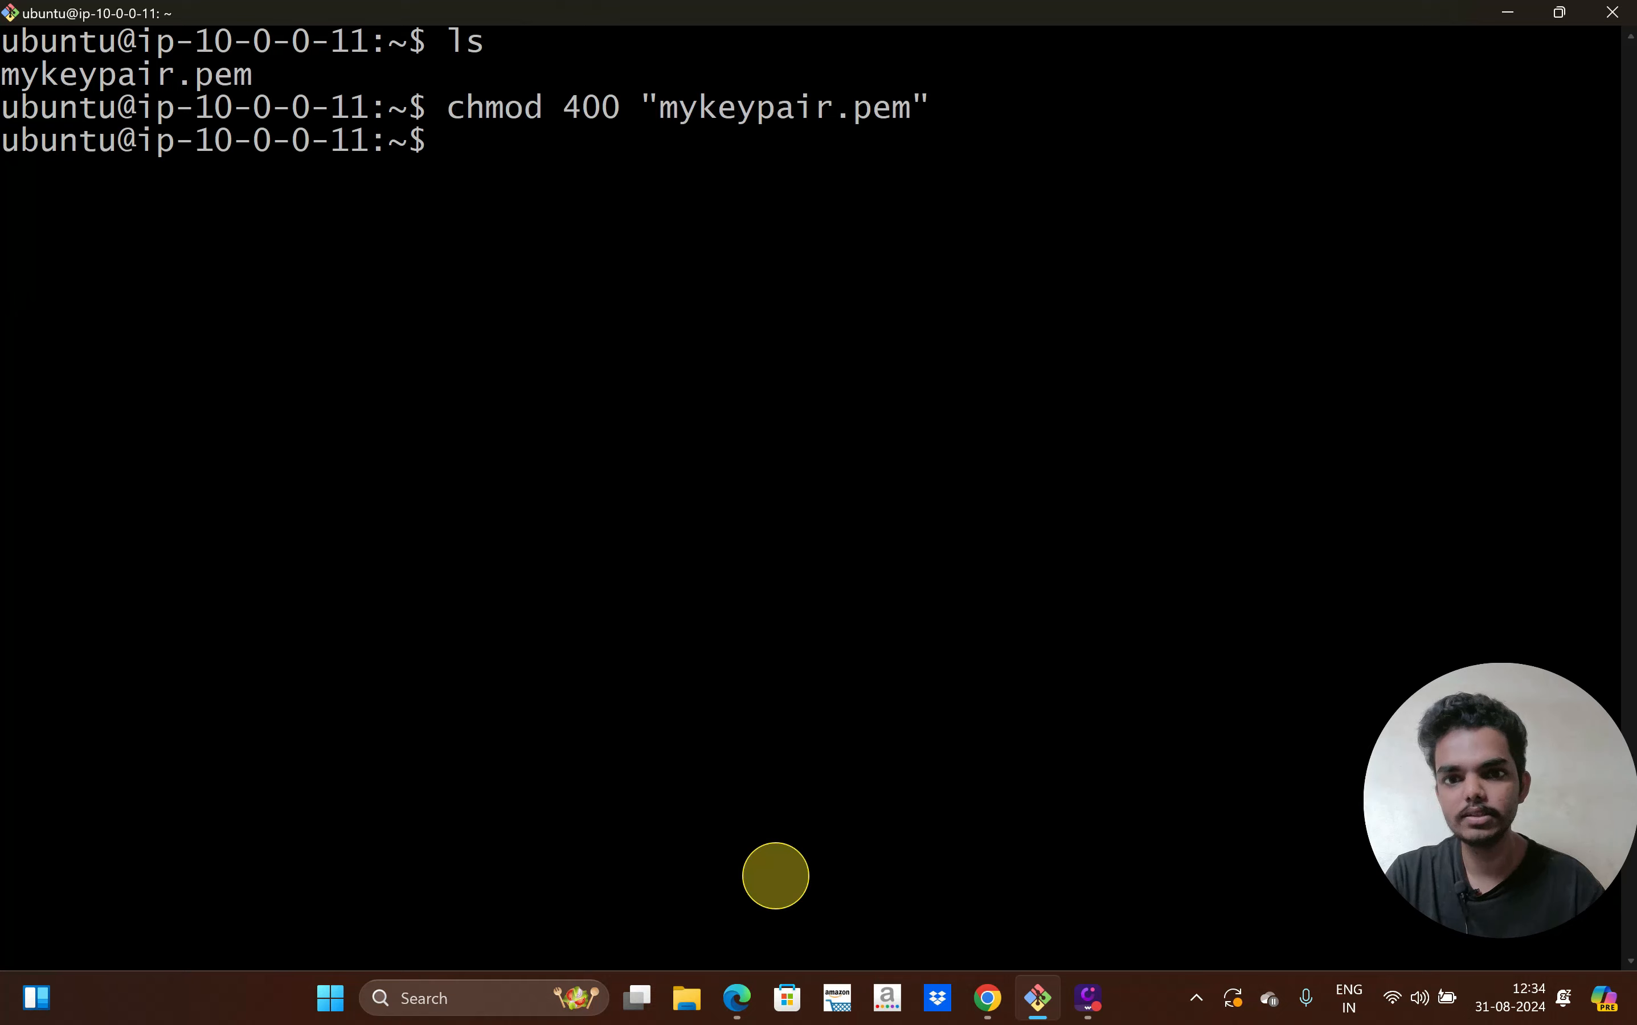
Copy and run the ssh command to reach the private instance at 10.0.128.163, then clear the screen
{"action": "left_click", "coordinate": [987, 997]}
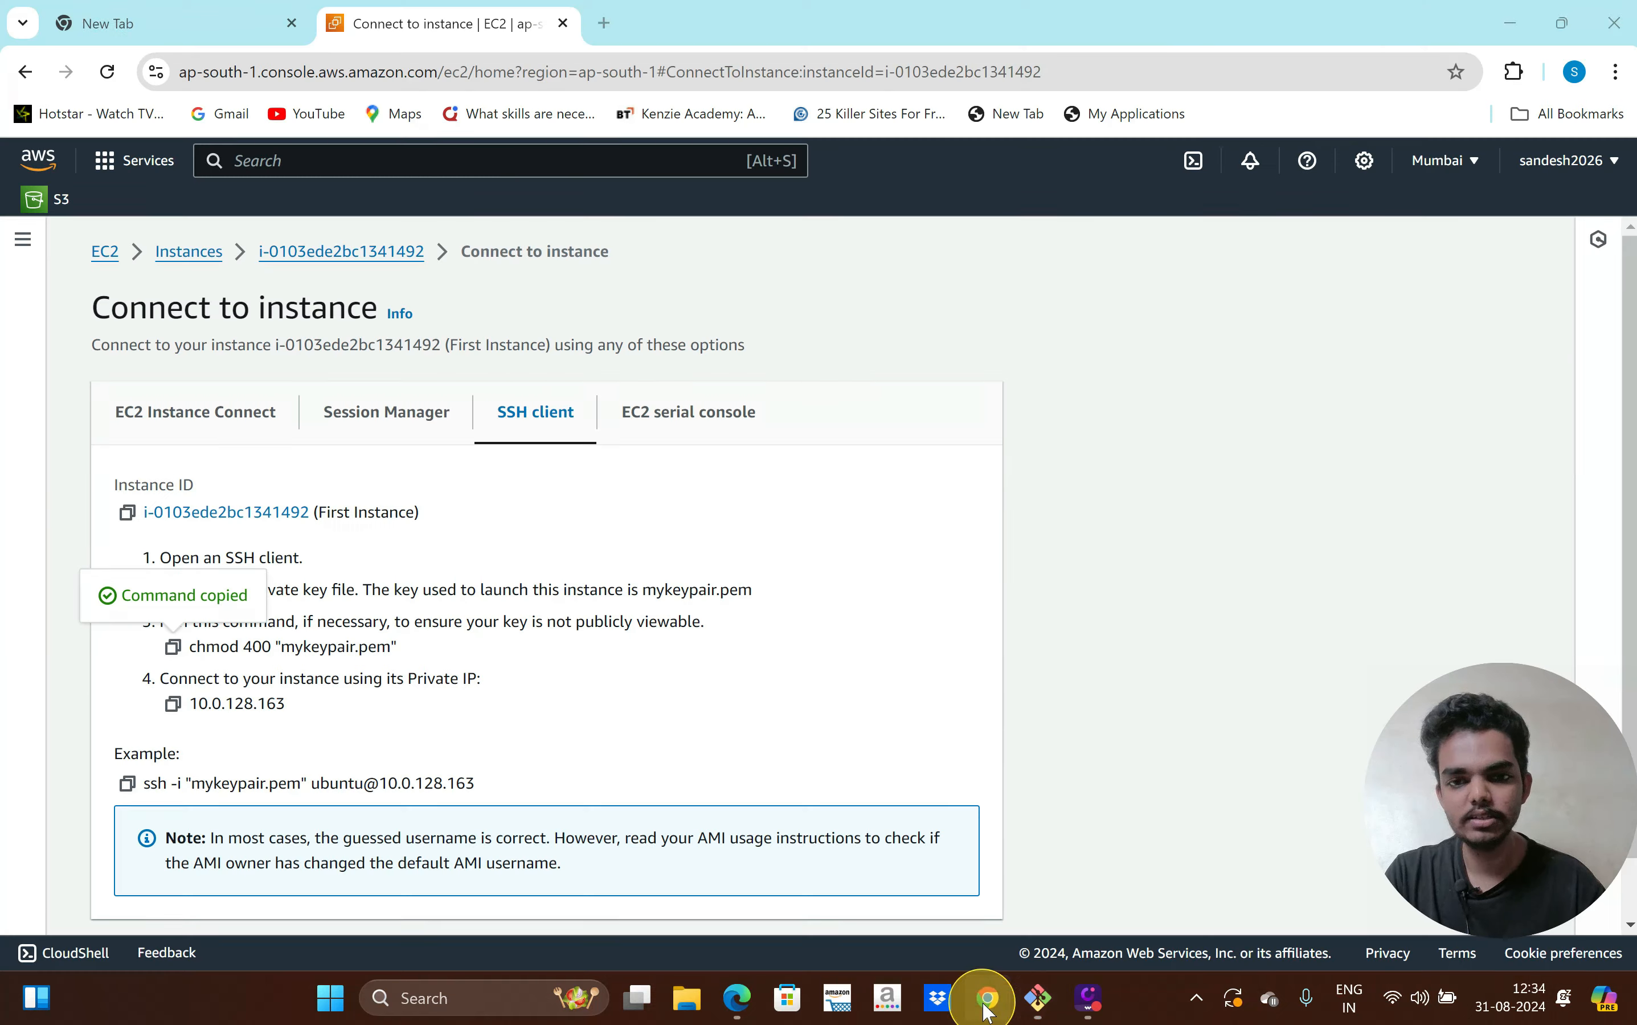
{"action": "left_click", "coordinate": [127, 783]}
{"action": "left_click", "coordinate": [1038, 1003]}
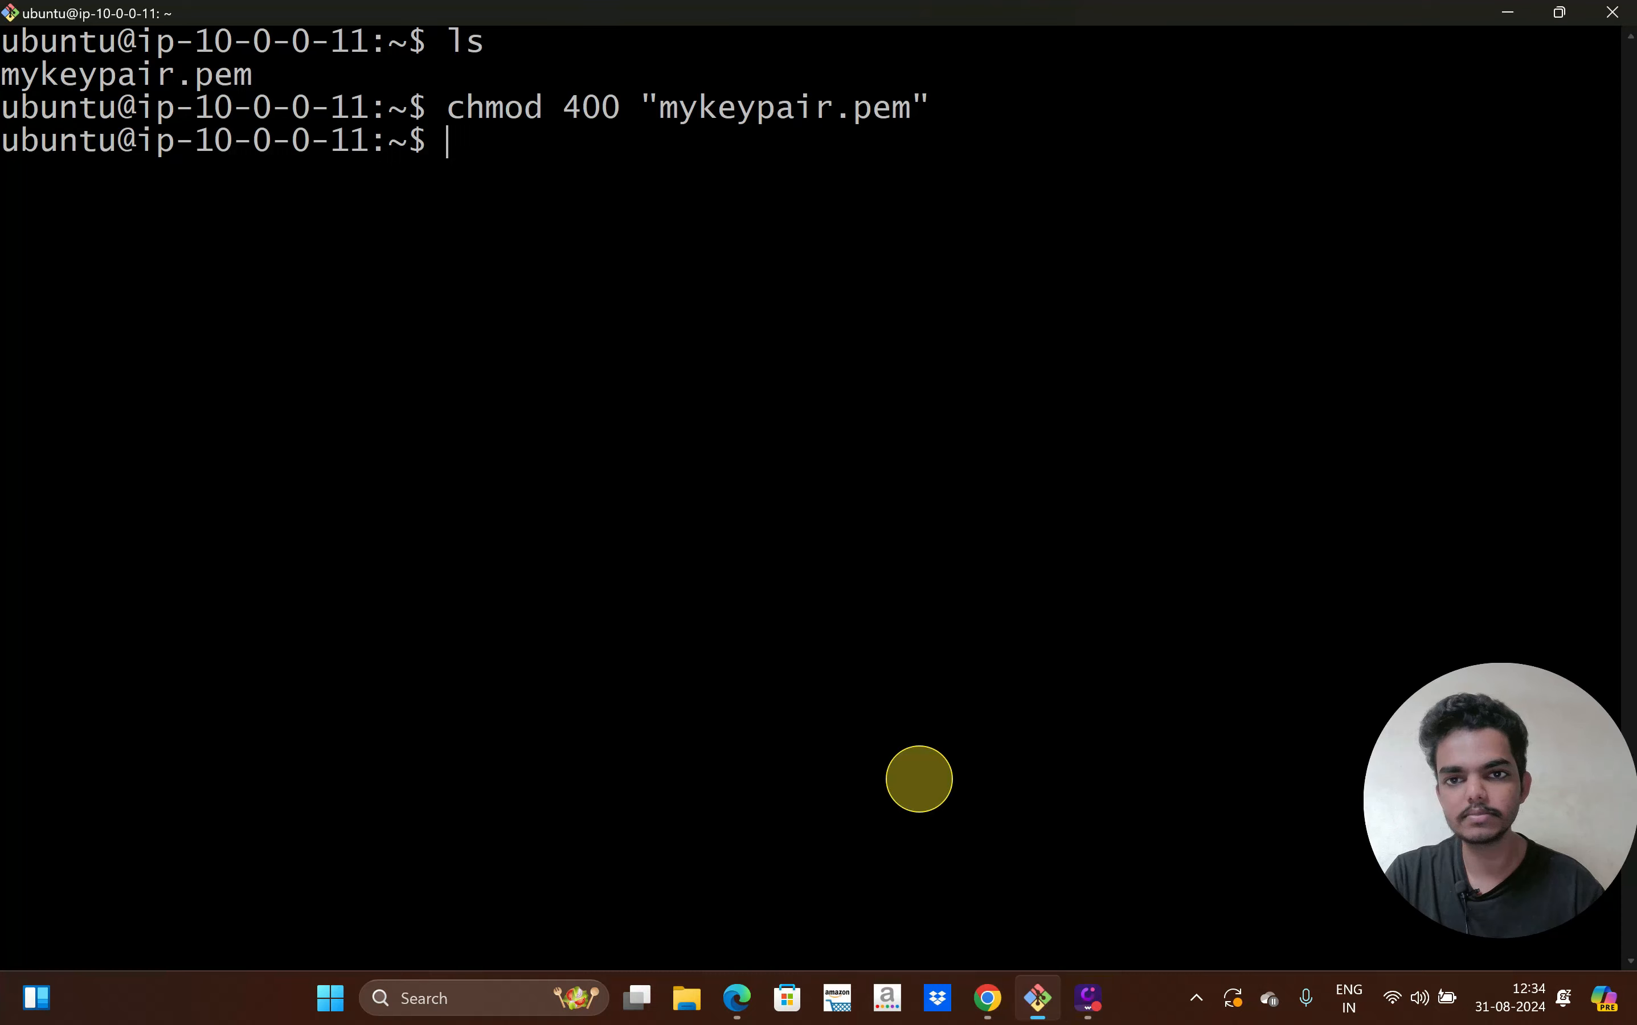
{"action": "right_click", "coordinate": [801, 474]}
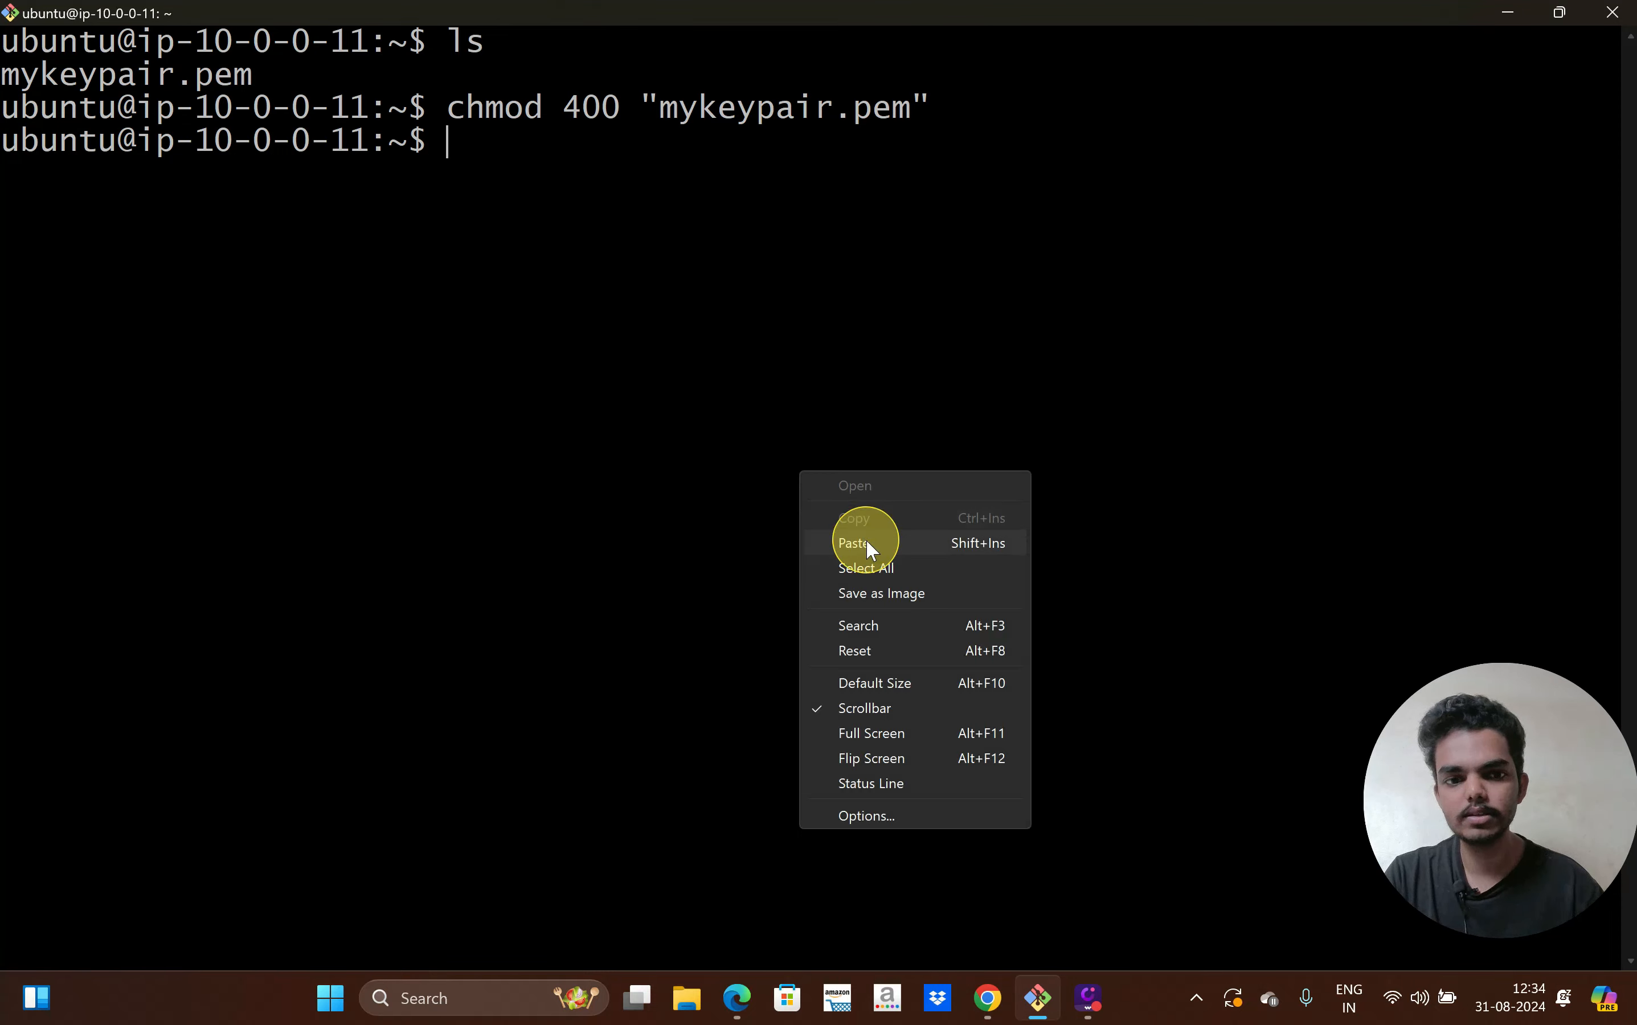
{"action": "left_click", "coordinate": [851, 548]}
{"action": "key", "text": "Return"}
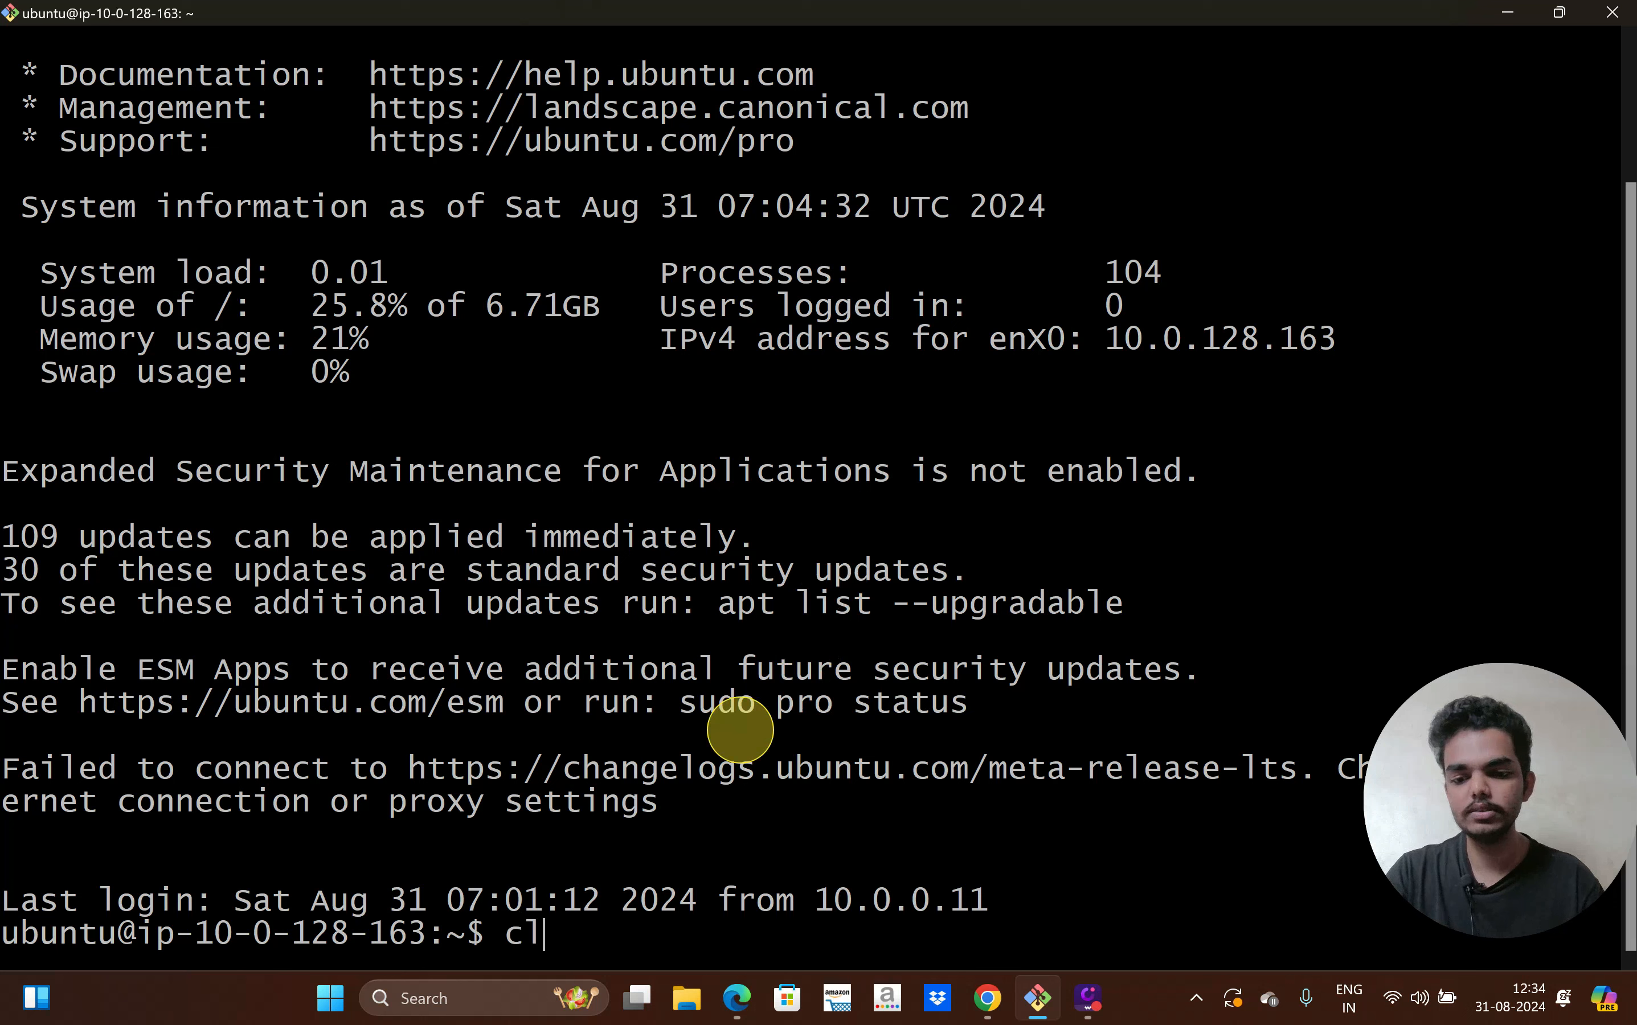
{"action": "type", "text": "clear"}
{"action": "key", "text": "Return"}
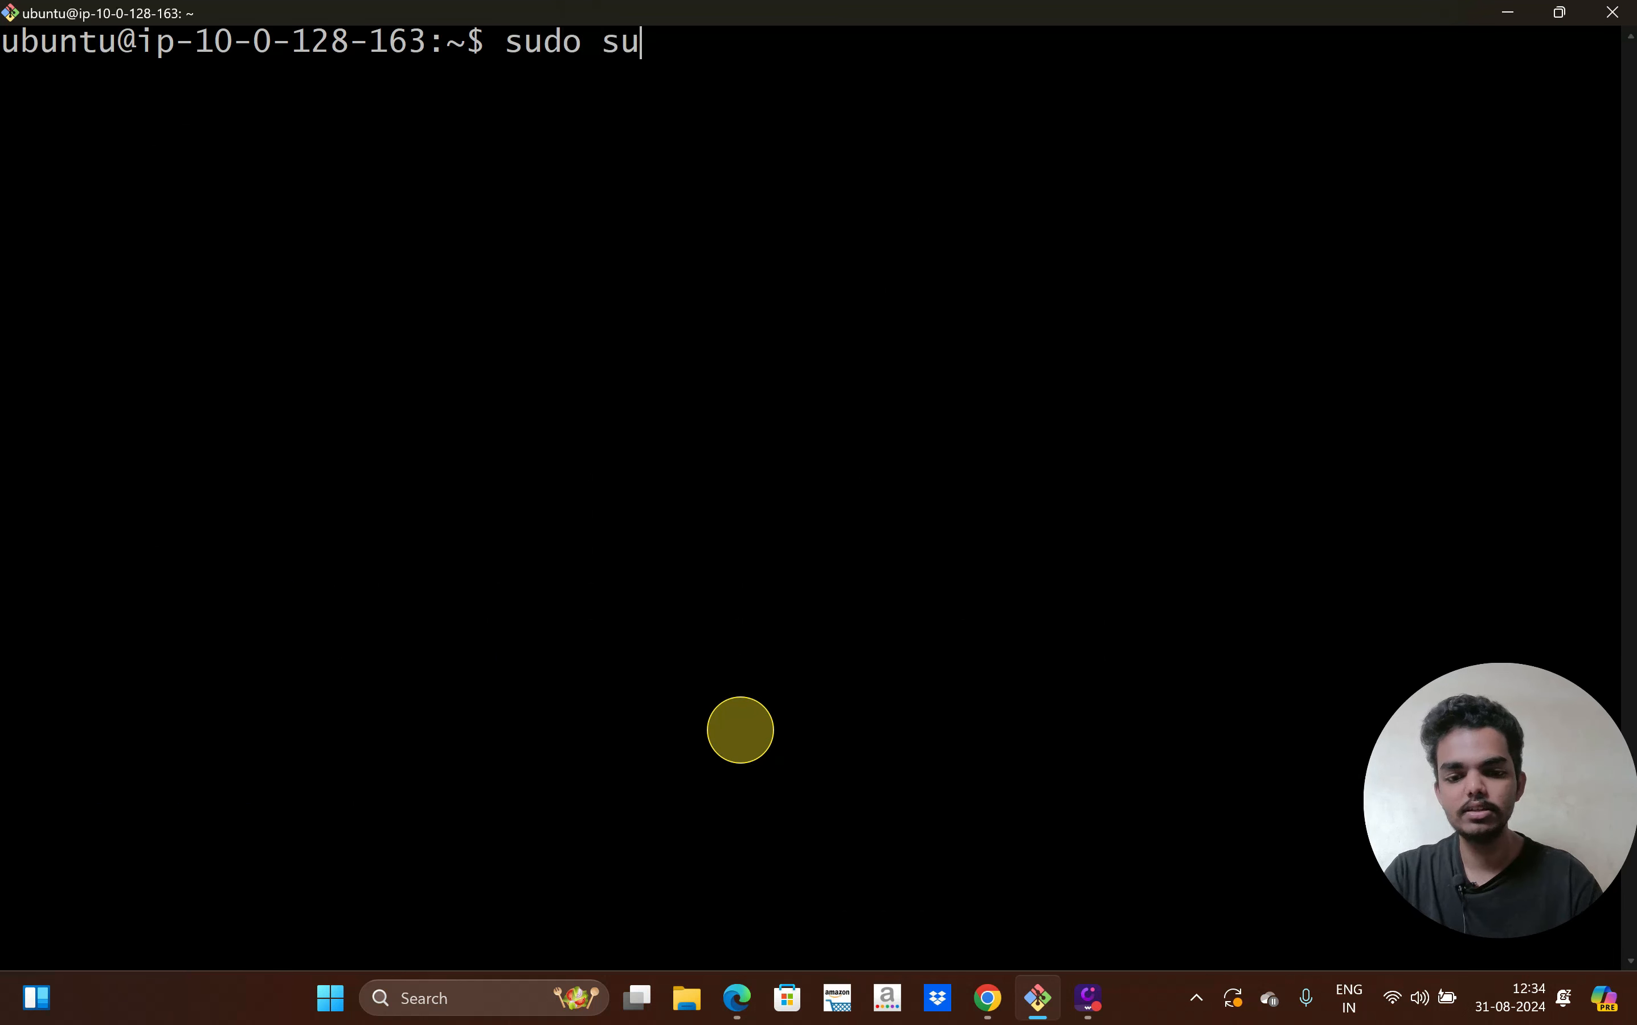
Become root with sudo su - and run apt update, which stalls at 0% reaching ap-south-1.ec2.archive.ubuntu.com
{"action": "type", "text": "sudo su -"}
{"action": "key", "text": "Return"}
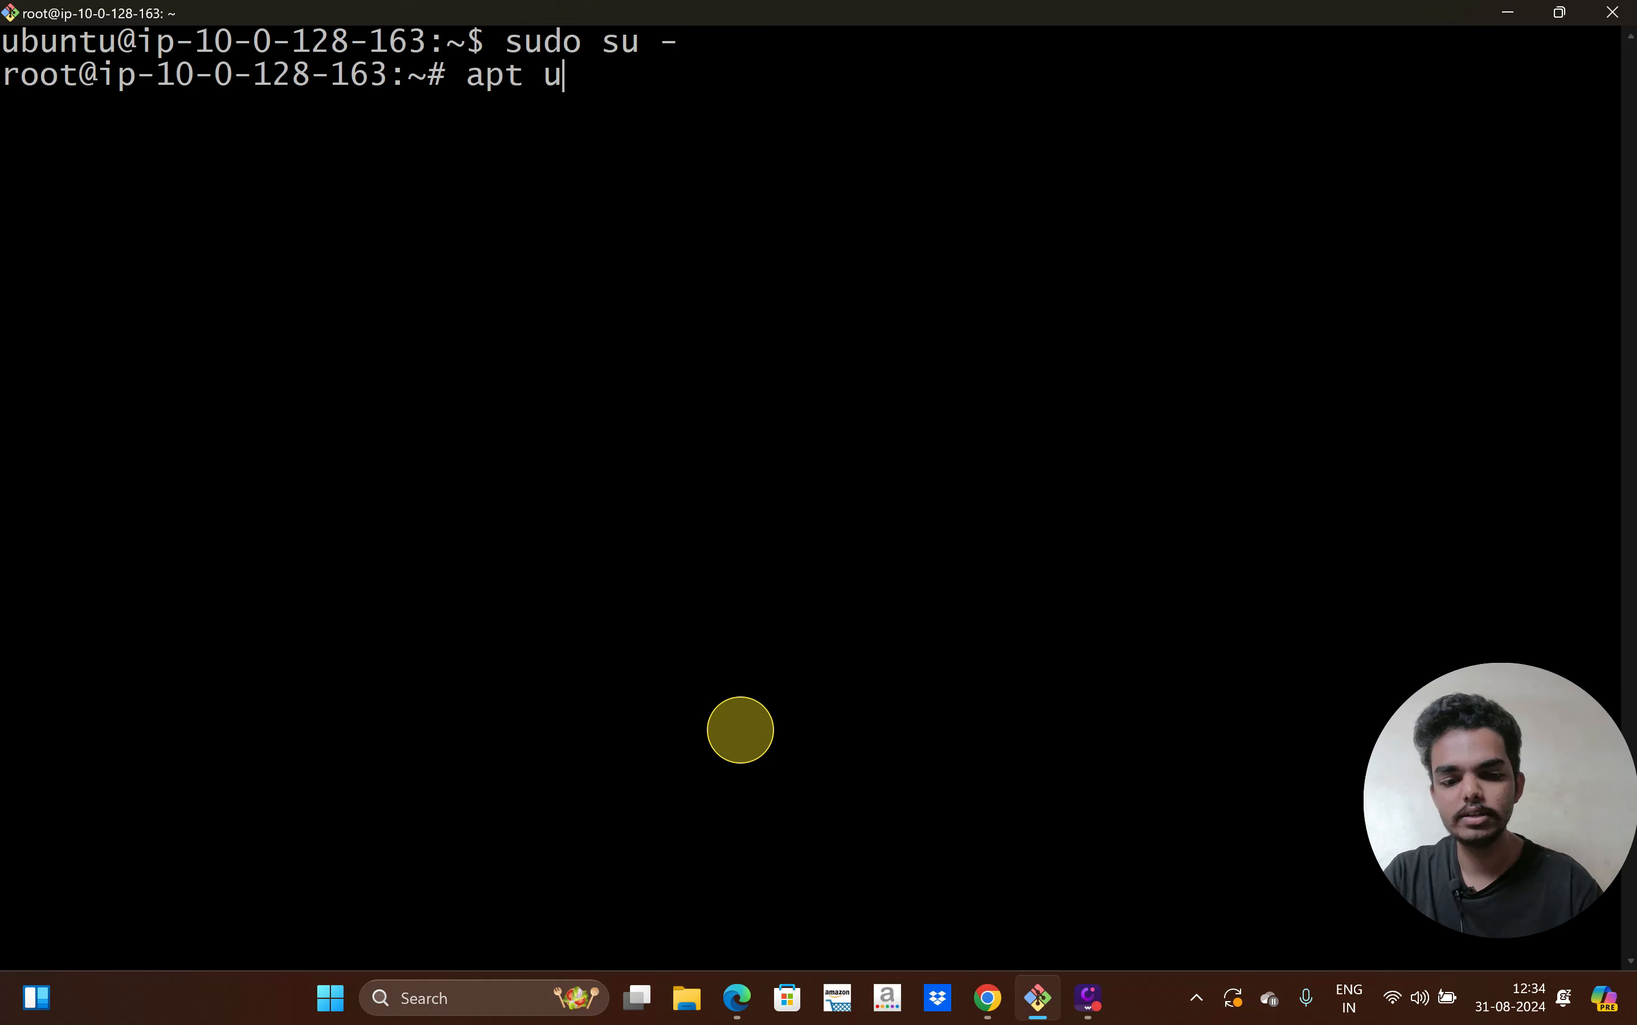
{"action": "type", "text": "apt update"}
{"action": "key", "text": "Return"}
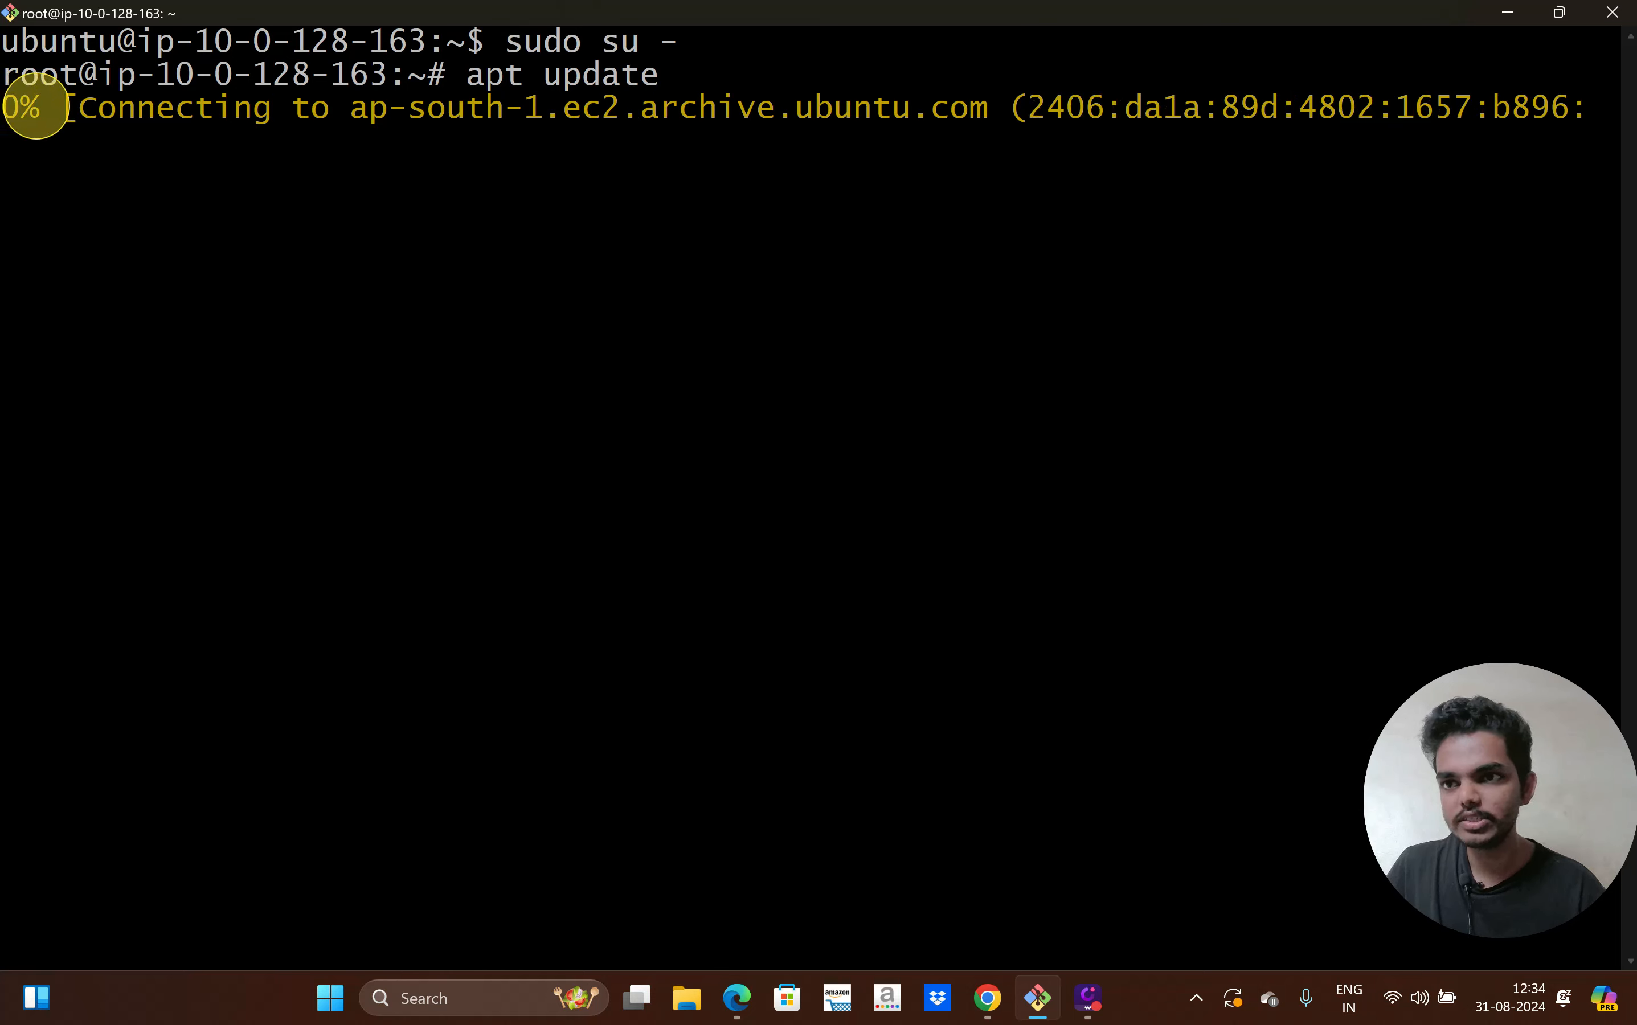
{"action": "double_click", "coordinate": [20, 106]}
{"action": "left_click_drag", "start_coordinate": [353, 106], "coordinate": [973, 109]}
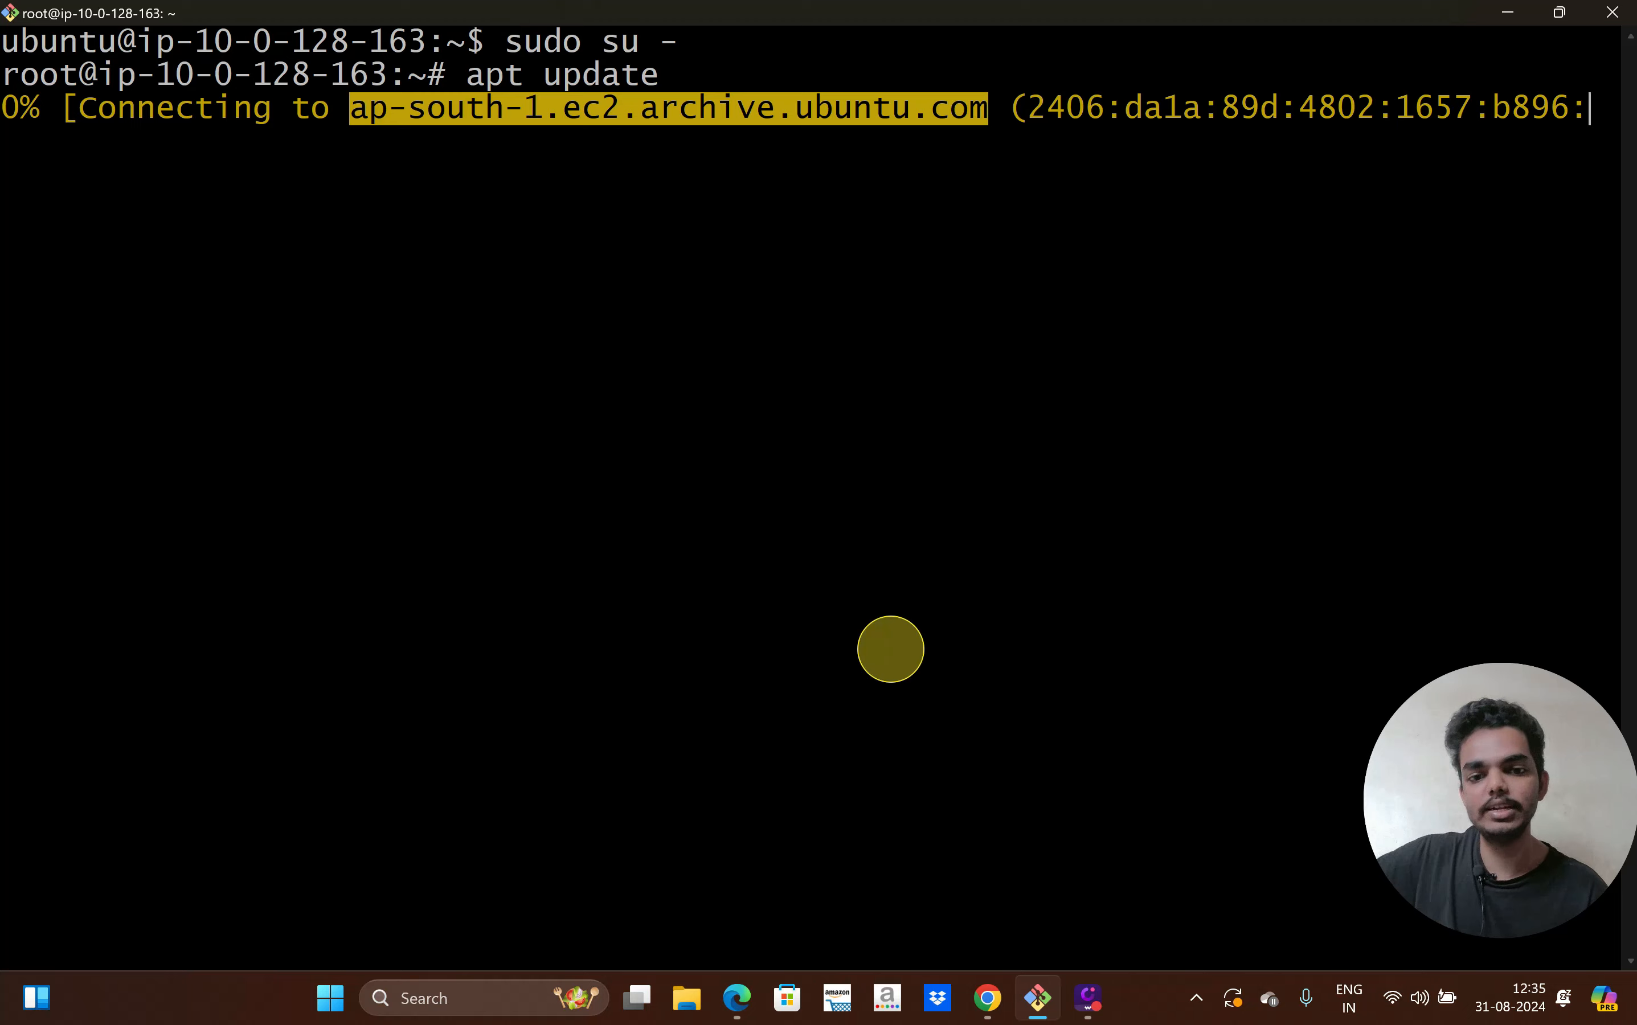
Search for vpc, open the VPC console, and review the two Available production NAT gateways
{"action": "left_click", "coordinate": [990, 1001]}
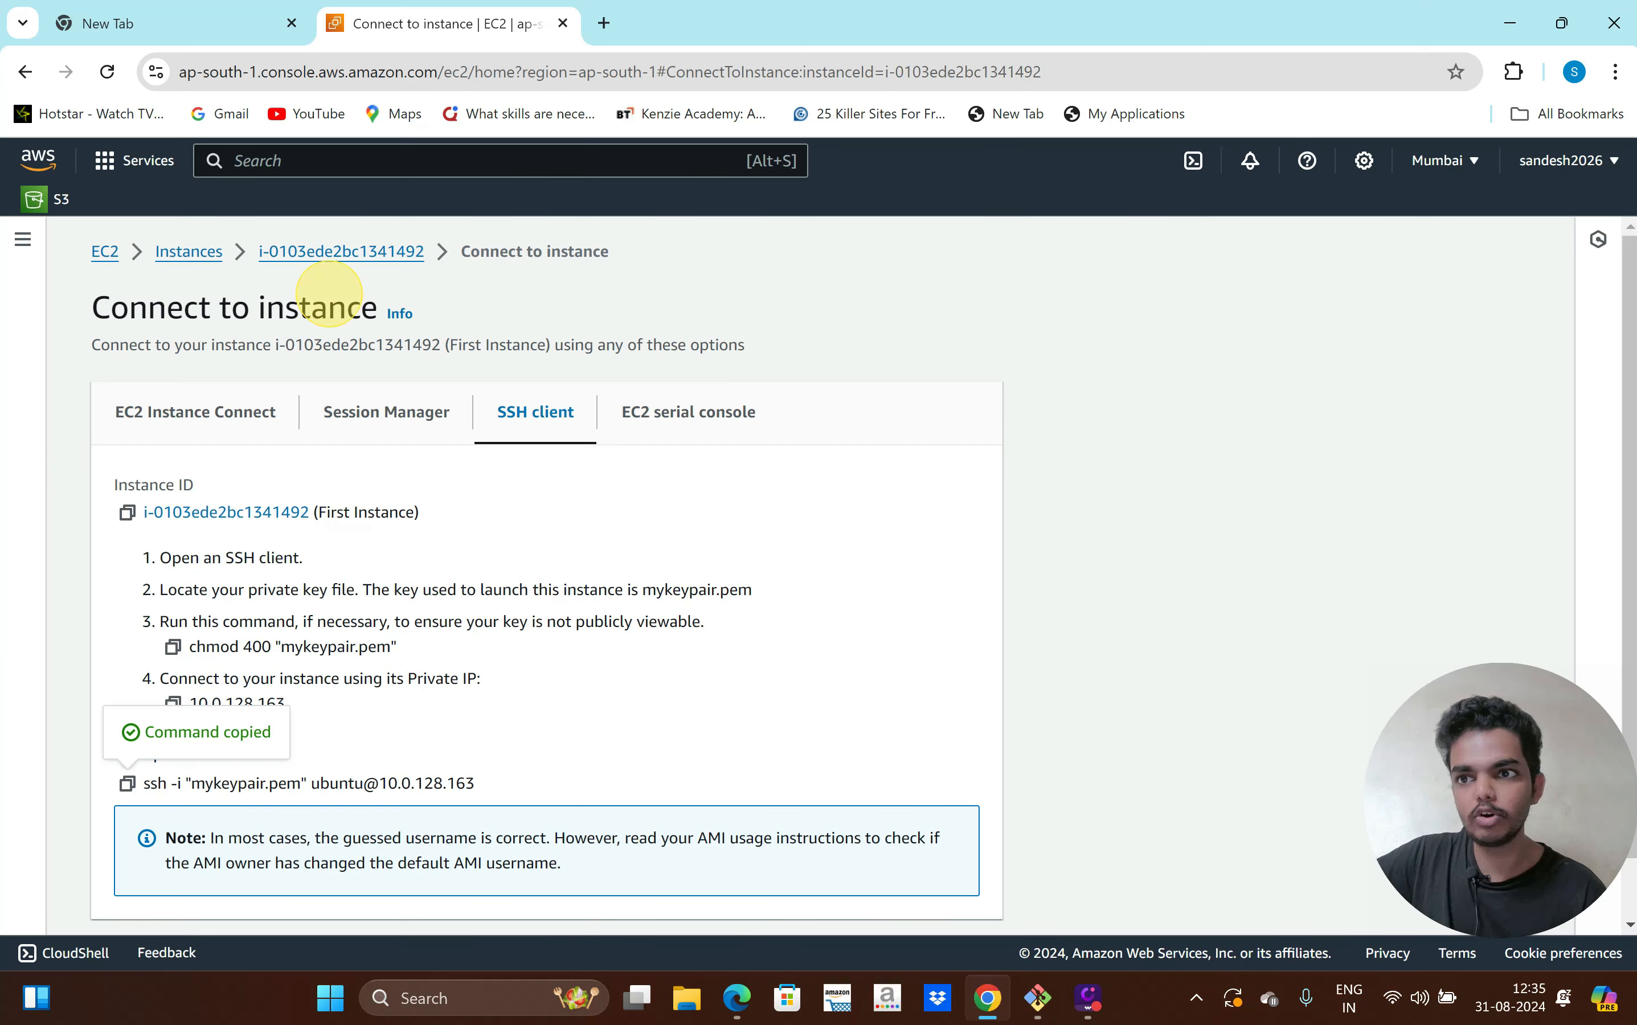
{"action": "left_click", "coordinate": [255, 161]}
{"action": "type", "text": "v"}
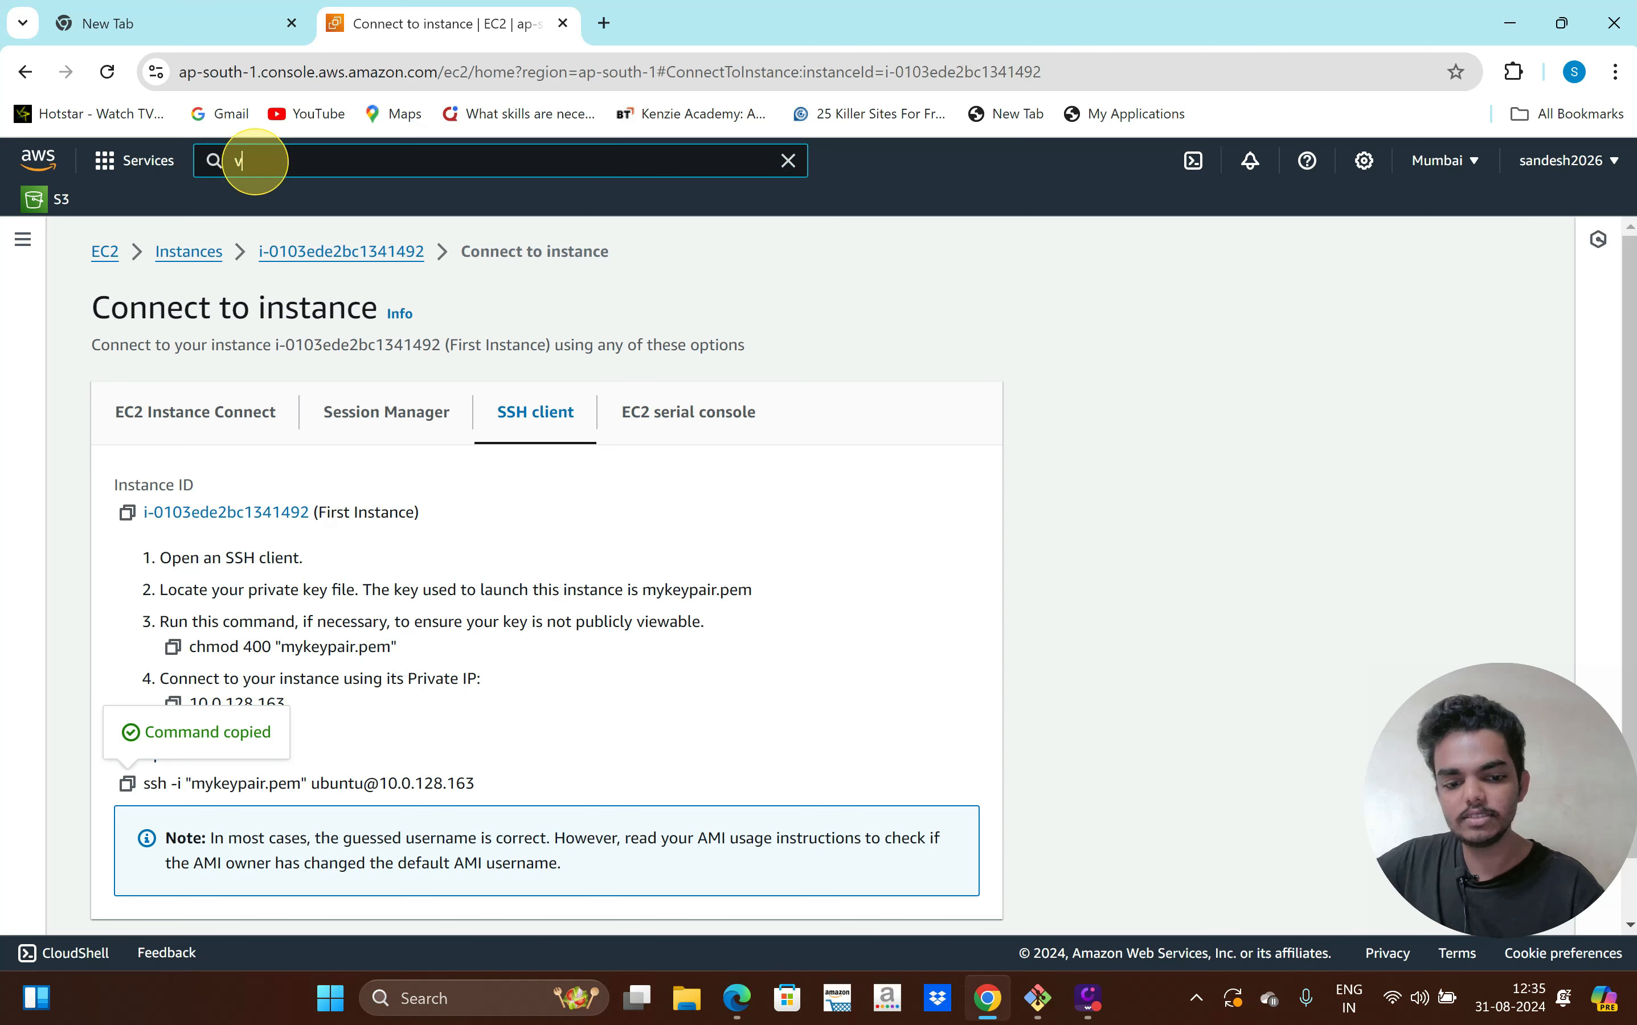
{"action": "type", "text": "pc"}
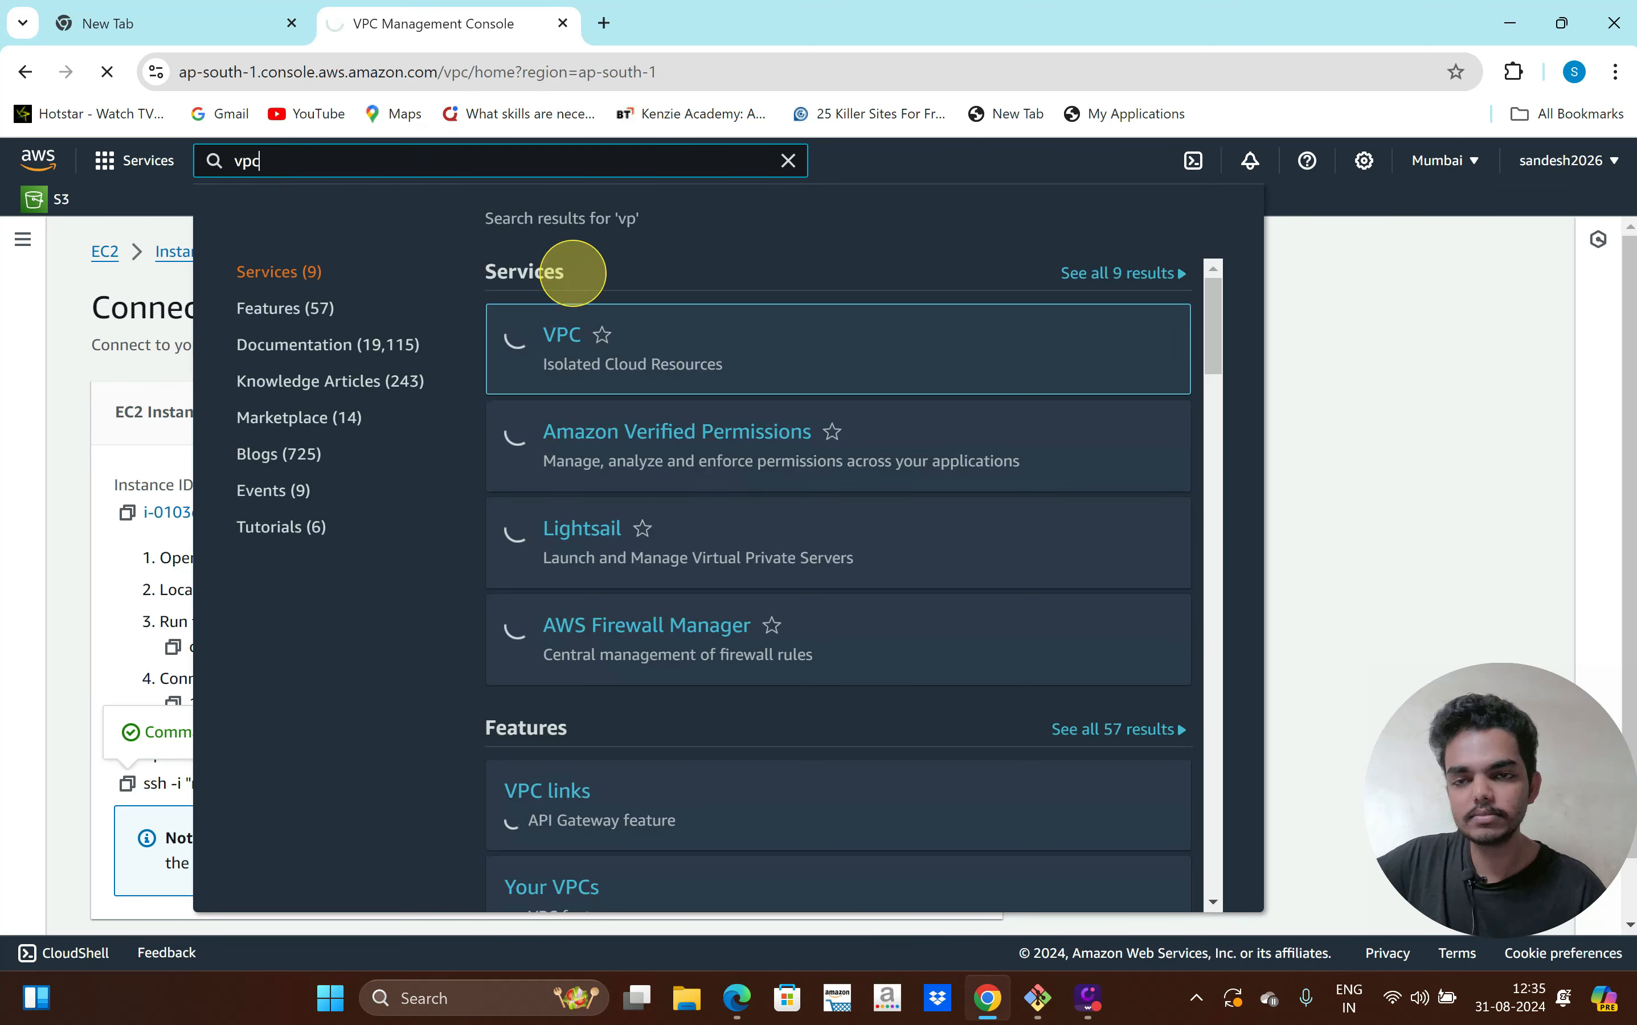
{"action": "left_click", "coordinate": [567, 339]}
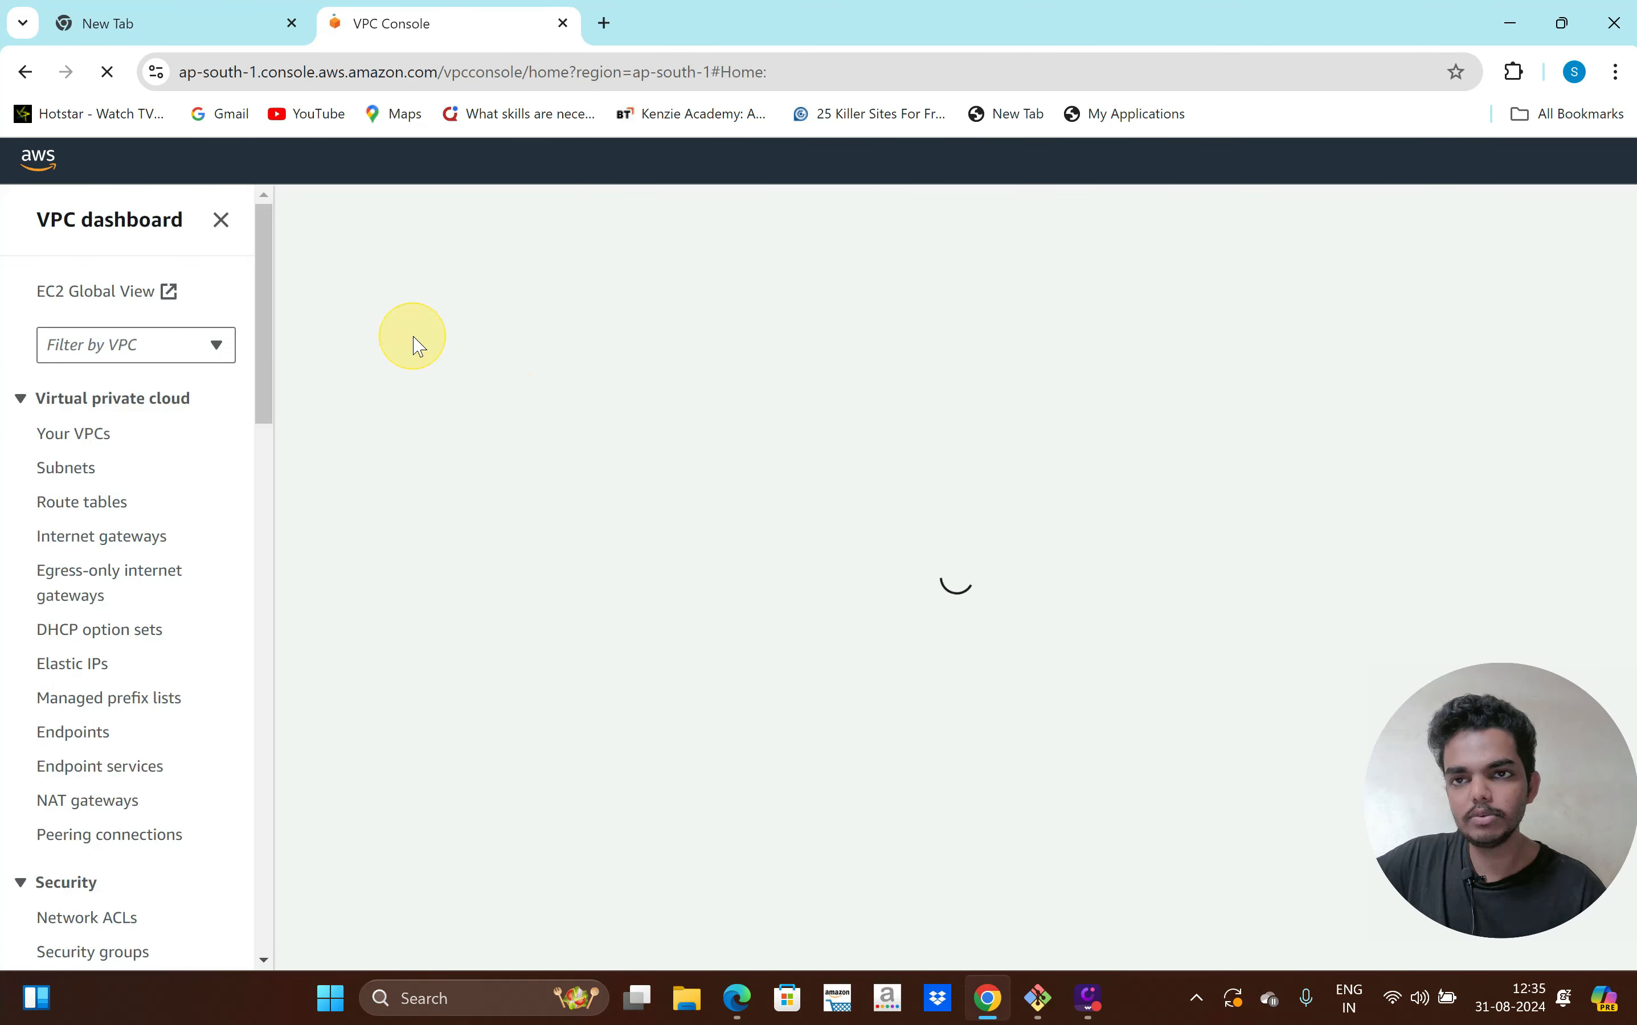
{"action": "scroll", "coordinate": [129, 595], "scroll_direction": "down", "scroll_amount": 1}
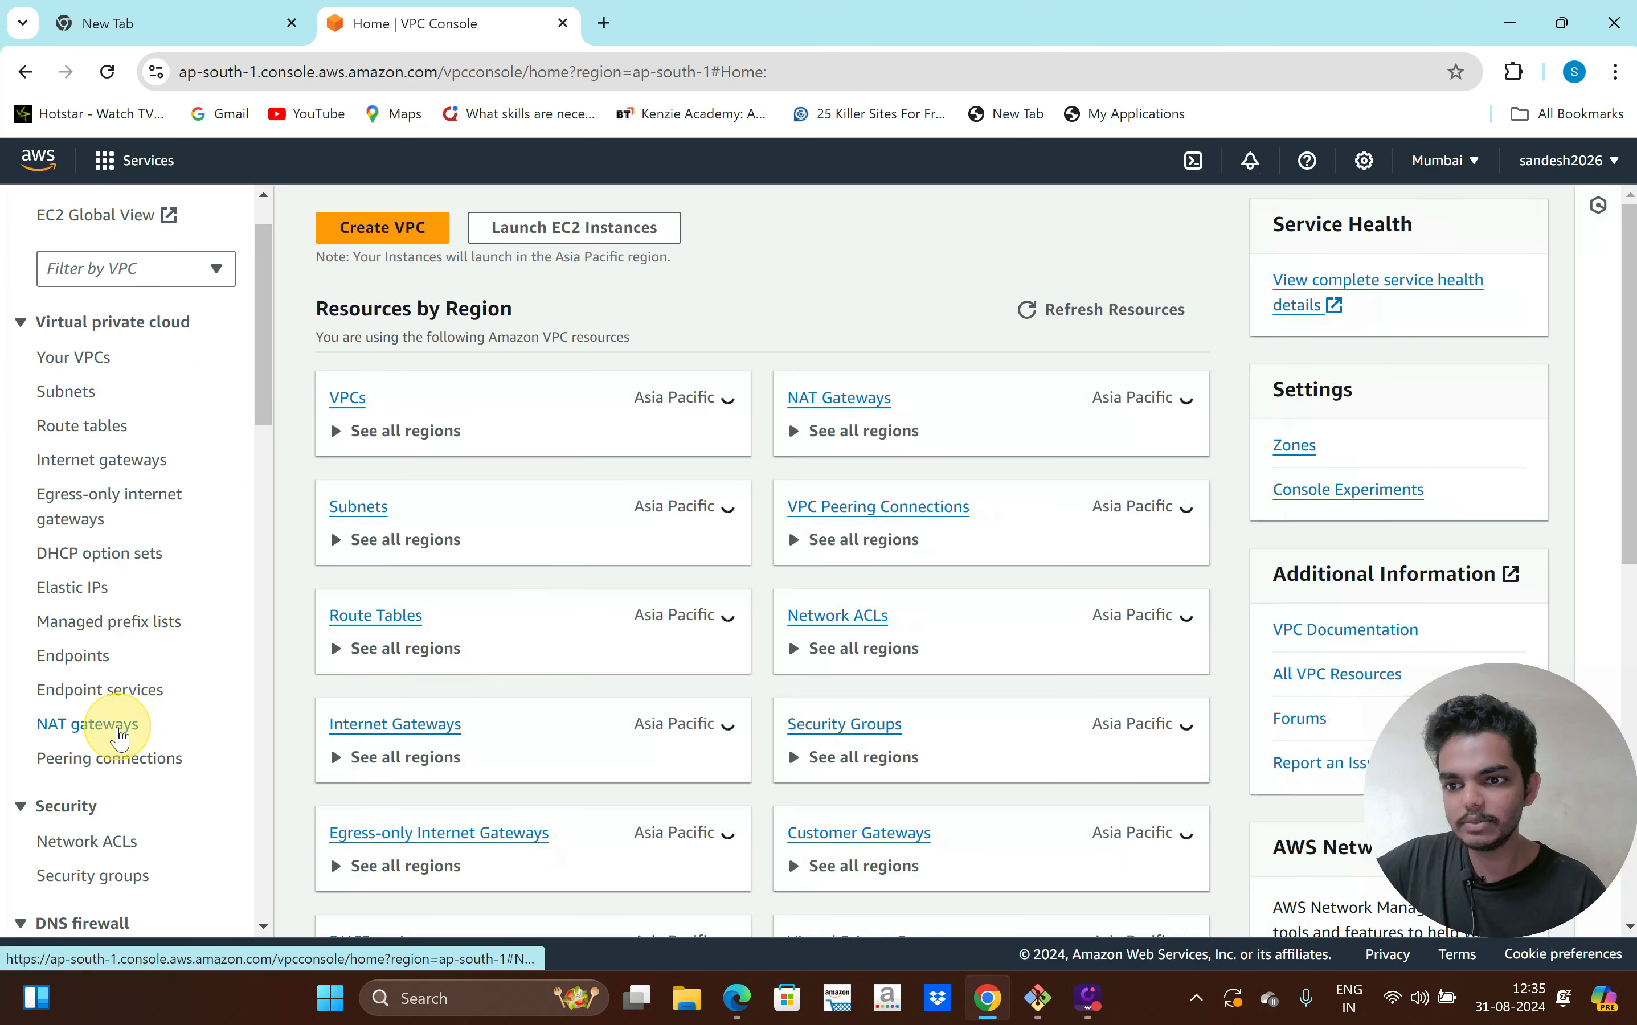
{"action": "left_click", "coordinate": [118, 736]}
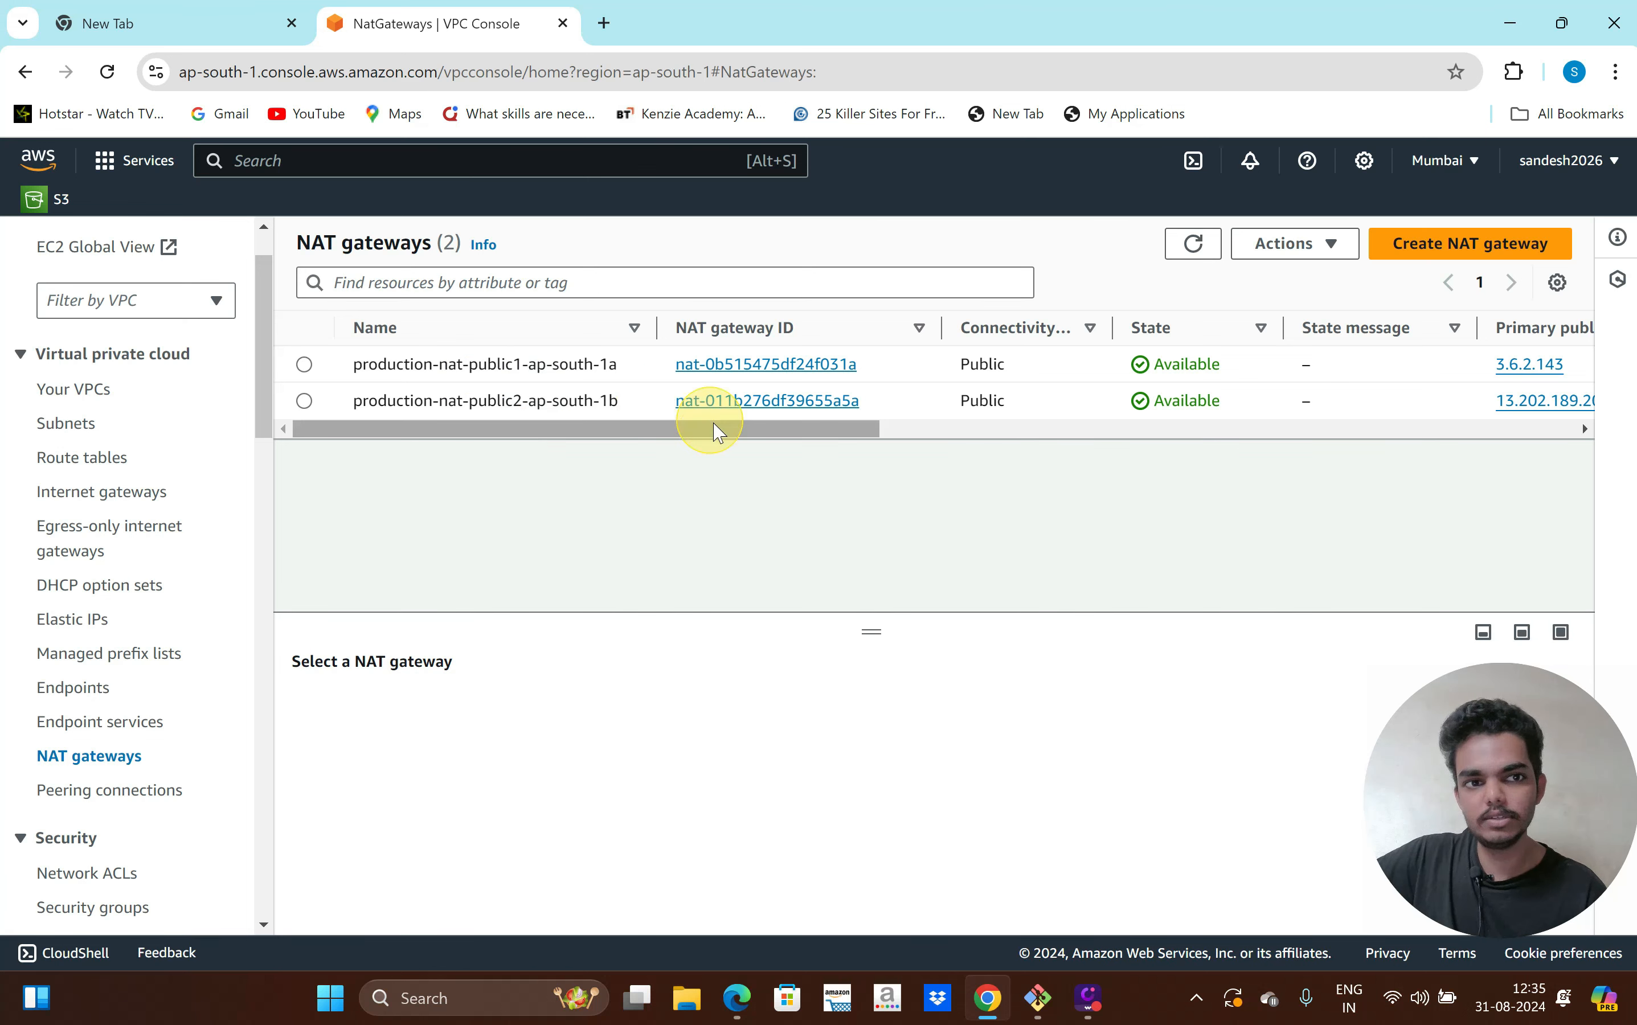
{"action": "scroll", "coordinate": [143, 672], "scroll_direction": "down", "scroll_amount": 1}
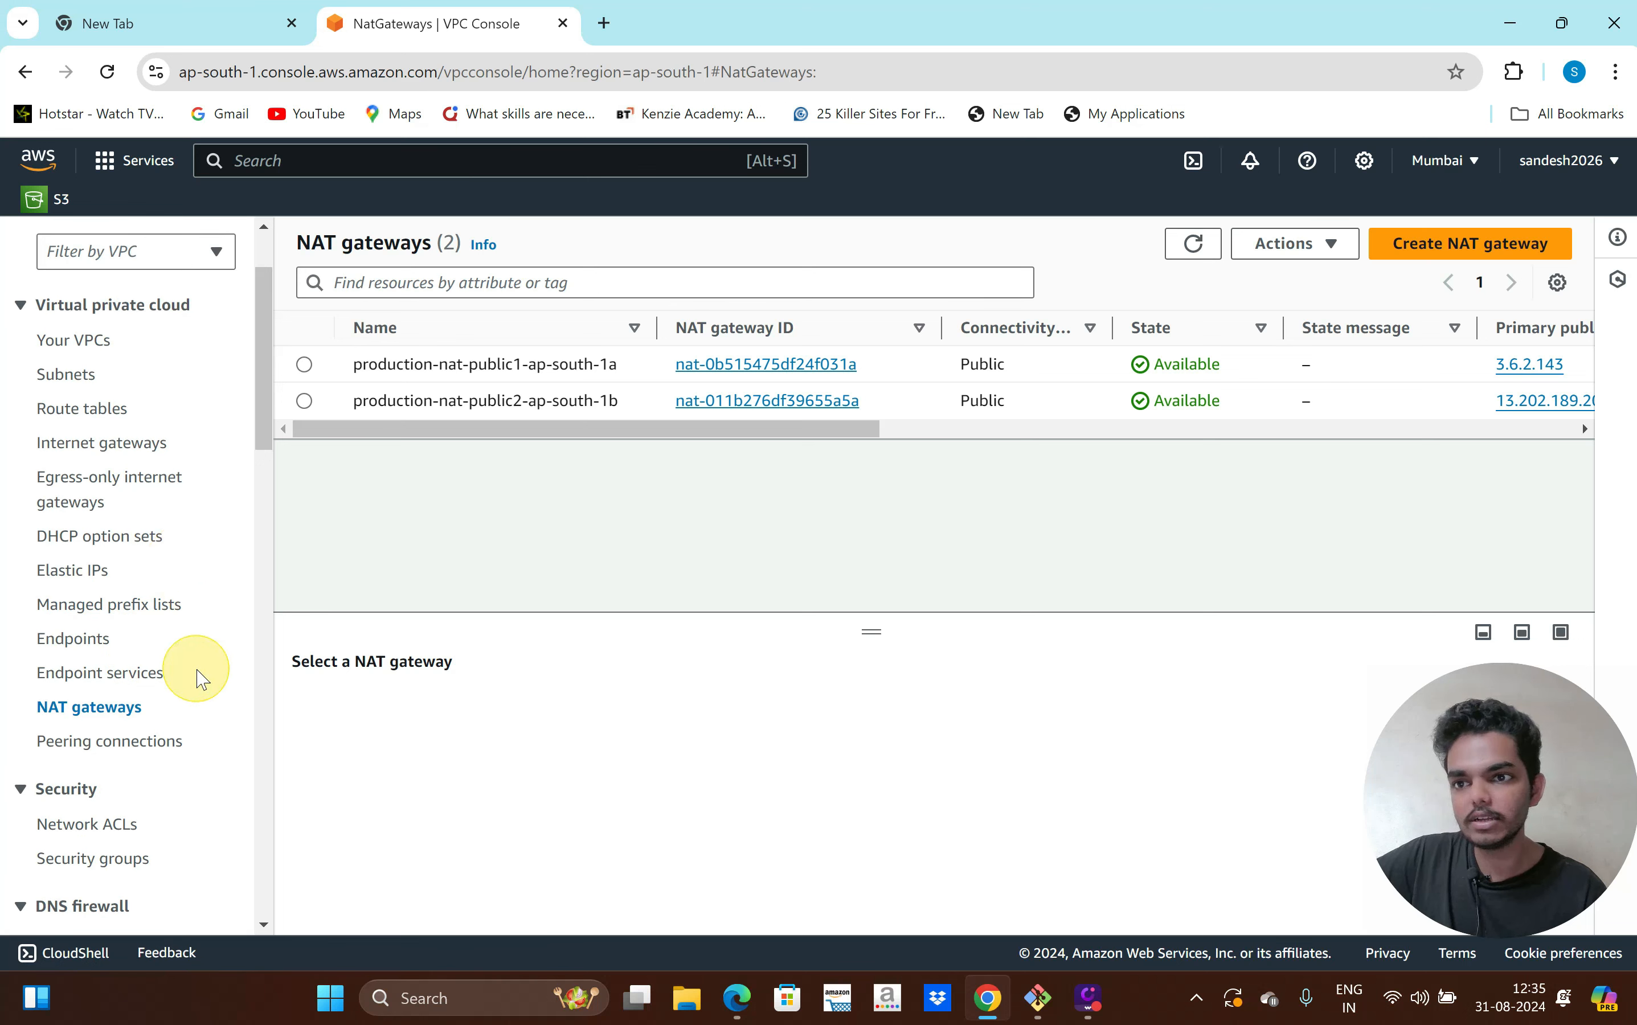
{"action": "scroll", "coordinate": [200, 670], "scroll_direction": "down", "scroll_amount": 4}
{"action": "scroll", "coordinate": [200, 678], "scroll_direction": "down", "scroll_amount": 5}
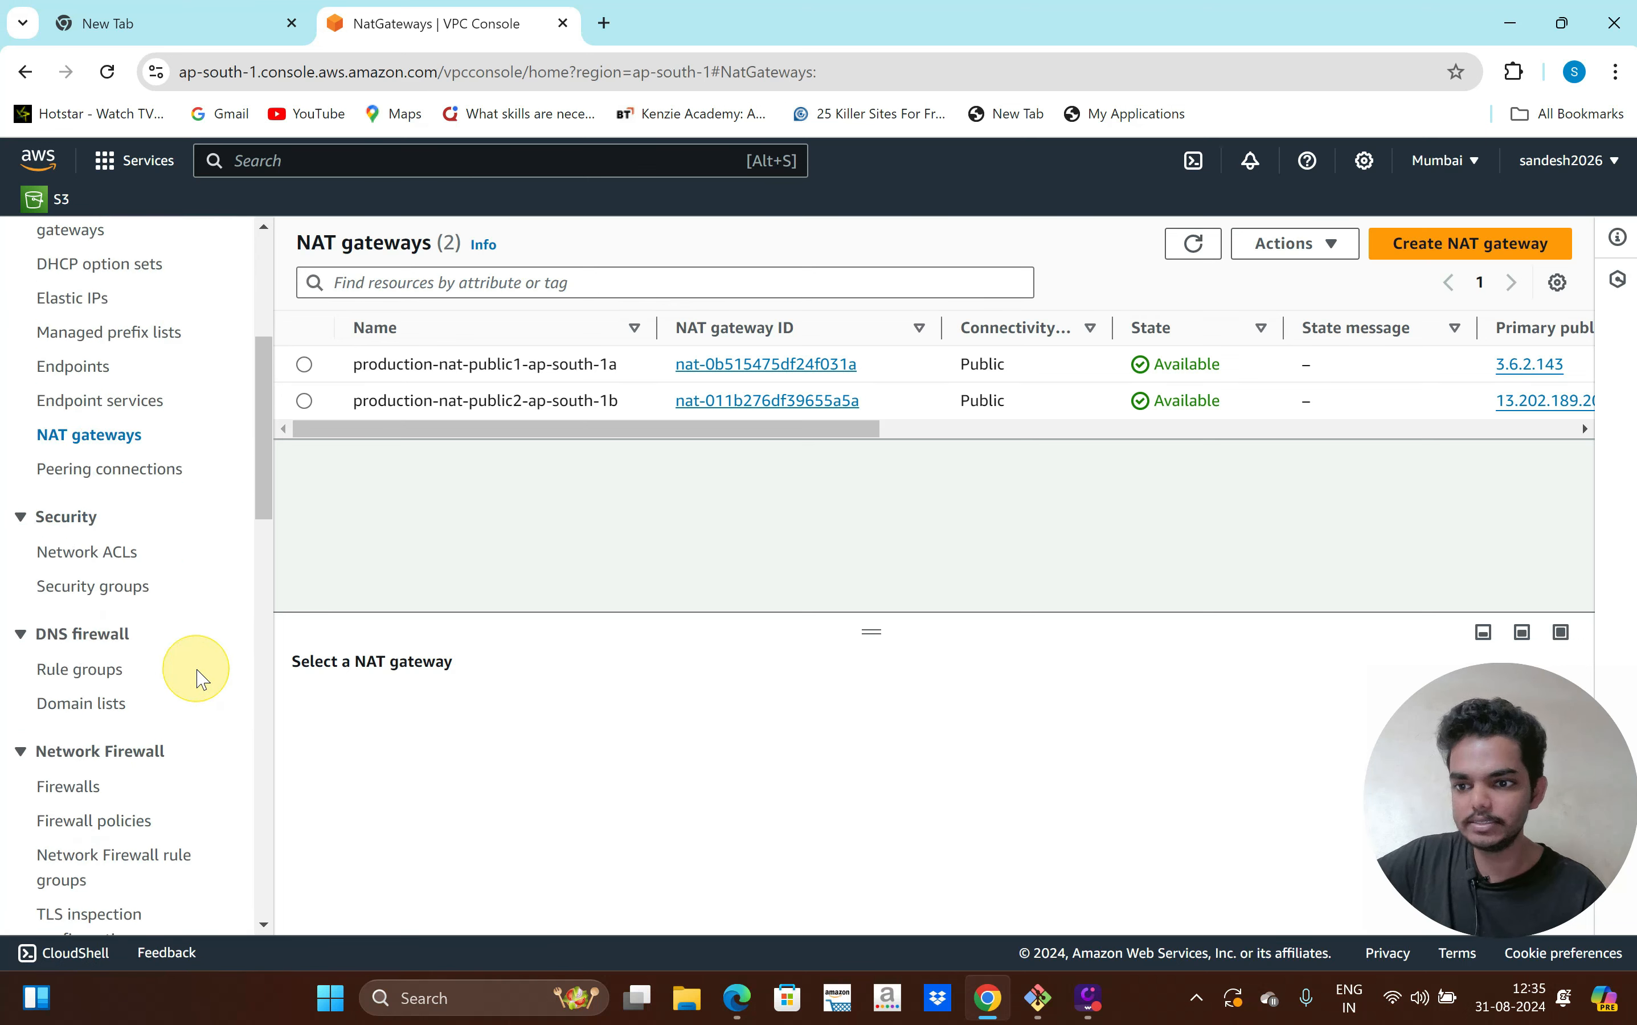
{"action": "scroll", "coordinate": [200, 678], "scroll_direction": "up", "scroll_amount": 8}
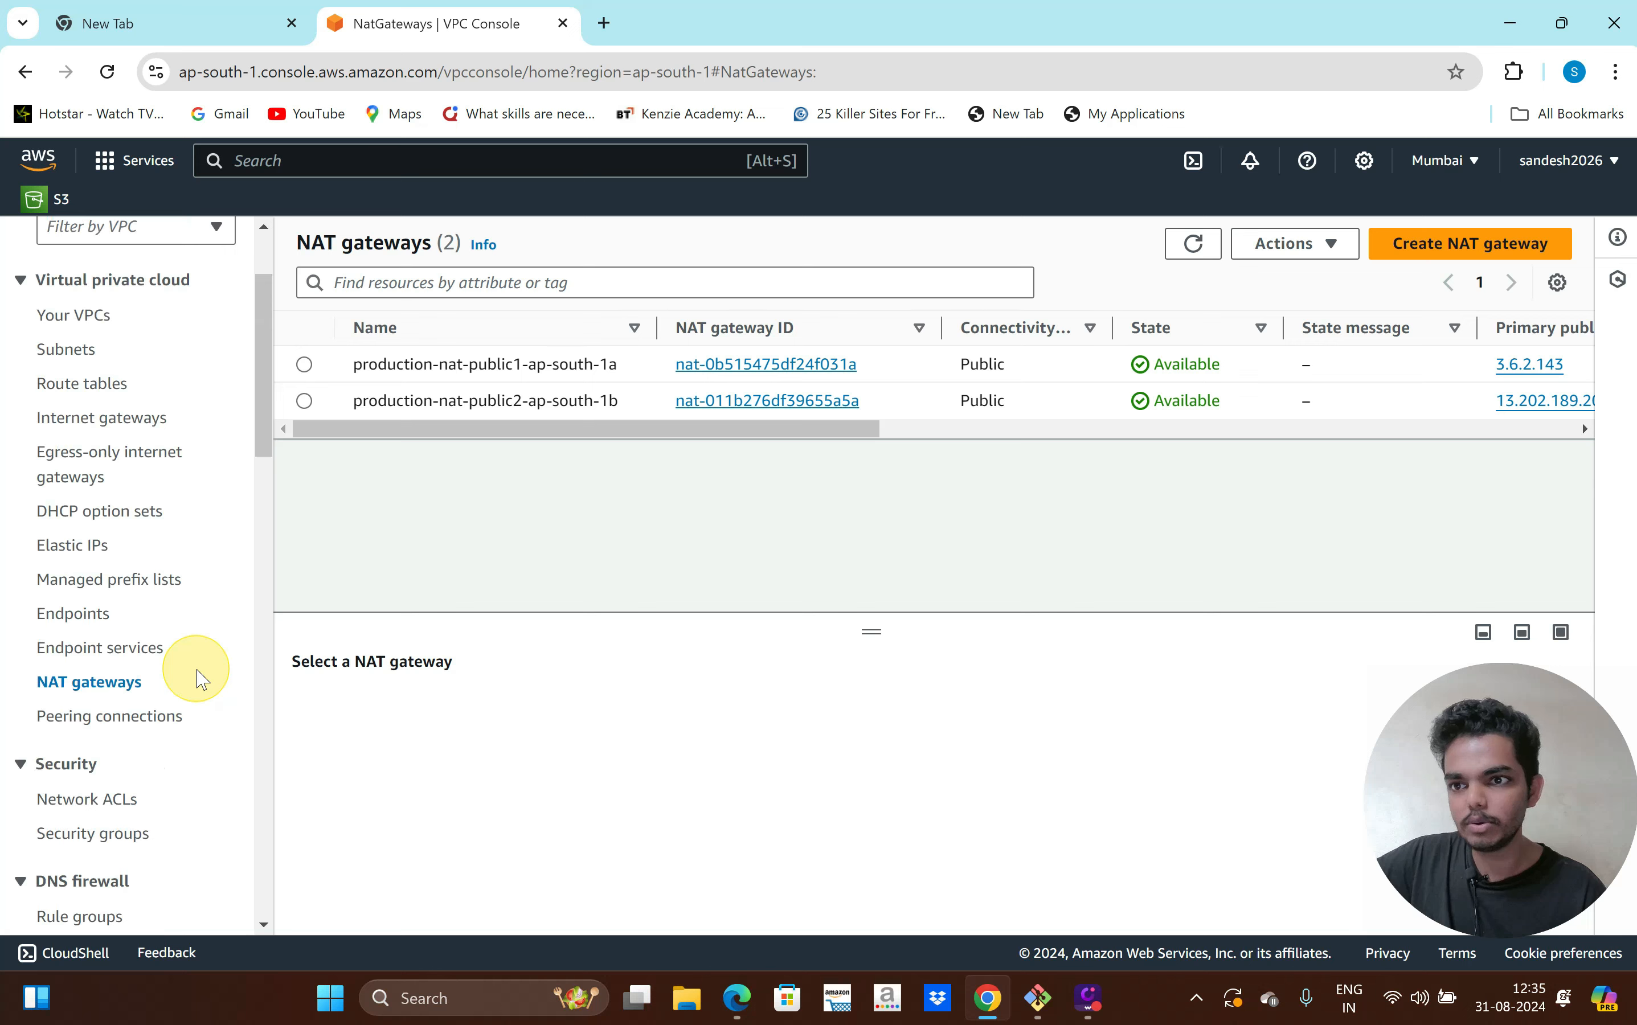
{"action": "scroll", "coordinate": [200, 677], "scroll_direction": "down", "scroll_amount": 10}
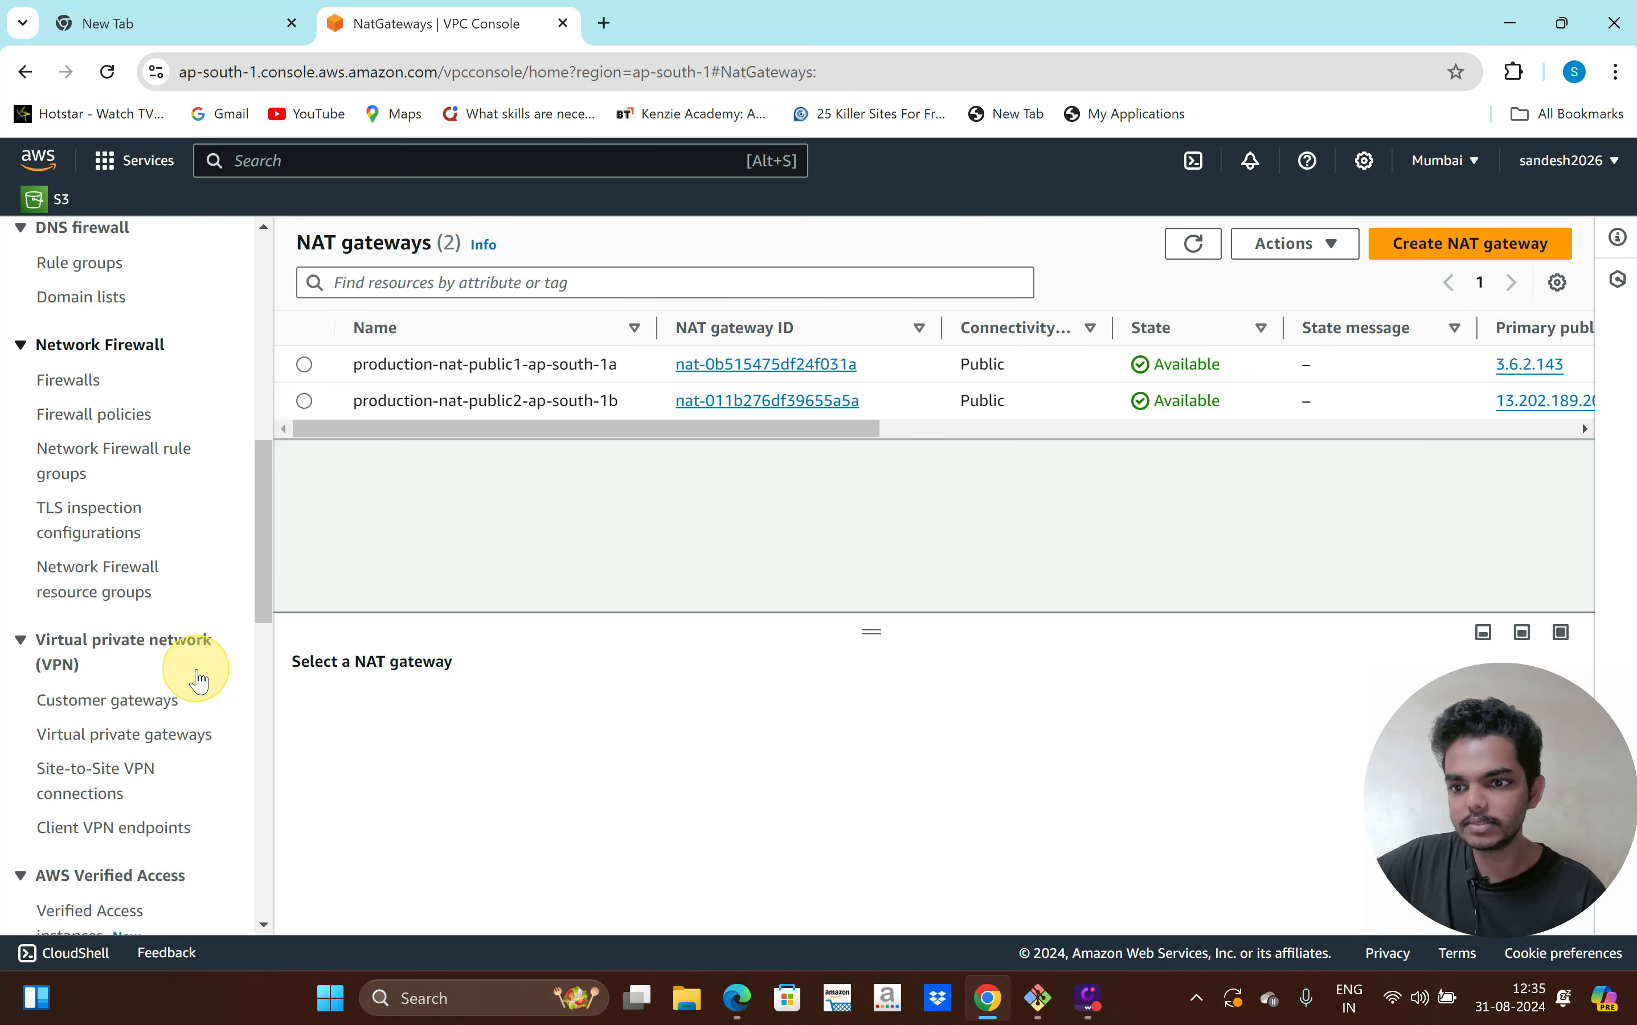
{"action": "scroll", "coordinate": [201, 678], "scroll_direction": "up", "scroll_amount": 12}
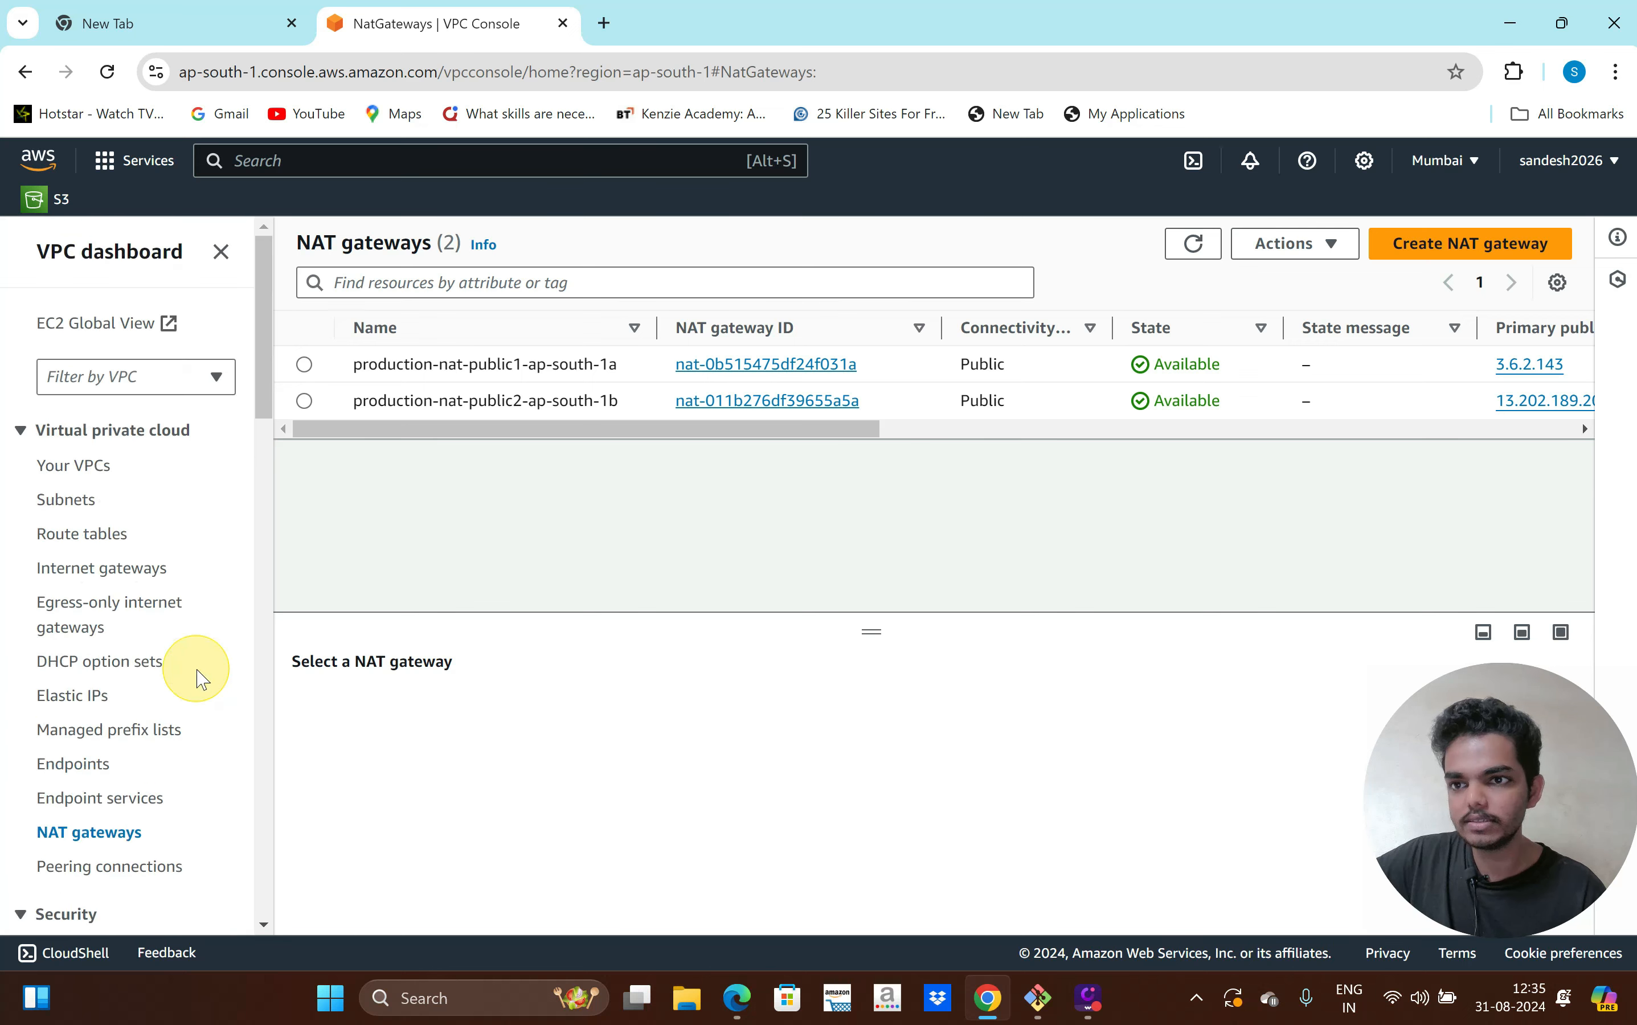
From the private2 subnet, open route table rtb-039202f81d3761595 and inspect its 10.0.0.0/16 local route
{"action": "left_click", "coordinate": [65, 501]}
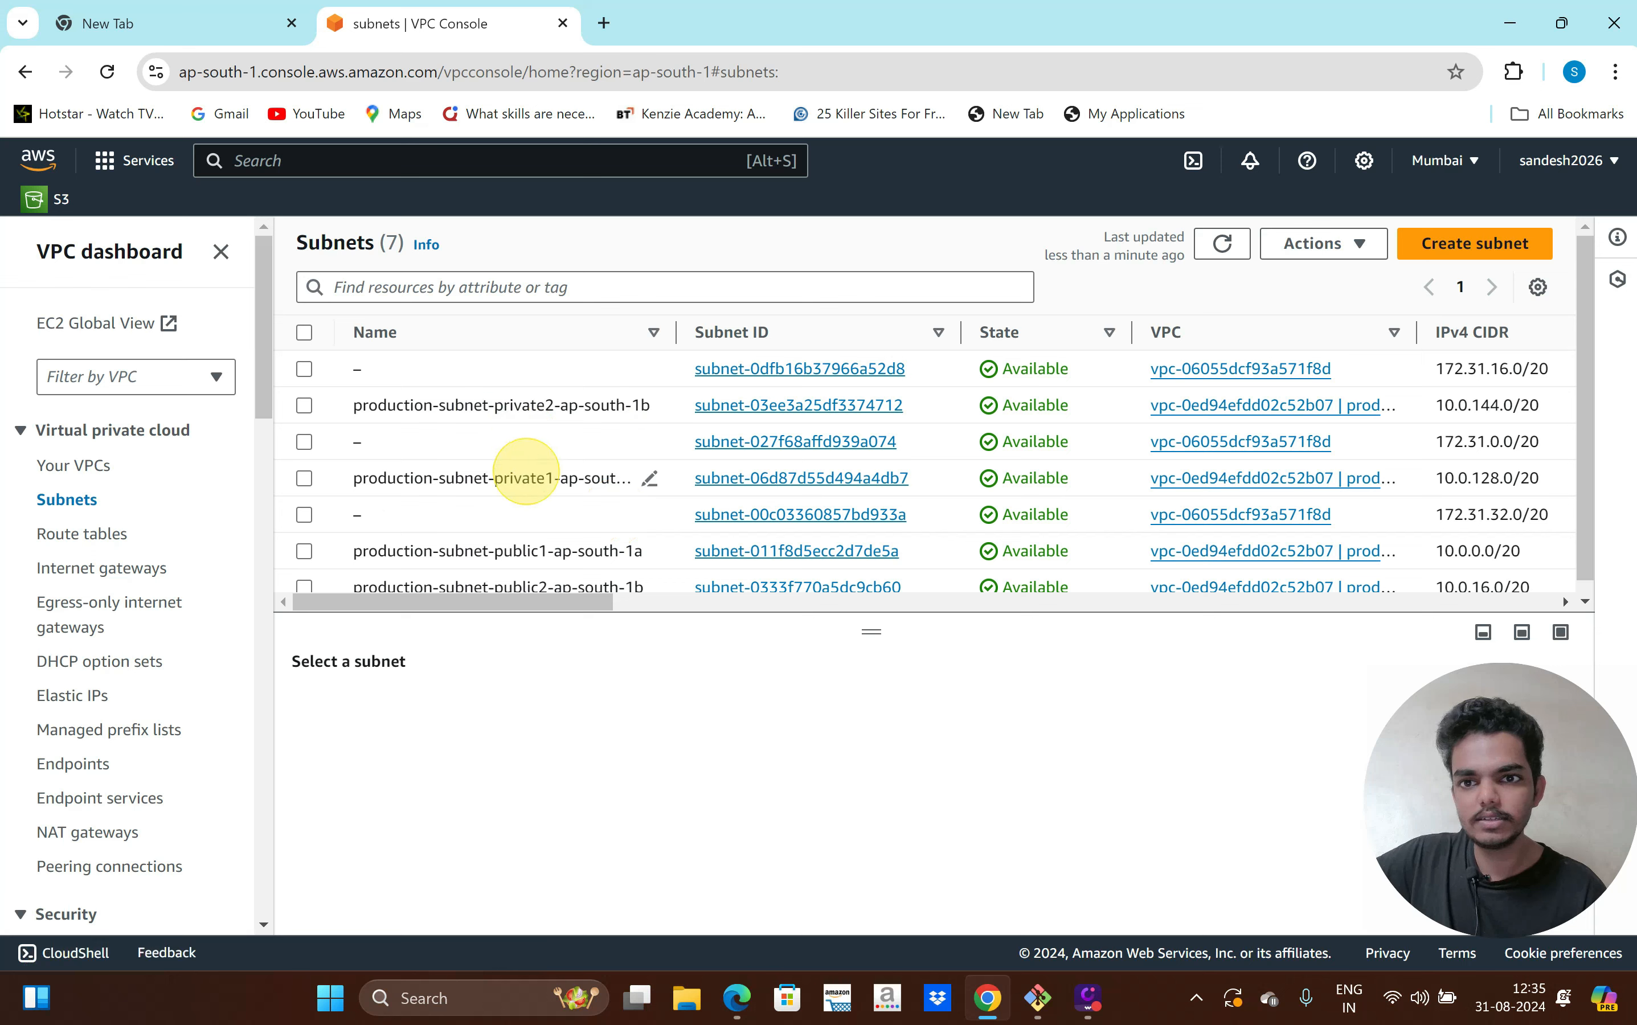
{"action": "left_click", "coordinate": [746, 407]}
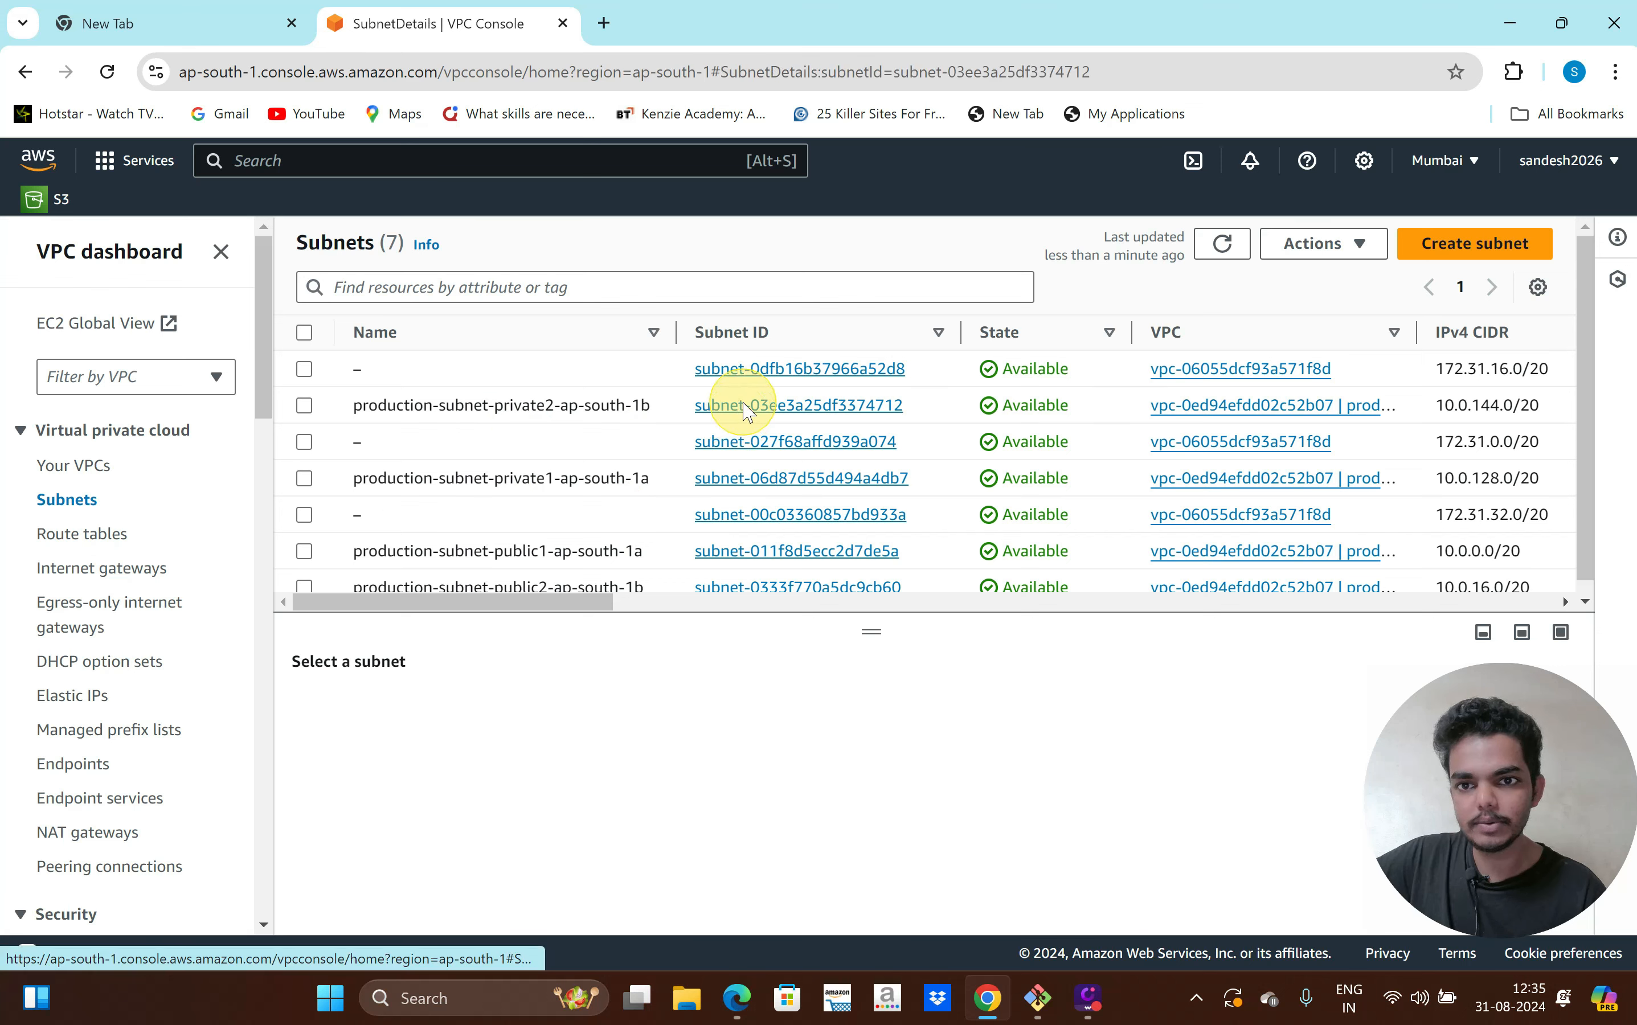
{"action": "scroll", "coordinate": [844, 671], "scroll_direction": "down", "scroll_amount": 5}
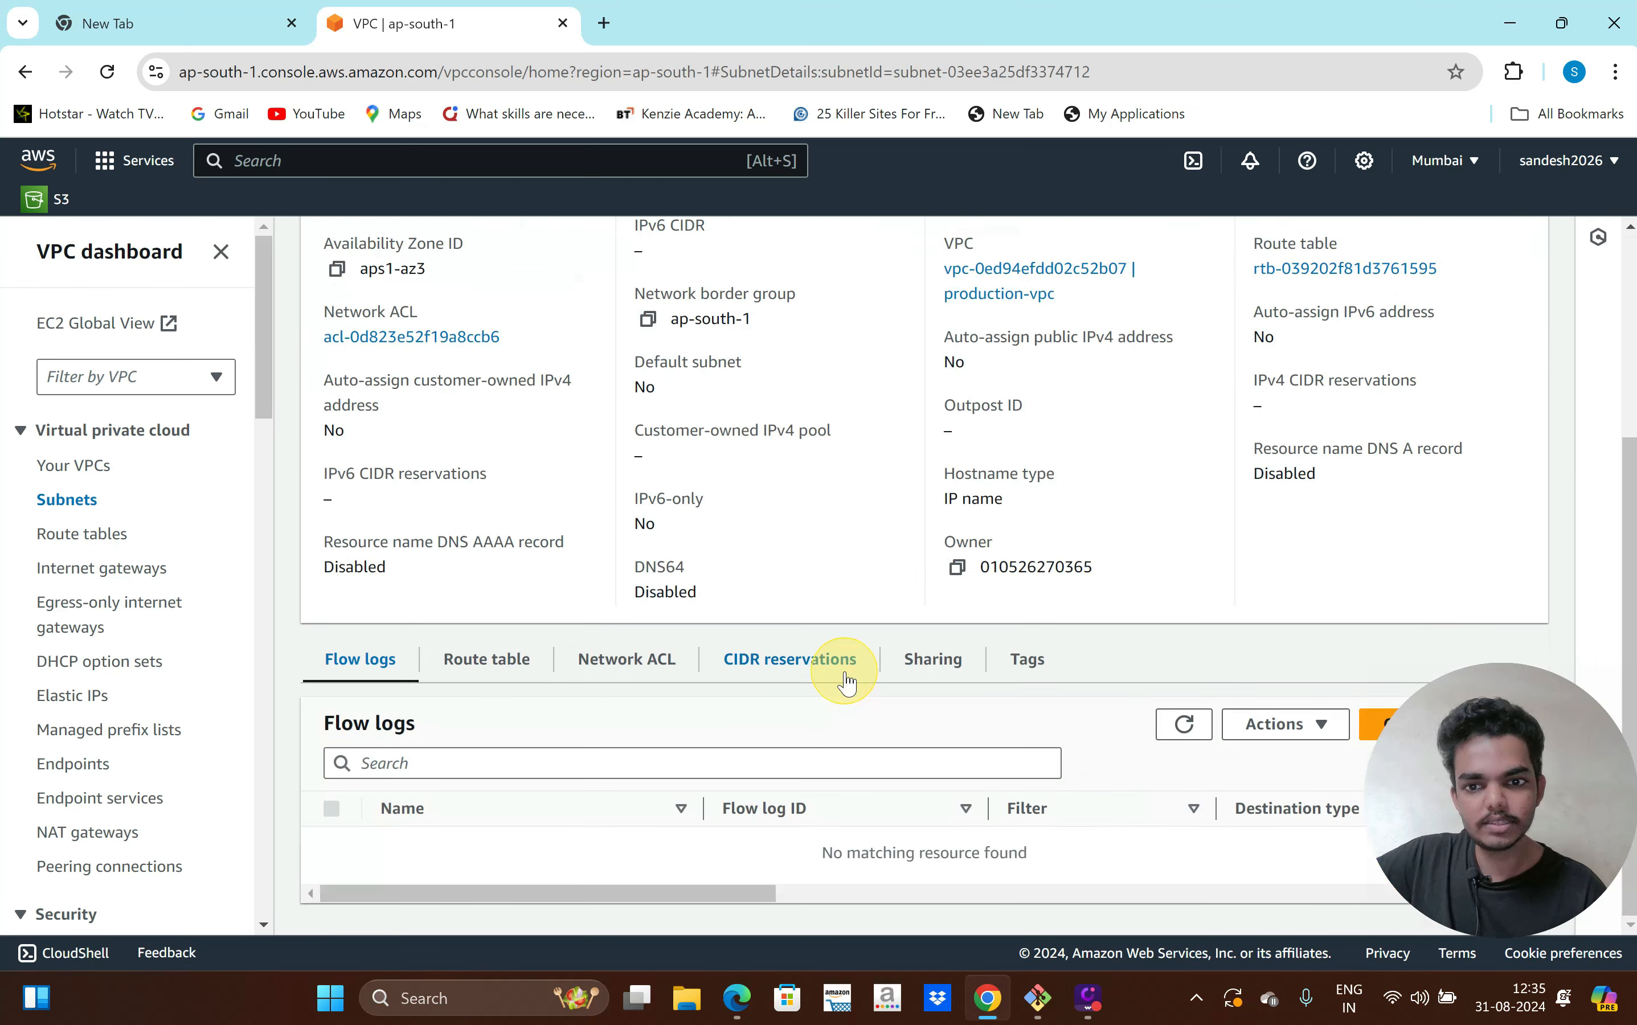
{"action": "left_click", "coordinate": [503, 671]}
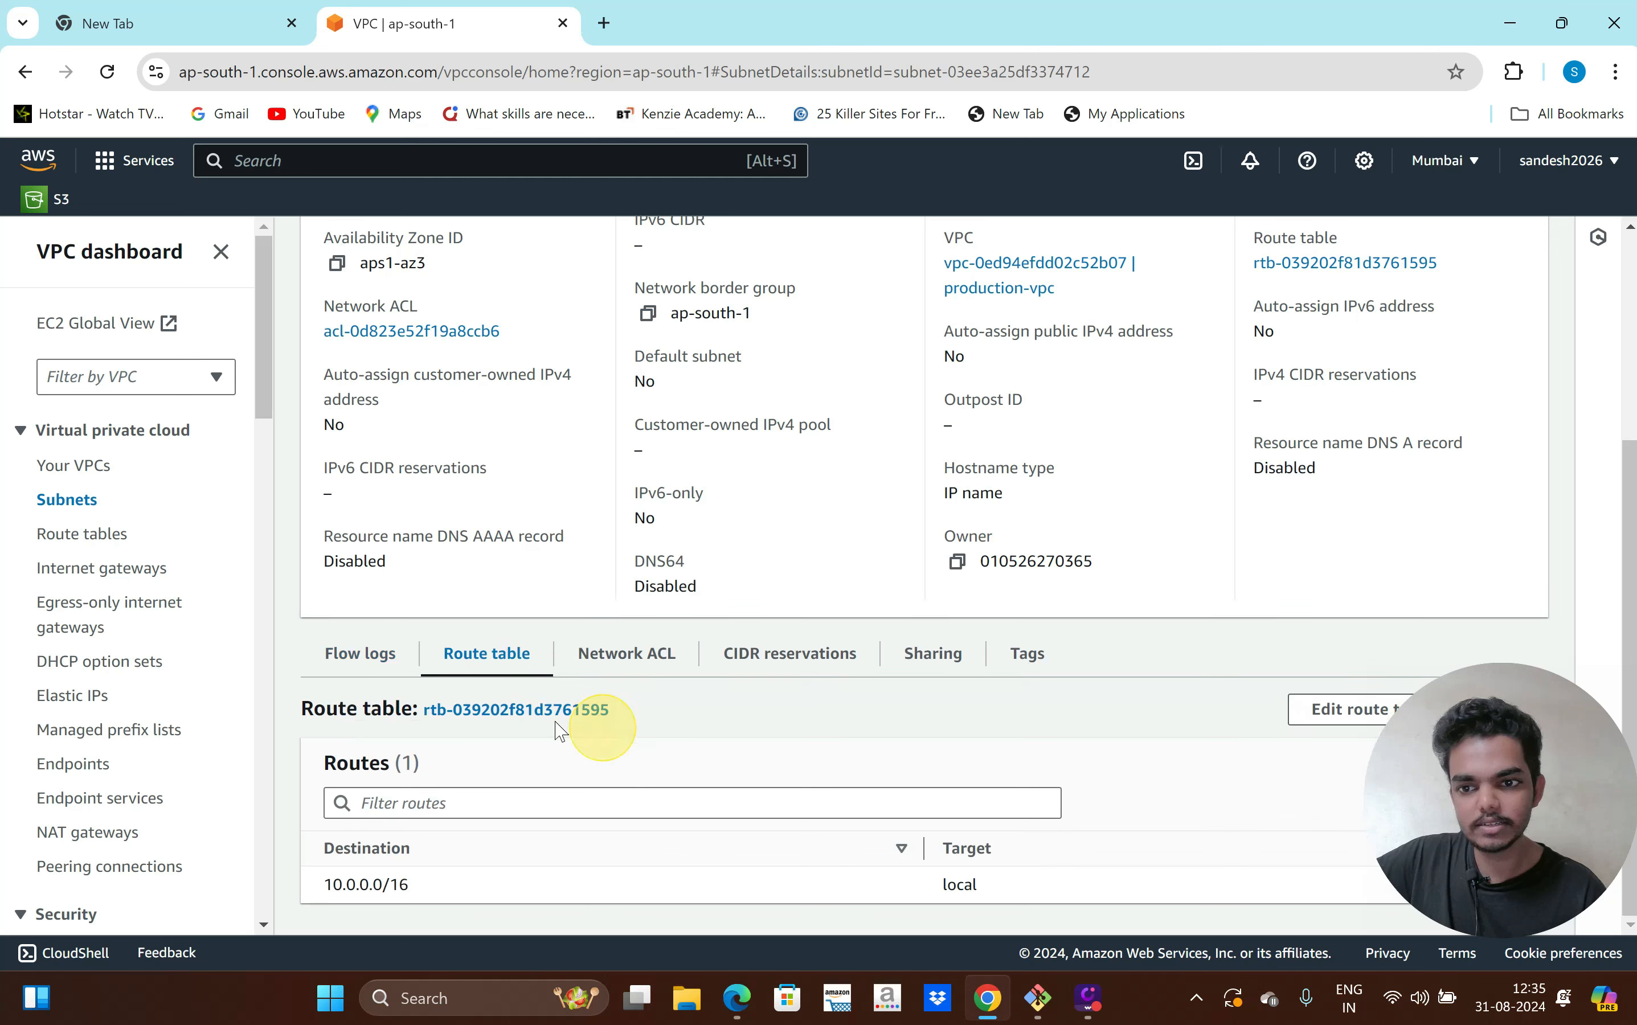
{"action": "left_click", "coordinate": [527, 722]}
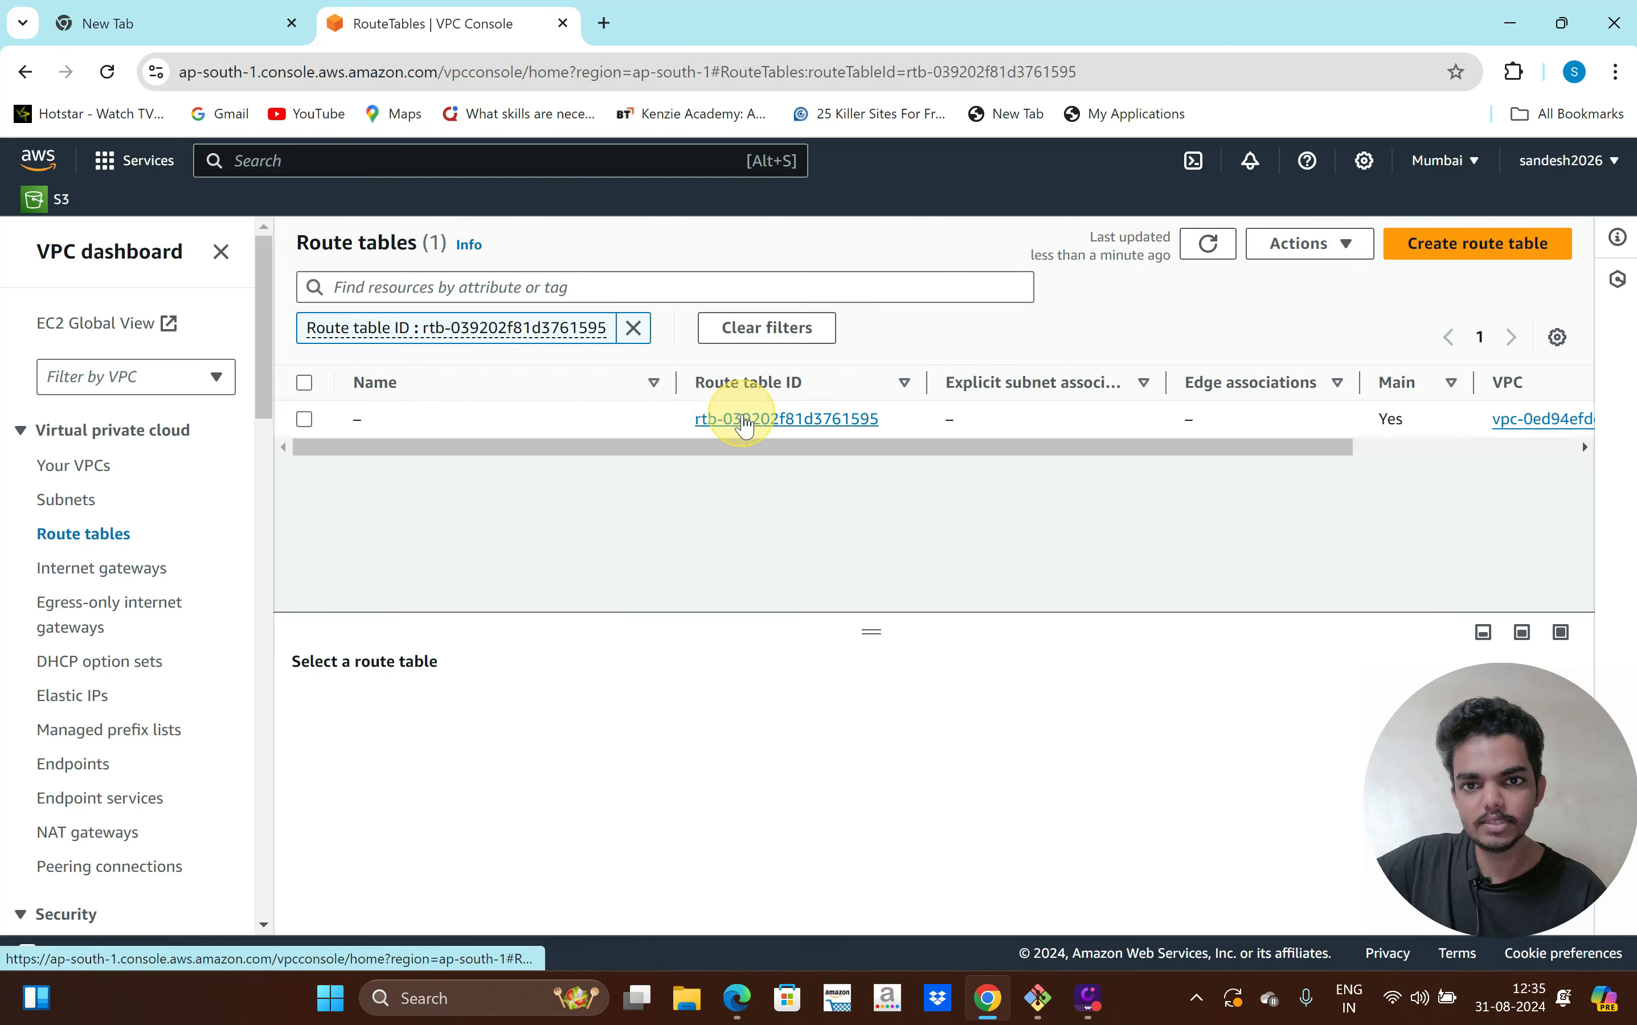
{"action": "left_click", "coordinate": [746, 420]}
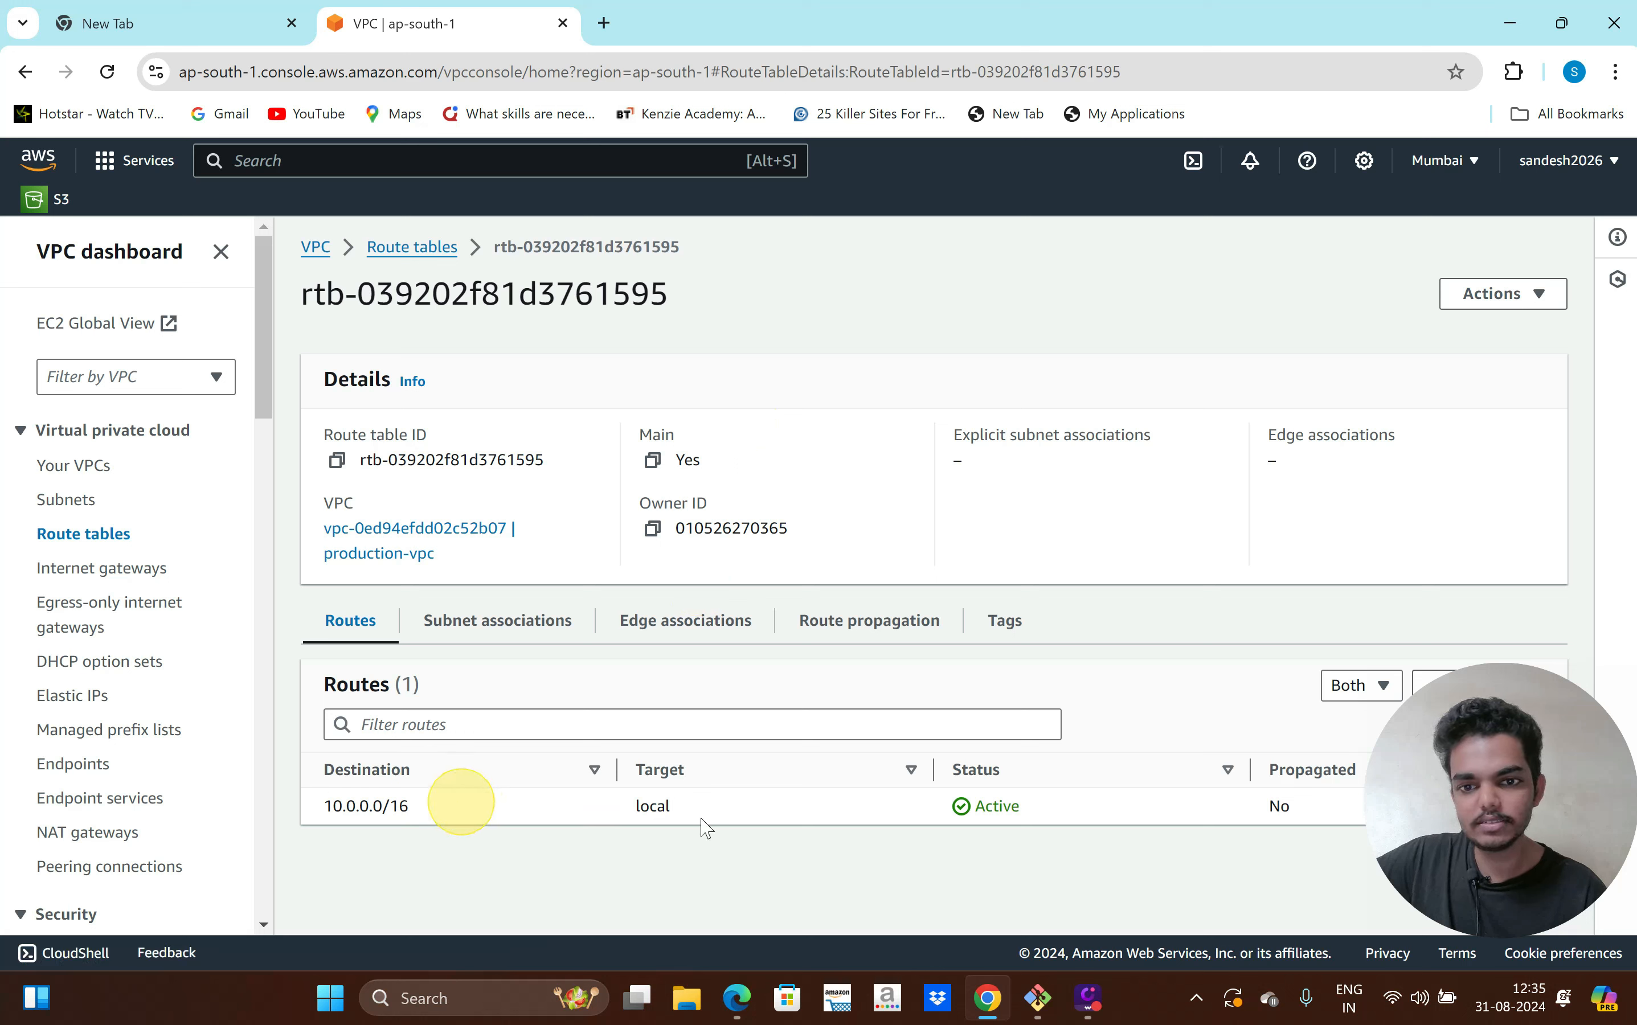
{"action": "left_click_drag", "start_coordinate": [683, 817], "coordinate": [634, 808]}
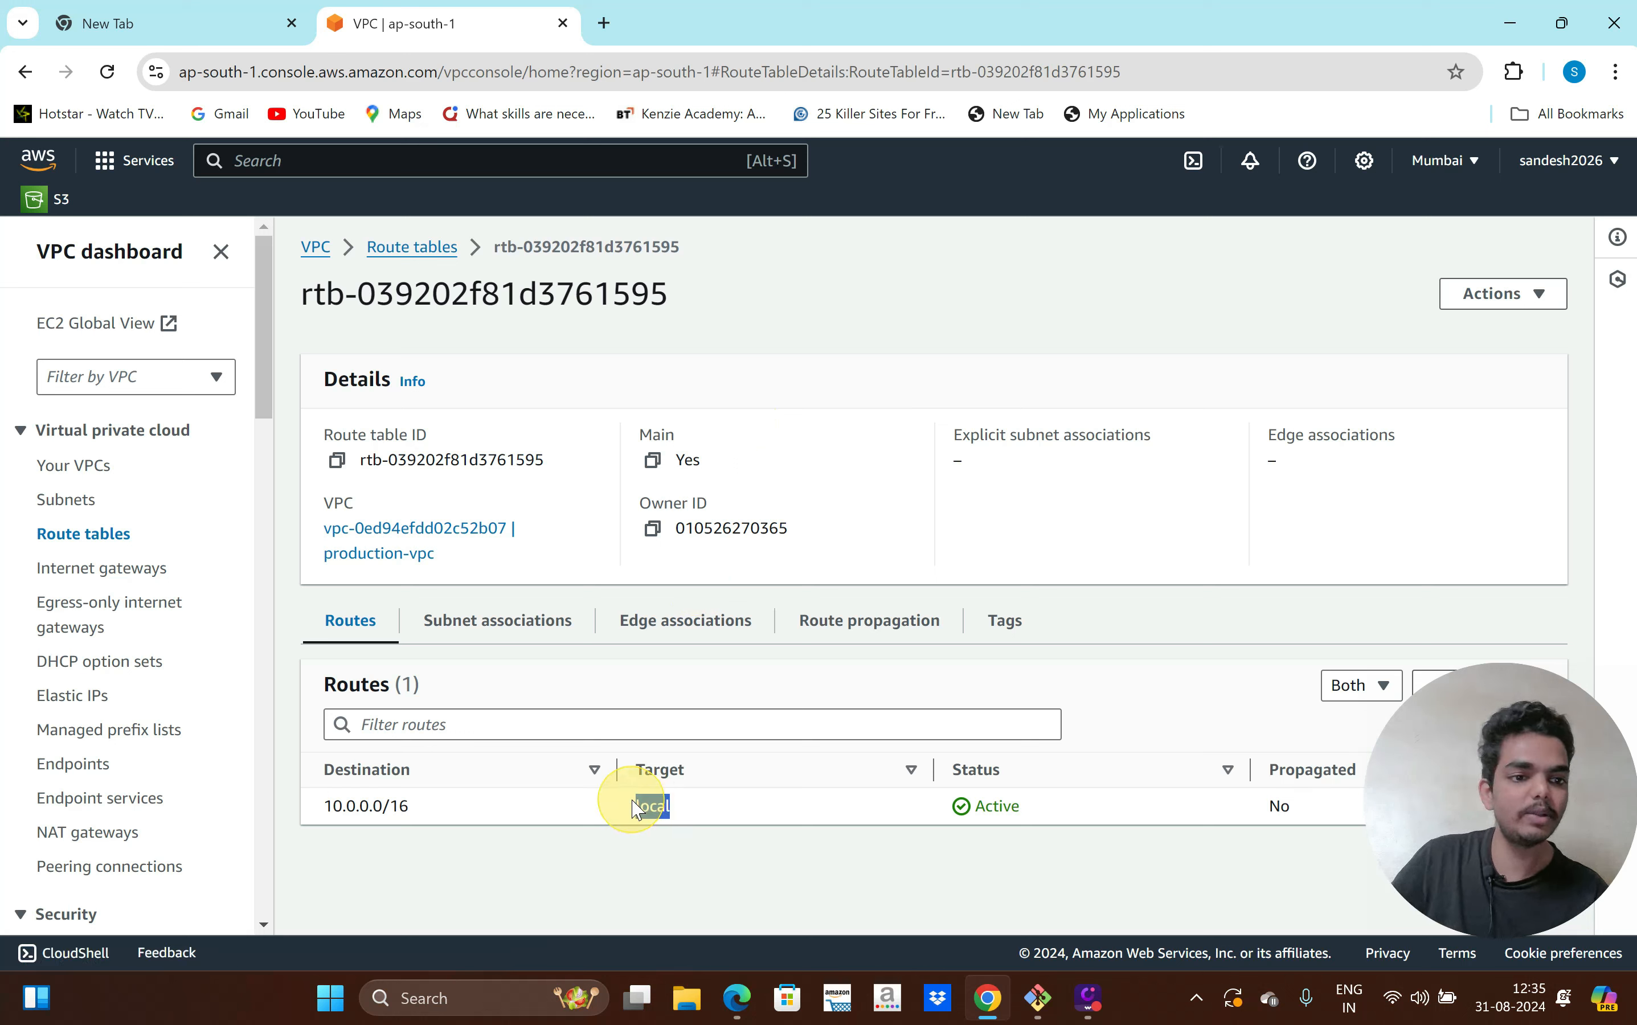
{"action": "left_click_drag", "start_coordinate": [431, 811], "coordinate": [333, 808]}
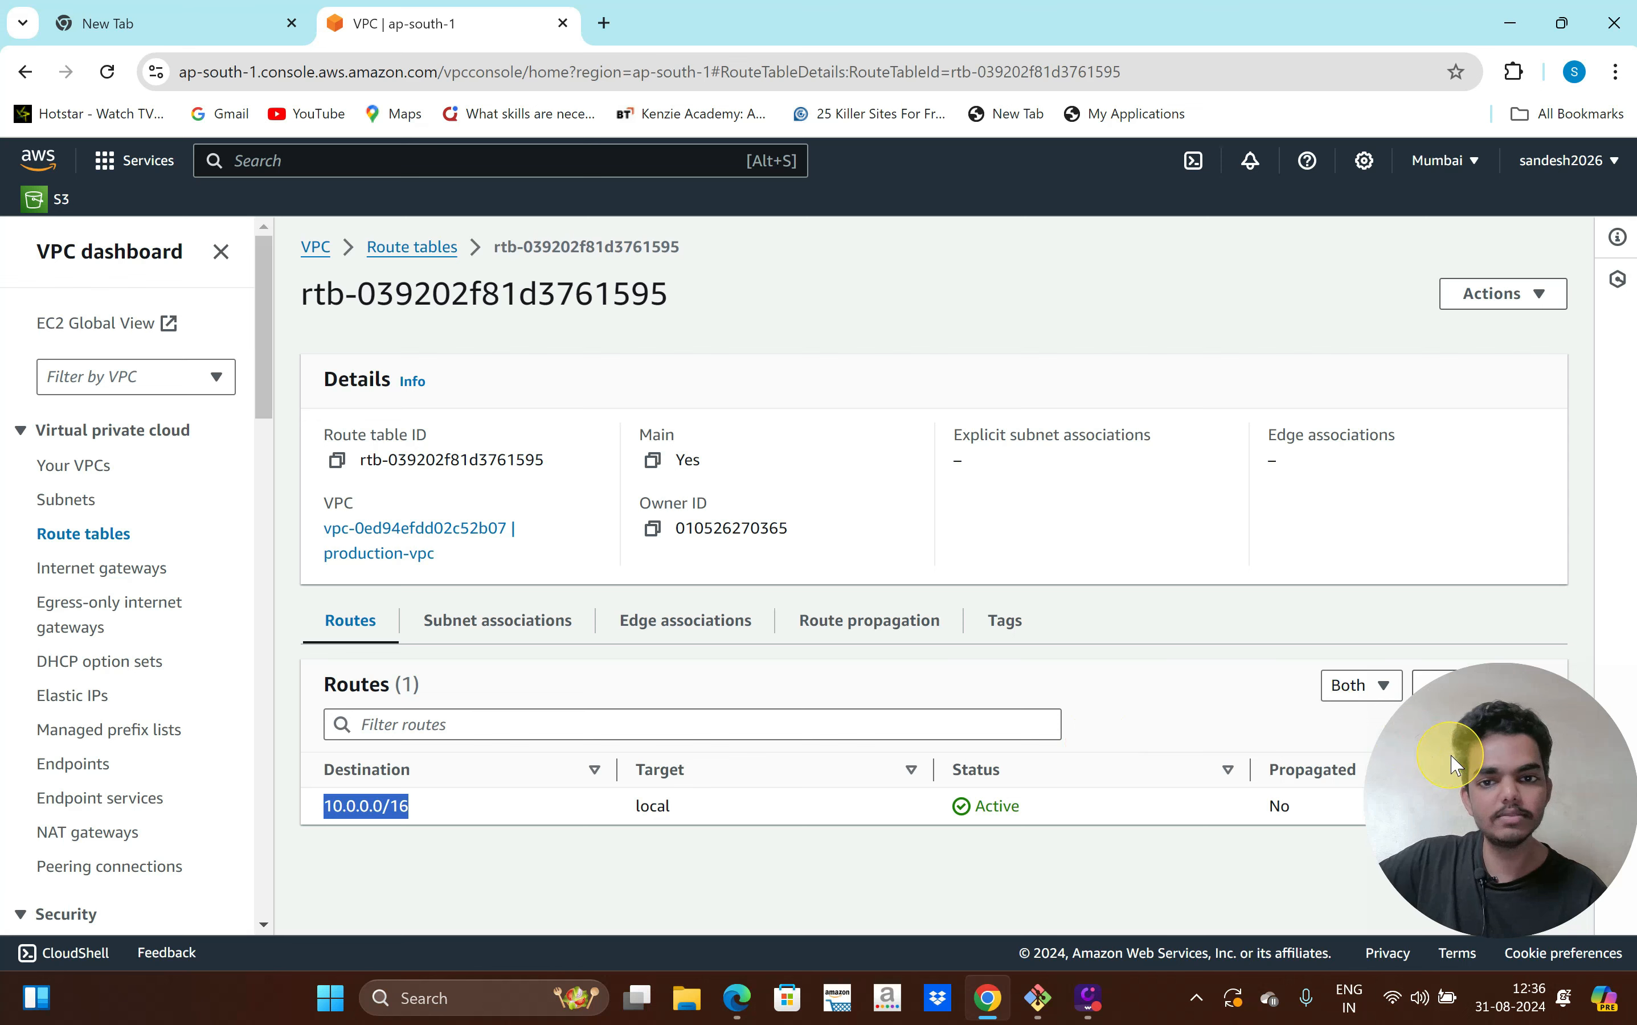
{"action": "left_click_drag", "start_coordinate": [1452, 756], "coordinate": [1248, 758]}
Add a 0.0.0.0/0 route targeting NAT gateway nat-0b515475df24f031a and save the changes
{"action": "left_click", "coordinate": [1526, 687]}
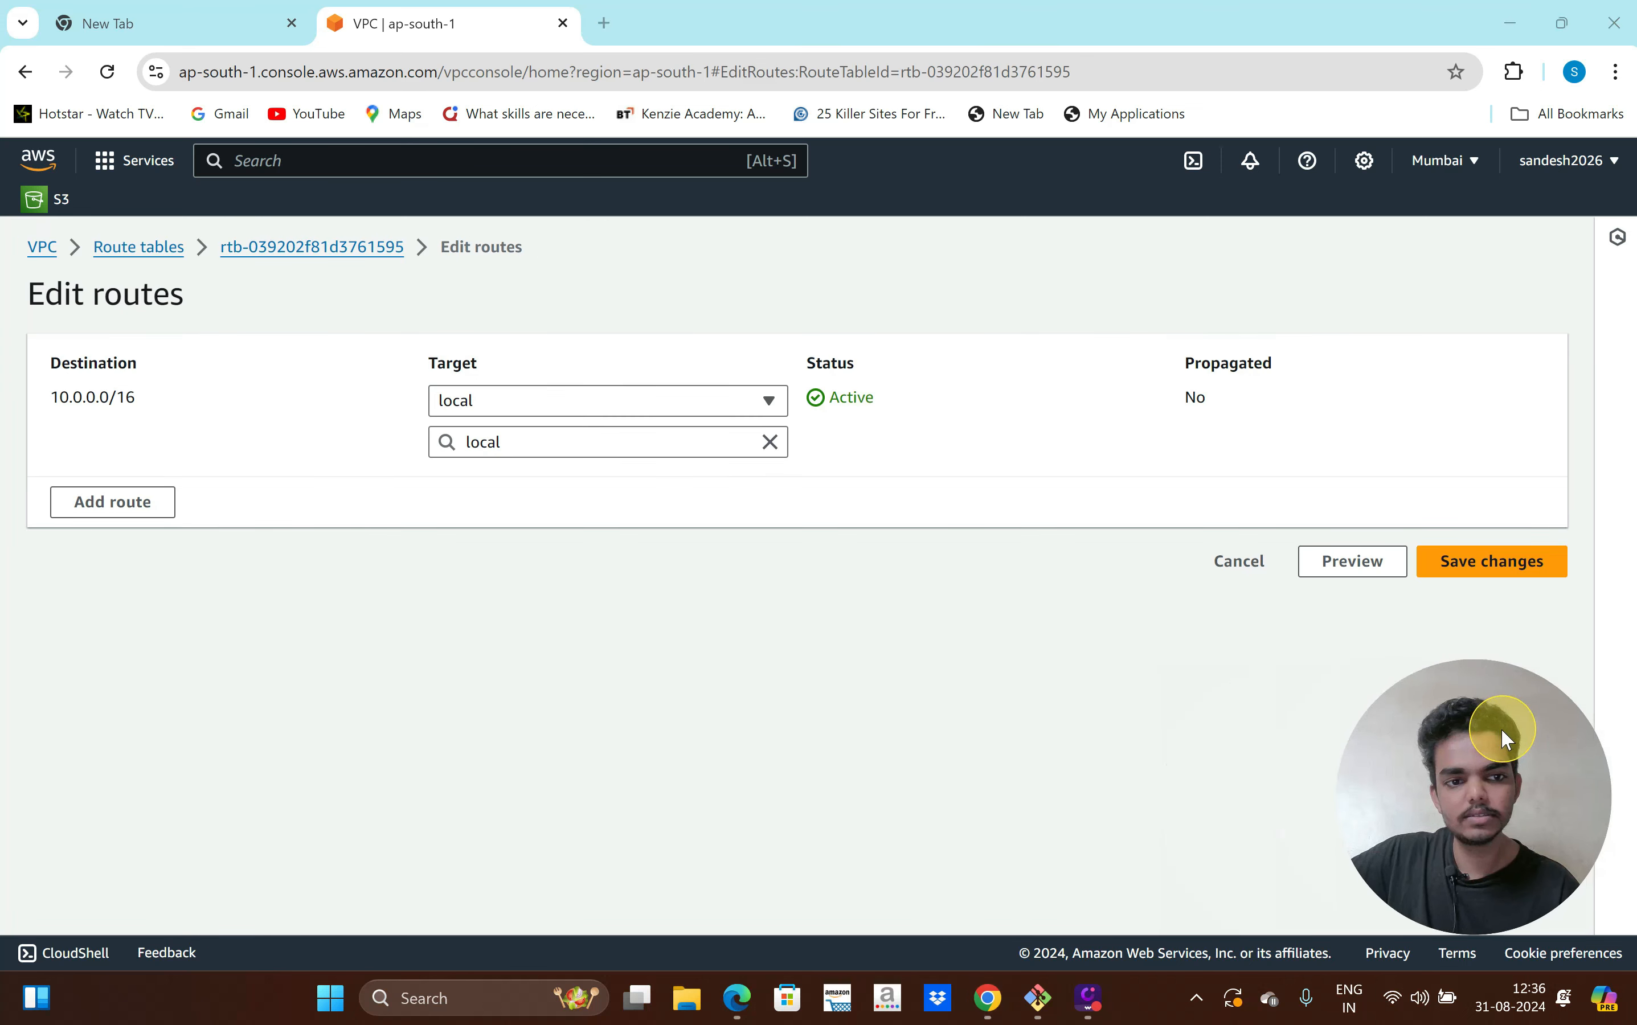
{"action": "left_click", "coordinate": [154, 512]}
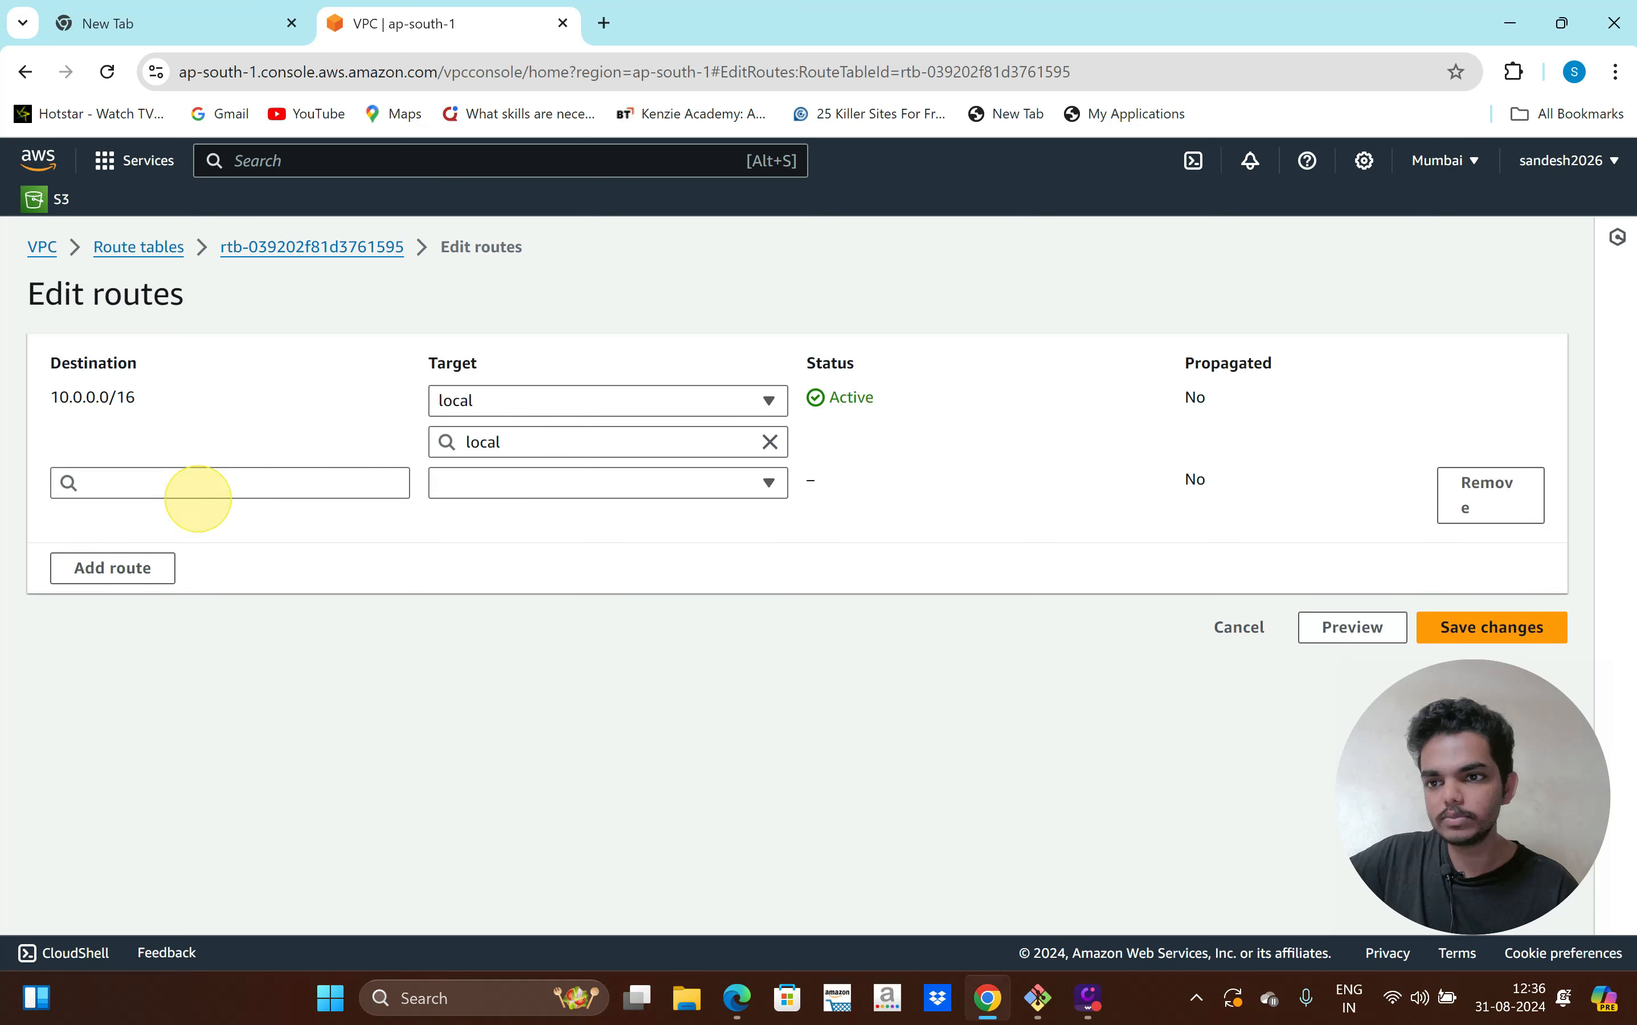
{"action": "left_click", "coordinate": [176, 480]}
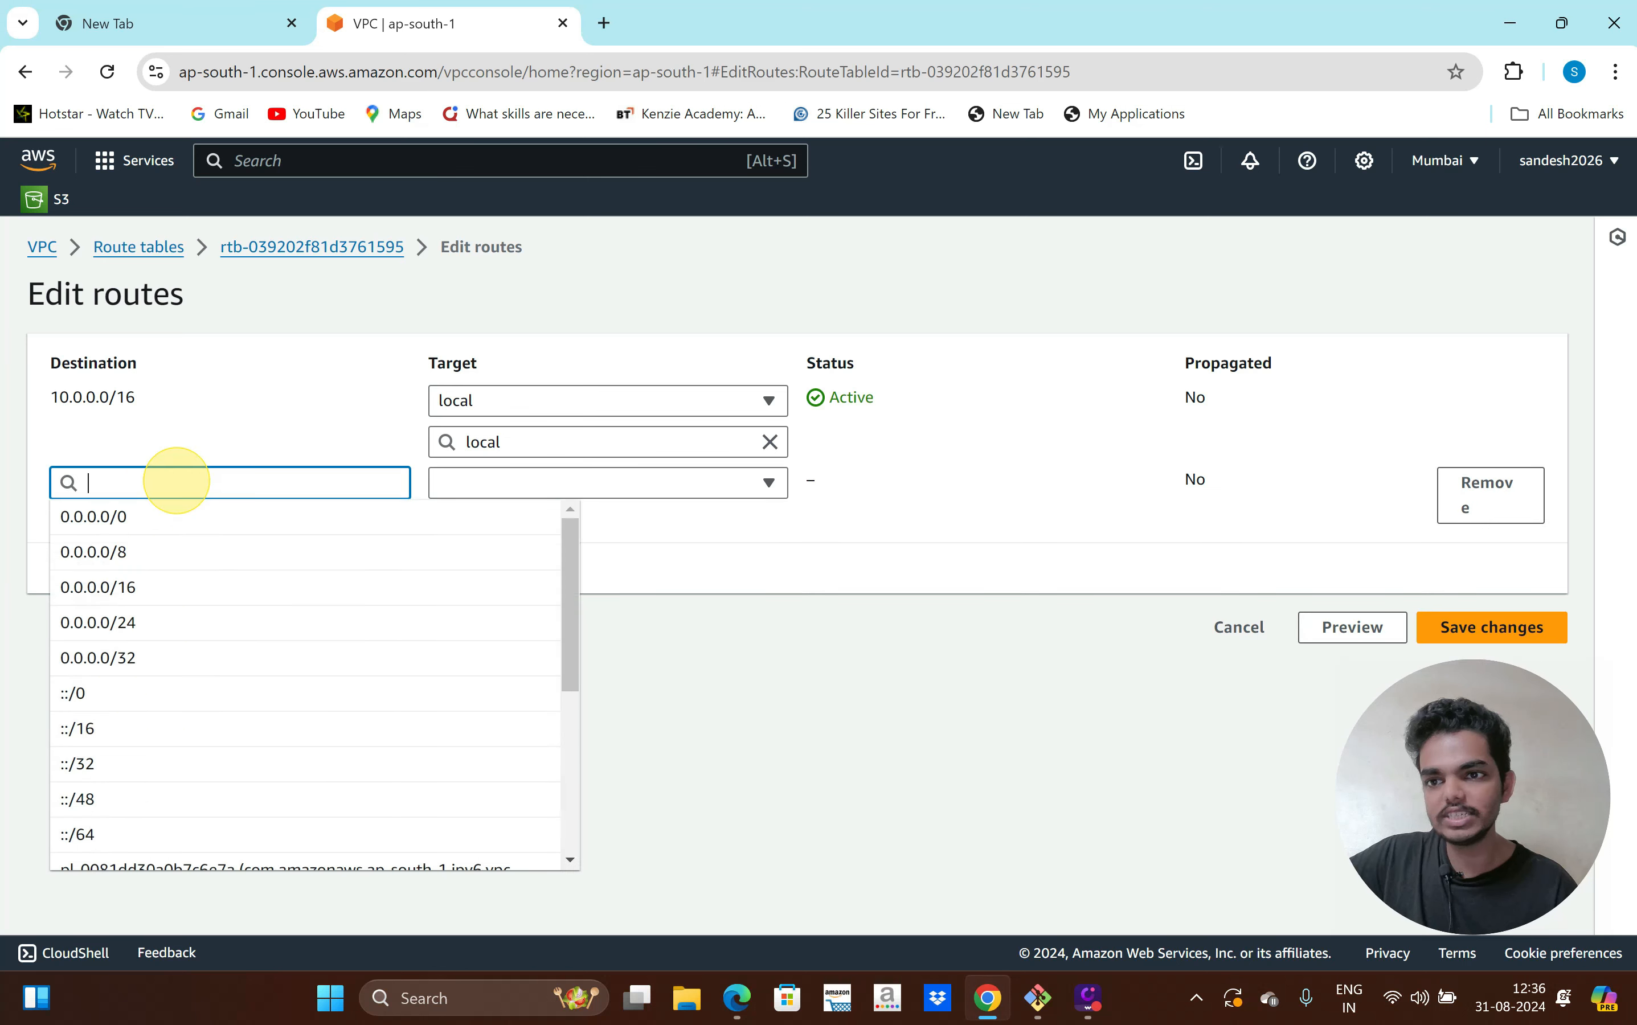
{"action": "left_click", "coordinate": [143, 517]}
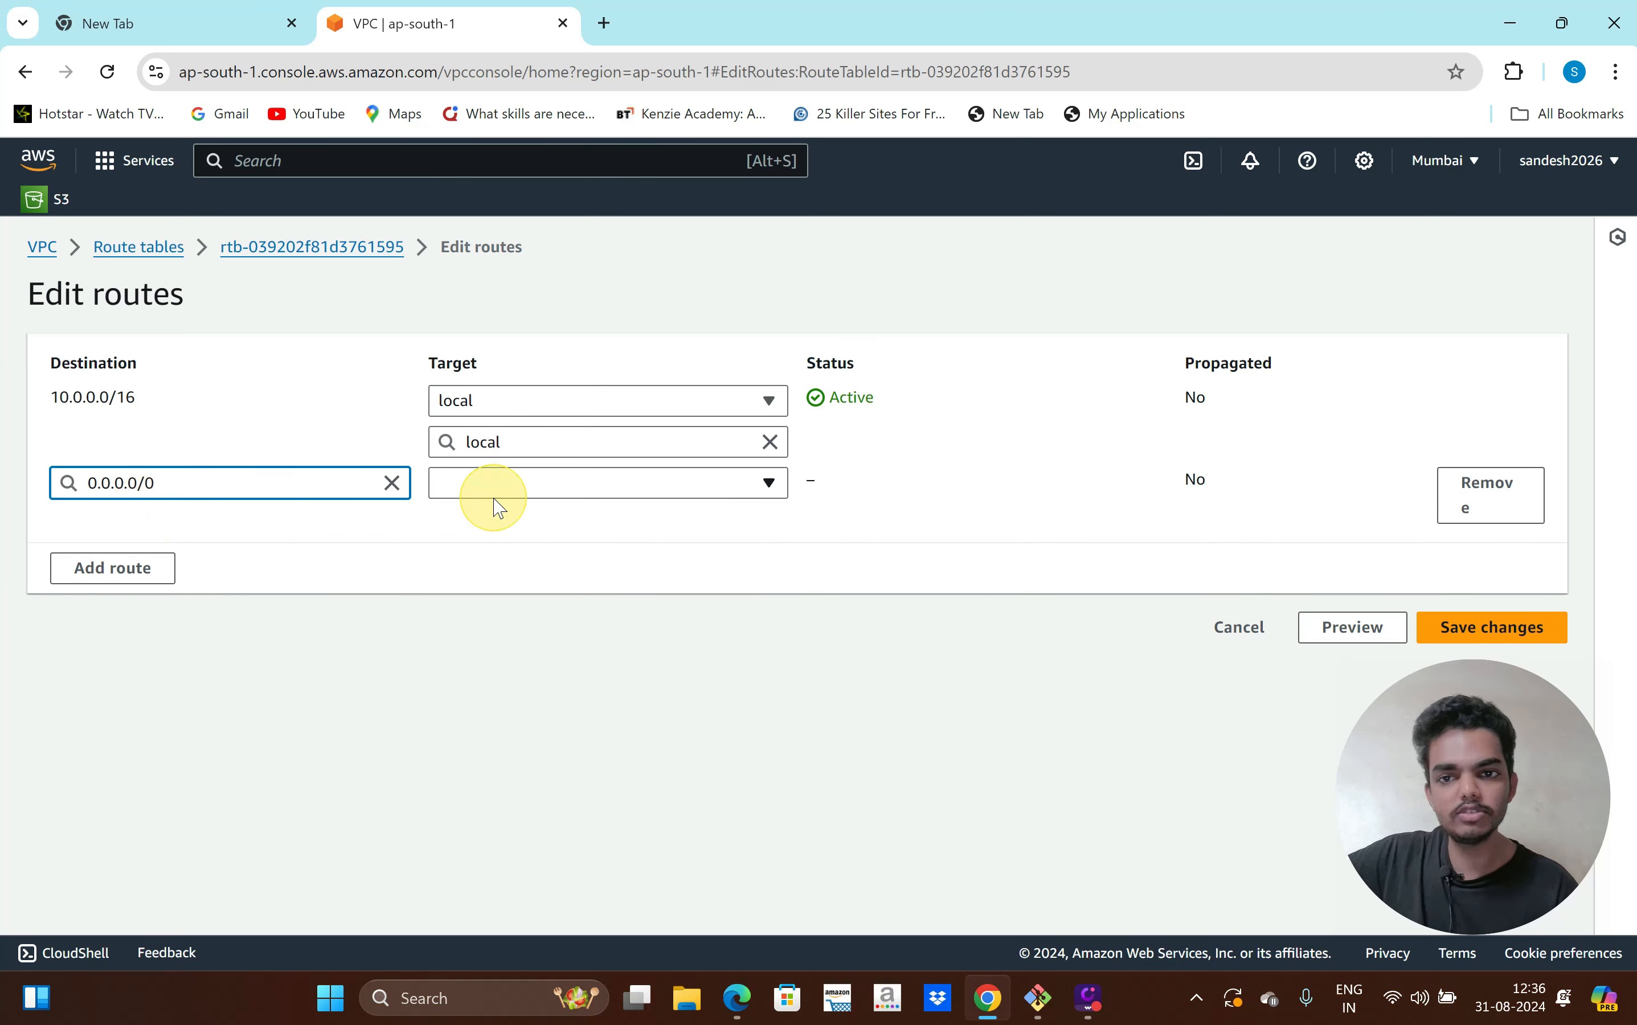
{"action": "left_click", "coordinate": [553, 497]}
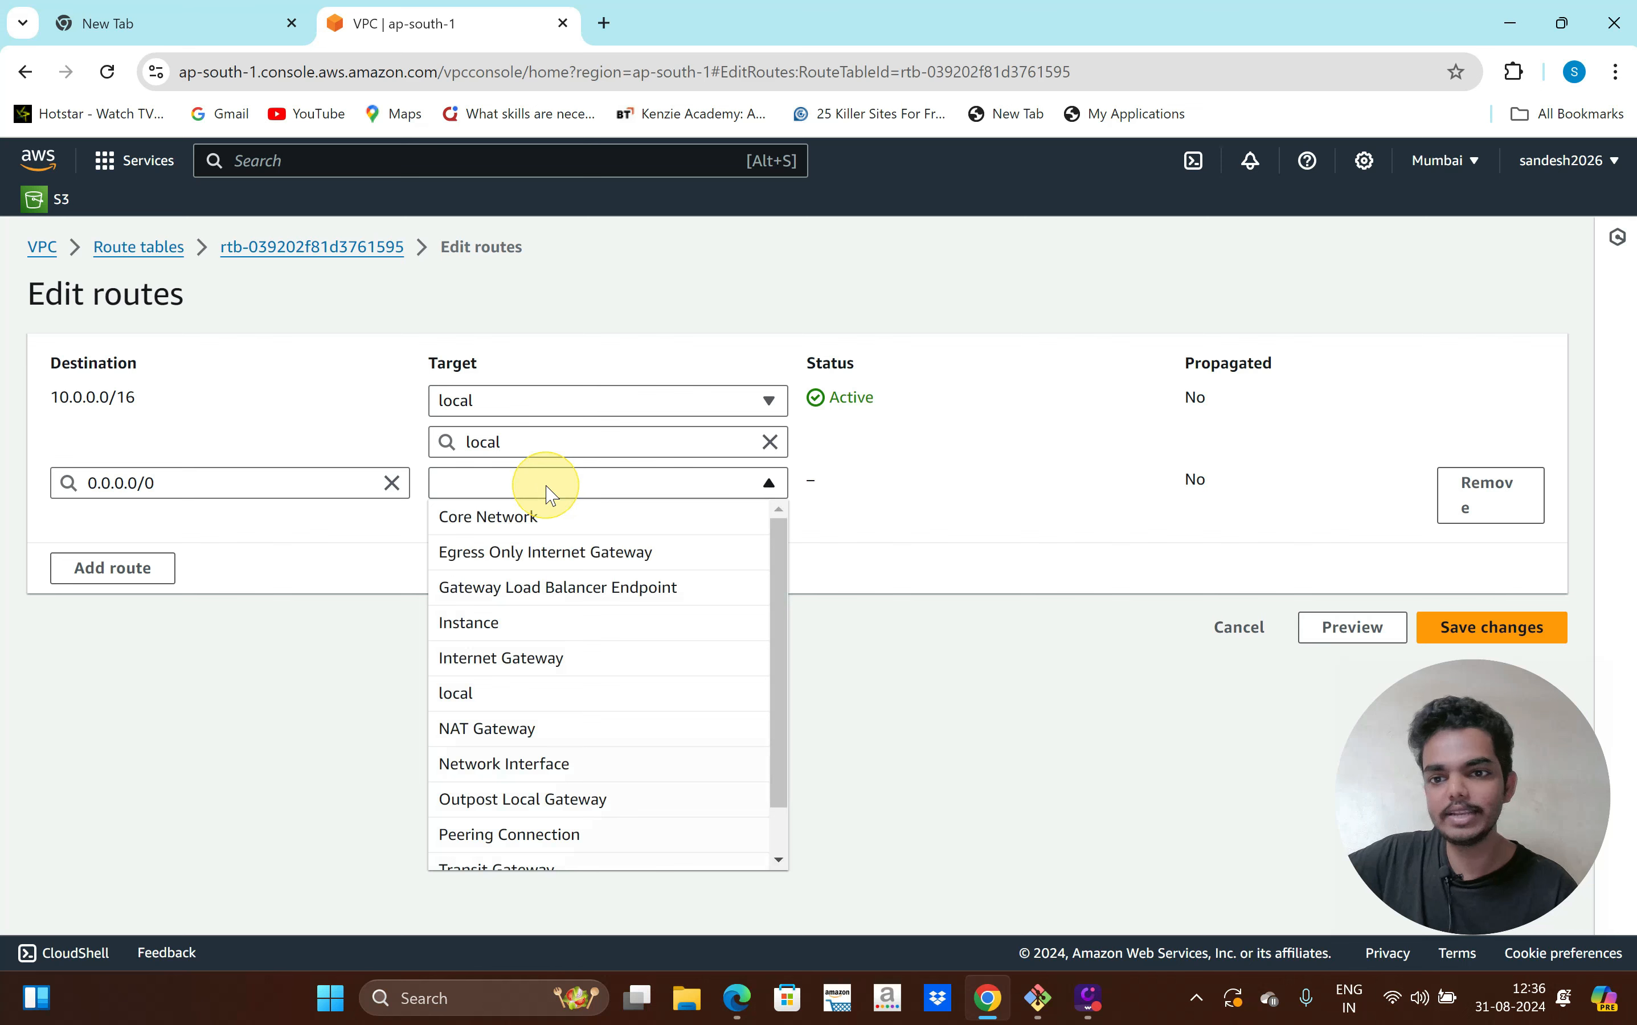
{"action": "left_click", "coordinate": [549, 728]}
{"action": "left_click", "coordinate": [556, 529]}
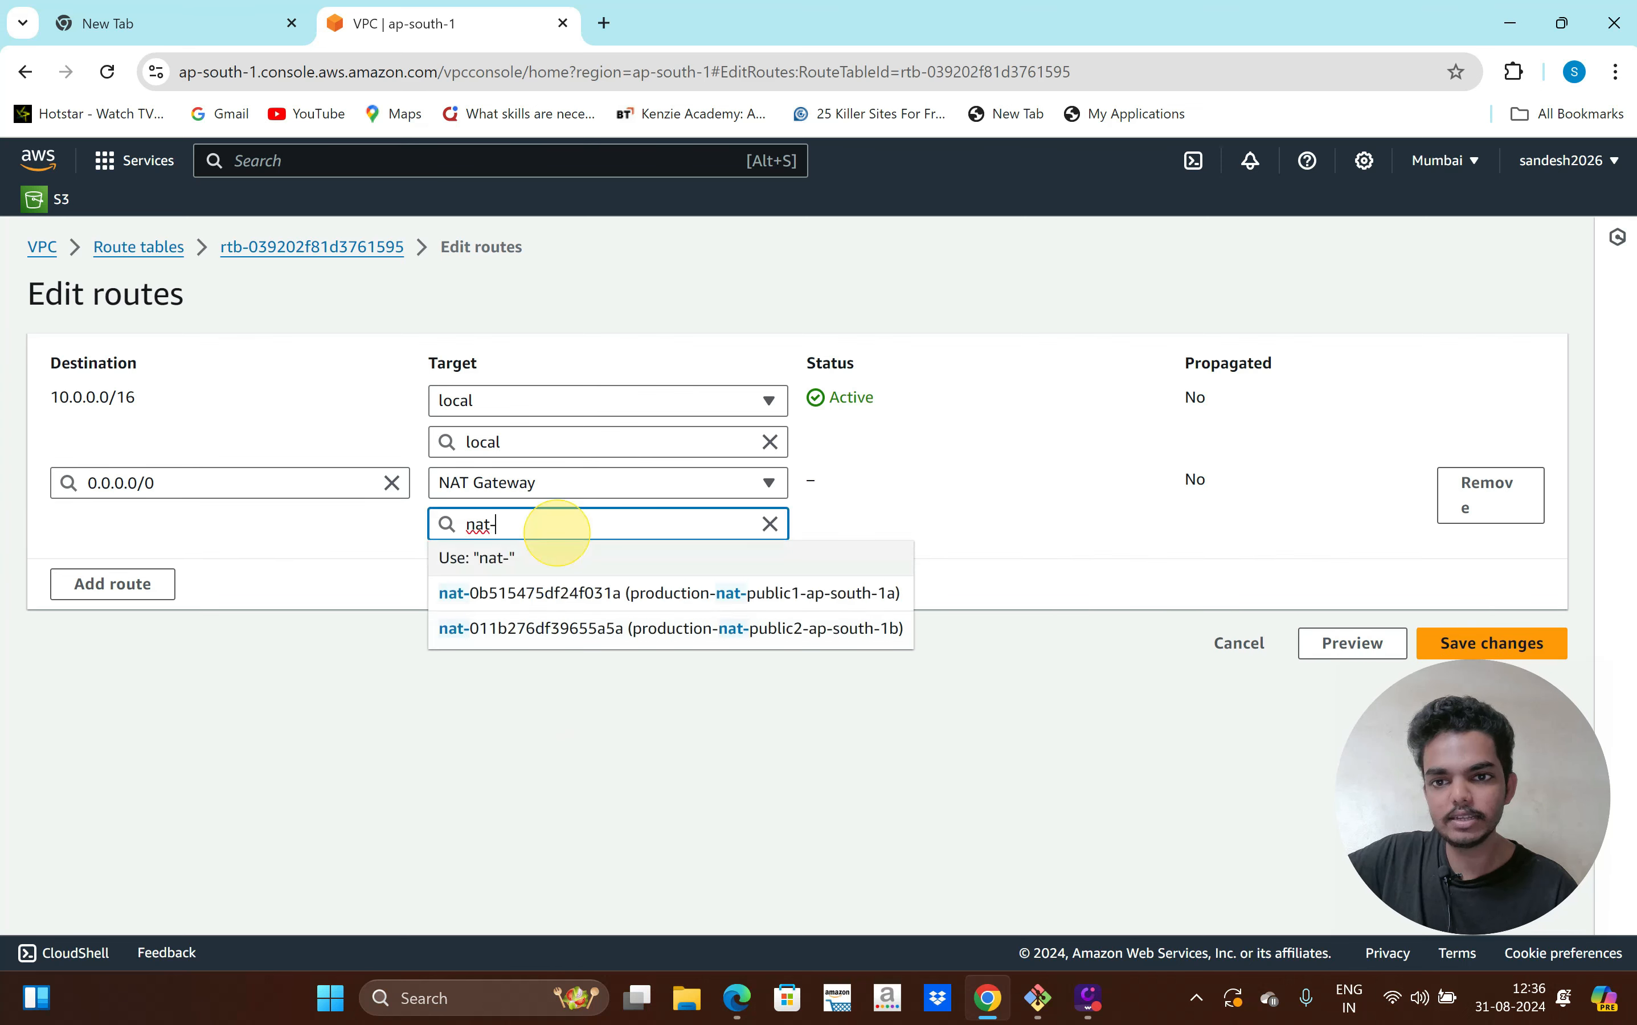
{"action": "left_click", "coordinate": [629, 592]}
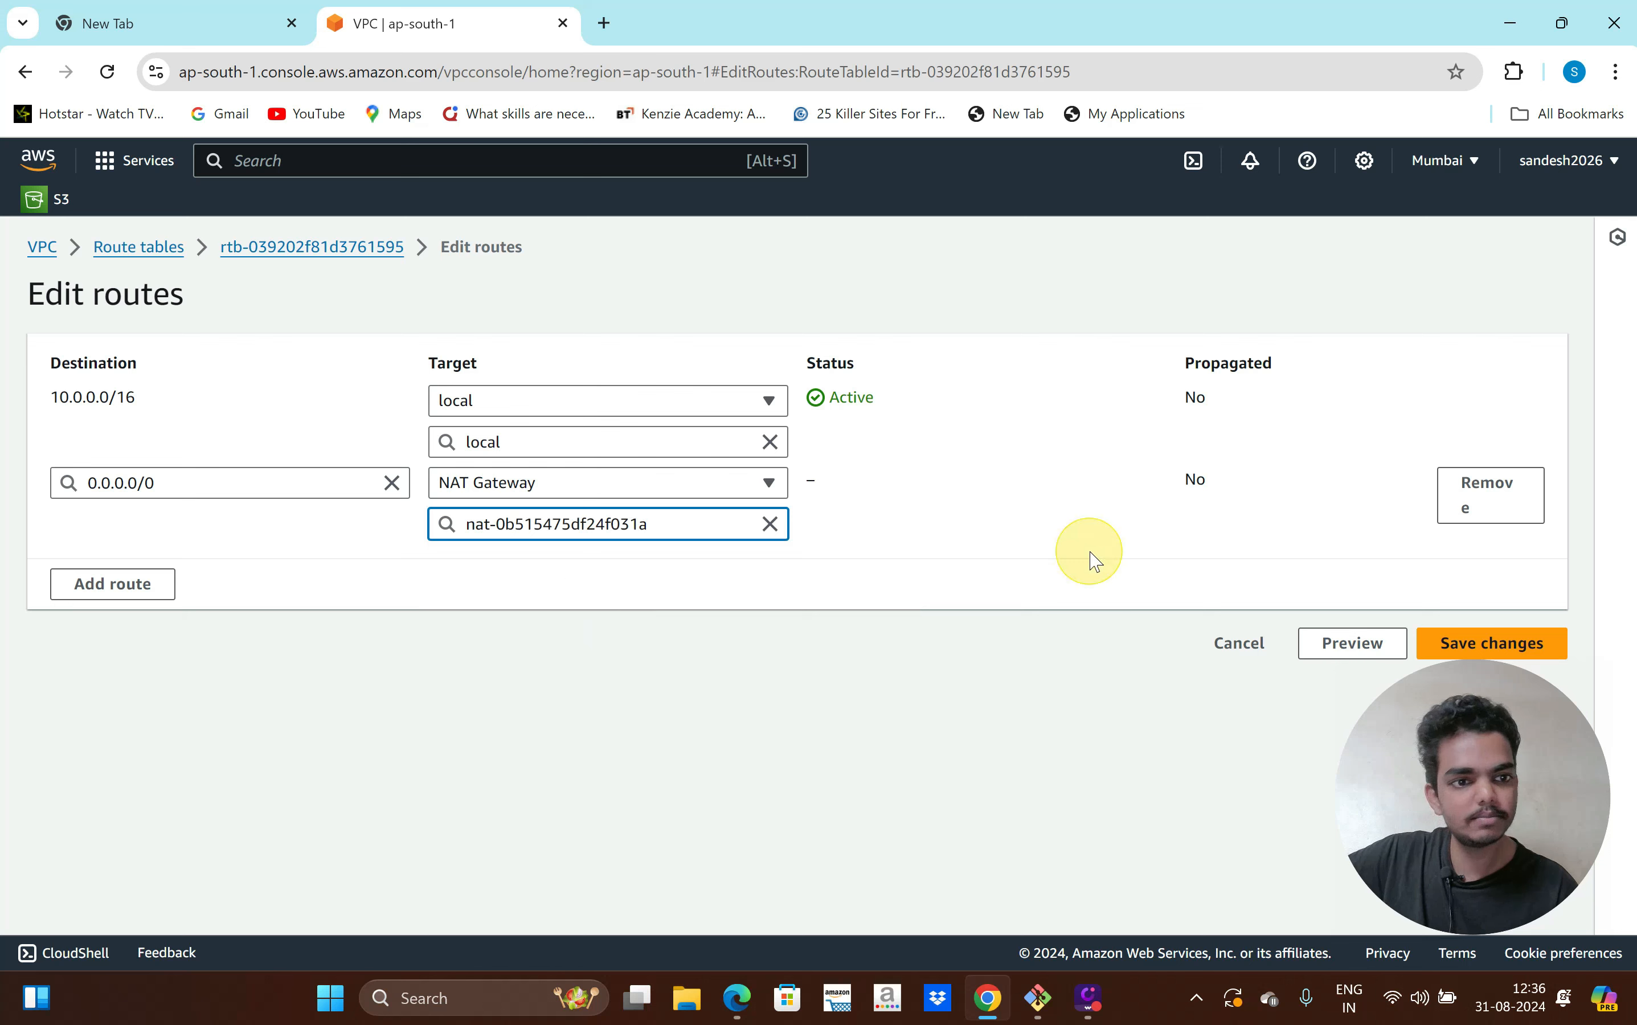
{"action": "left_click", "coordinate": [1452, 644]}
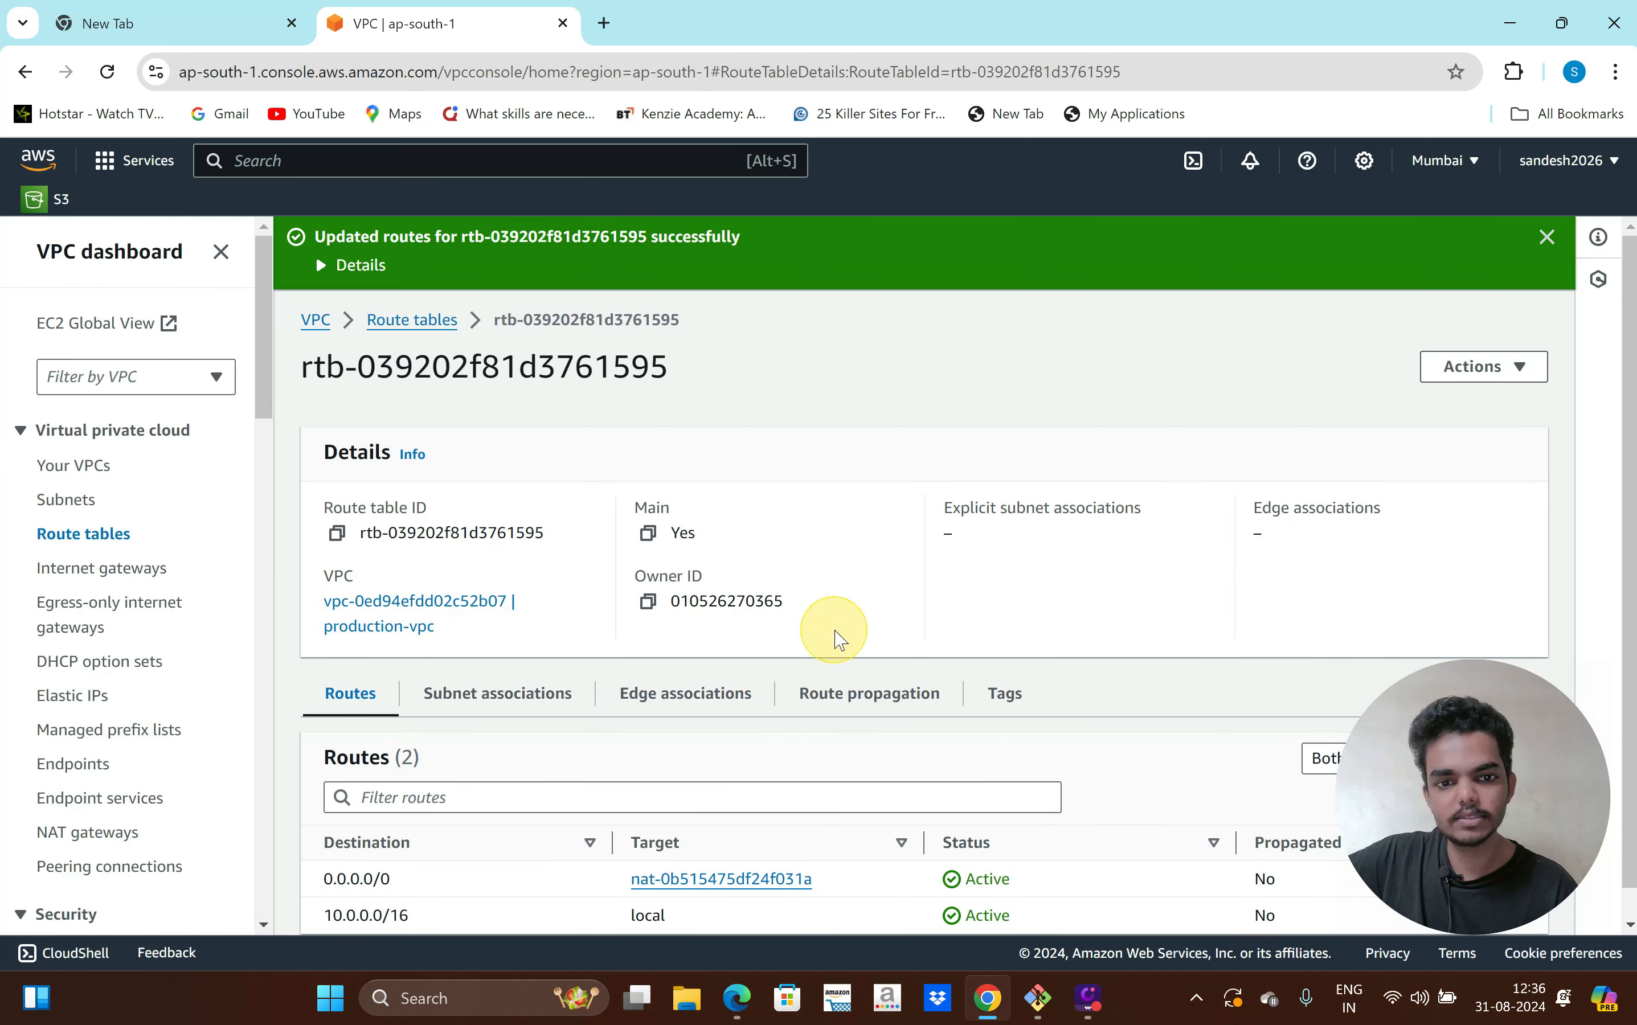
Review the updated routes, highlighting the local route and the new 0.0.0.0/0 entry
{"action": "scroll", "coordinate": [836, 631], "scroll_direction": "down", "scroll_amount": 1}
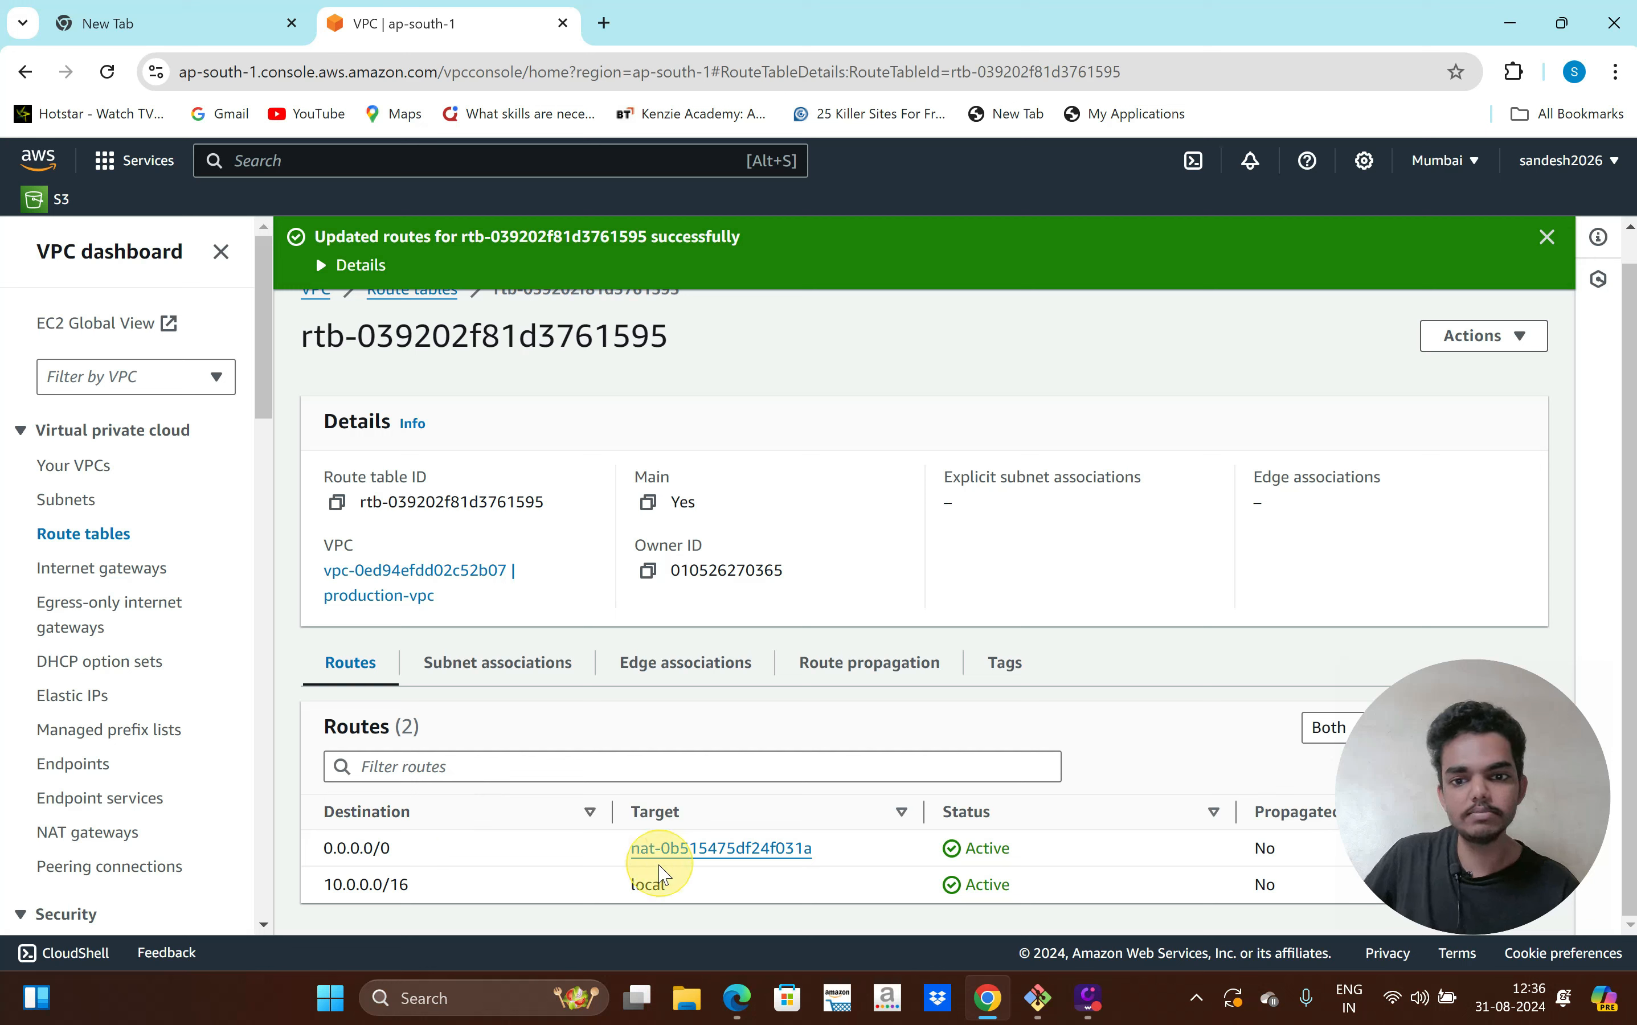
{"action": "left_click_drag", "start_coordinate": [584, 890], "coordinate": [435, 886]}
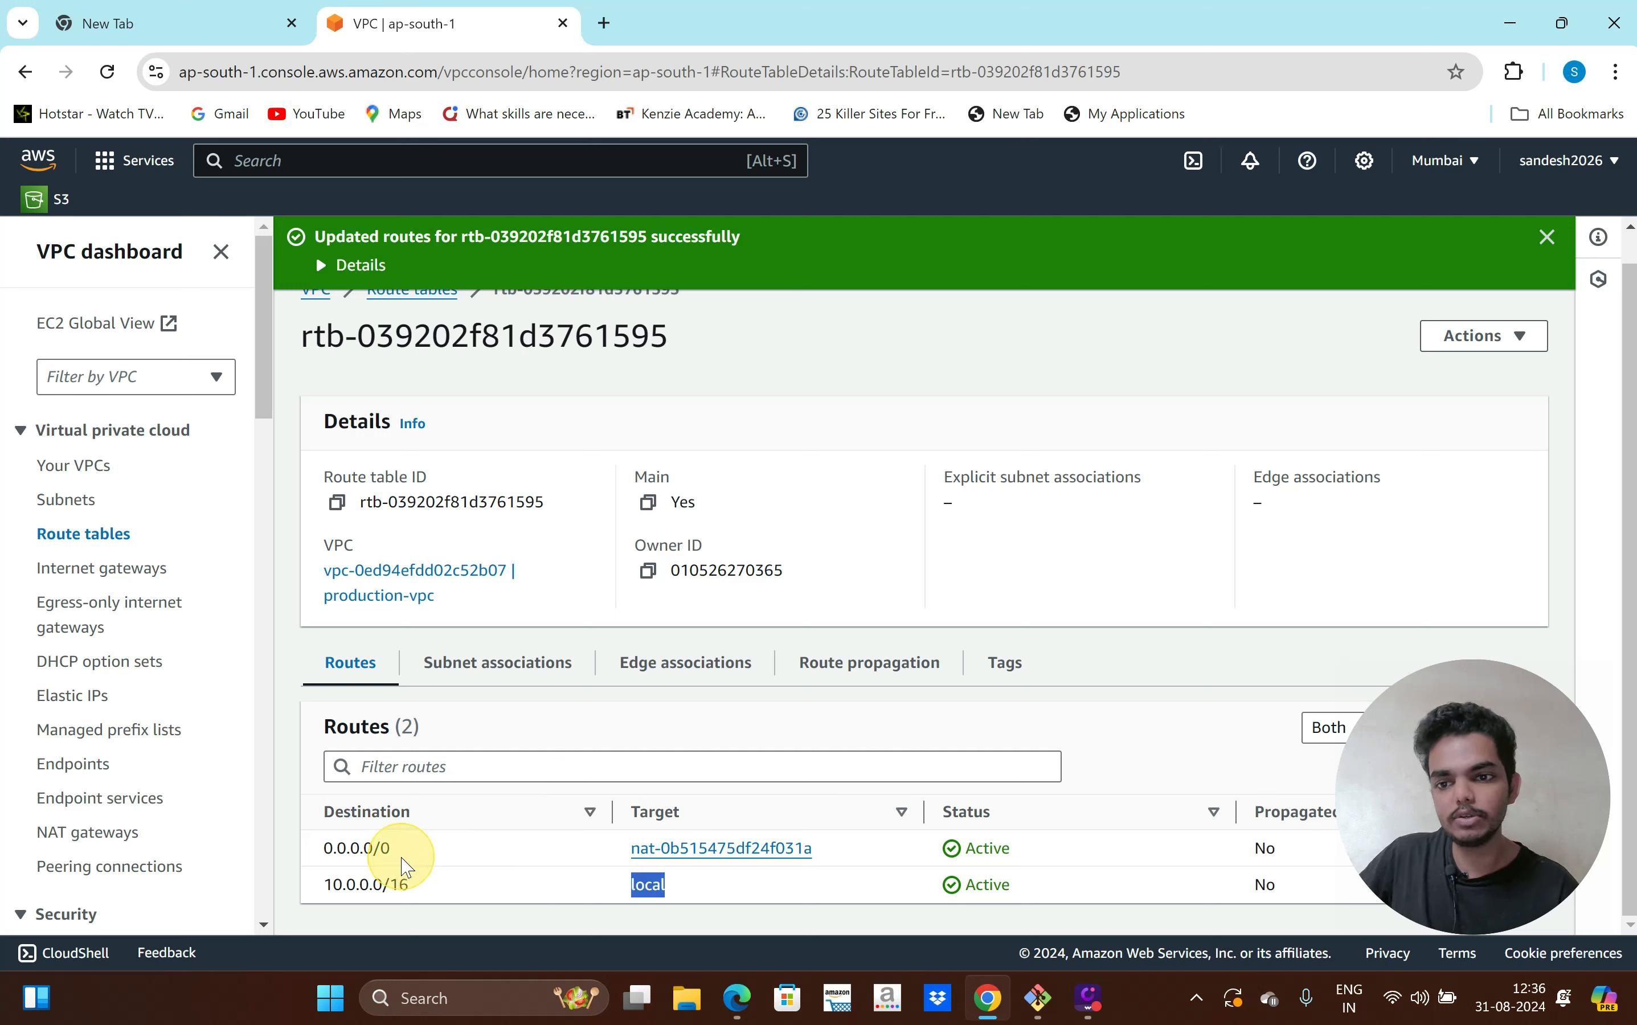
{"action": "triple_click", "coordinate": [349, 847]}
{"action": "left_click_drag", "start_coordinate": [349, 848], "coordinate": [858, 848]}
In the private instance's SSH session, clear the screen and rerun apt update, which now succeeds
{"action": "left_click", "coordinate": [1038, 996]}
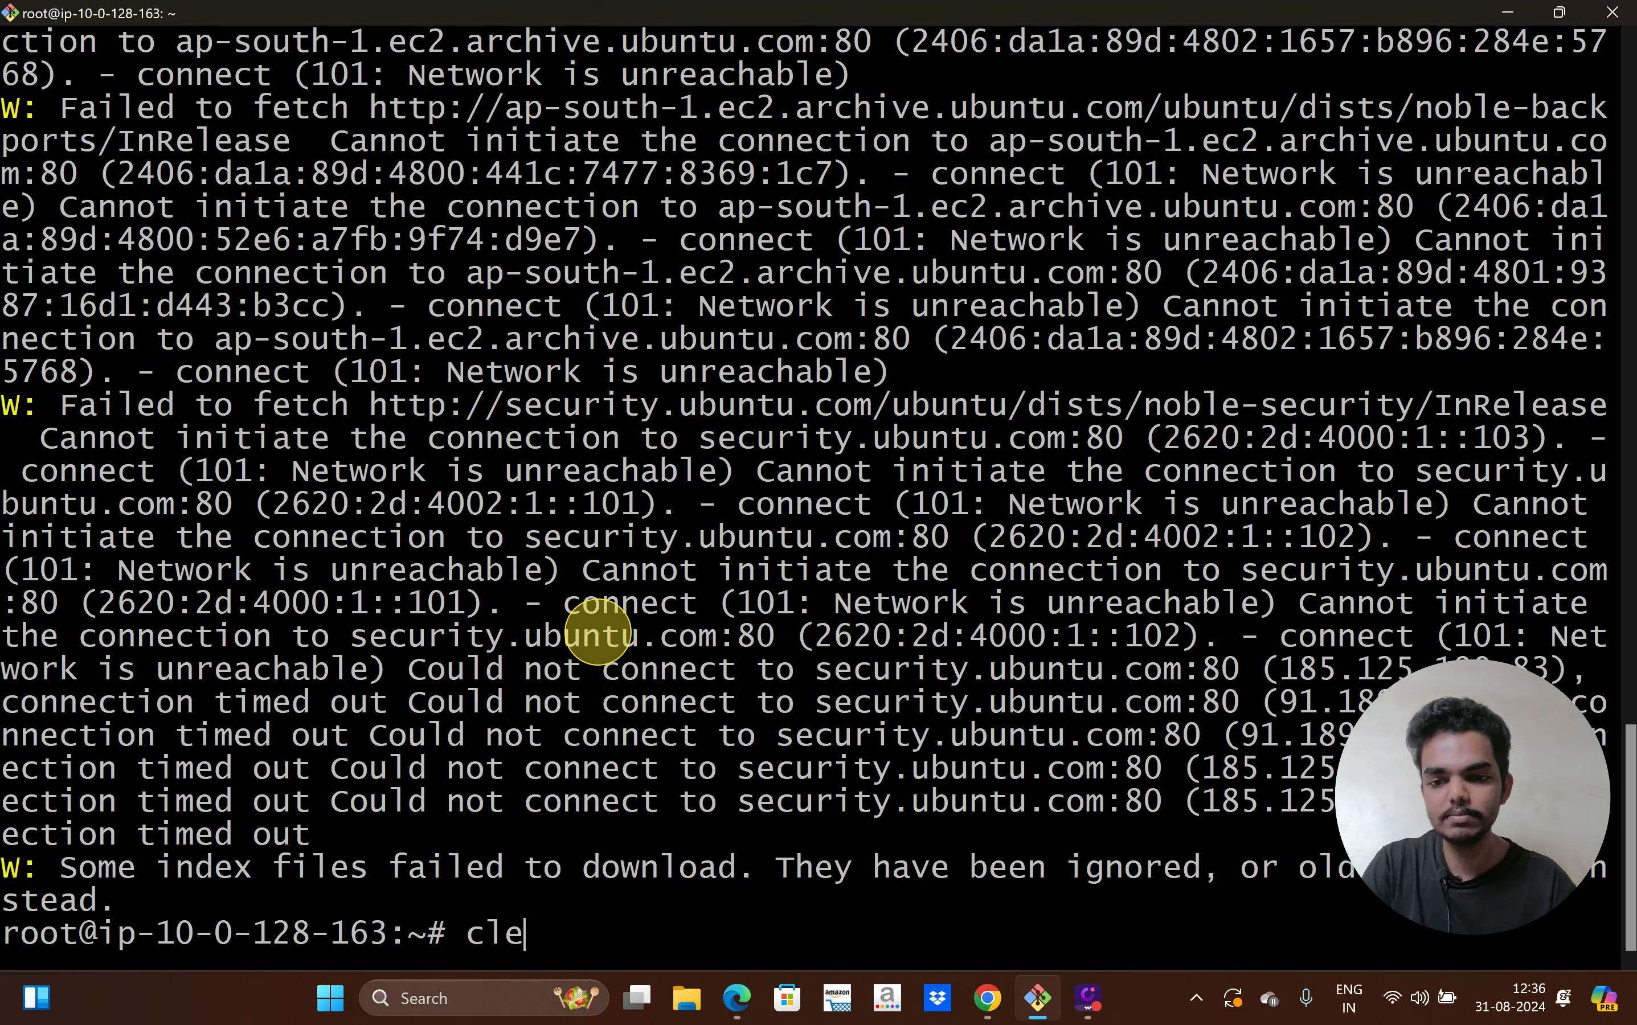
{"action": "type", "text": "clear"}
{"action": "key", "text": "Return"}
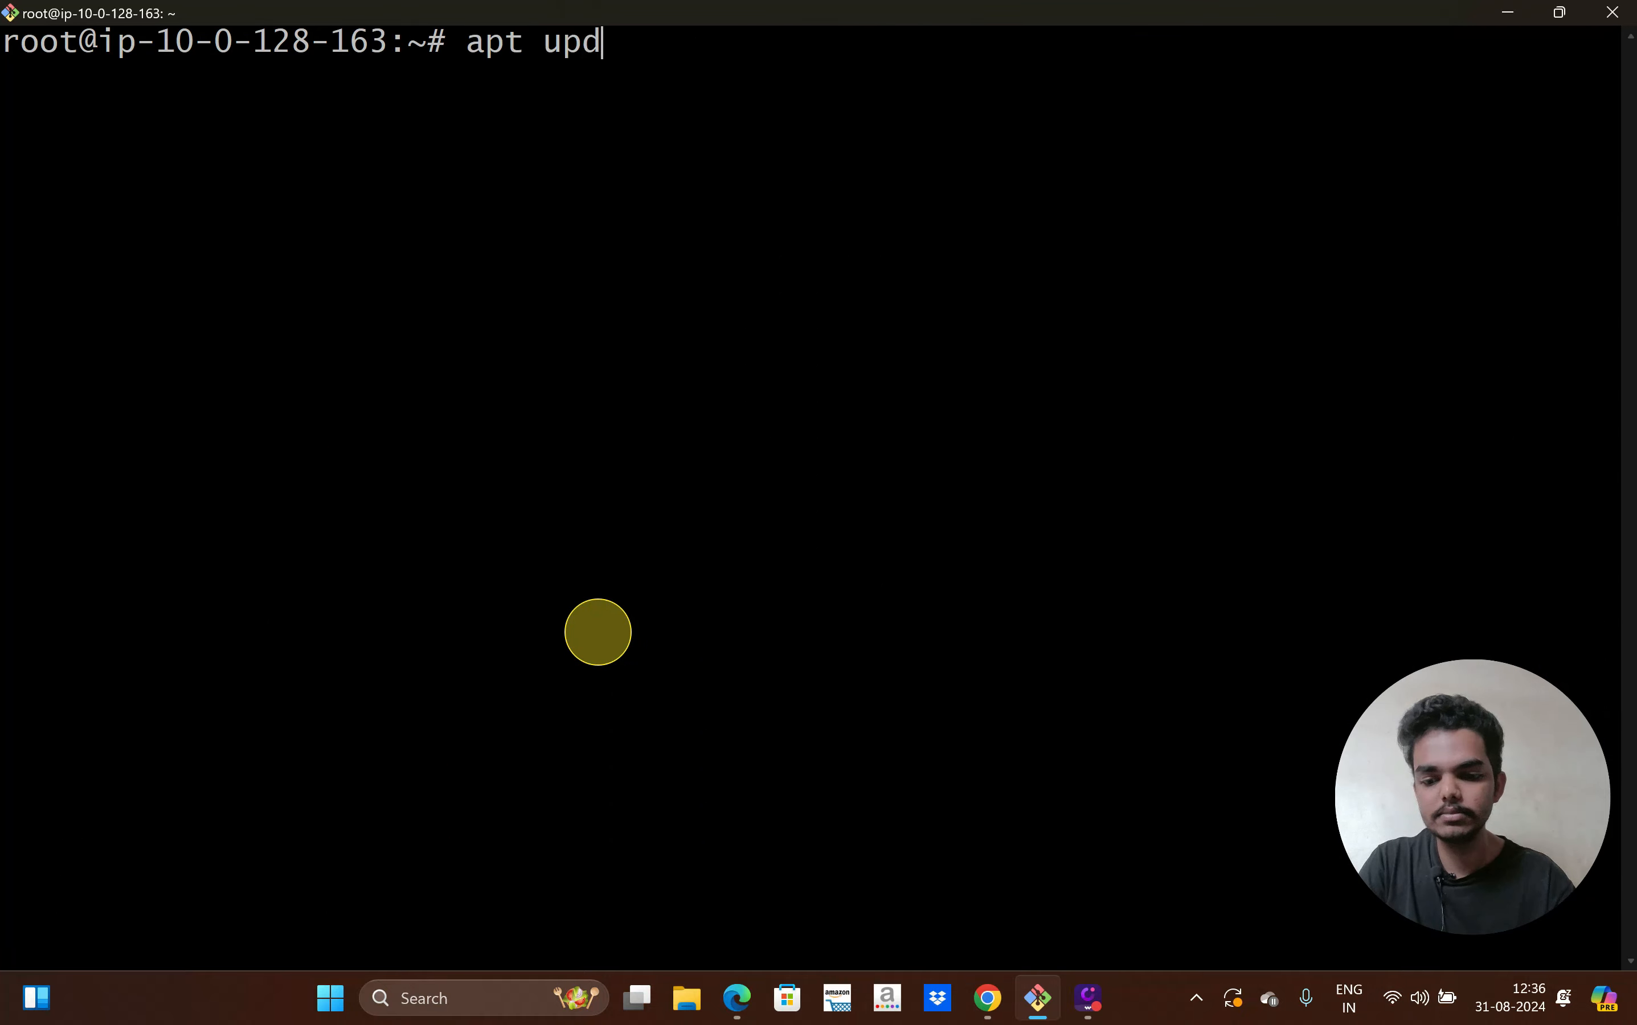
{"action": "key", "text": "Return"}
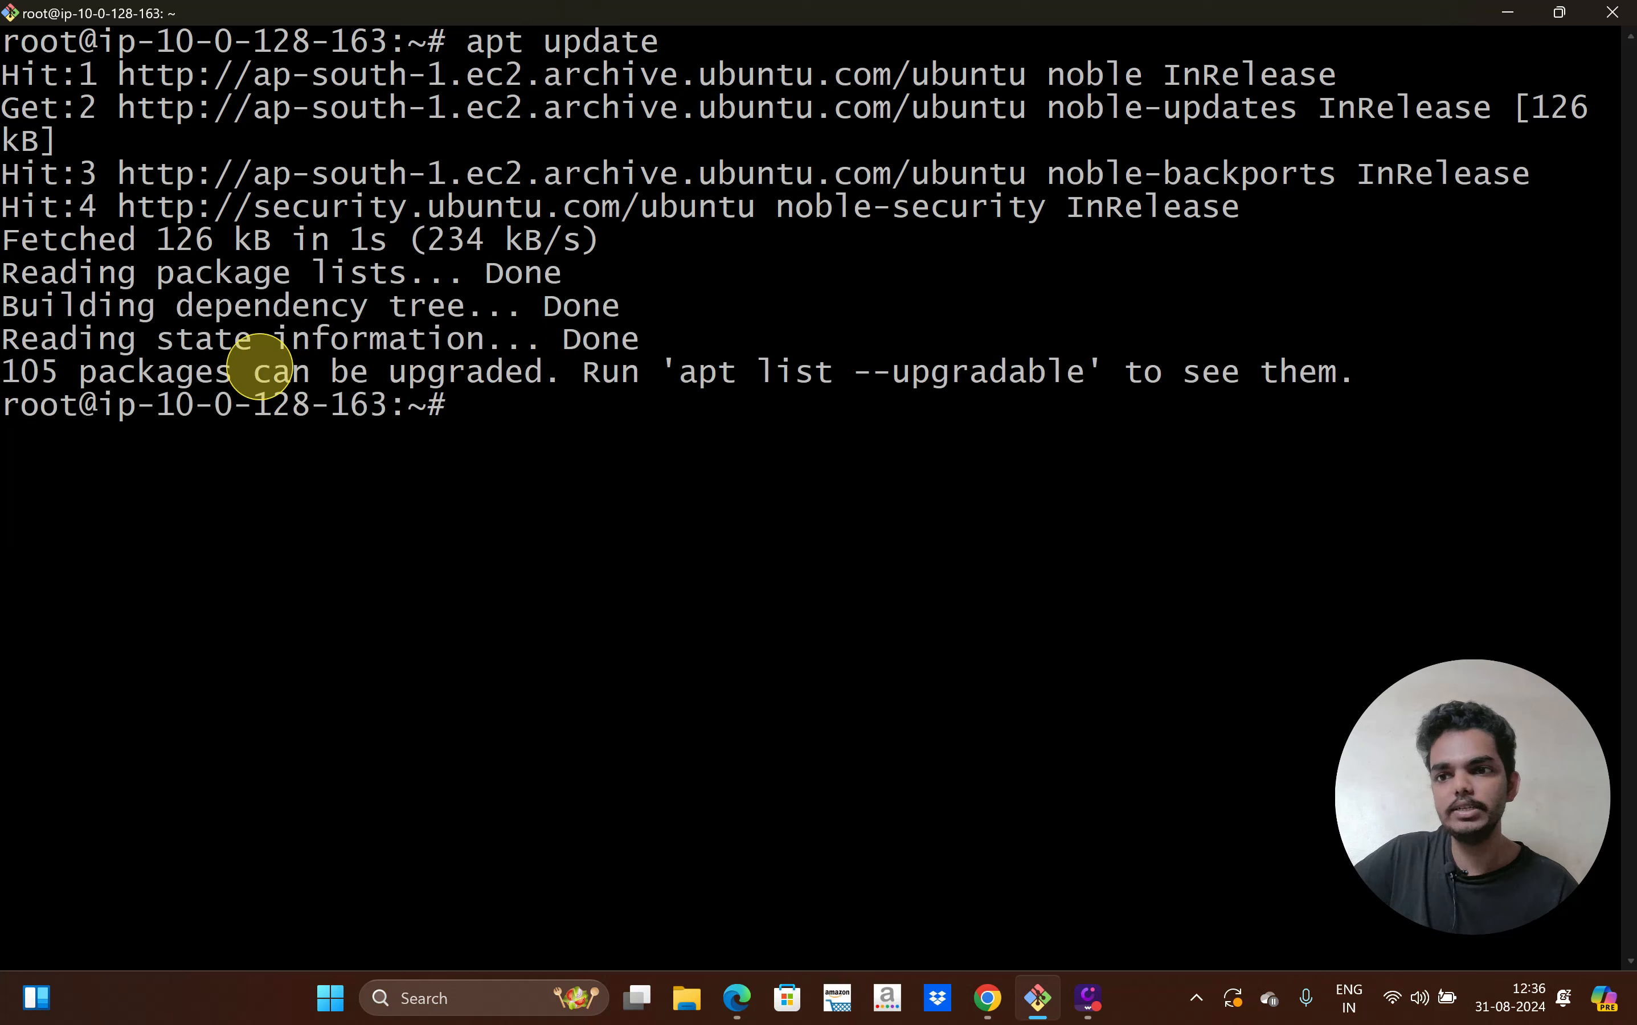
{"action": "left_click_drag", "start_coordinate": [193, 337], "coordinate": [519, 337]}
{"action": "left_click", "coordinate": [501, 397]}
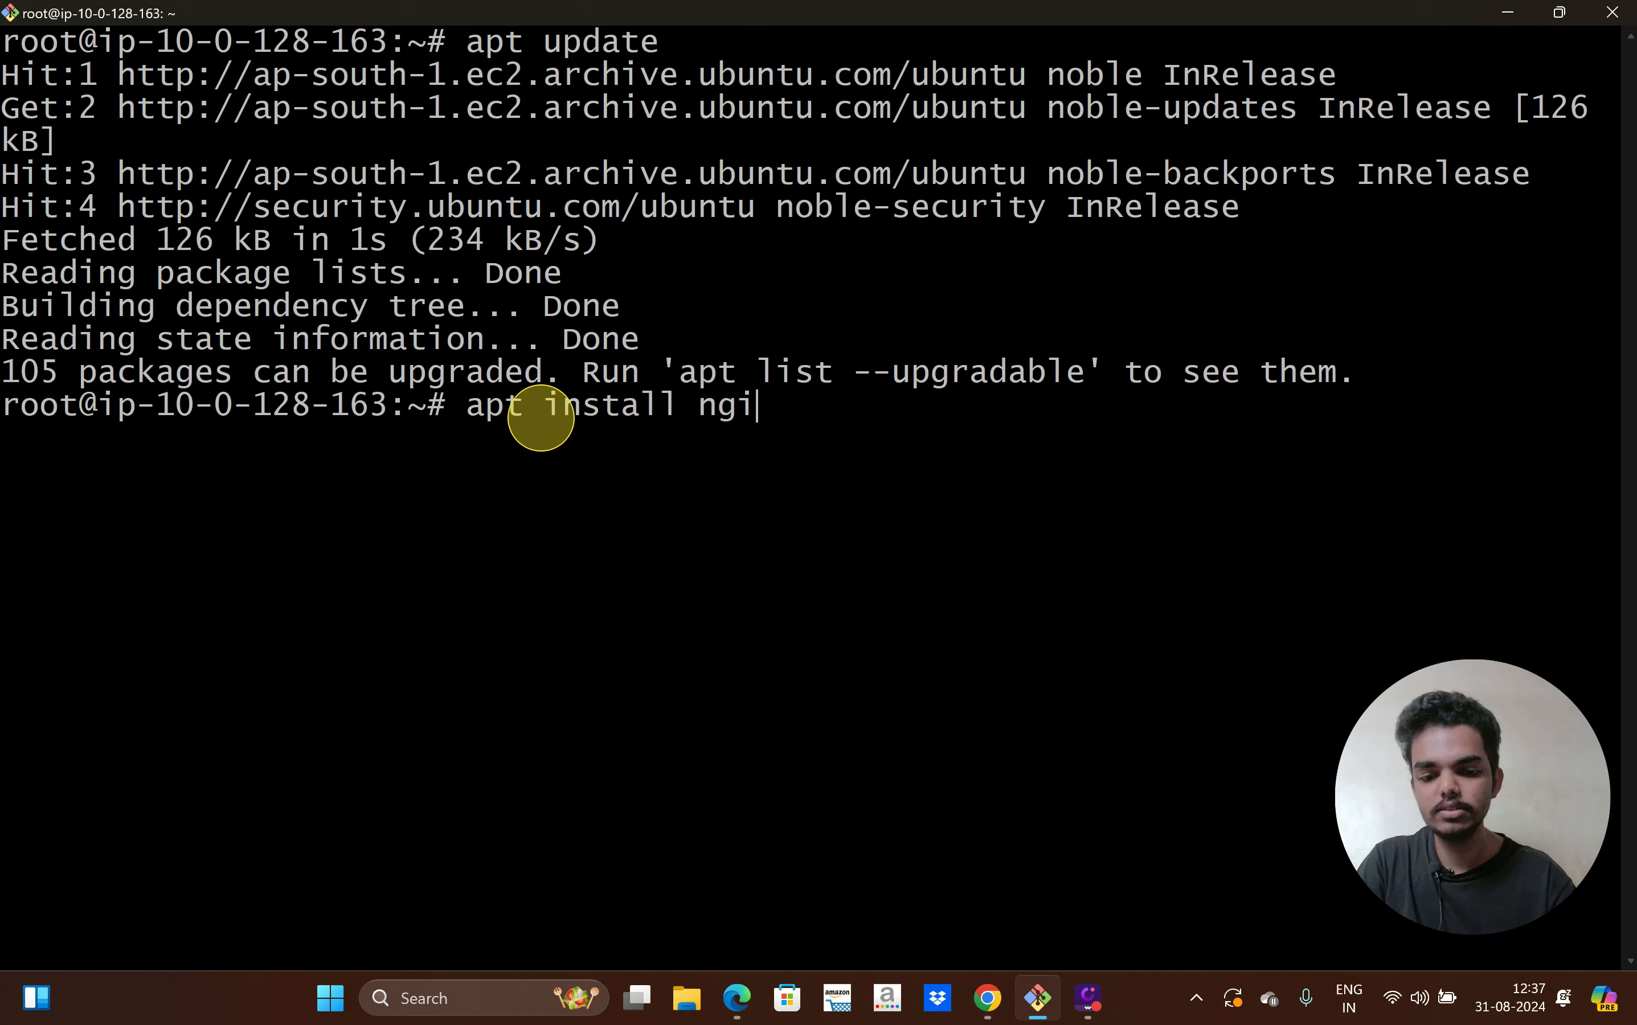
Install nginx, answering Y to confirm the packages
{"action": "key", "text": "Return"}
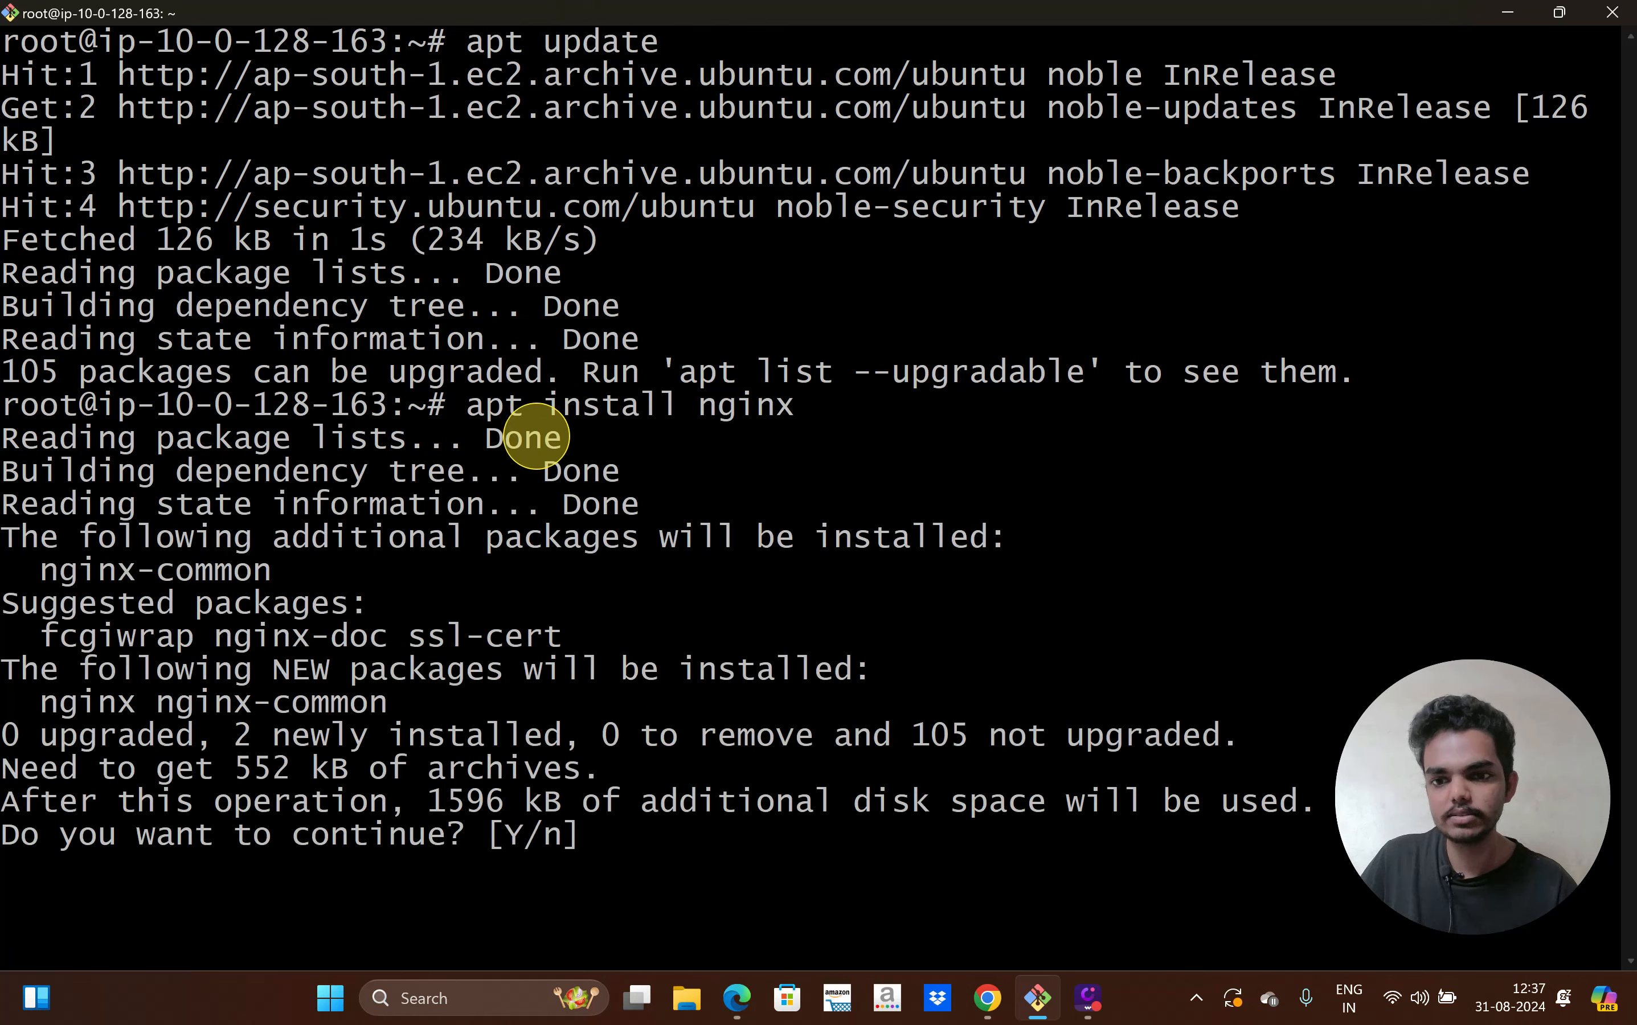
{"action": "type", "text": "Y"}
{"action": "key", "text": "Return"}
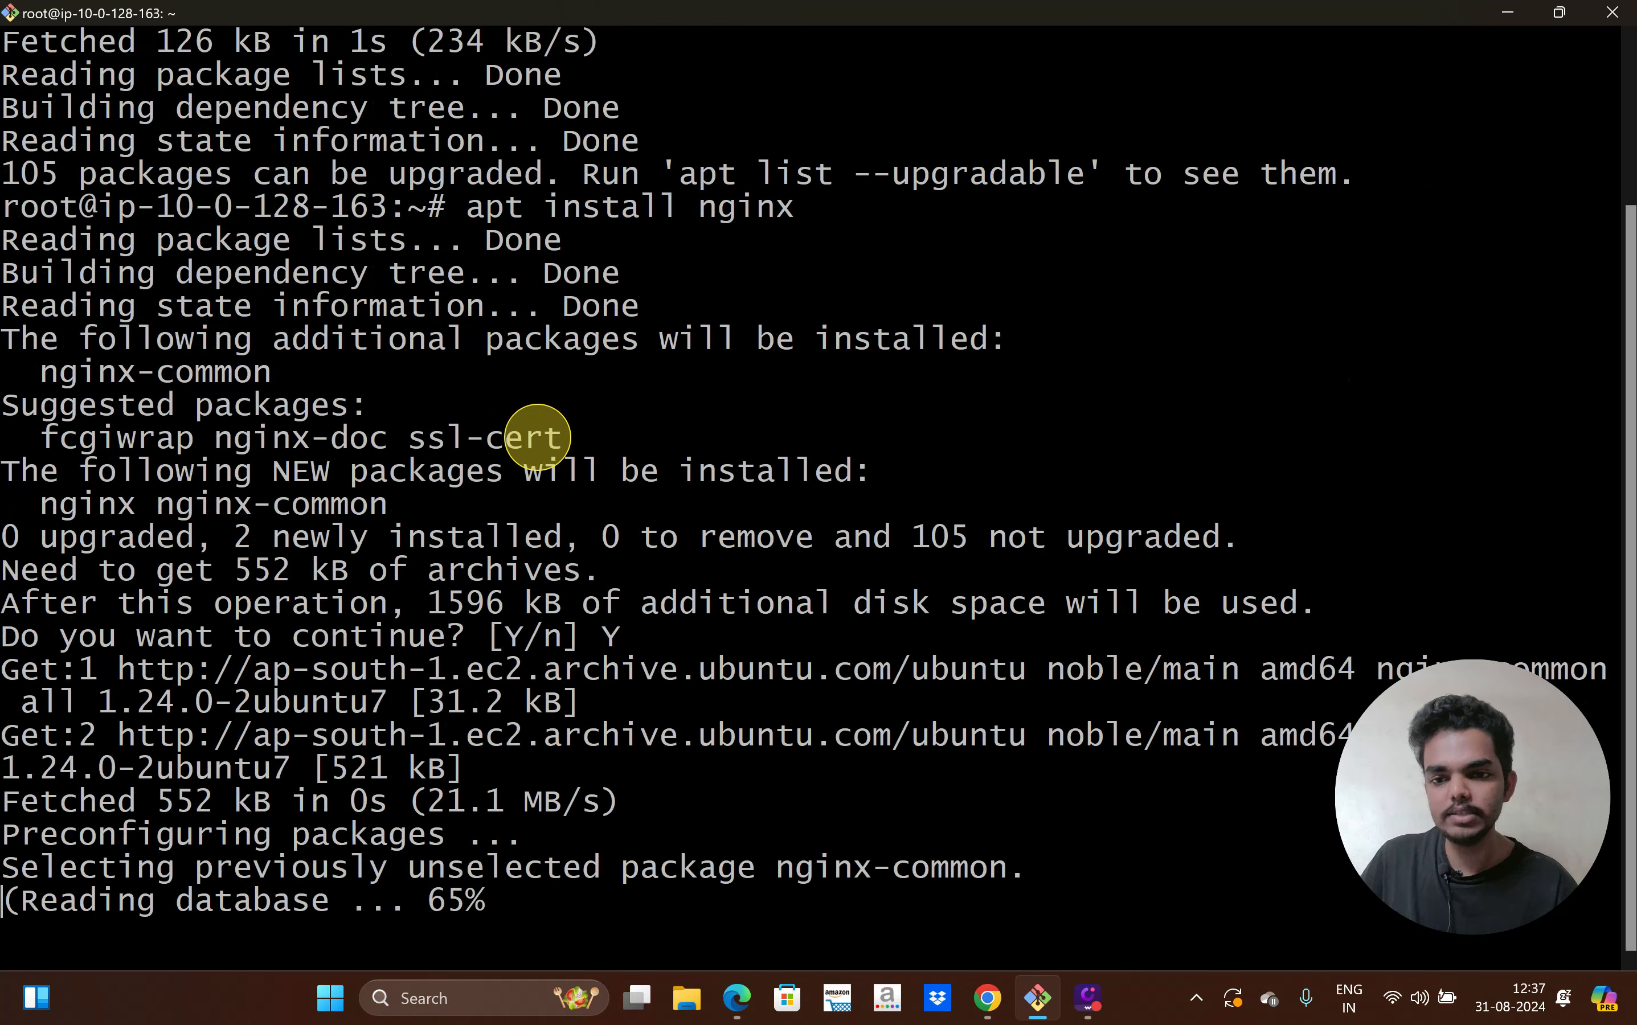
{"action": "left_click_drag", "start_coordinate": [542, 438], "coordinate": [428, 438]}
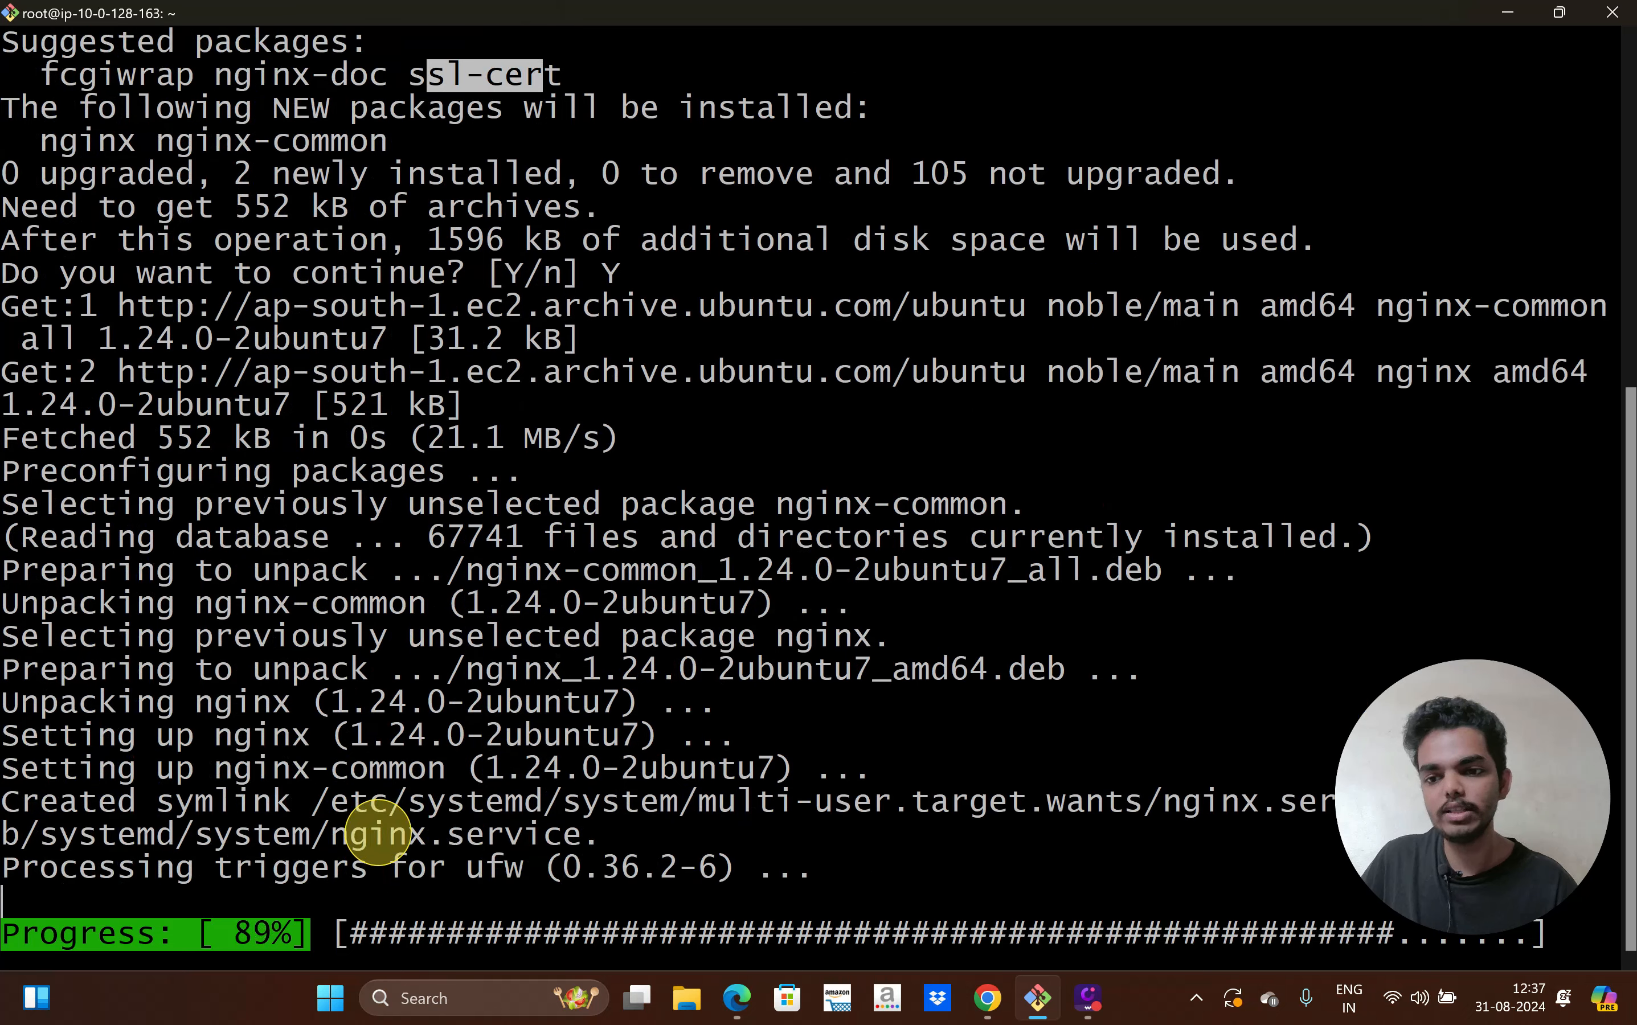
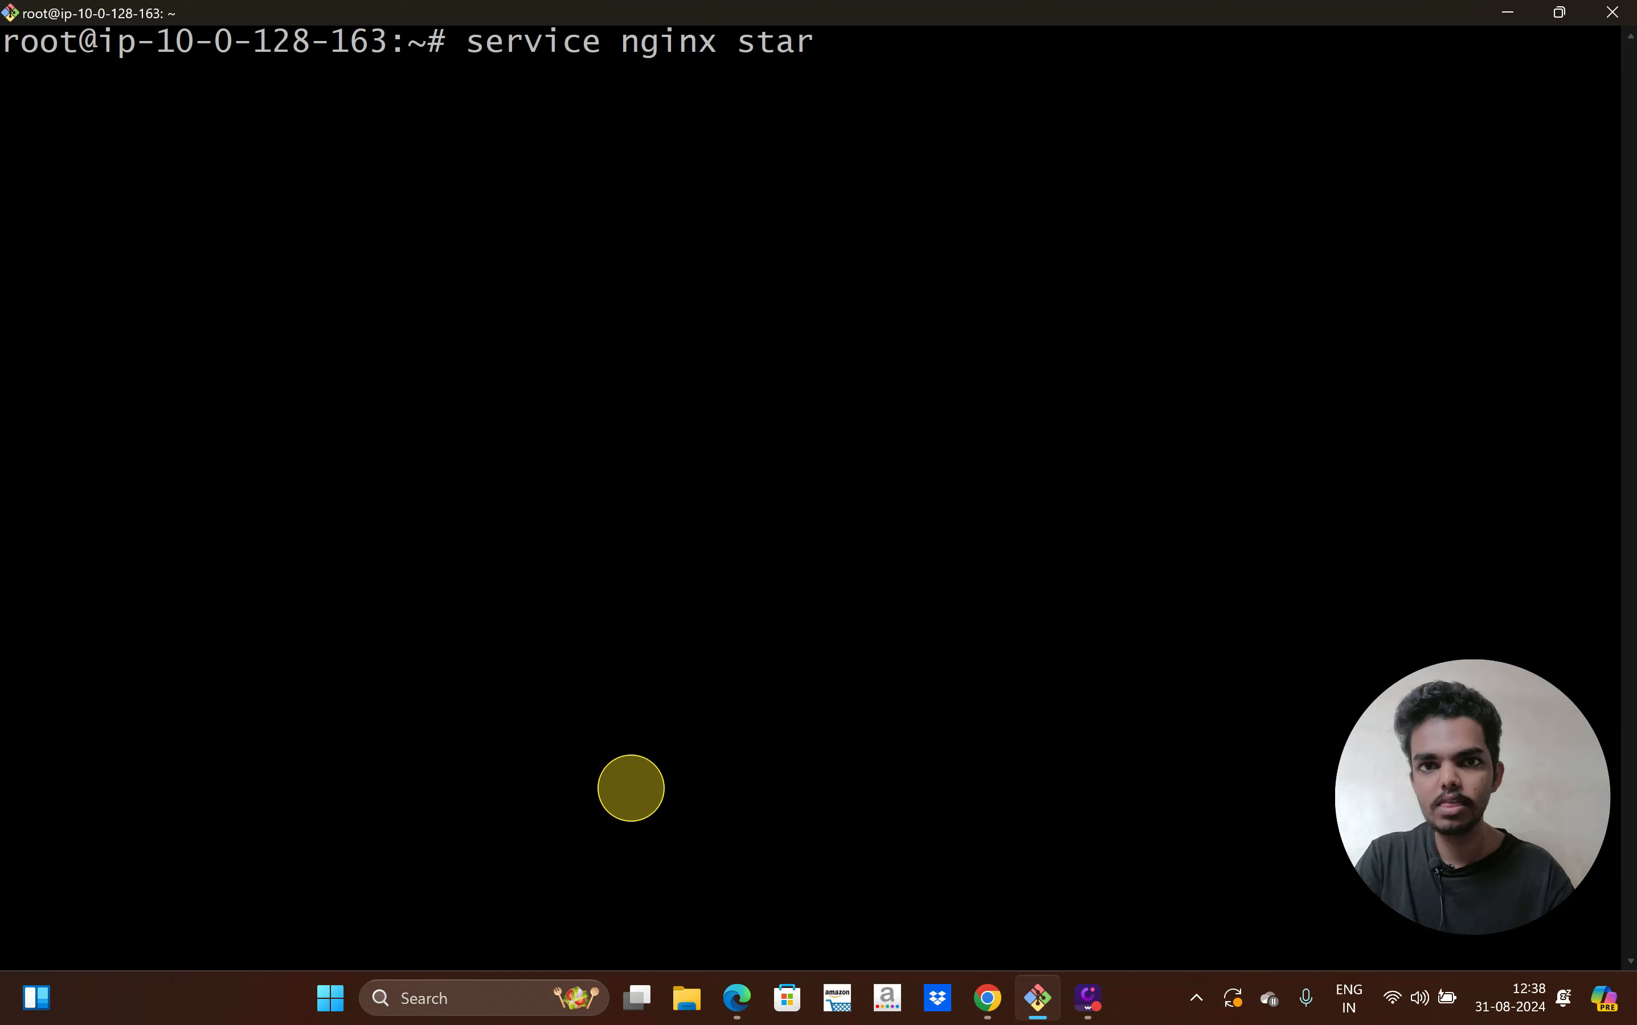
Run 'service nginx status' to confirm nginx is running, then return to the AWS console in Chrome
{"action": "type", "text": "us"}
{"action": "key", "text": "Return"}
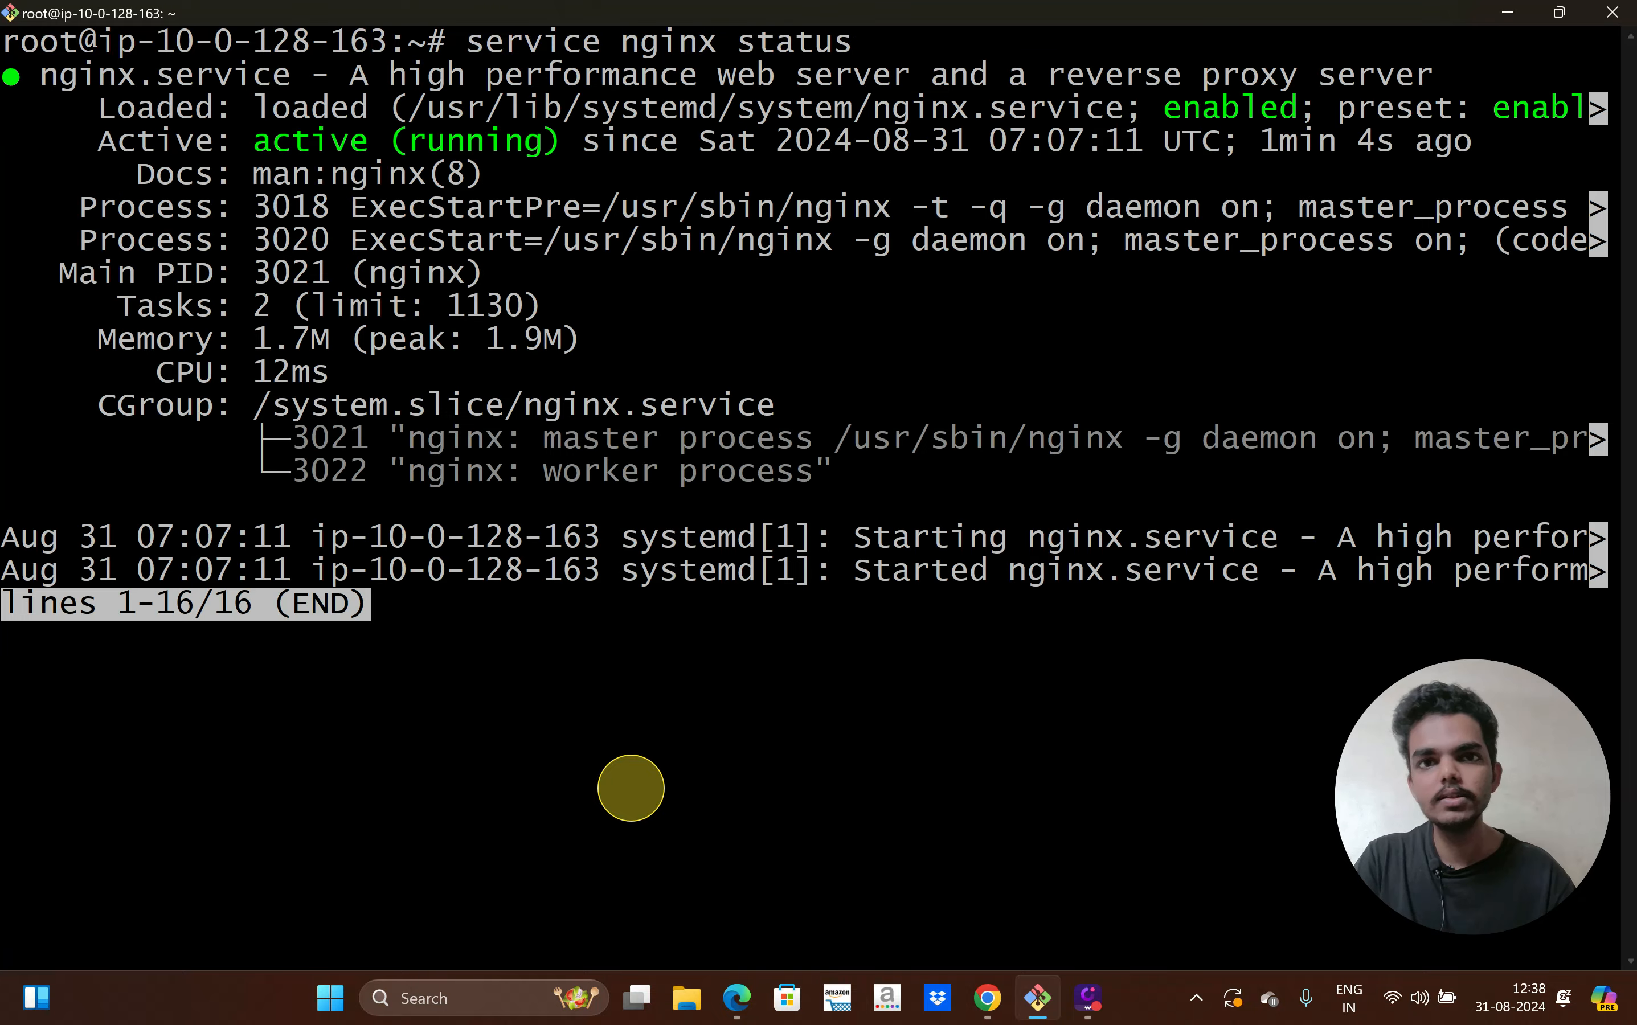
{"action": "left_click", "coordinate": [990, 1011]}
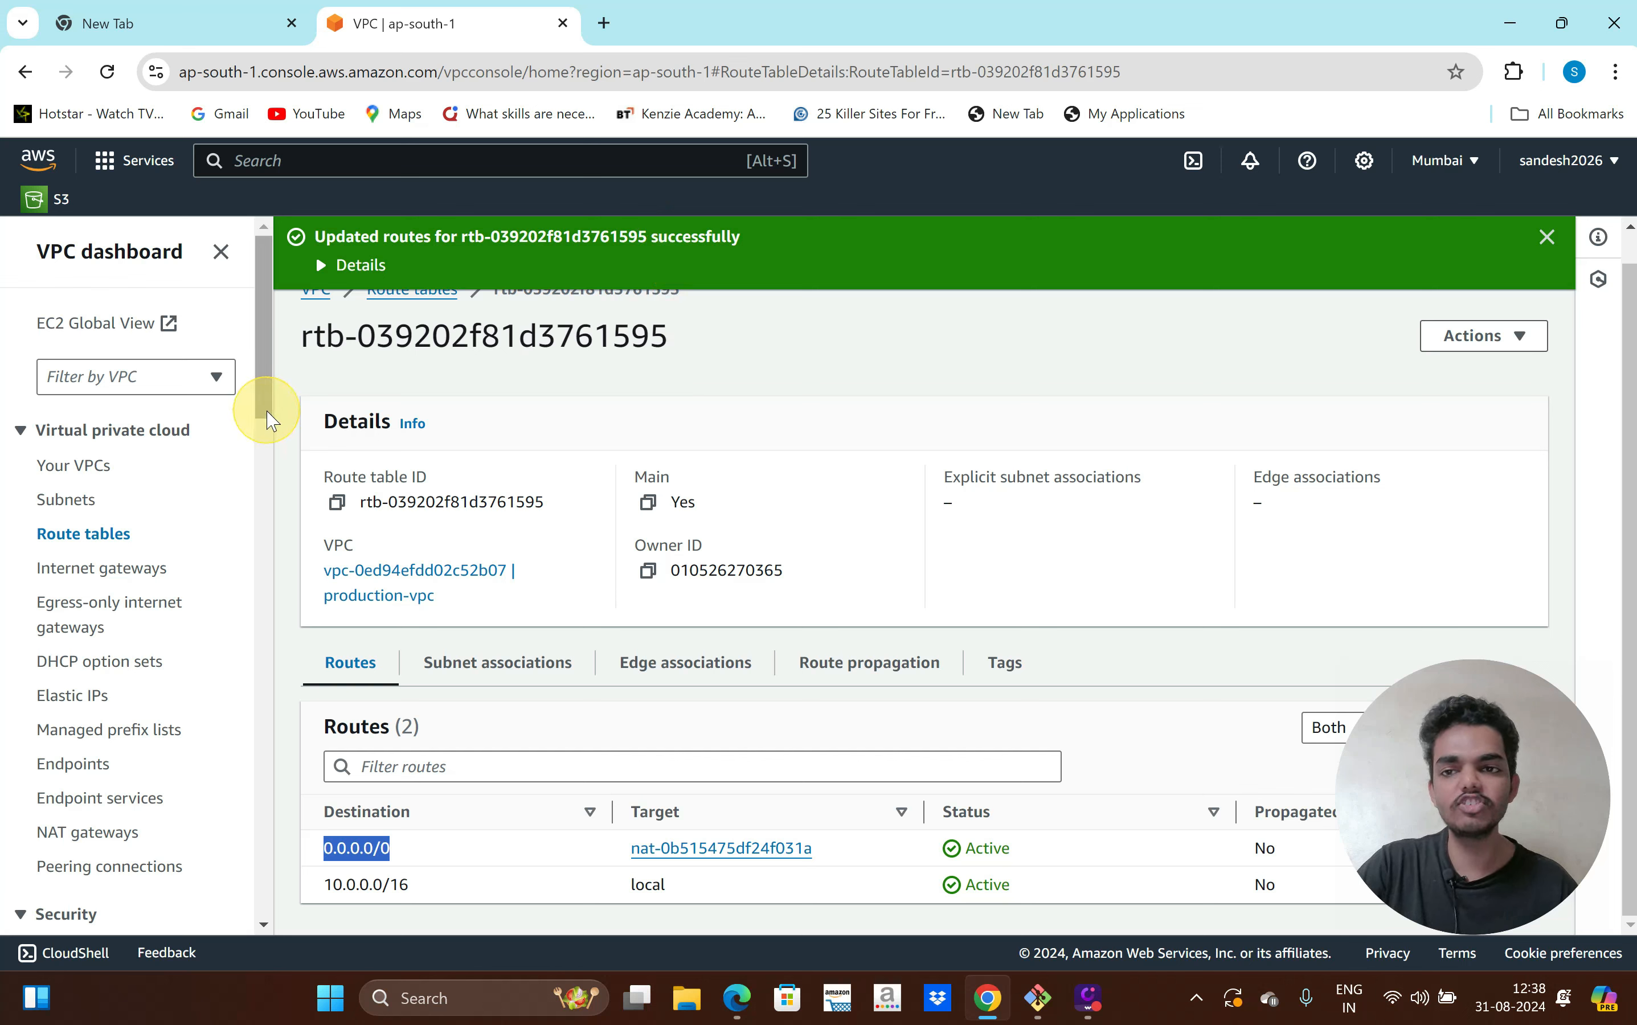
Go to EC2's Target Groups page and start creating a new target group
{"action": "left_click_drag", "start_coordinate": [266, 381], "coordinate": [274, 331]}
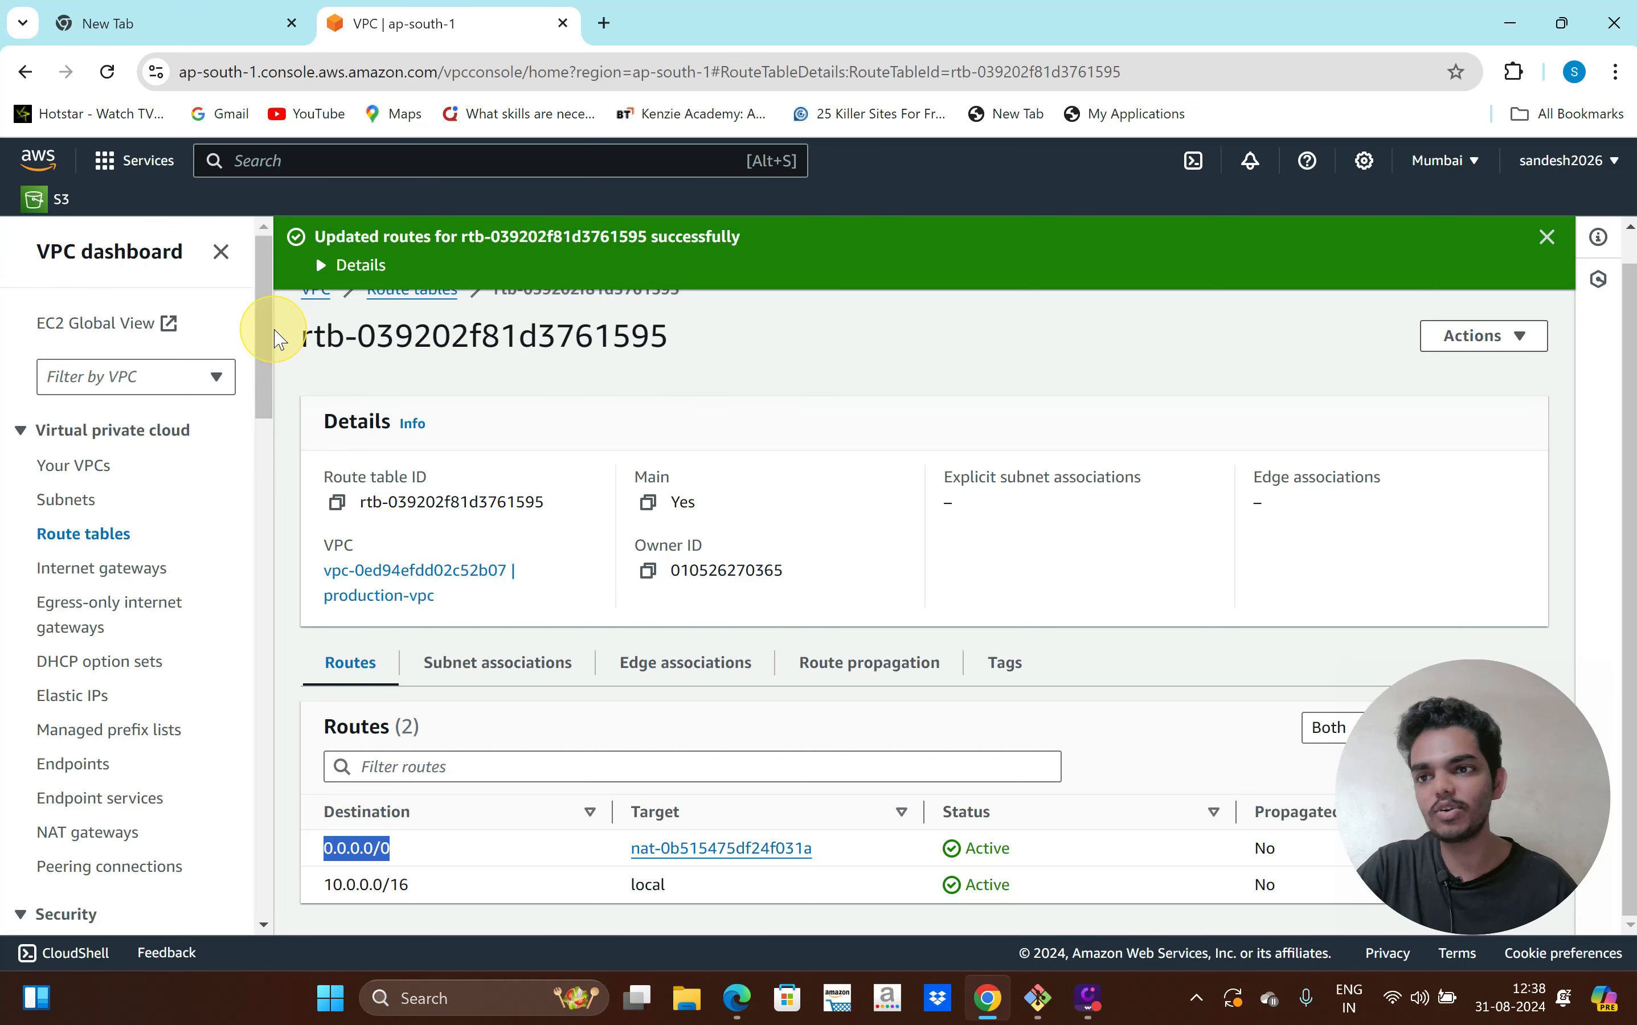
{"action": "left_click", "coordinate": [220, 252]}
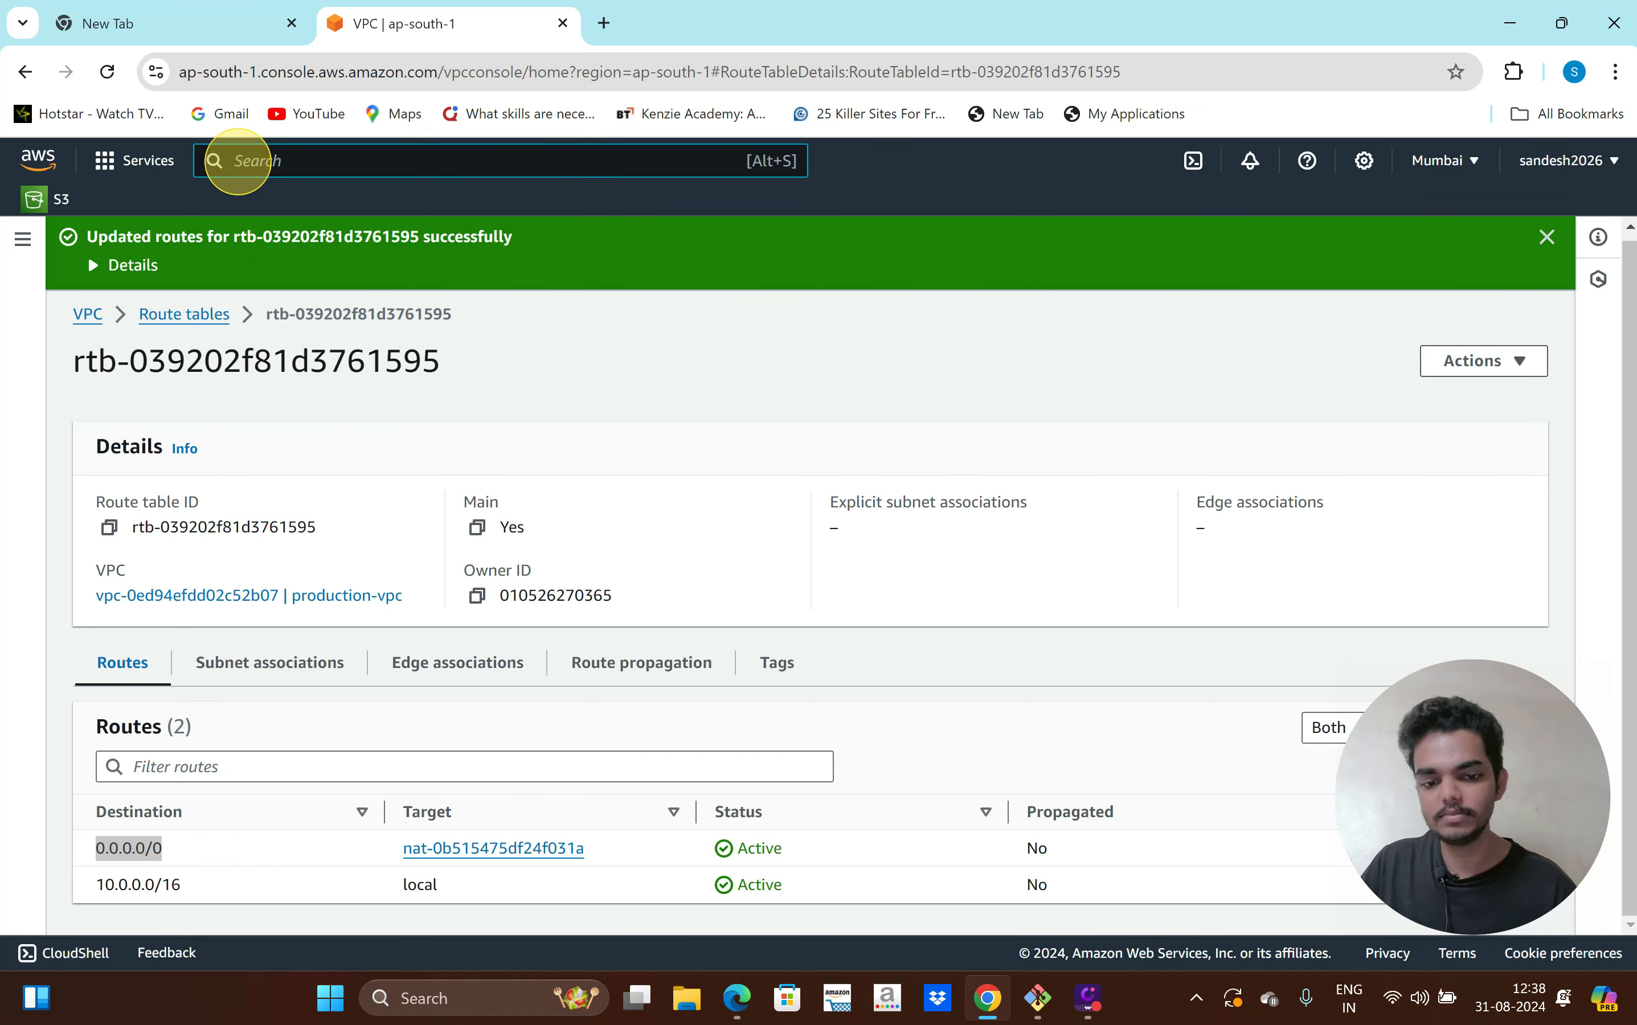
{"action": "type", "text": "ec2"}
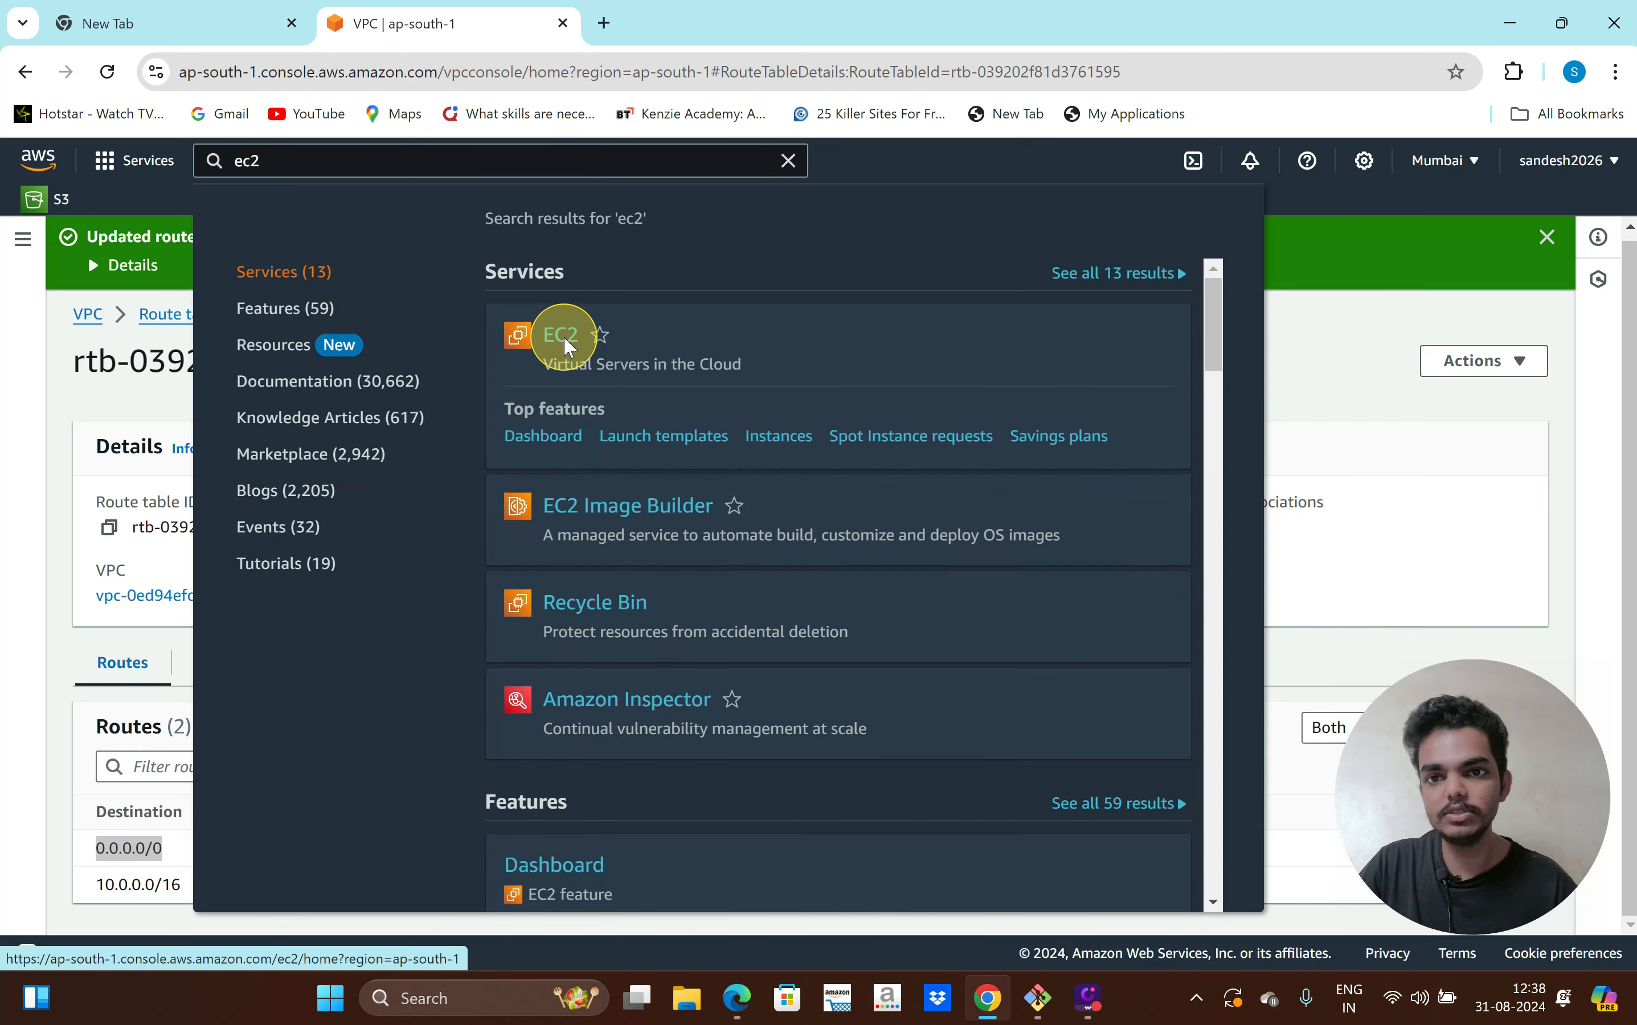
{"action": "left_click", "coordinate": [560, 337]}
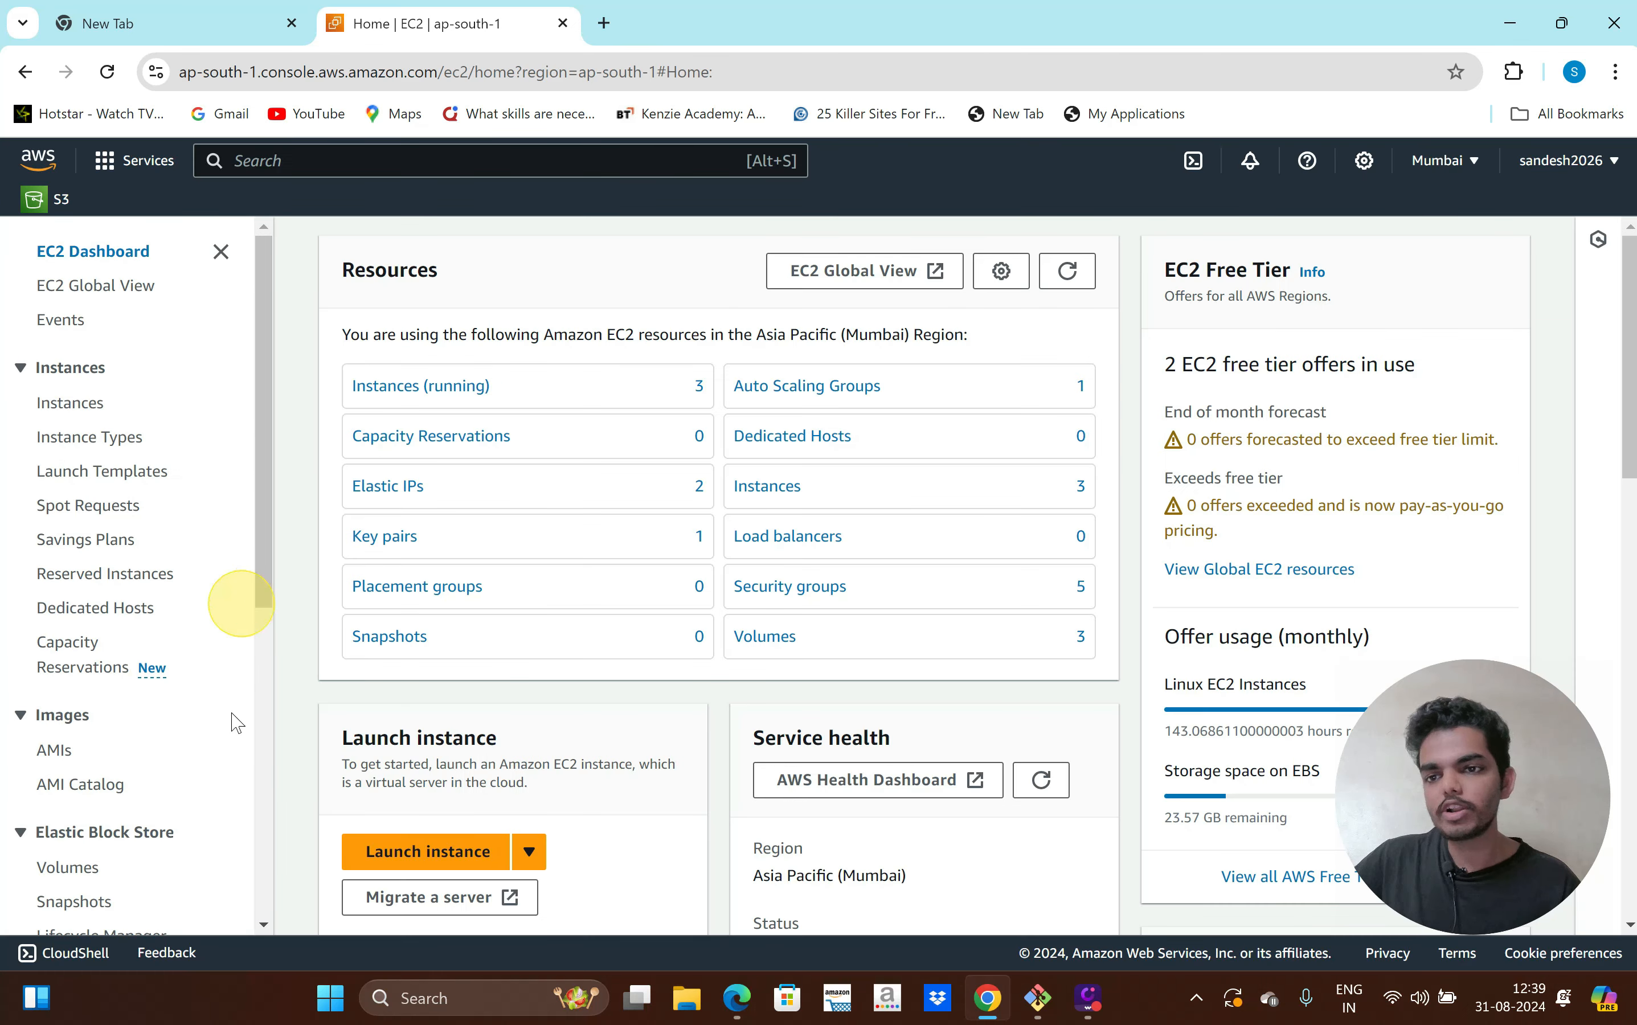
{"action": "scroll", "coordinate": [231, 732], "scroll_direction": "down", "scroll_amount": 3}
{"action": "scroll", "coordinate": [230, 739], "scroll_direction": "down", "scroll_amount": 4}
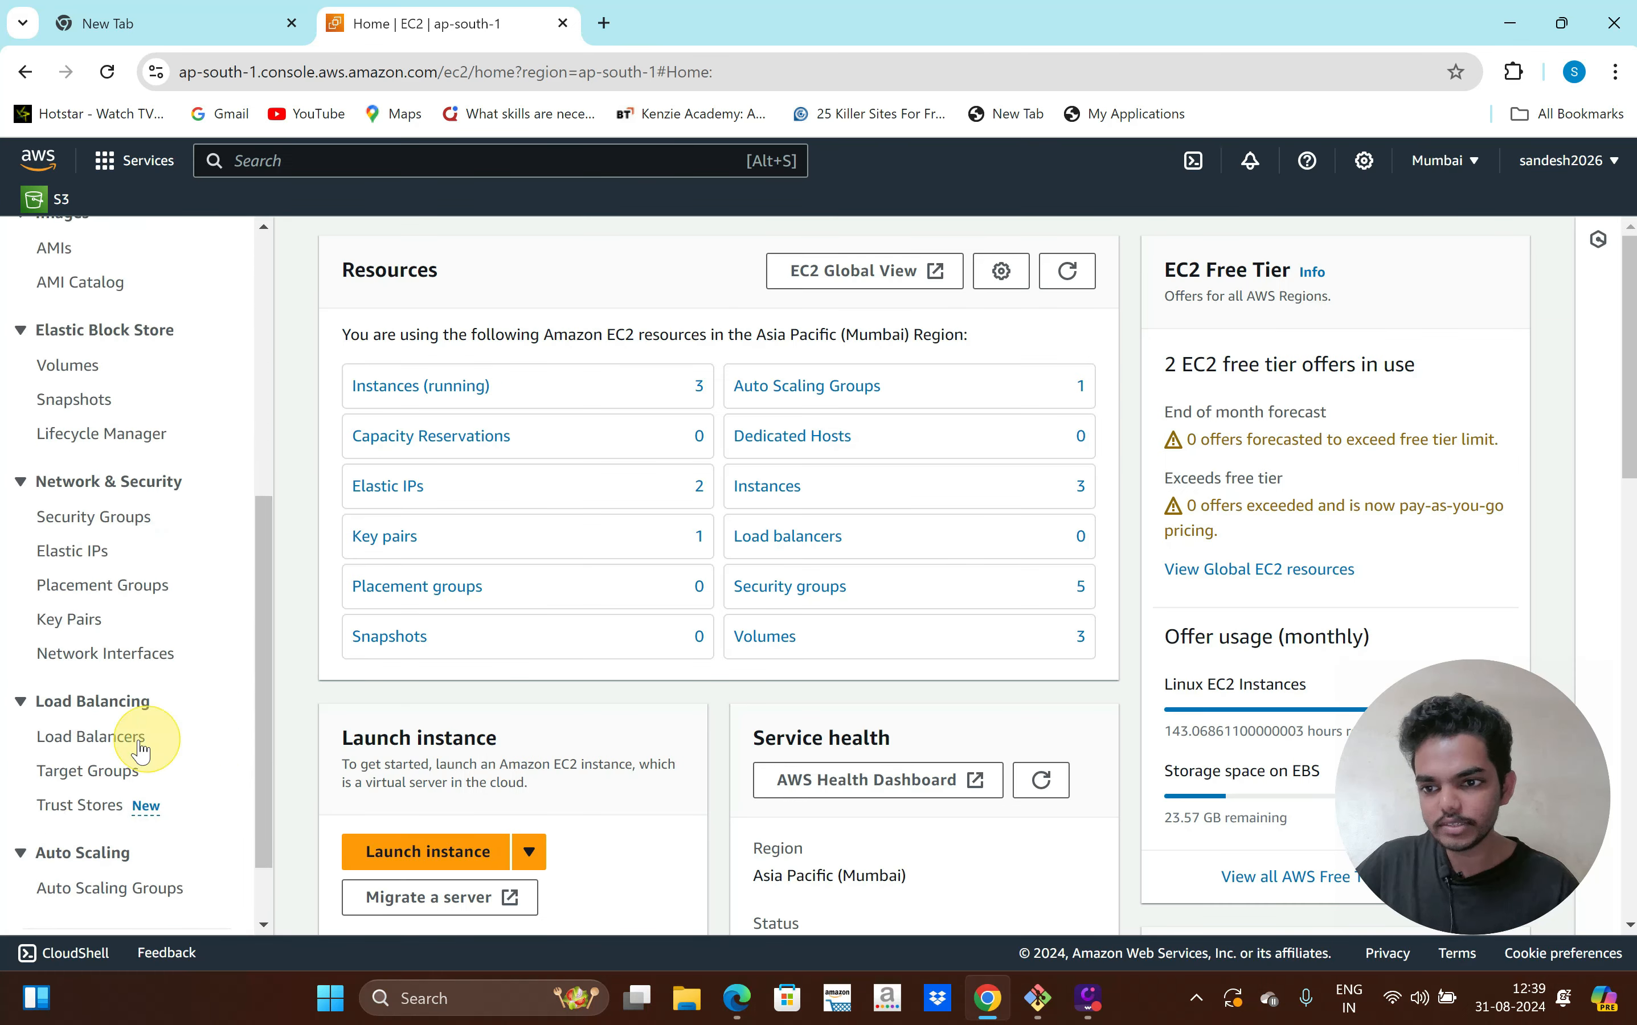
{"action": "left_click", "coordinate": [129, 781]}
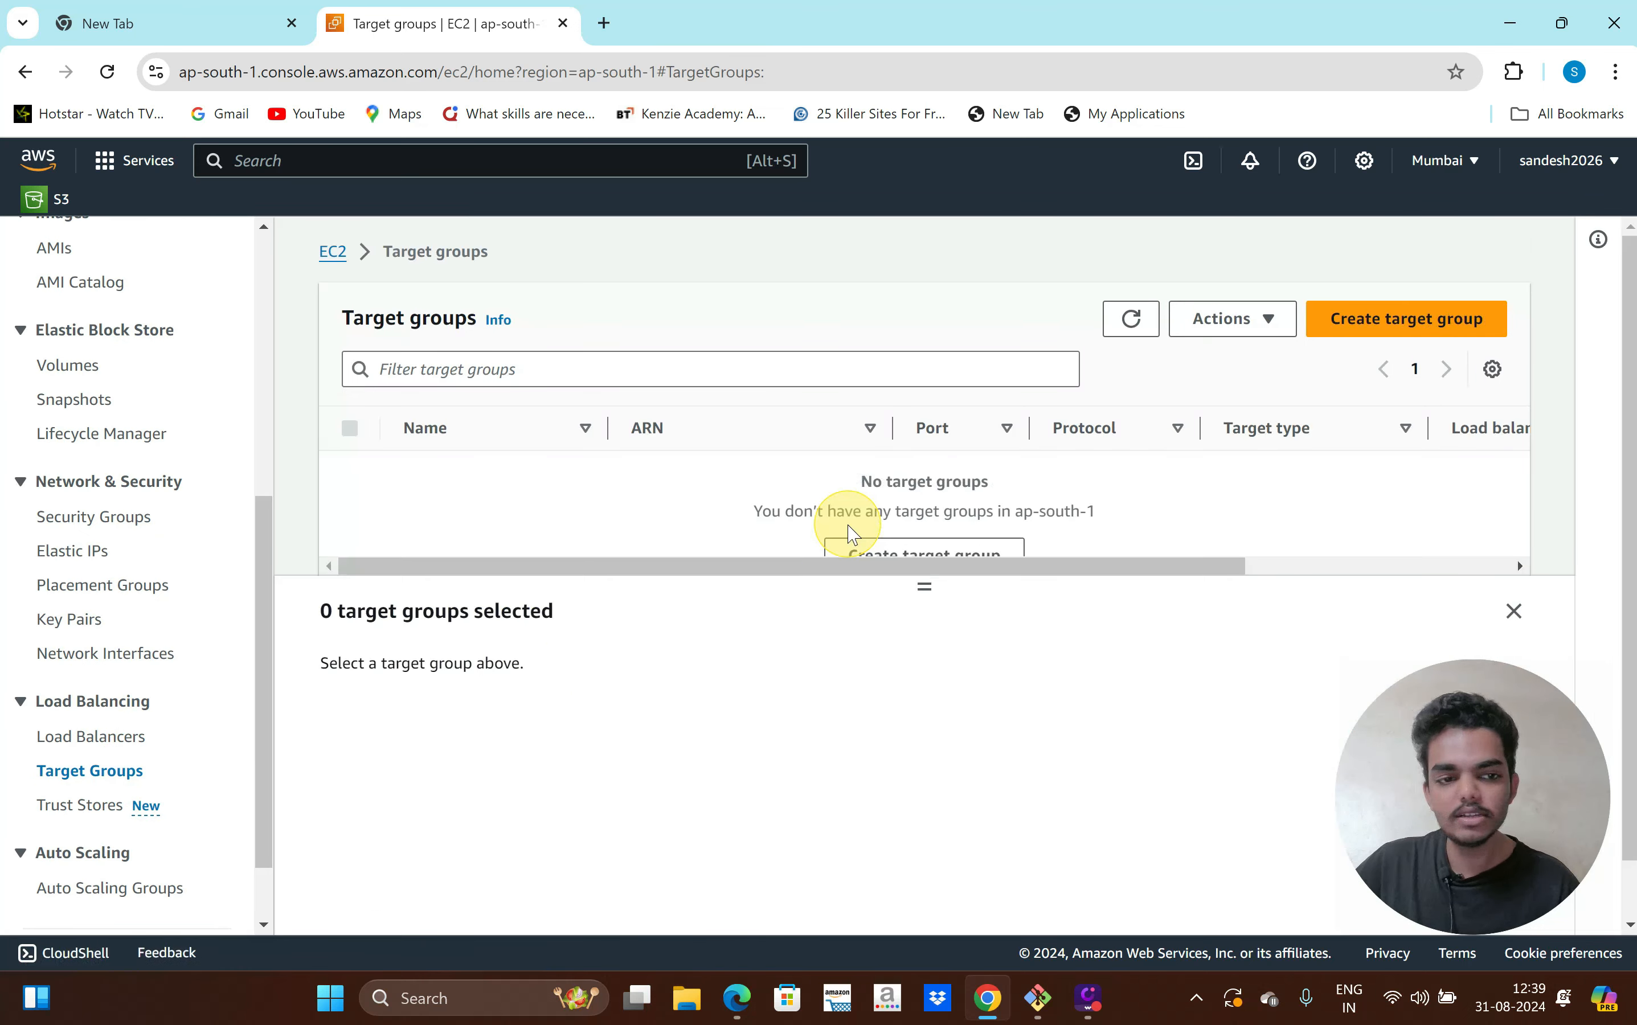
{"action": "left_click", "coordinate": [1336, 324]}
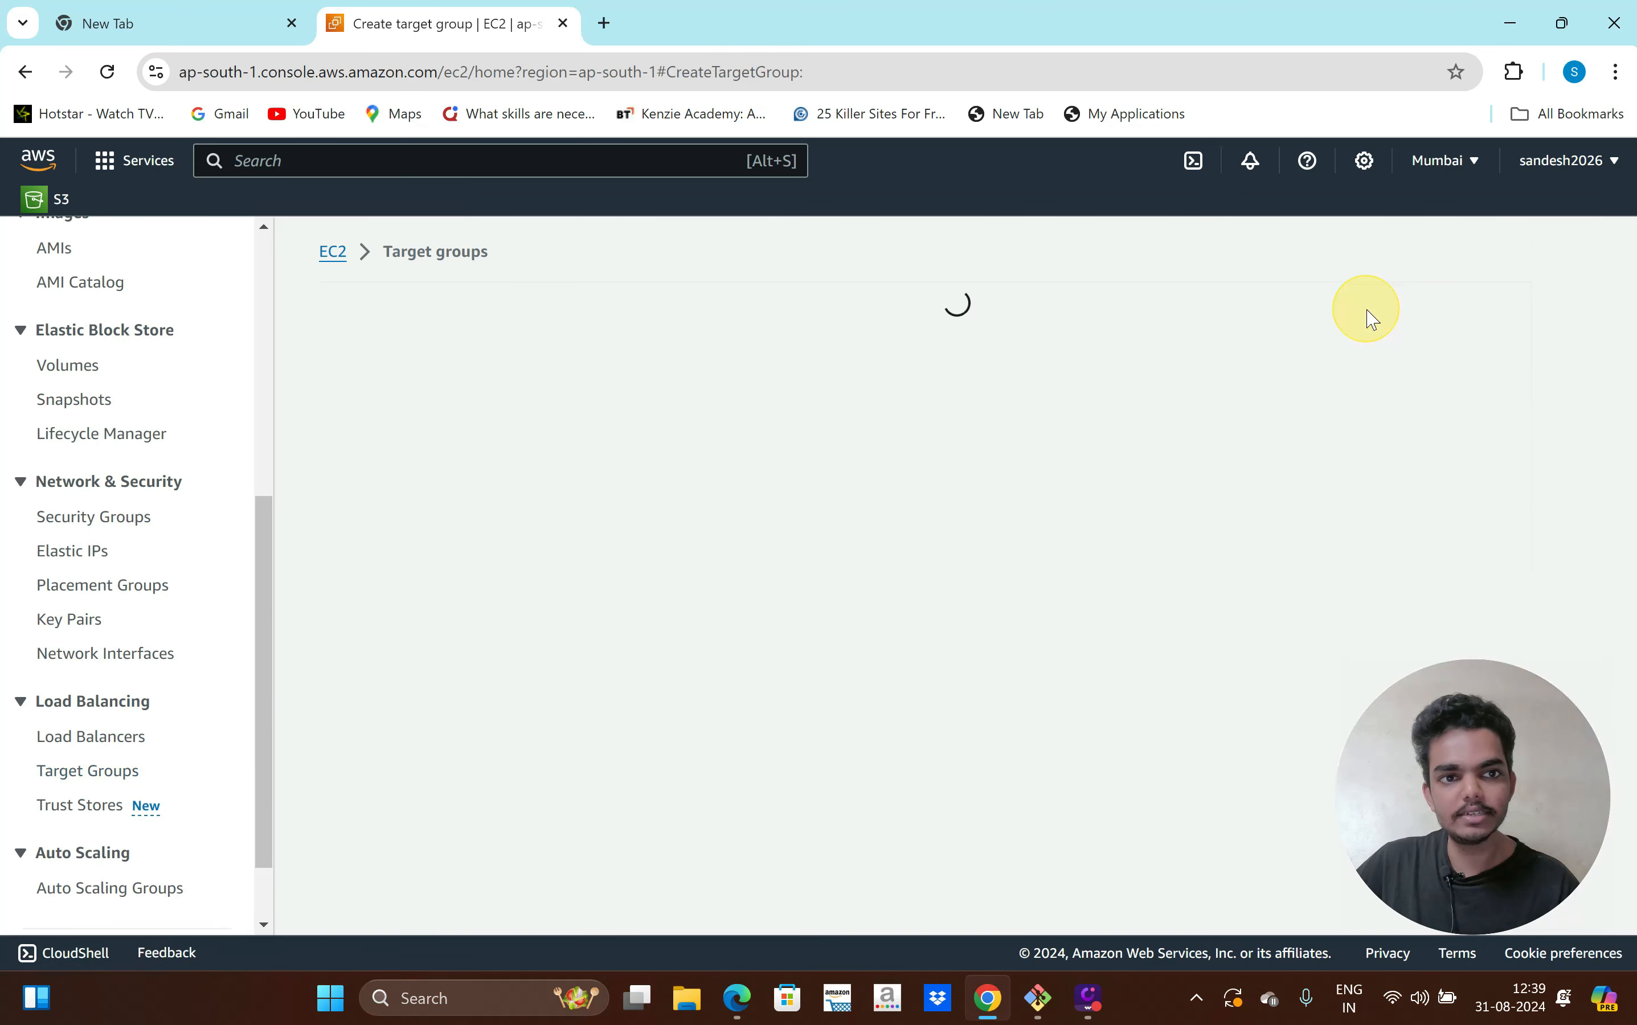
Name the target group 'production' on HTTP port 80 in production-vpc, and continue to targets
{"action": "scroll", "coordinate": [621, 566], "scroll_direction": "down", "scroll_amount": 8}
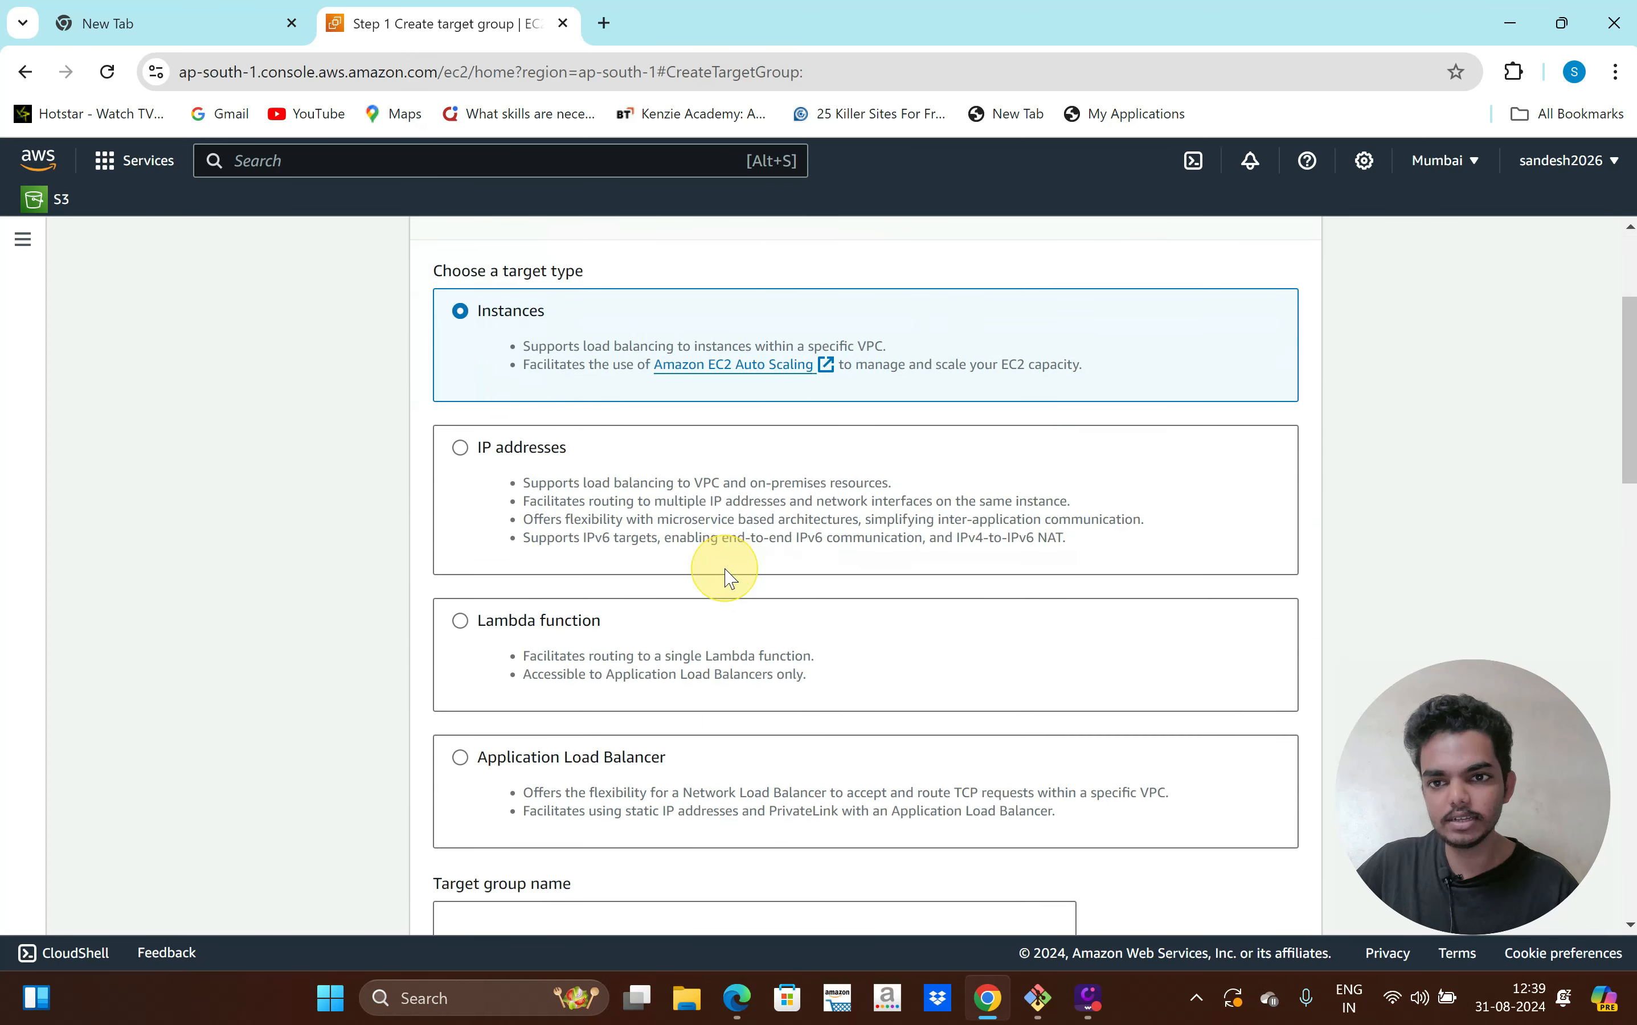
{"action": "scroll", "coordinate": [724, 568], "scroll_direction": "down", "scroll_amount": 2}
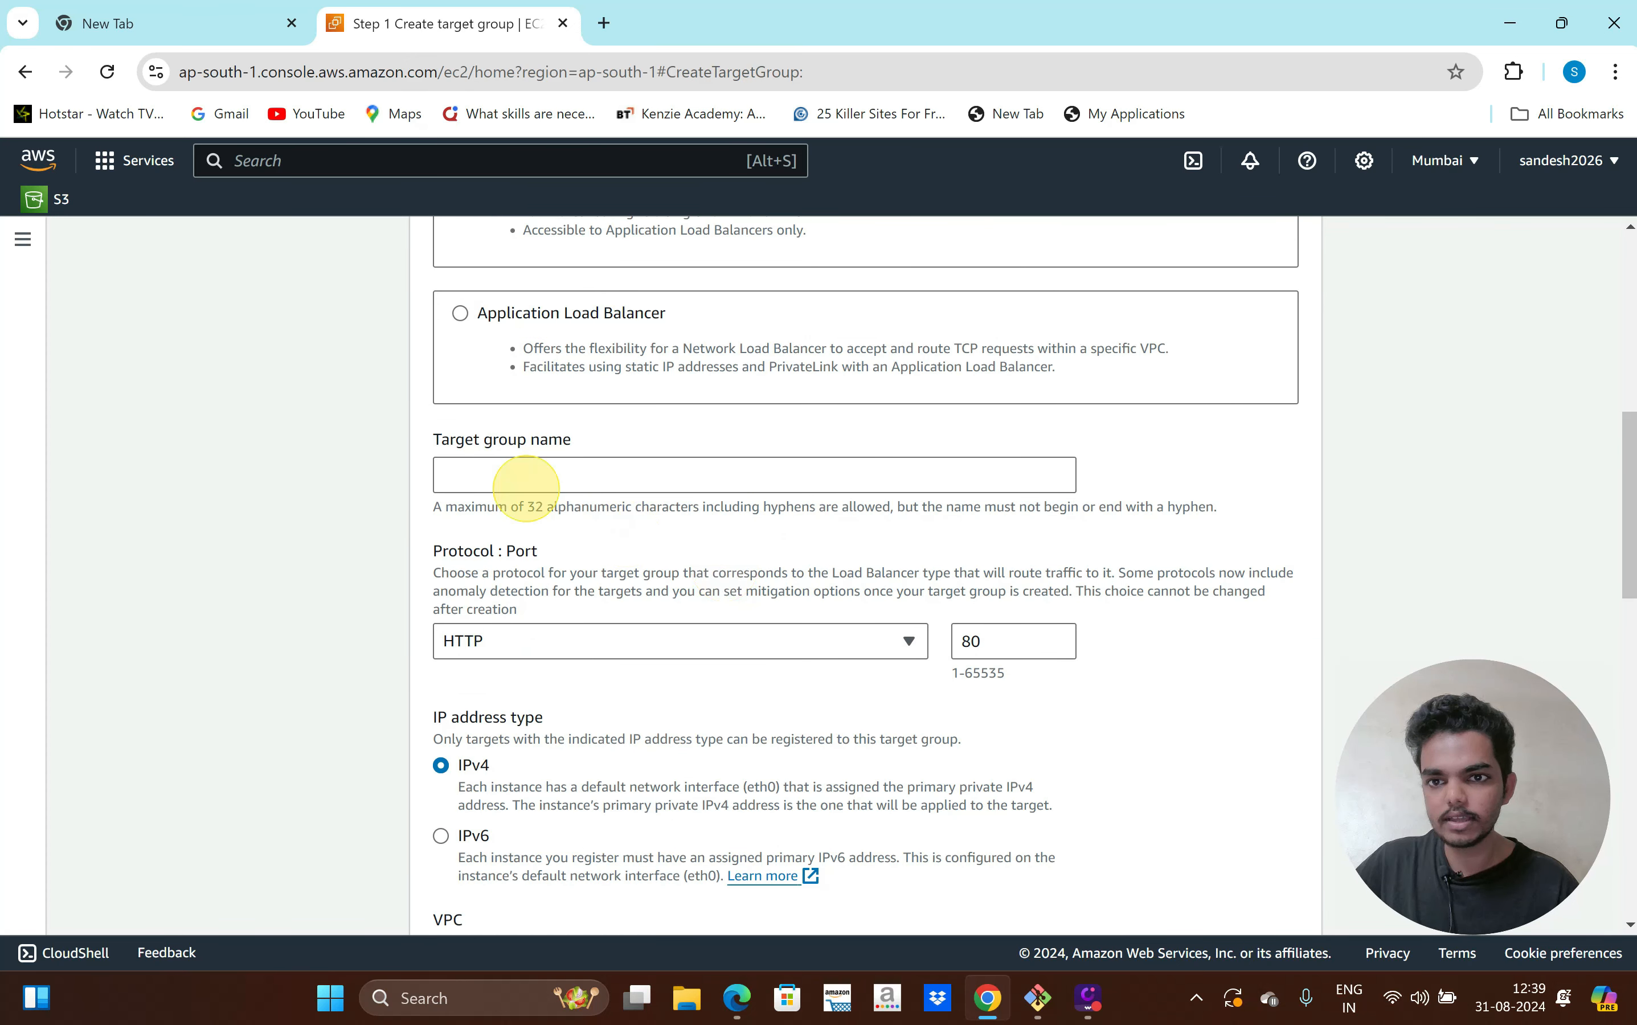
{"action": "left_click", "coordinate": [526, 487]}
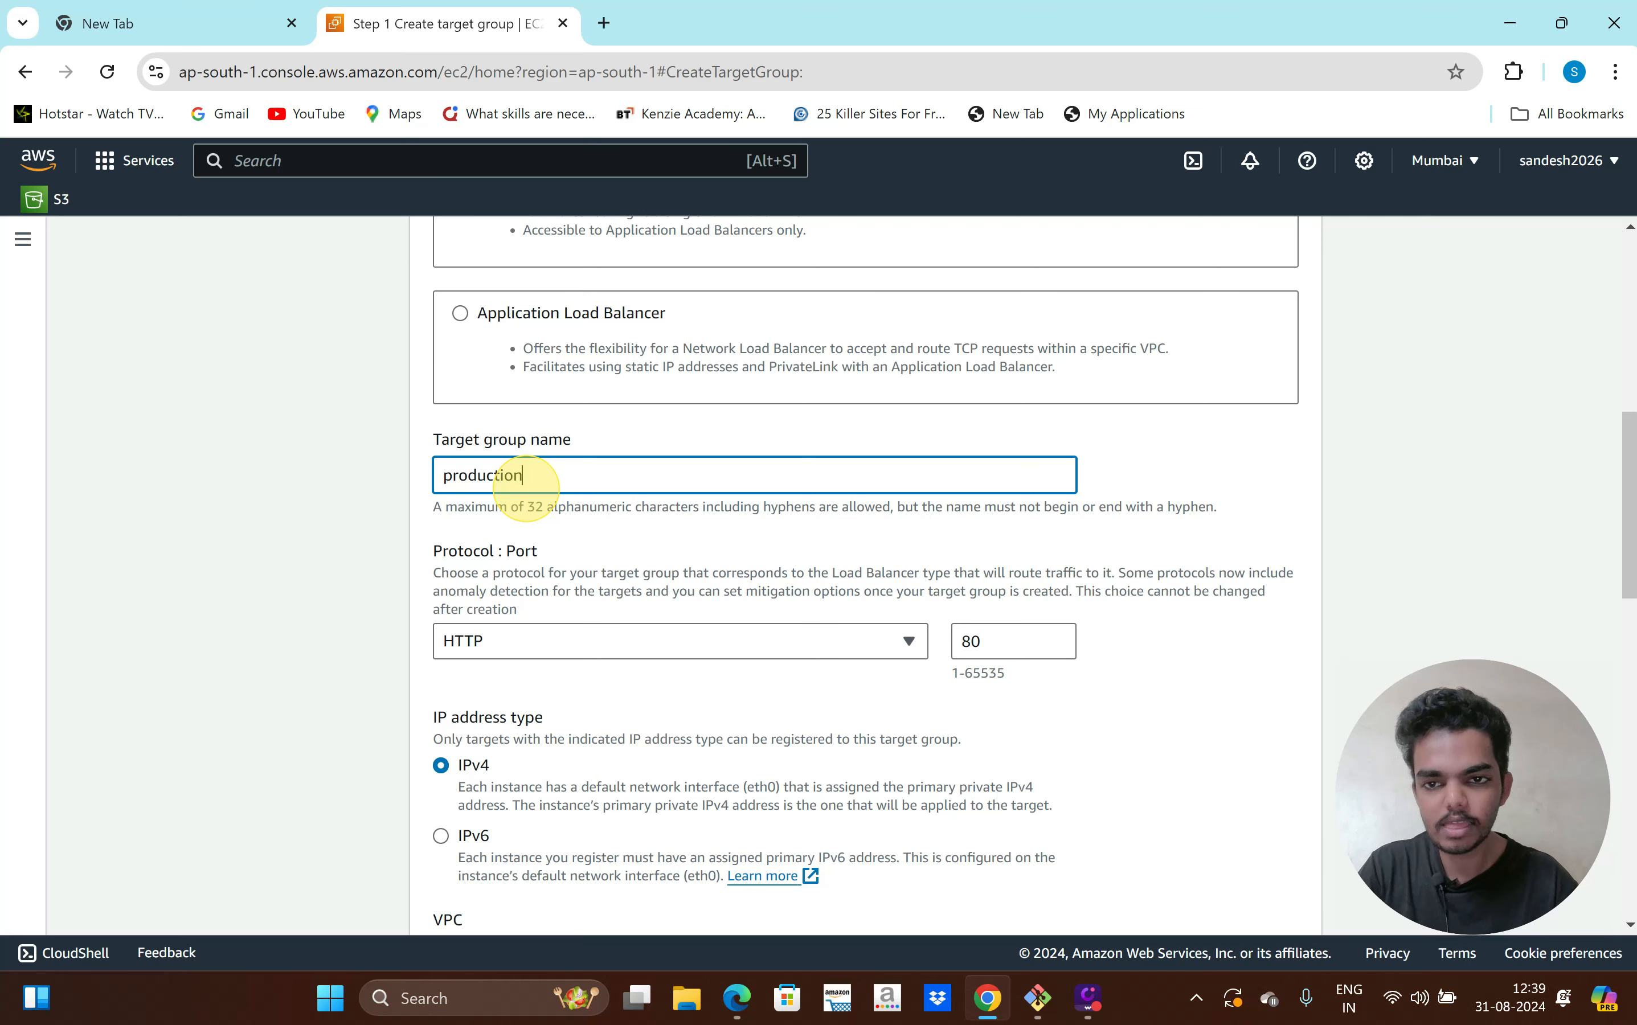
{"action": "scroll", "coordinate": [665, 541], "scroll_direction": "down", "scroll_amount": 2}
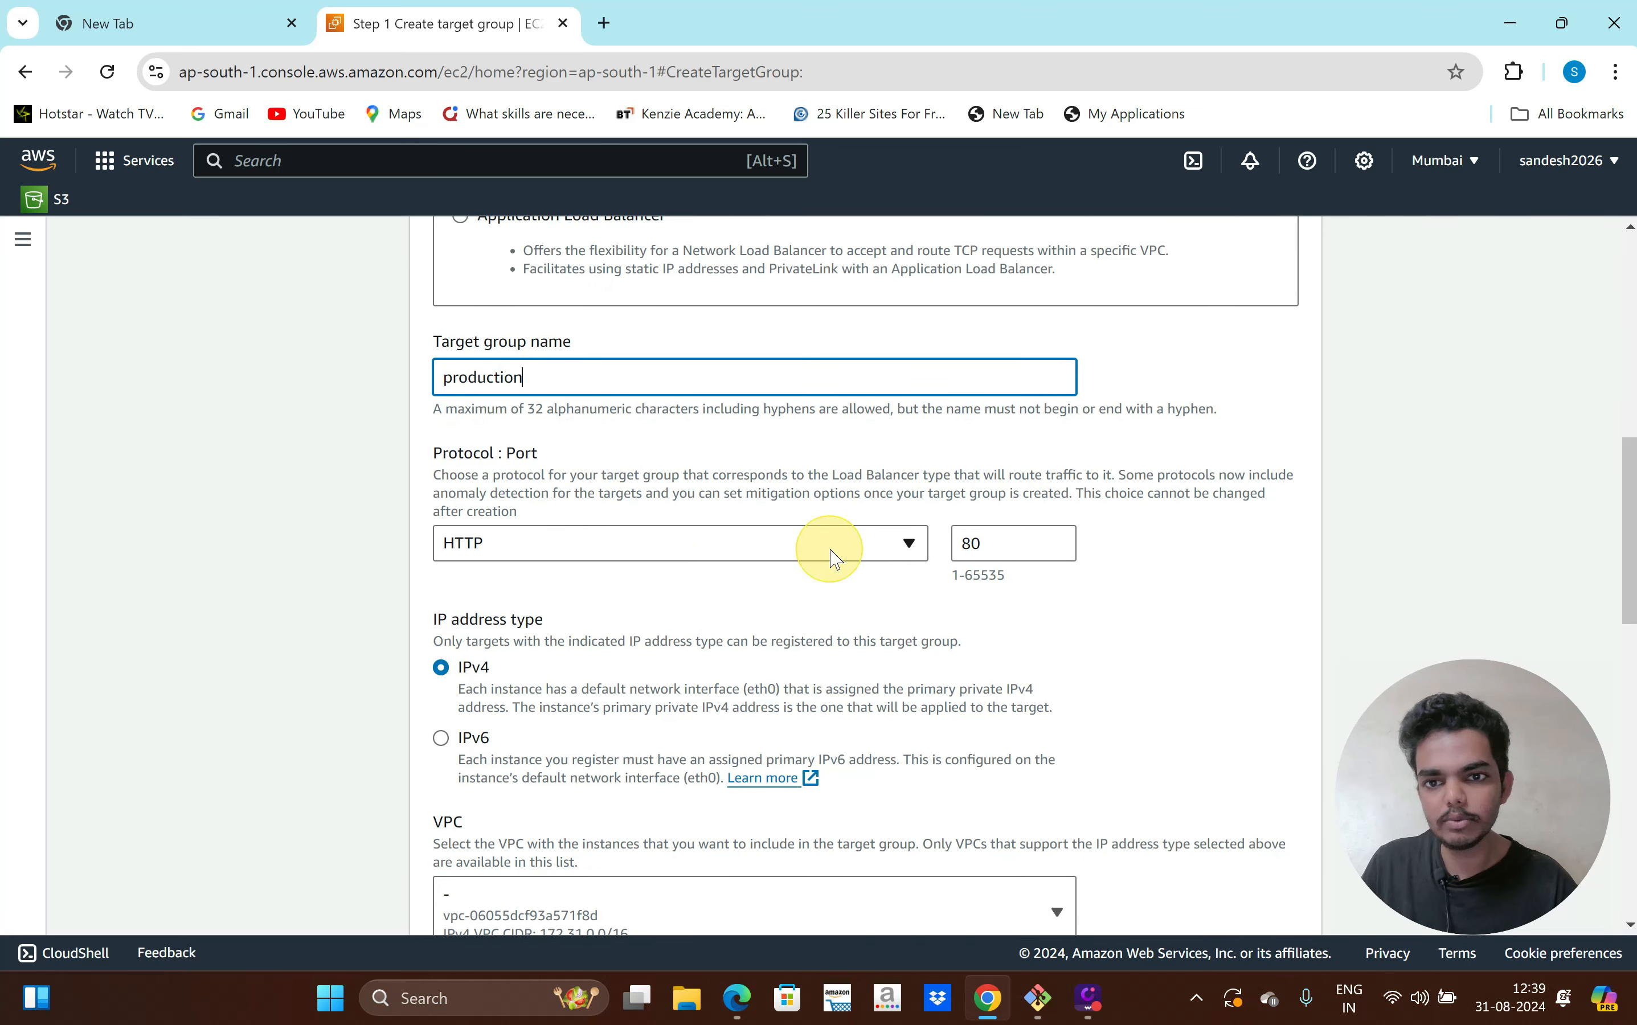
{"action": "left_click", "coordinate": [1099, 608]}
{"action": "scroll", "coordinate": [979, 610], "scroll_direction": "down", "scroll_amount": 1}
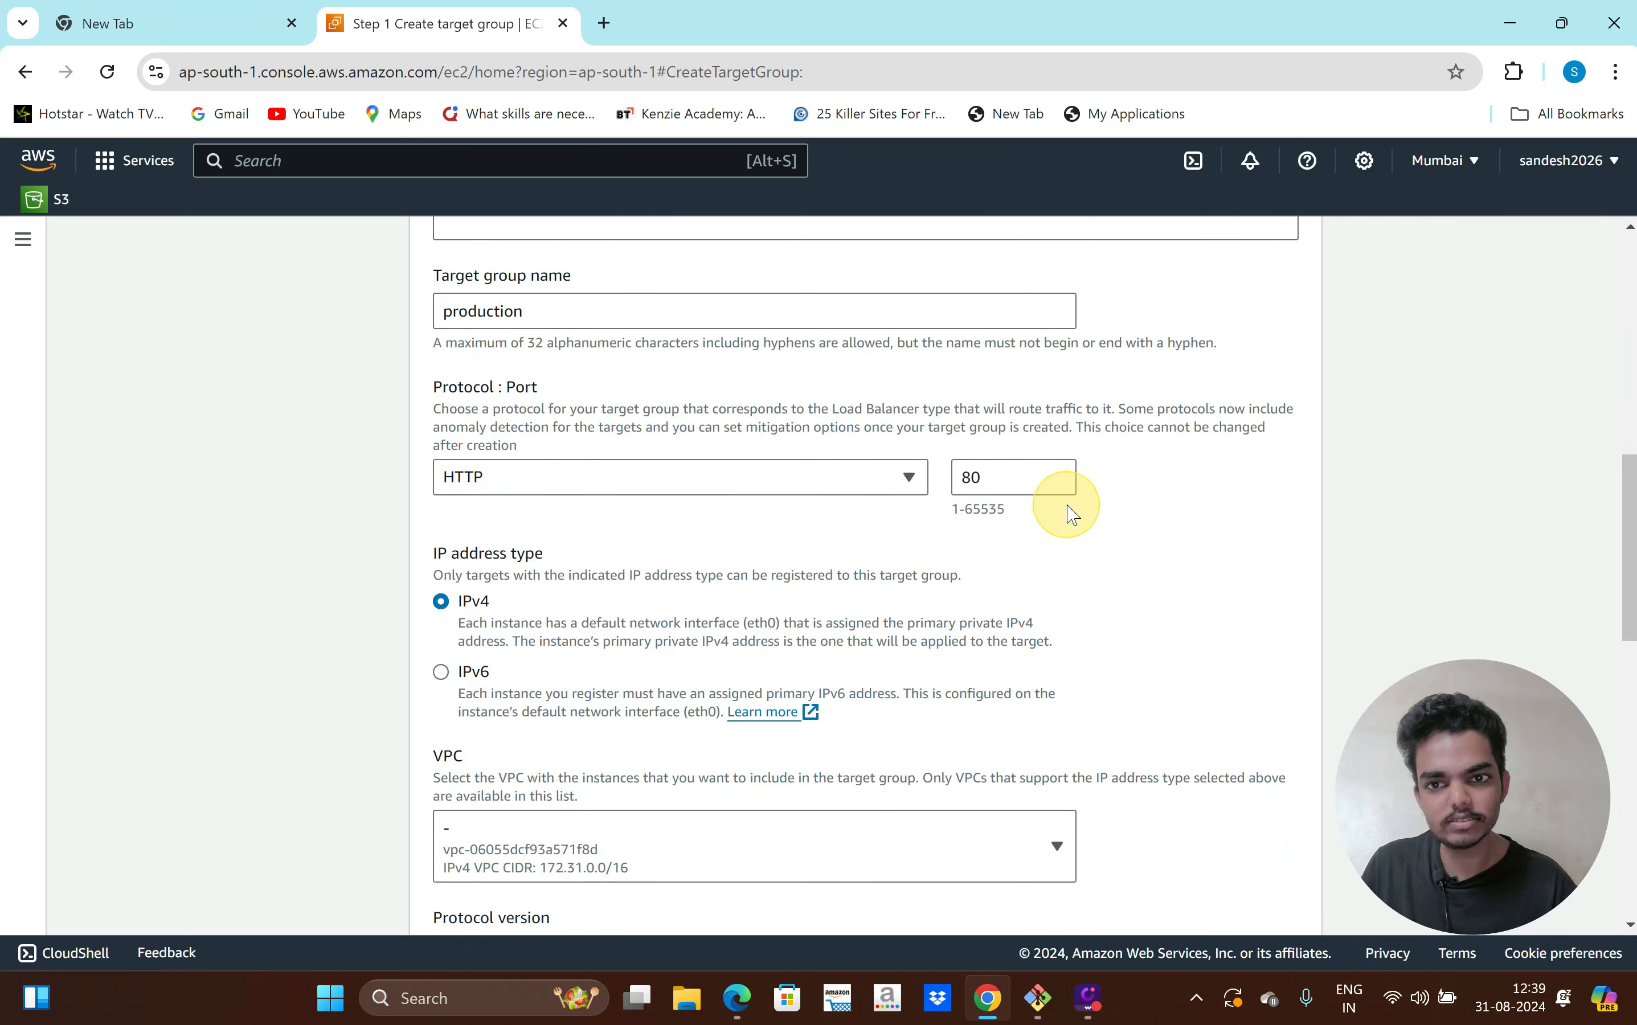
{"action": "scroll", "coordinate": [1068, 513], "scroll_direction": "down", "scroll_amount": 2}
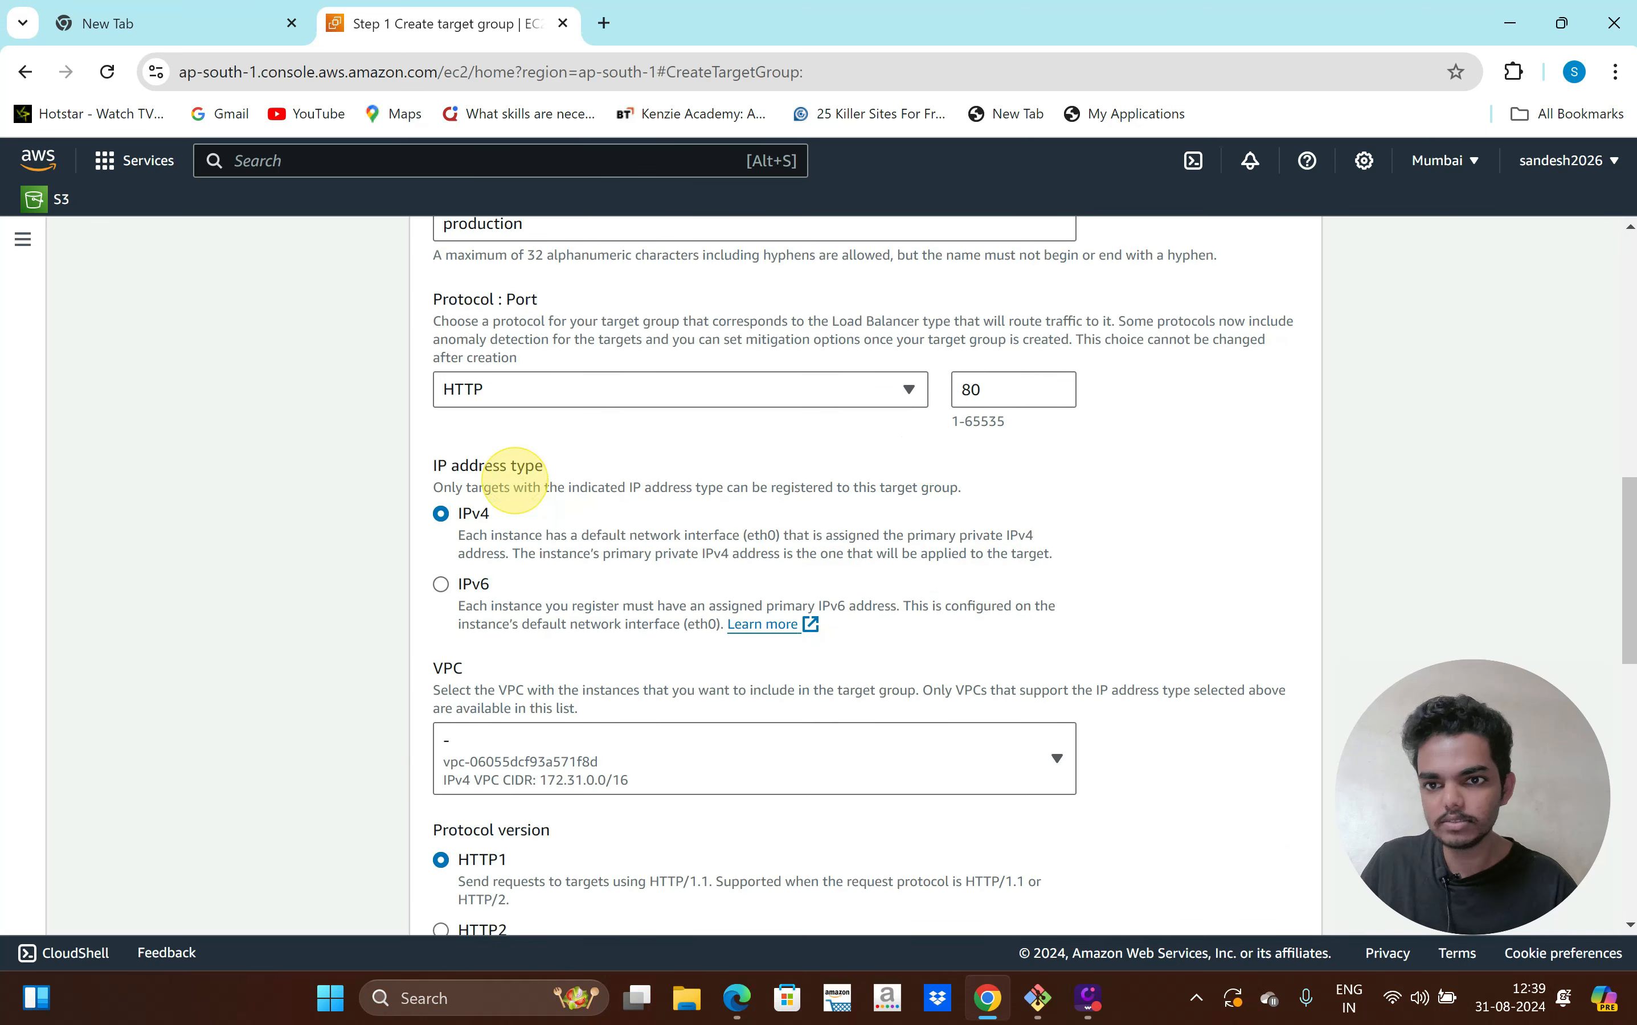
{"action": "scroll", "coordinate": [486, 621], "scroll_direction": "down", "scroll_amount": 3}
{"action": "left_click", "coordinate": [626, 576]}
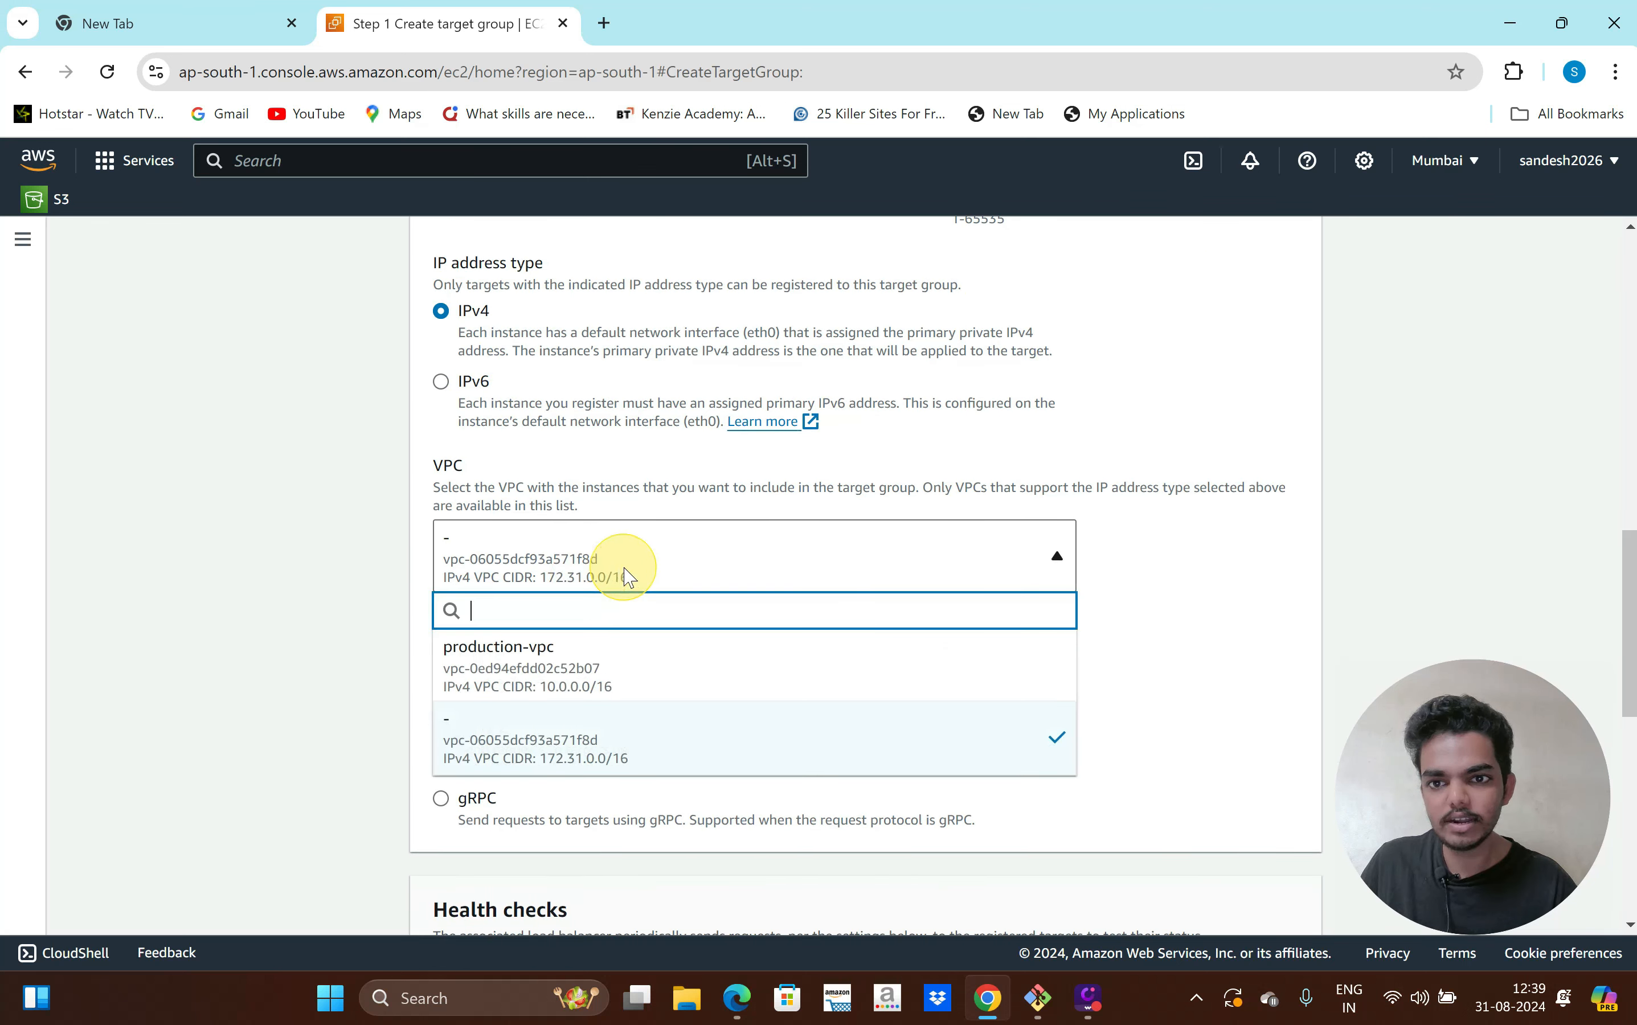
{"action": "left_click", "coordinate": [614, 678]}
{"action": "scroll", "coordinate": [950, 651], "scroll_direction": "down", "scroll_amount": 3}
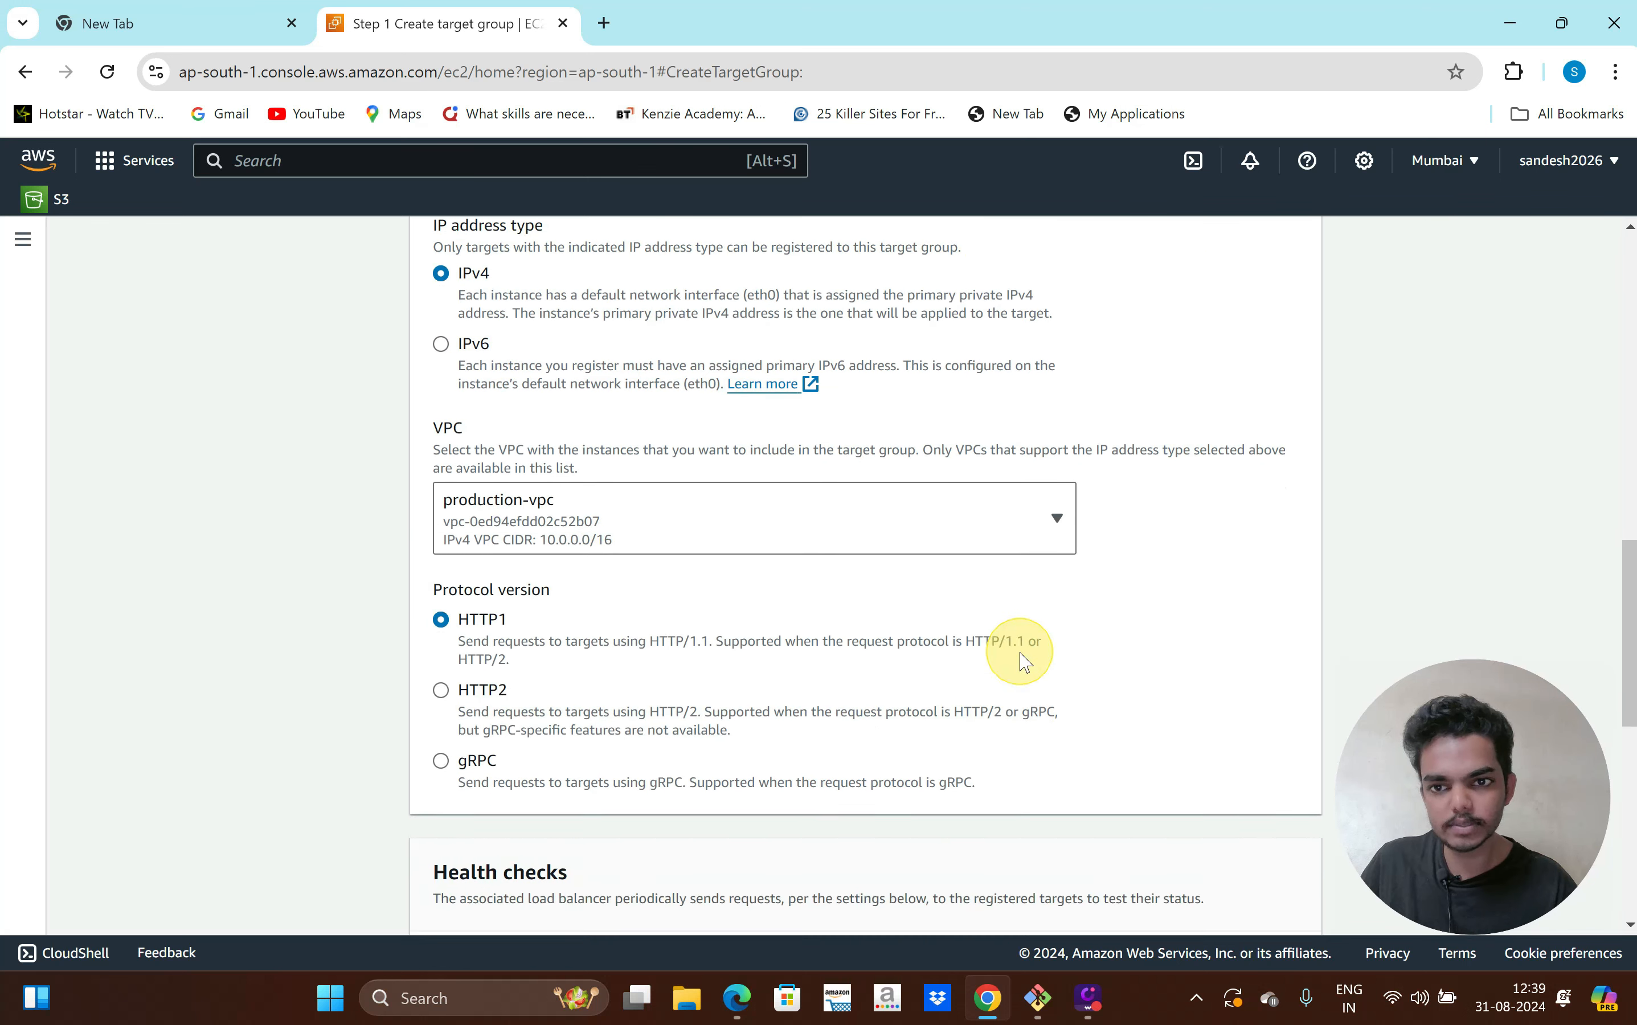
{"action": "scroll", "coordinate": [668, 648], "scroll_direction": "down", "scroll_amount": 4}
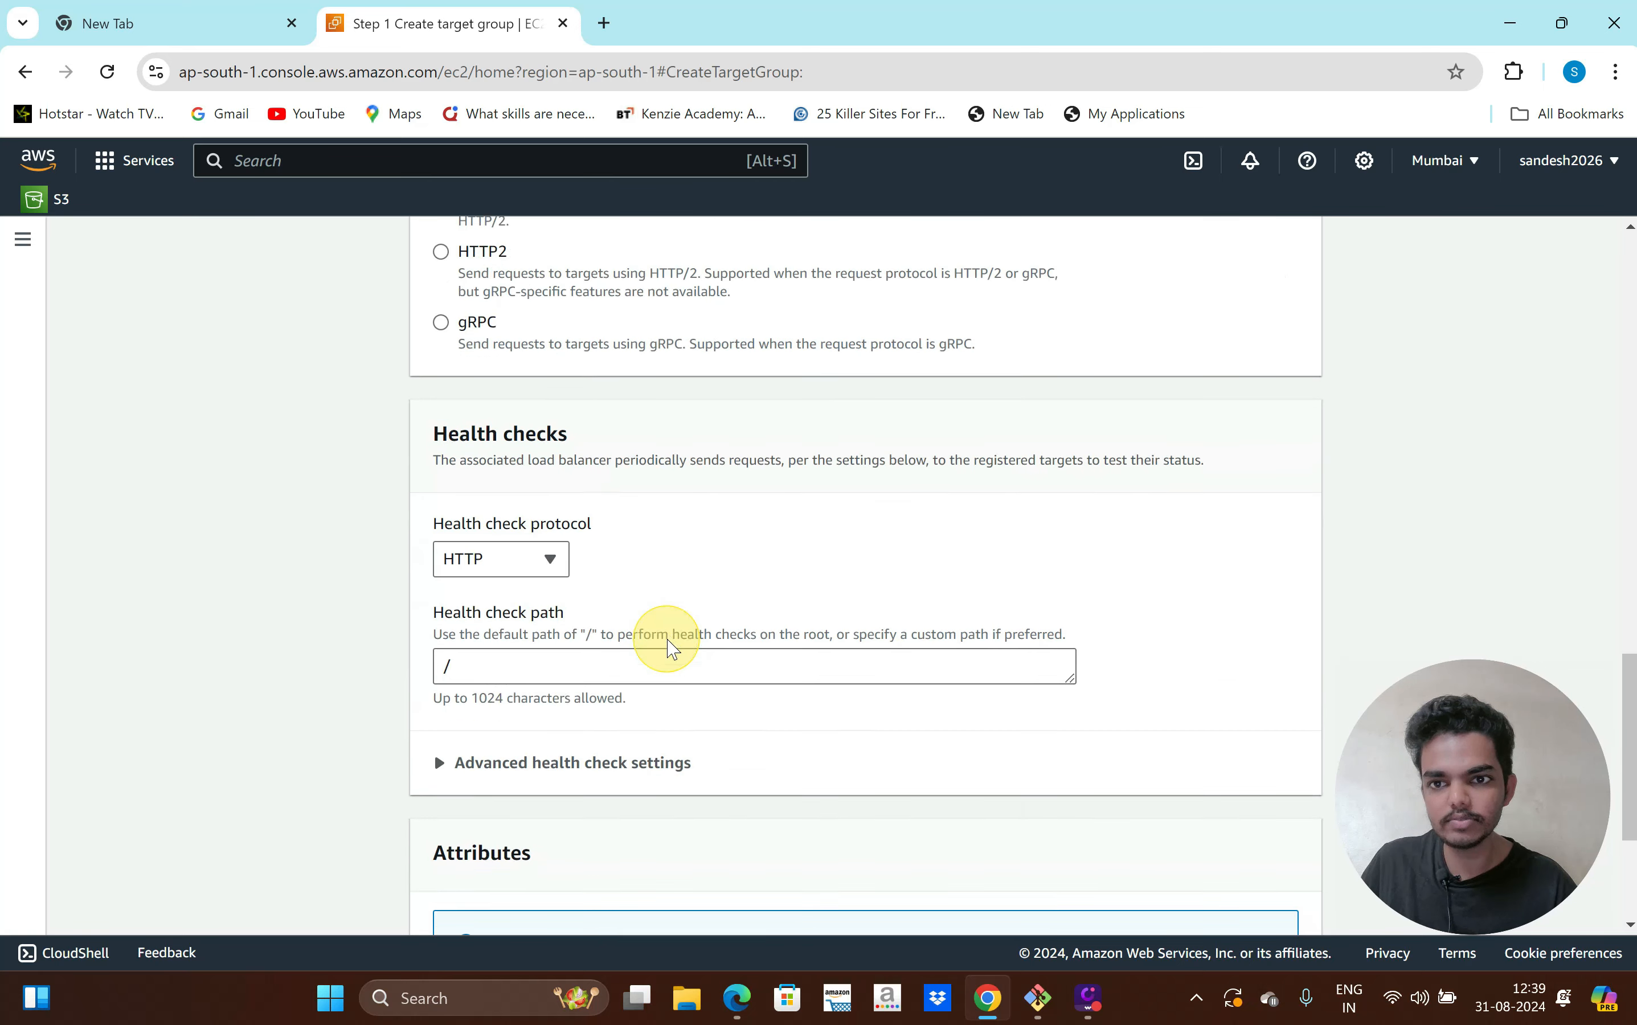
{"action": "scroll", "coordinate": [570, 680], "scroll_direction": "down", "scroll_amount": 4}
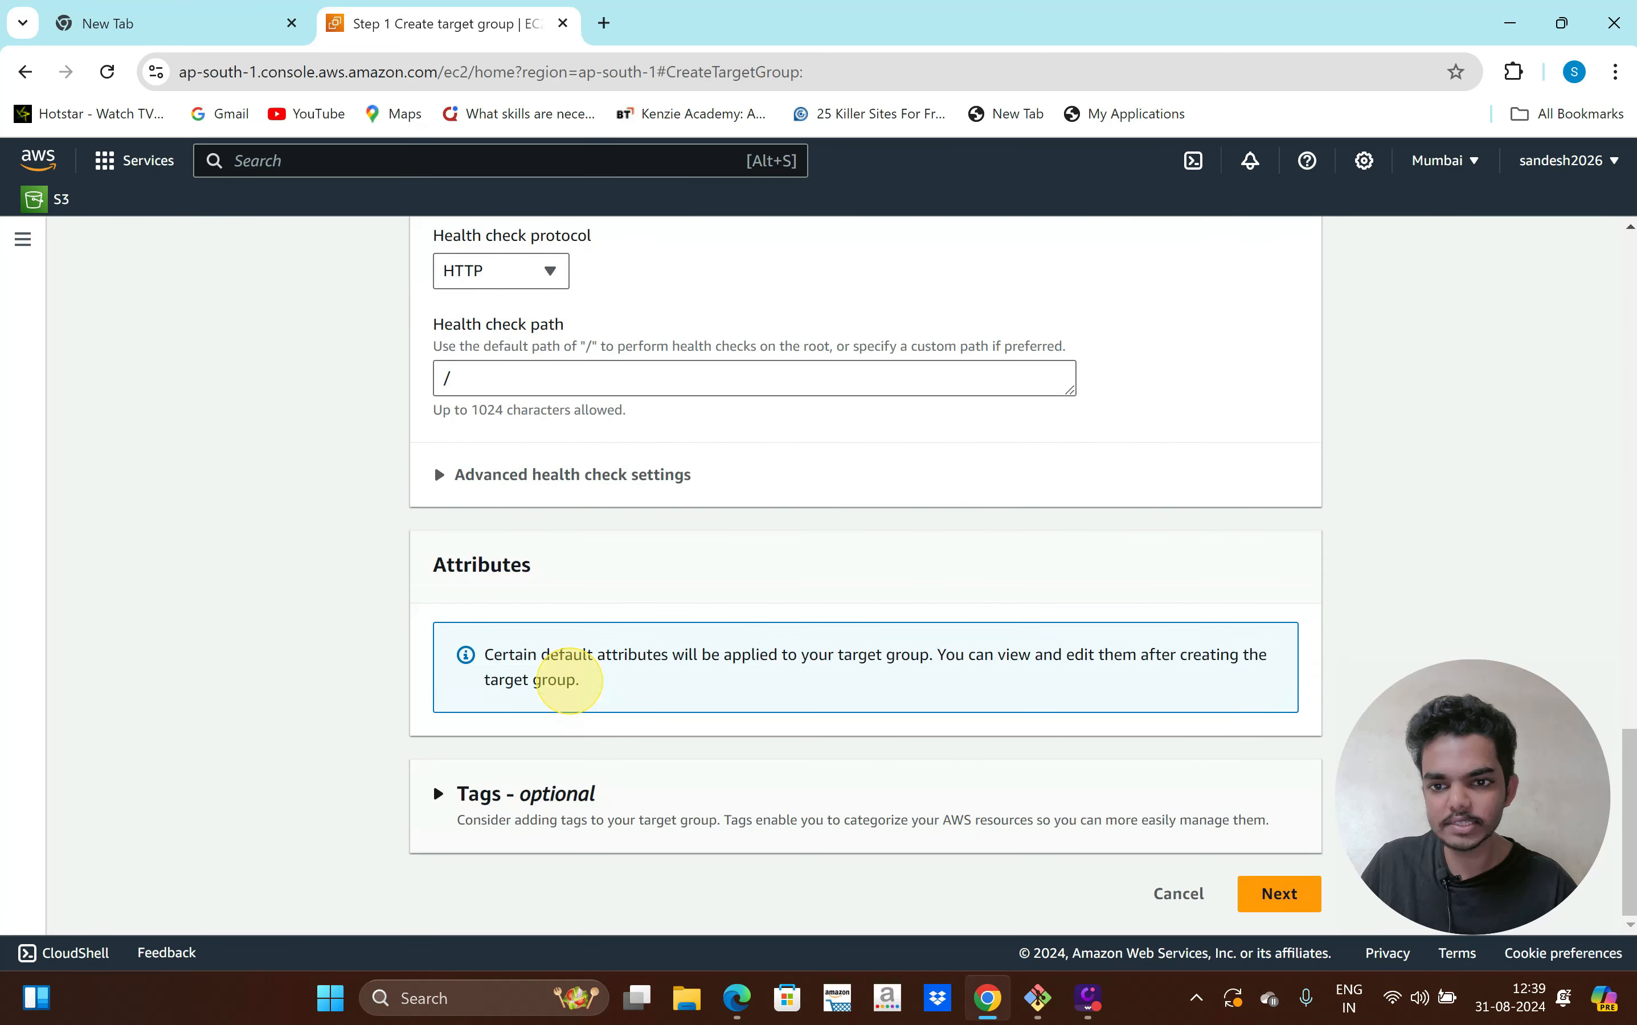
{"action": "left_click", "coordinate": [1282, 894]}
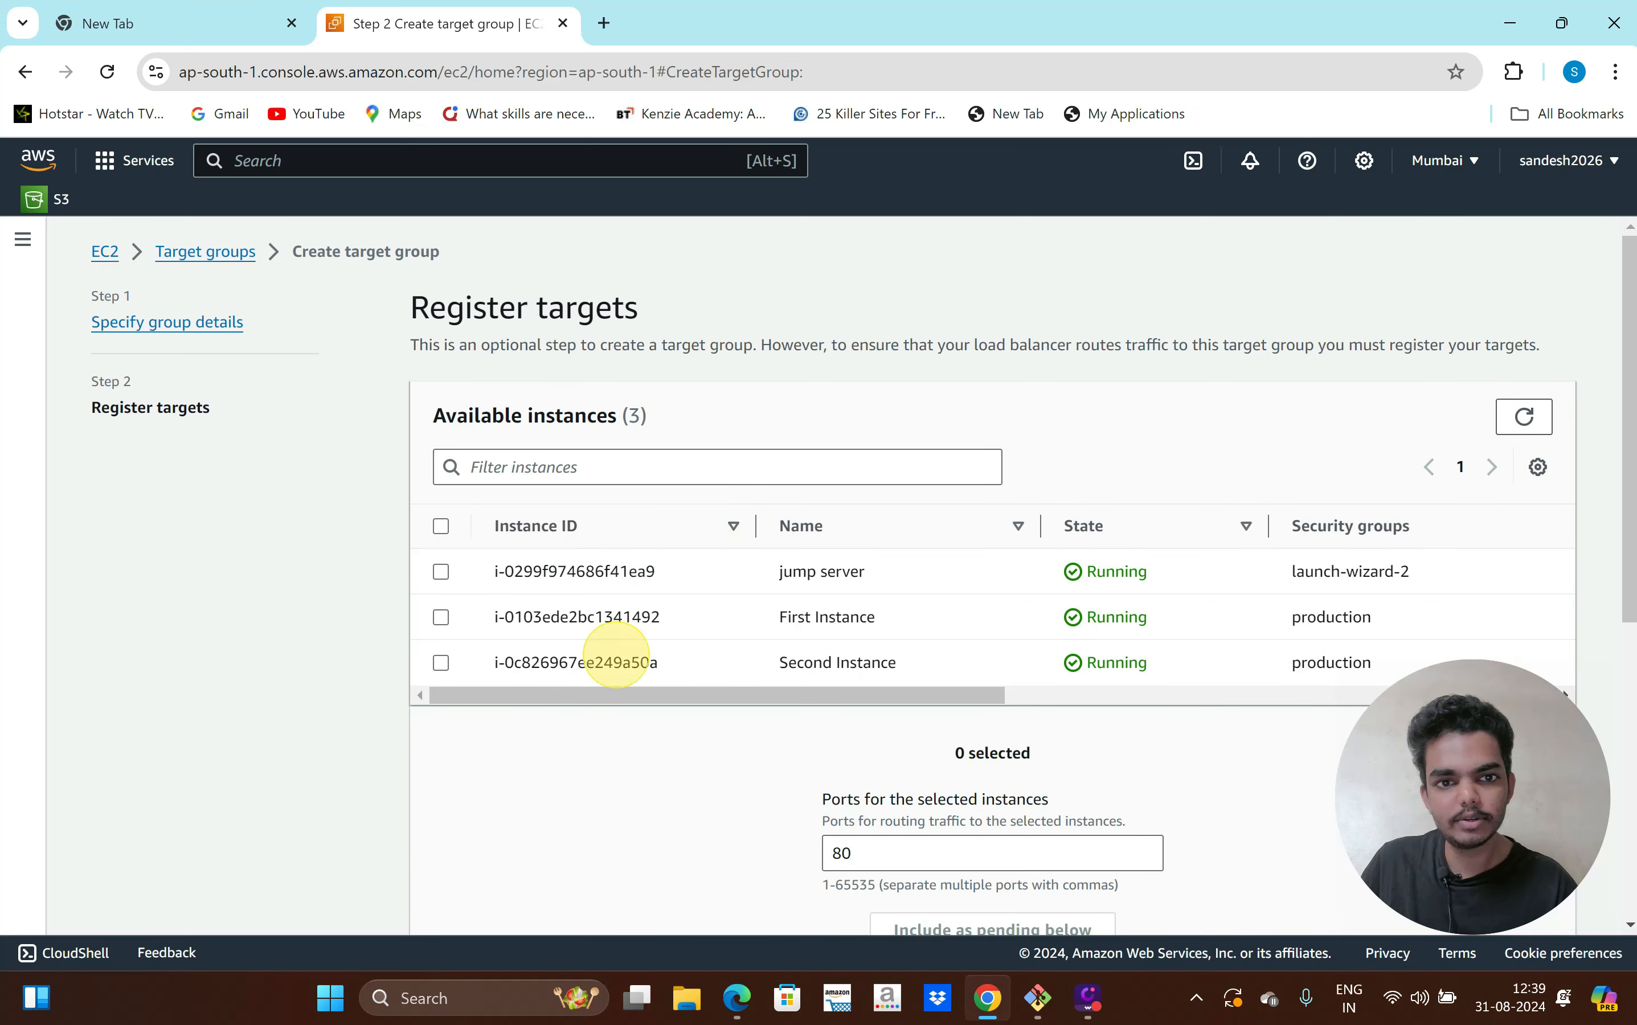
Register First Instance and Second Instance as port 80 targets and create the production target group
{"action": "left_click", "coordinate": [441, 617]}
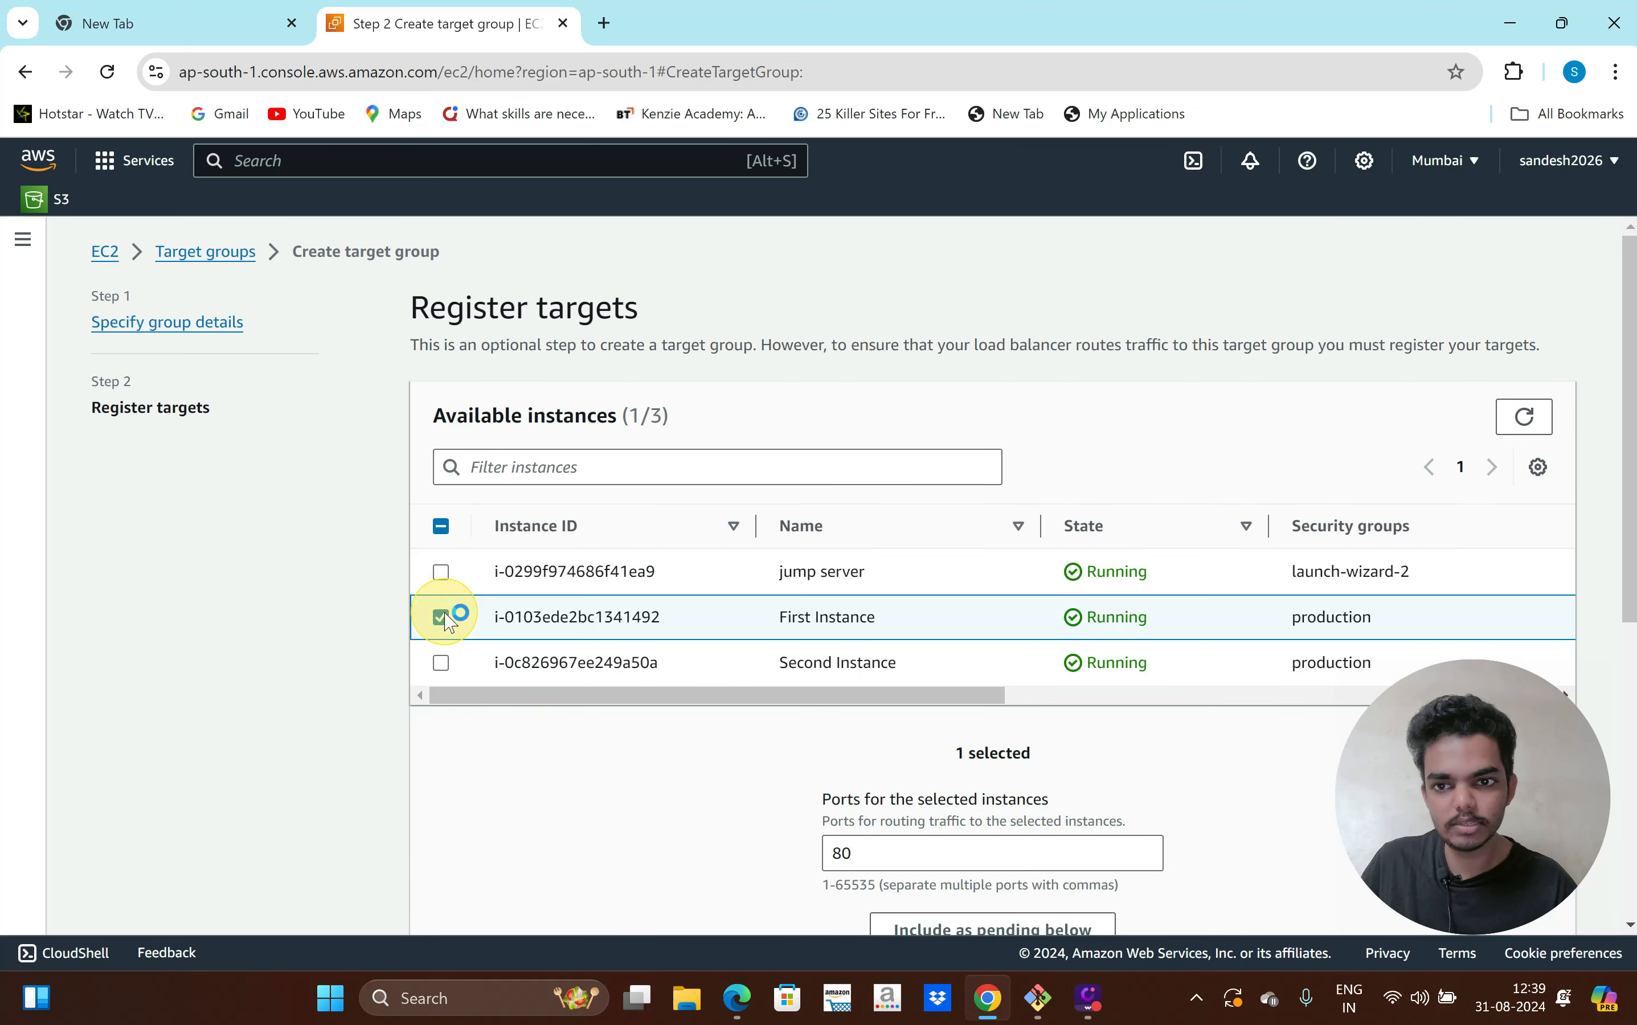
{"action": "left_click", "coordinate": [441, 663]}
{"action": "scroll", "coordinate": [639, 749], "scroll_direction": "down", "scroll_amount": 2}
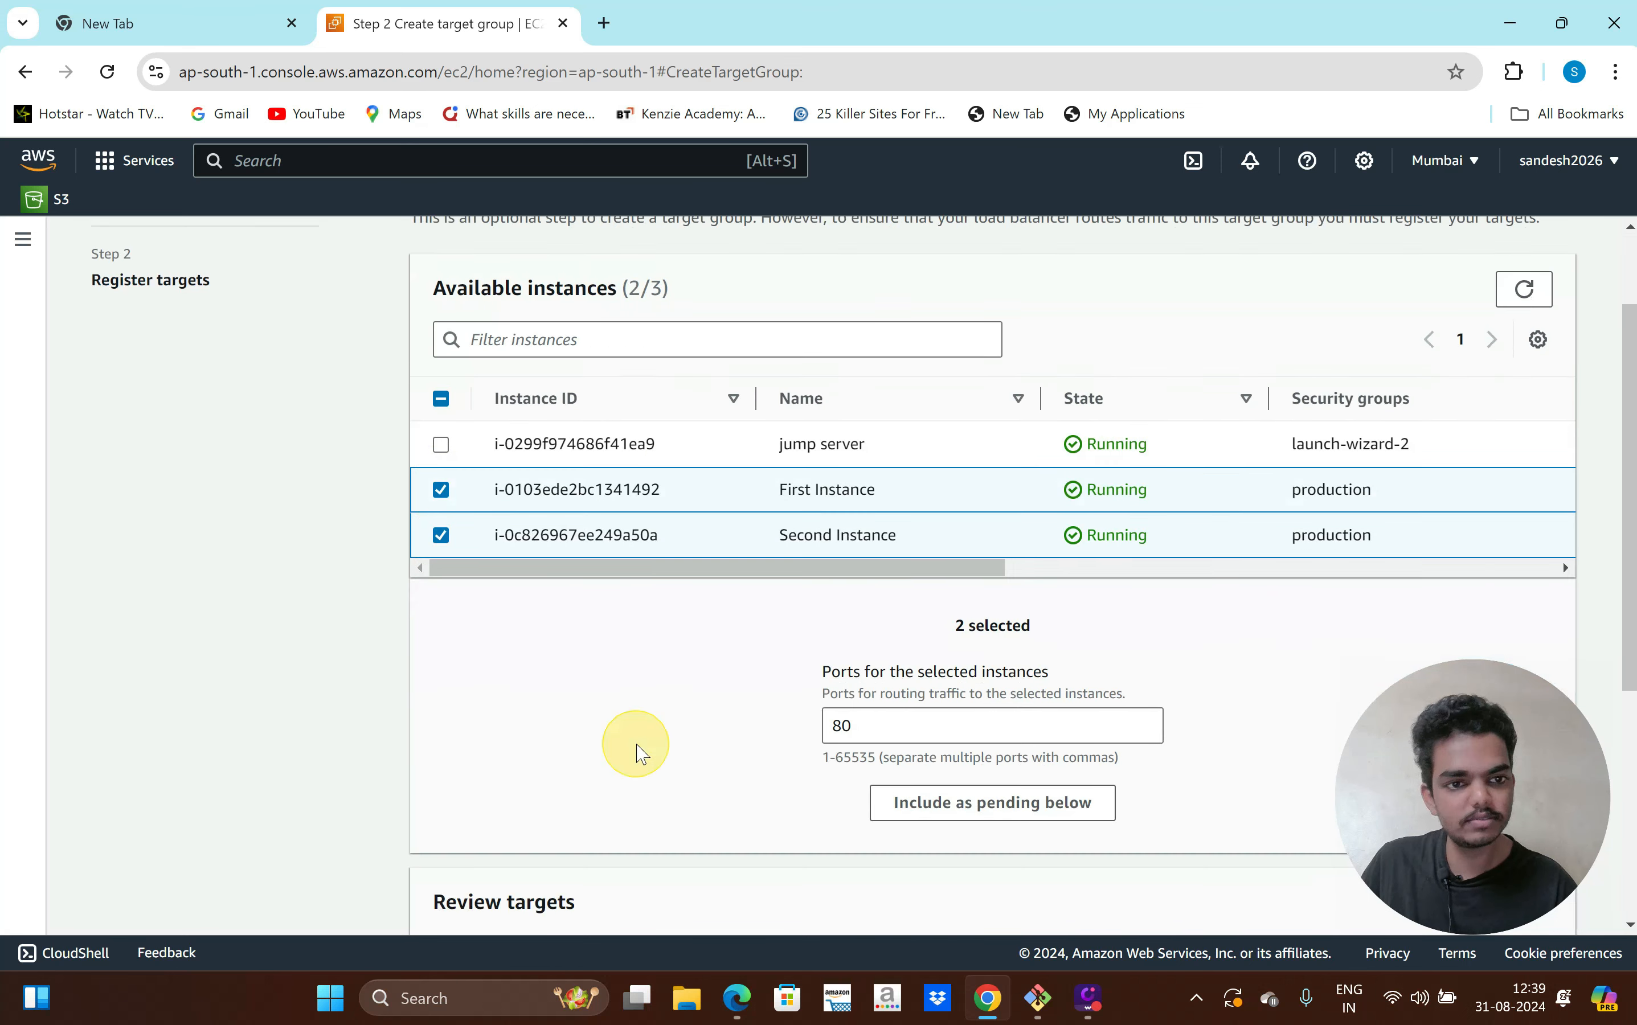
{"action": "scroll", "coordinate": [967, 681], "scroll_direction": "down", "scroll_amount": 2}
{"action": "scroll", "coordinate": [800, 671], "scroll_direction": "down", "scroll_amount": 3}
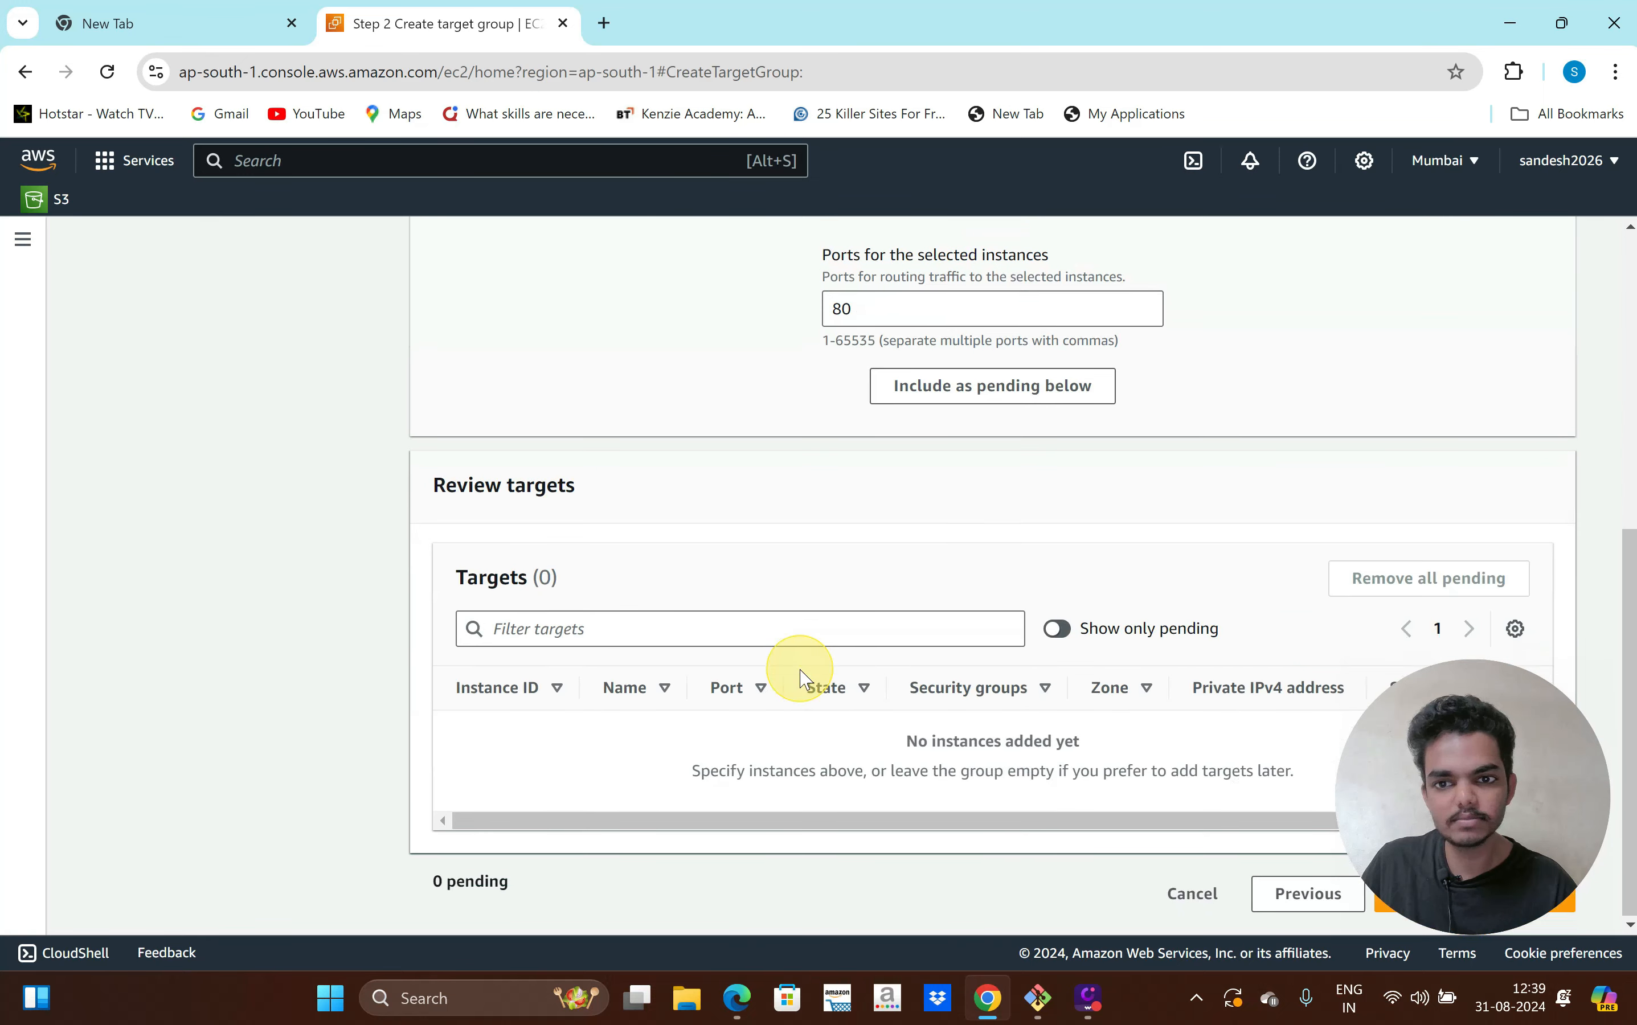
{"action": "scroll", "coordinate": [947, 566], "scroll_direction": "up", "scroll_amount": 1}
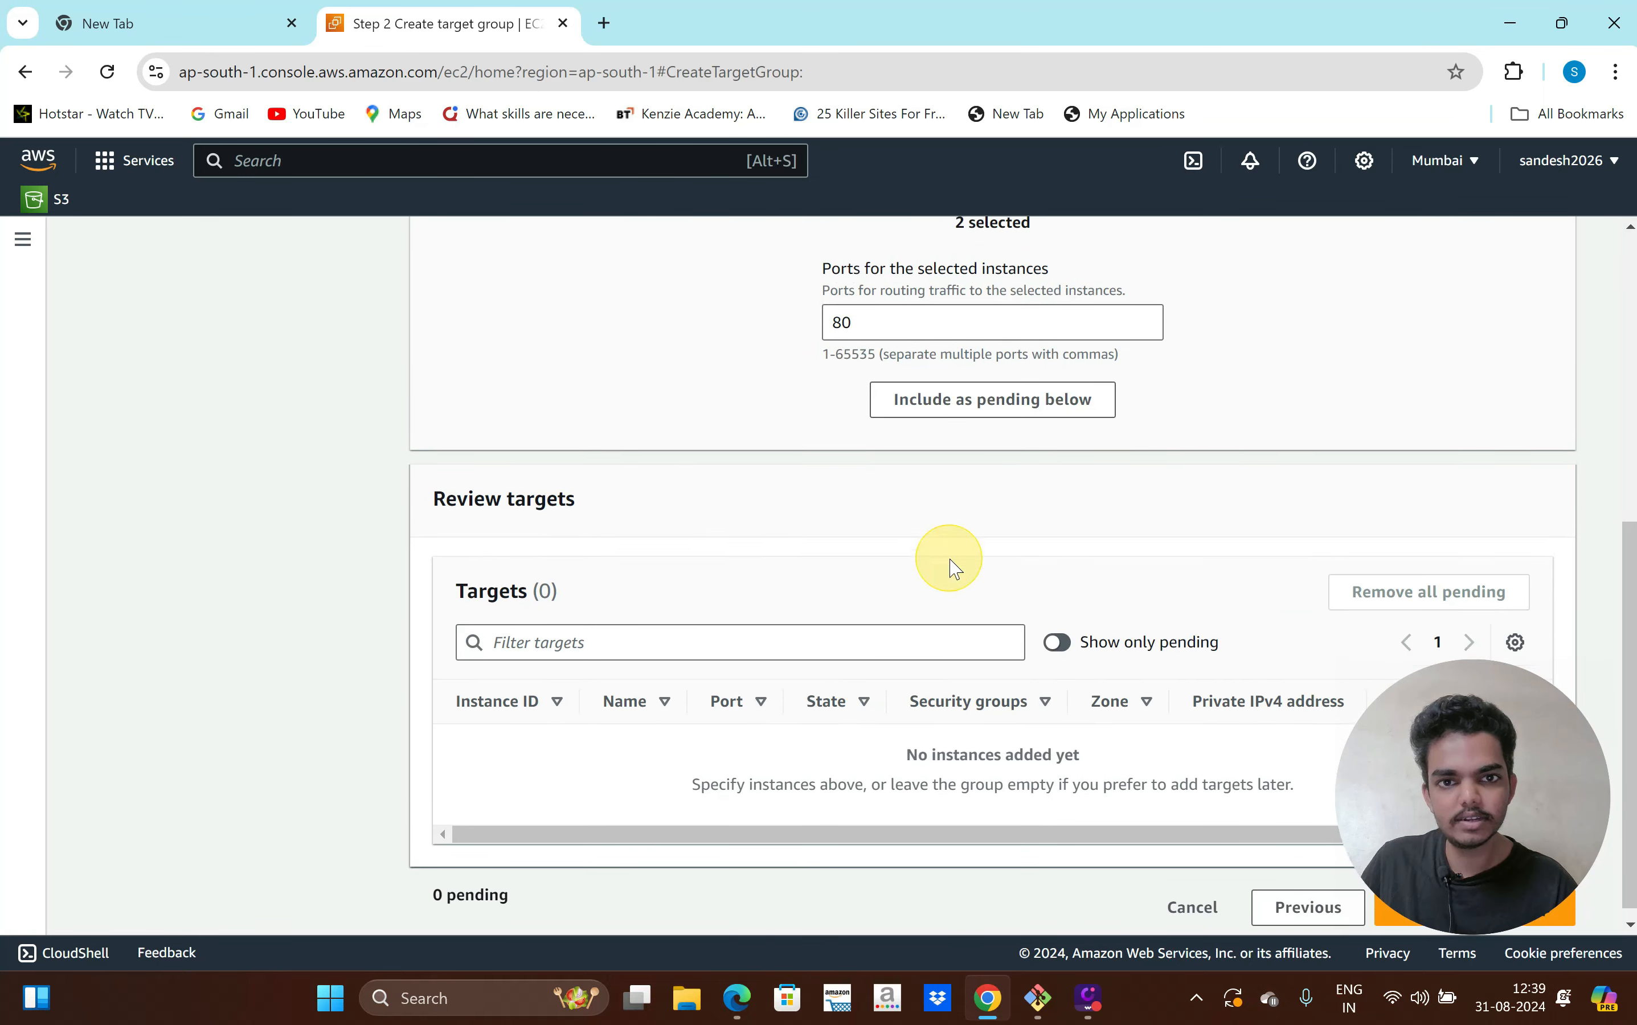
{"action": "left_click", "coordinate": [1008, 431]}
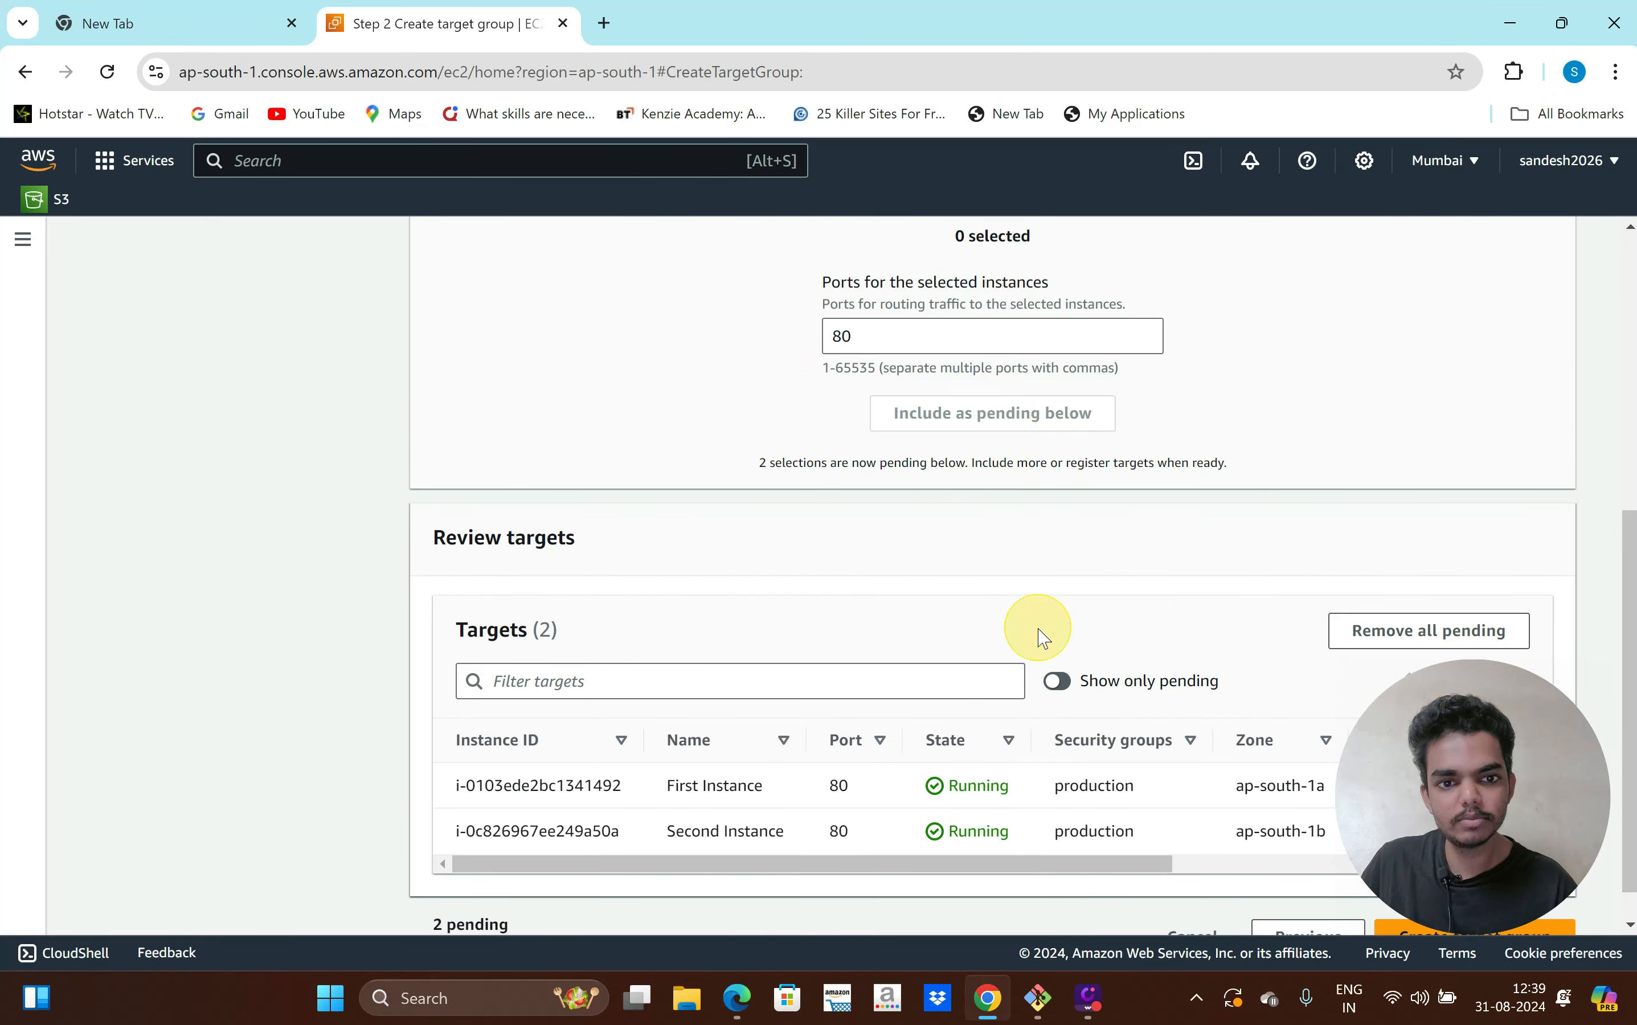
{"action": "scroll", "coordinate": [1038, 630], "scroll_direction": "down", "scroll_amount": 1}
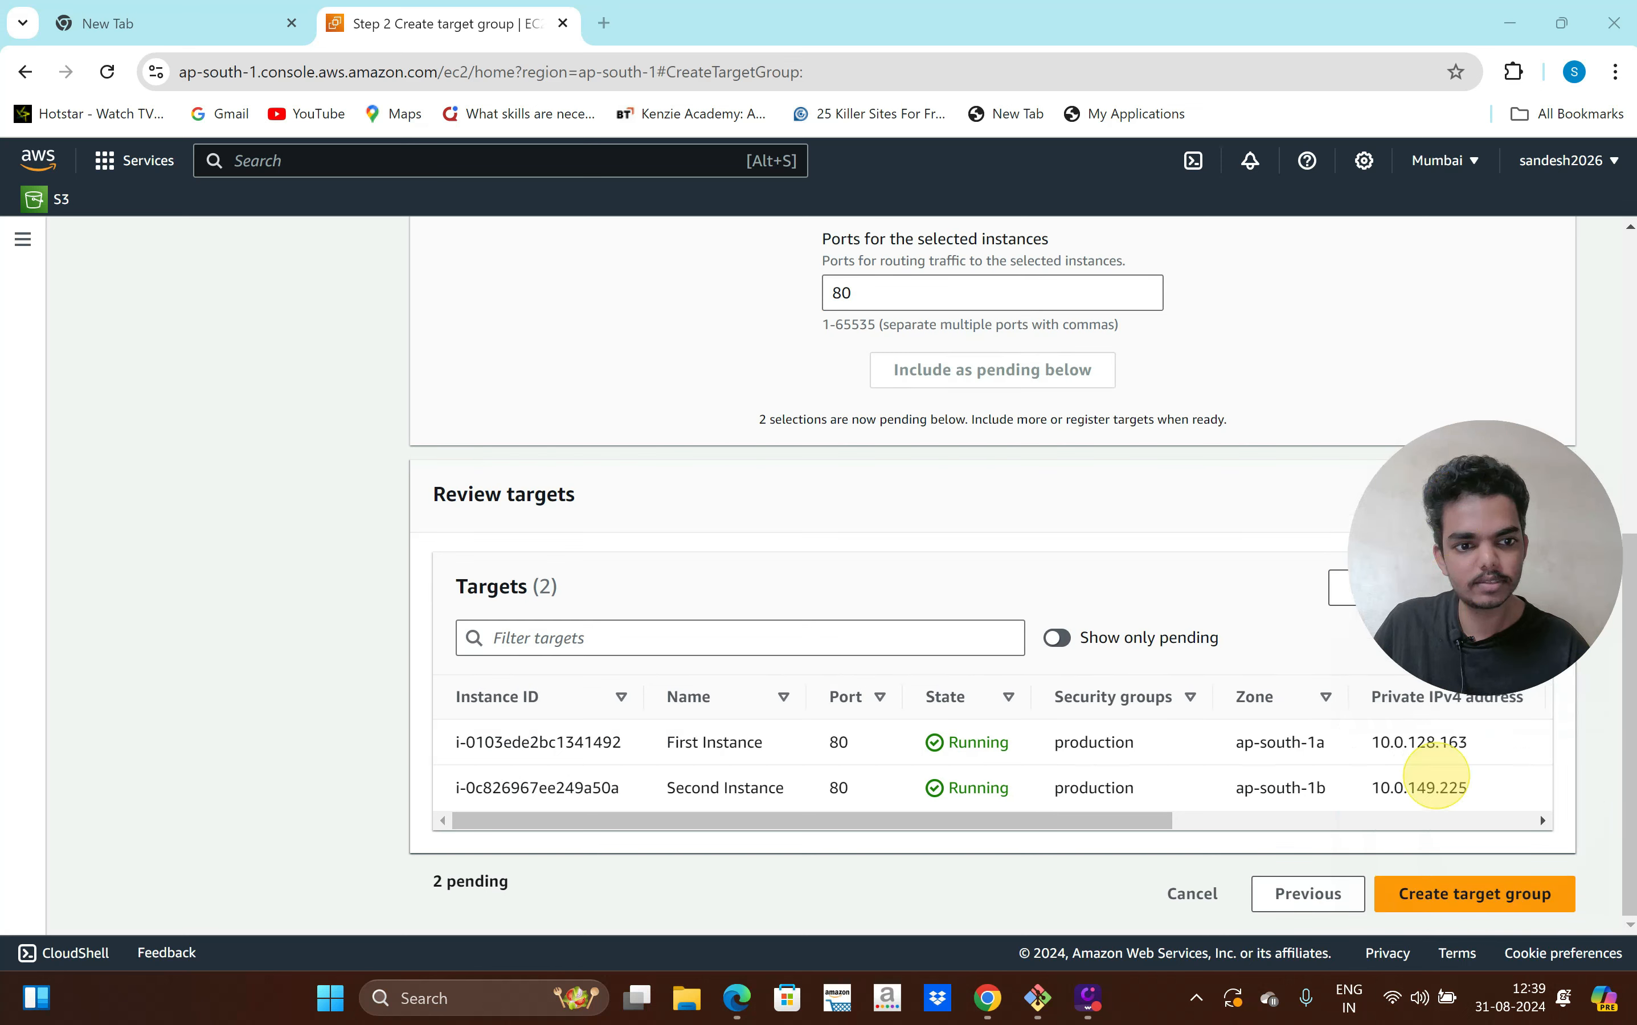
{"action": "left_click", "coordinate": [1455, 900]}
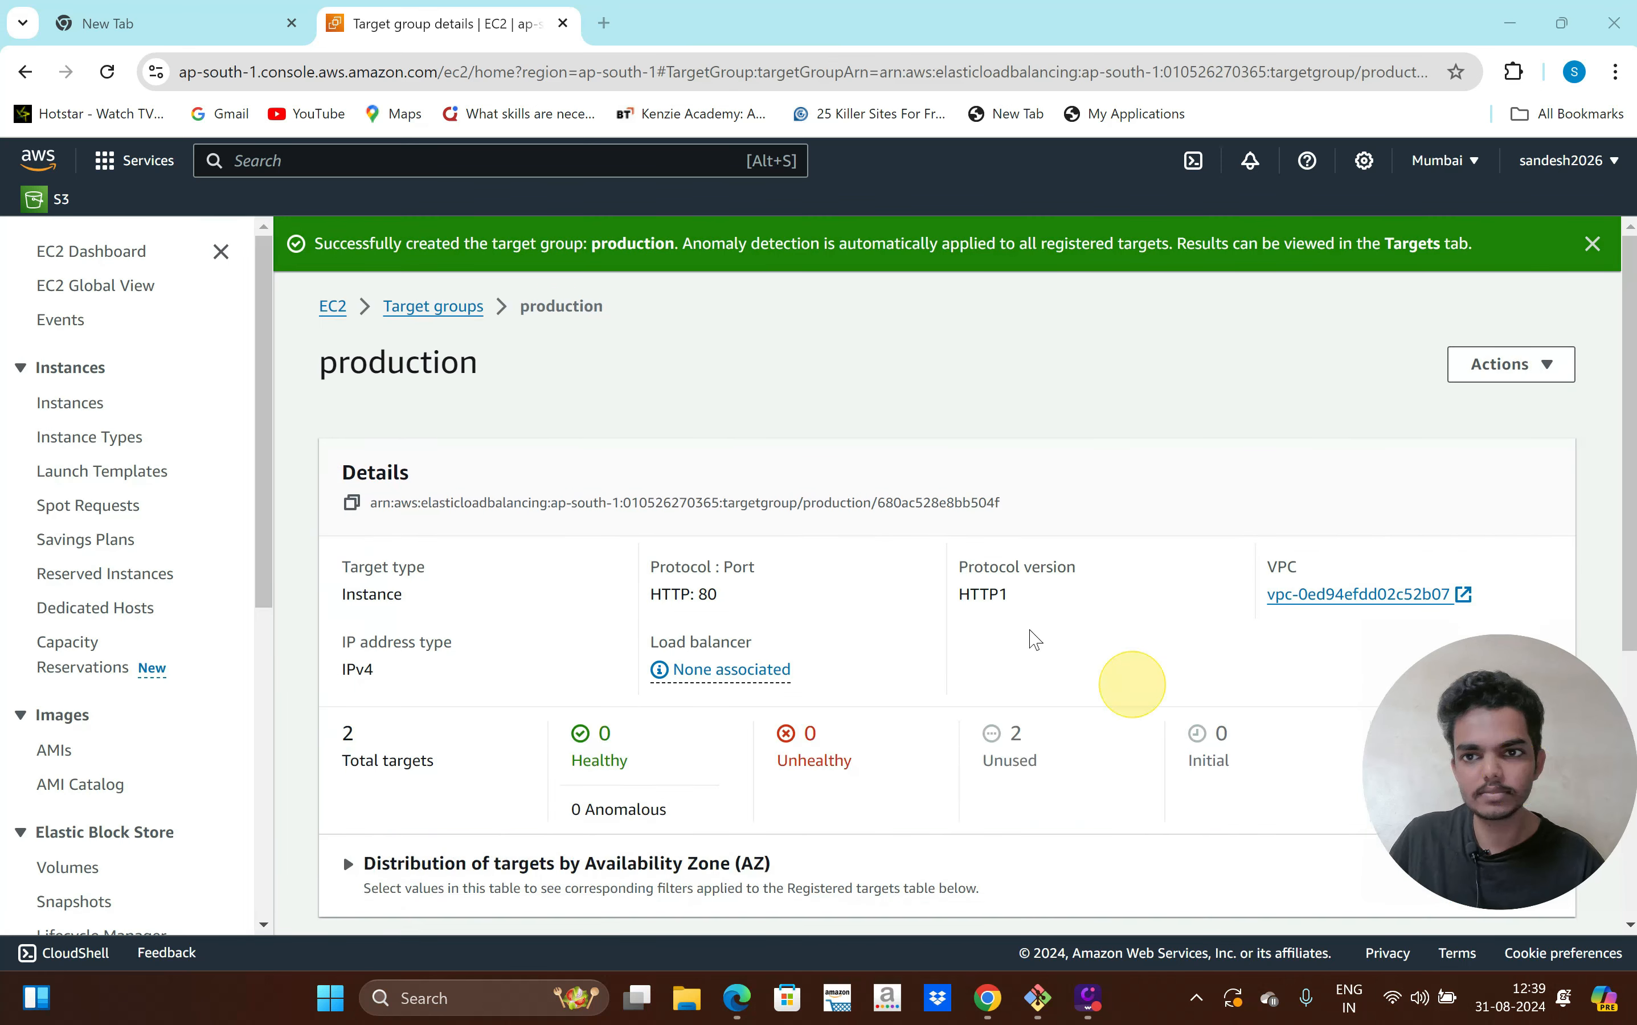
Start creating a new Application Load Balancer from the Load Balancers page
{"action": "scroll", "coordinate": [200, 603], "scroll_direction": "down", "scroll_amount": 2}
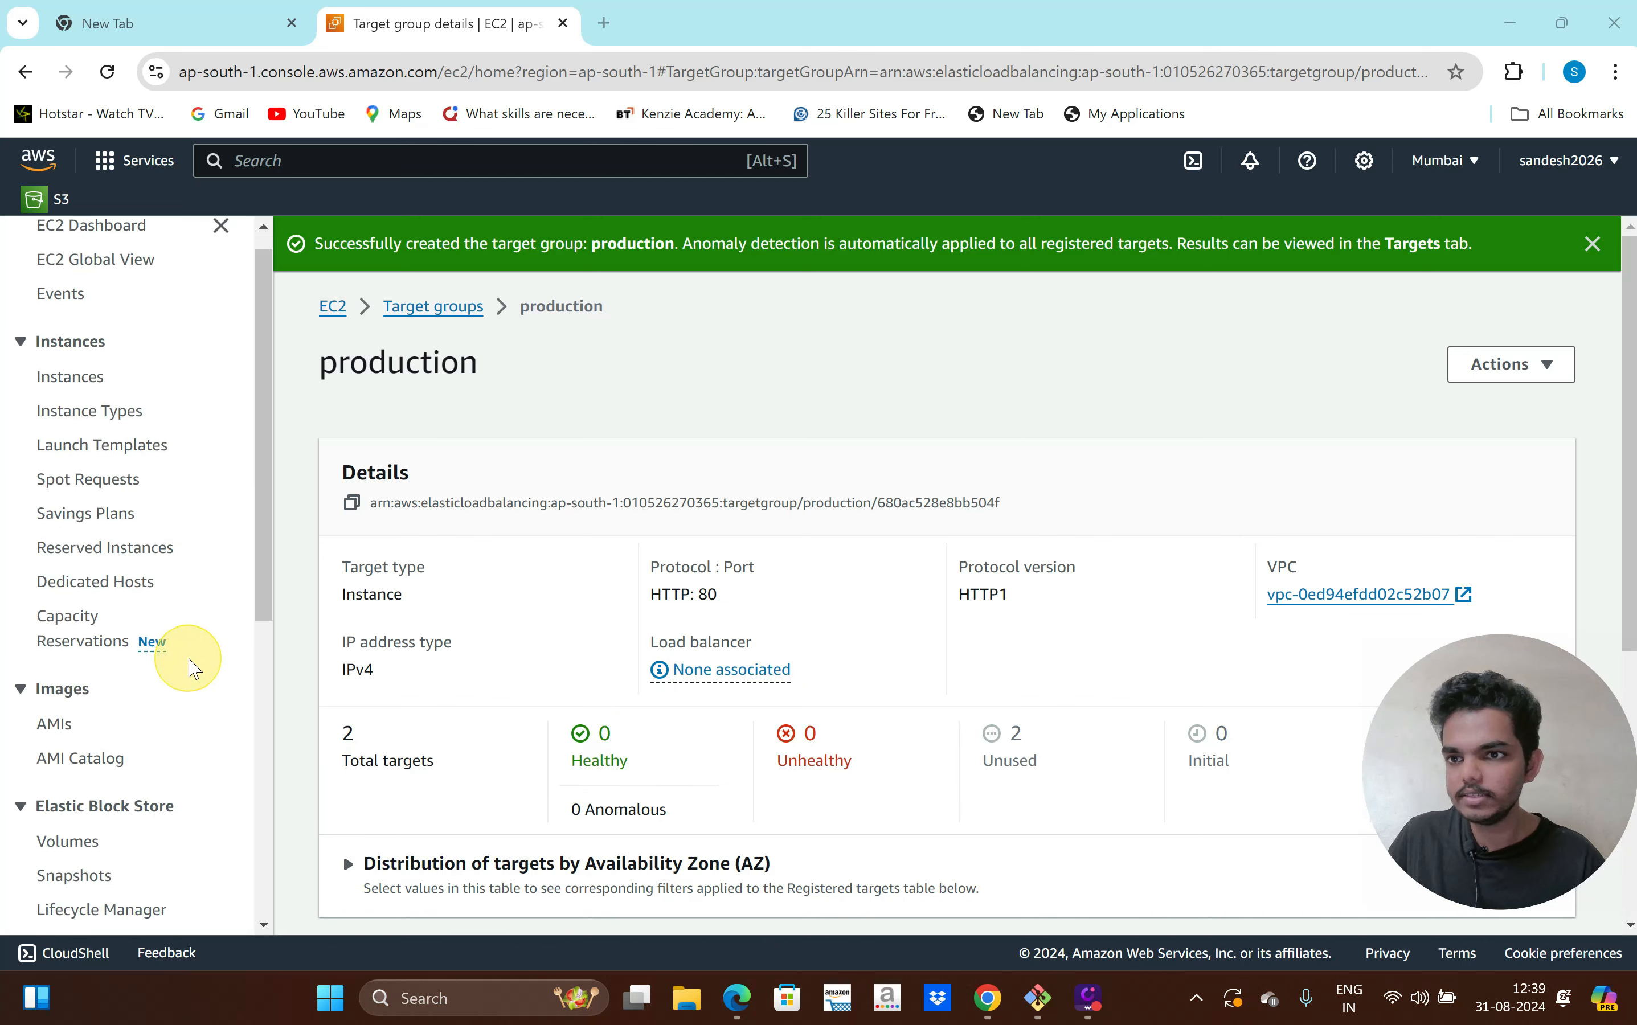
{"action": "scroll", "coordinate": [193, 668], "scroll_direction": "down", "scroll_amount": 6}
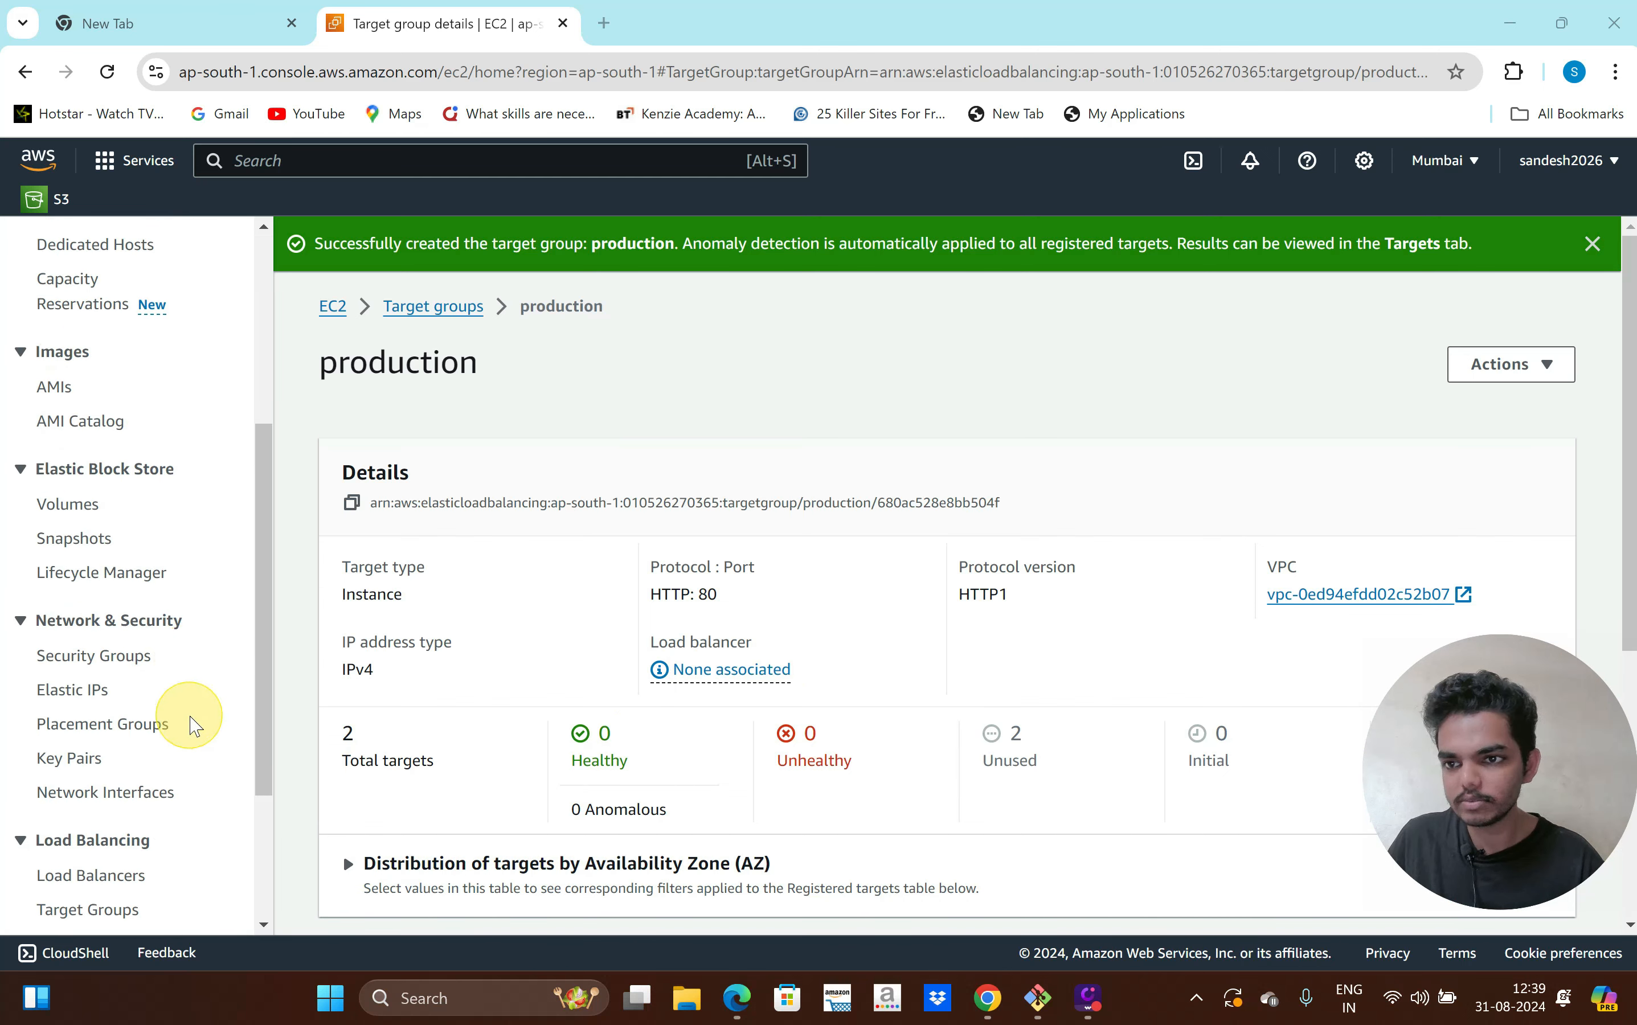
{"action": "left_click", "coordinate": [129, 698]}
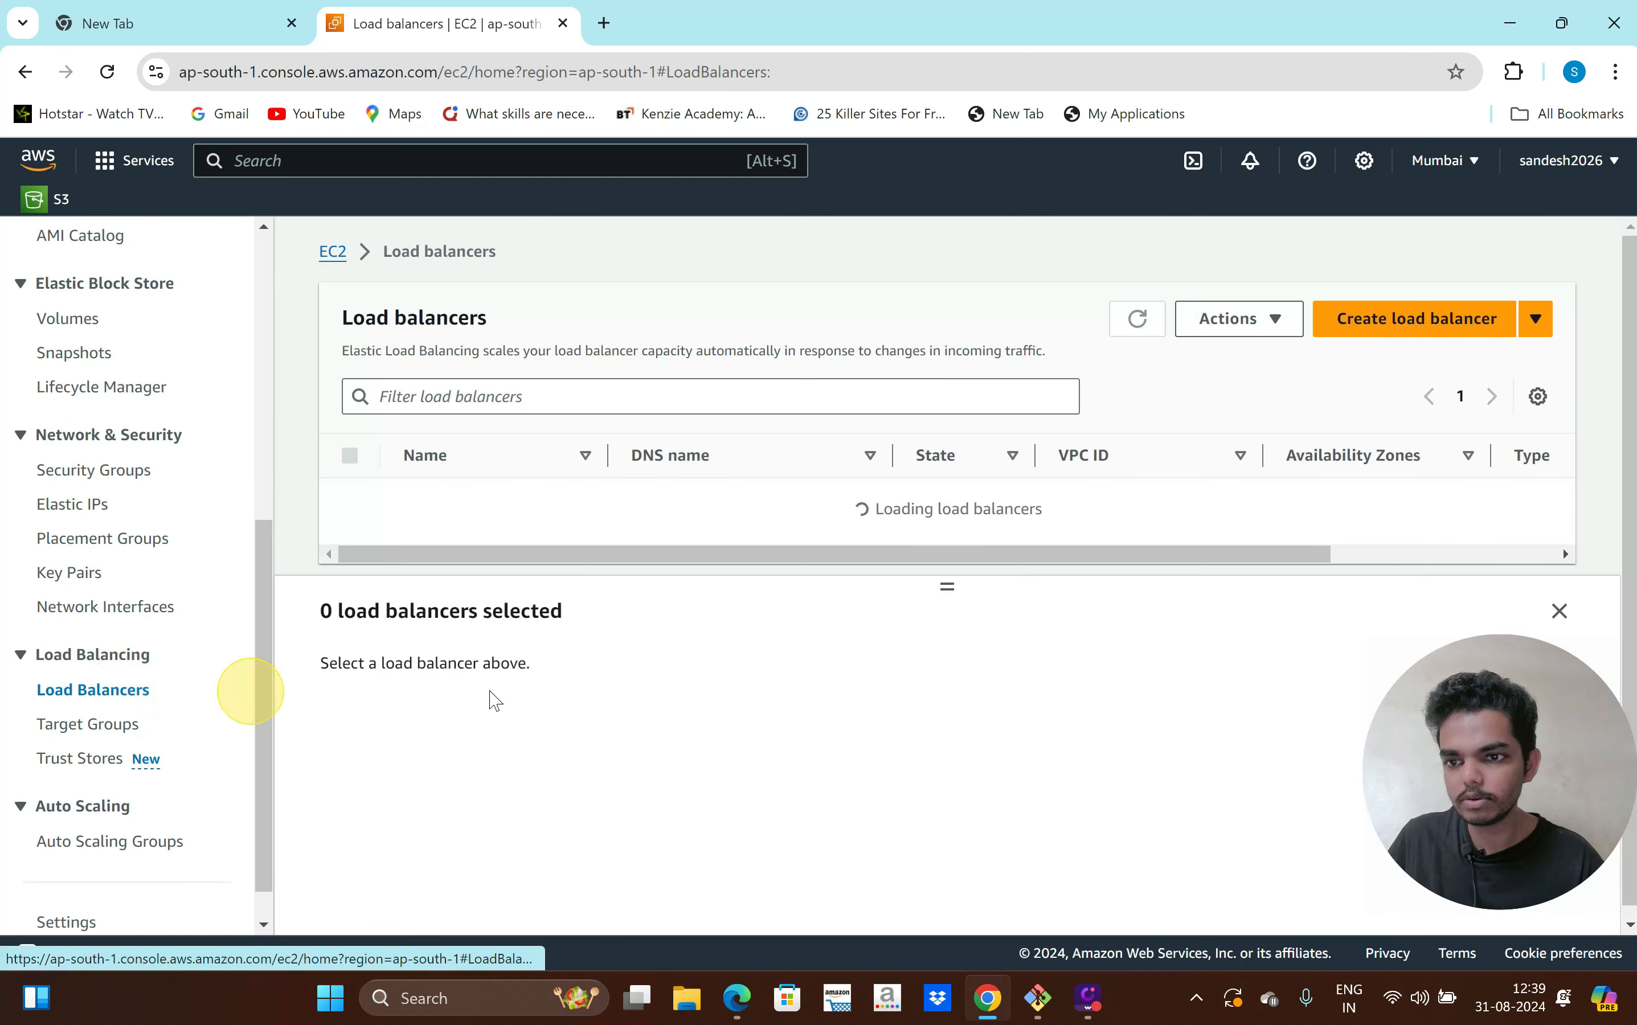
{"action": "left_click", "coordinate": [1409, 319]}
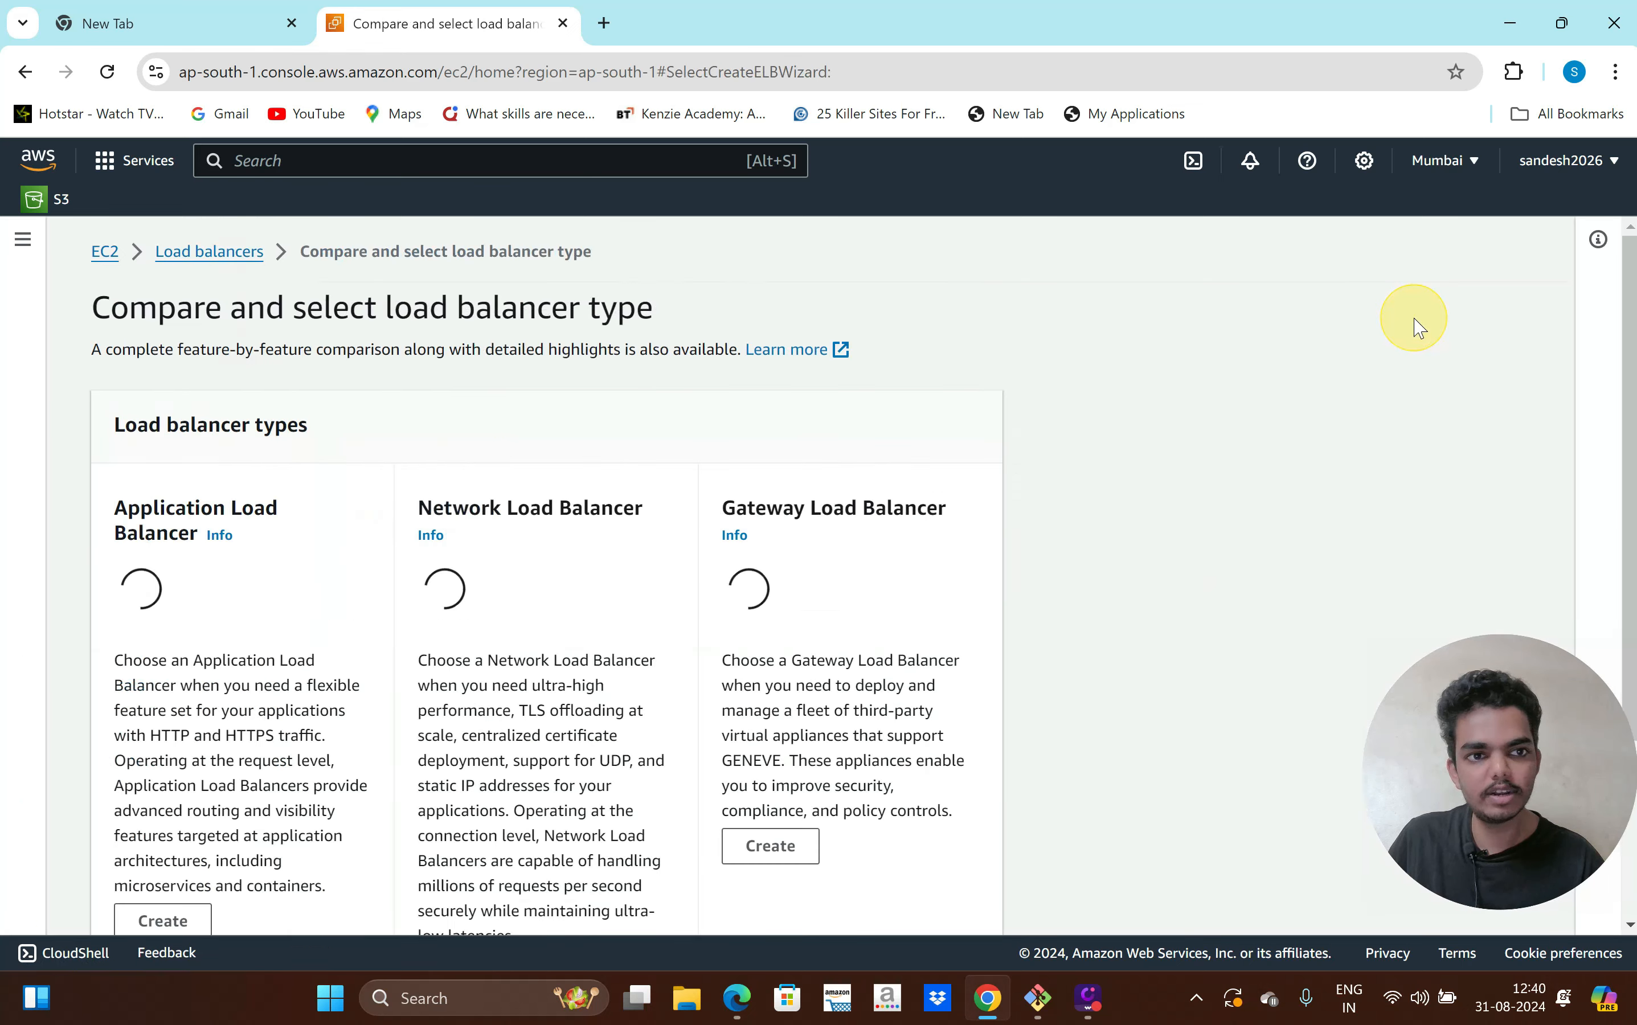
{"action": "scroll", "coordinate": [997, 661], "scroll_direction": "down", "scroll_amount": 6}
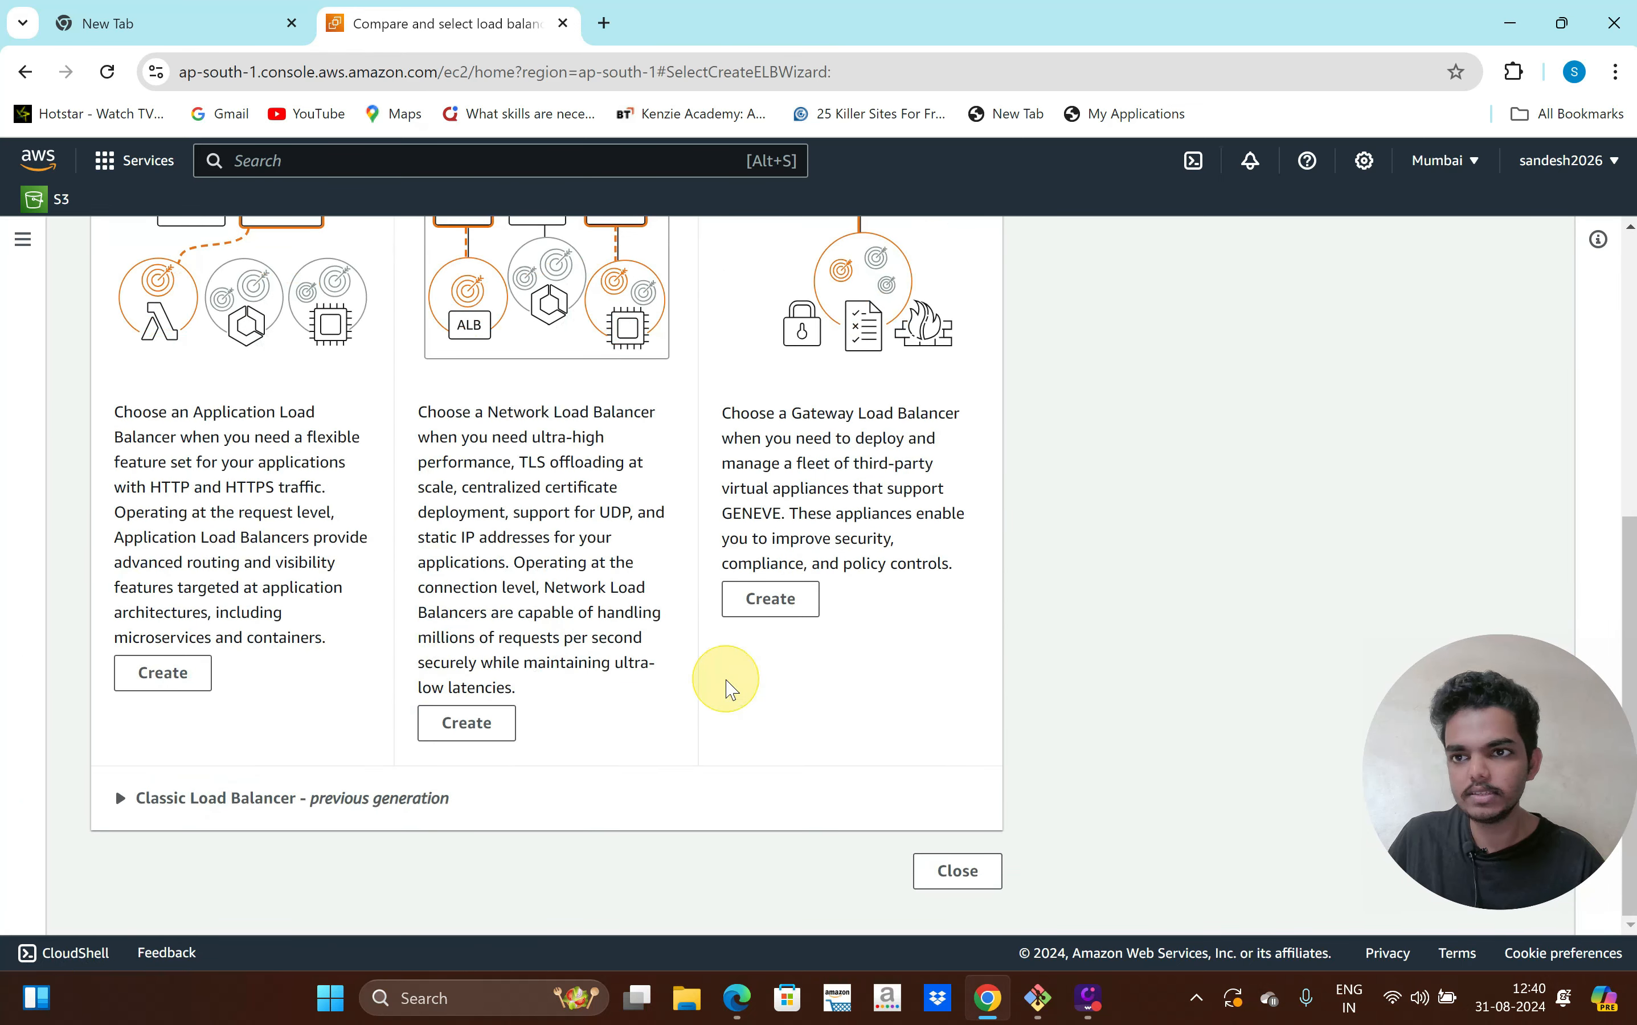
{"action": "scroll", "coordinate": [264, 758], "scroll_direction": "up", "scroll_amount": 1}
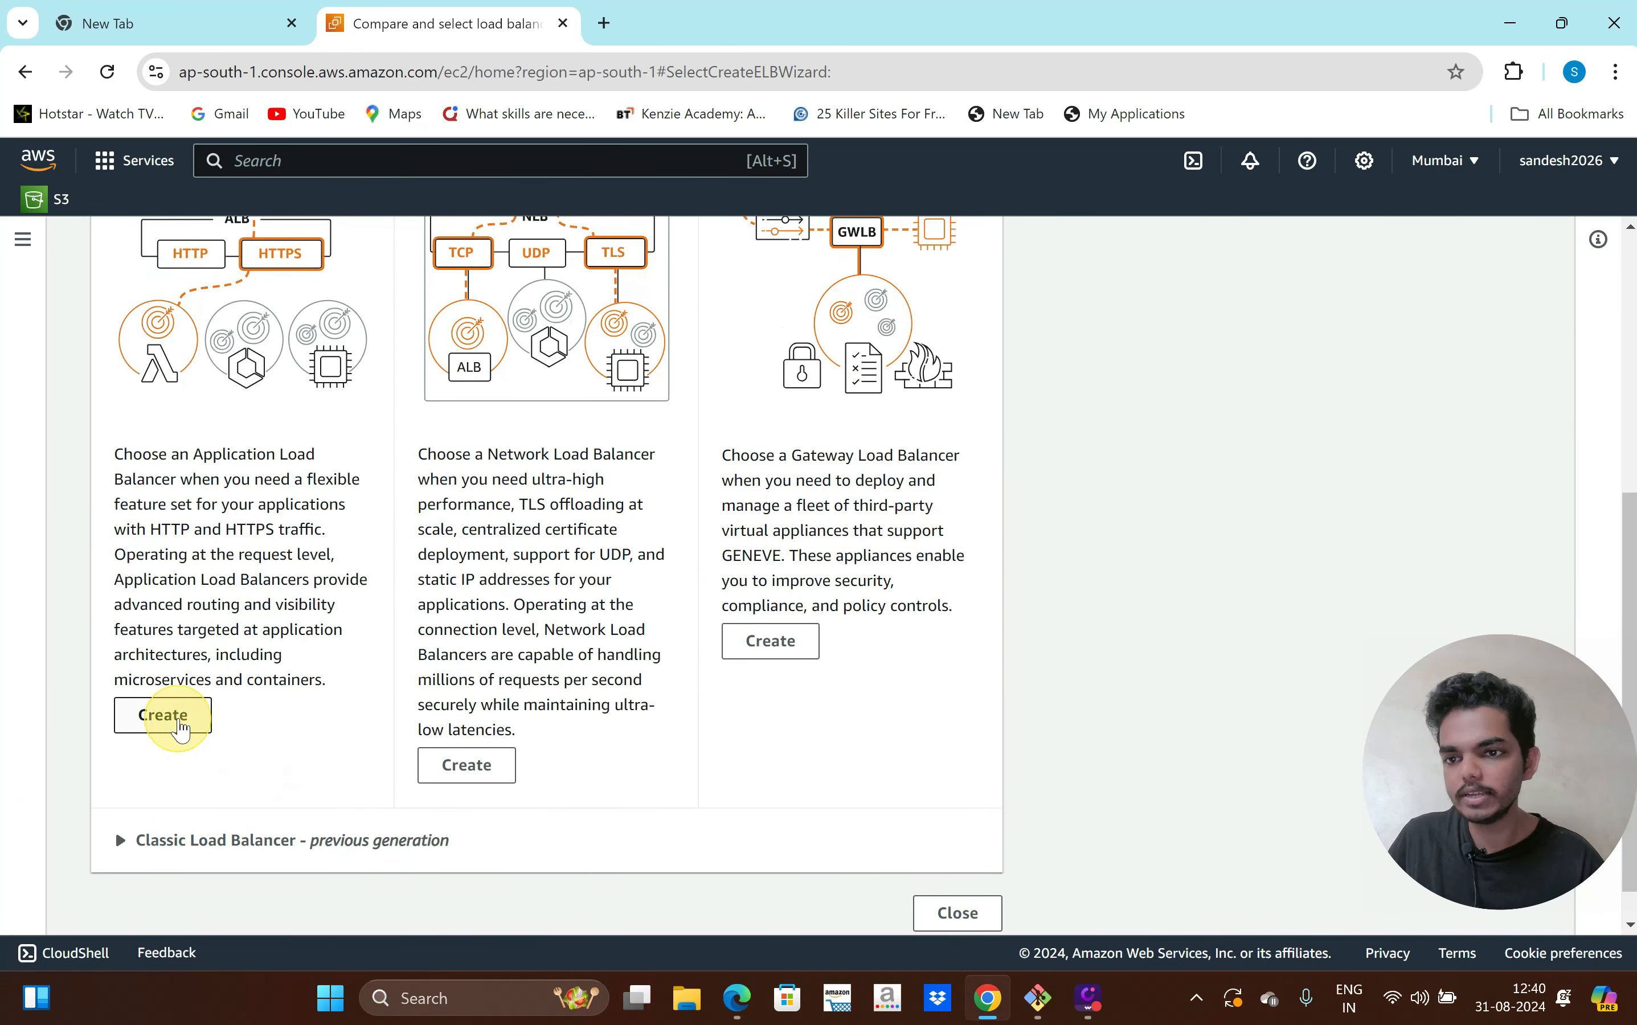
{"action": "left_click", "coordinate": [178, 725]}
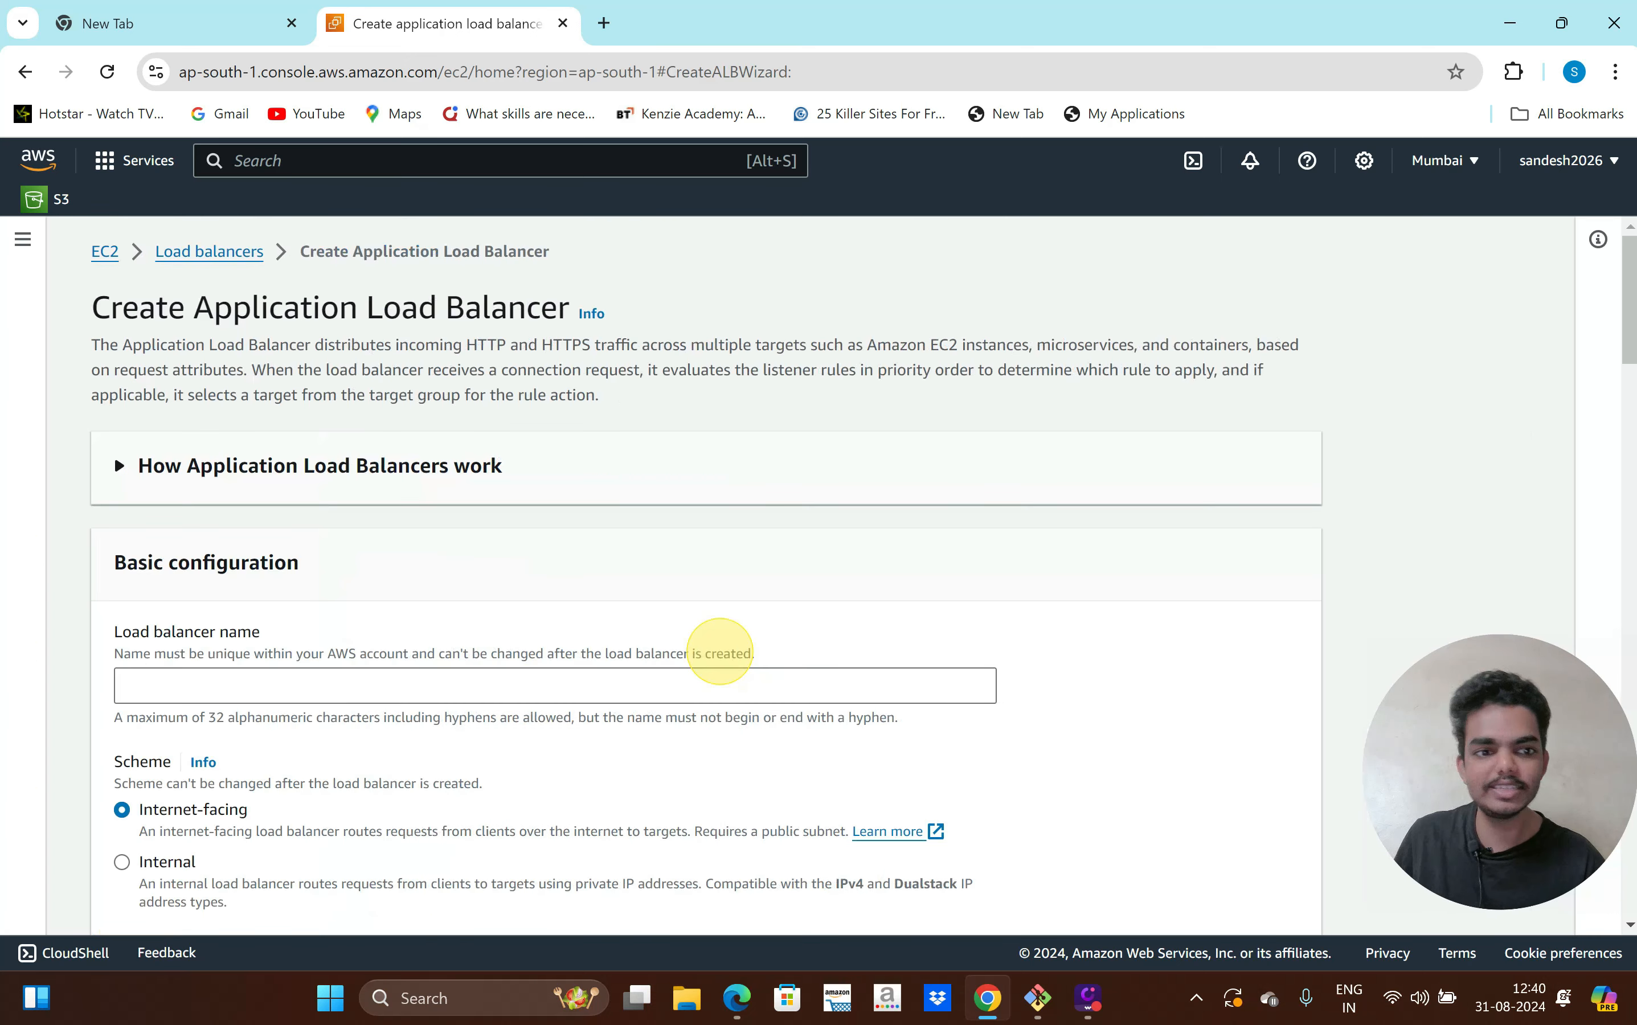
{"action": "scroll", "coordinate": [864, 643], "scroll_direction": "down", "scroll_amount": 1}
{"action": "scroll", "coordinate": [576, 638], "scroll_direction": "down", "scroll_amount": 3}
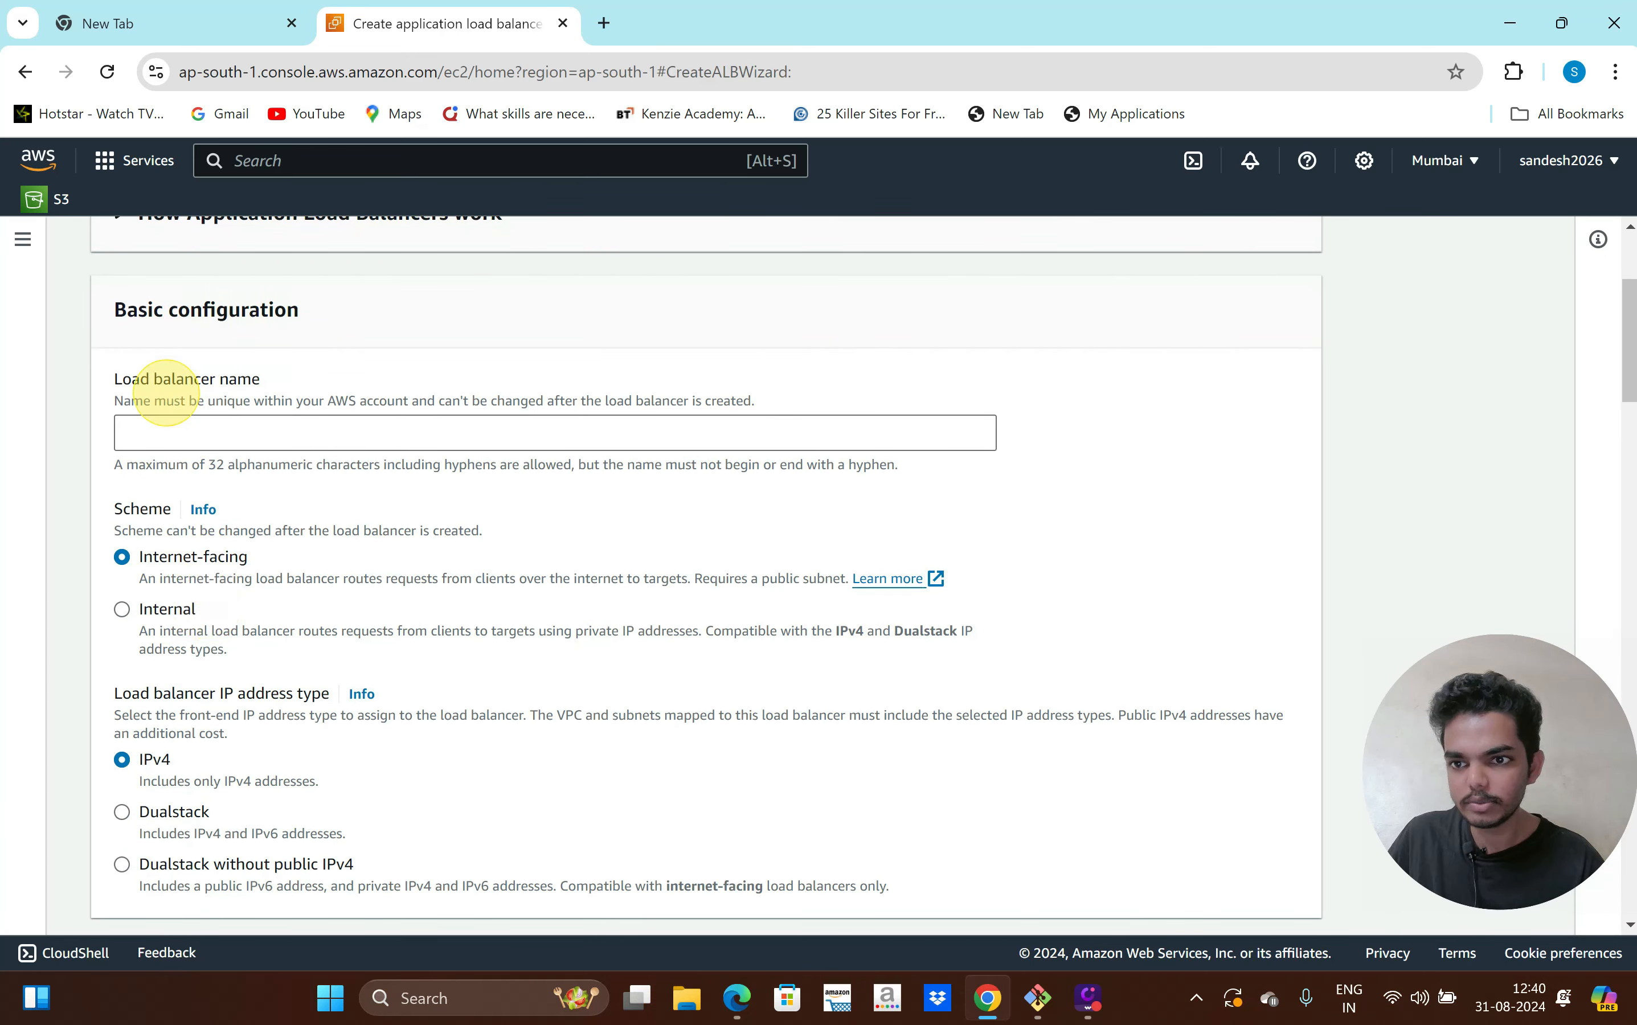
Enter the load balancer's name and place it in production-vpc
{"action": "left_click", "coordinate": [168, 423]}
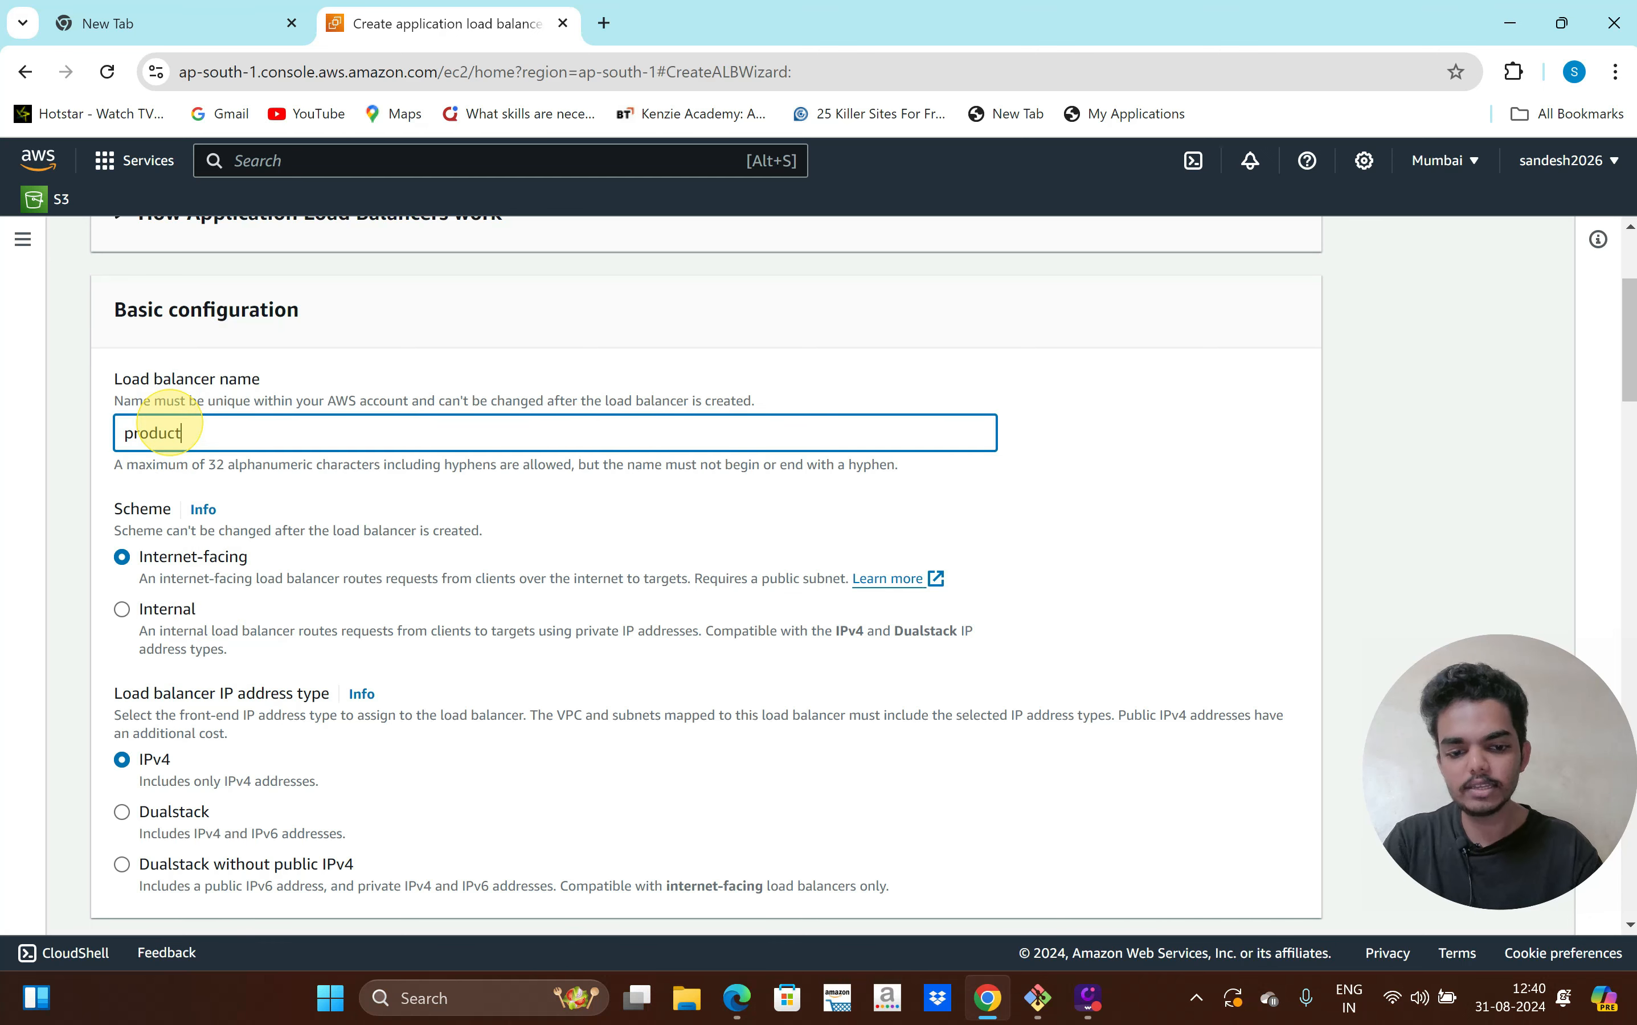
{"action": "scroll", "coordinate": [146, 540], "scroll_direction": "down", "scroll_amount": 8}
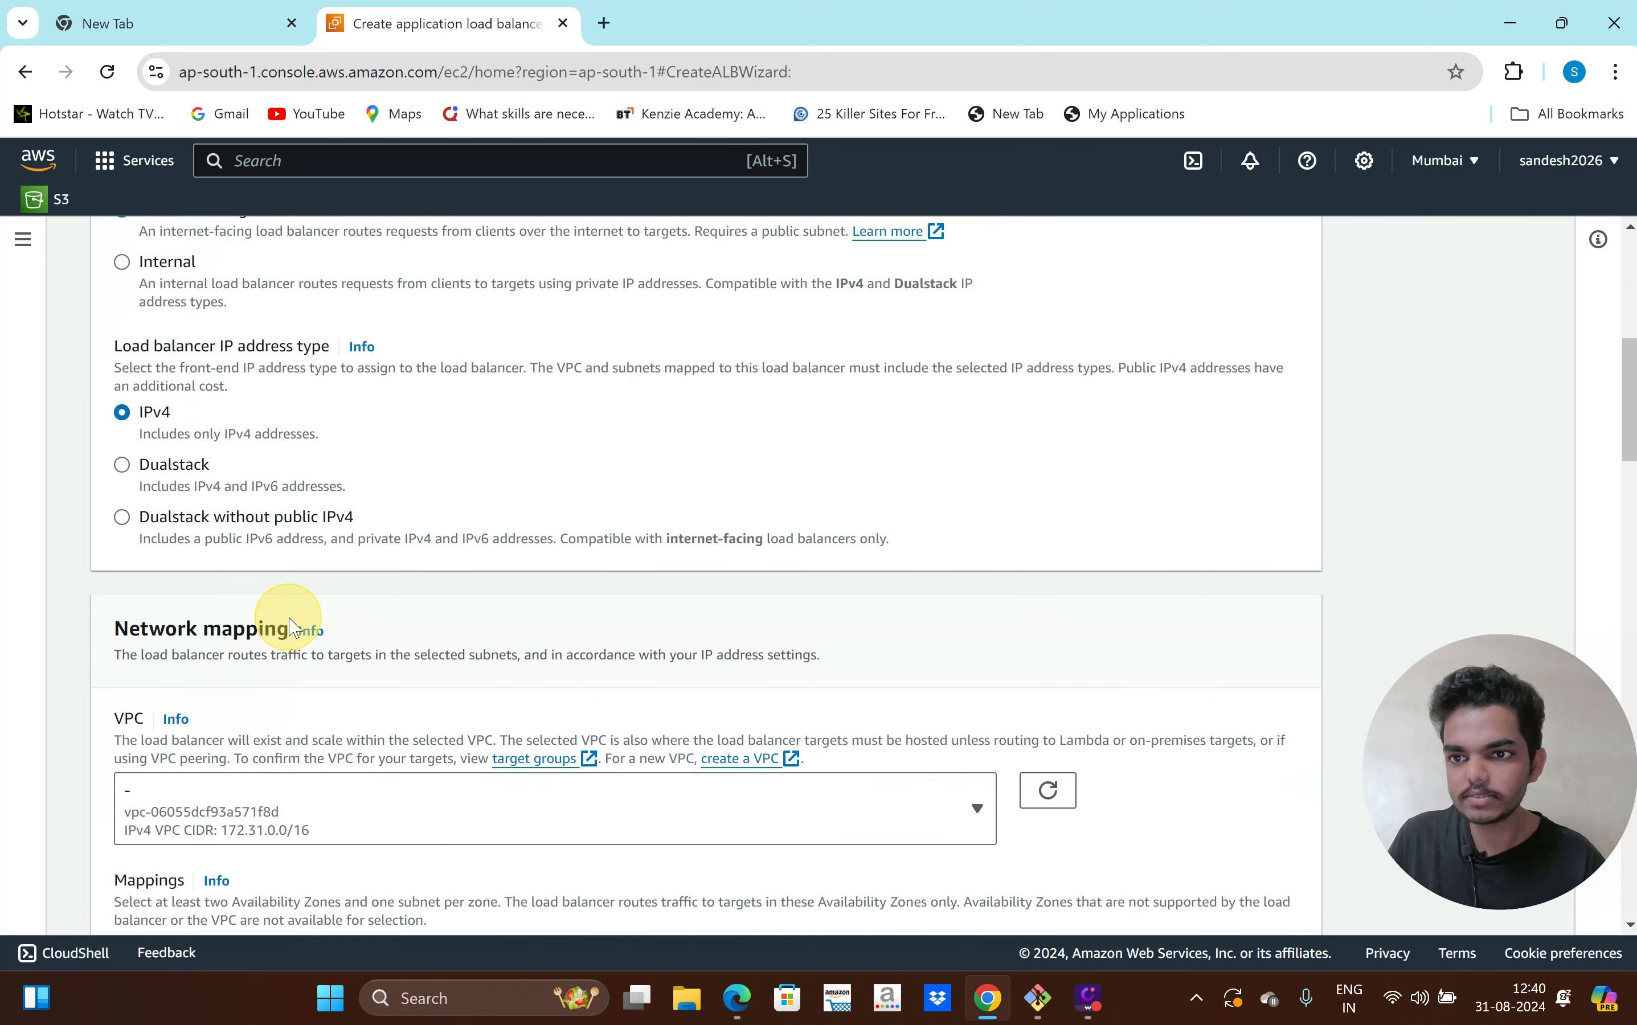
{"action": "left_click", "coordinate": [245, 576]}
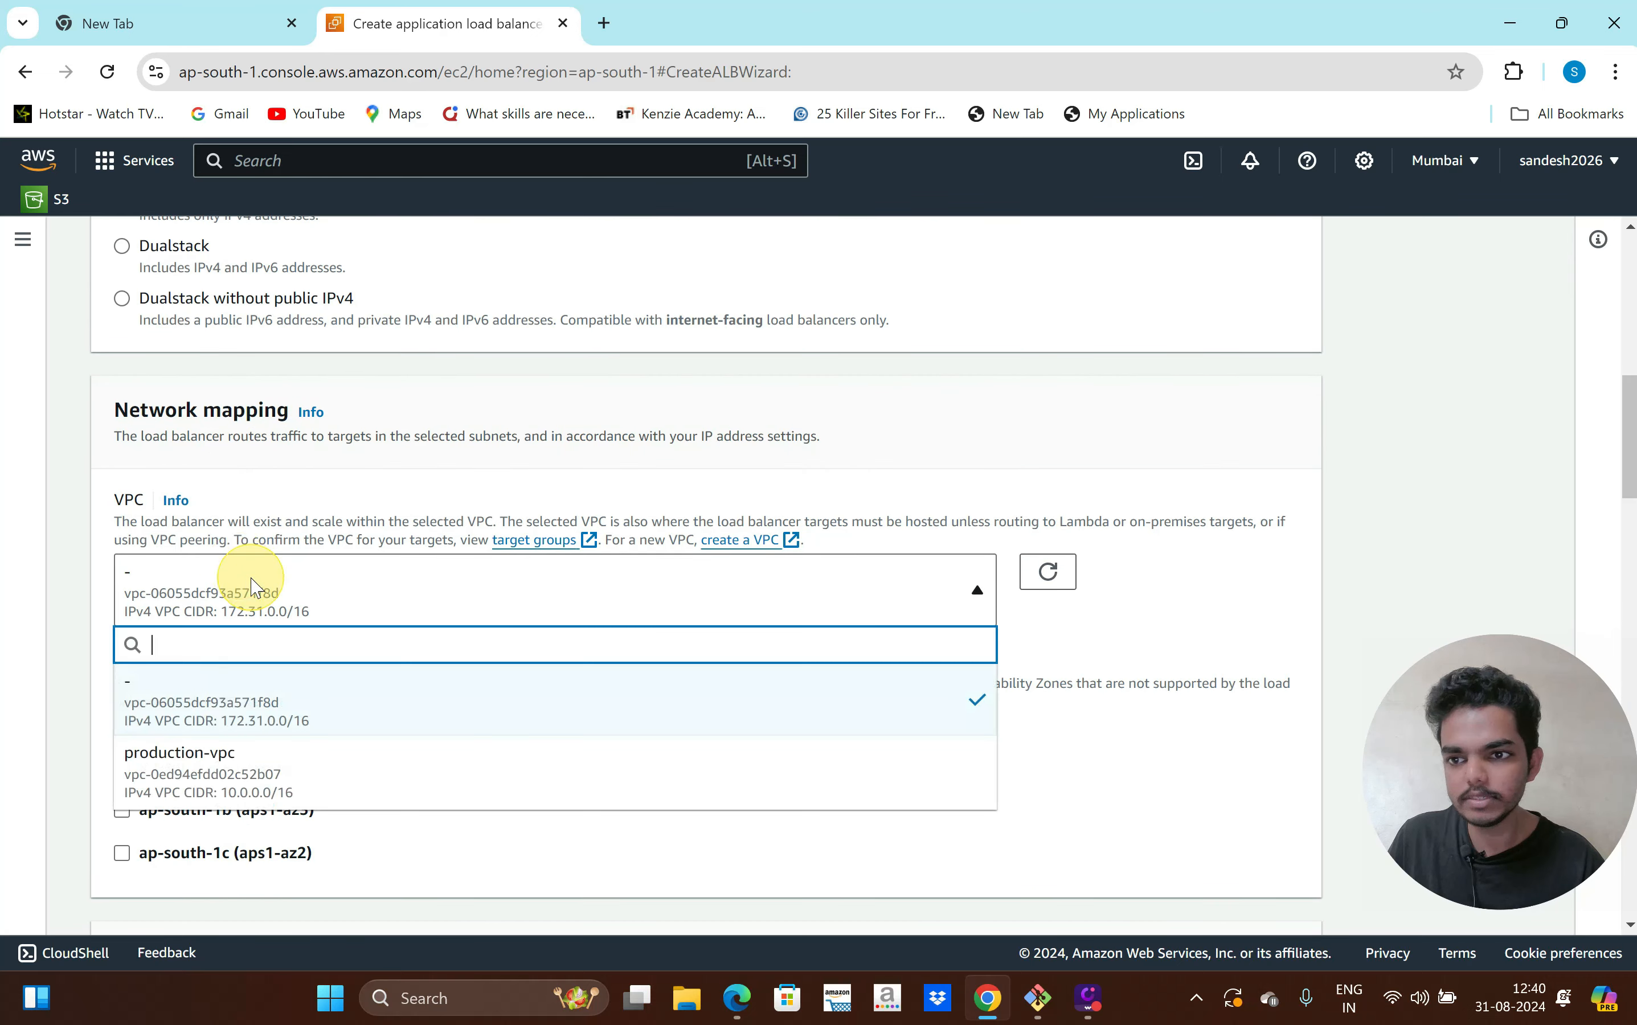
{"action": "left_click", "coordinate": [274, 777]}
{"action": "scroll", "coordinate": [530, 647], "scroll_direction": "down", "scroll_amount": 5}
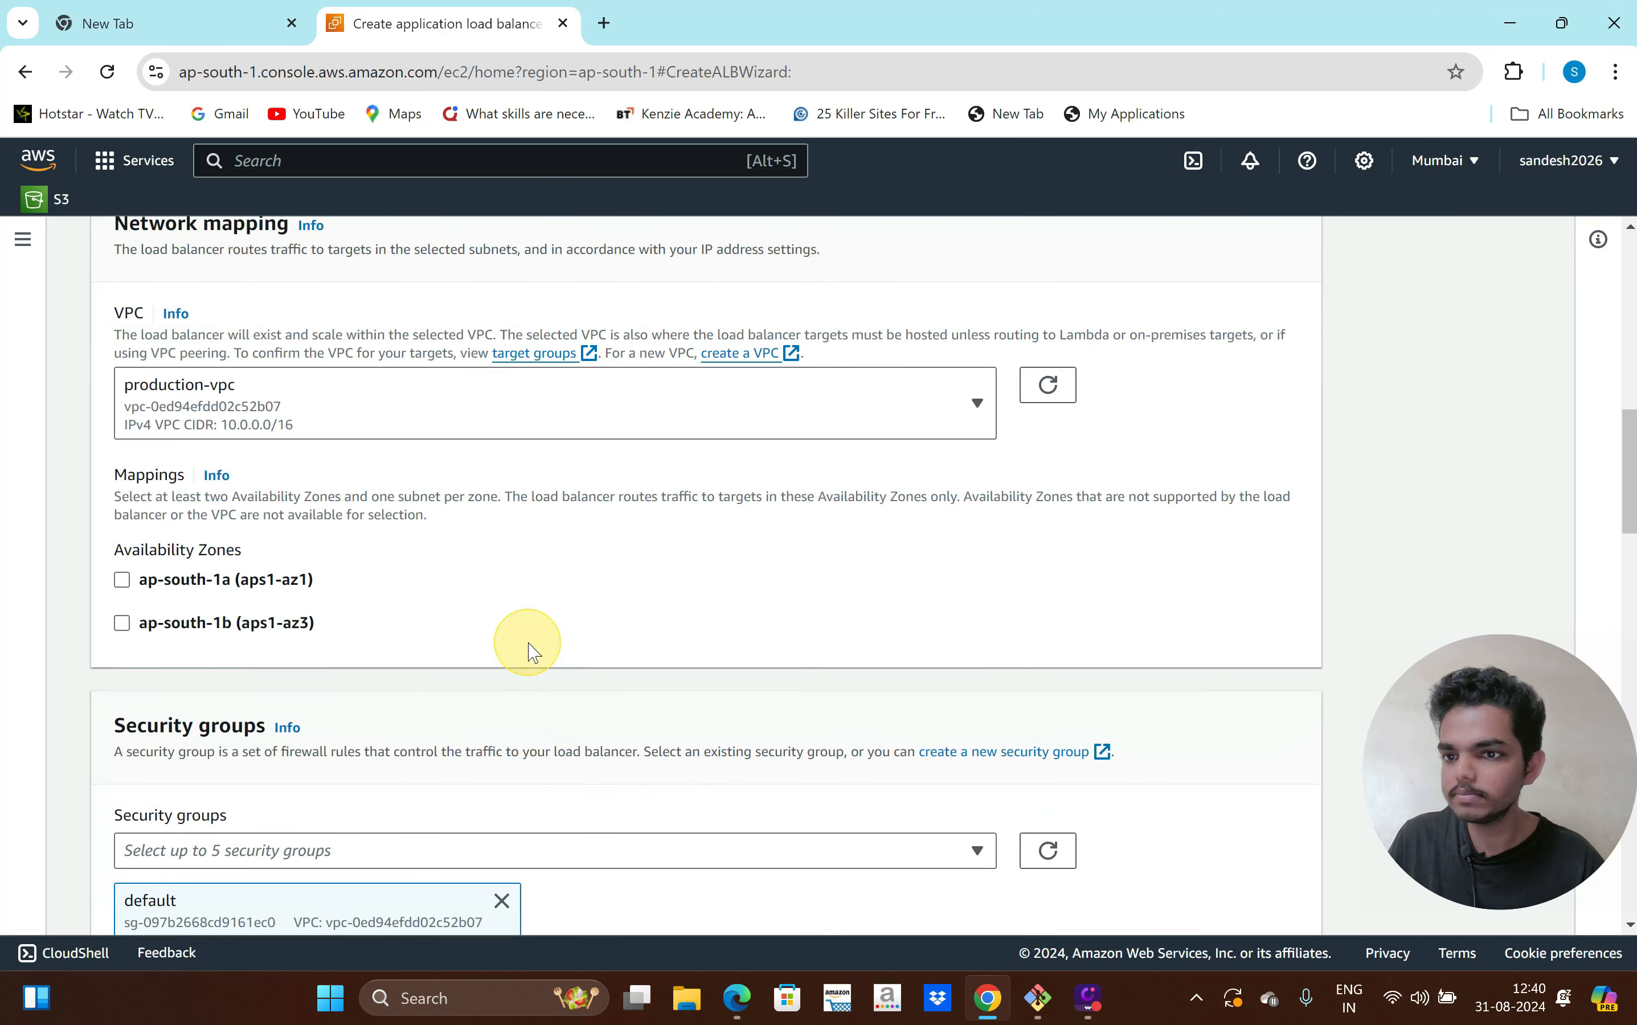
Map ap-south-1a and ap-south-1b to their public production subnets
{"action": "left_click", "coordinate": [270, 419]}
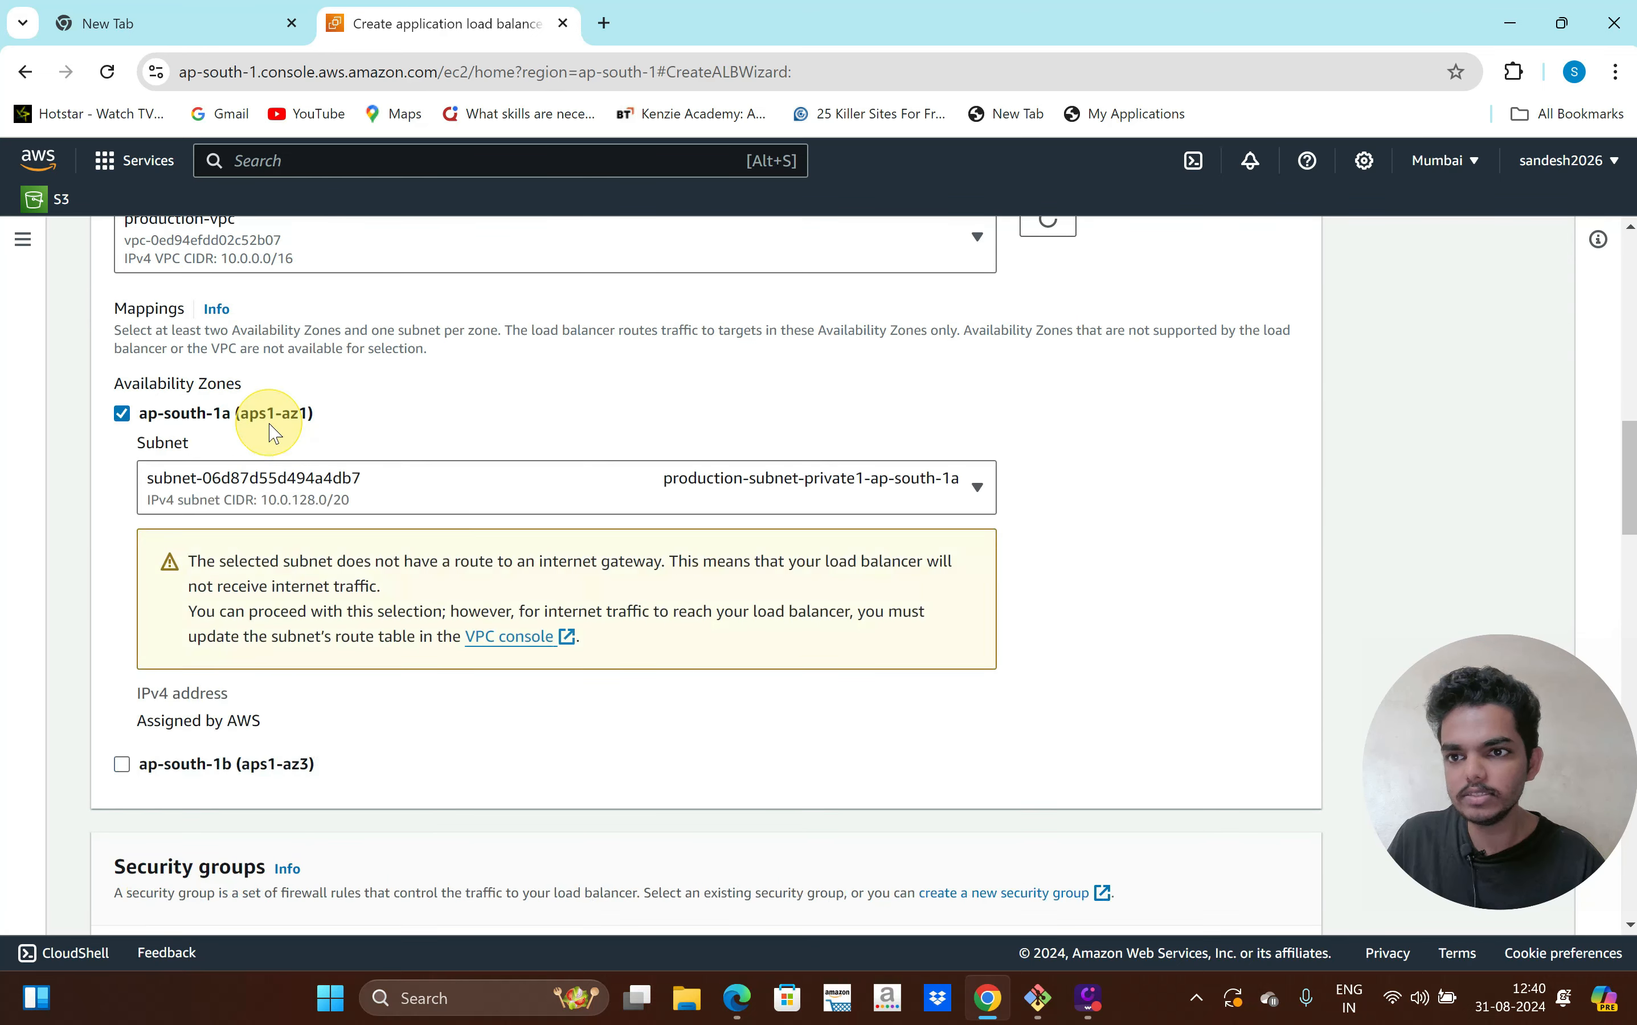
{"action": "scroll", "coordinate": [333, 470], "scroll_direction": "down", "scroll_amount": 1}
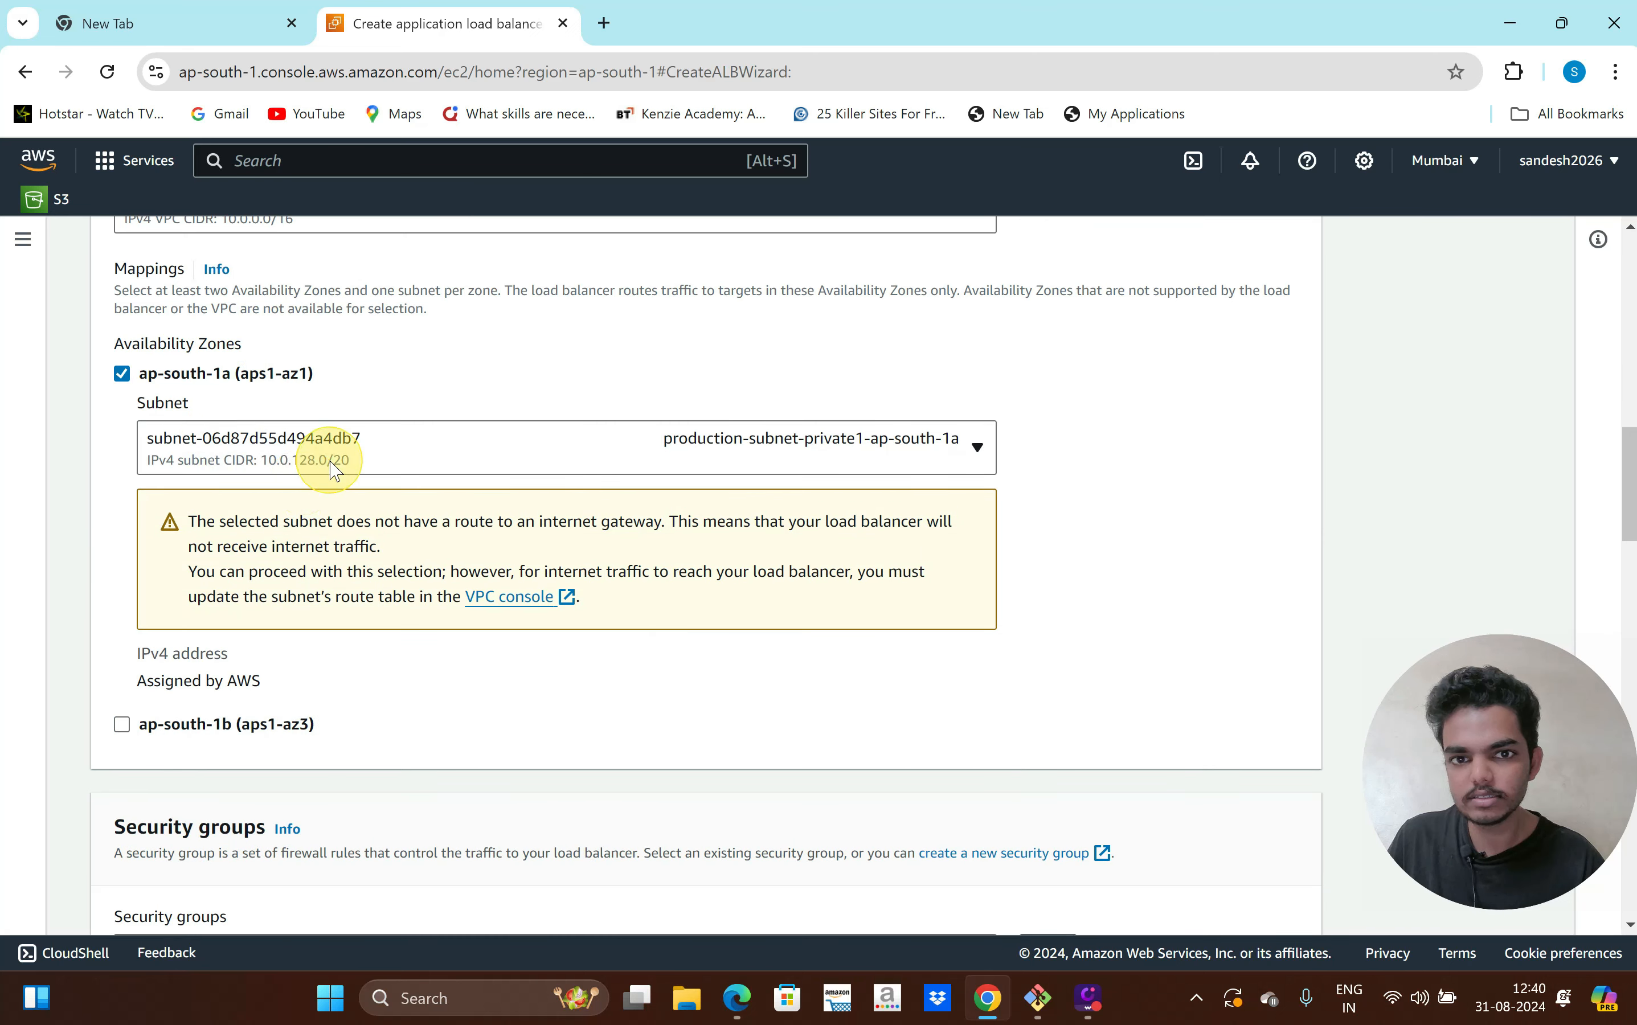
{"action": "left_click", "coordinate": [332, 468]}
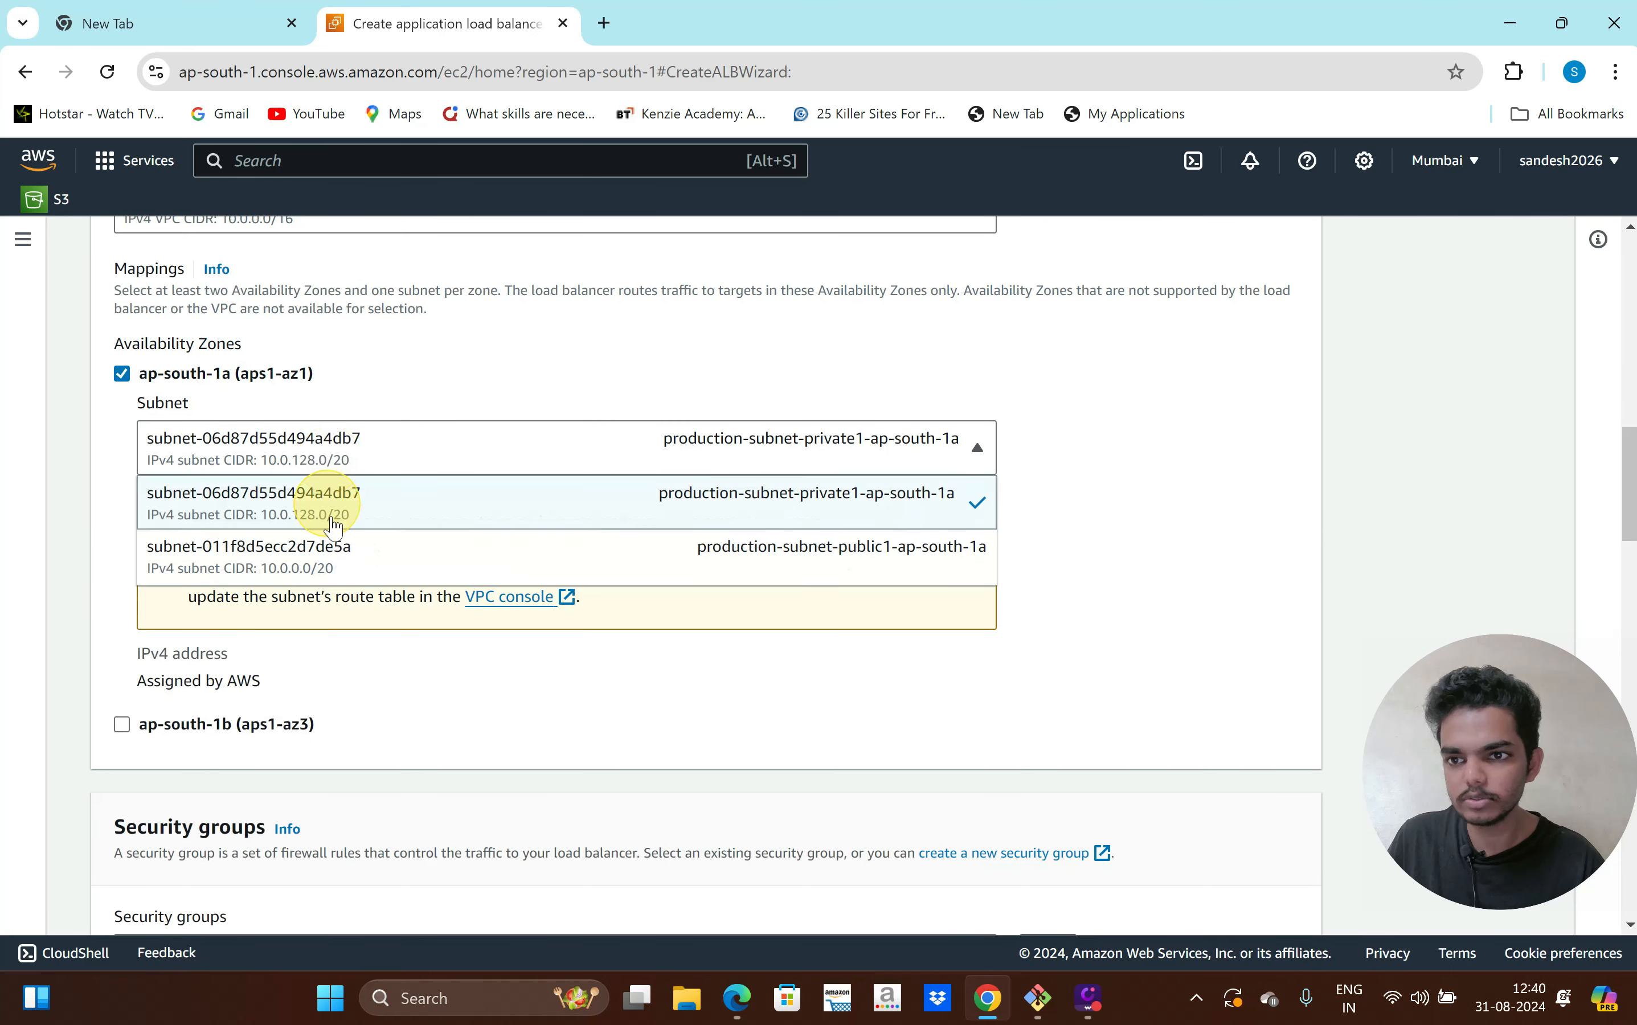
{"action": "left_click", "coordinate": [339, 577]}
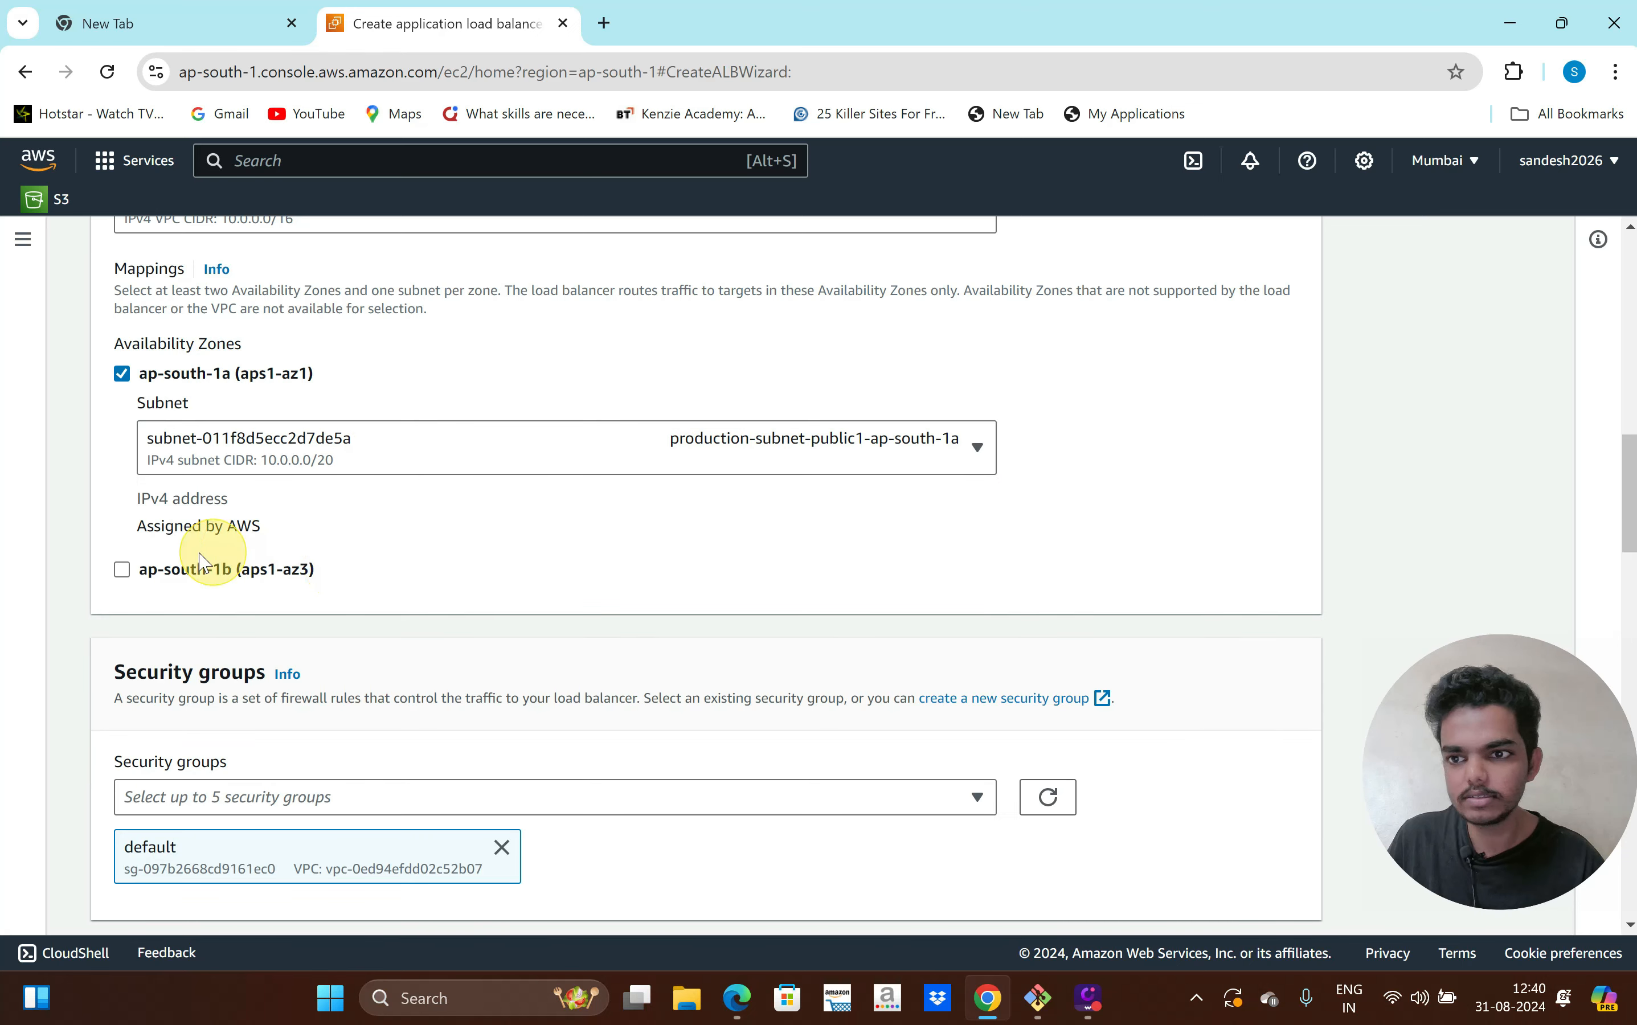
{"action": "left_click", "coordinate": [194, 582]}
{"action": "scroll", "coordinate": [444, 570], "scroll_direction": "down", "scroll_amount": 1}
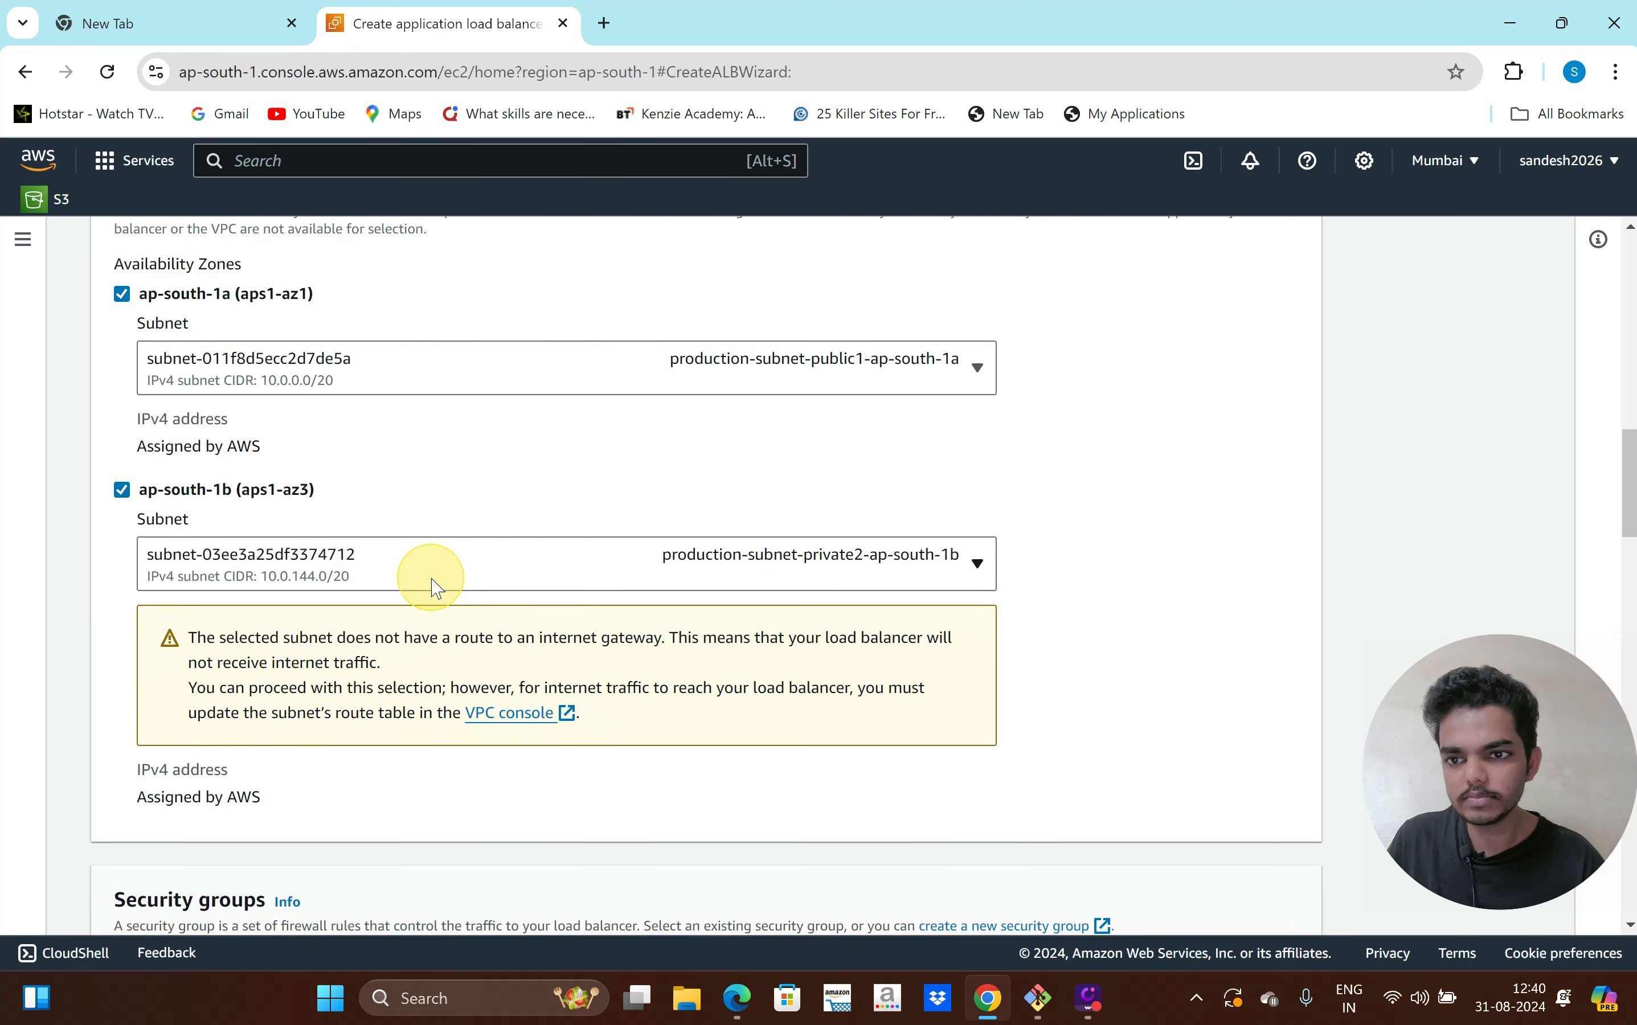
{"action": "left_click", "coordinate": [432, 583]}
{"action": "left_click", "coordinate": [413, 681]}
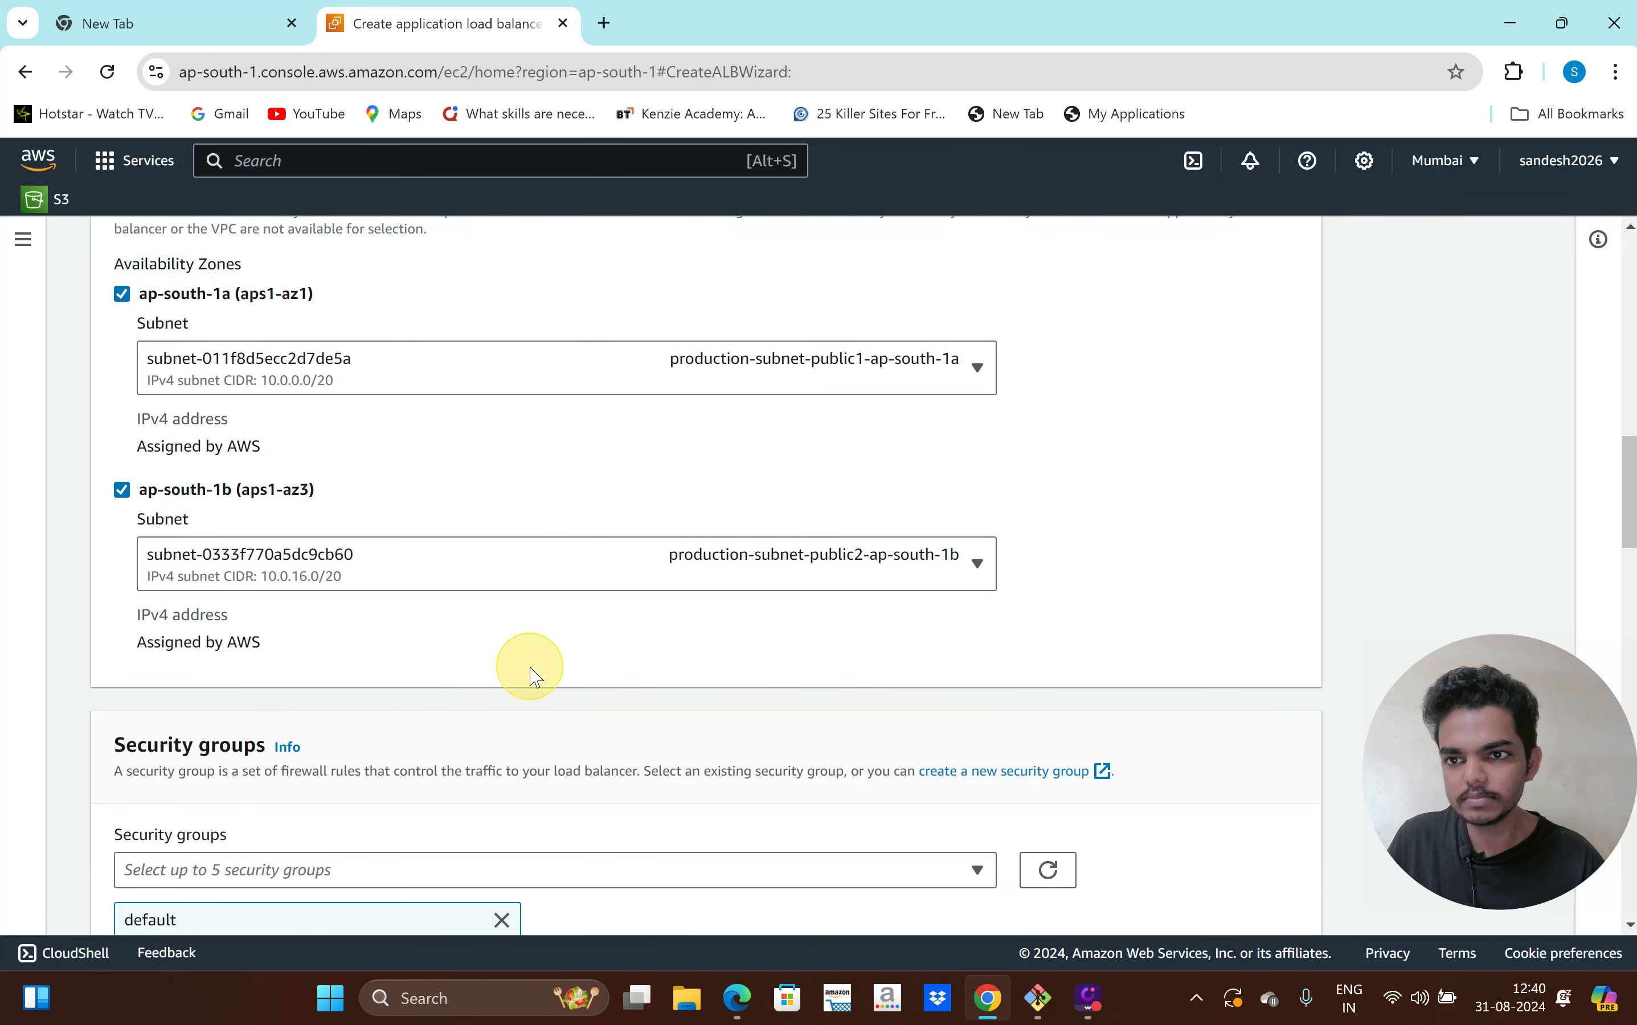
{"action": "scroll", "coordinate": [522, 706], "scroll_direction": "down", "scroll_amount": 1}
{"action": "scroll", "coordinate": [594, 730], "scroll_direction": "down", "scroll_amount": 2}
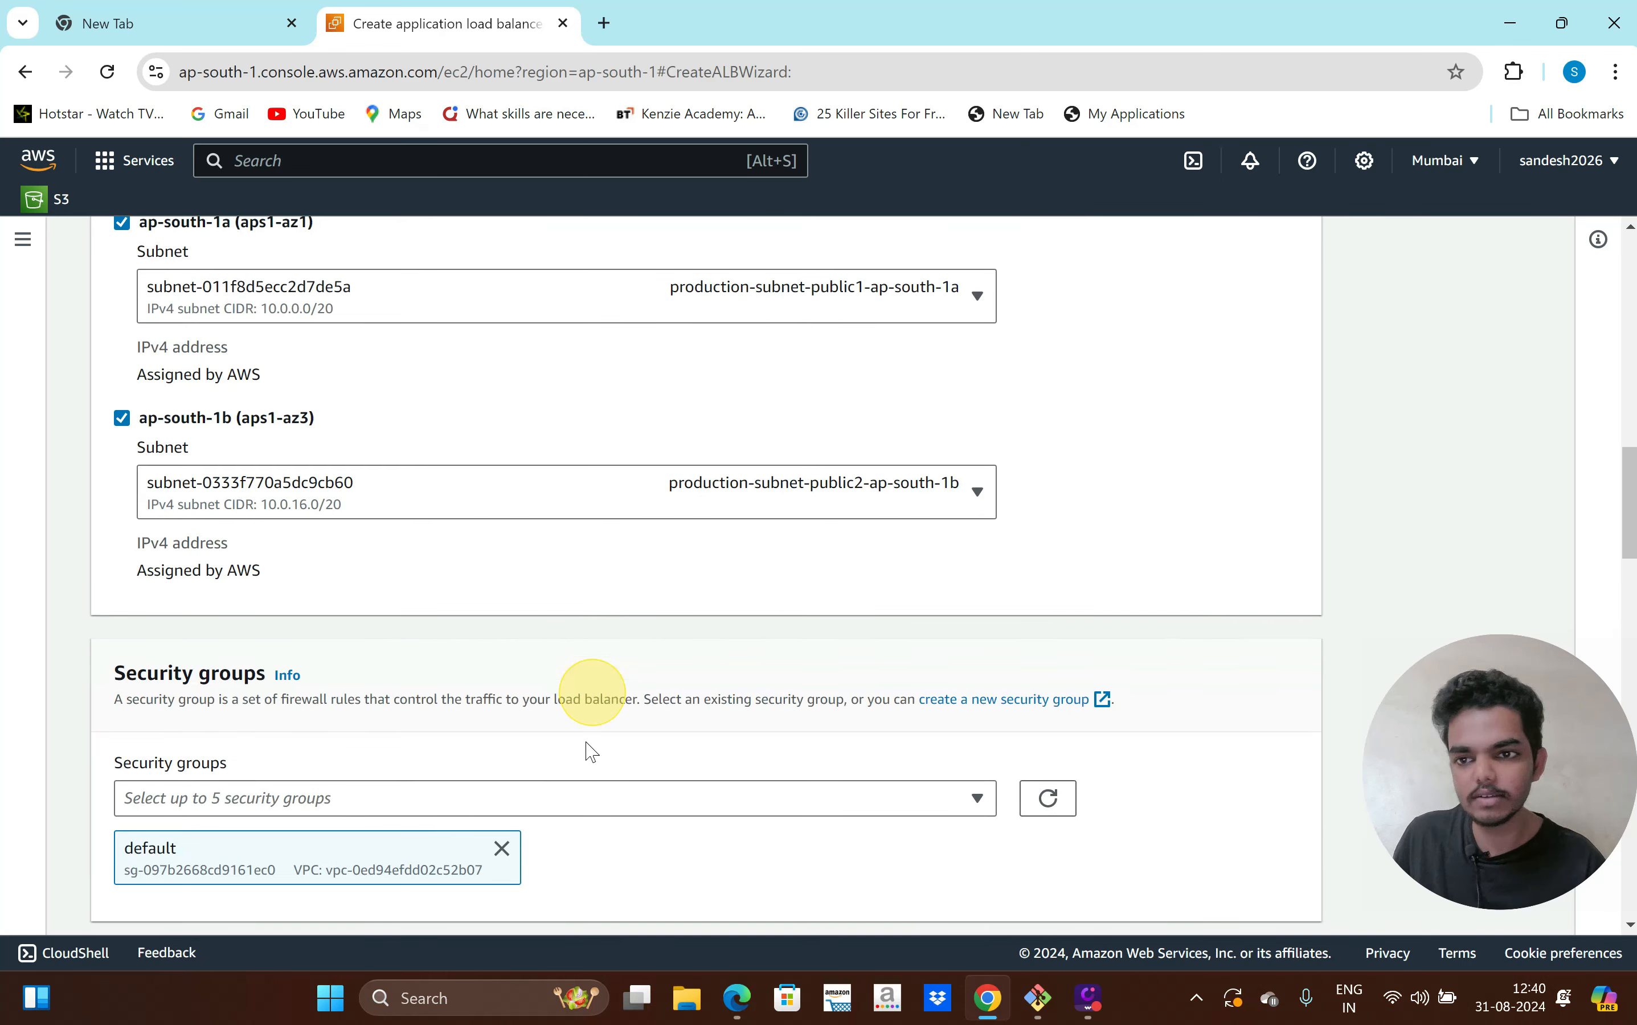
{"action": "scroll", "coordinate": [590, 749], "scroll_direction": "down", "scroll_amount": 5}
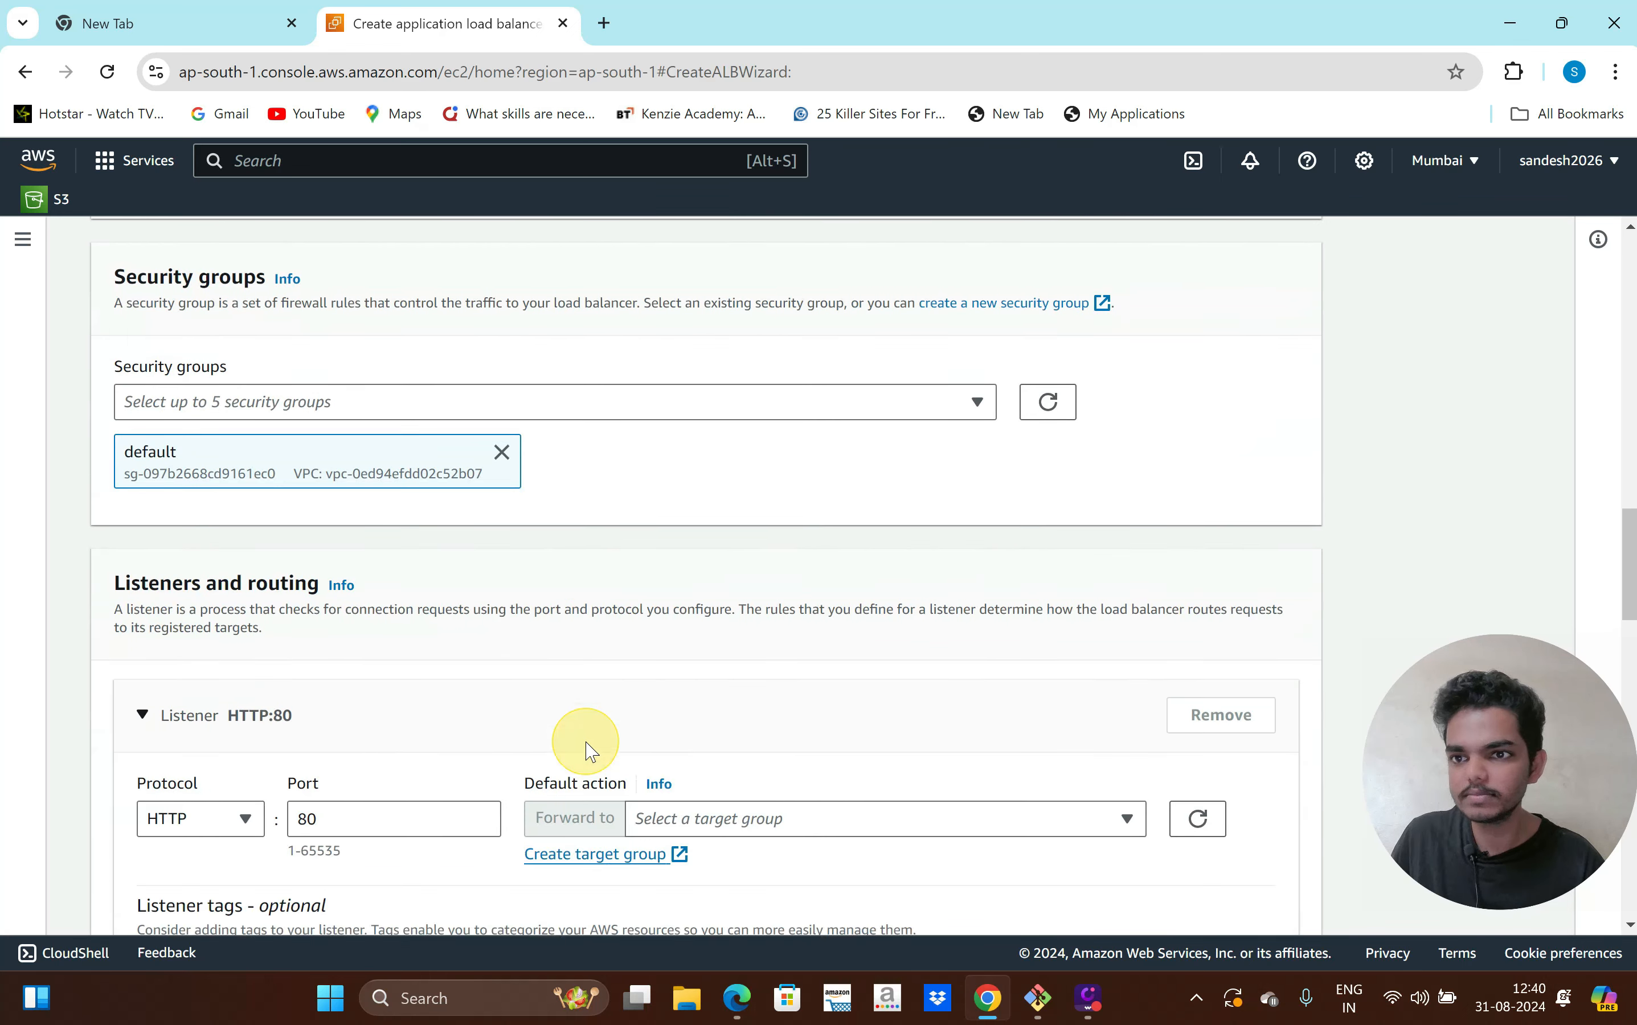
{"action": "scroll", "coordinate": [590, 749], "scroll_direction": "up", "scroll_amount": 4}
{"action": "scroll", "coordinate": [587, 750], "scroll_direction": "down", "scroll_amount": 1}
{"action": "scroll", "coordinate": [587, 749], "scroll_direction": "down", "scroll_amount": 1}
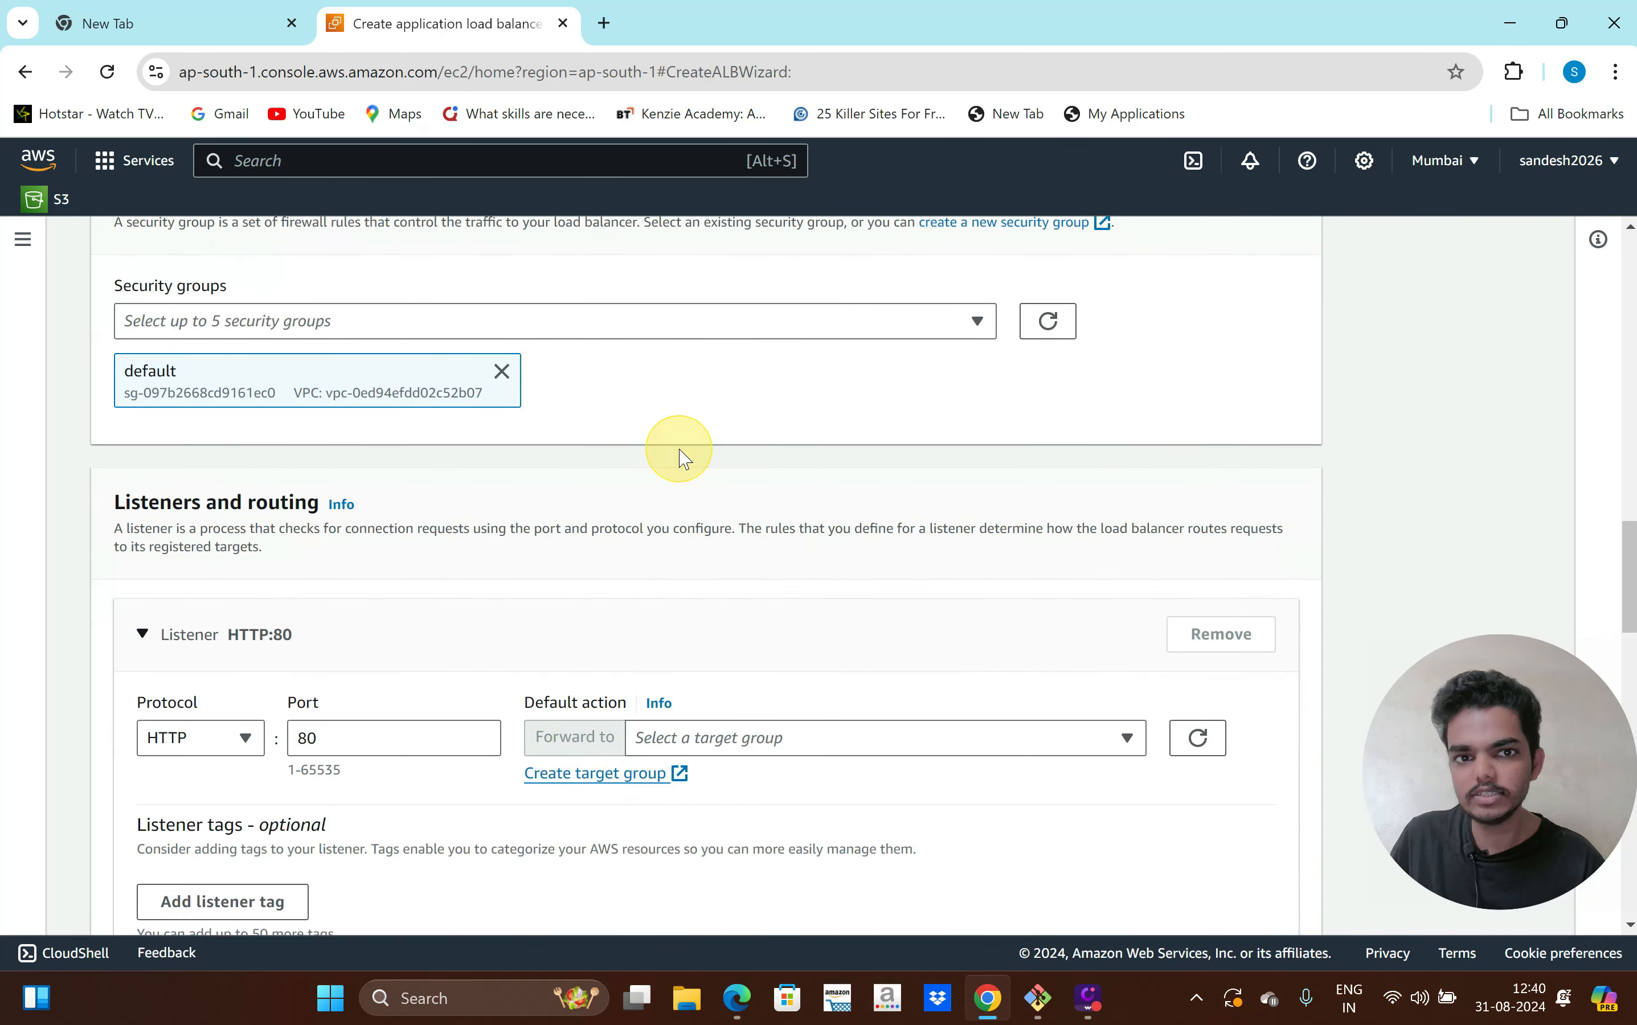
Attach the production security group to the load balancer
{"action": "left_click", "coordinate": [708, 337]}
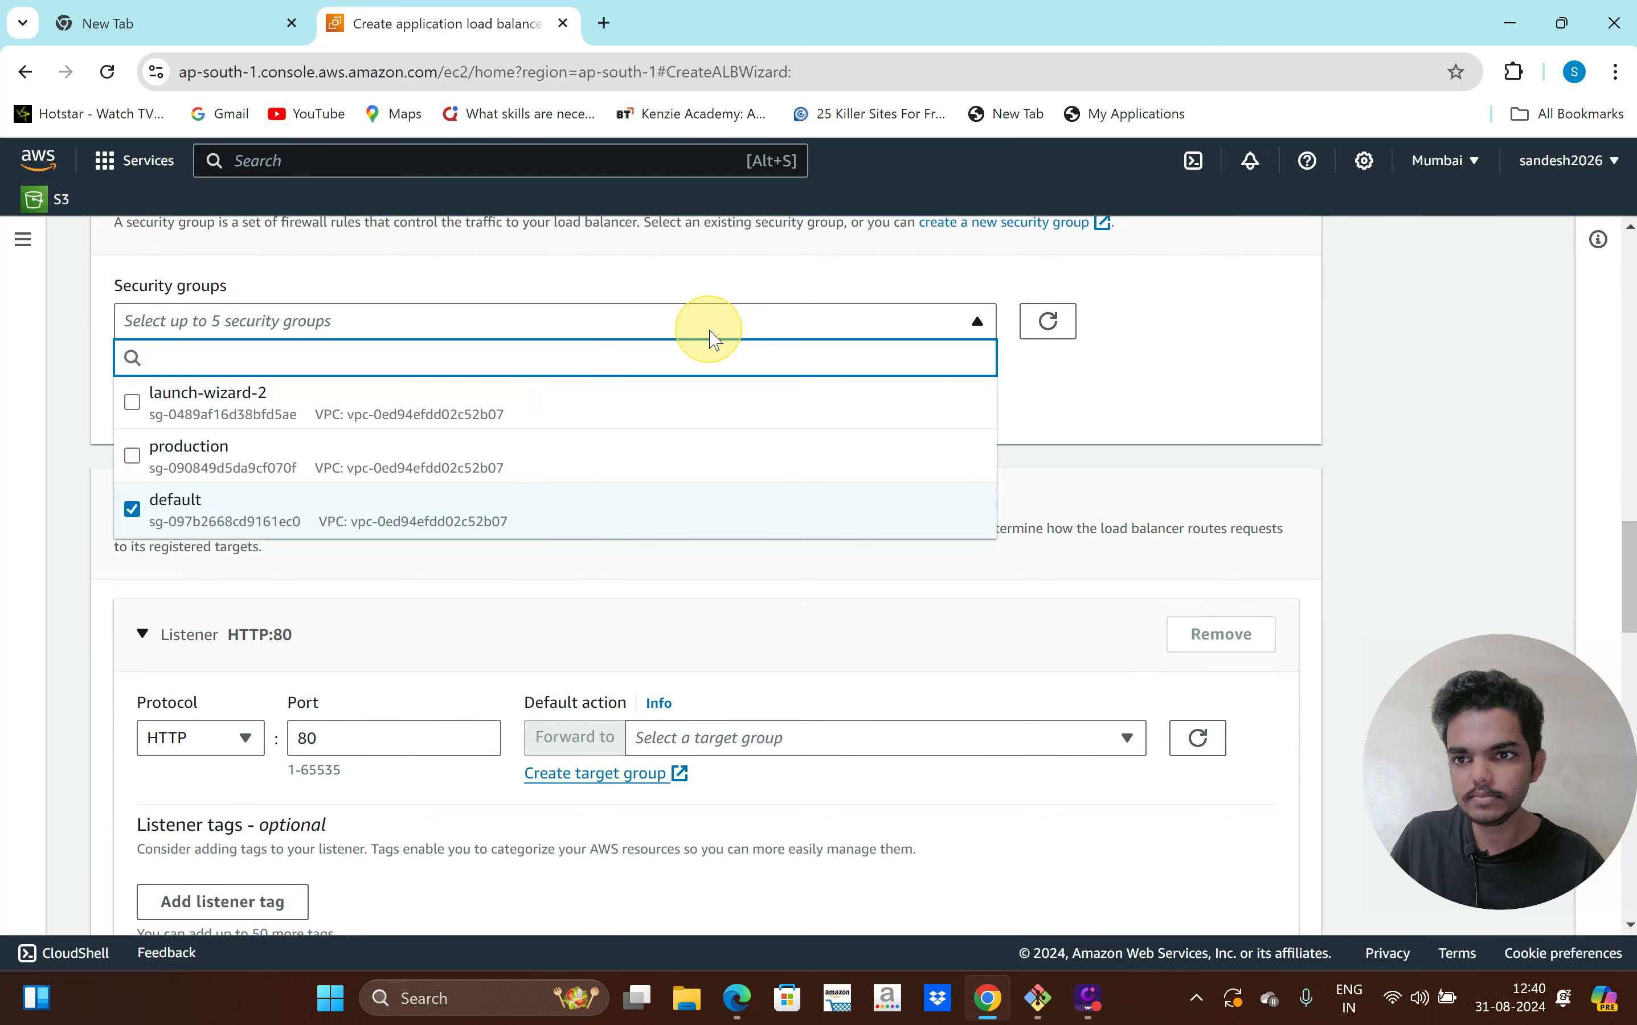
{"action": "left_click", "coordinate": [400, 466]}
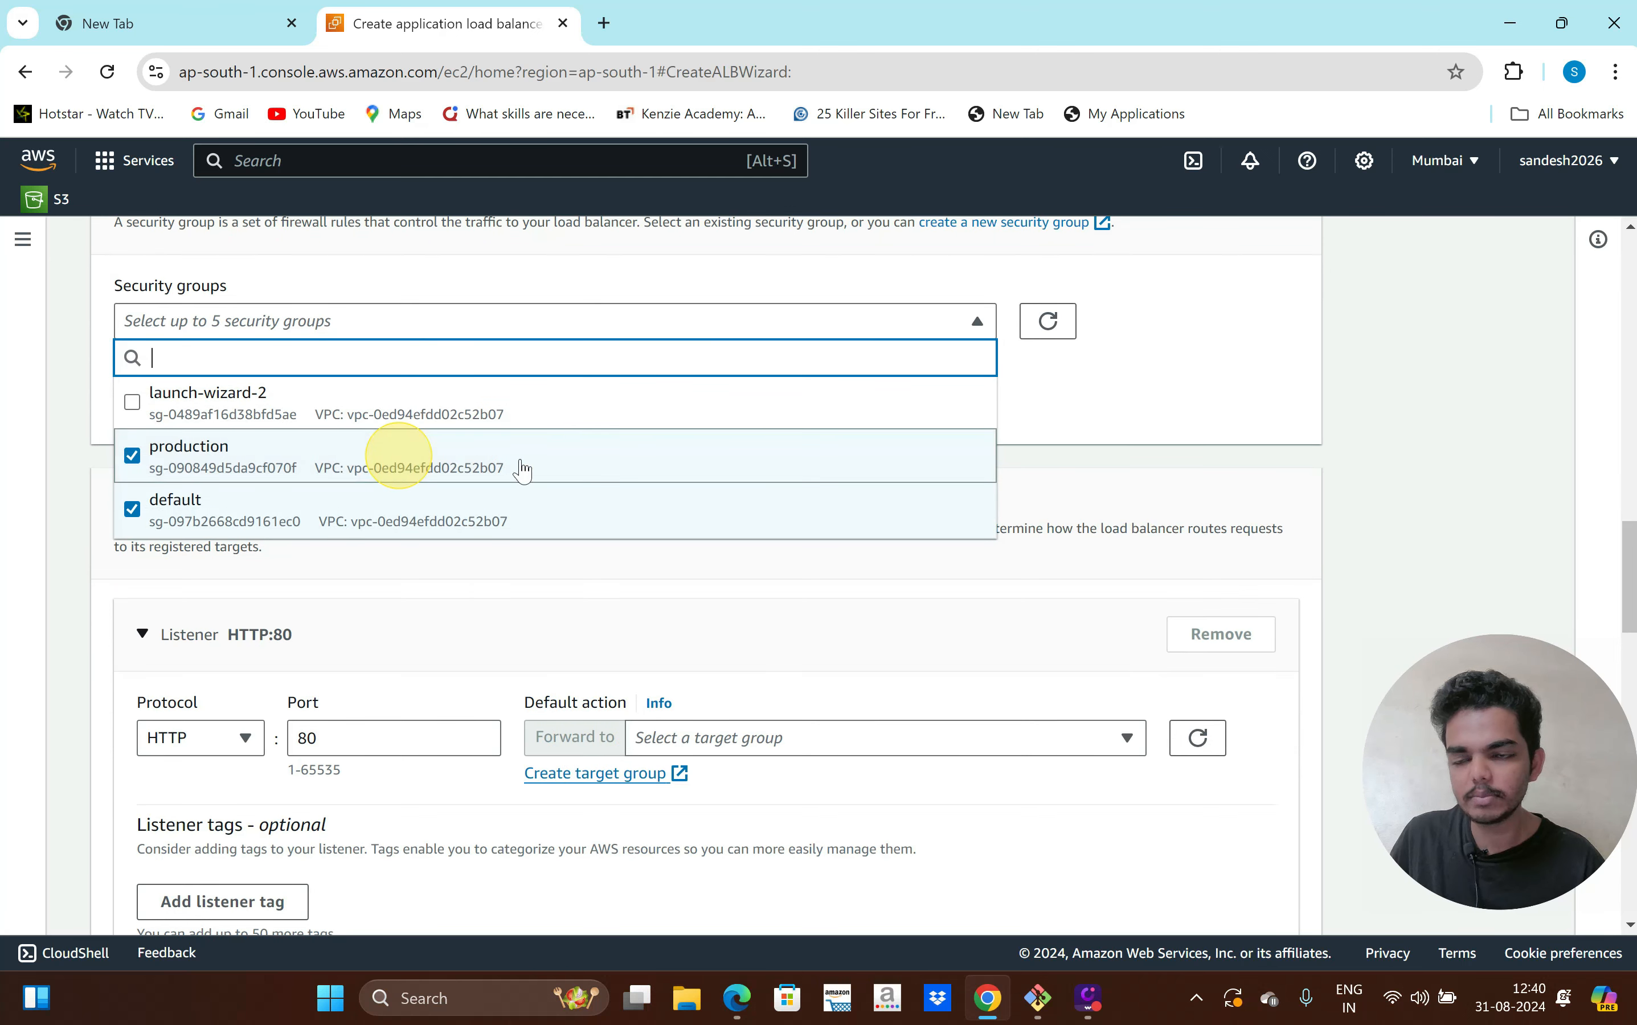
{"action": "left_click", "coordinate": [1120, 424]}
{"action": "scroll", "coordinate": [943, 602], "scroll_direction": "down", "scroll_amount": 3}
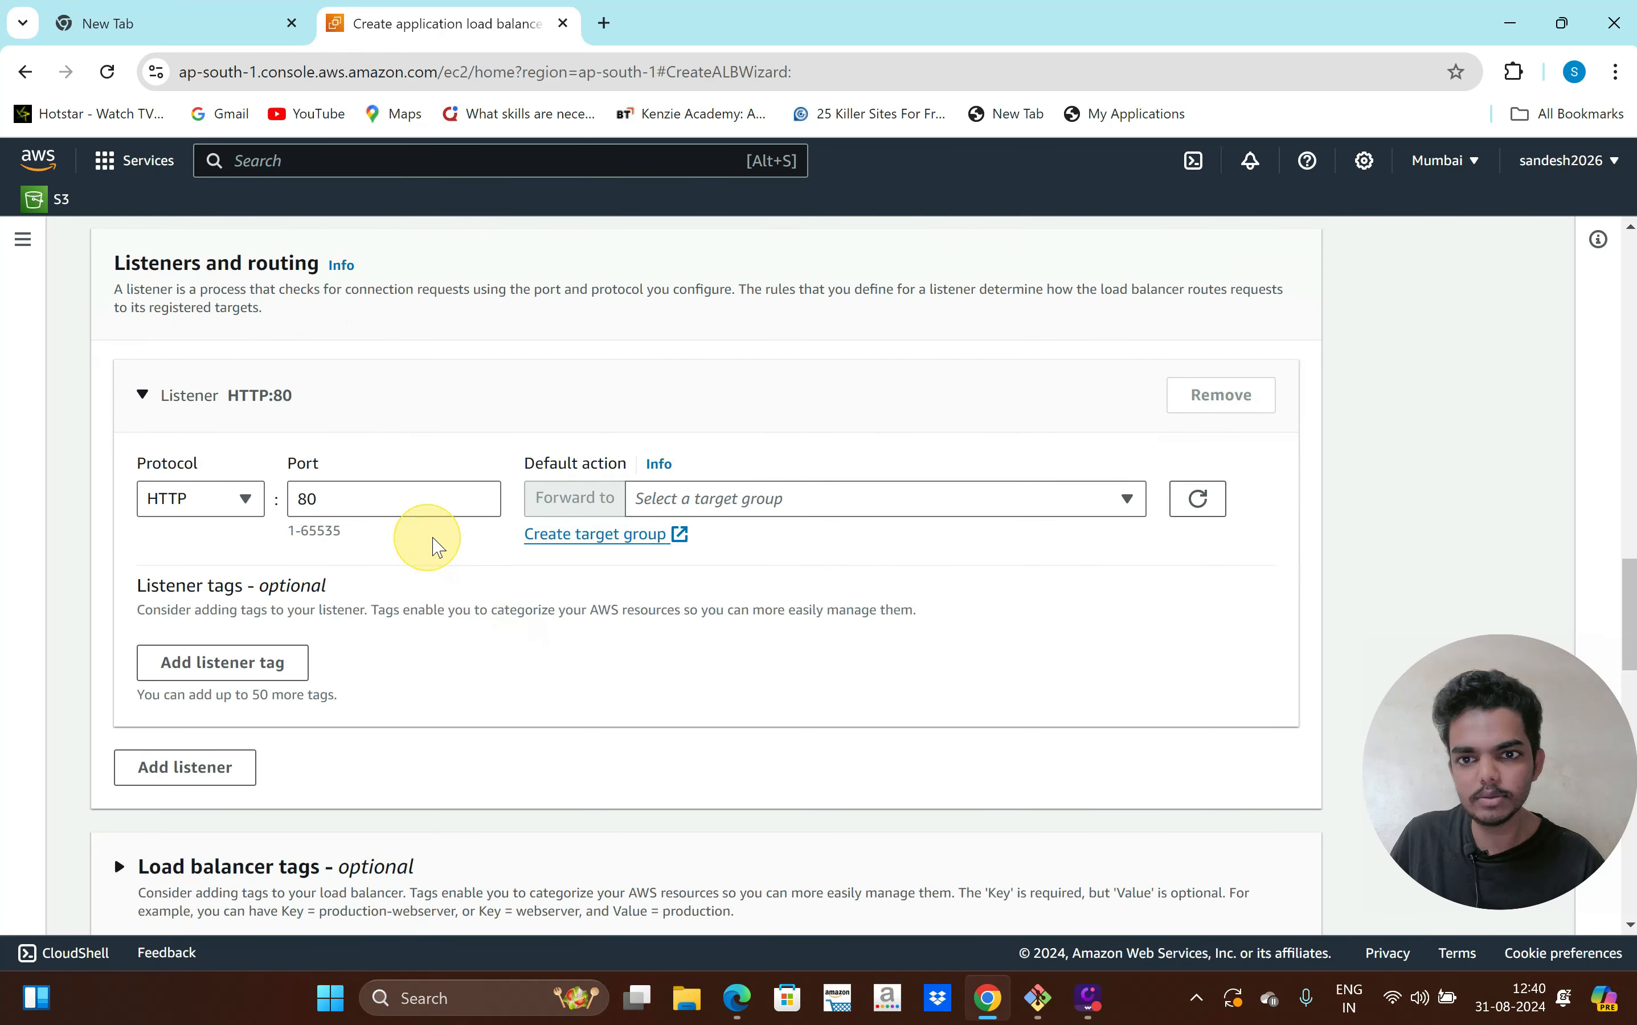
Forward the HTTP:80 listener to the production target group and create the load balancer
{"action": "left_click", "coordinate": [957, 503]}
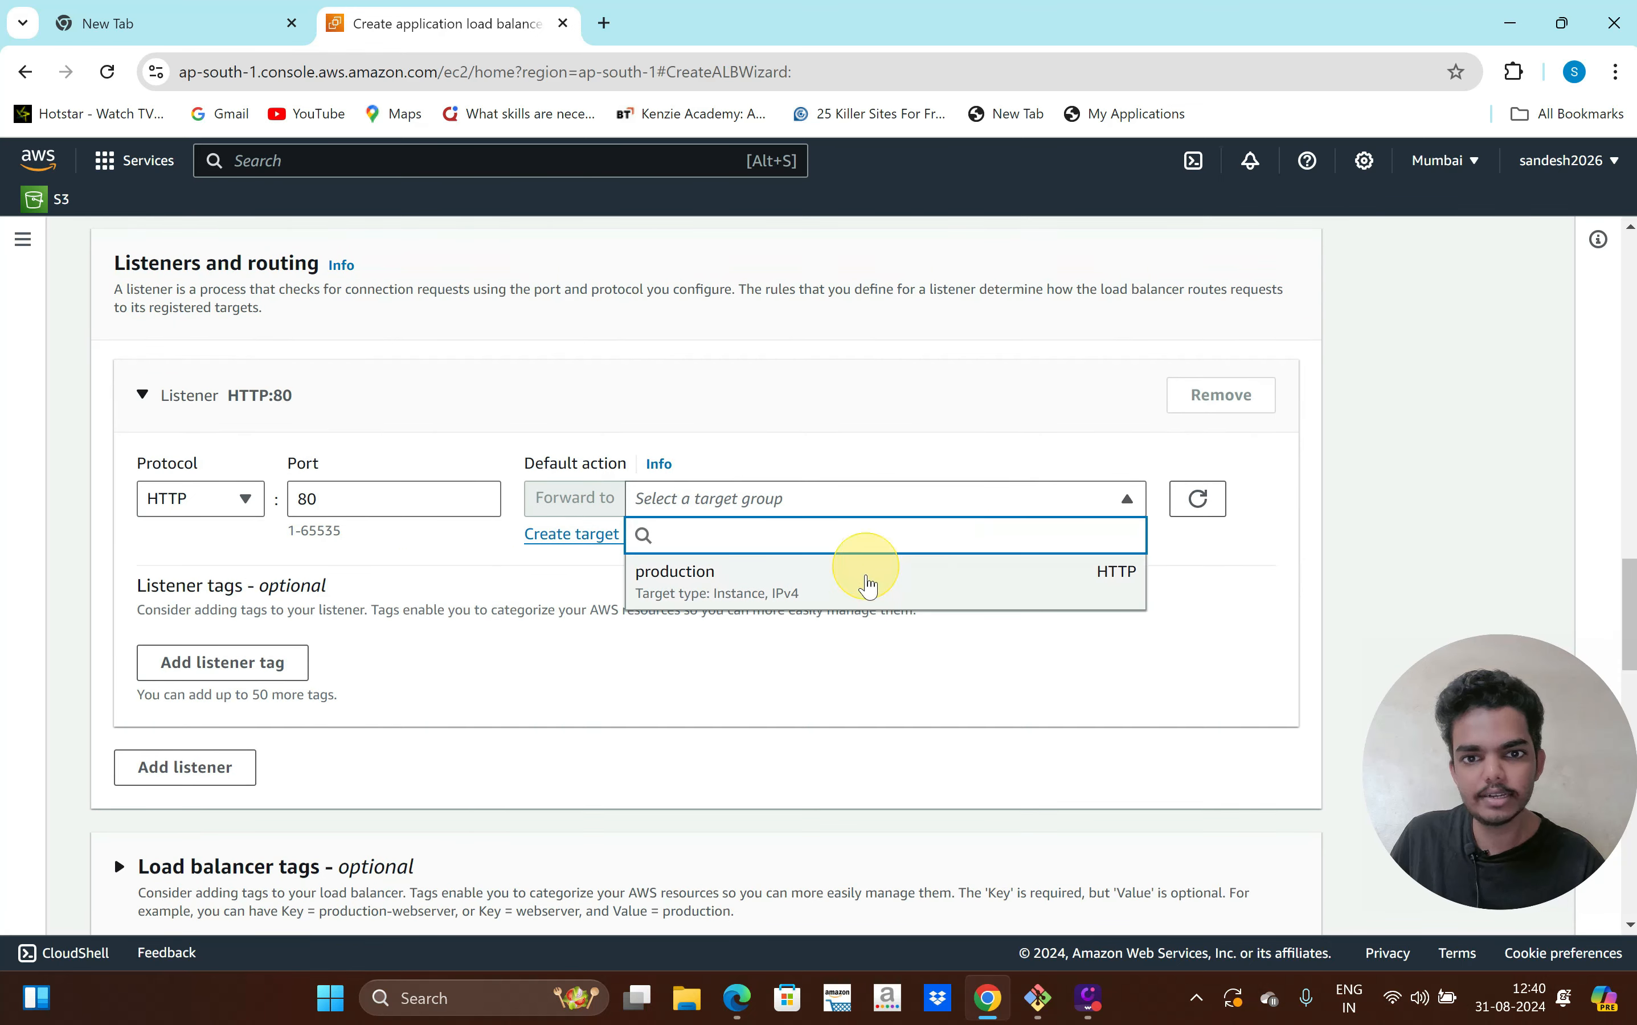
{"action": "left_click", "coordinate": [866, 577]}
{"action": "scroll", "coordinate": [873, 688], "scroll_direction": "down", "scroll_amount": 8}
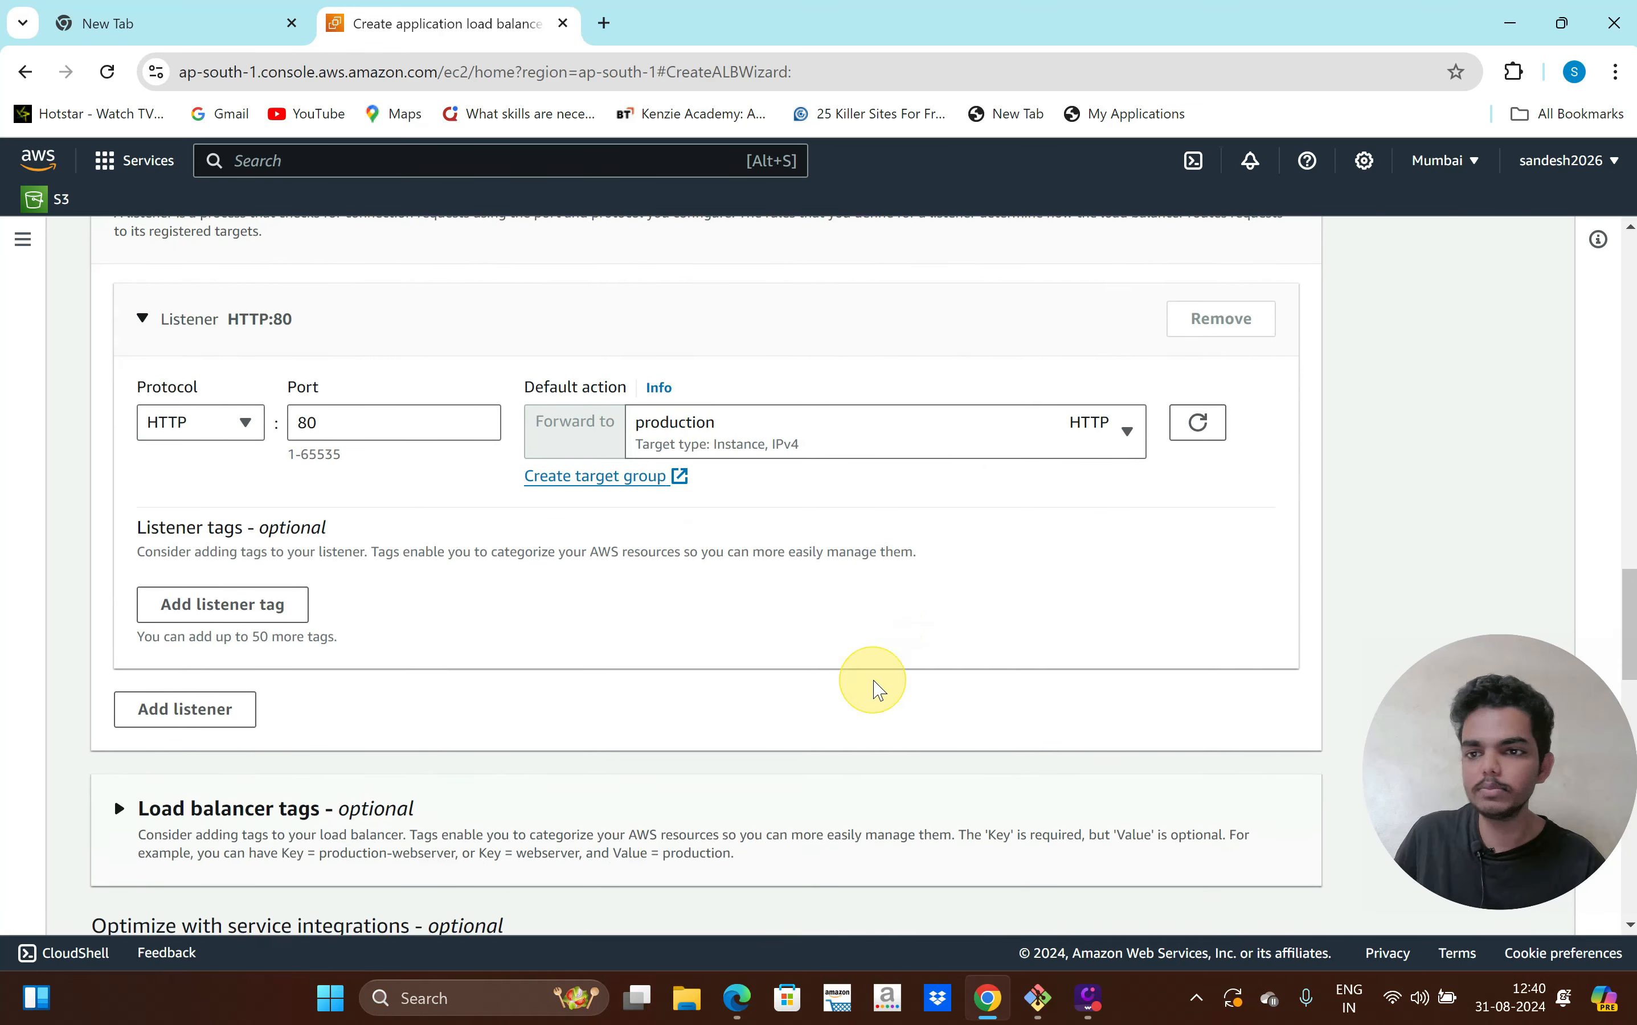
{"action": "scroll", "coordinate": [874, 688], "scroll_direction": "down", "scroll_amount": 8}
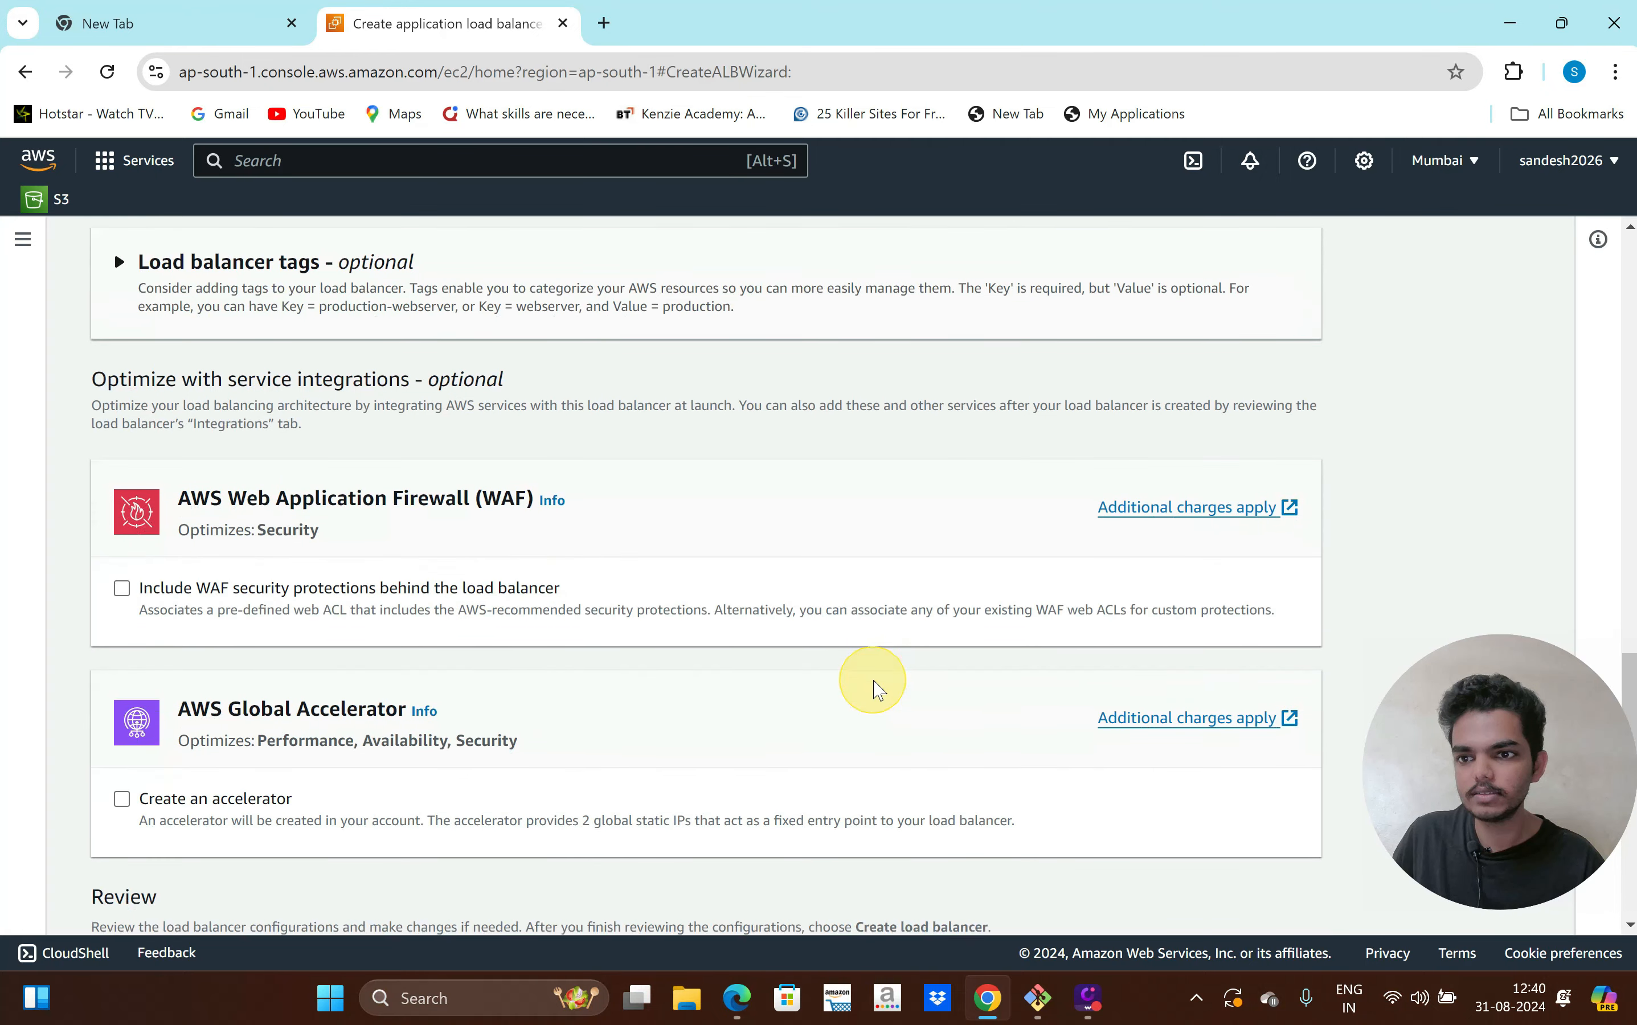
{"action": "scroll", "coordinate": [879, 688], "scroll_direction": "down", "scroll_amount": 10}
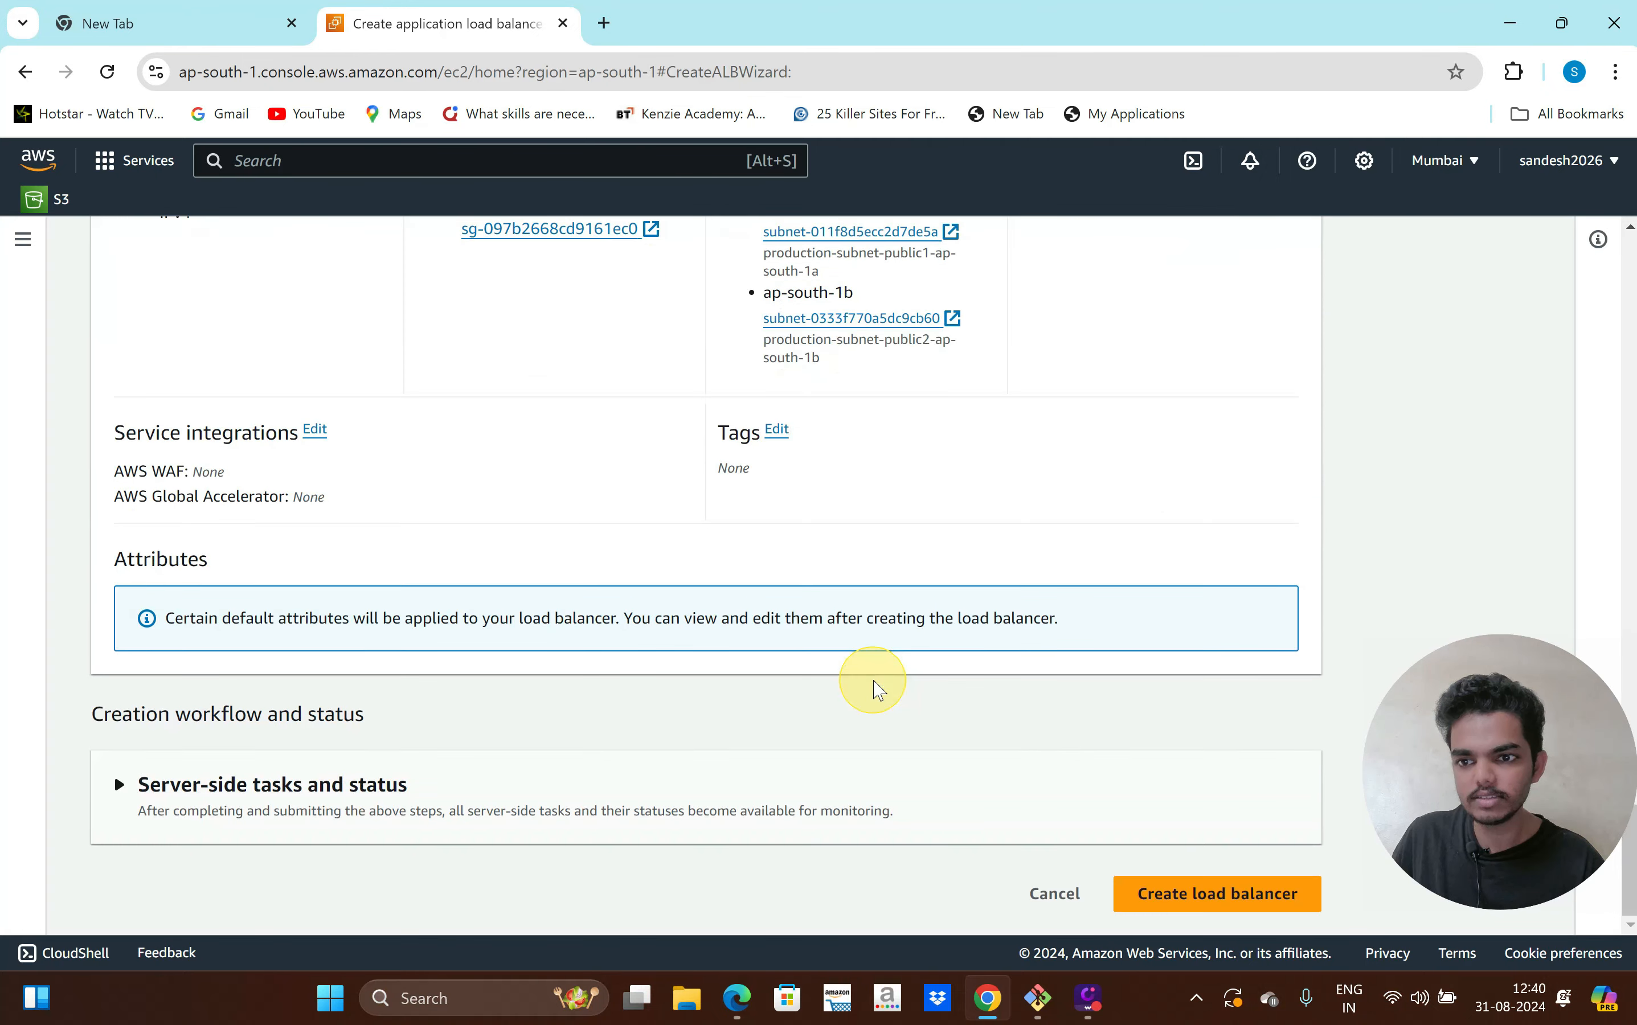
{"action": "left_click", "coordinate": [1192, 890]}
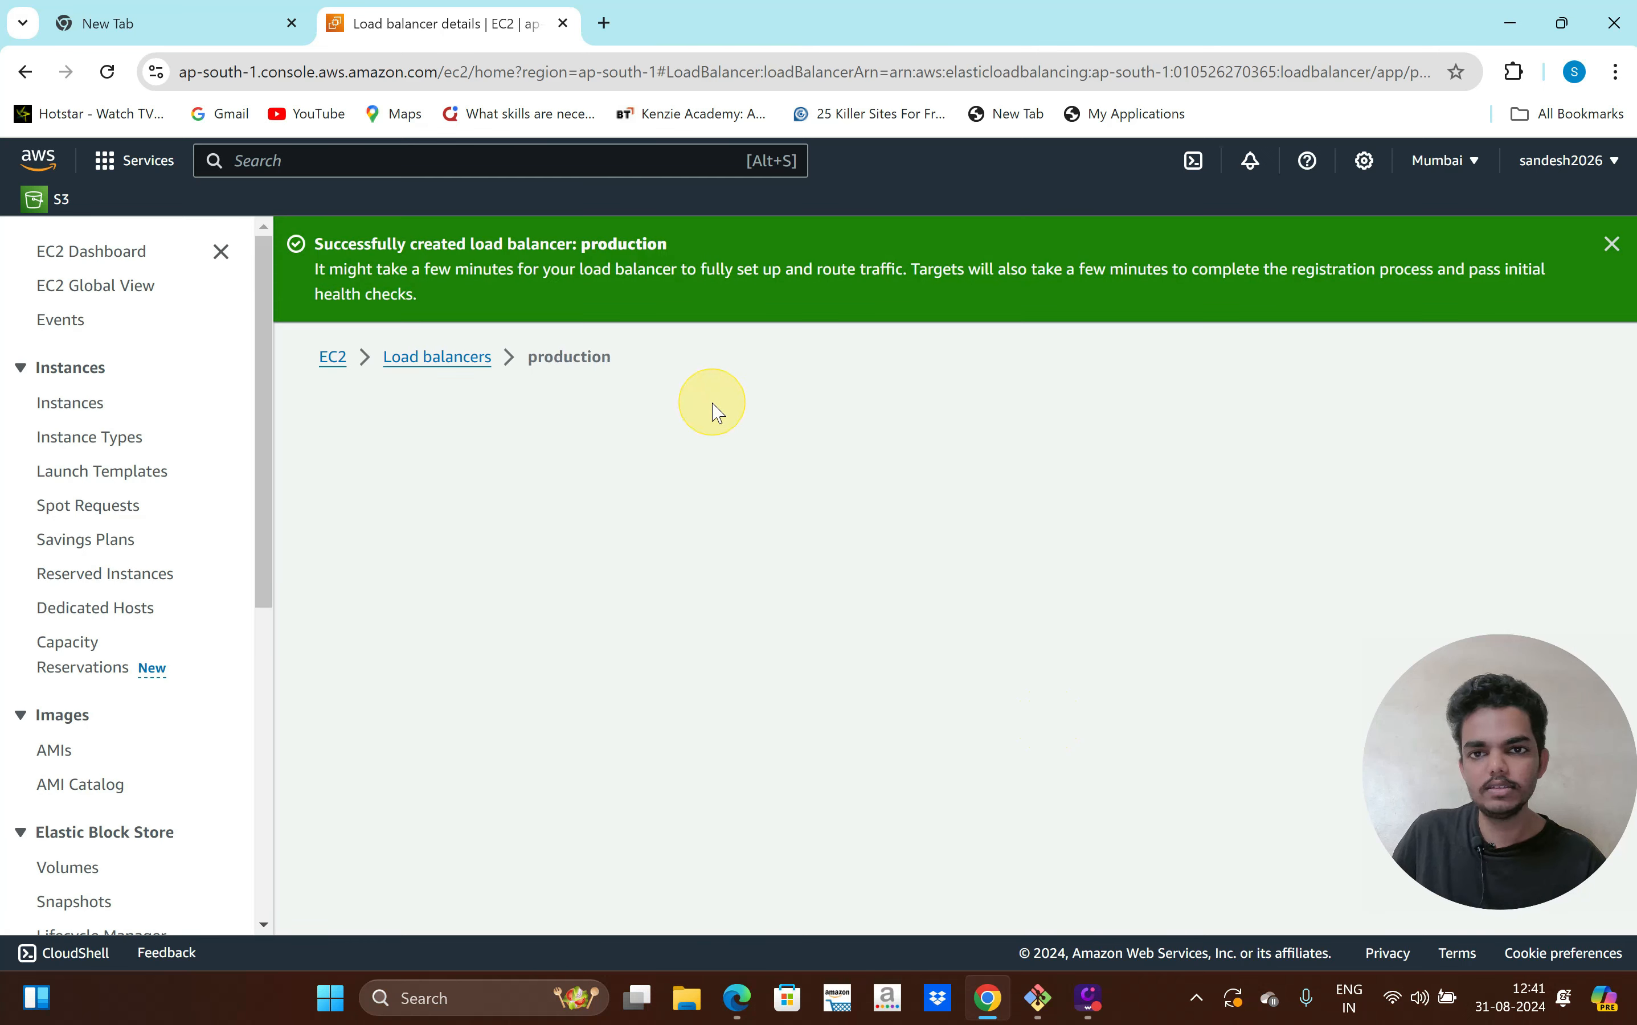
Copy the production load balancer's DNS name, noting its status is still Provisioning
{"action": "scroll", "coordinate": [702, 709], "scroll_direction": "down", "scroll_amount": 5}
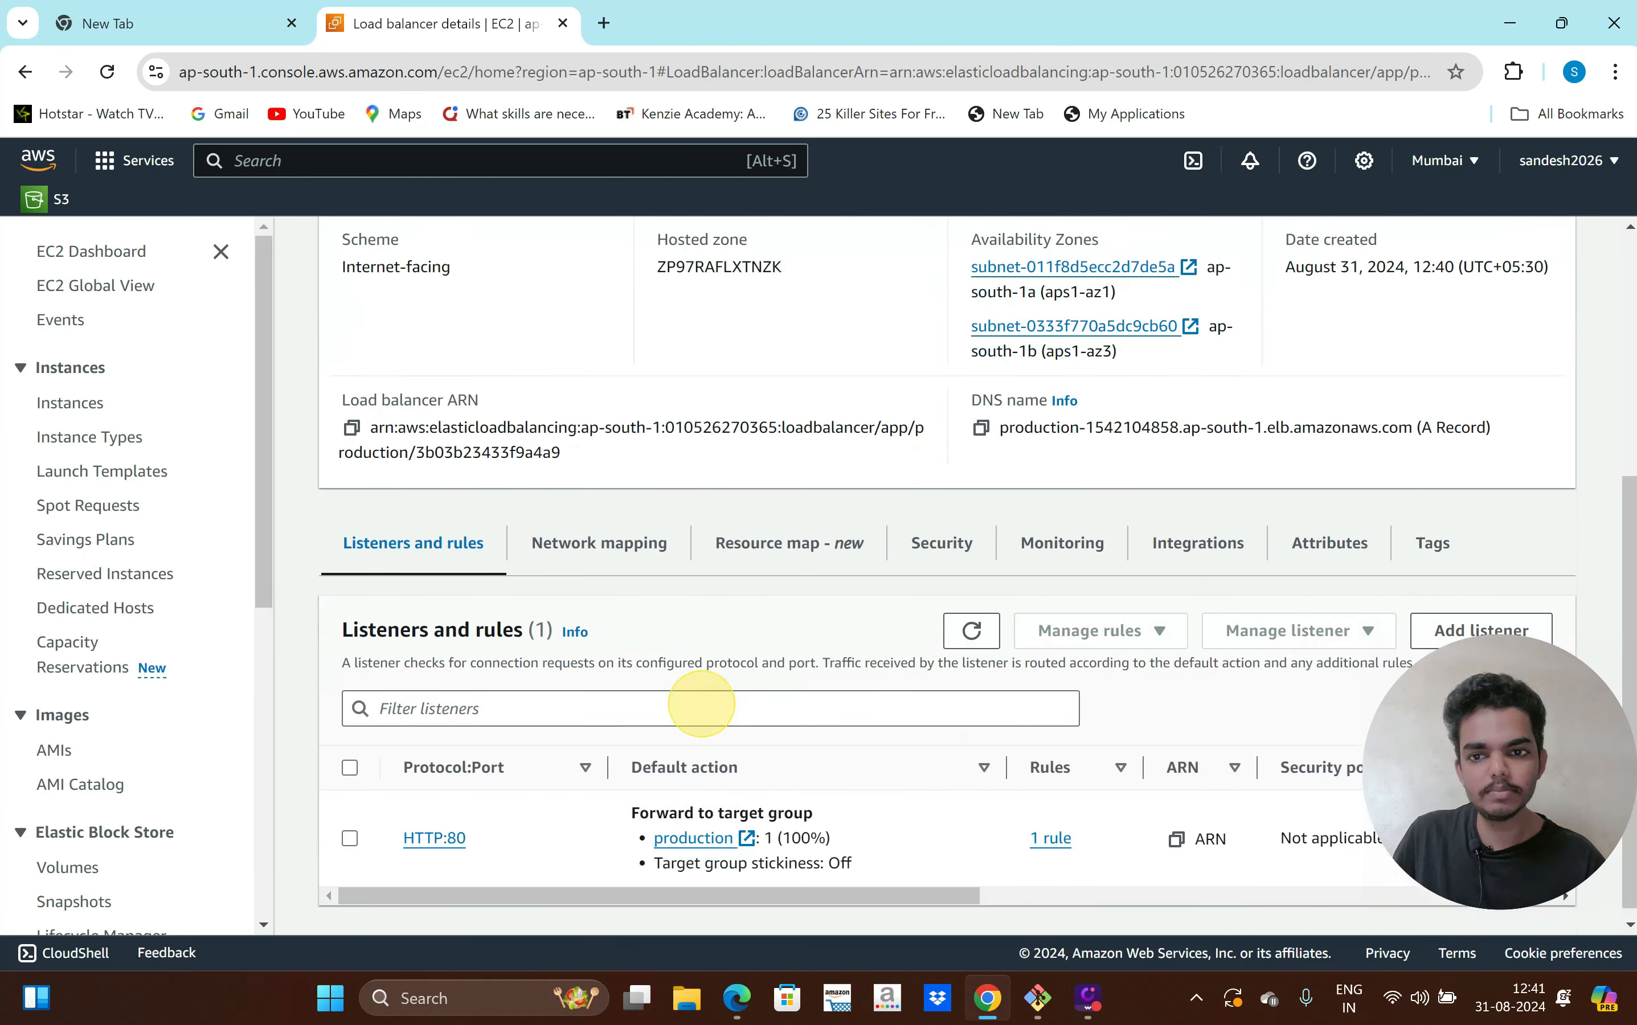
{"action": "scroll", "coordinate": [747, 709], "scroll_direction": "up", "scroll_amount": 4}
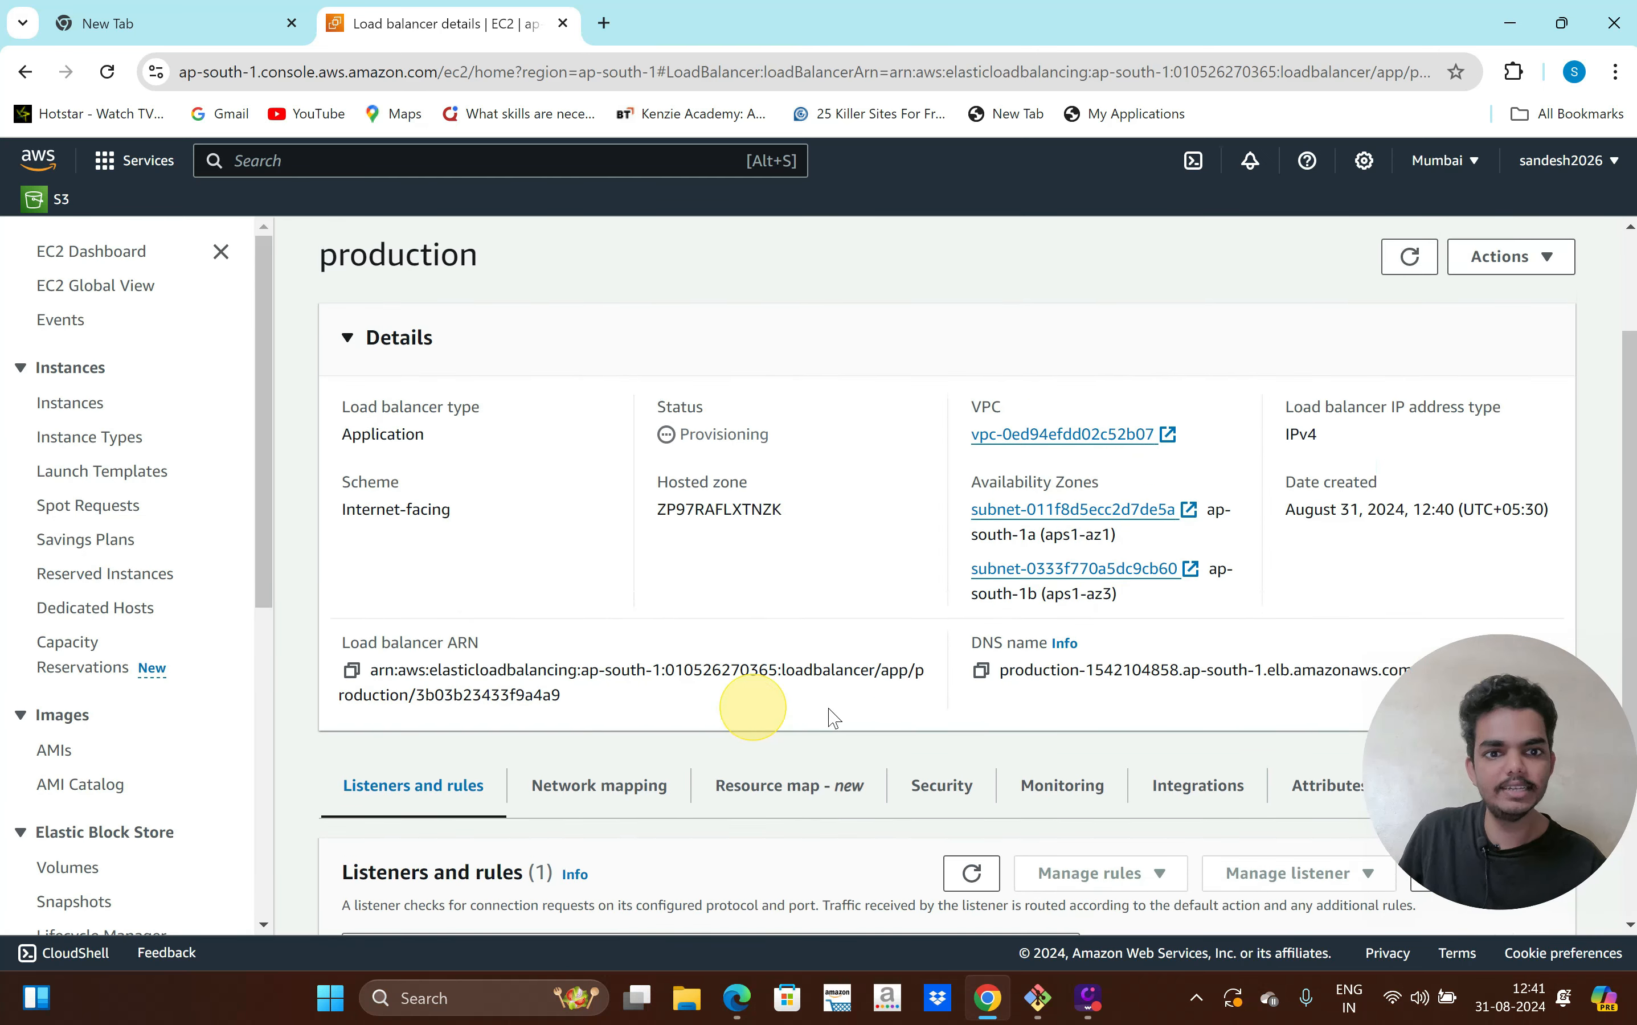
{"action": "scroll", "coordinate": [896, 743], "scroll_direction": "down", "scroll_amount": 2}
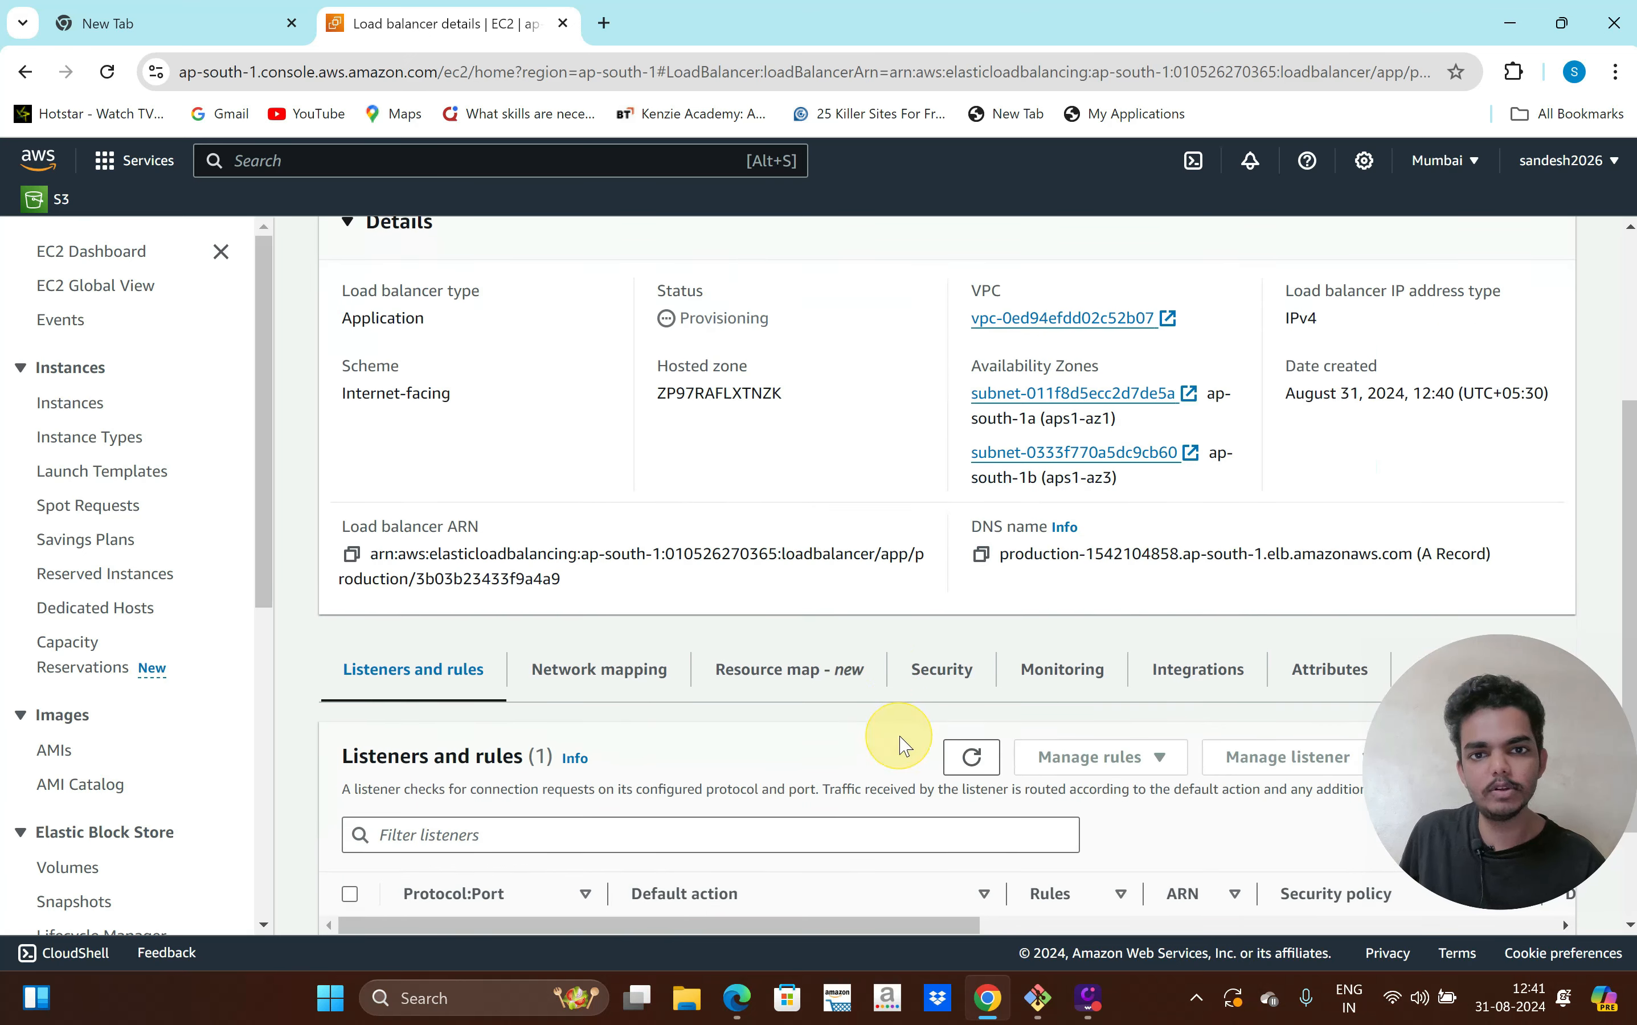
{"action": "left_click", "coordinate": [981, 556]}
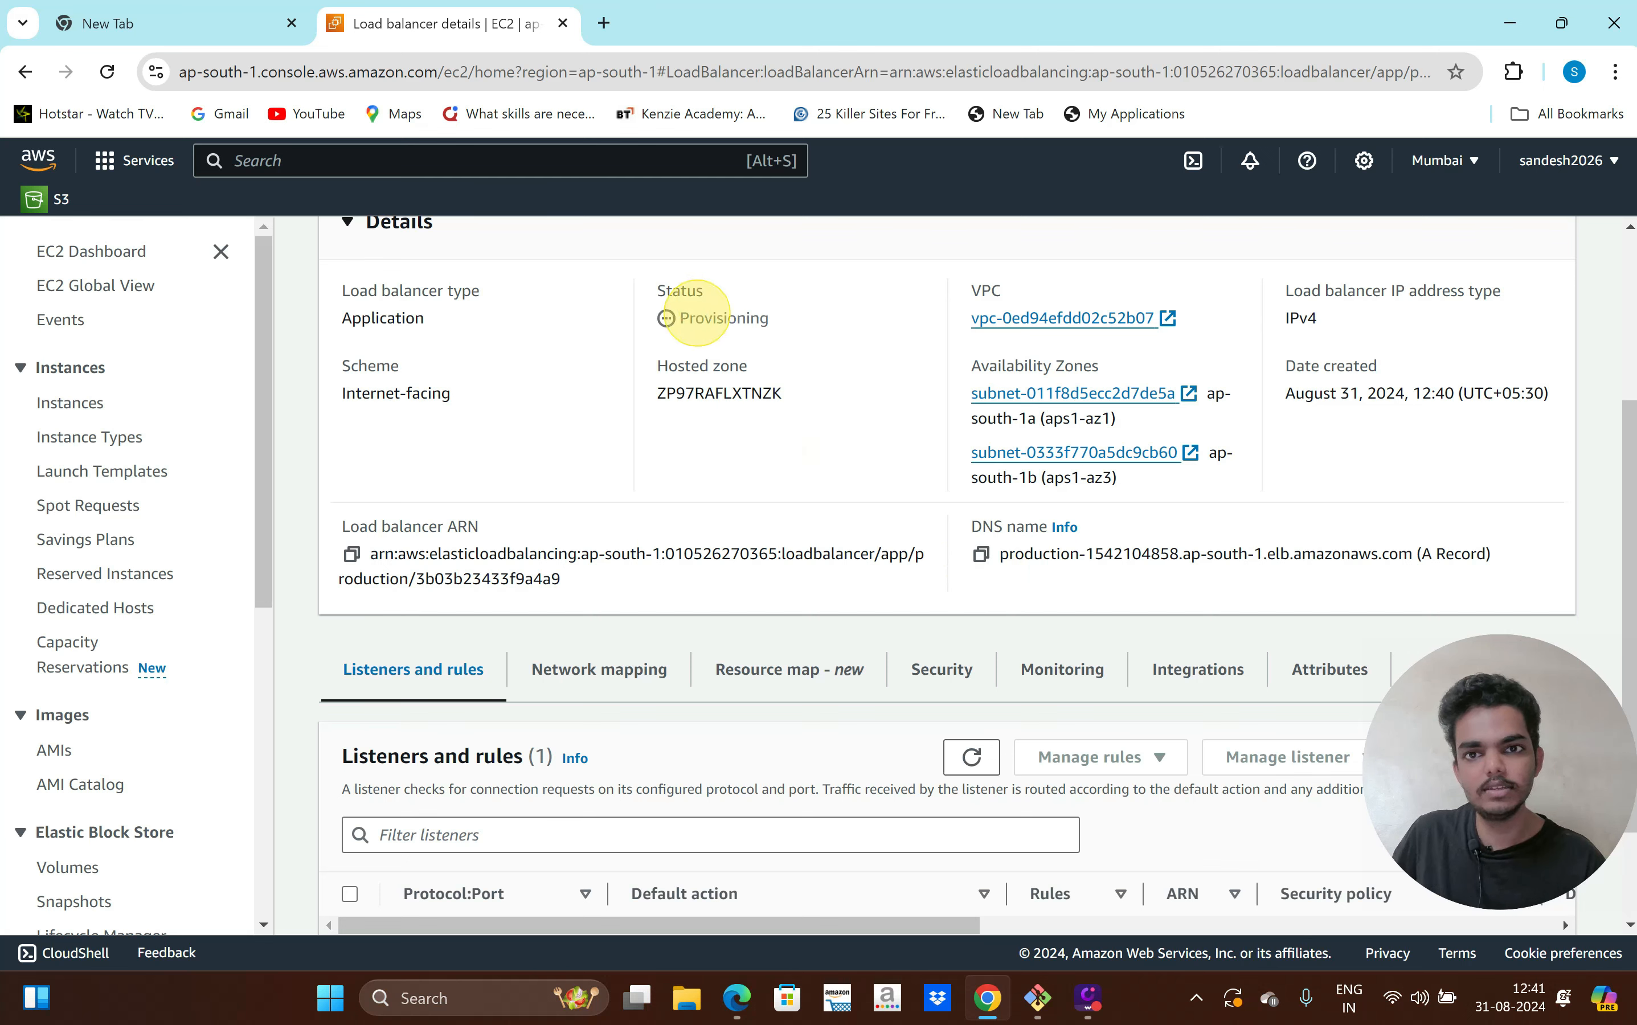
{"action": "left_click_drag", "start_coordinate": [785, 336], "coordinate": [662, 318]}
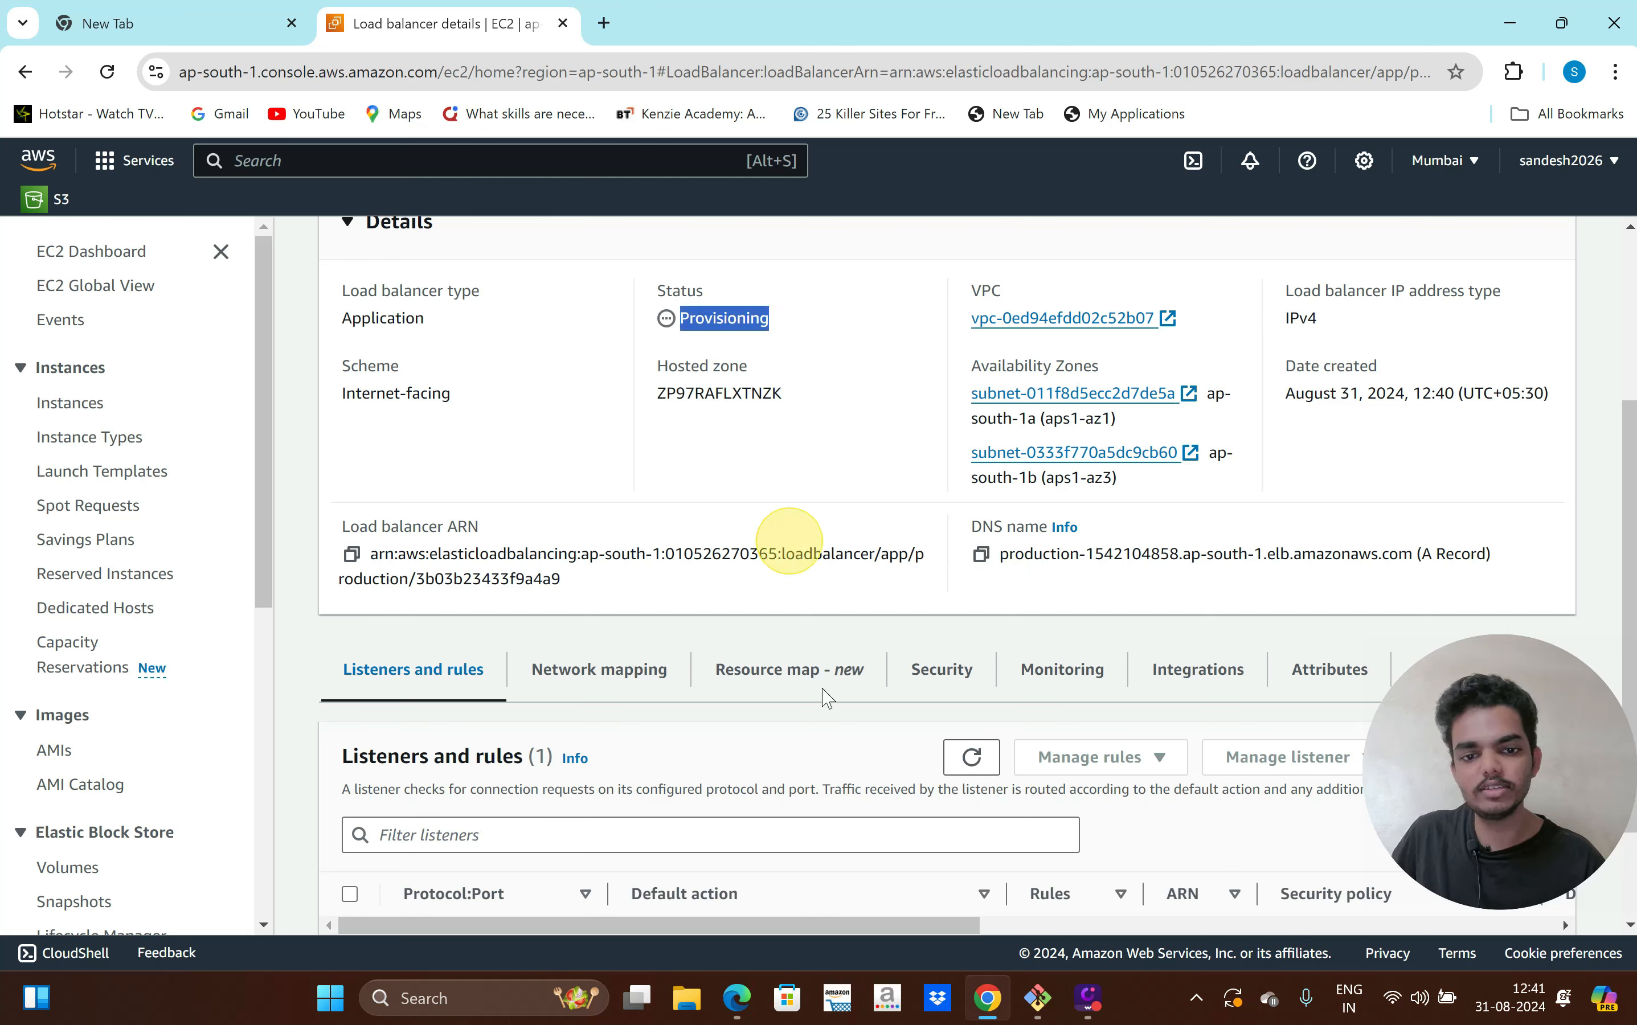
{"action": "left_click", "coordinate": [1044, 1001]}
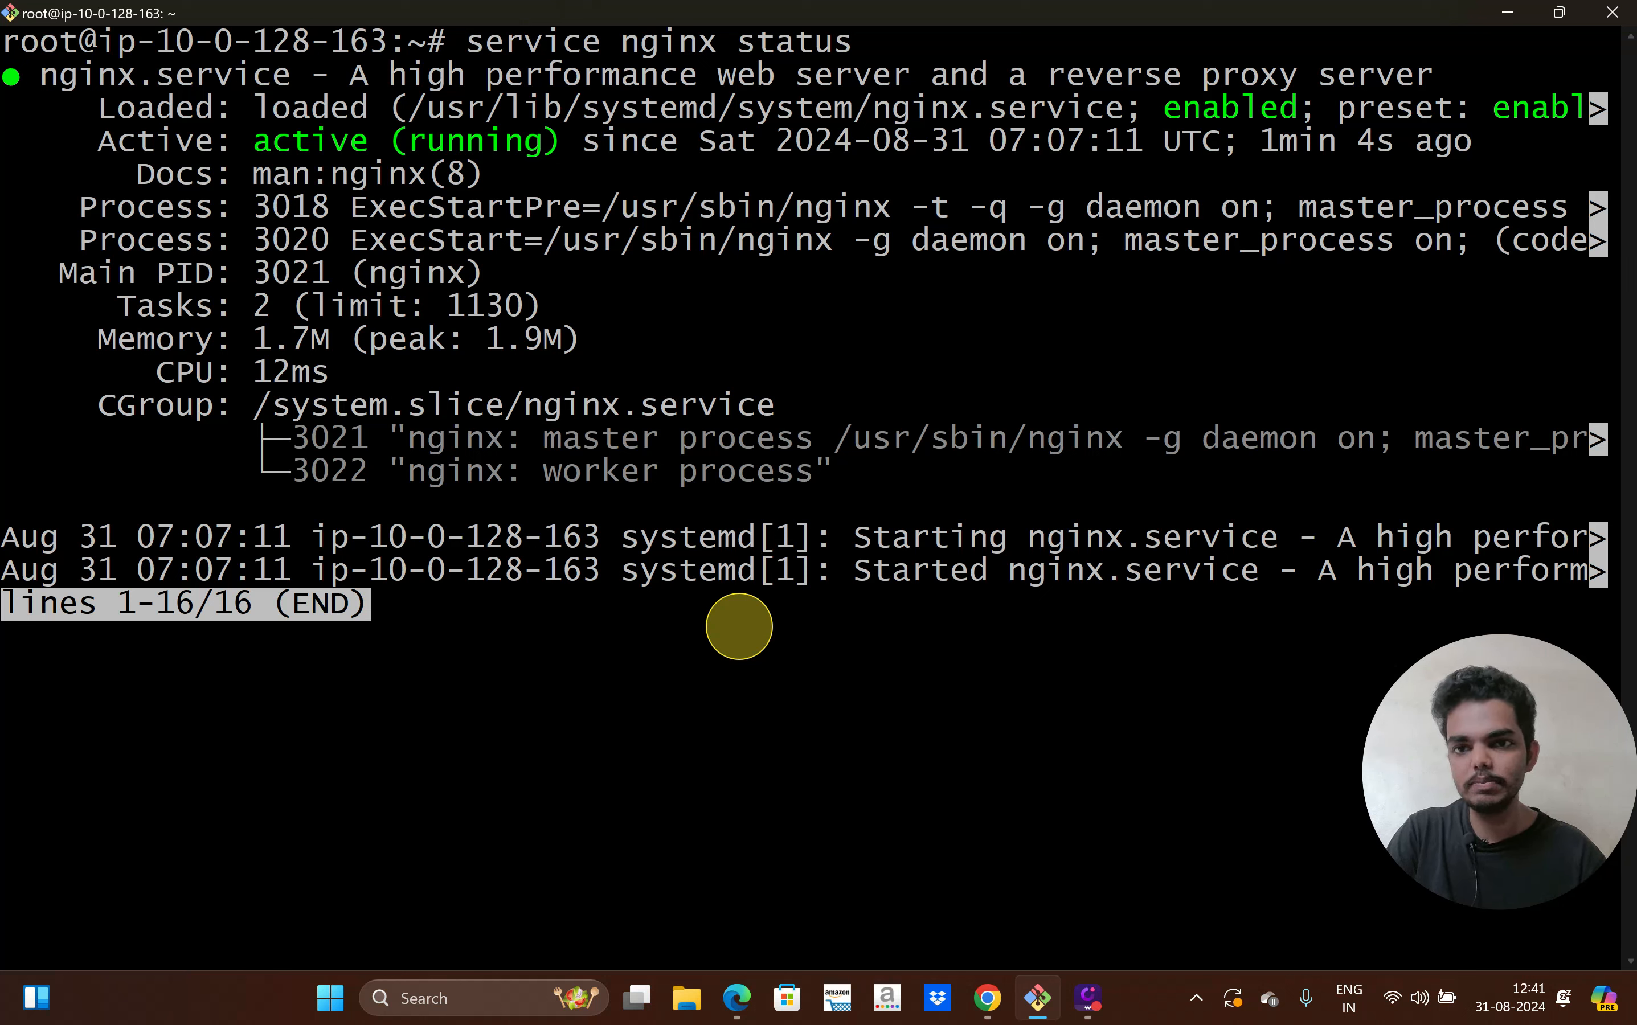
Leave the nginx status output and change into /var/www/html
{"action": "key", "text": "q"}
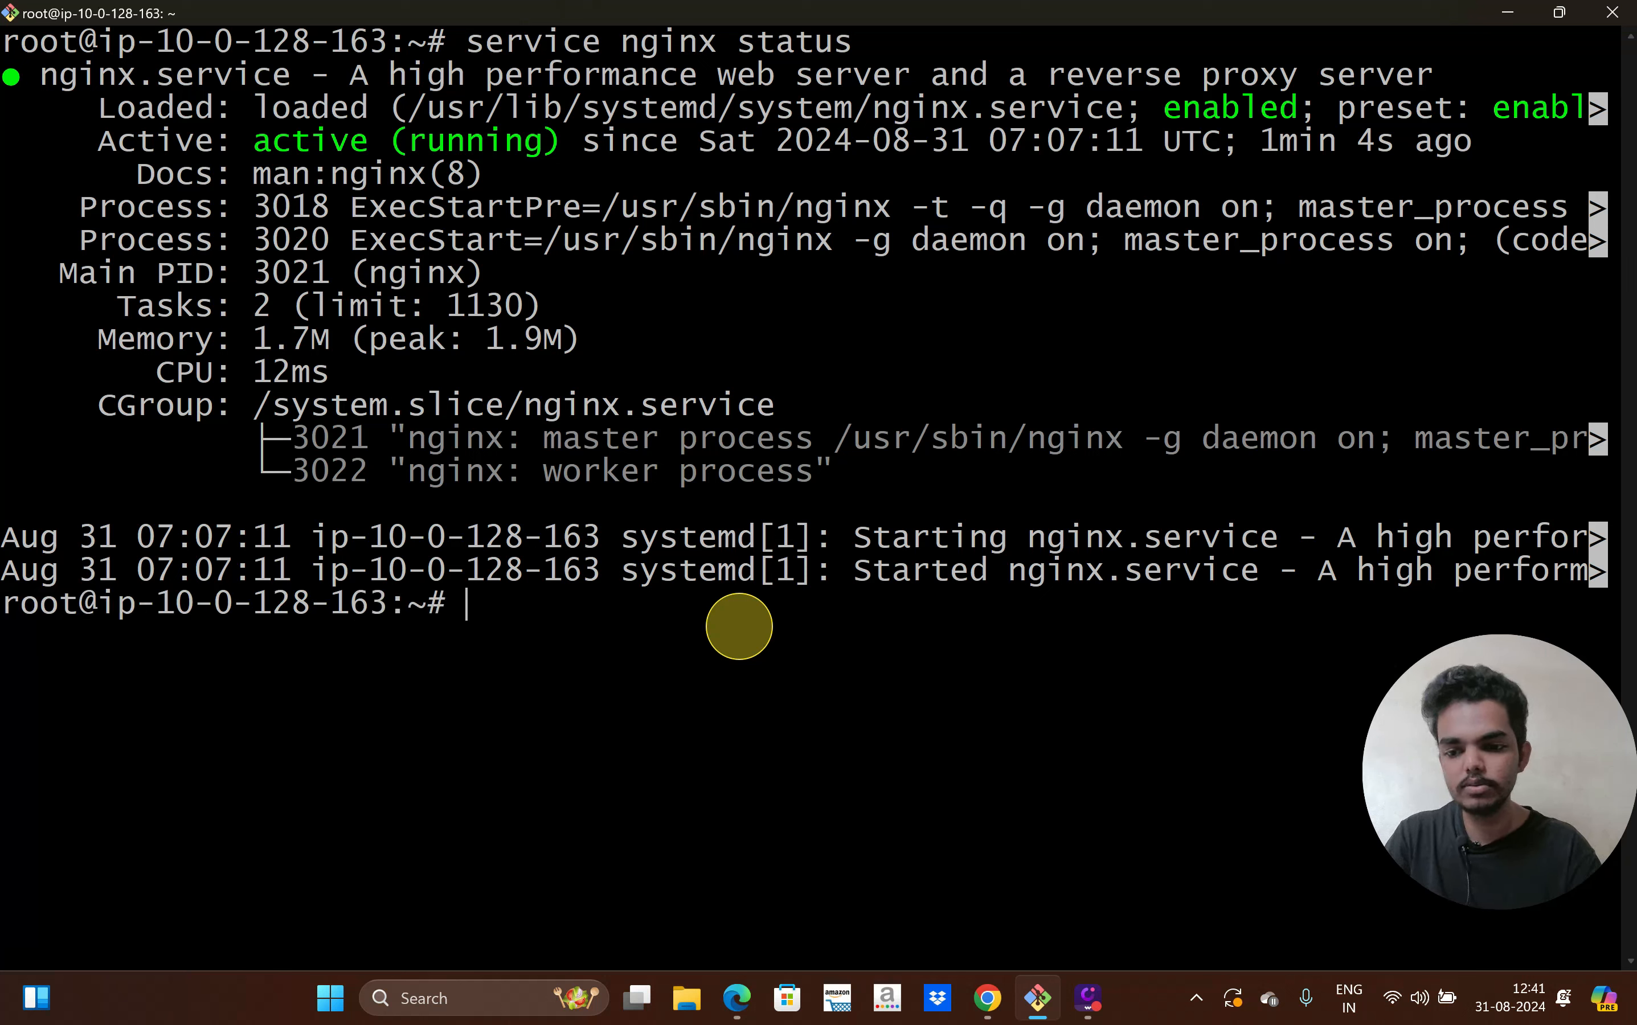
{"action": "key", "text": "Return"}
{"action": "key", "text": "Return"}
{"action": "type", "text": "c"}
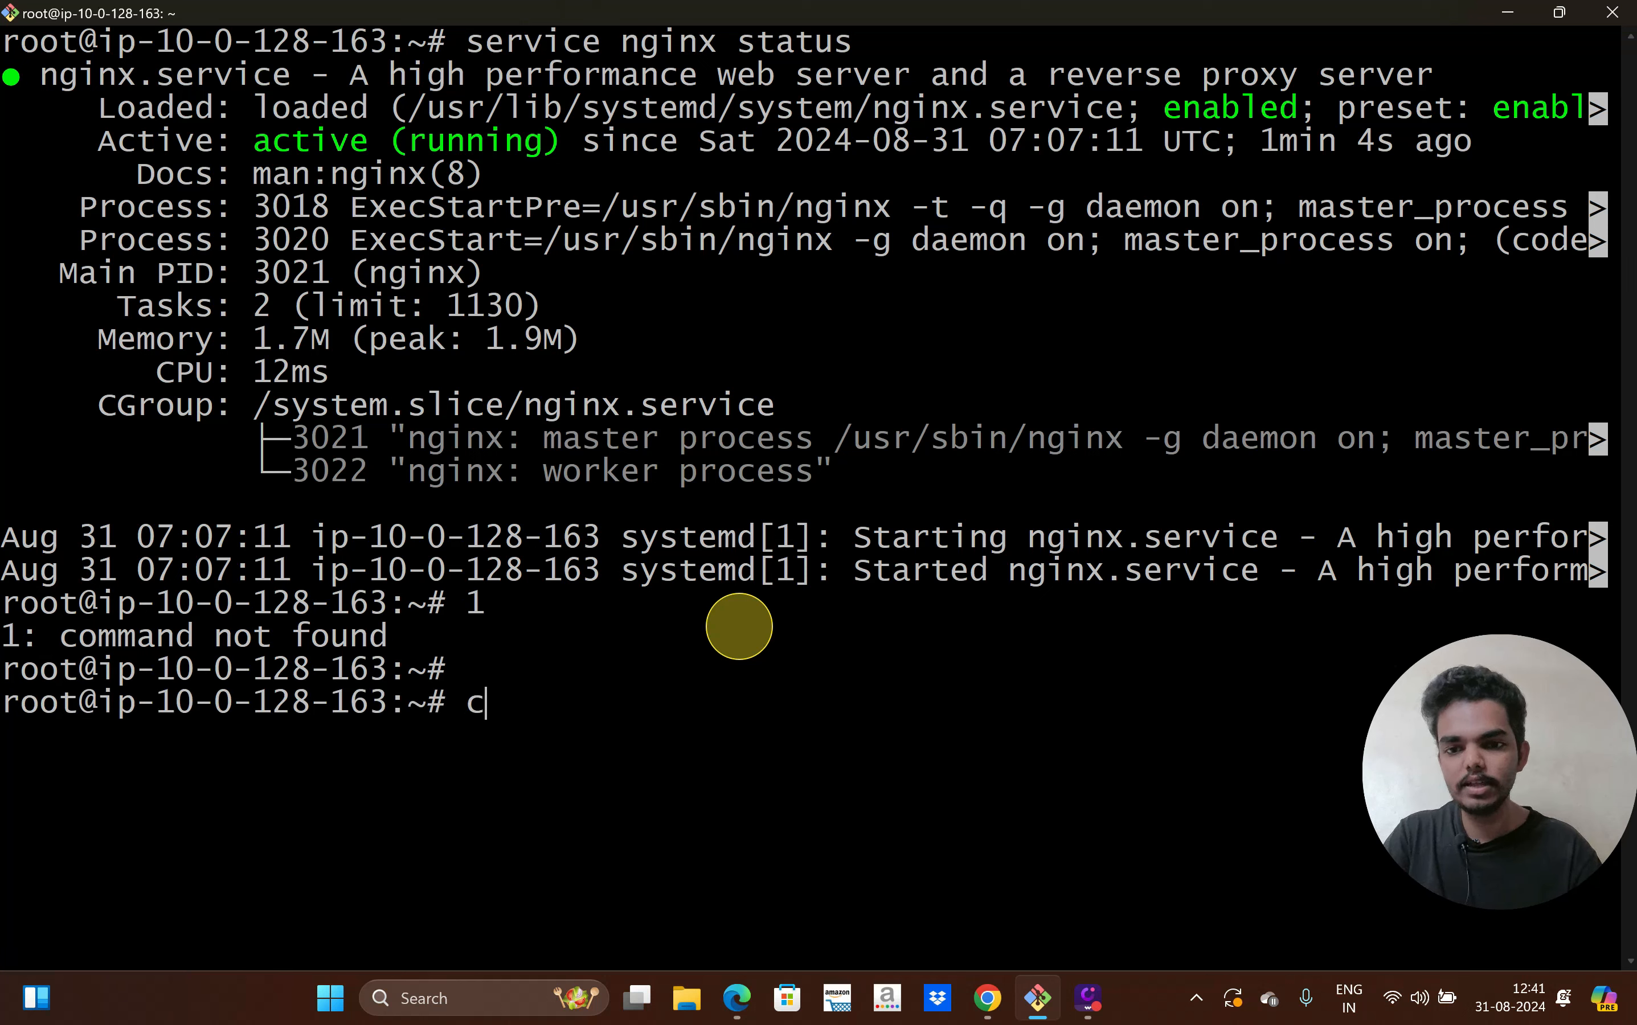
{"action": "type", "text": "d /w"}
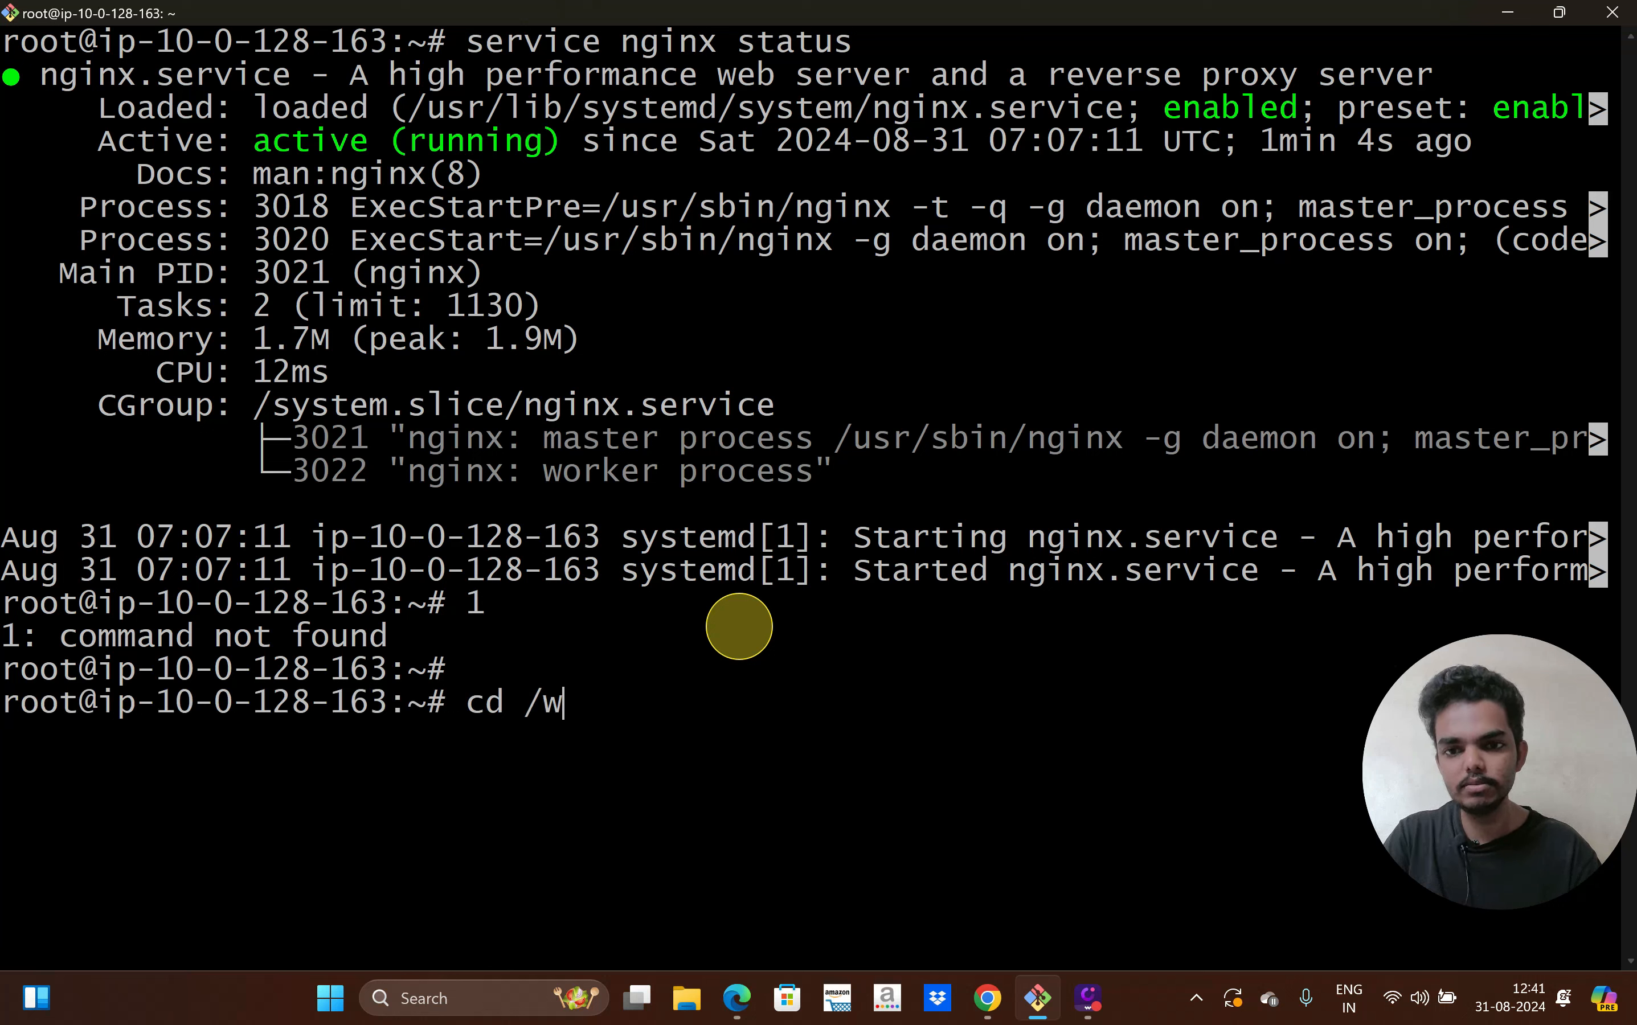
{"action": "type", "text": "wvar/ww"}
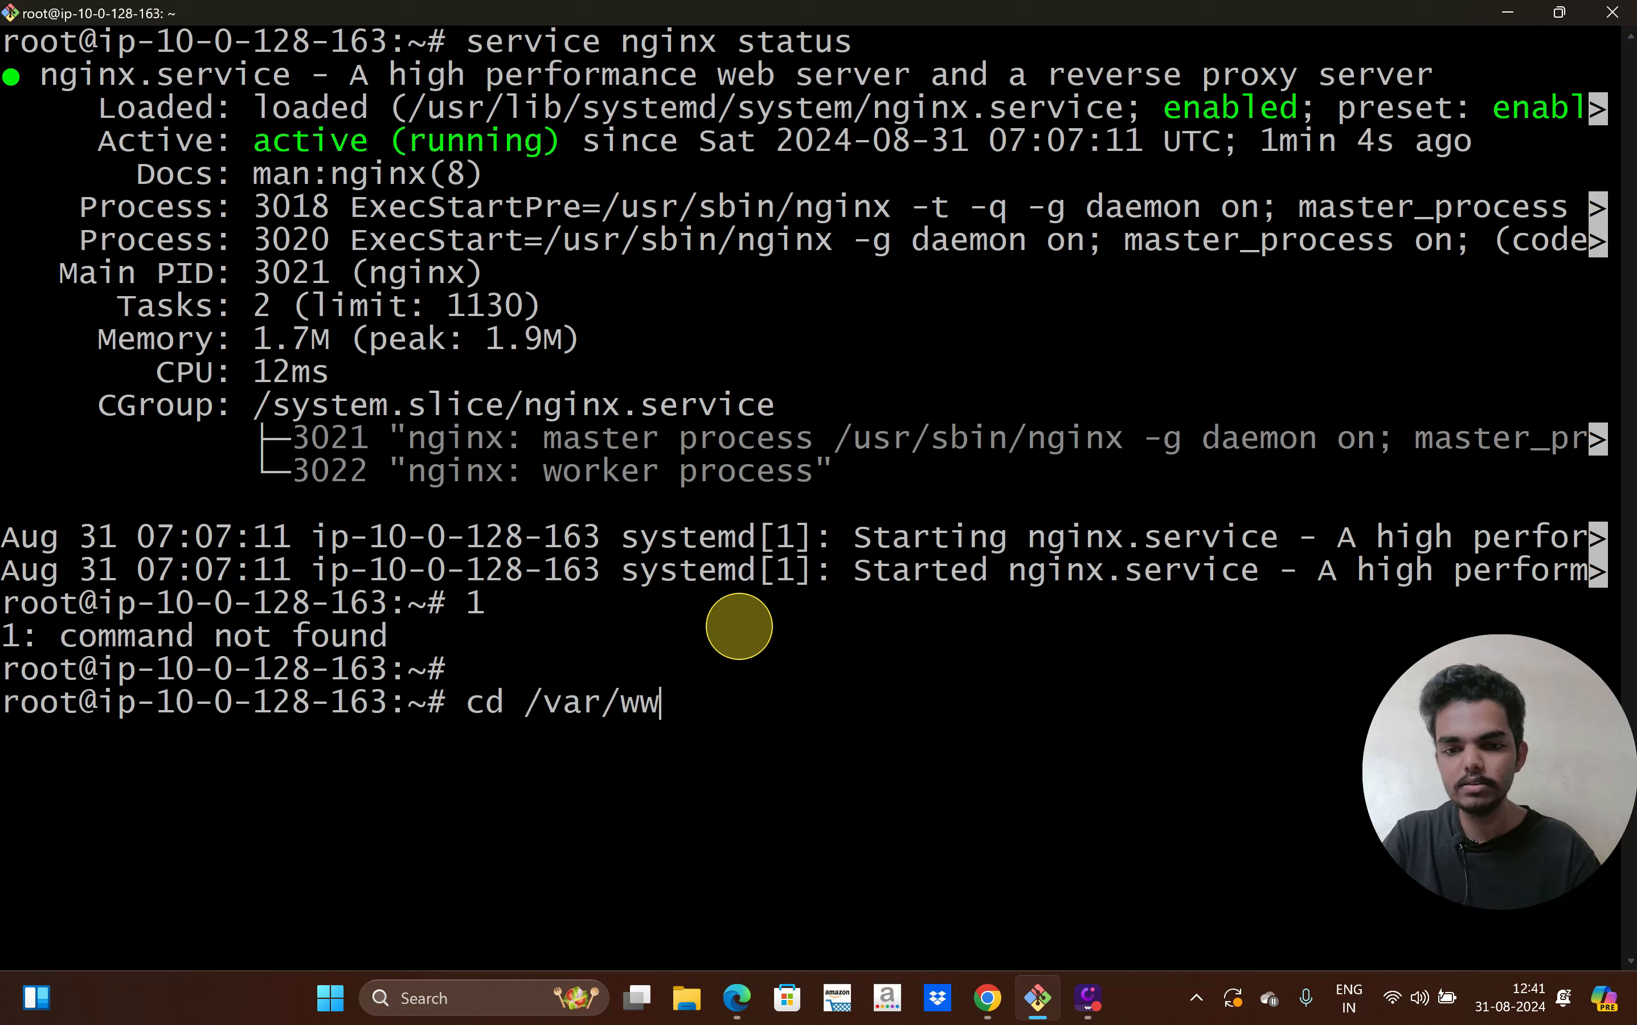
{"action": "type", "text": "w"}
{"action": "key", "text": "Return"}
{"action": "type", "text": "ls"}
{"action": "key", "text": "Return"}
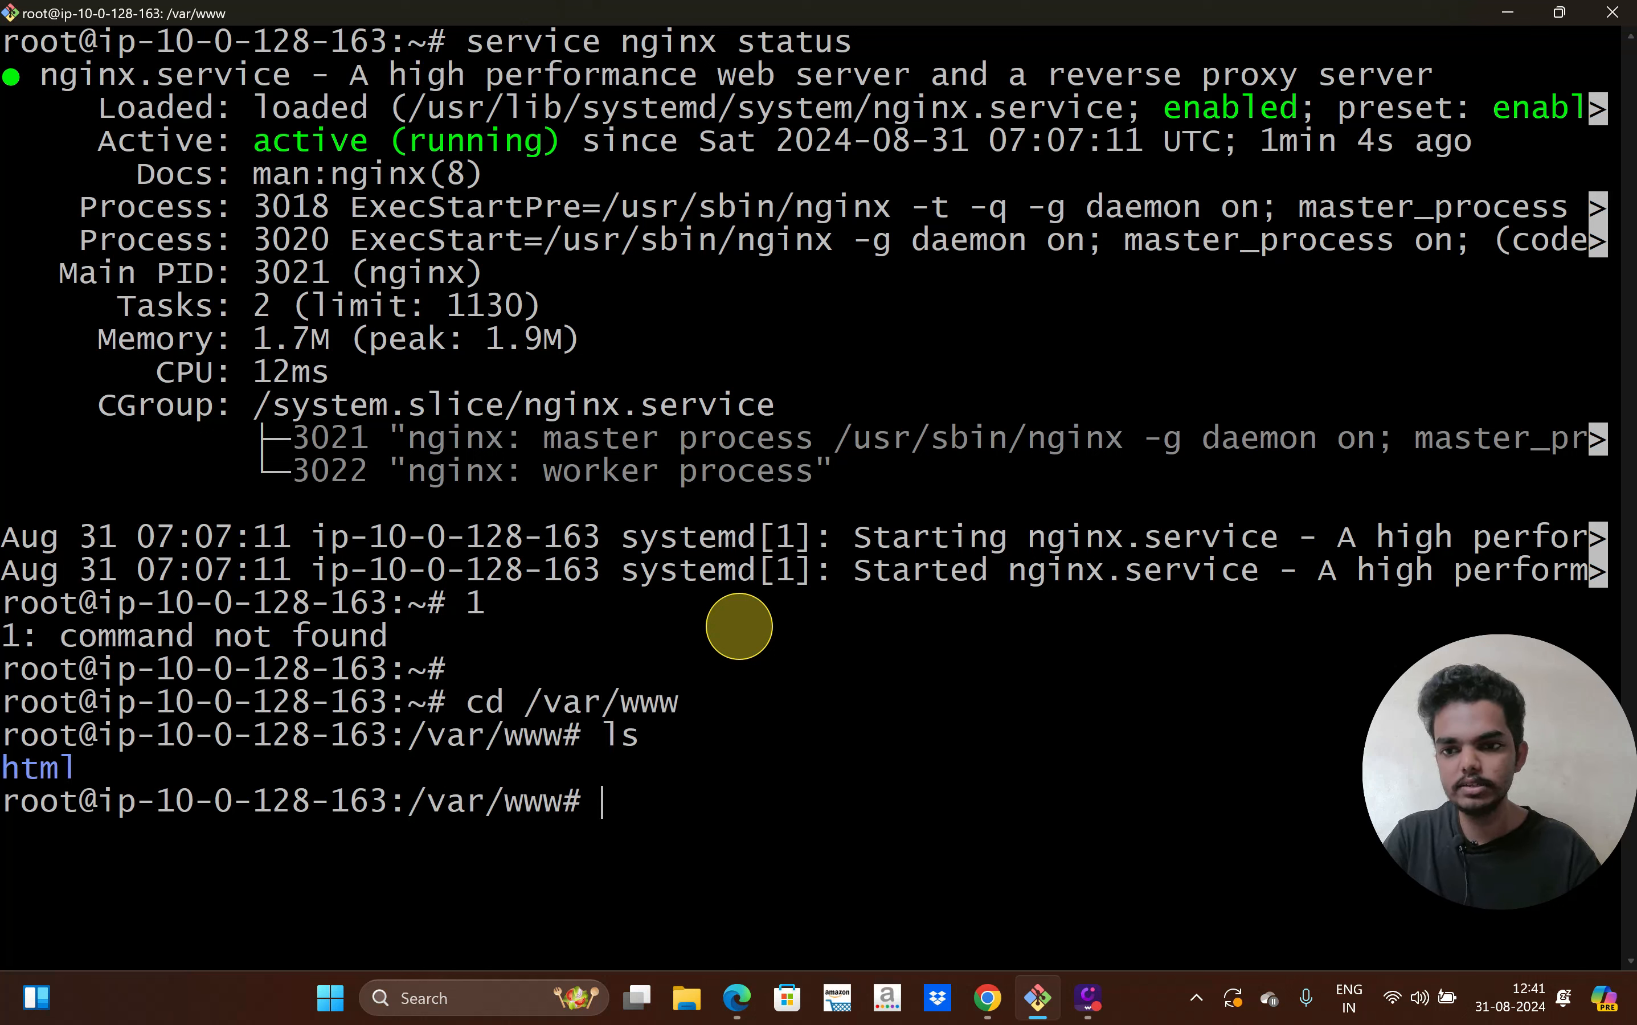
{"action": "type", "text": "cd ht"}
{"action": "key", "text": "Tab"}
{"action": "key", "text": "Return"}
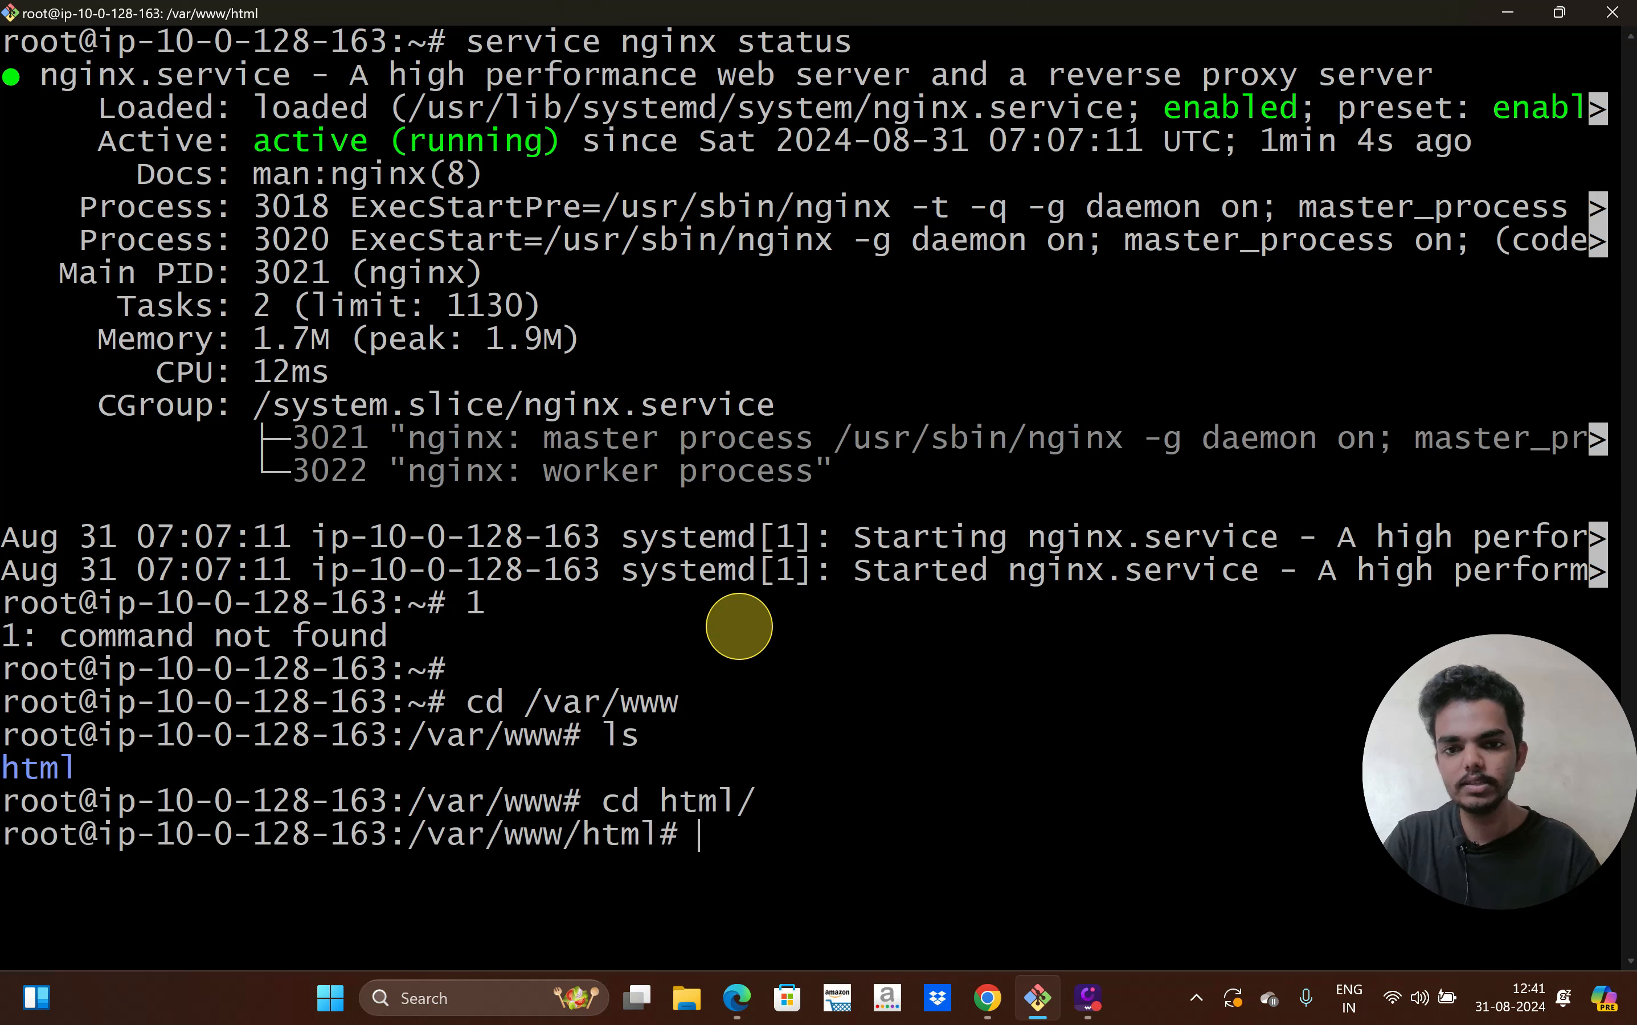
Create index.html reading 'This is First Instance!' in vi and save it
{"action": "type", "text": "vi"}
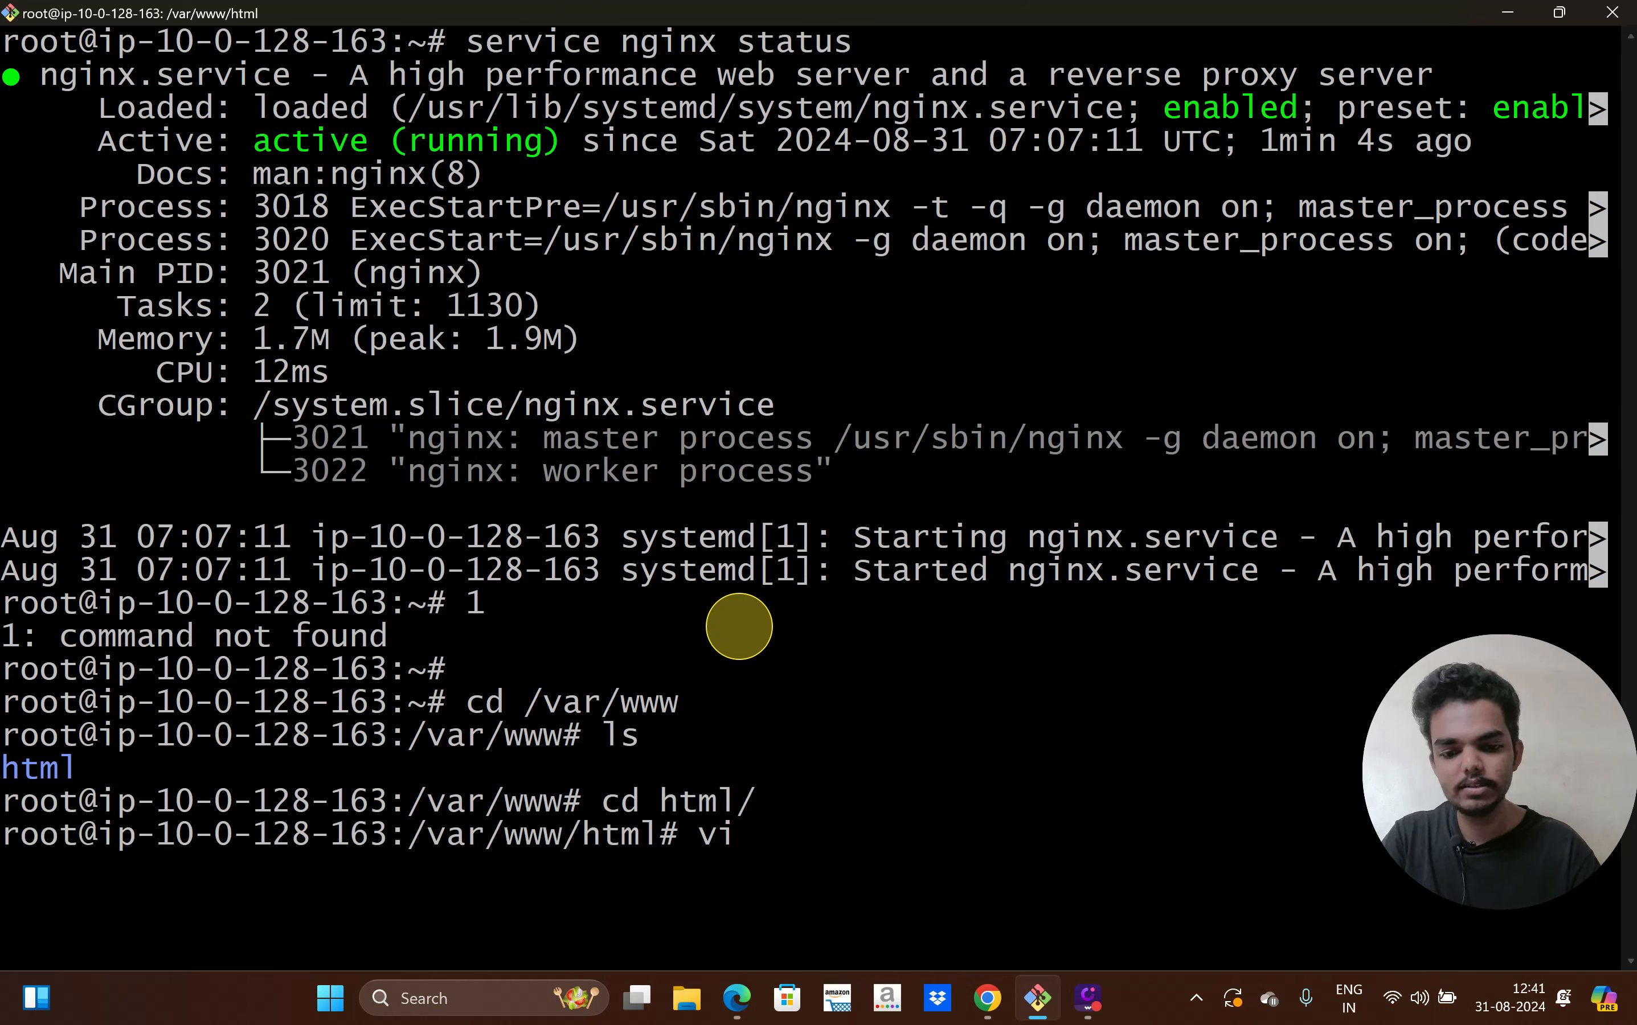
{"action": "type", "text": " index"}
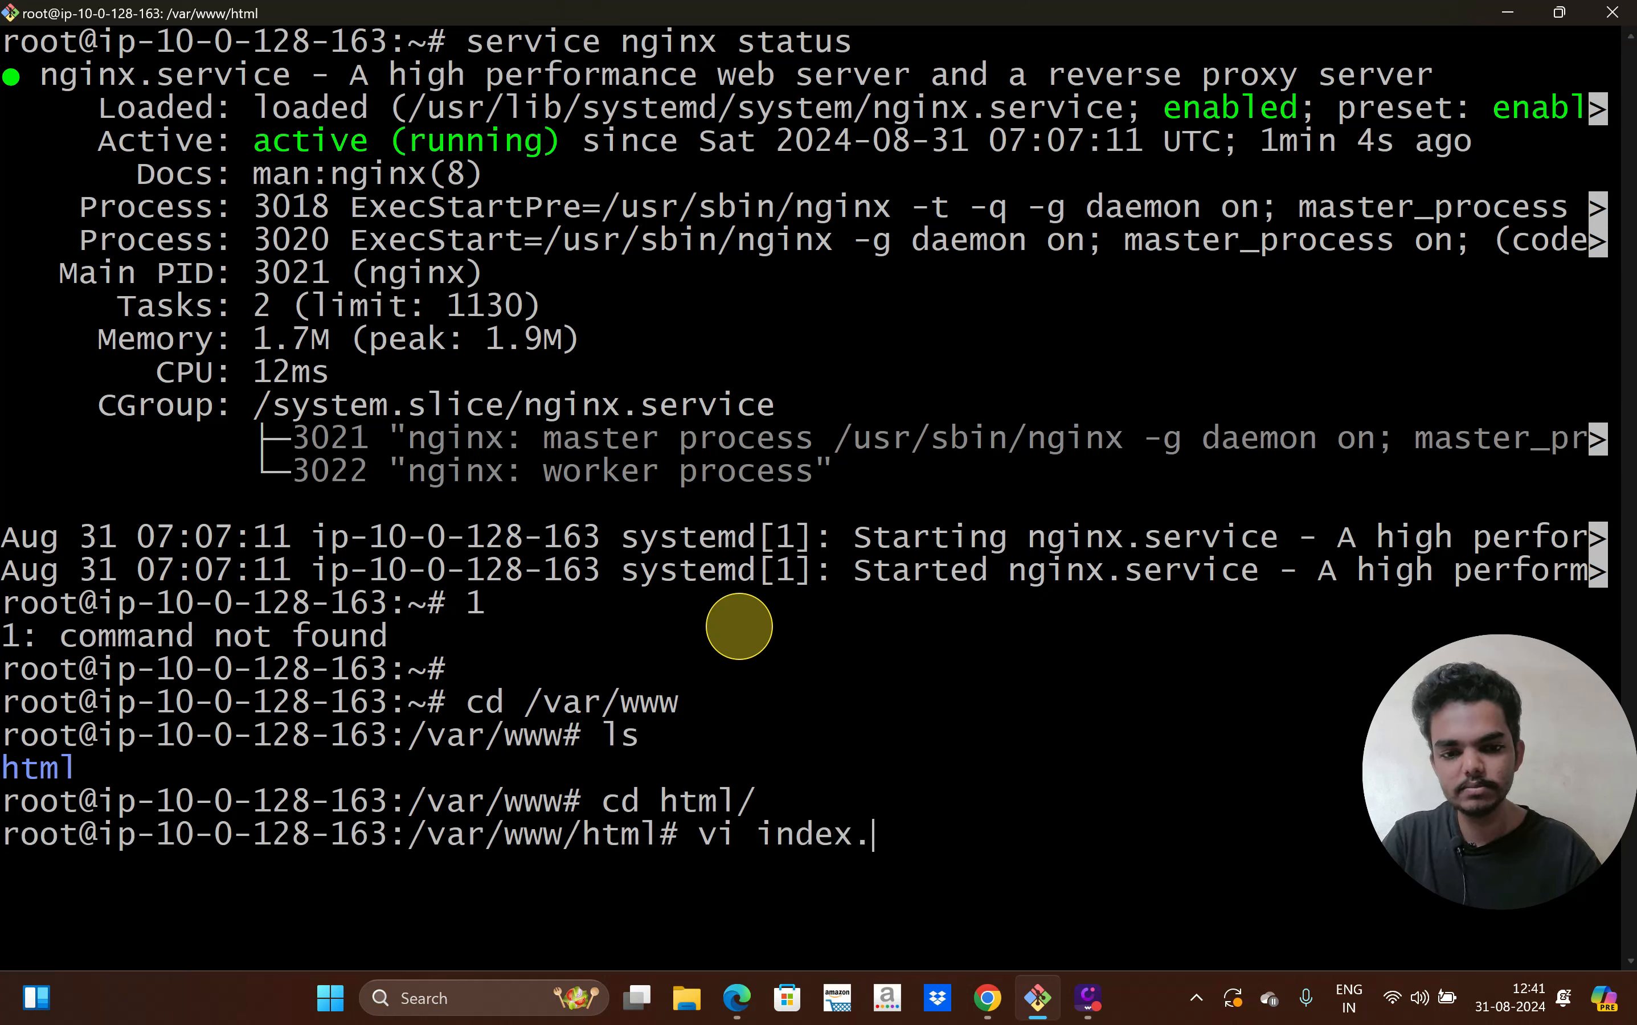
{"action": "type", "text": ".htm"}
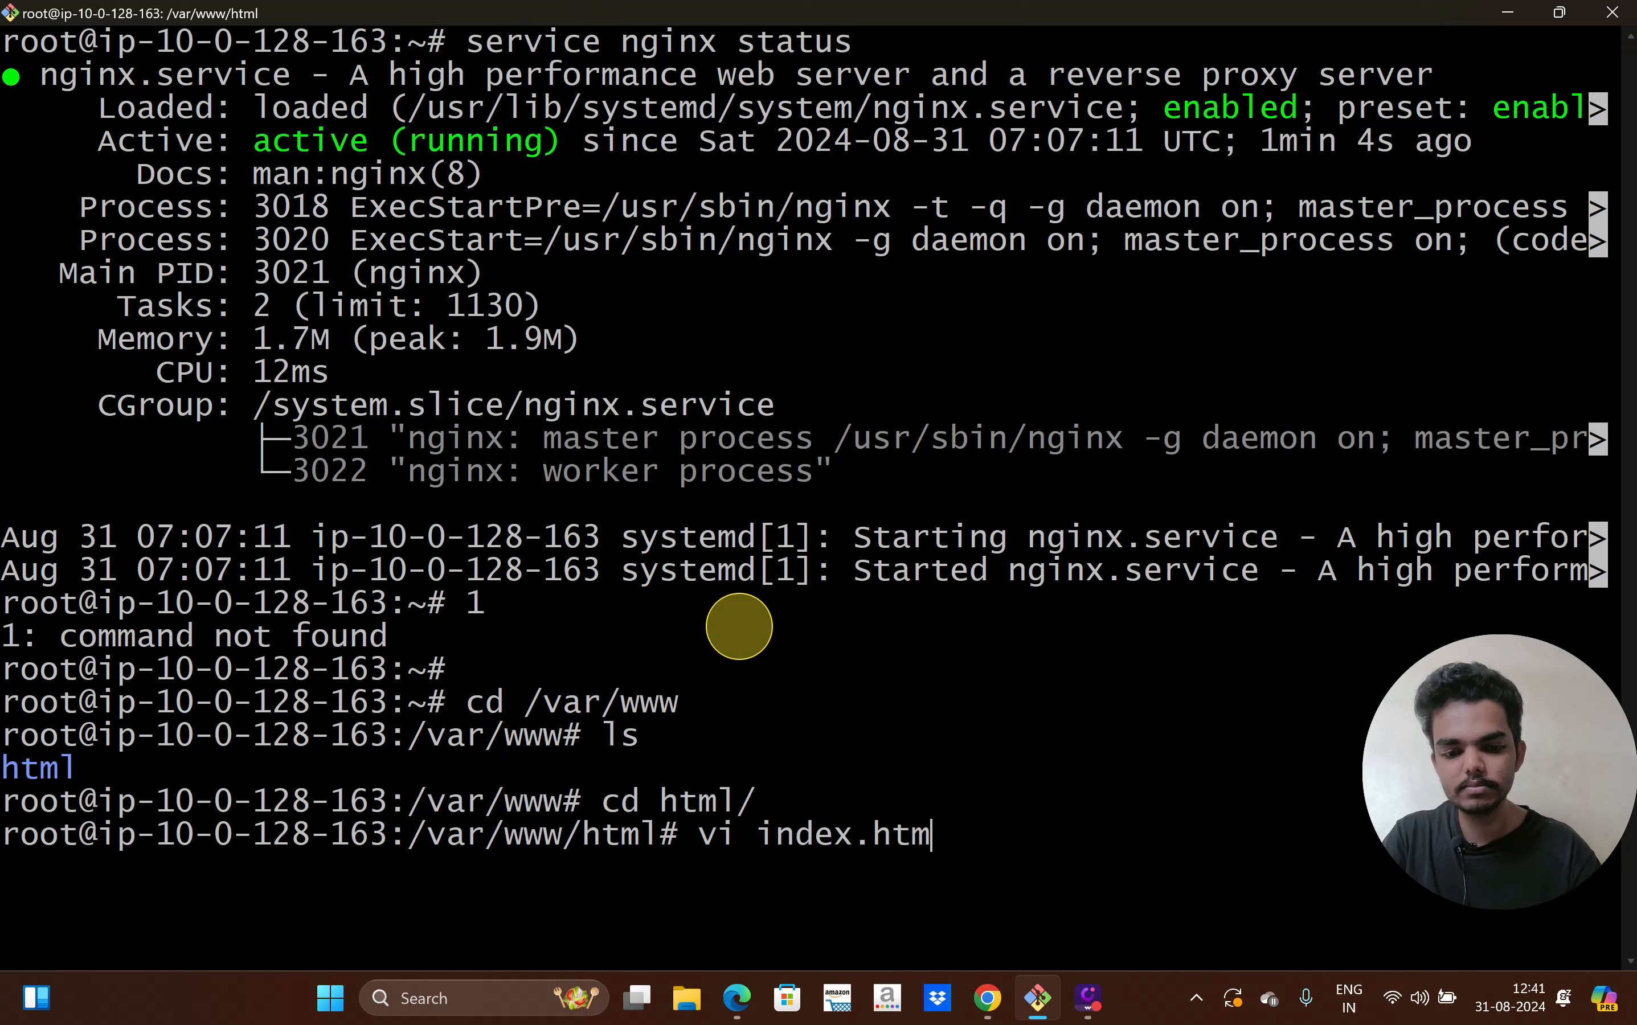
{"action": "type", "text": "l"}
{"action": "key", "text": "Return"}
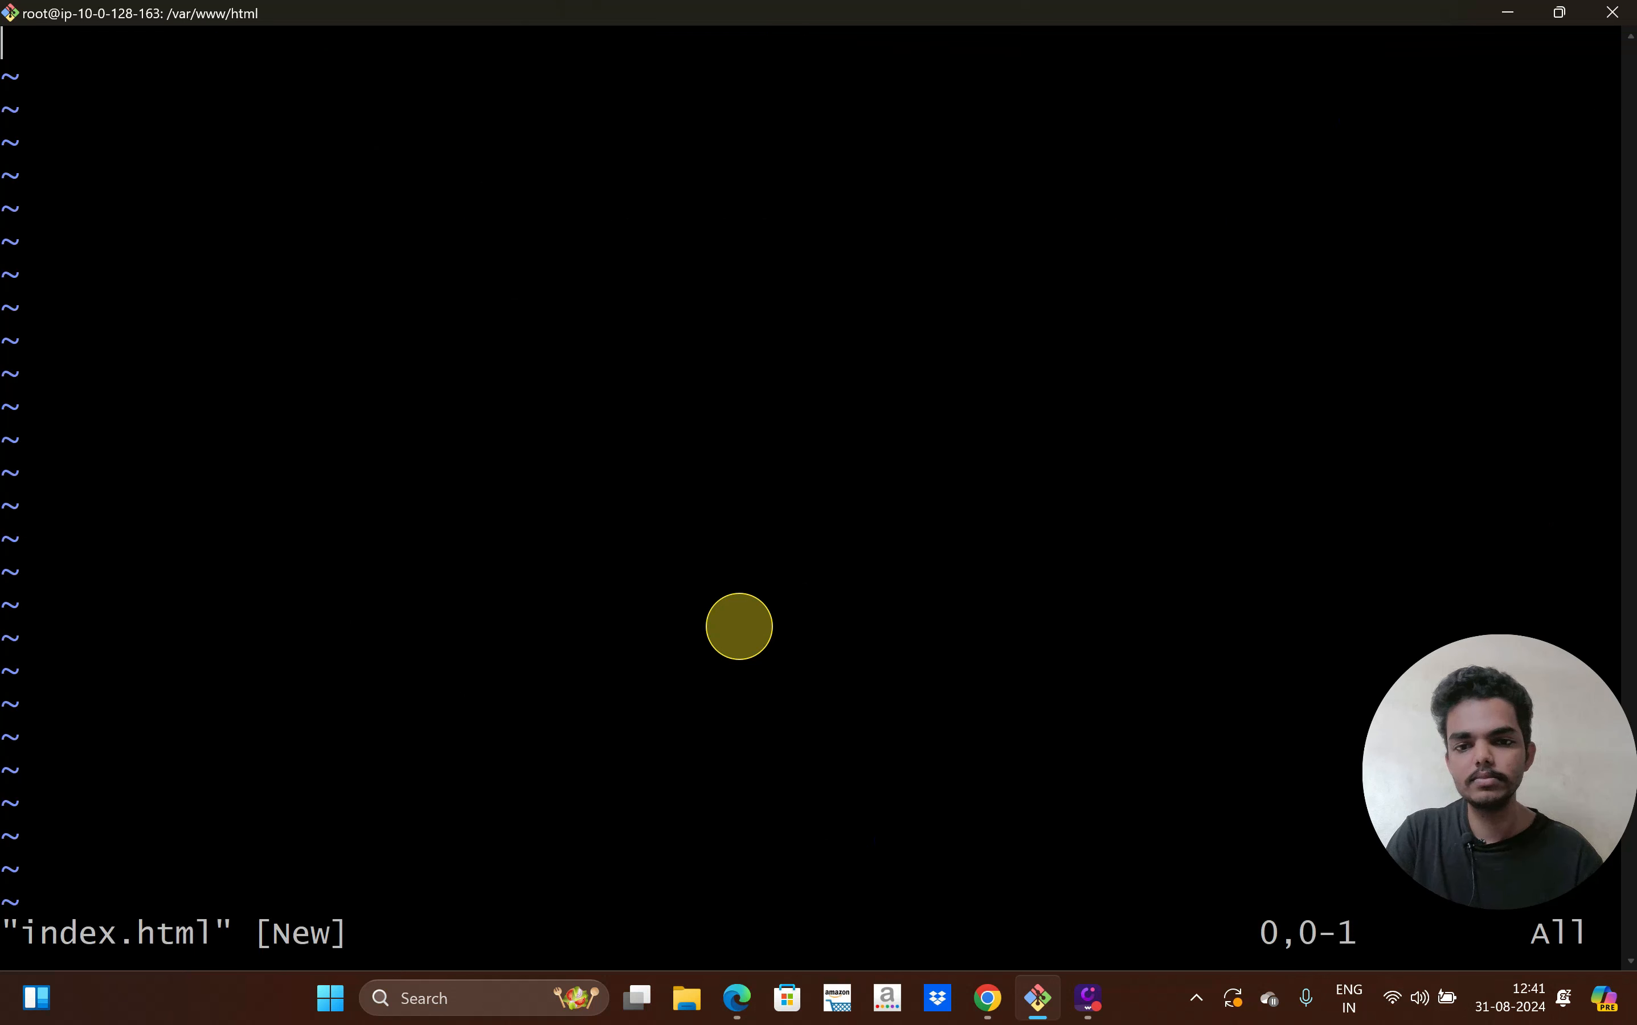
{"action": "type", "text": "iThis is First Instance!"}
{"action": "key", "text": "Escape"}
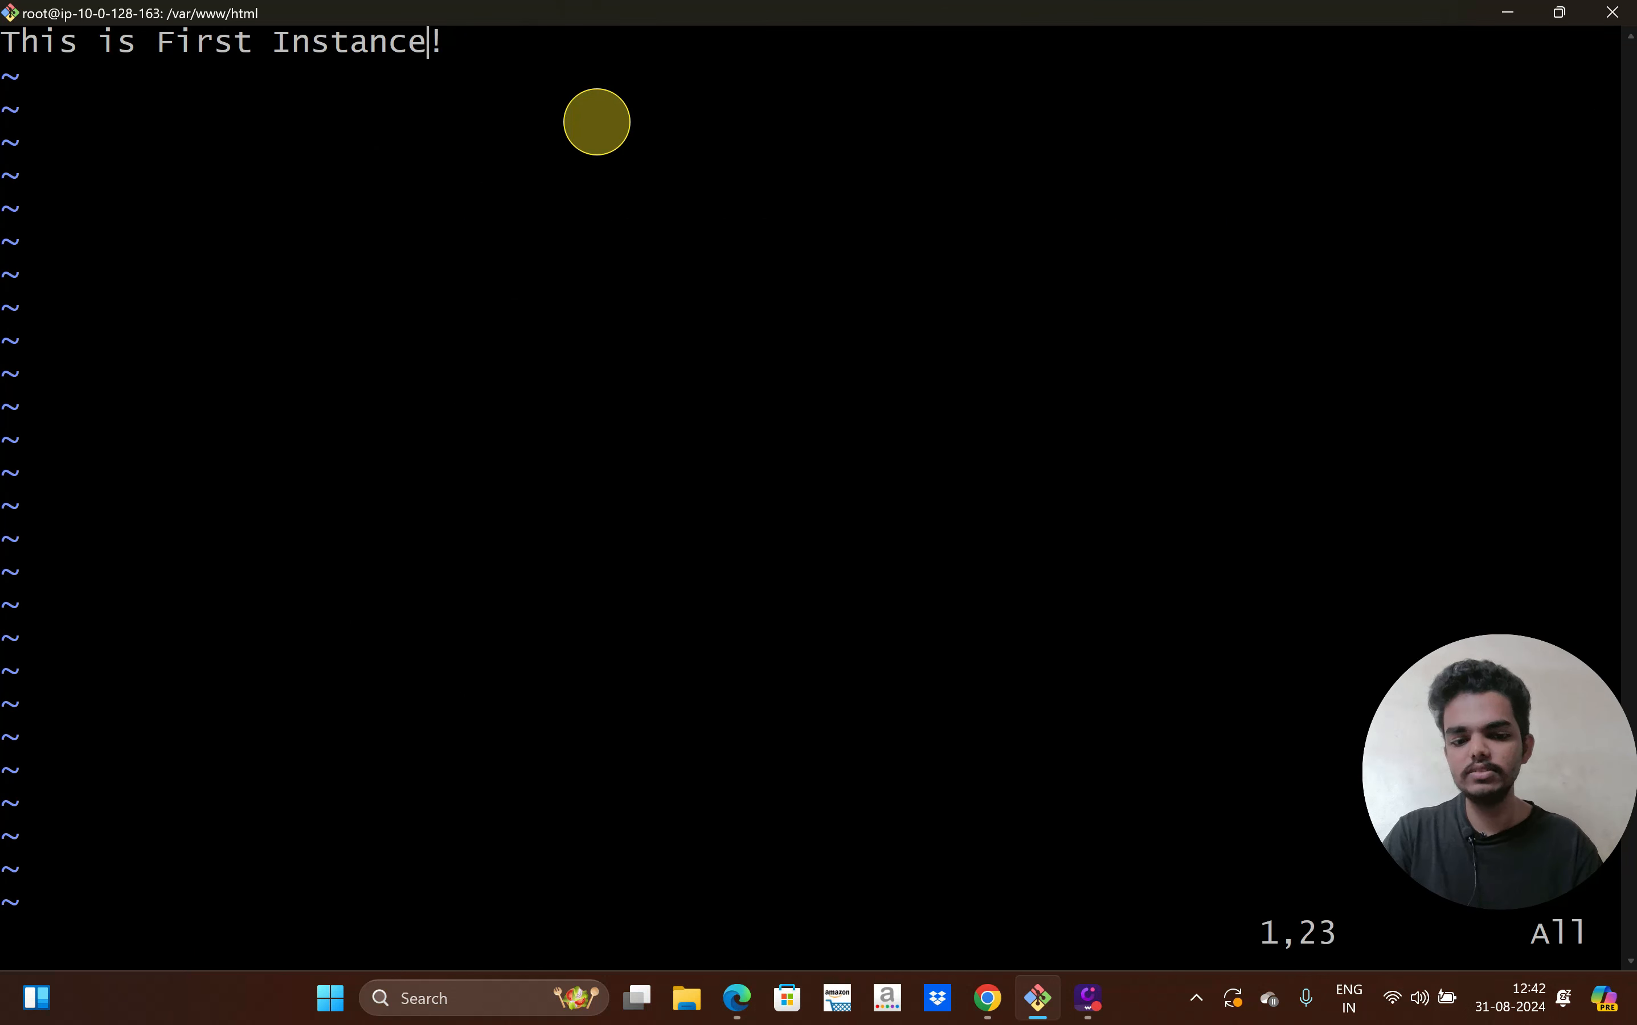
{"action": "type", "text": ":wq"}
{"action": "key", "text": "Return"}
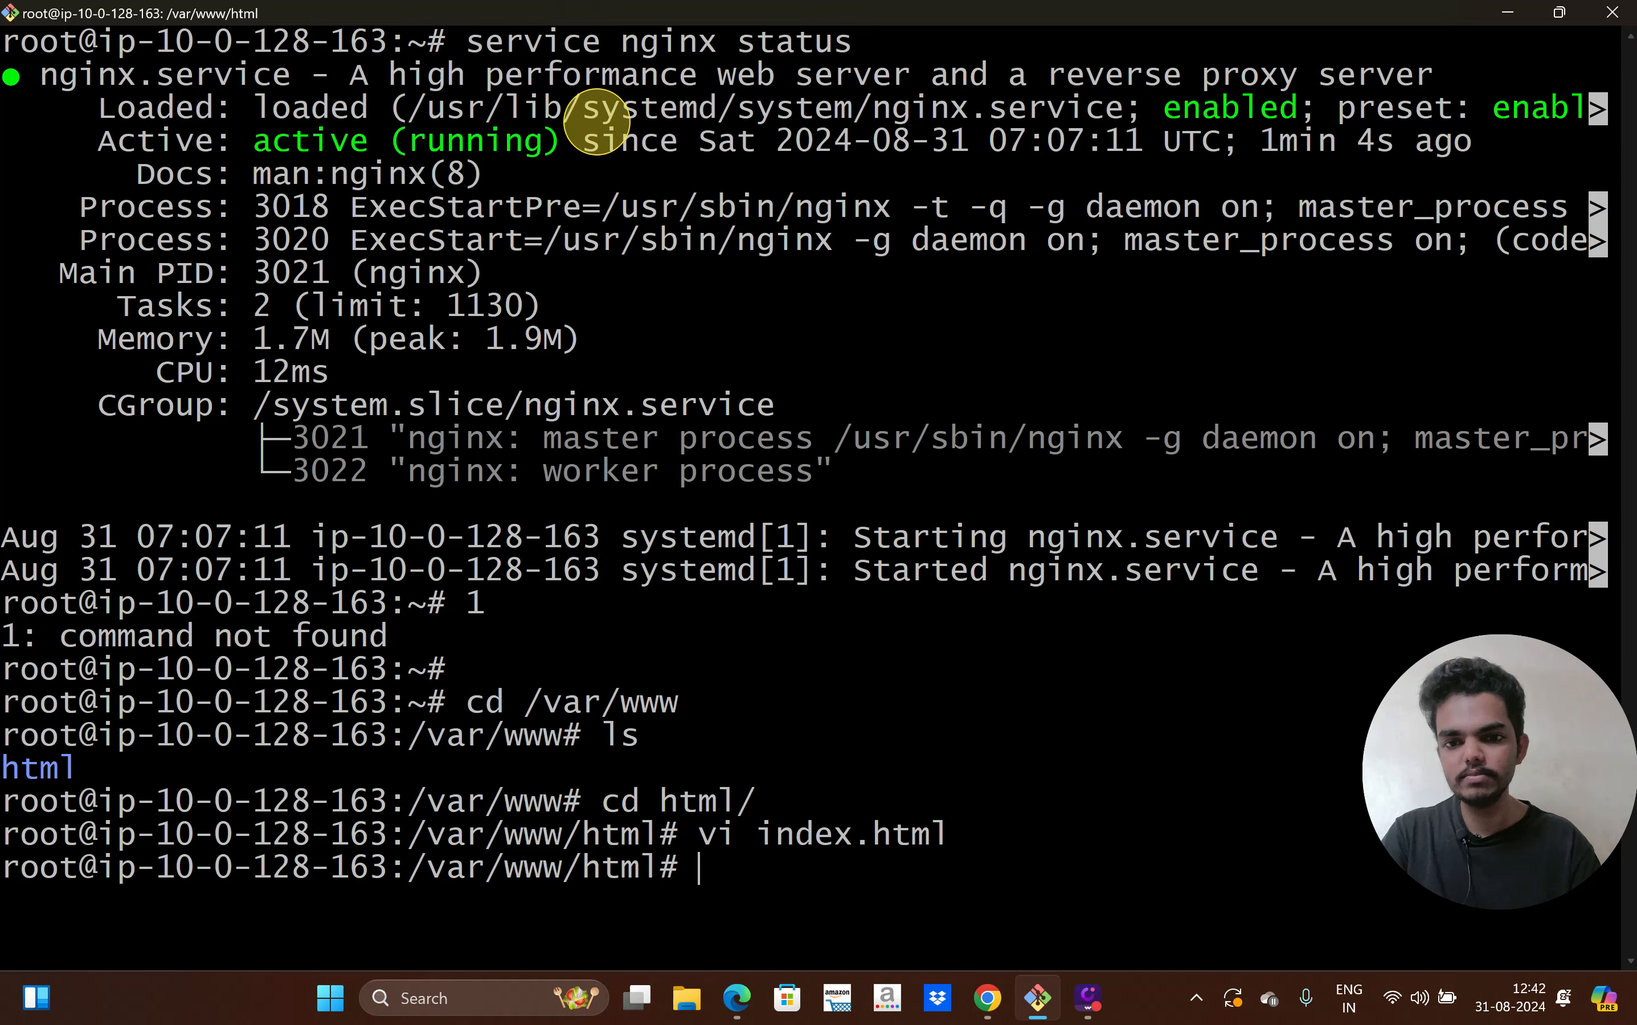
Exit the root shell and close the SSH session to the first instance
{"action": "type", "text": "e"}
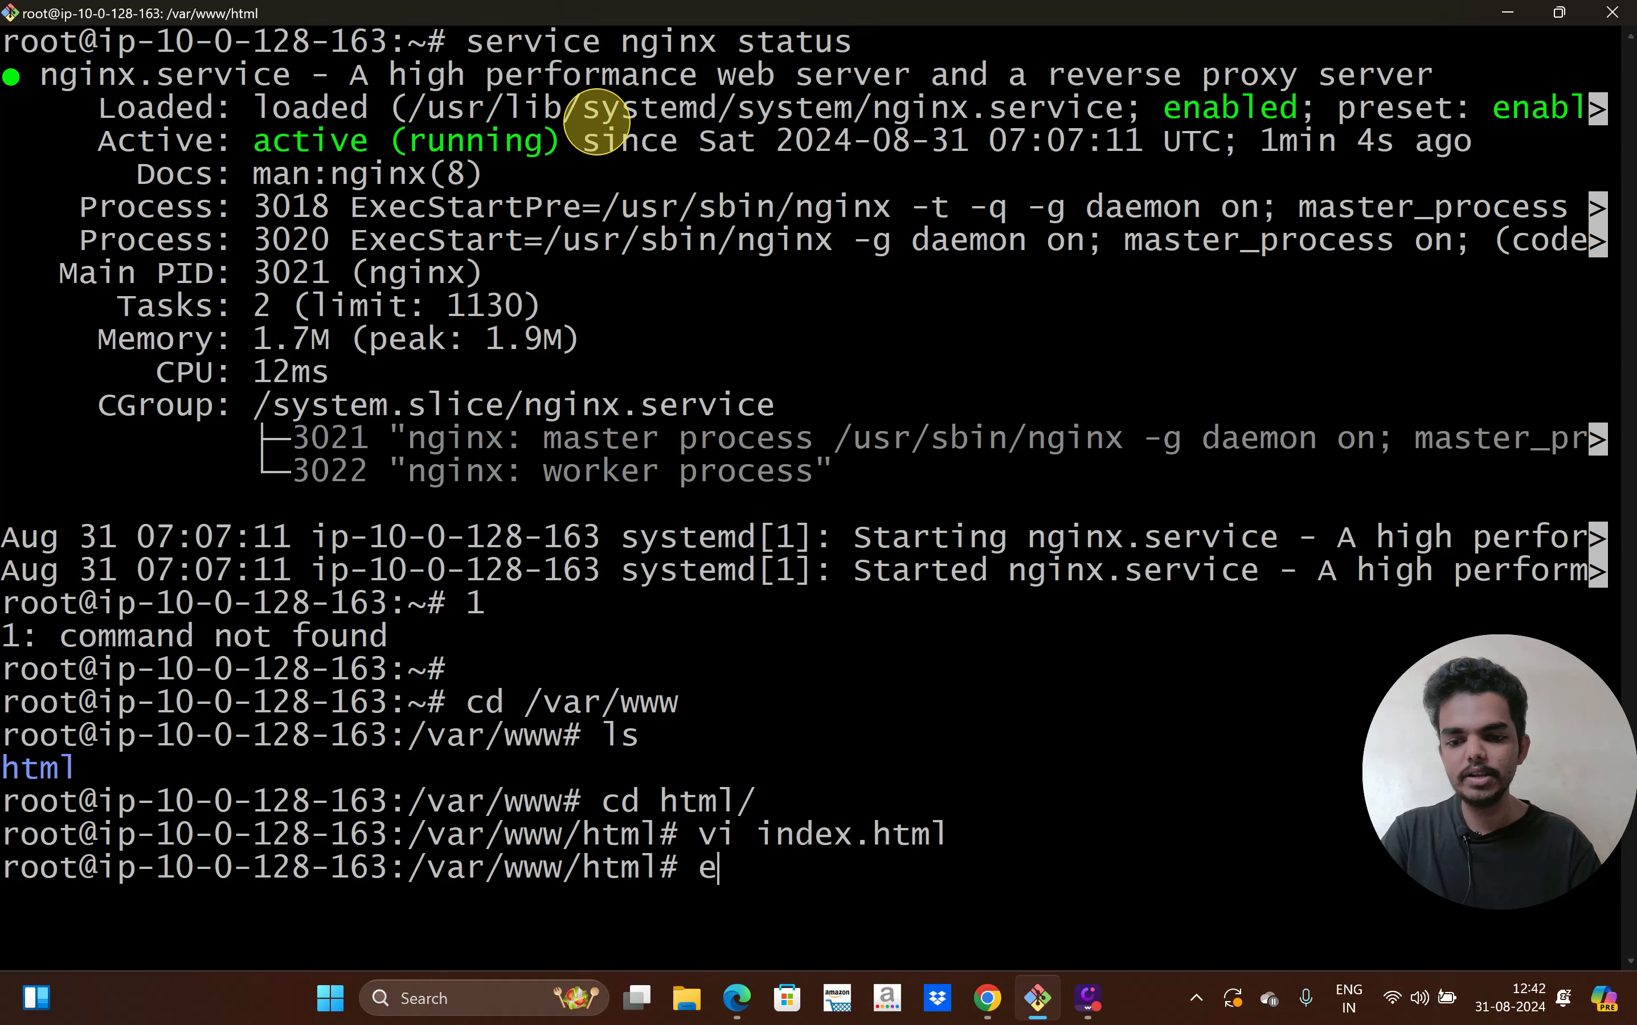
{"action": "type", "text": "xit"}
{"action": "key", "text": "Return"}
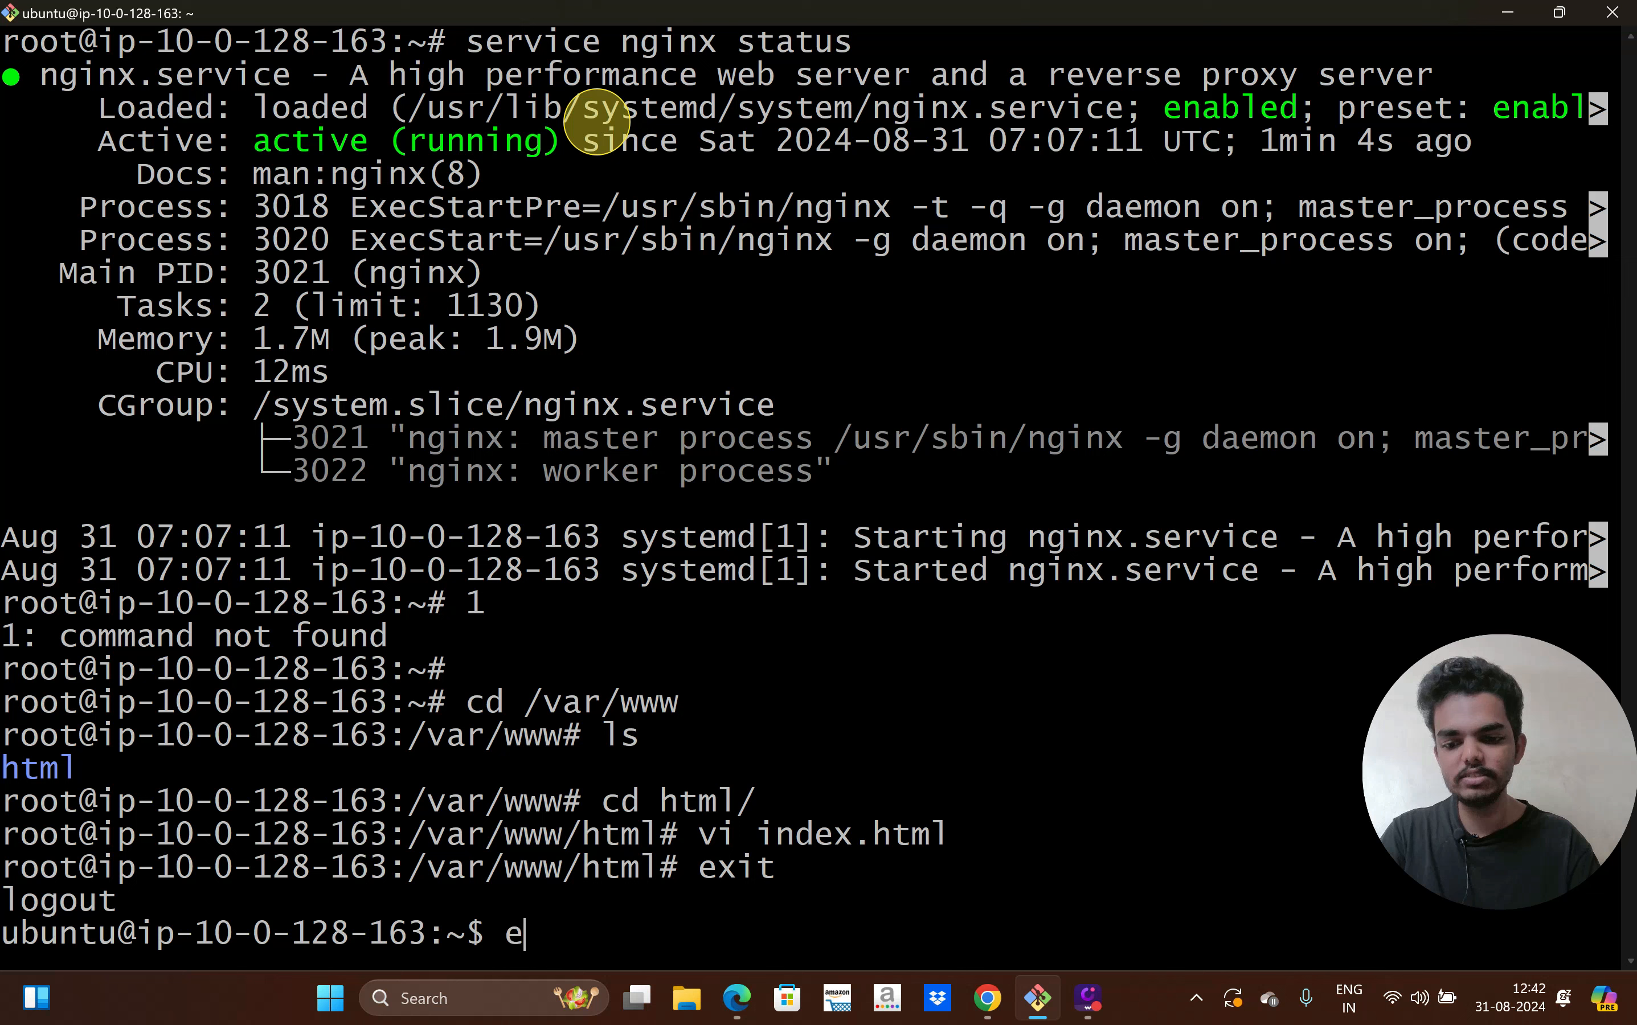
{"action": "type", "text": "exit"}
{"action": "key", "text": "Return"}
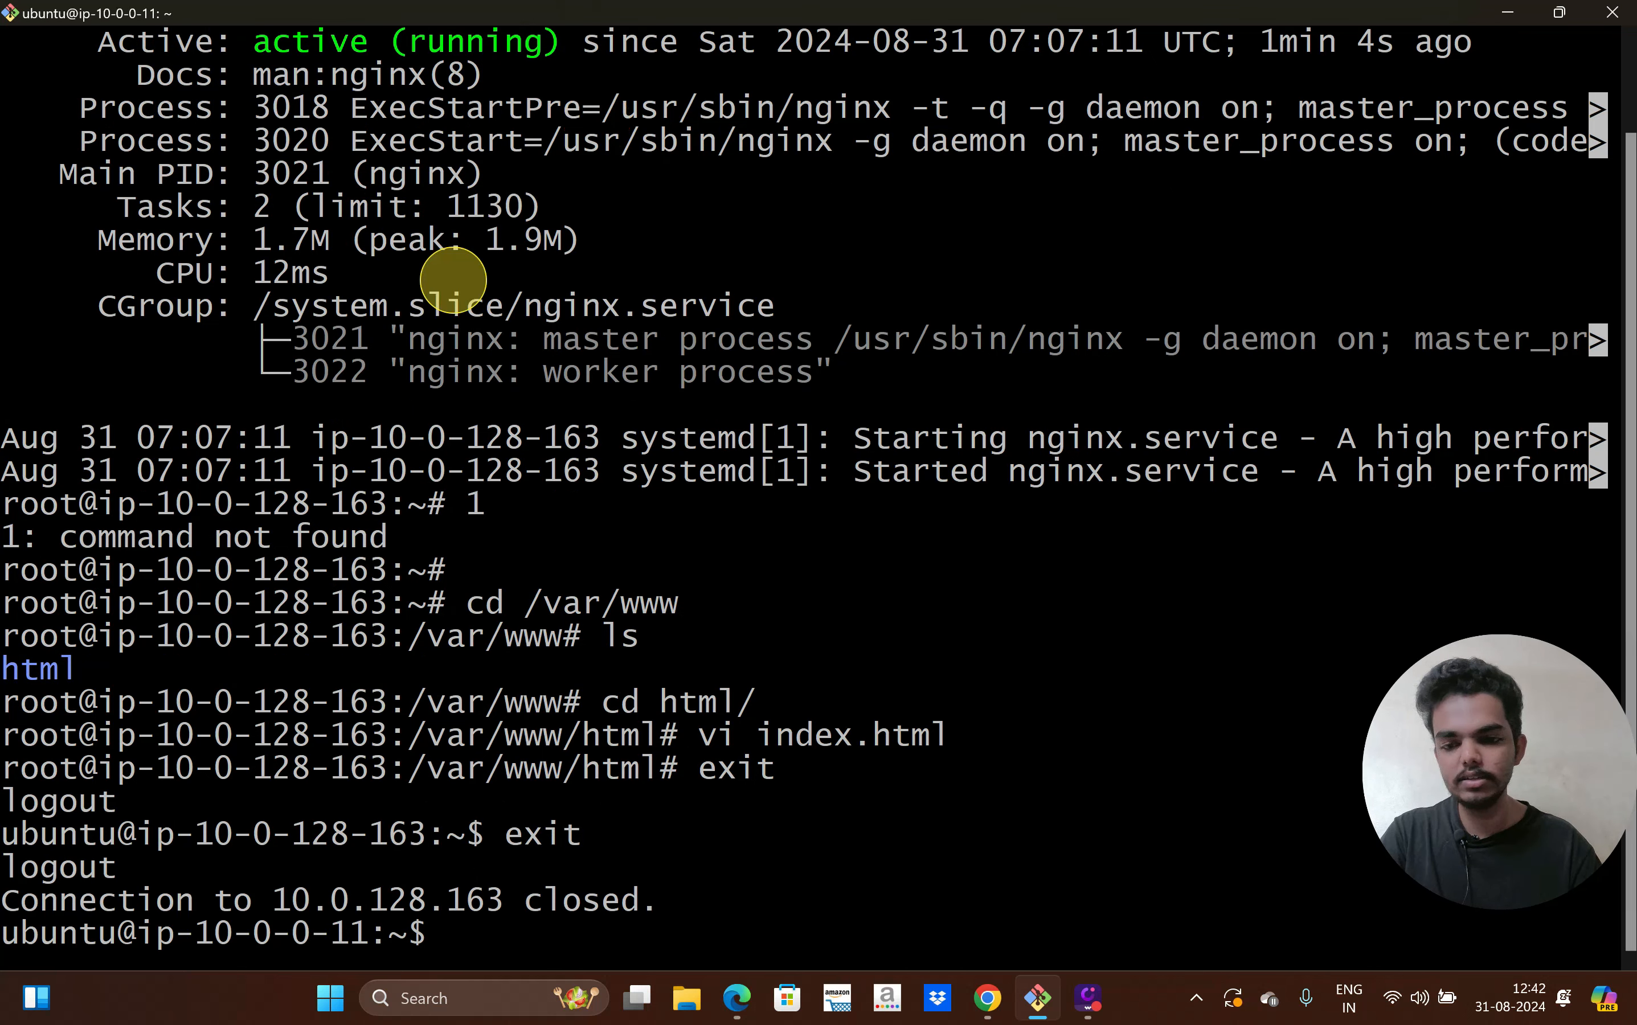
Copy the example SSH command from the Second Instance's SSH client connect page
{"action": "left_click", "coordinate": [998, 1012]}
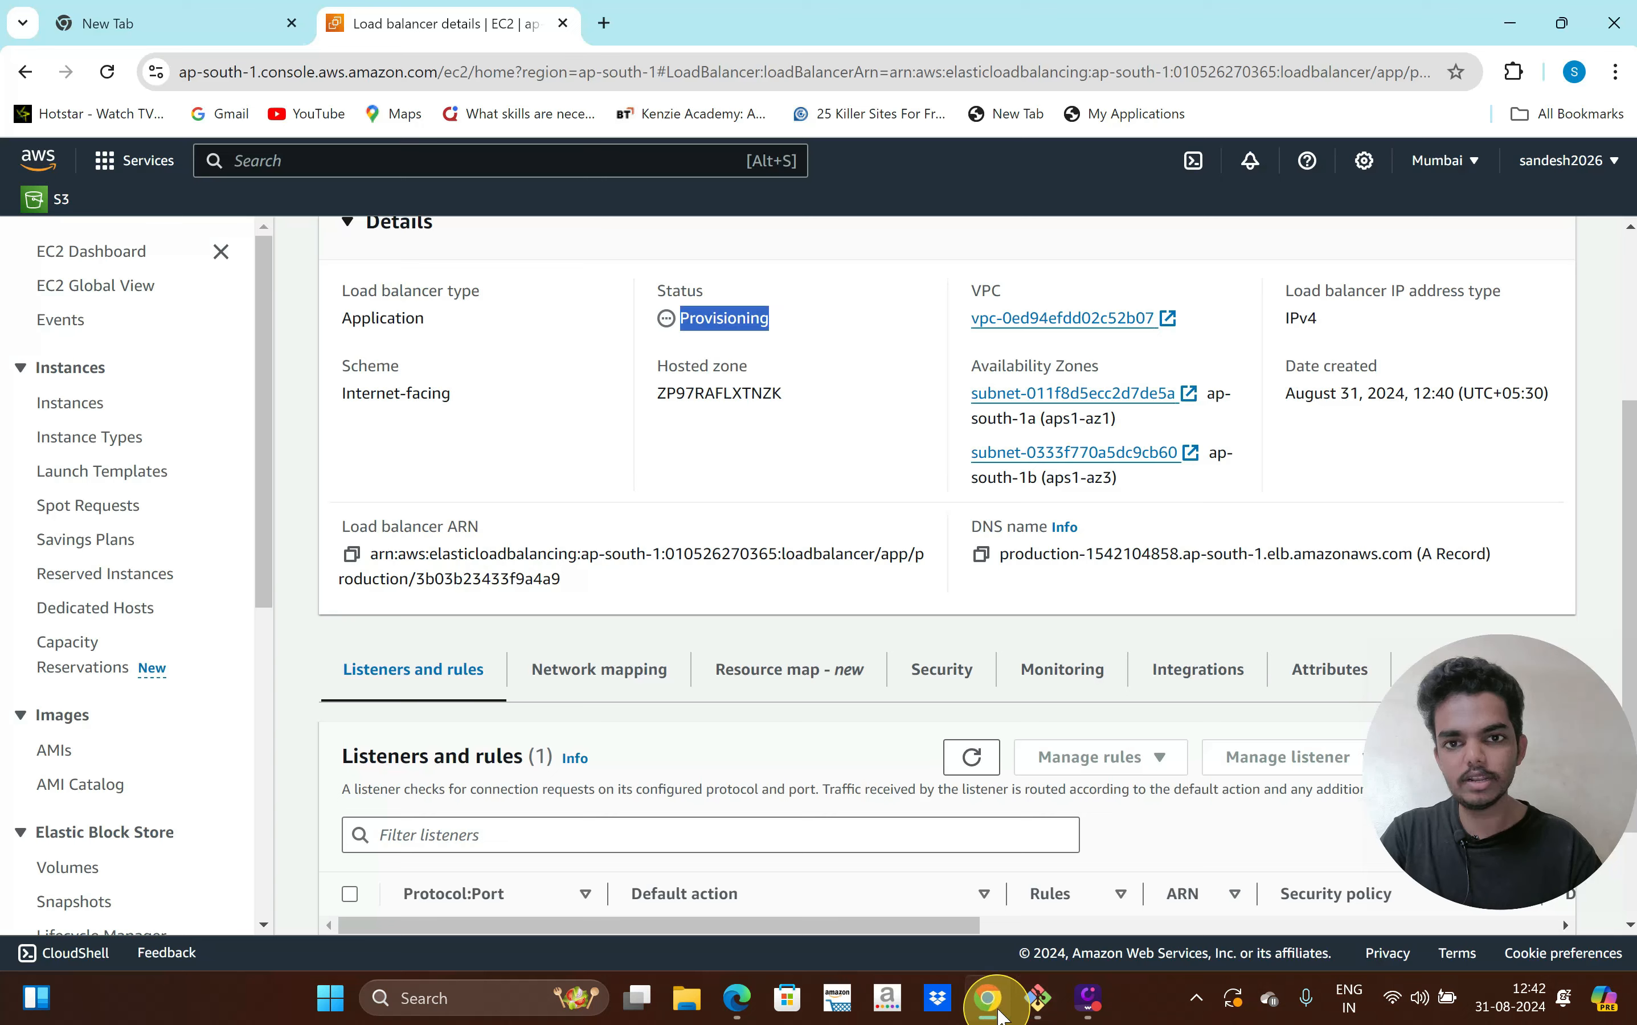
{"action": "scroll", "coordinate": [661, 535], "scroll_direction": "up", "scroll_amount": 4}
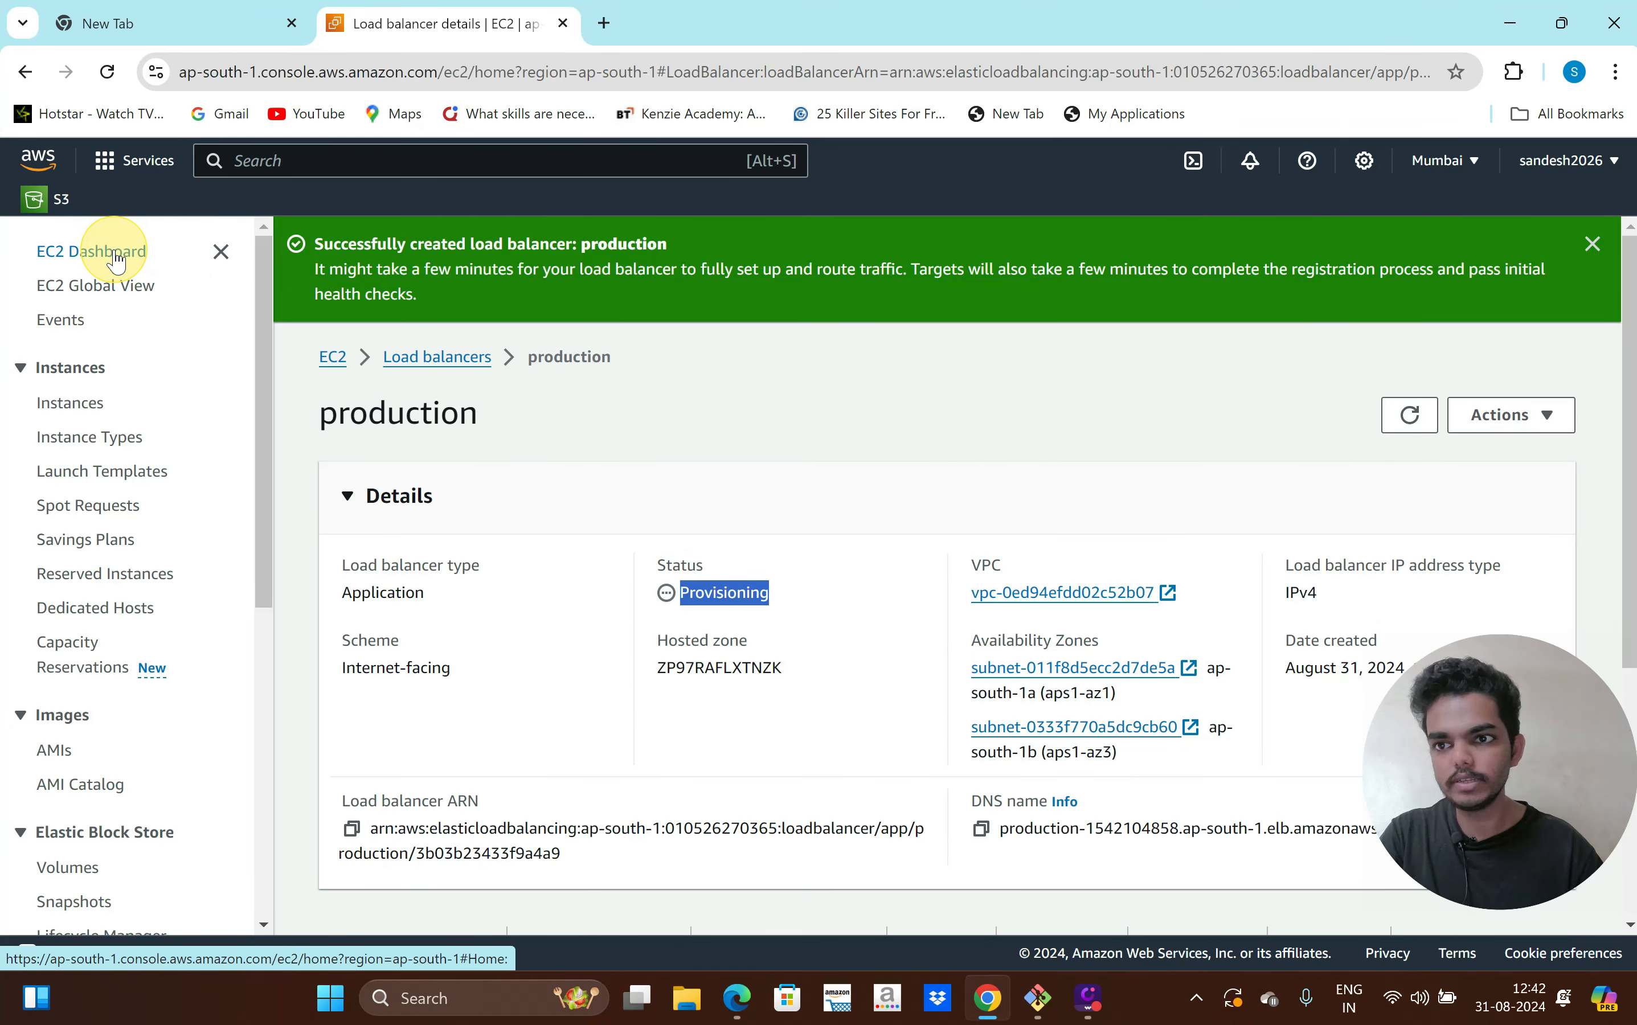
{"action": "left_click", "coordinate": [100, 403]}
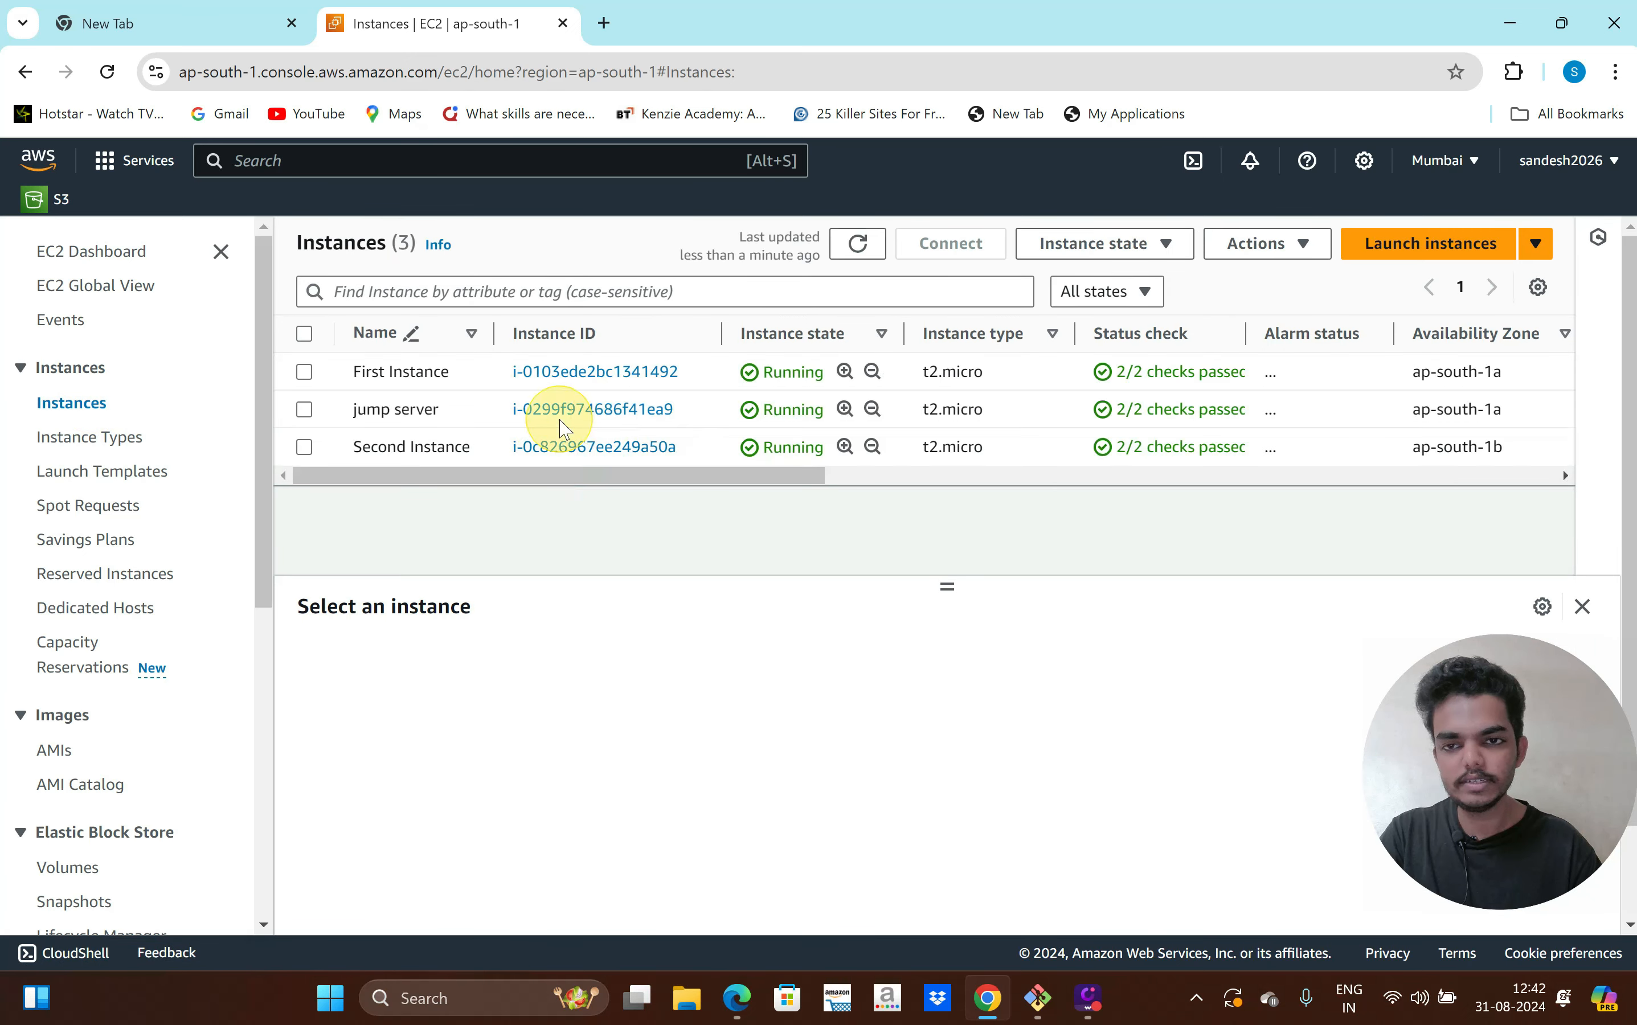
{"action": "left_click", "coordinate": [600, 449]}
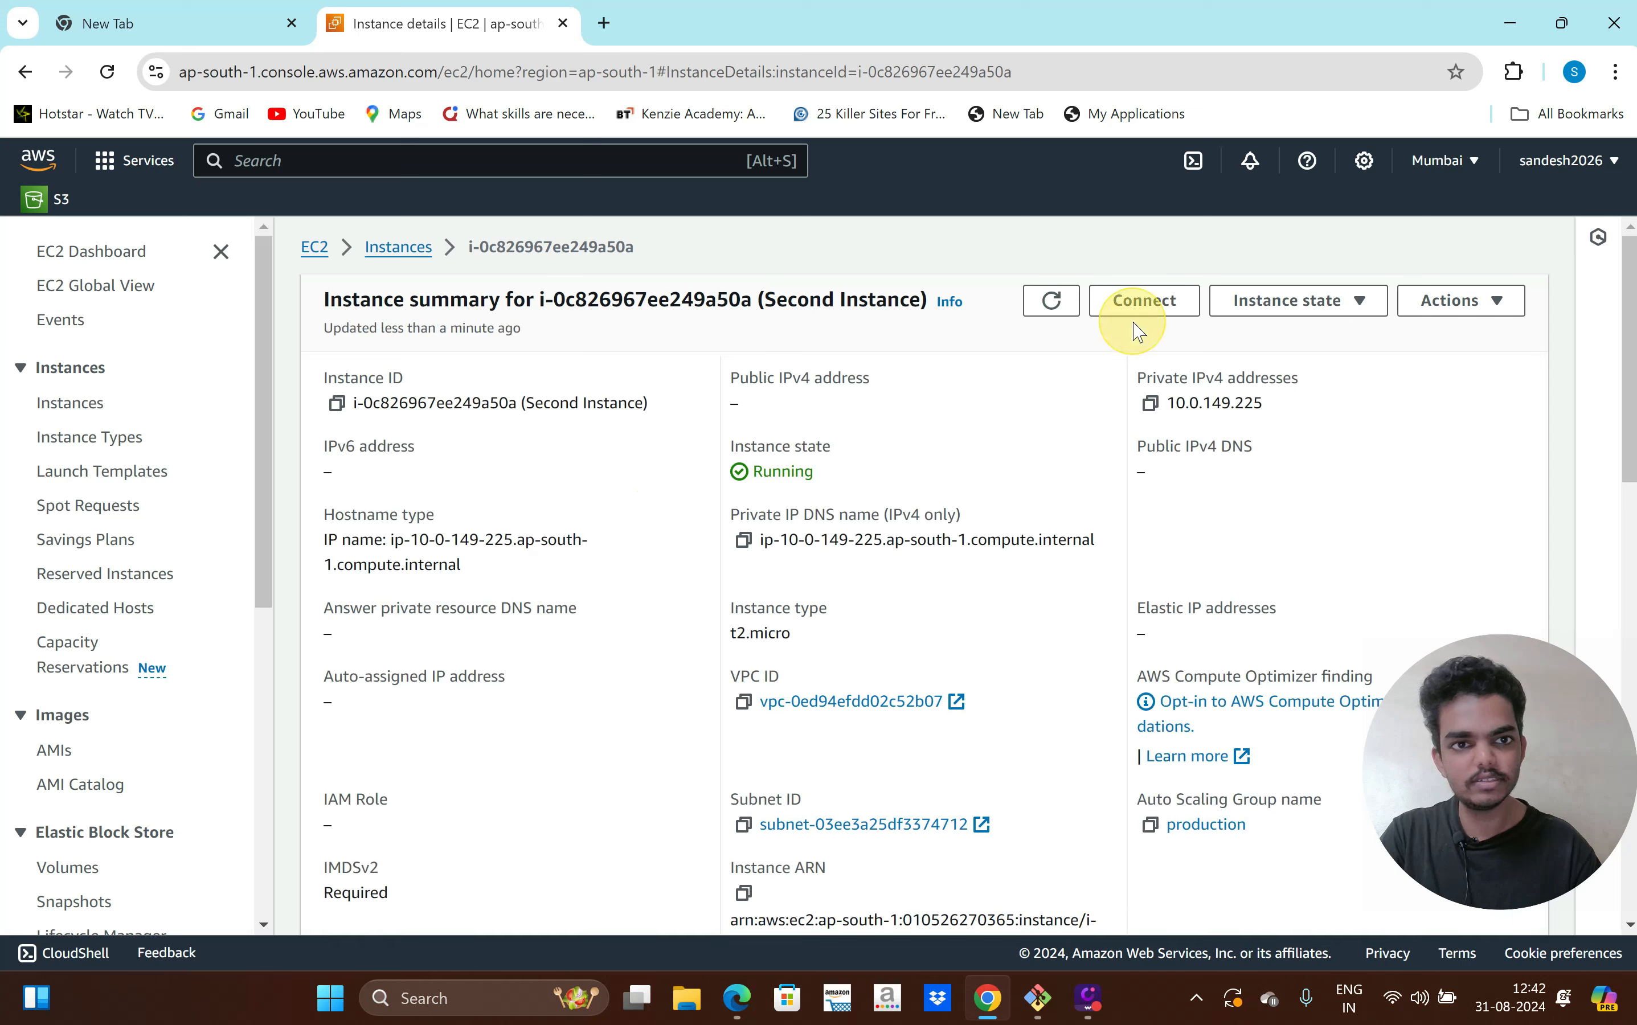
{"action": "left_click", "coordinate": [1143, 302]}
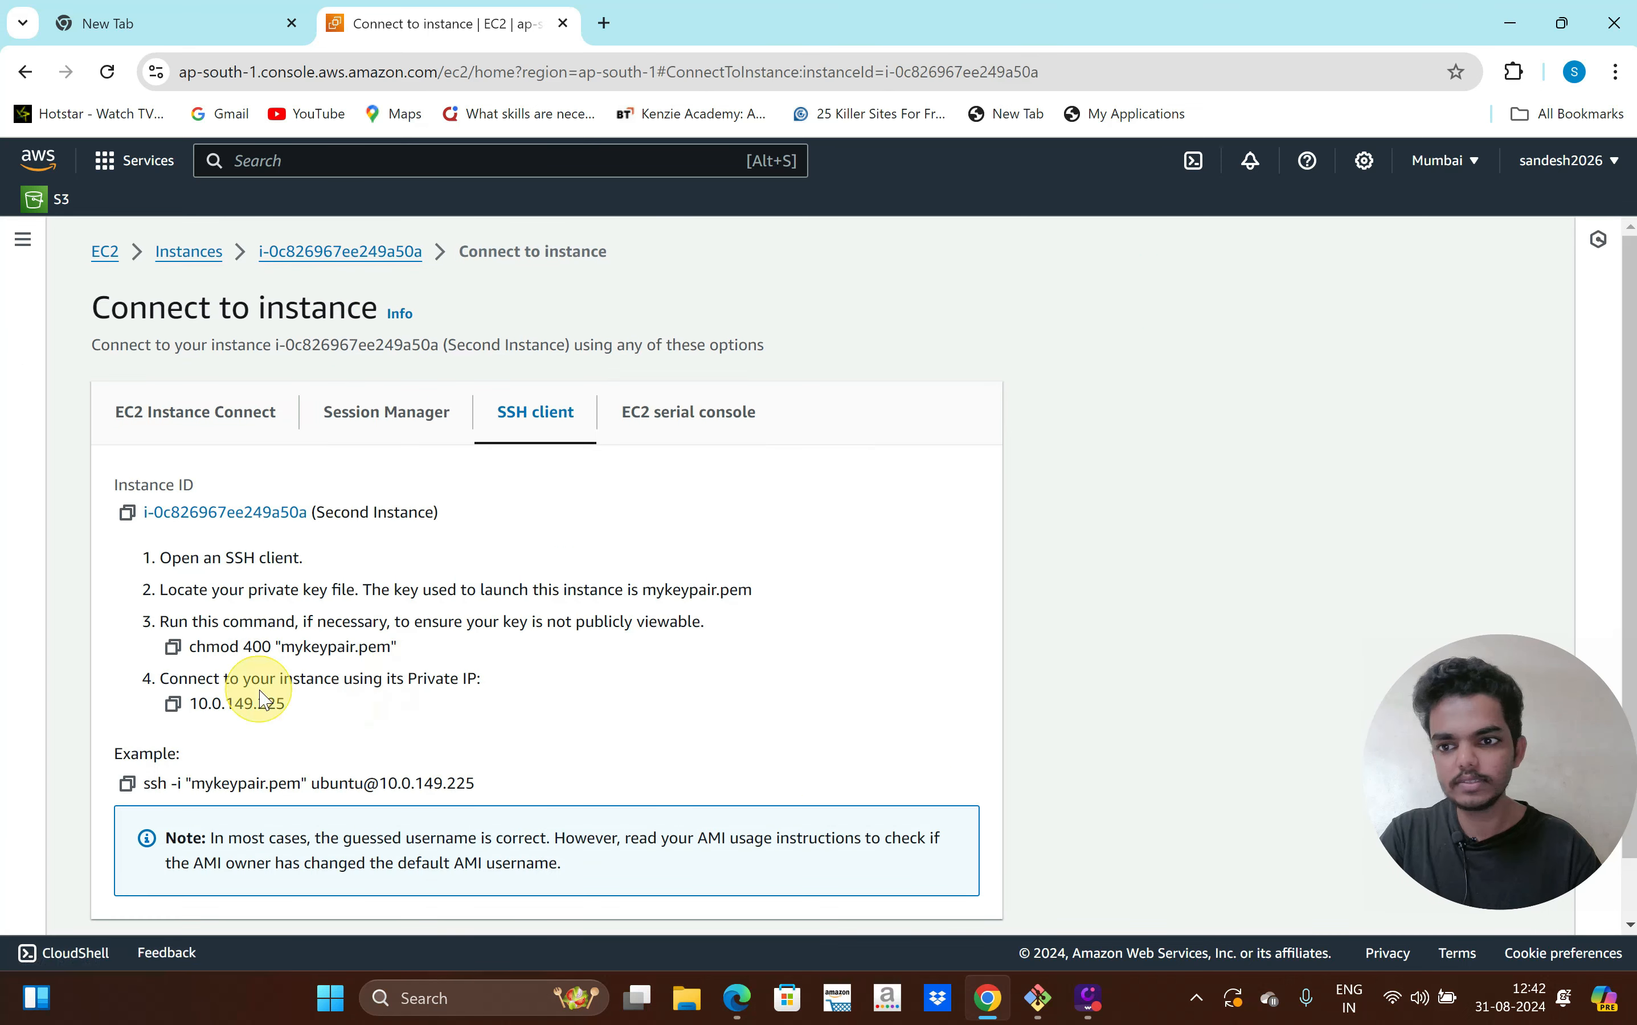
{"action": "left_click", "coordinate": [127, 785]}
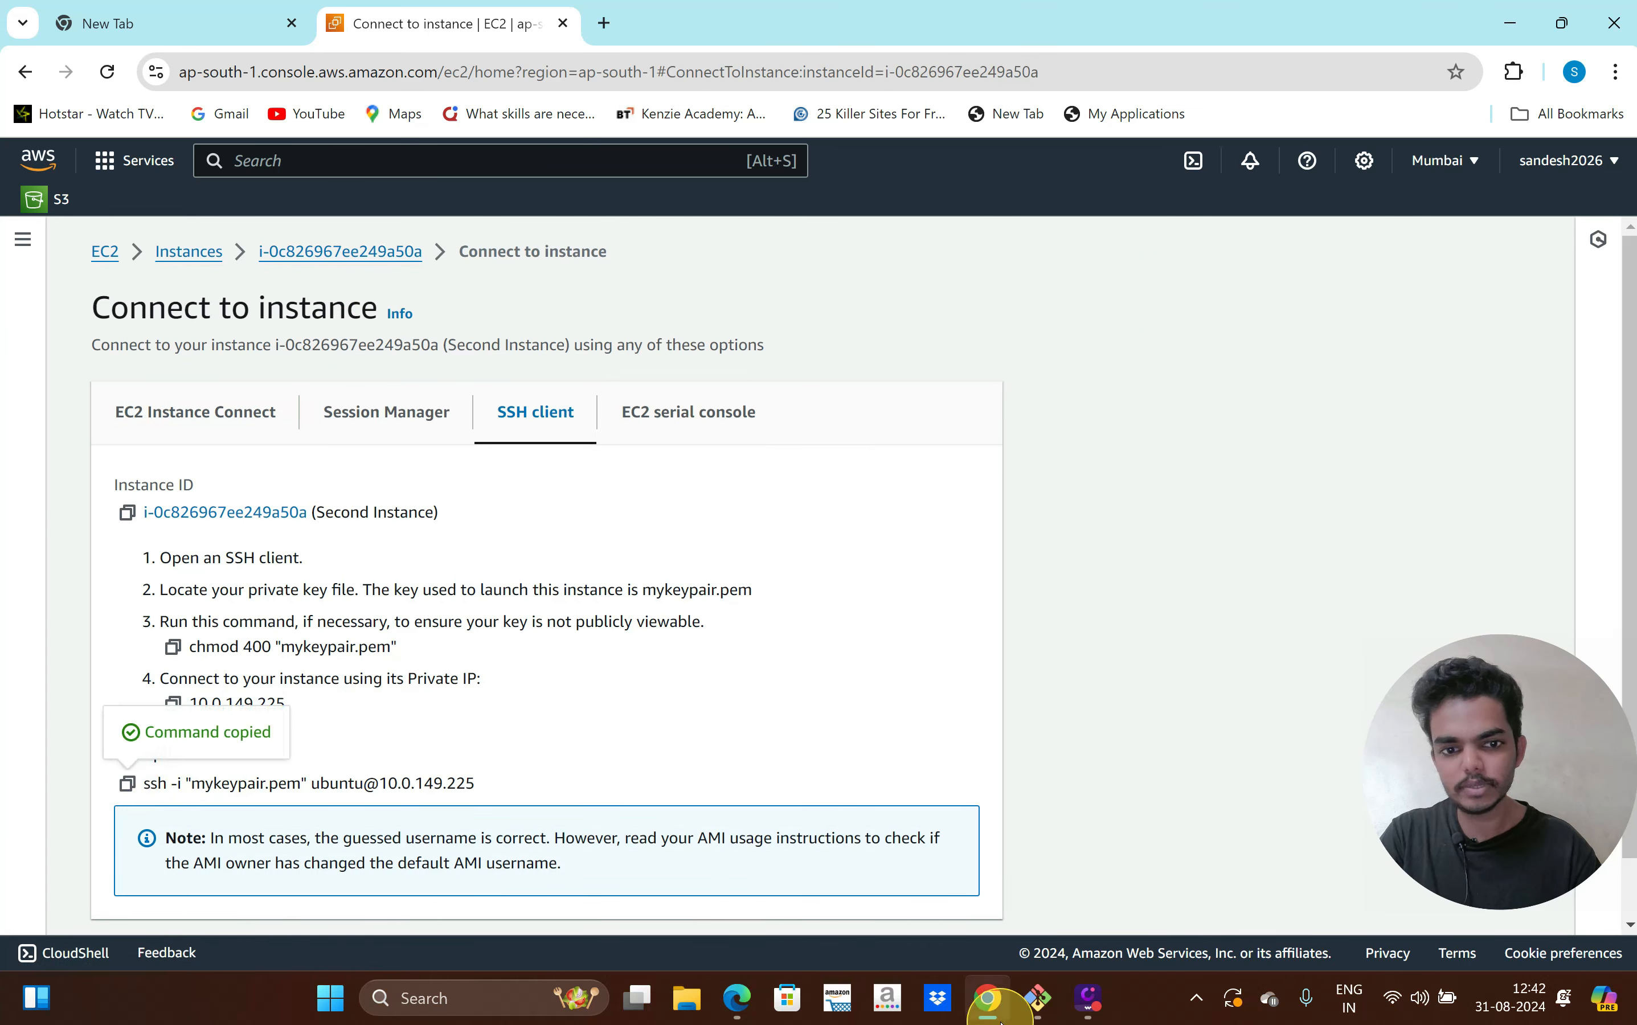
{"action": "left_click", "coordinate": [1038, 997]}
Paste the SSH command to connect to the Second Instance and become root with sudo su
{"action": "right_click", "coordinate": [808, 490]}
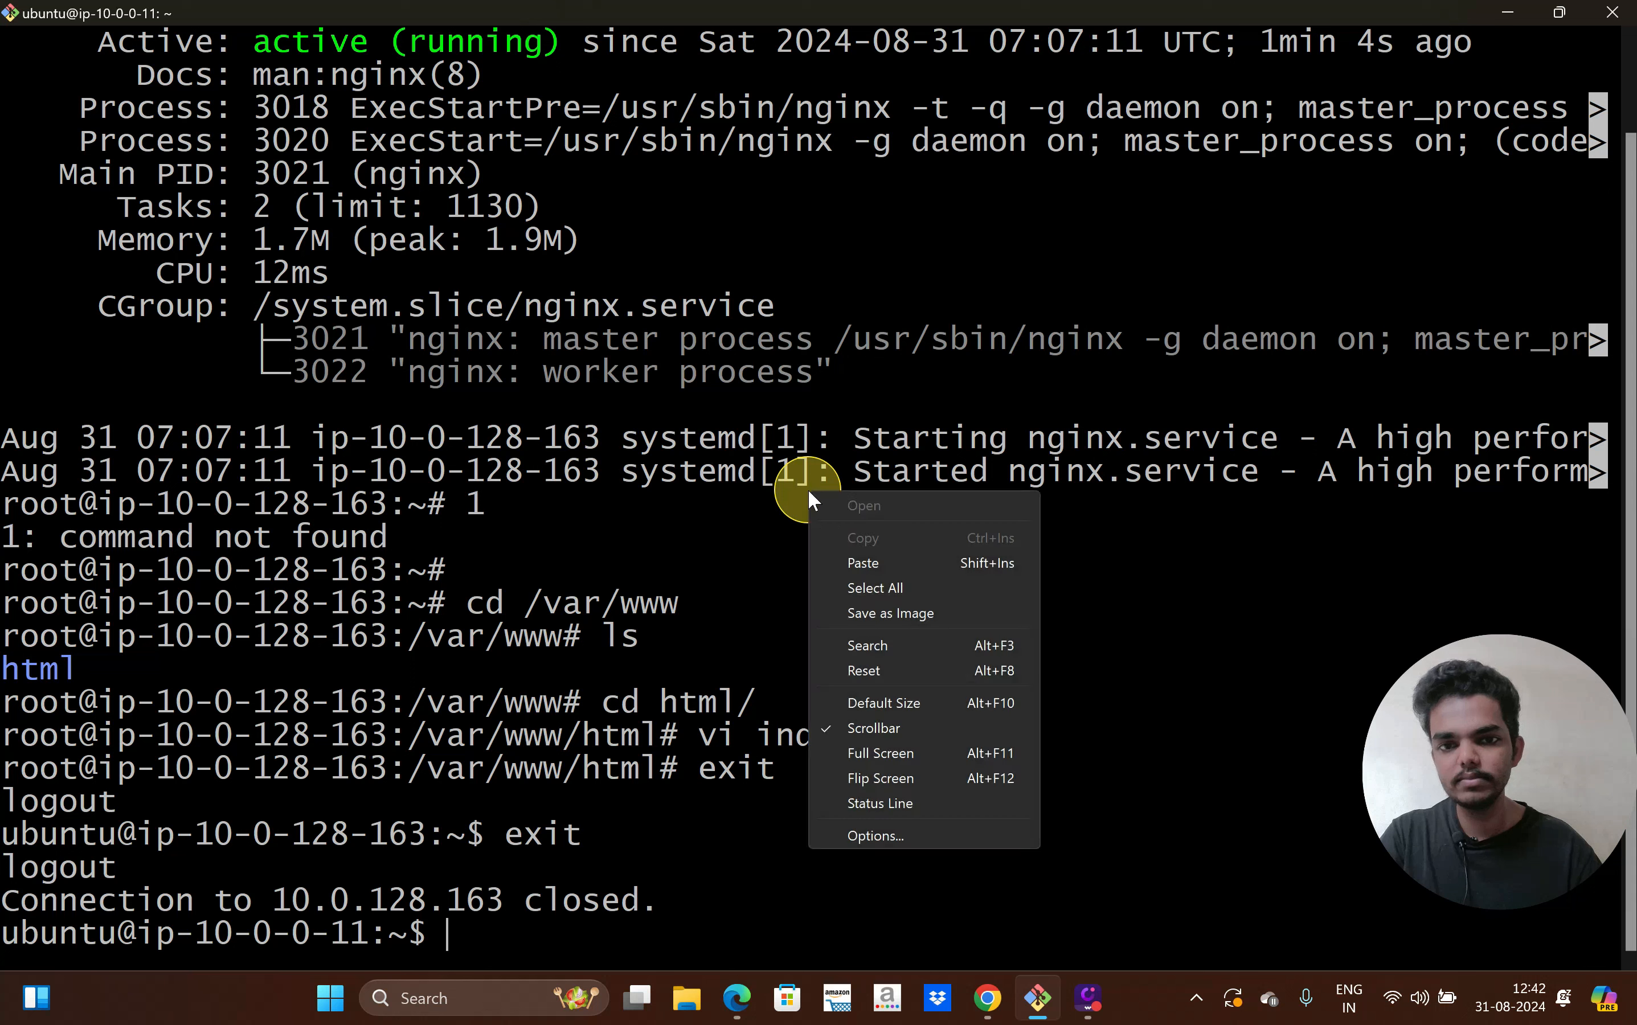
{"action": "left_click", "coordinate": [851, 558]}
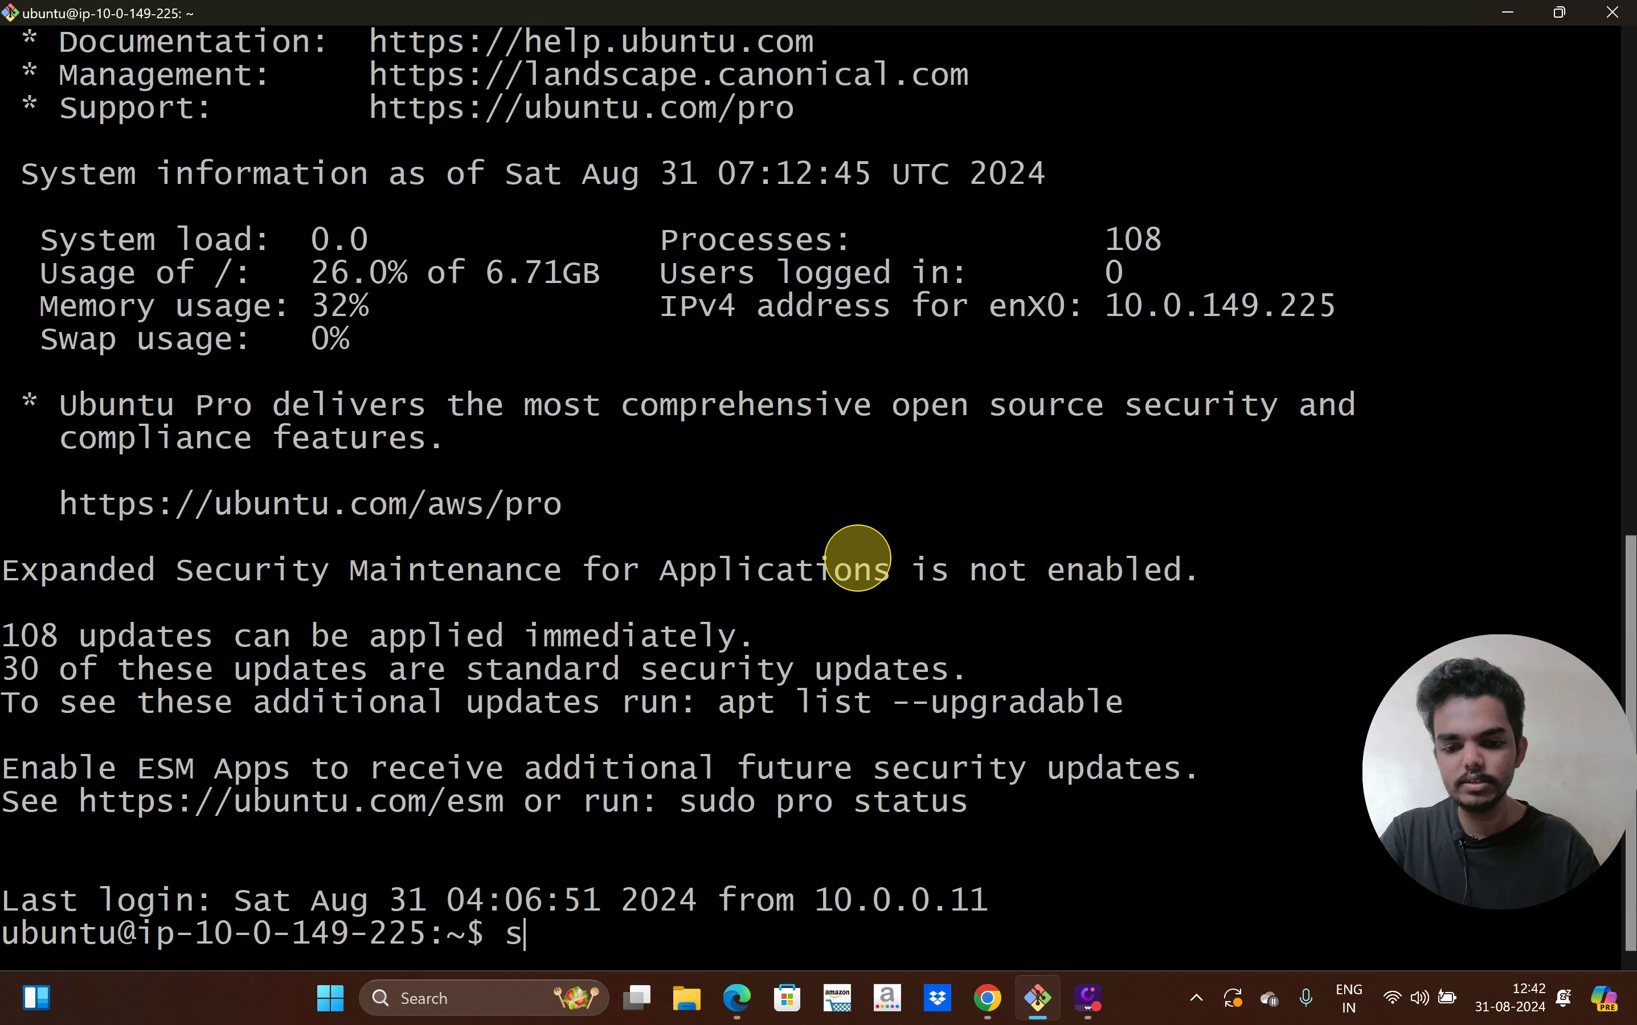
{"action": "type", "text": "udo su -"}
{"action": "key", "text": "Return"}
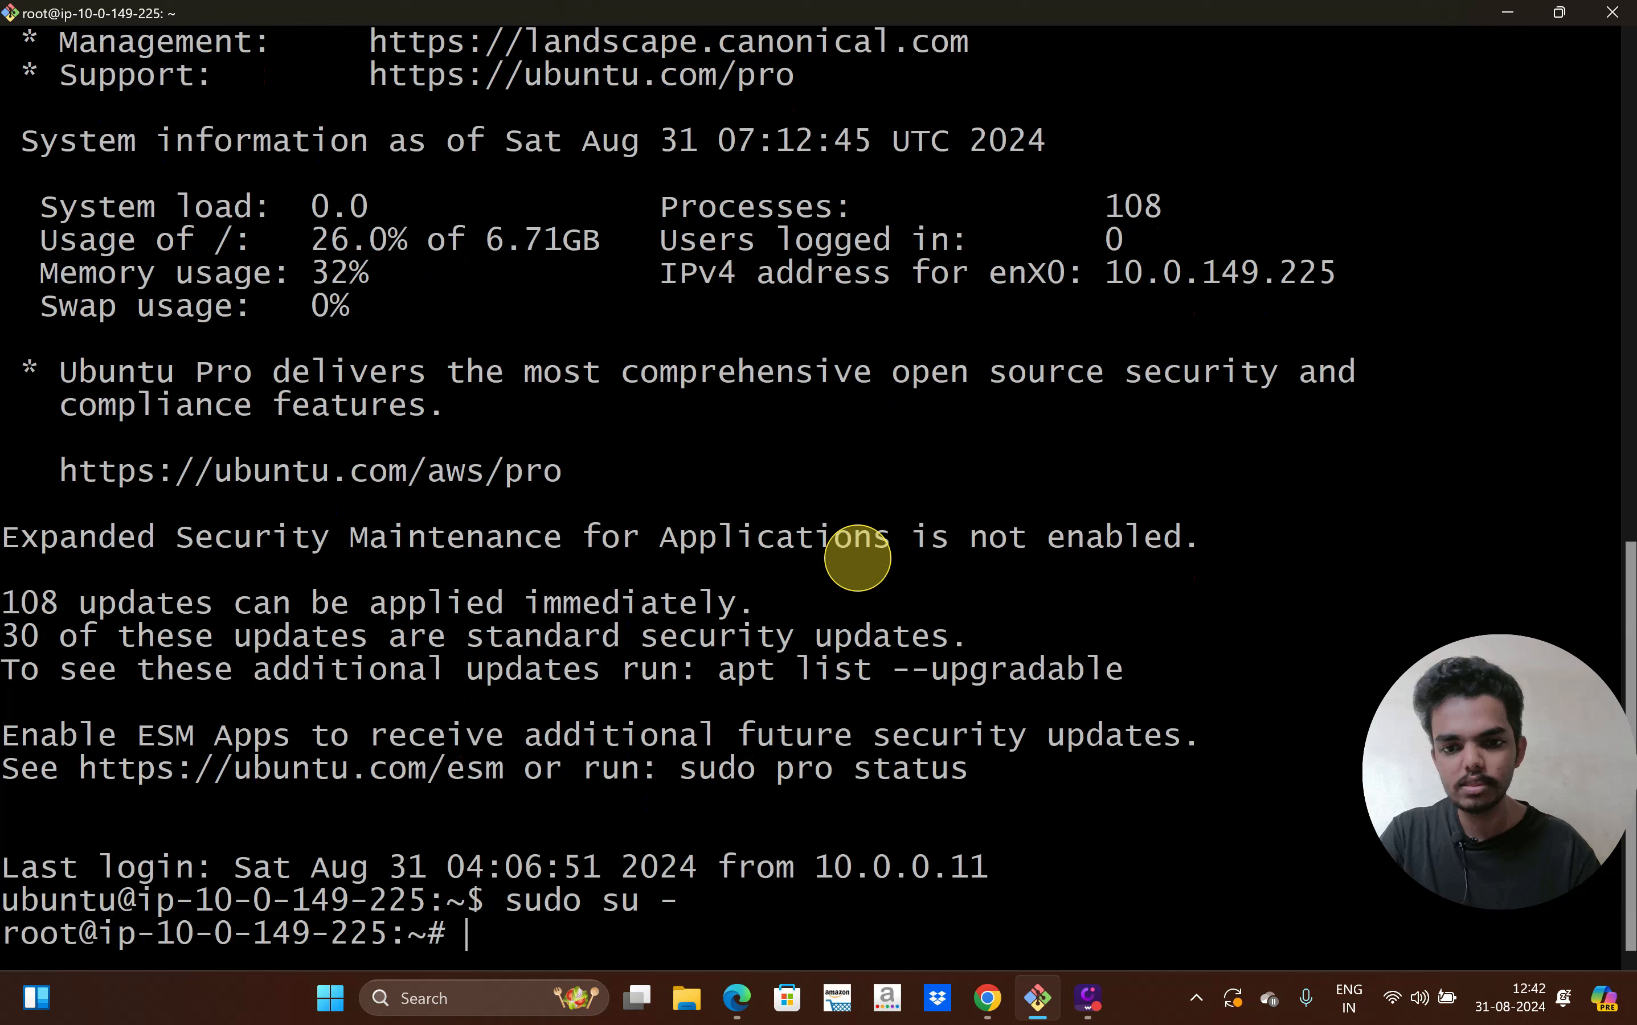
Run apt update, then install nginx, confirming with Y
{"action": "type", "text": "ap"}
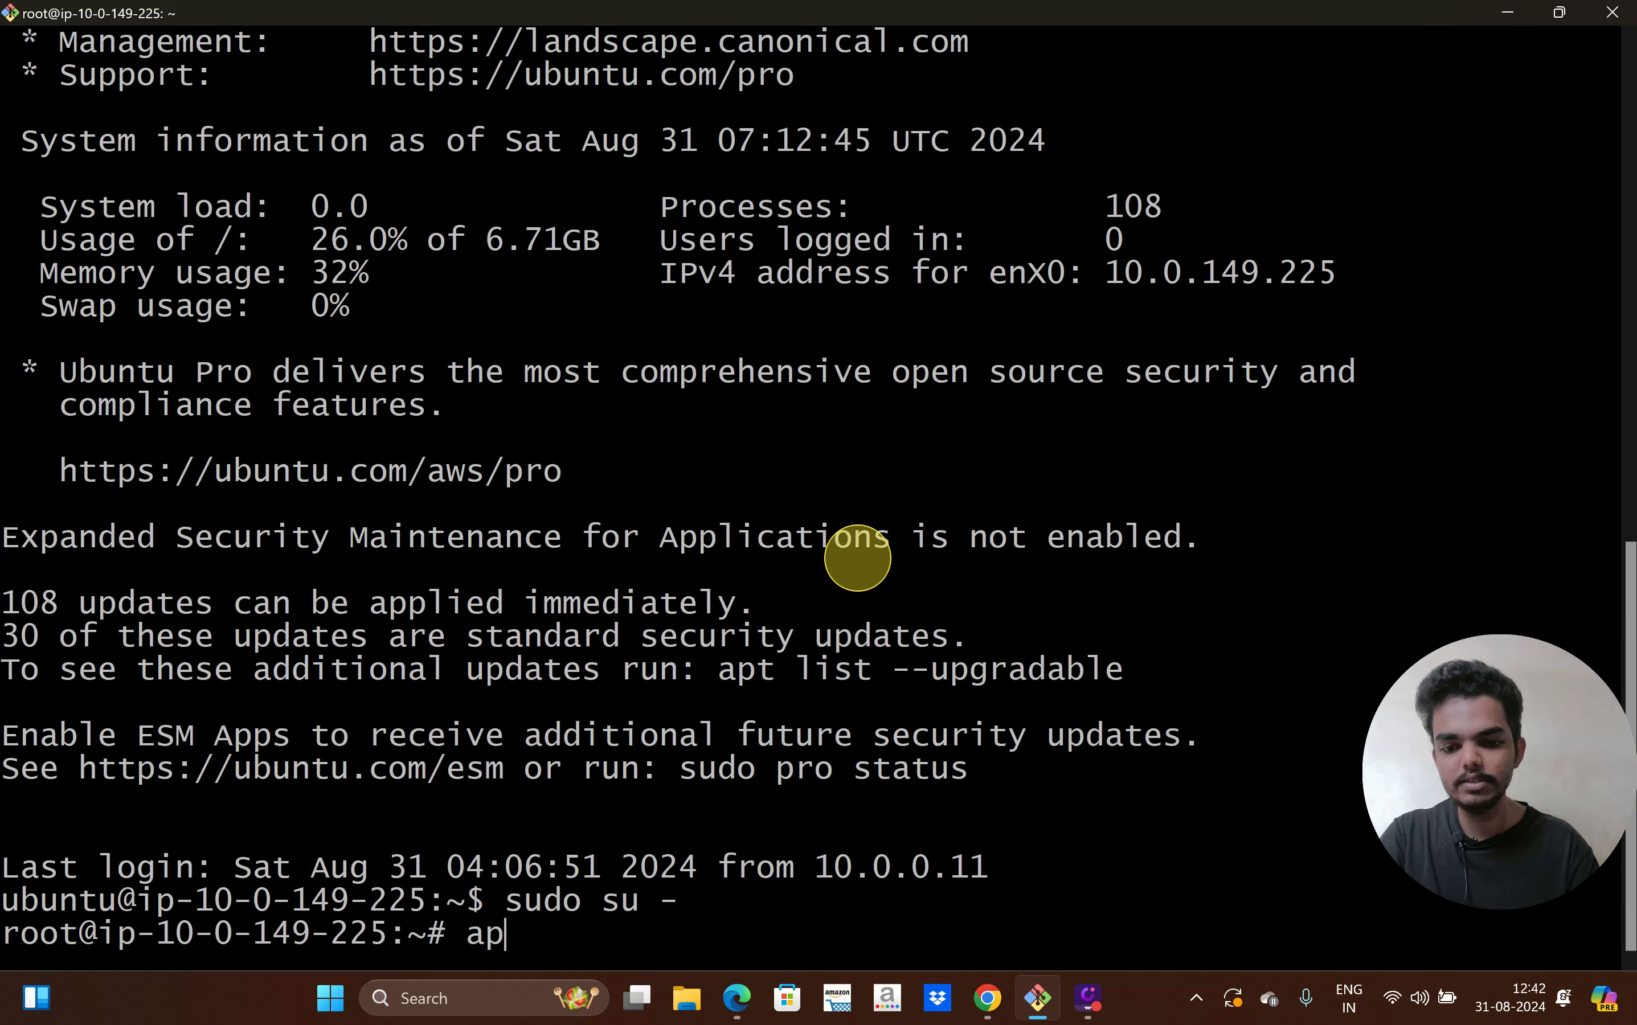
{"action": "type", "text": "t update"}
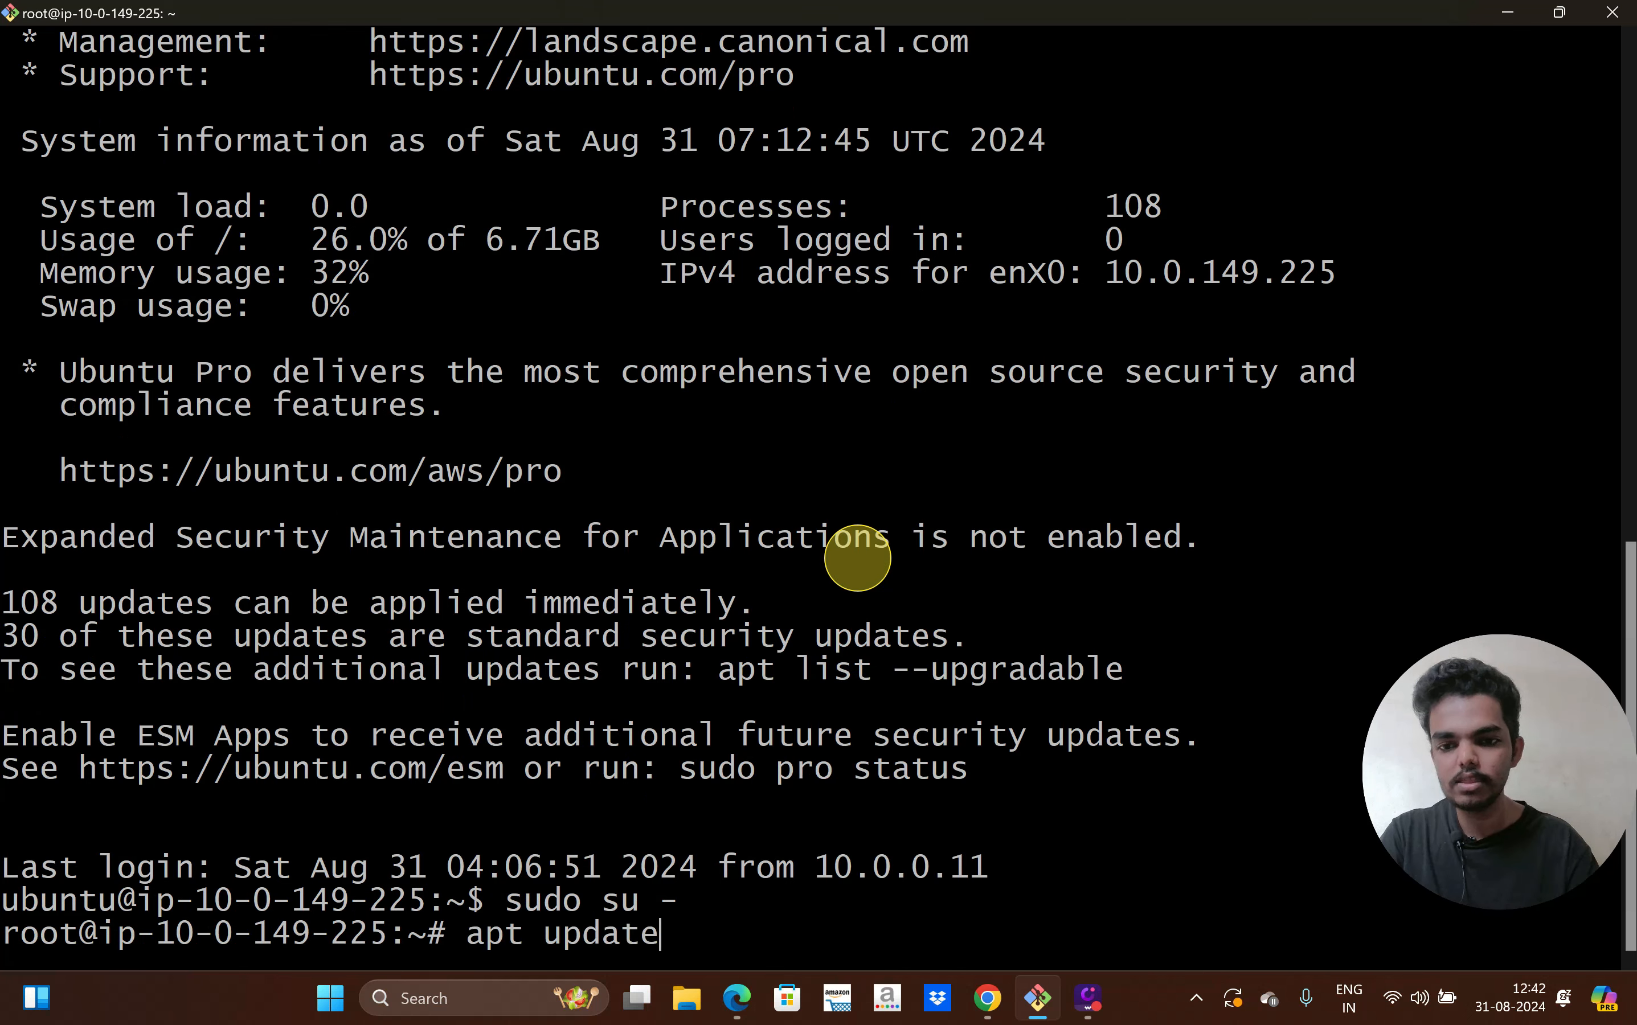
{"action": "key", "text": "Return"}
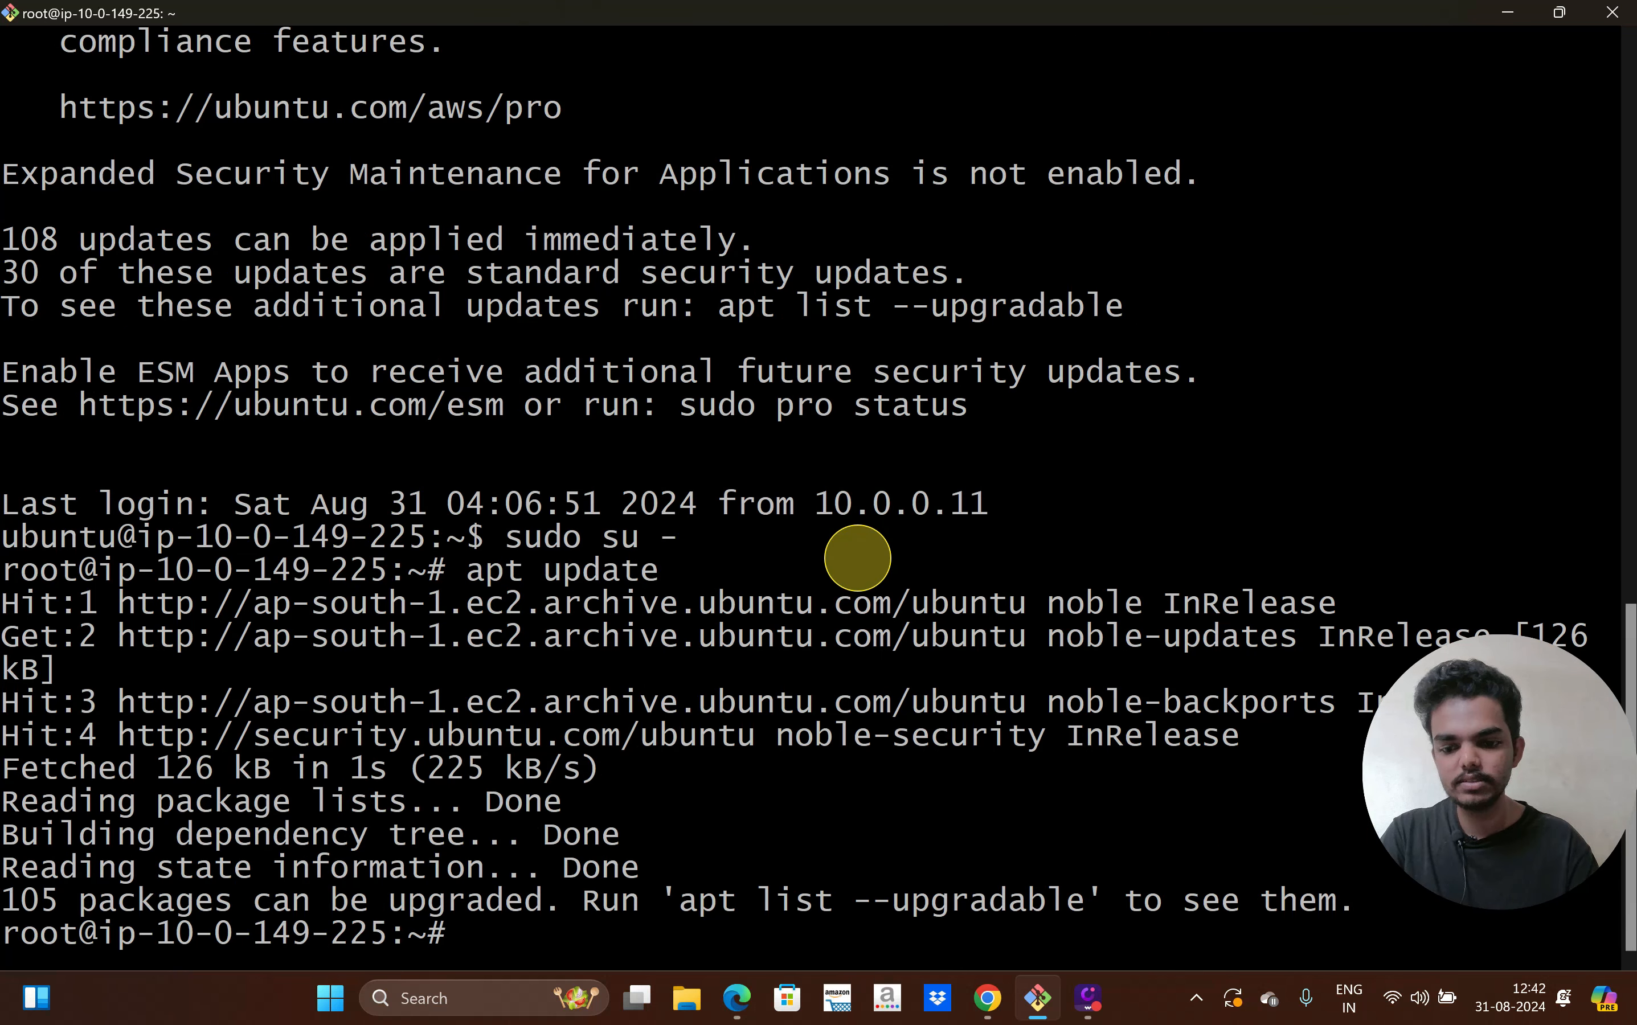
{"action": "type", "text": "apt ins"}
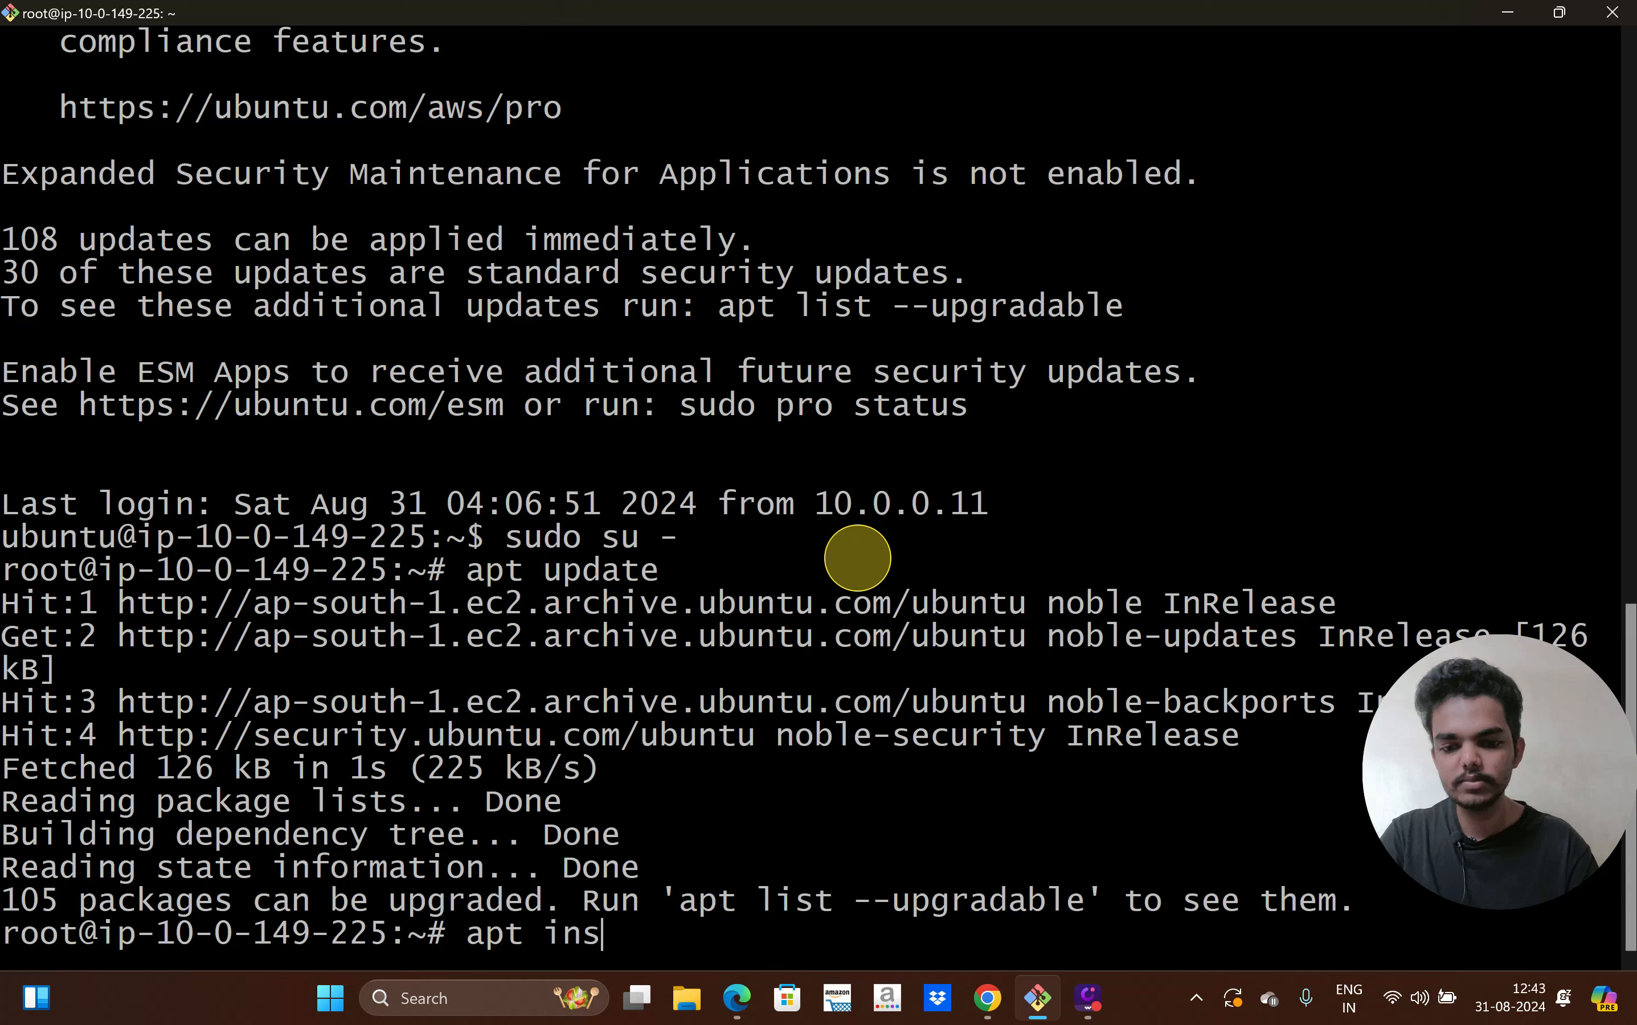
{"action": "type", "text": "tall"}
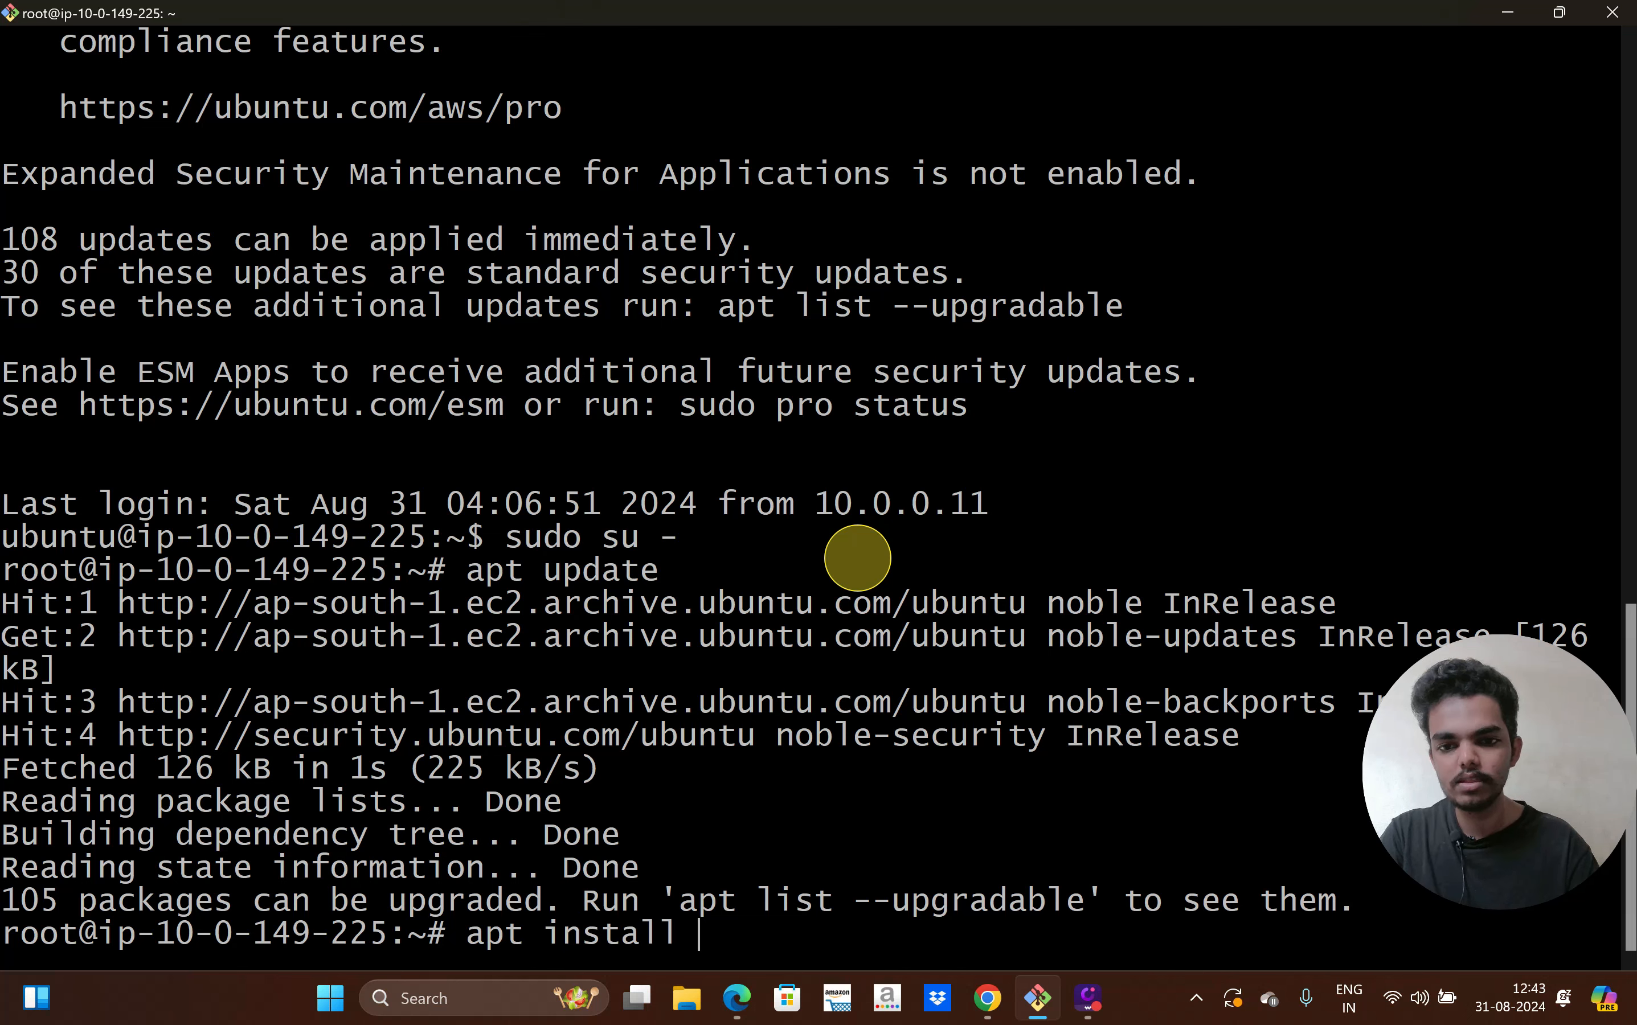
{"action": "type", "text": " nginx"}
{"action": "key", "text": "Return"}
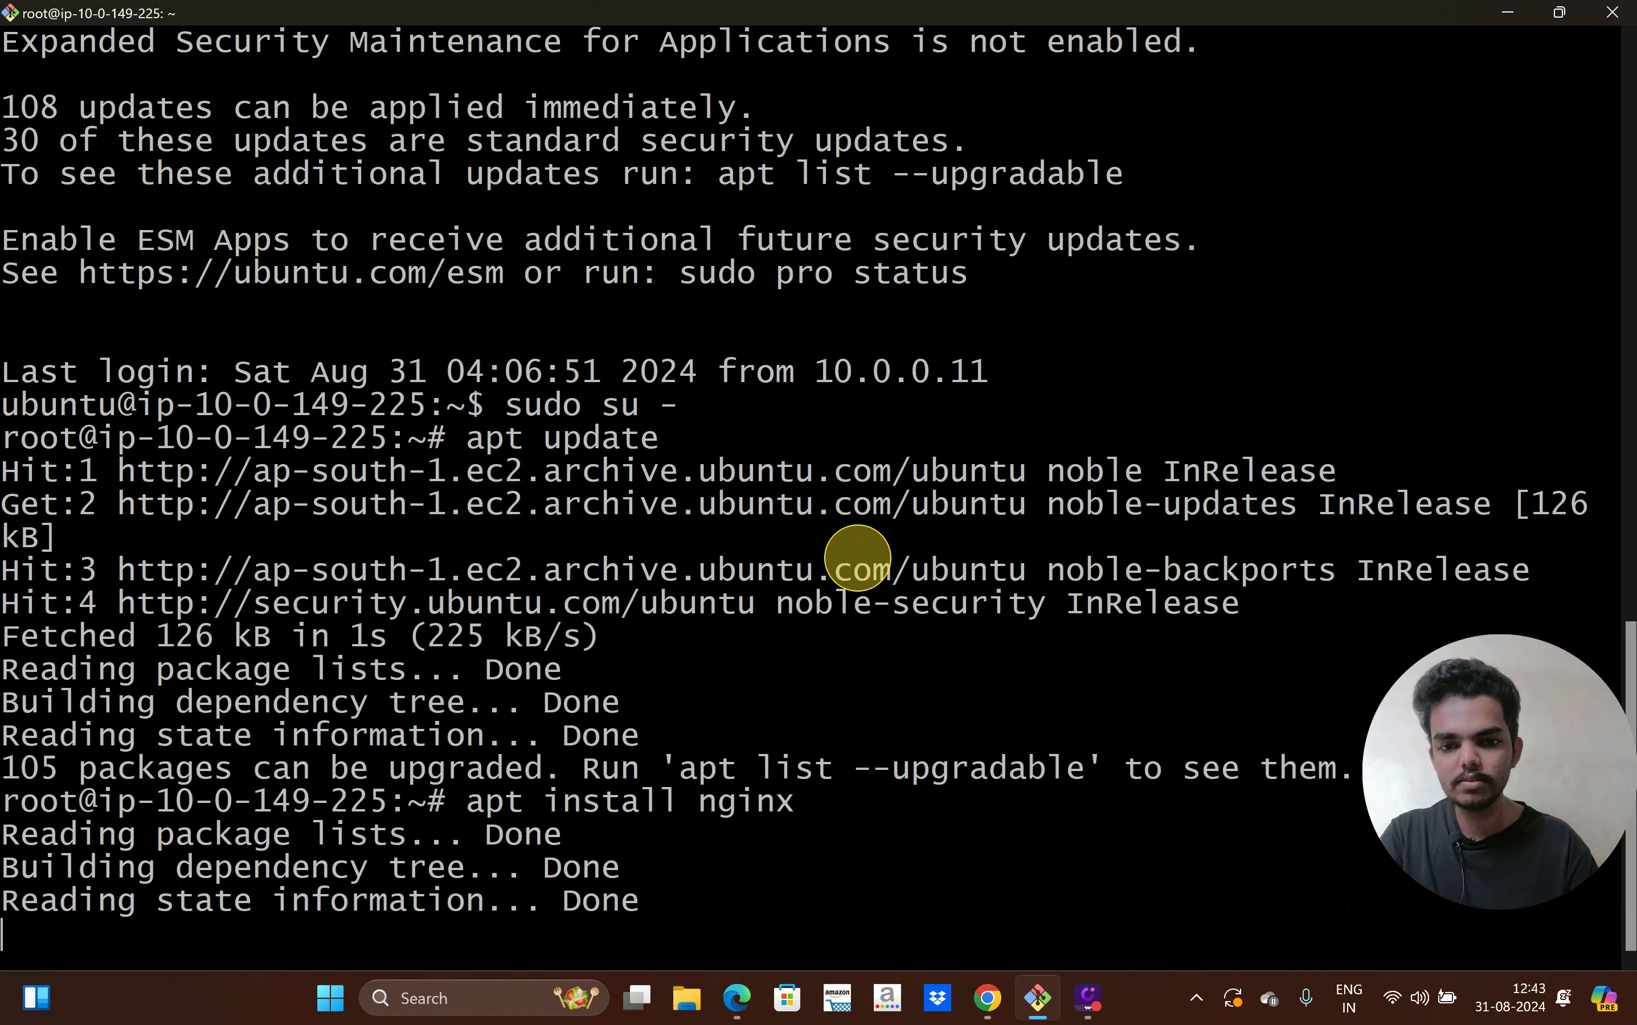
{"action": "type", "text": "Y"}
{"action": "key", "text": "Return"}
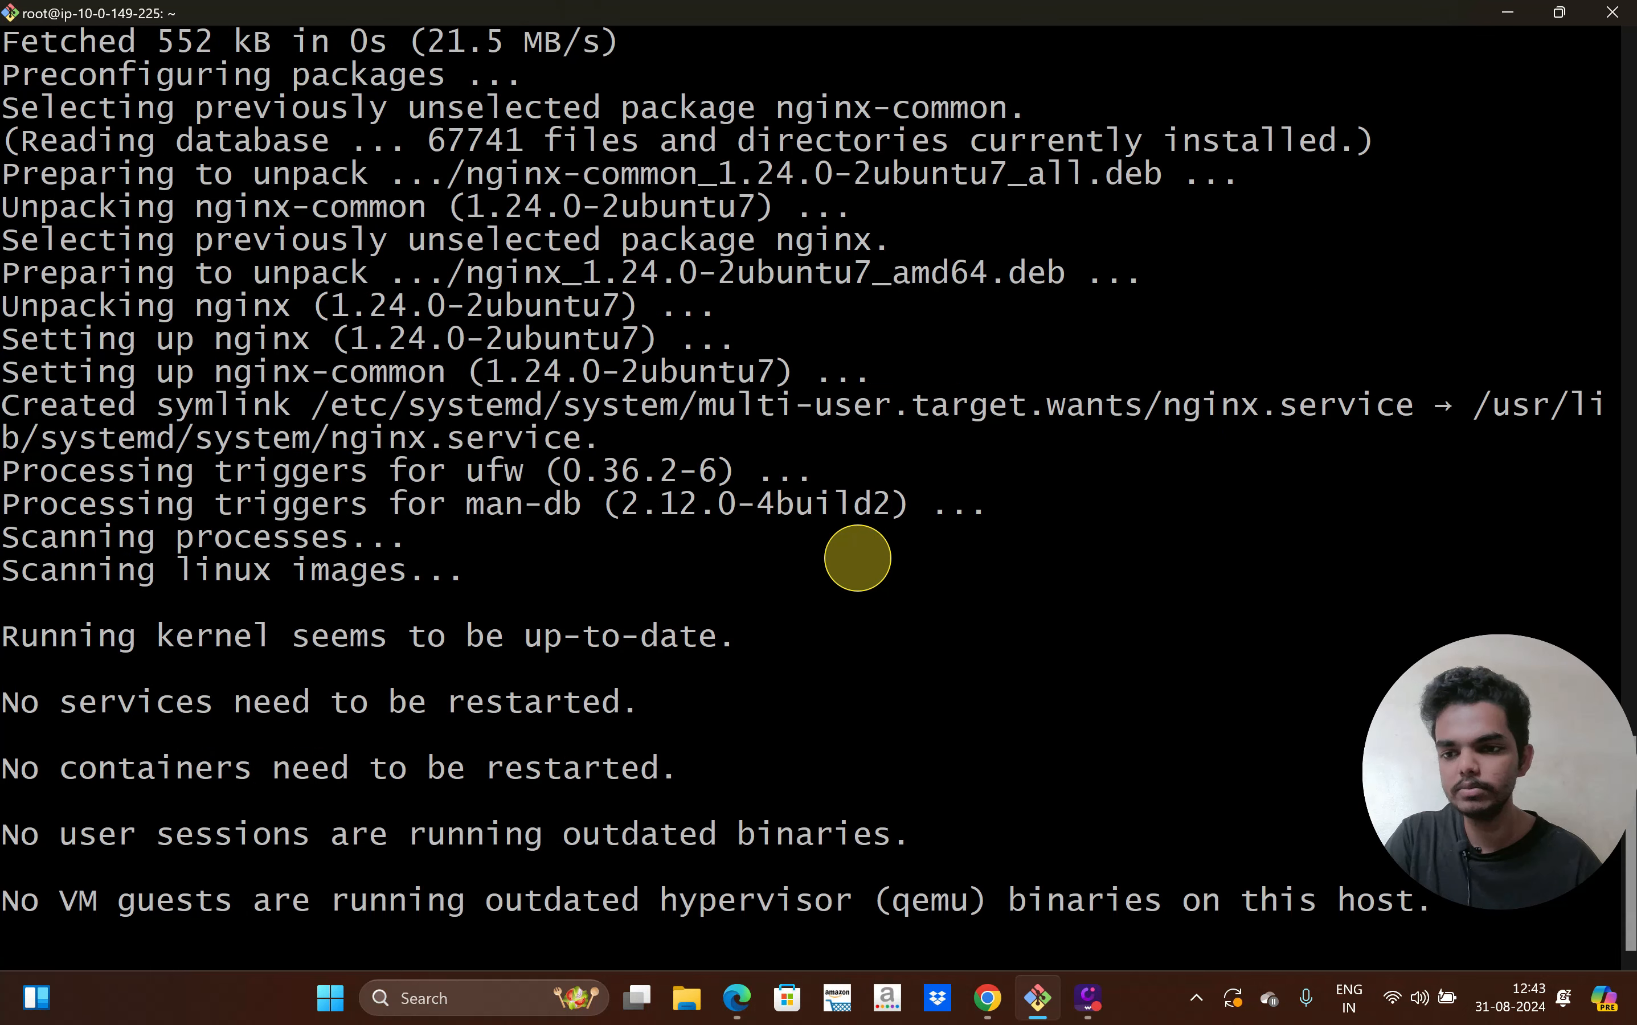
In /var/www/html, create index.html reading 'This is the Second instance' and save it with :wq
{"action": "type", "text": "d "}
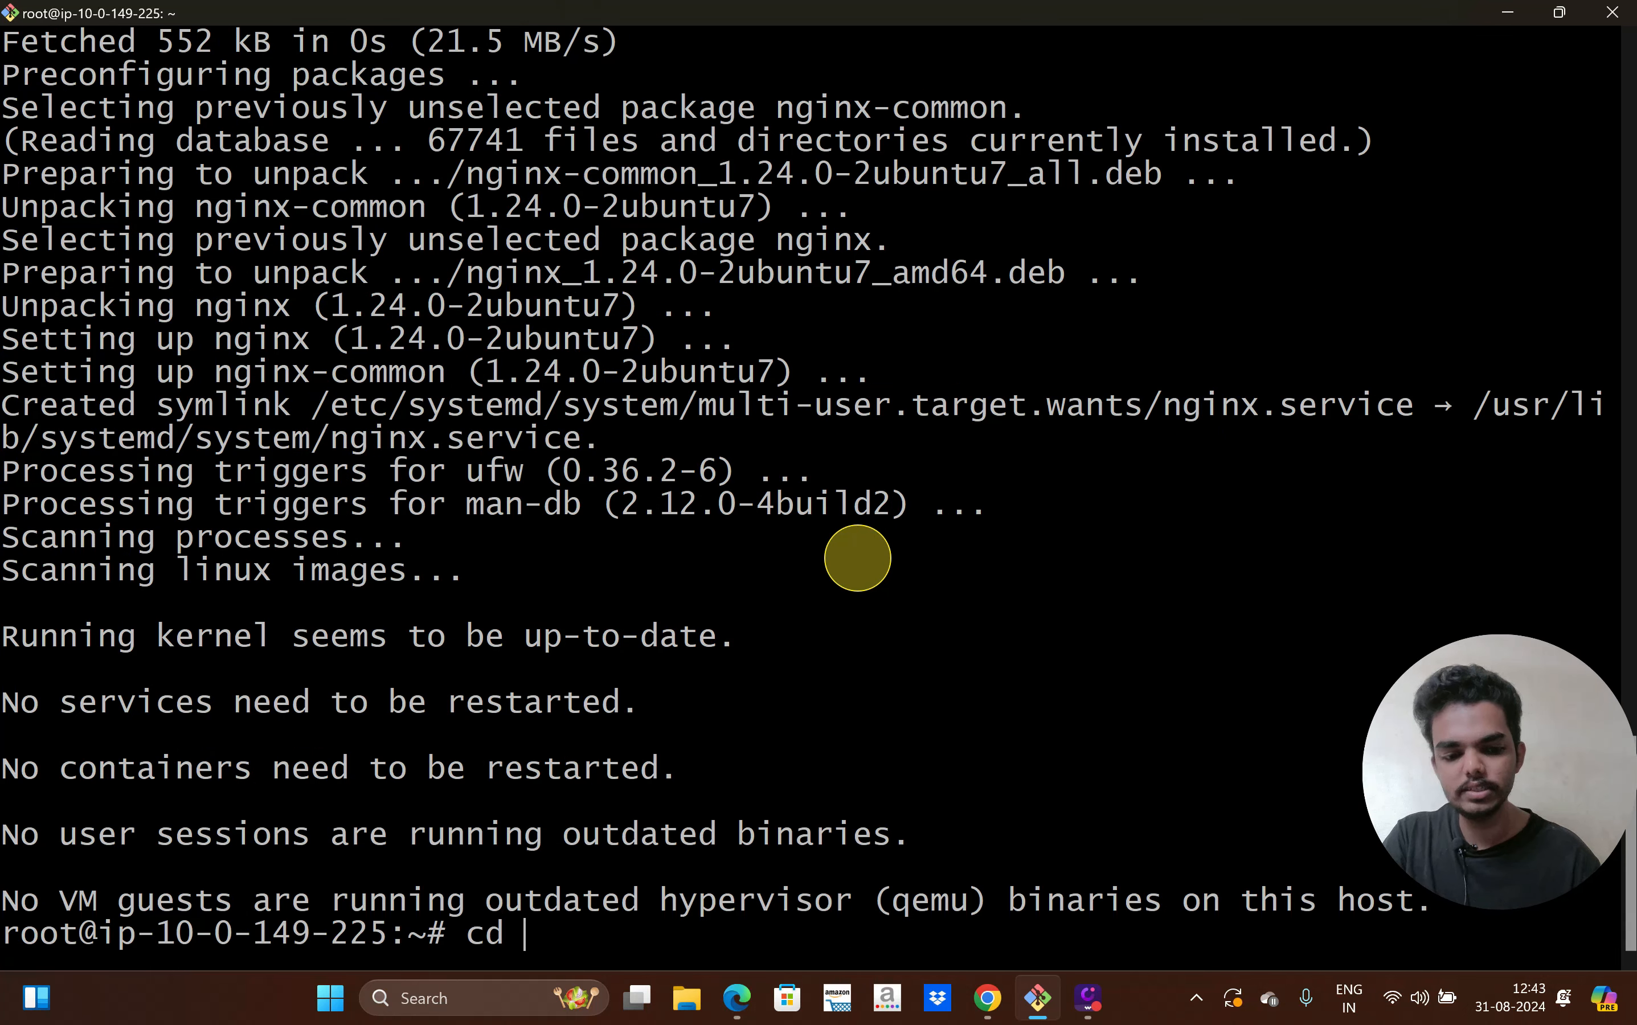
{"action": "type", "text": "/vat"}
{"action": "type", "text": "/var/"}
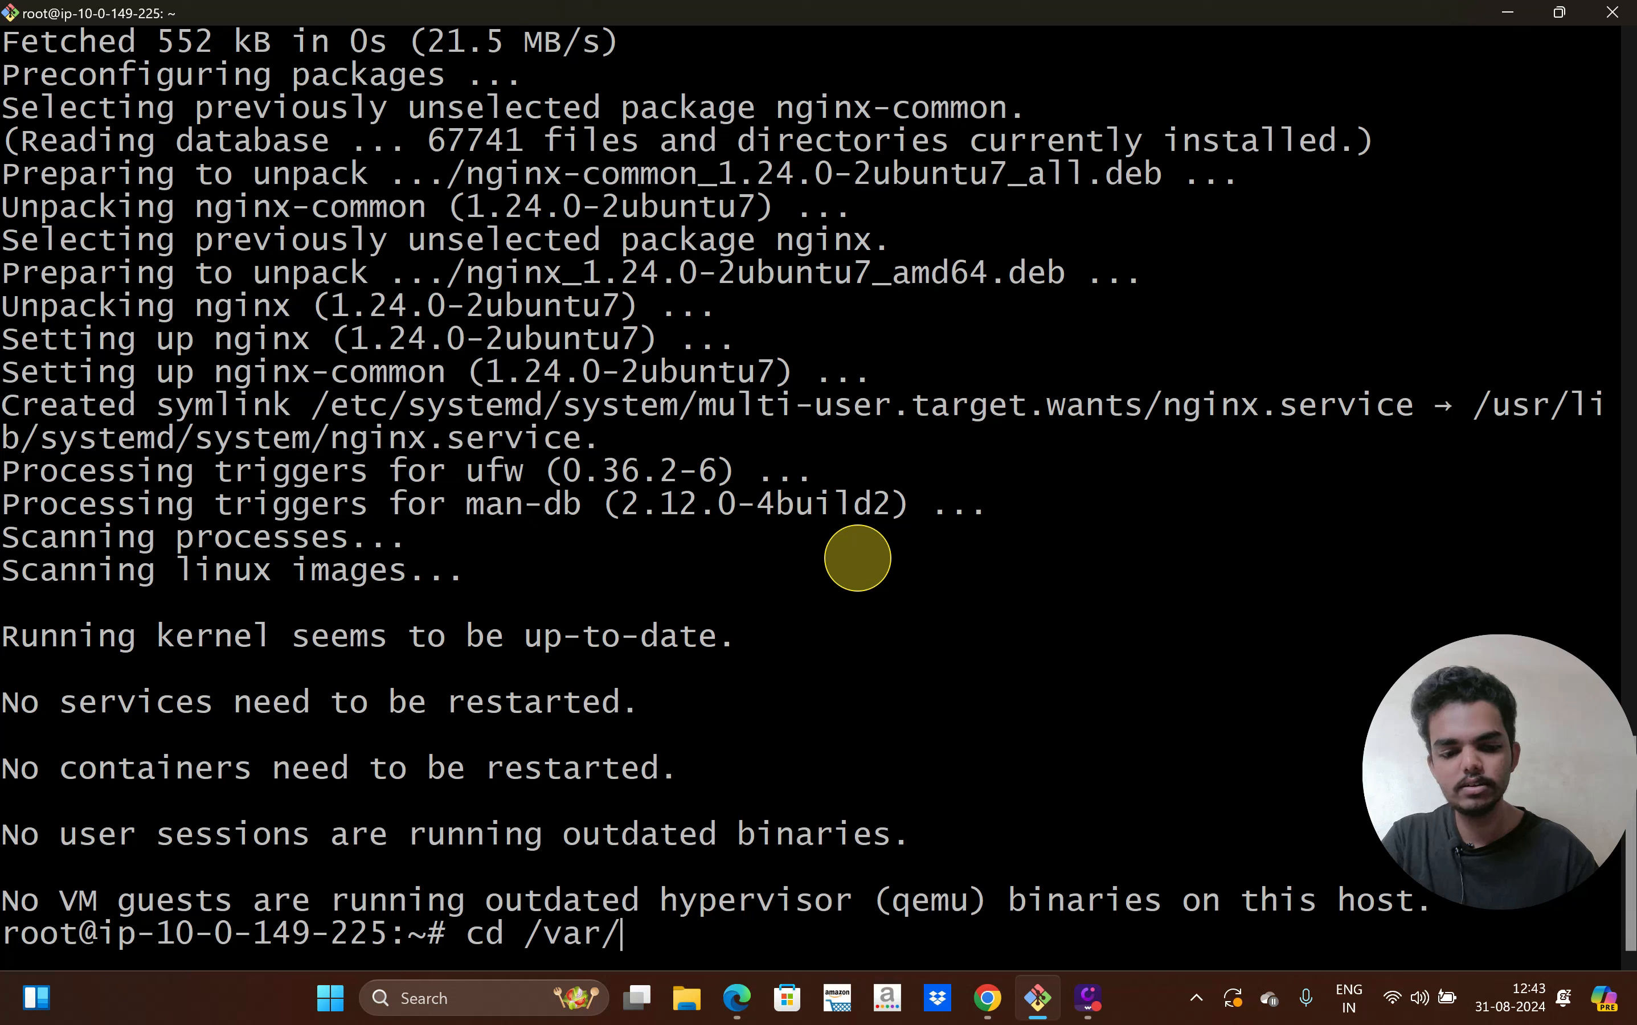
{"action": "type", "text": "www/html/"}
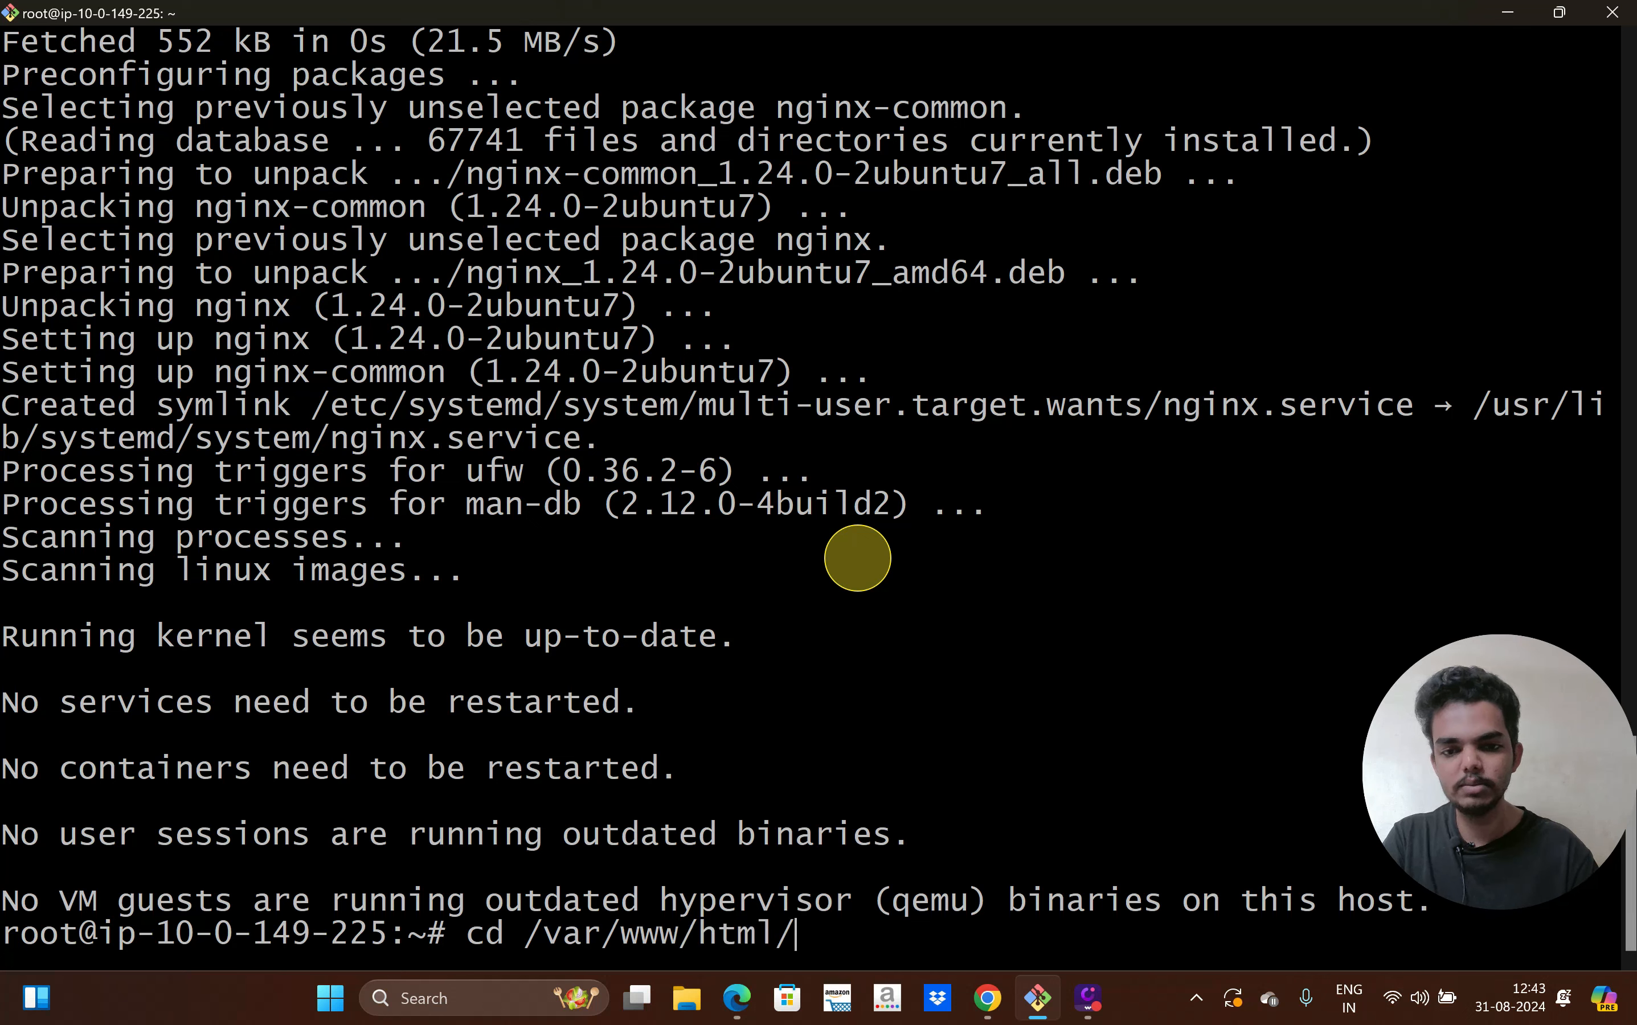
{"action": "key", "text": "Return"}
{"action": "type", "text": "vi i"}
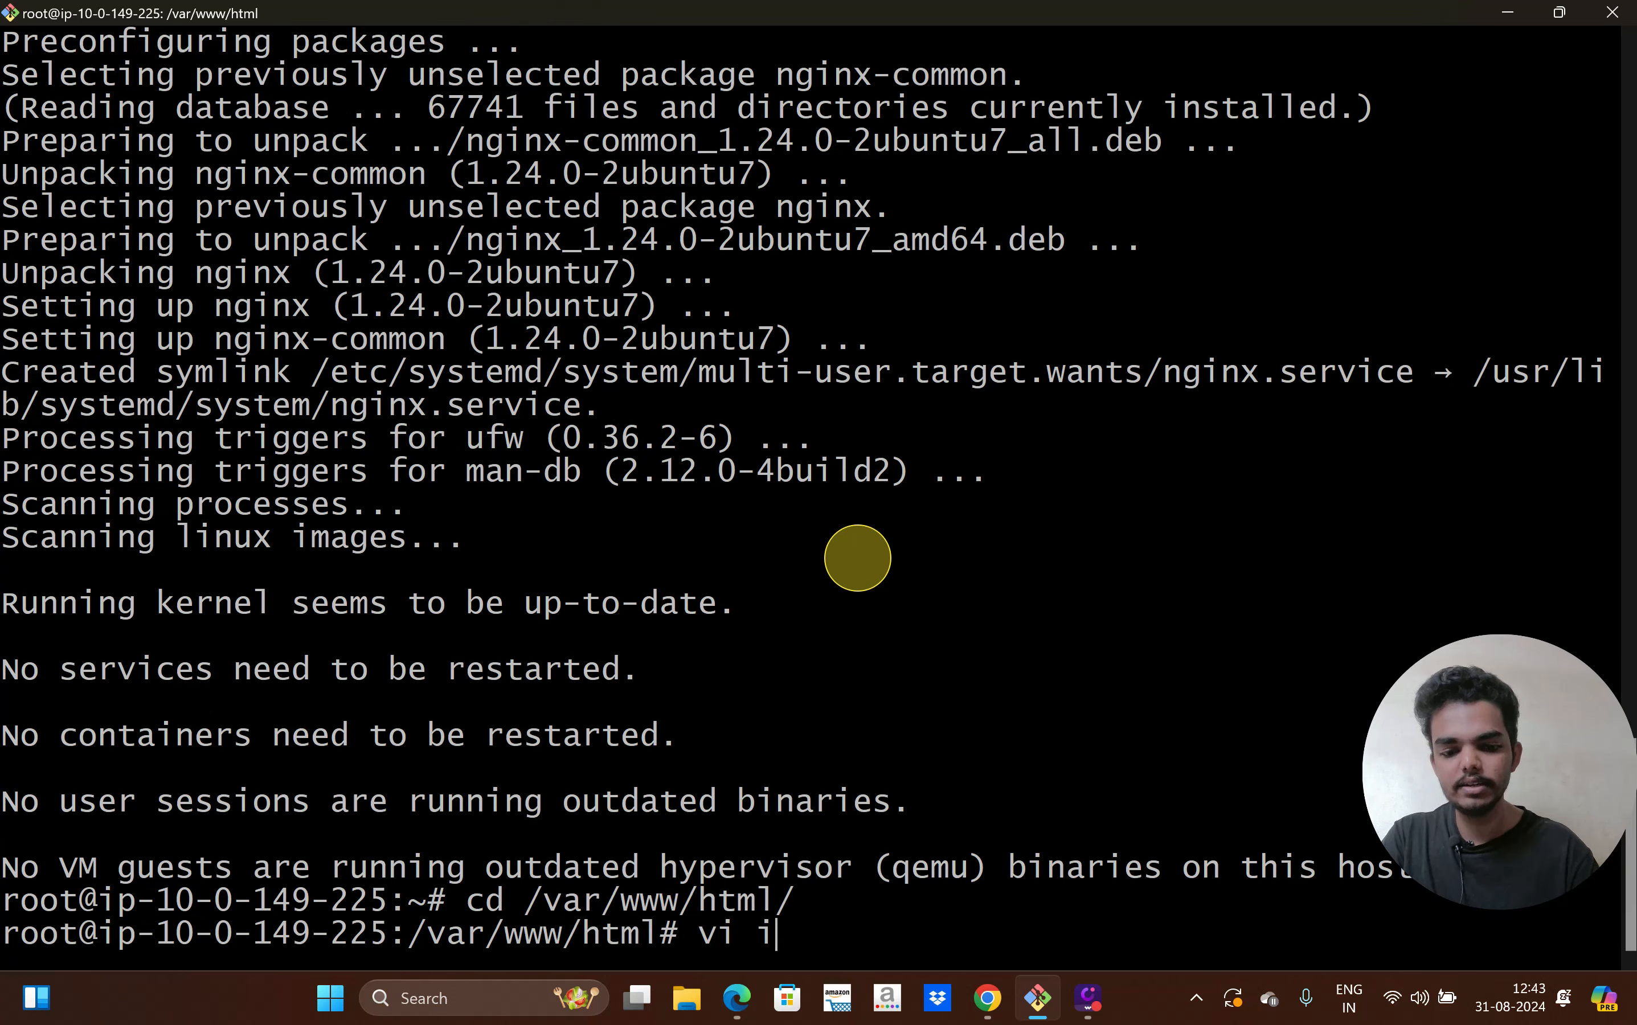
{"action": "type", "text": "ndex.h"}
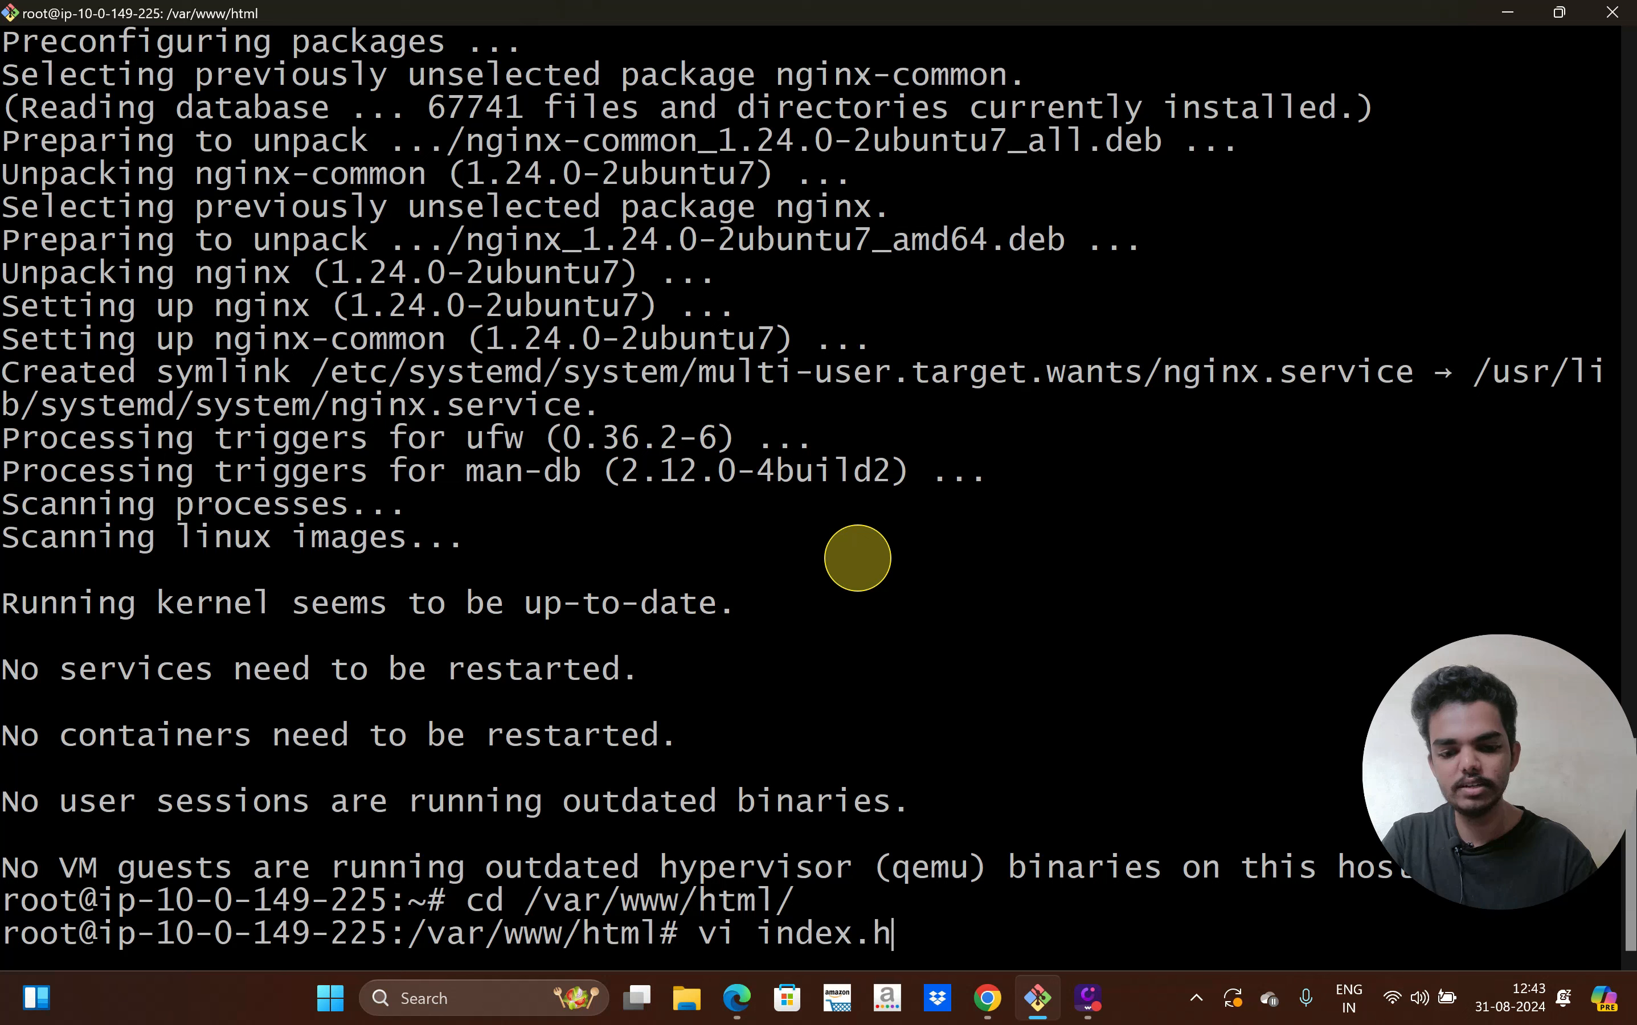
{"action": "type", "text": "tml"}
{"action": "key", "text": "Return"}
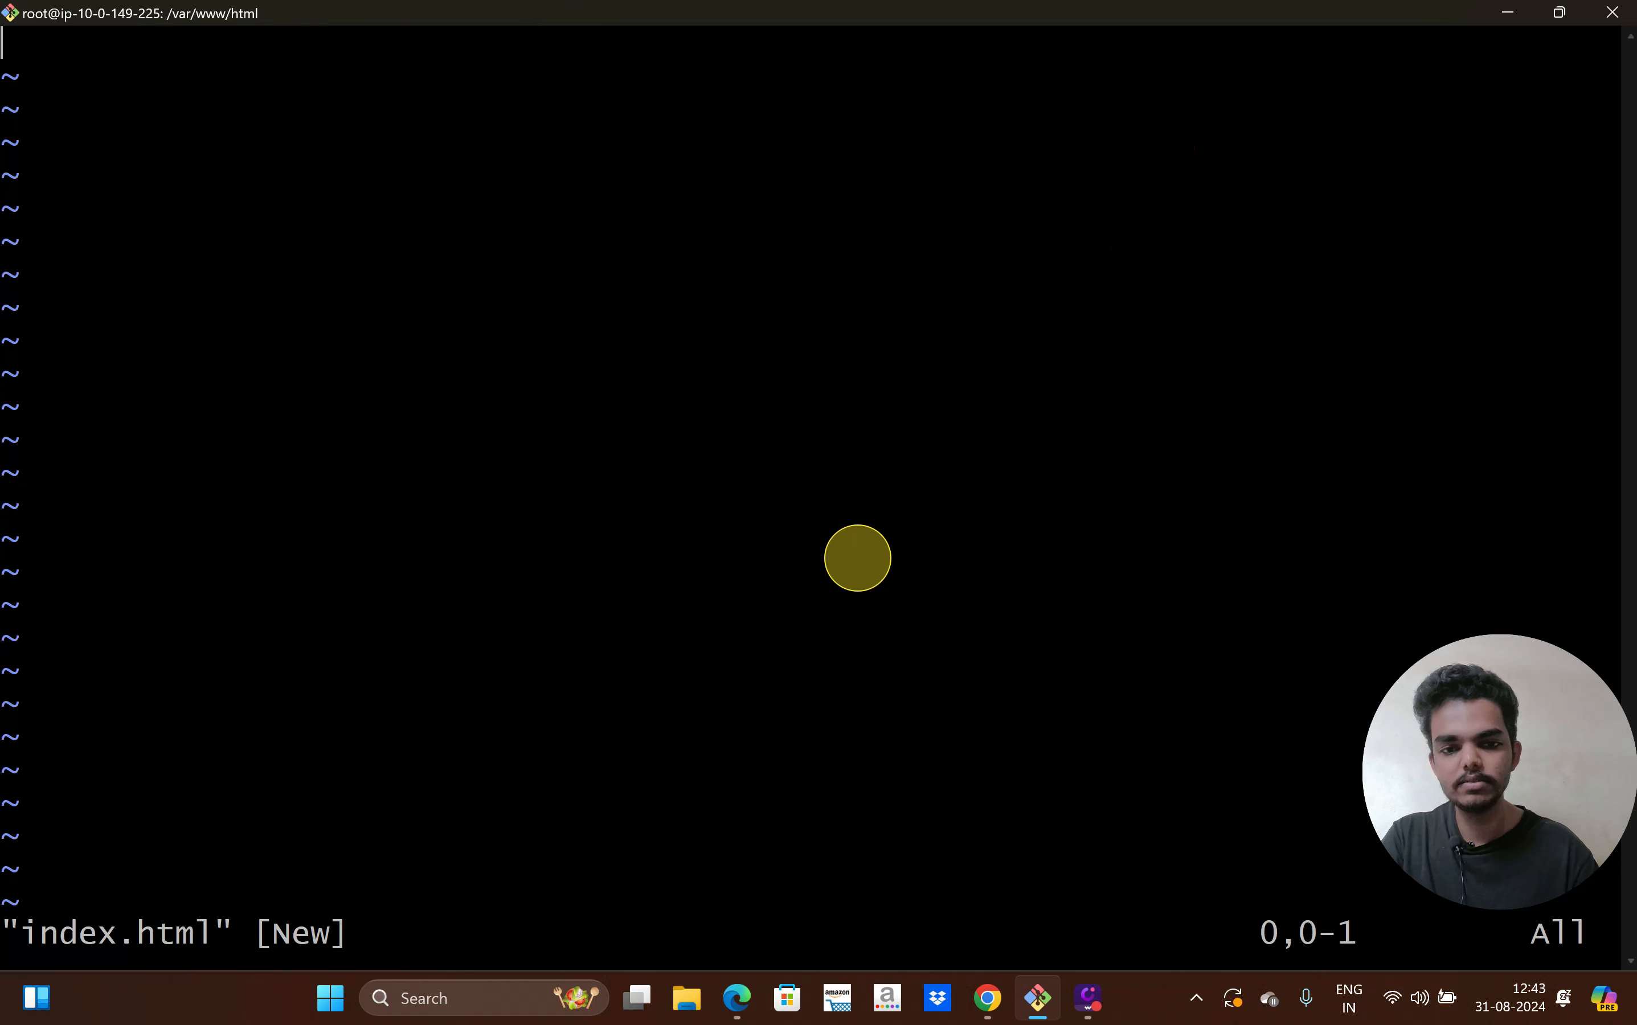
{"action": "type", "text": "iThis is the Second instance"}
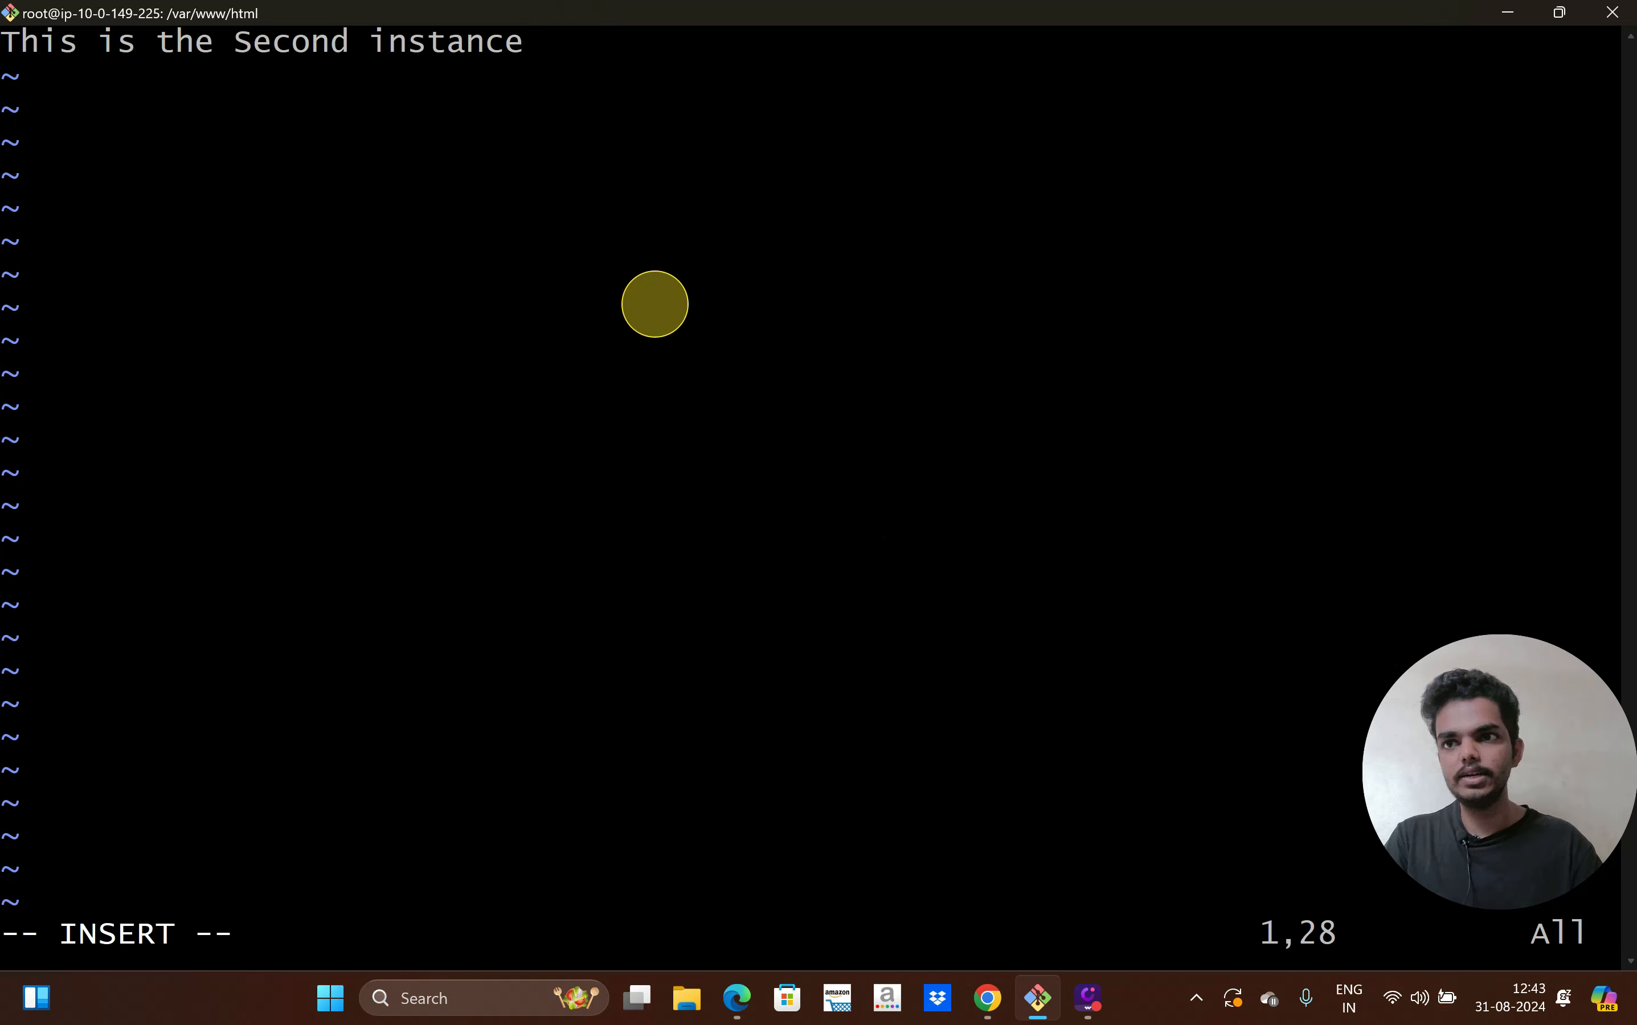
{"action": "key", "text": "Escape"}
{"action": "type", "text": ":"}
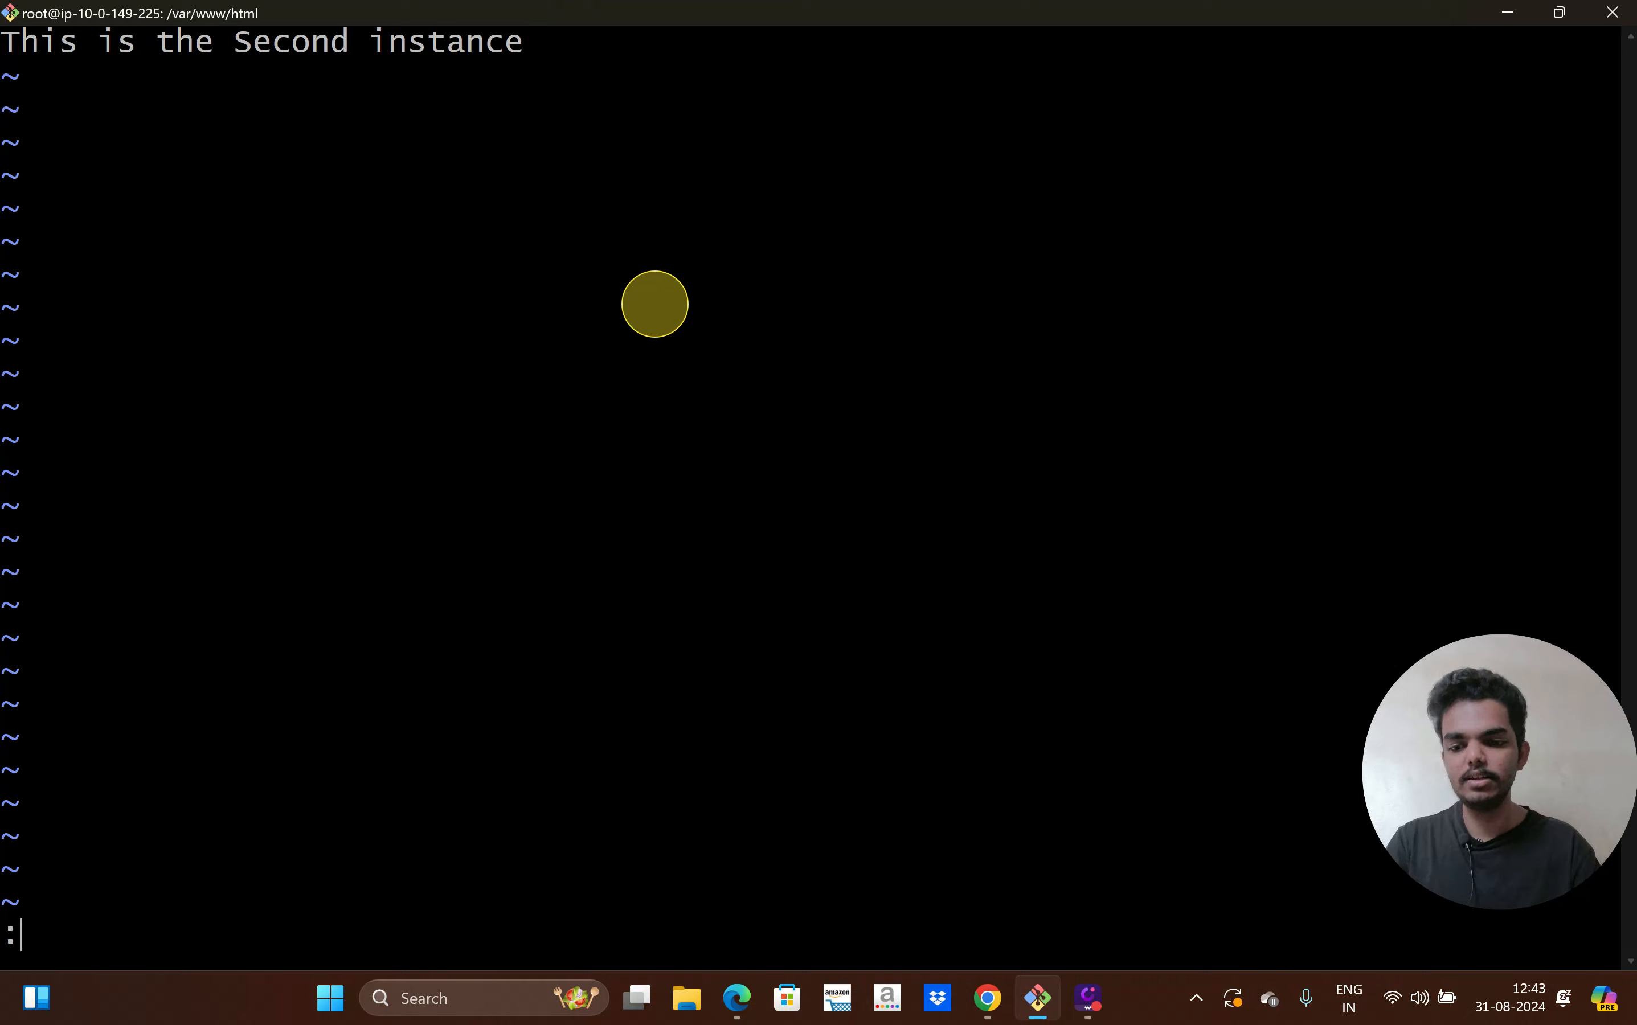
{"action": "type", "text": "wq"}
{"action": "key", "text": "Return"}
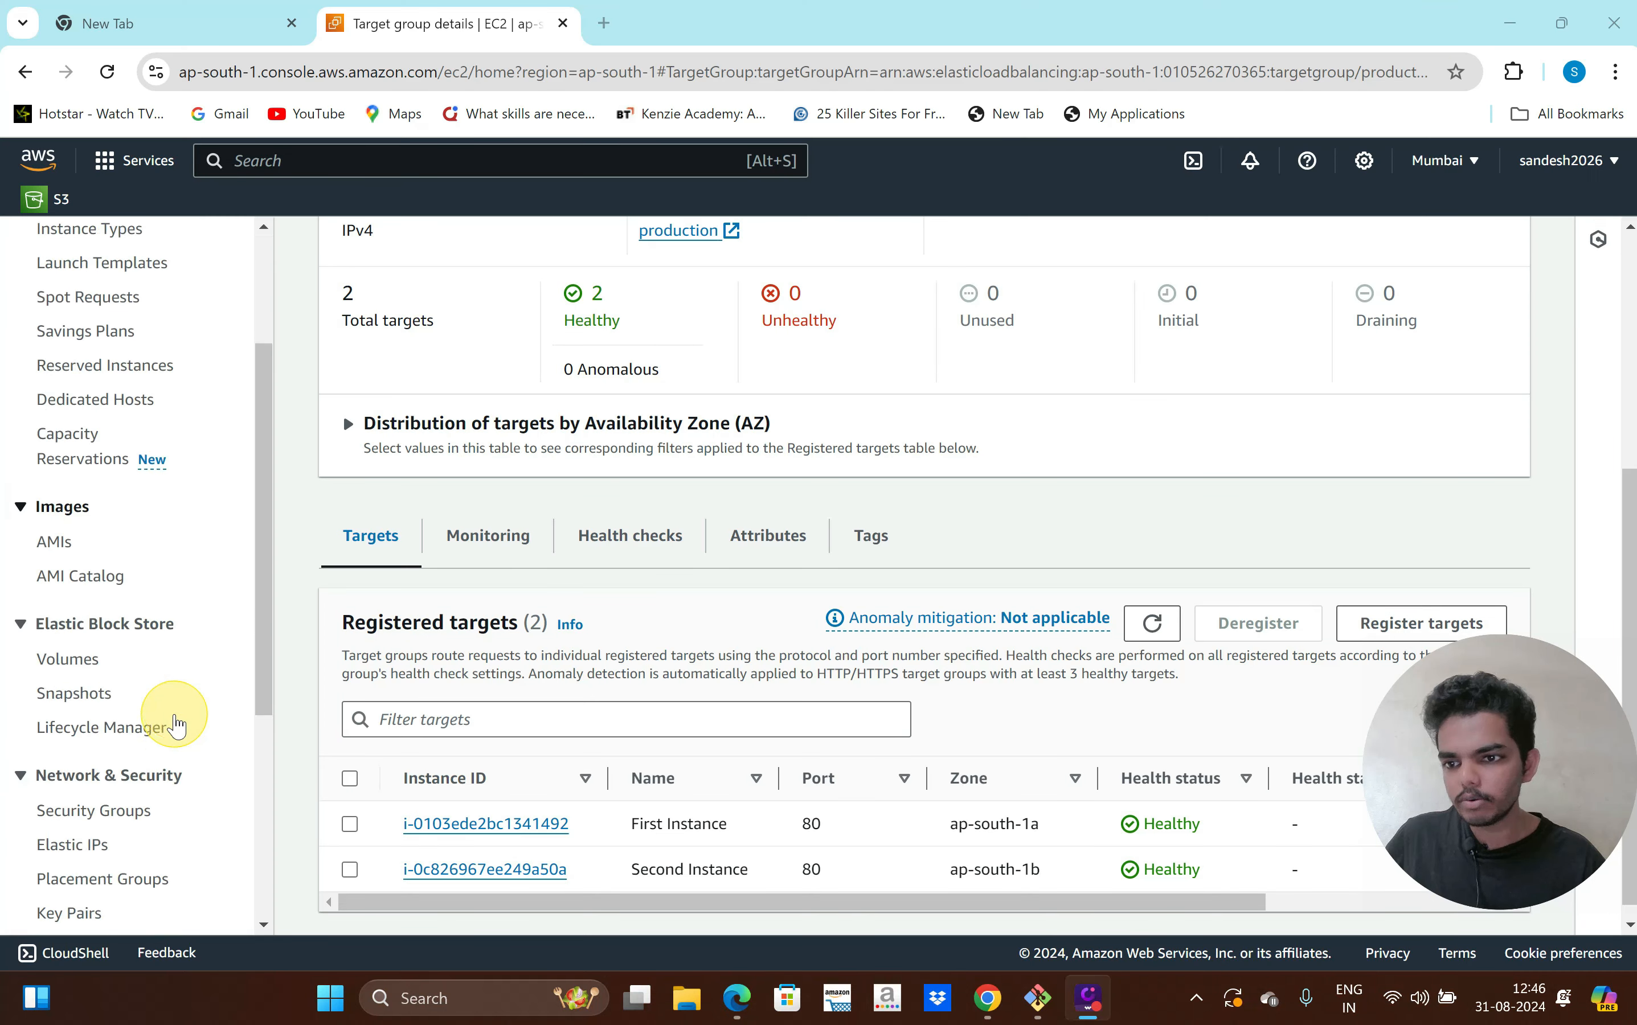
Copy the DNS name of the 'production' load balancer and start a blank browser tab
{"action": "scroll", "coordinate": [170, 746], "scroll_direction": "down", "scroll_amount": 4}
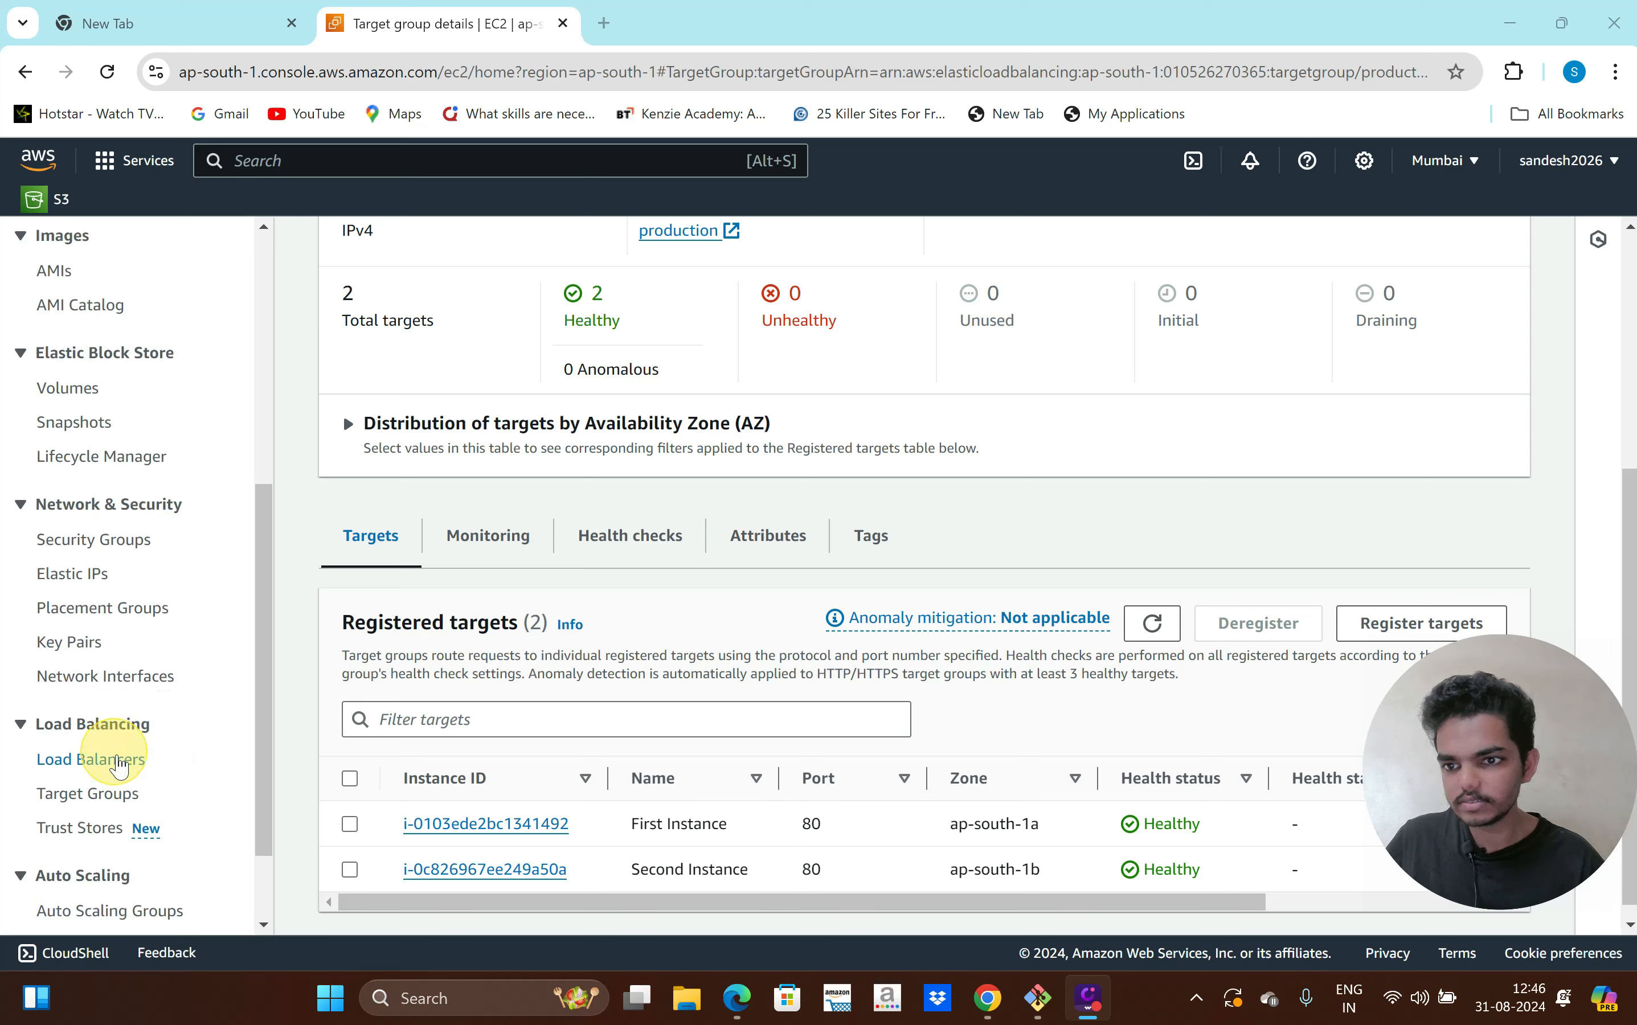
{"action": "left_click", "coordinate": [108, 758]}
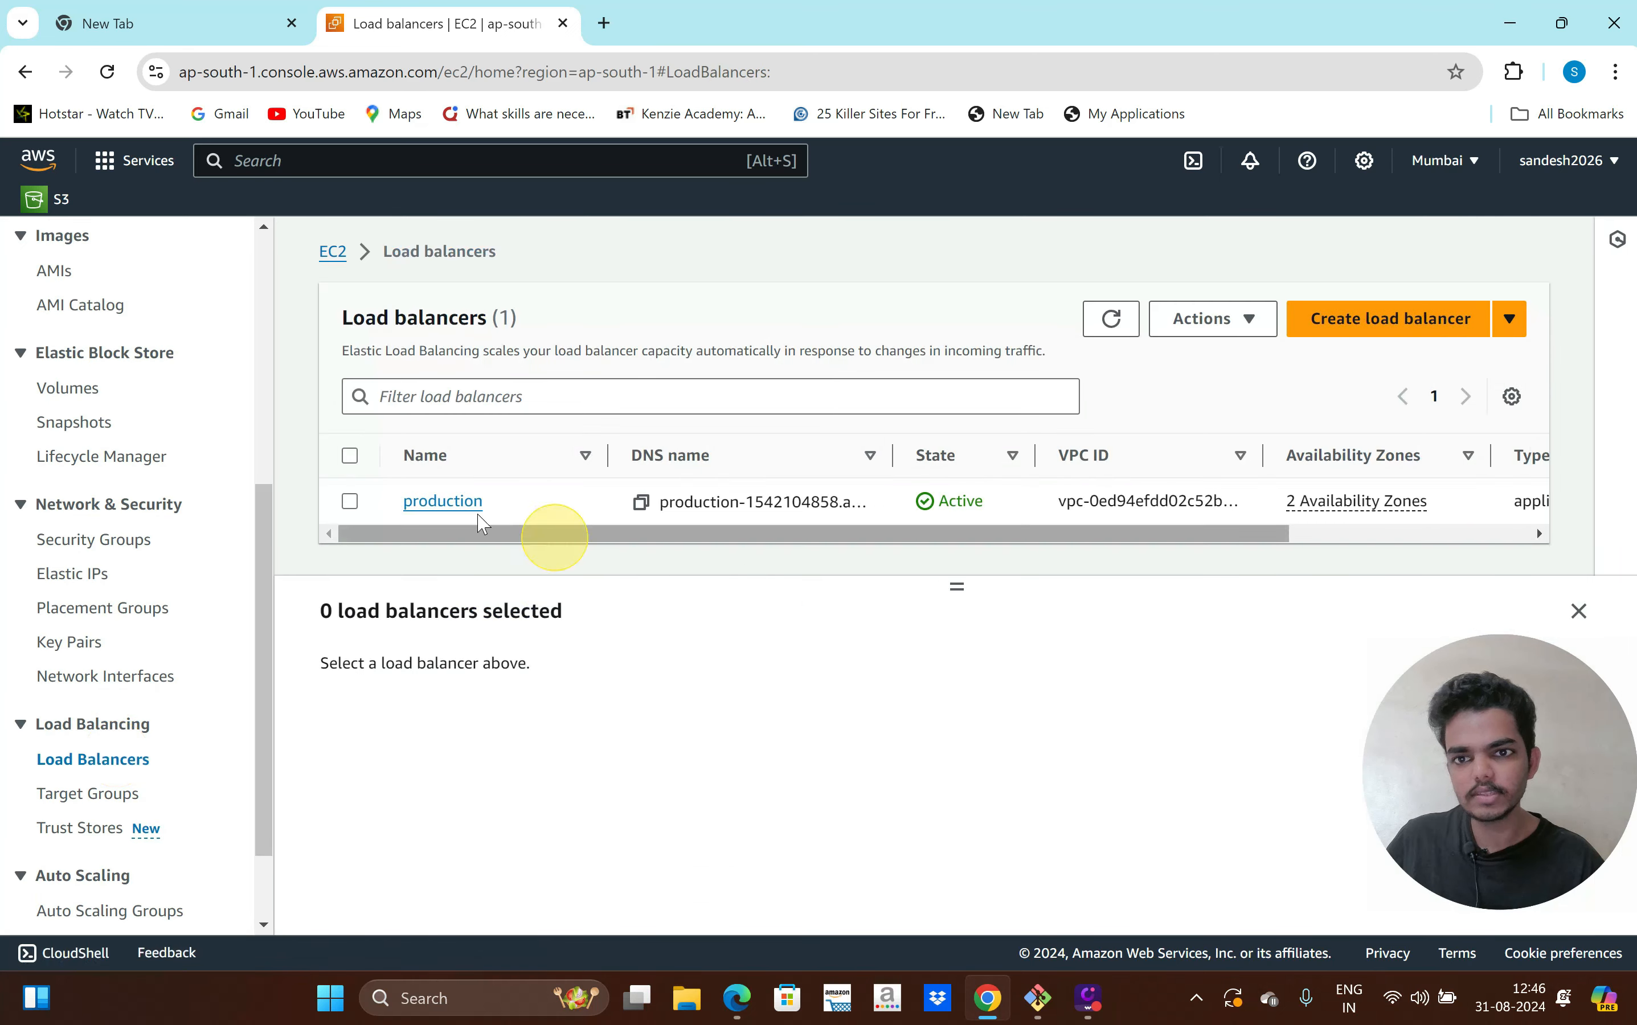
{"action": "left_click", "coordinate": [465, 503]}
{"action": "scroll", "coordinate": [651, 563], "scroll_direction": "down", "scroll_amount": 3}
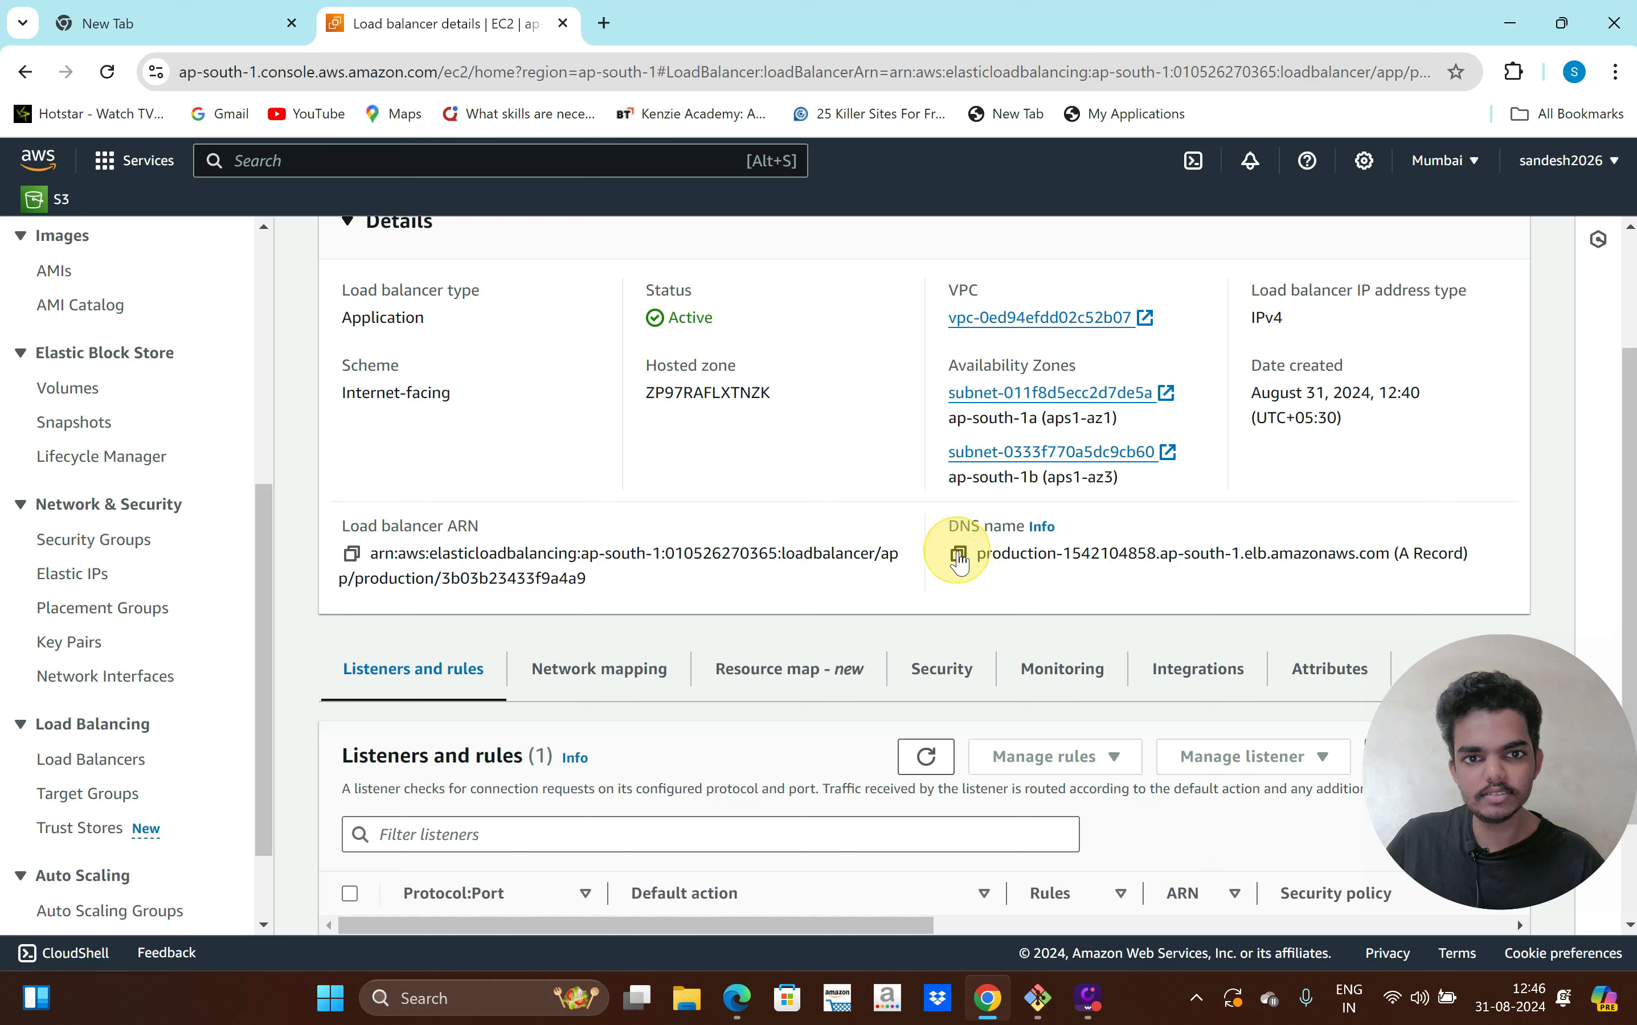
{"action": "left_click", "coordinate": [959, 555]}
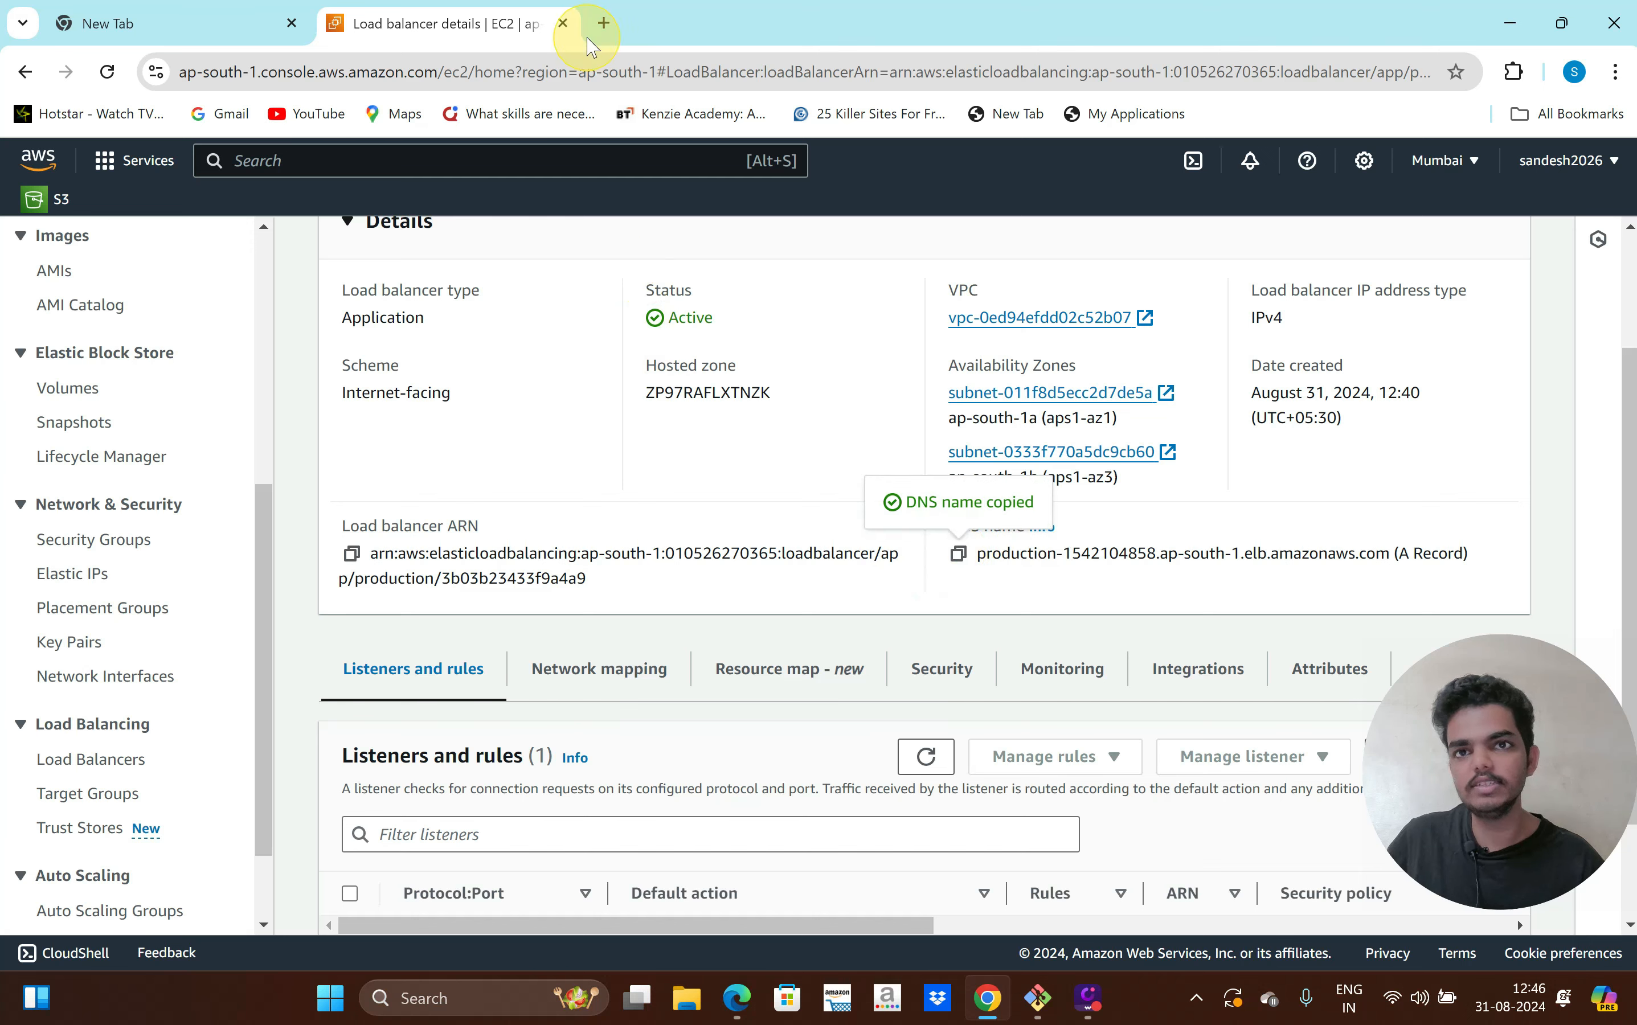
{"action": "left_click", "coordinate": [604, 23]}
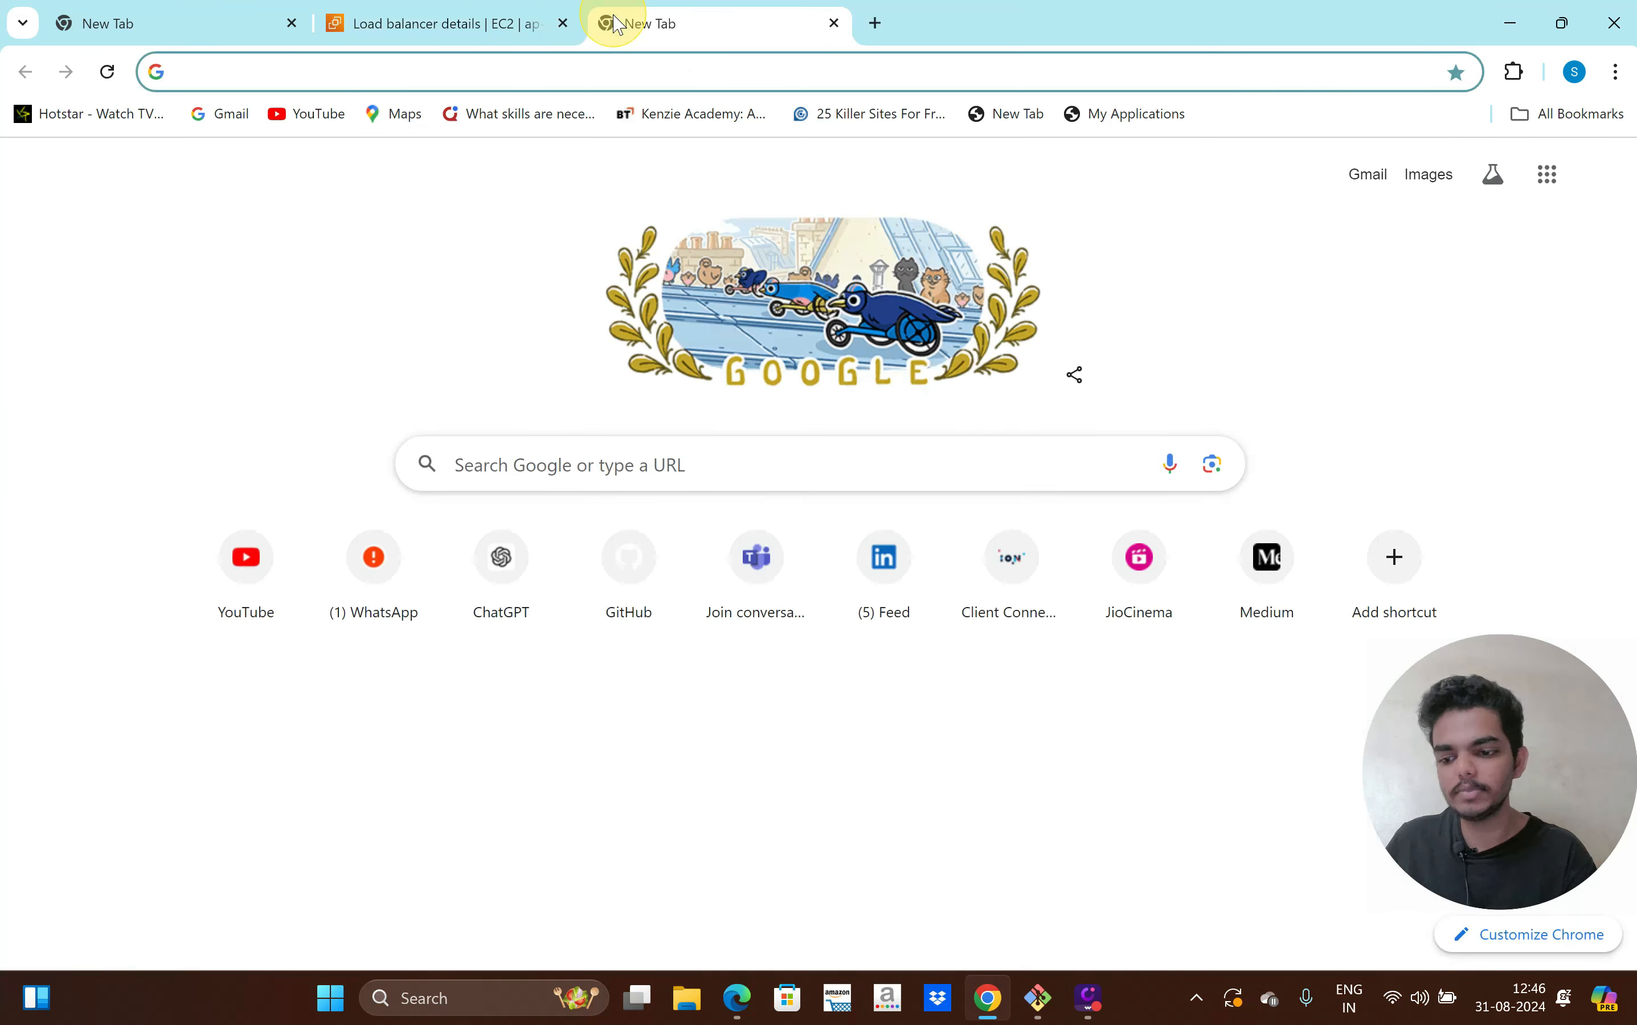
Paste the copied DNS name into the address bar and load the load balancer's page
{"action": "key", "text": "ctrl+v"}
{"action": "key", "text": "Return"}
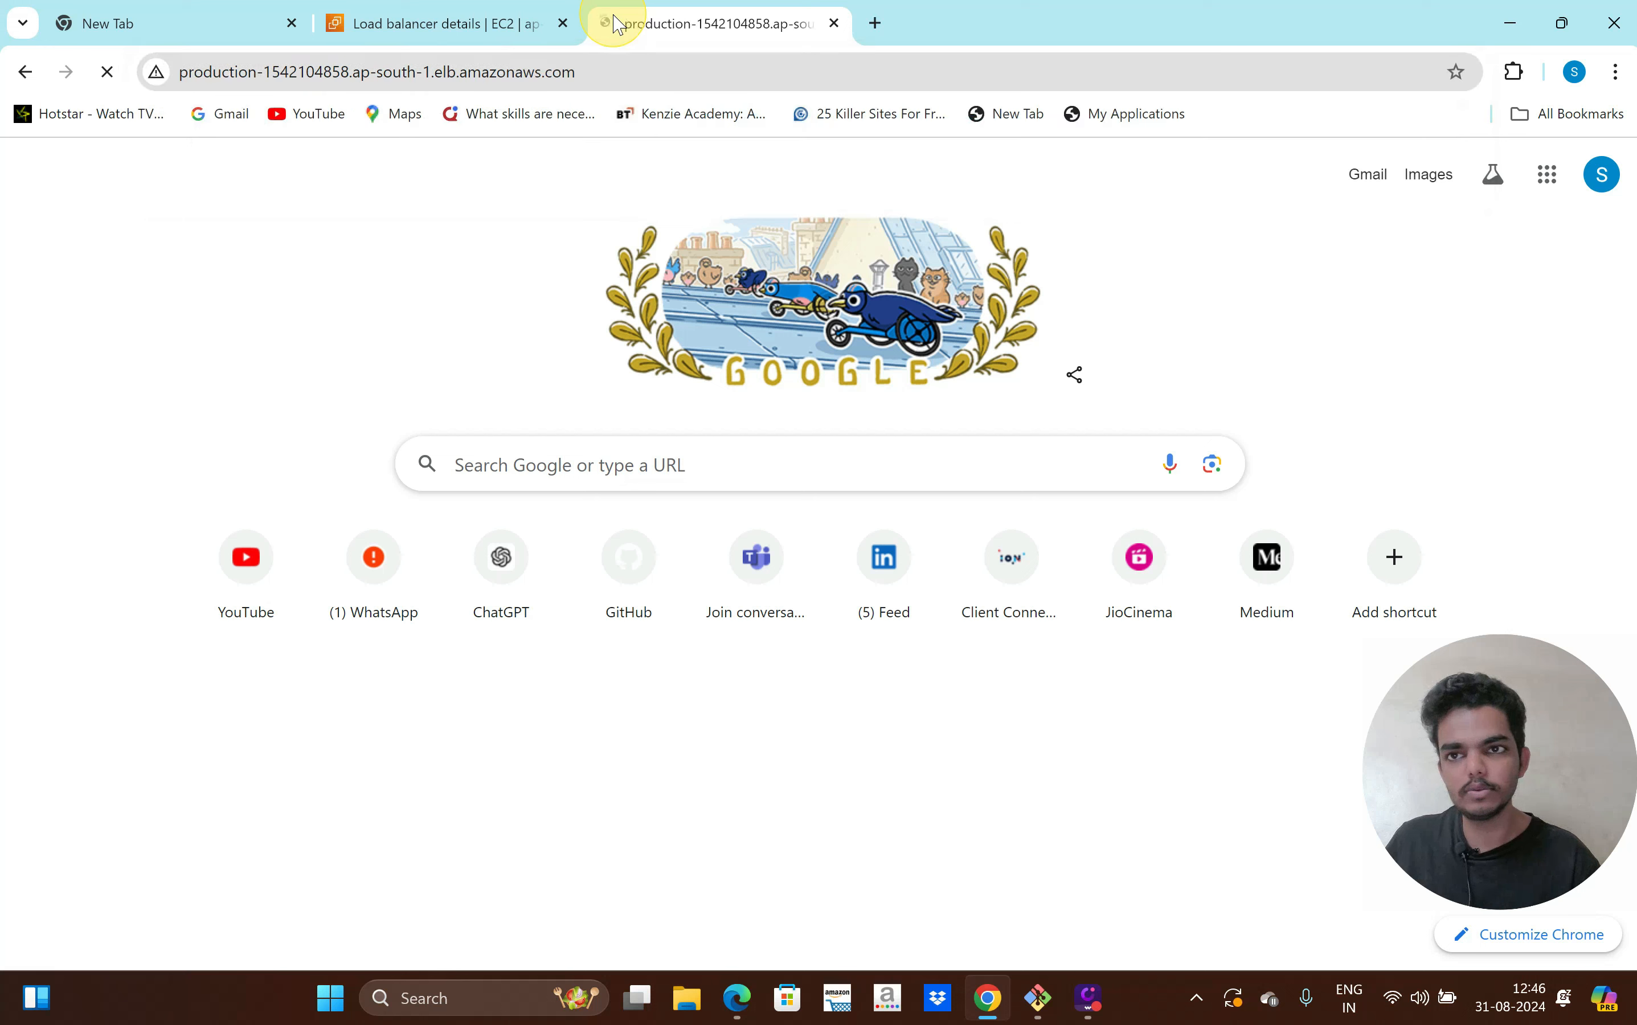
{"action": "scroll", "coordinate": [451, 196], "scroll_direction": "up", "scroll_amount": 3}
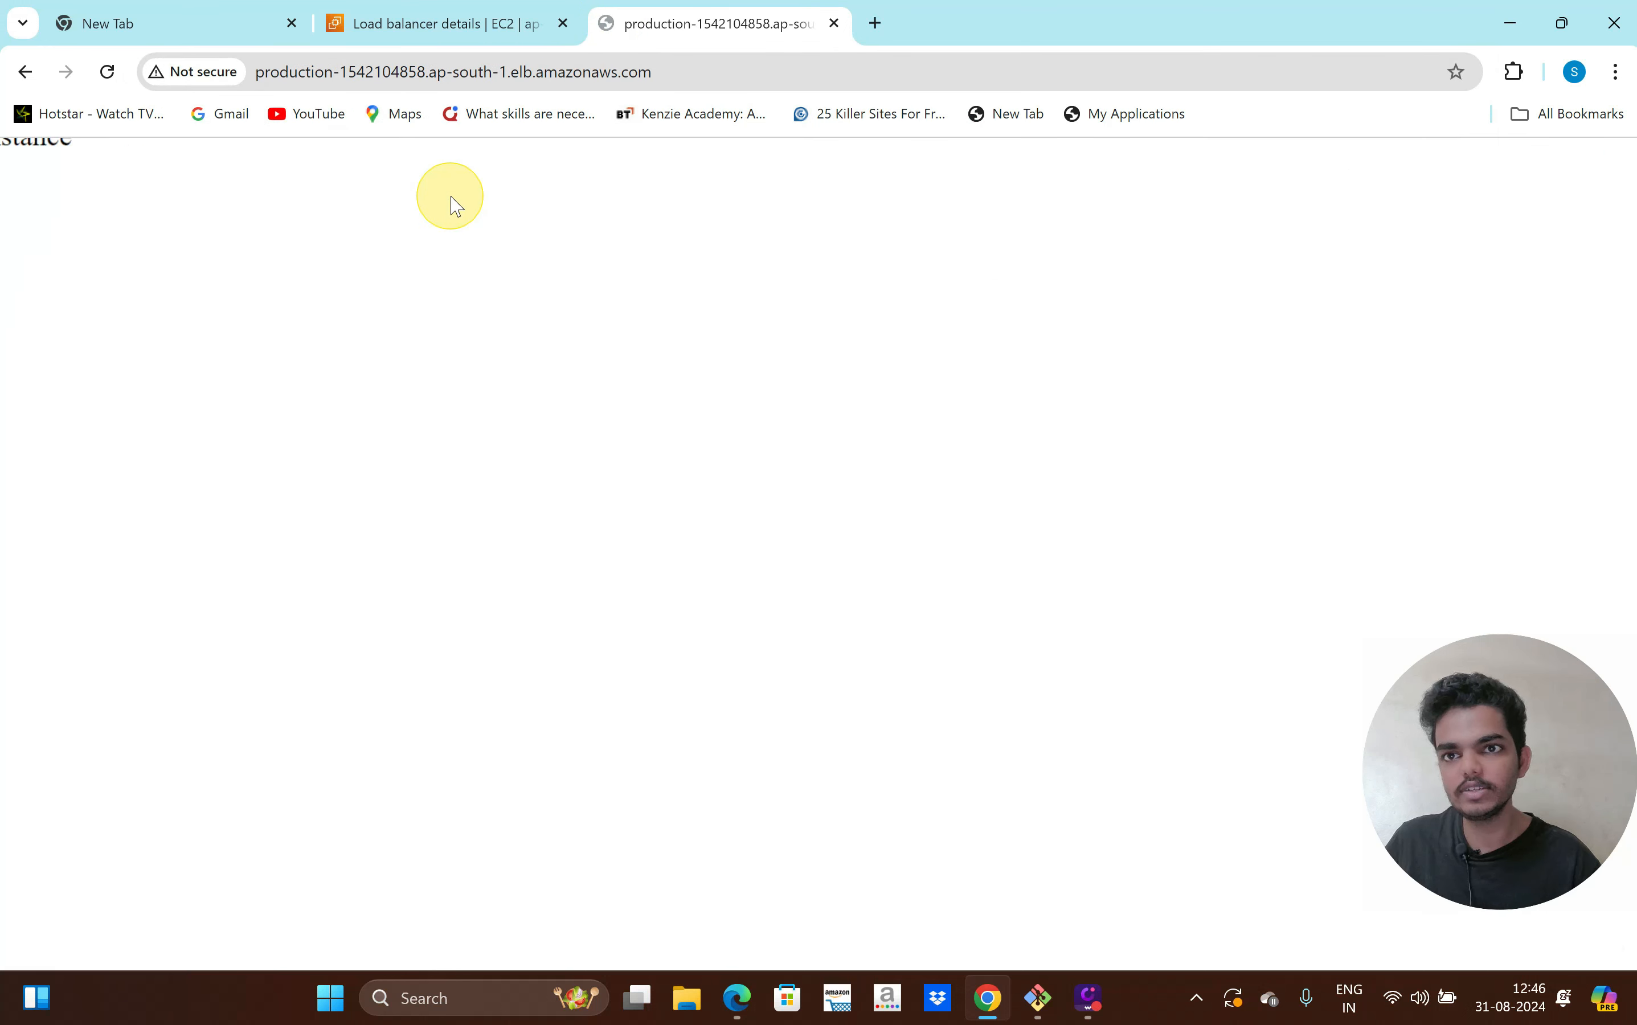
{"action": "scroll", "coordinate": [274, 327], "scroll_direction": "left", "scroll_amount": 4}
{"action": "scroll", "coordinate": [274, 327], "scroll_direction": "up", "scroll_amount": 1}
Reload repeatedly to show the 'This is First Instance!' and 'This is the Second instance' pages alternating
{"action": "key", "text": "F5"}
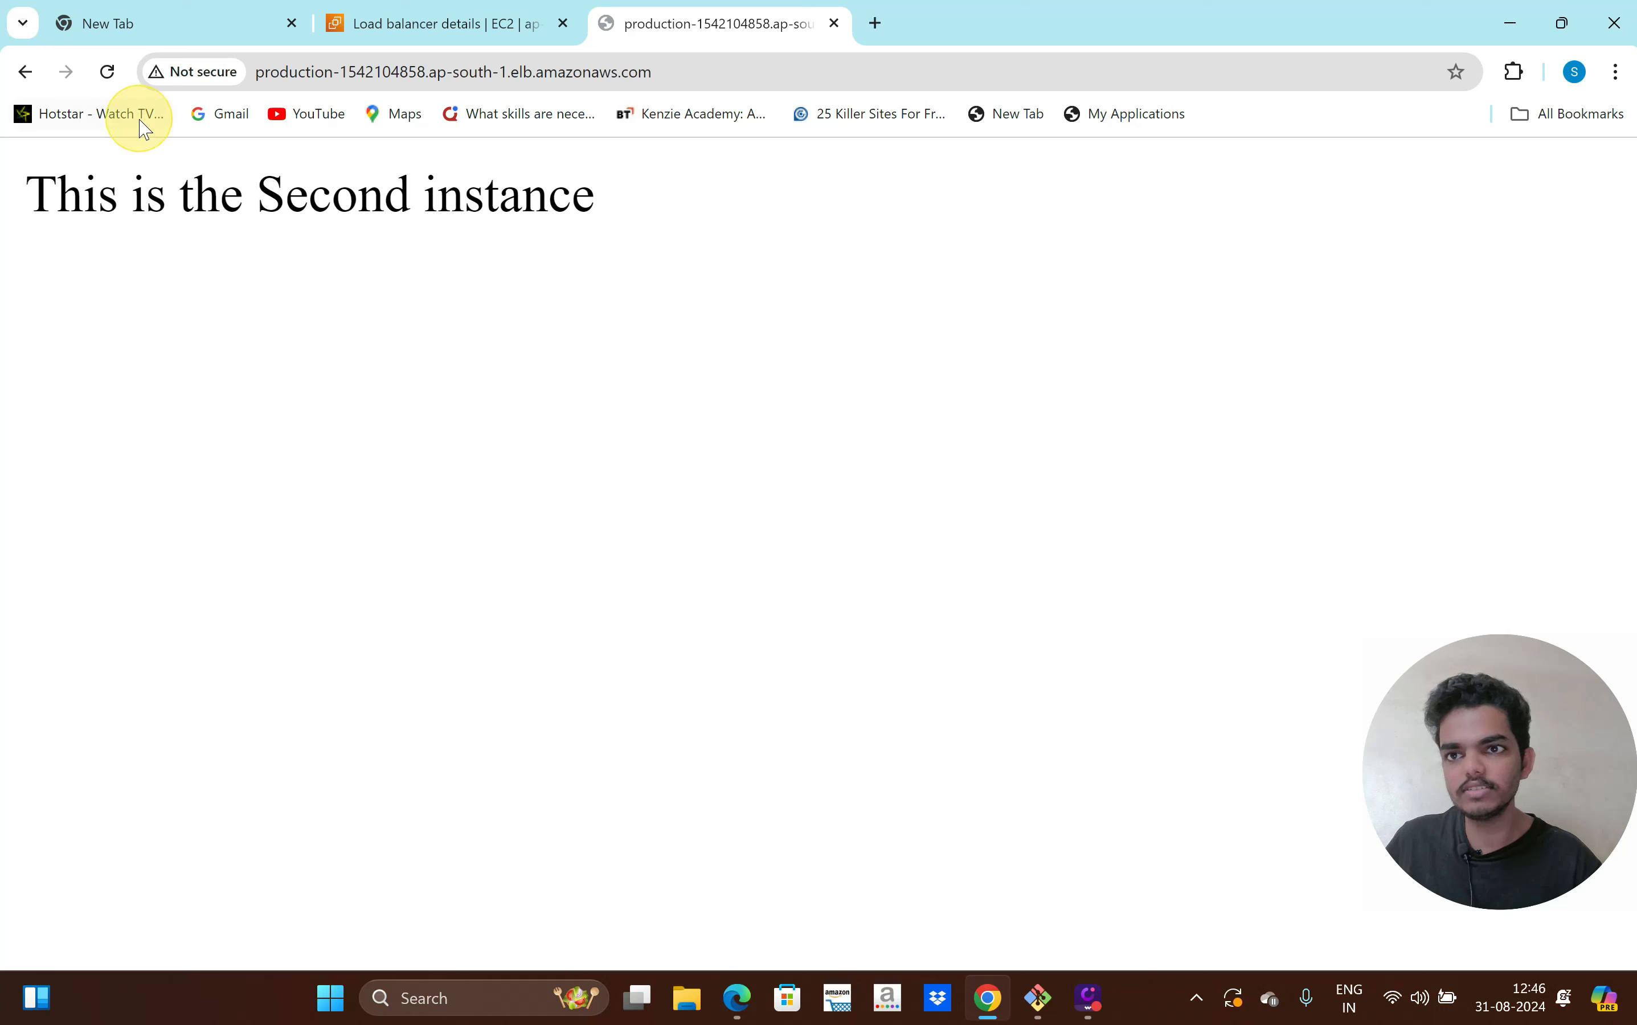
{"action": "left_click", "coordinate": [108, 78]}
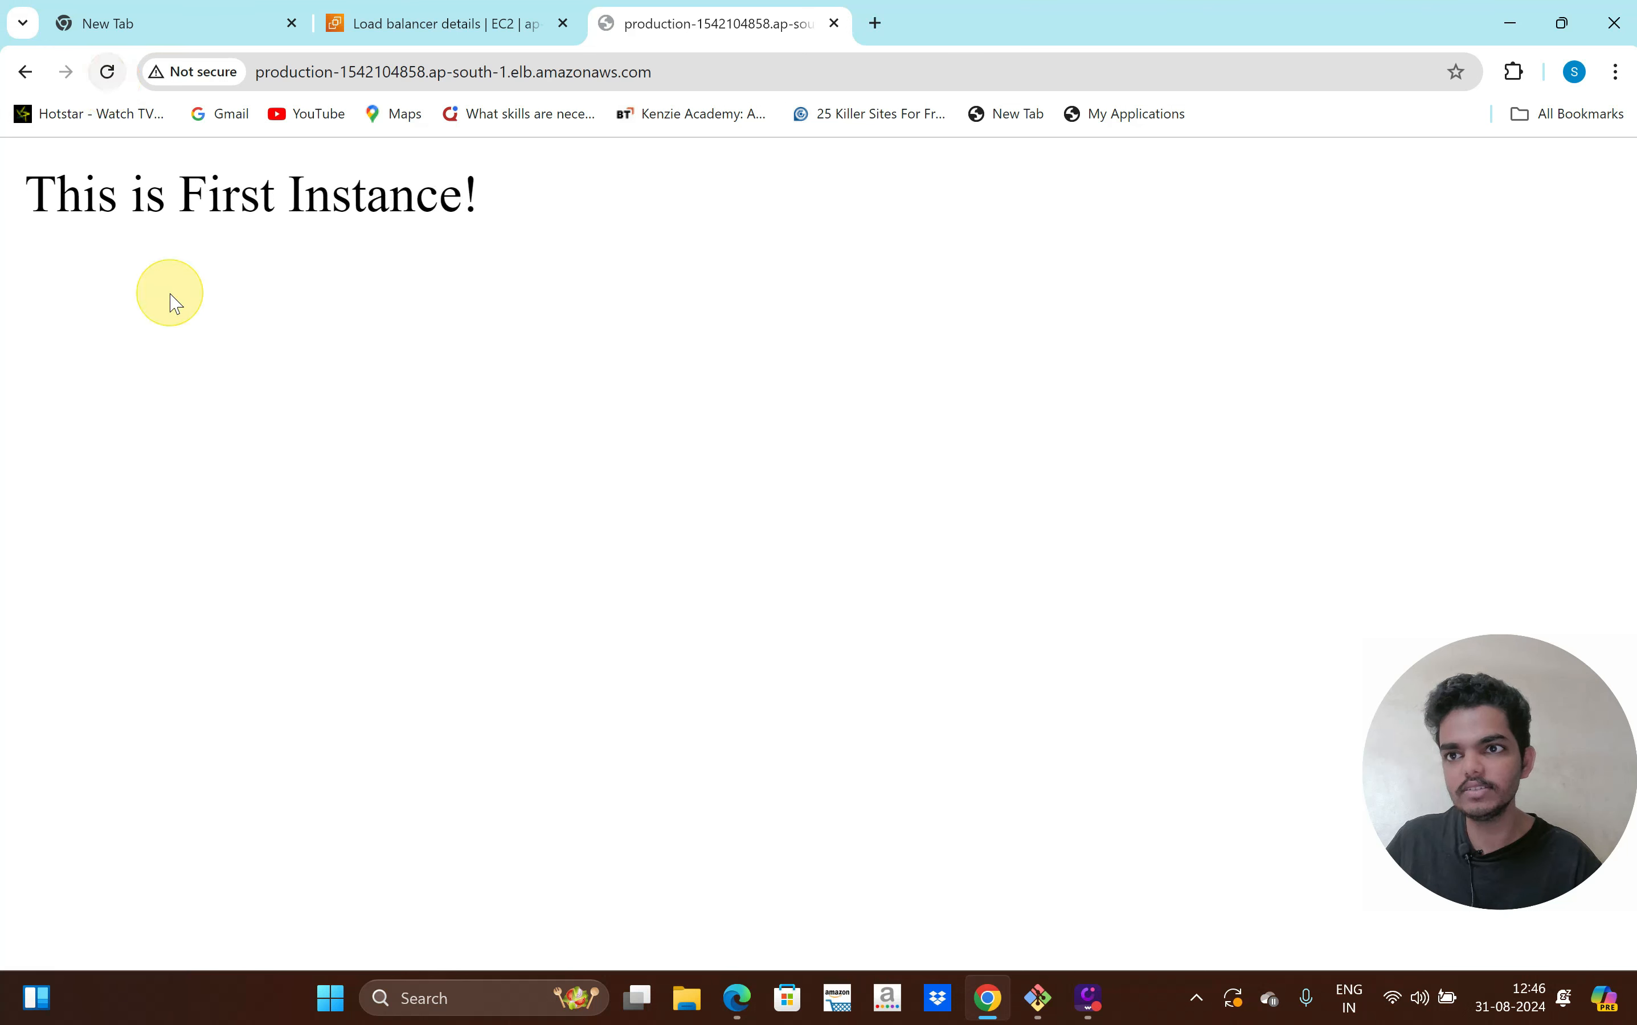
{"action": "left_click", "coordinate": [108, 75]}
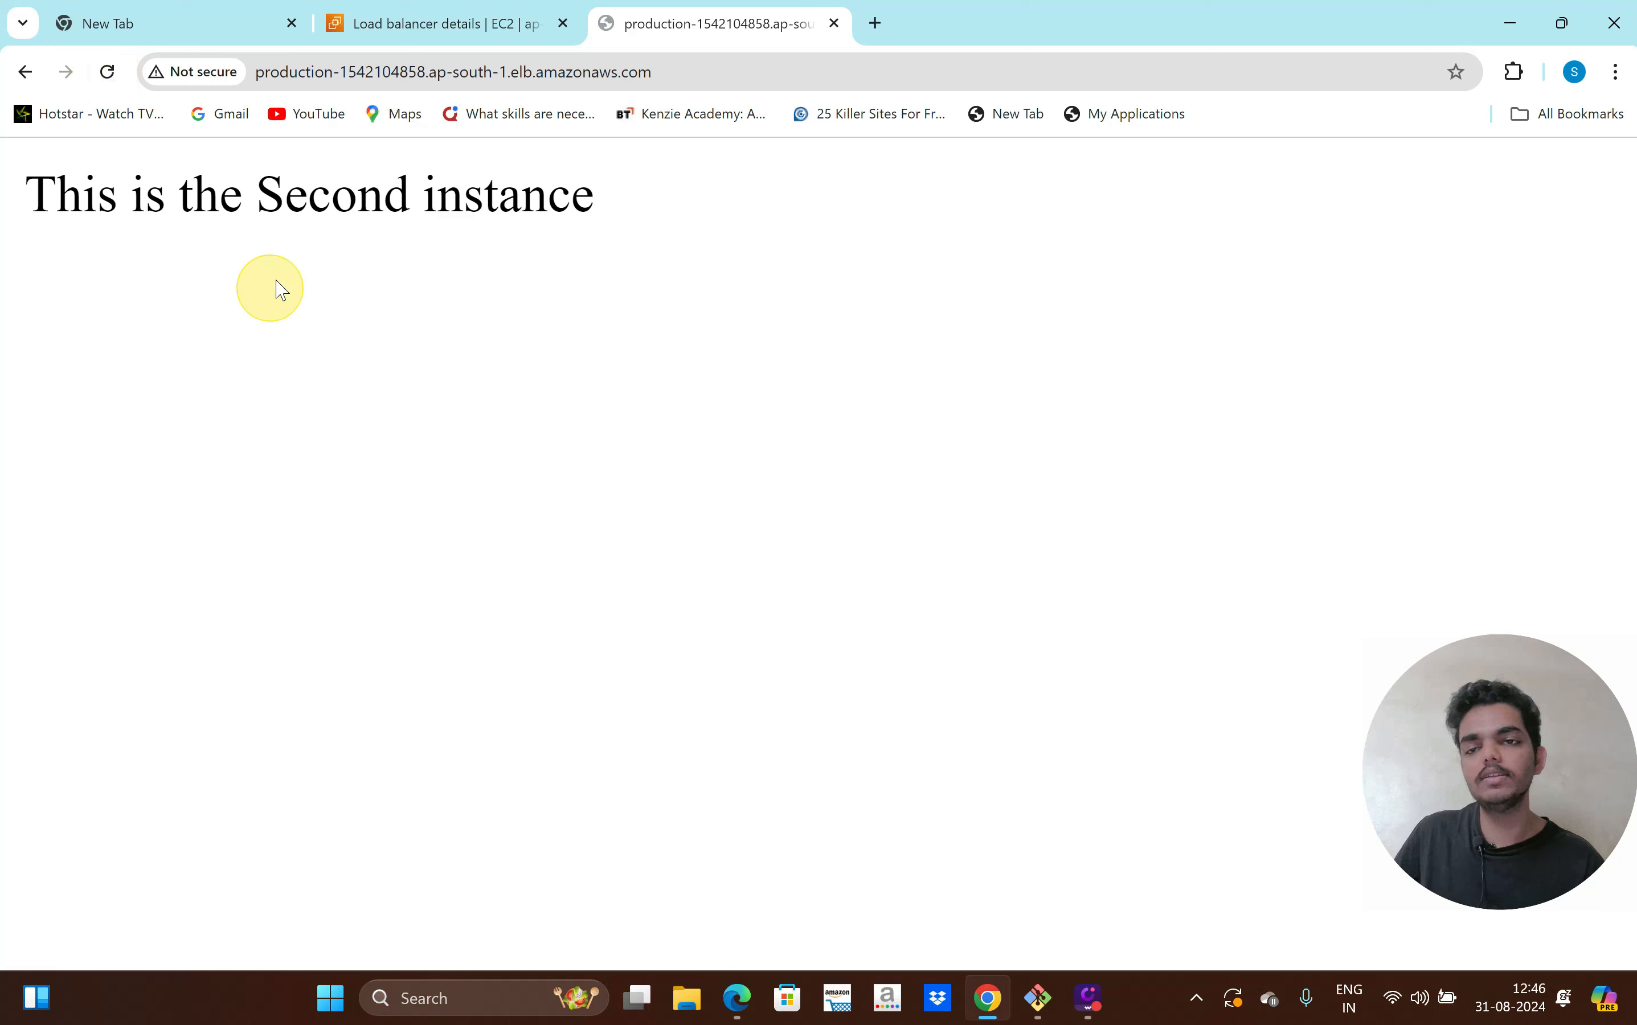
{"action": "left_click_drag", "start_coordinate": [594, 216], "coordinate": [343, 193]}
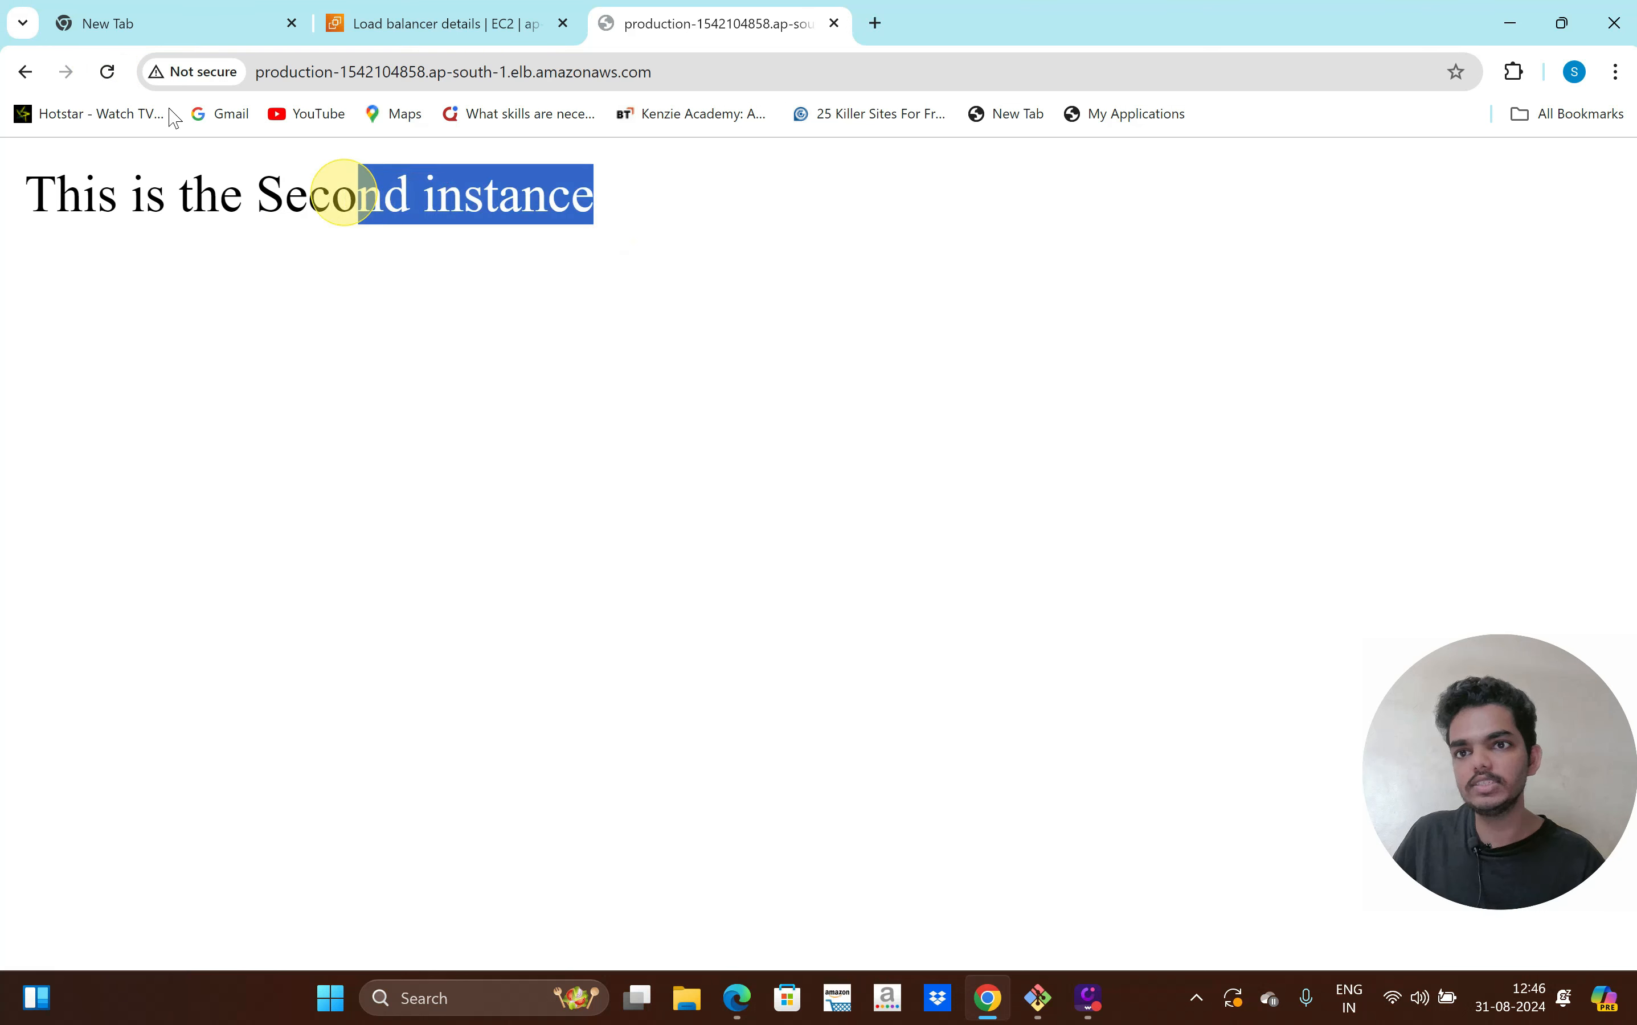
{"action": "left_click", "coordinate": [110, 73]}
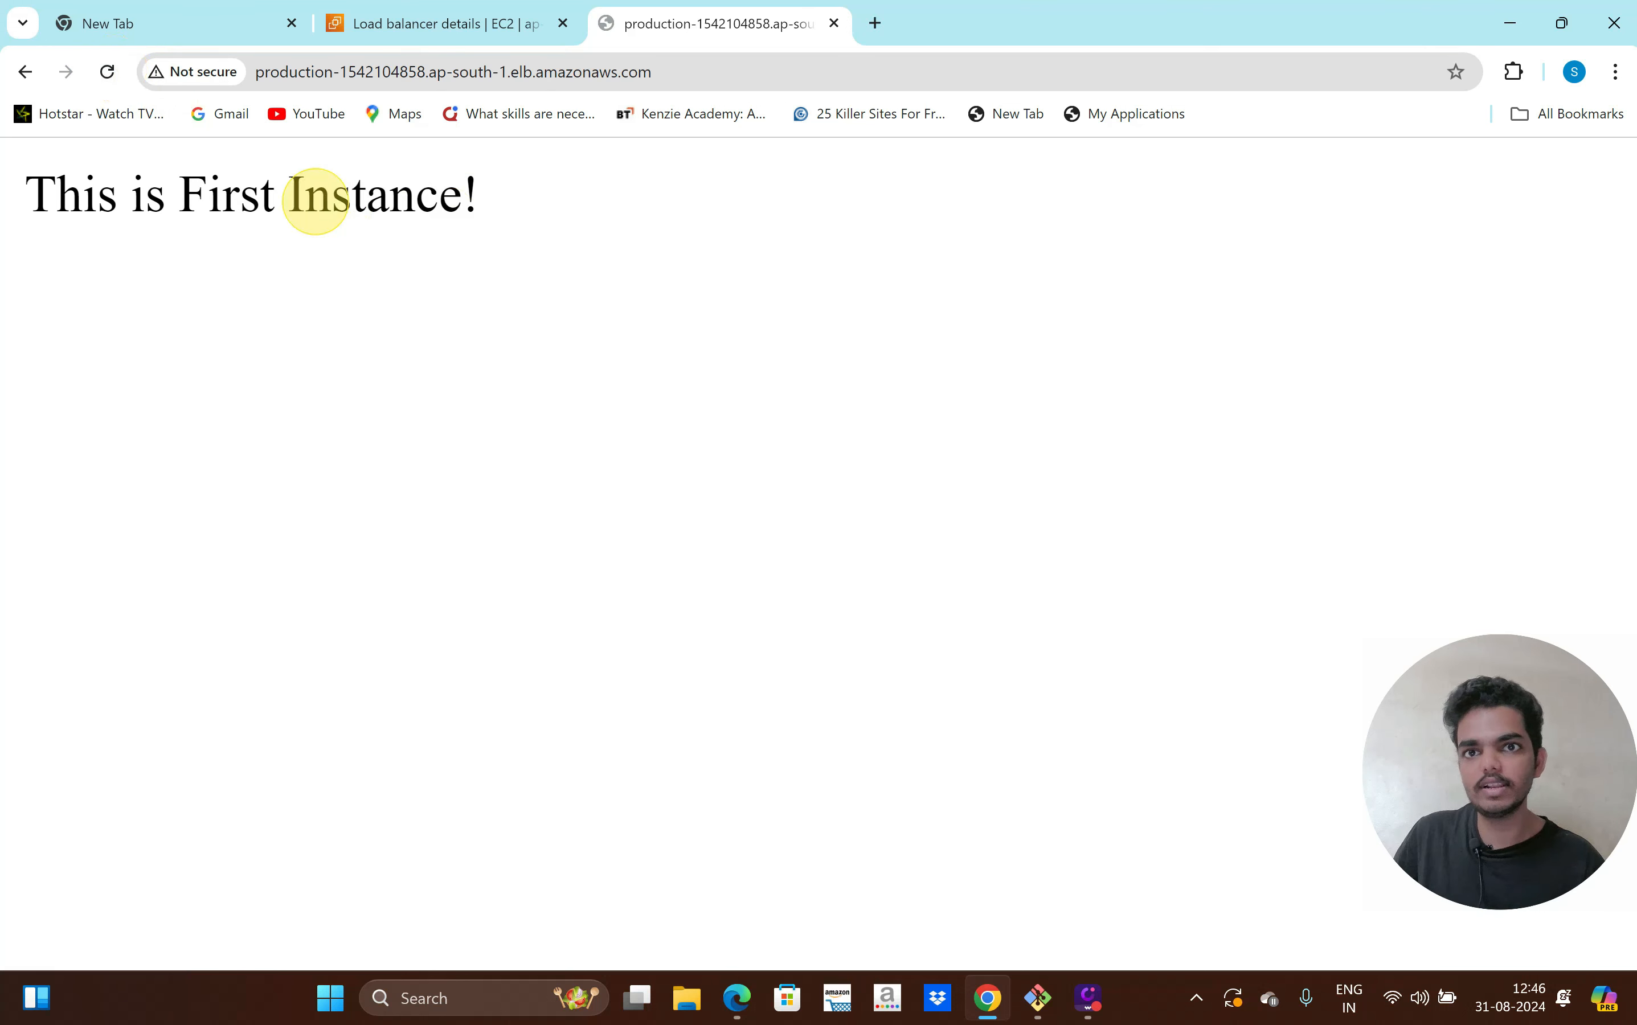